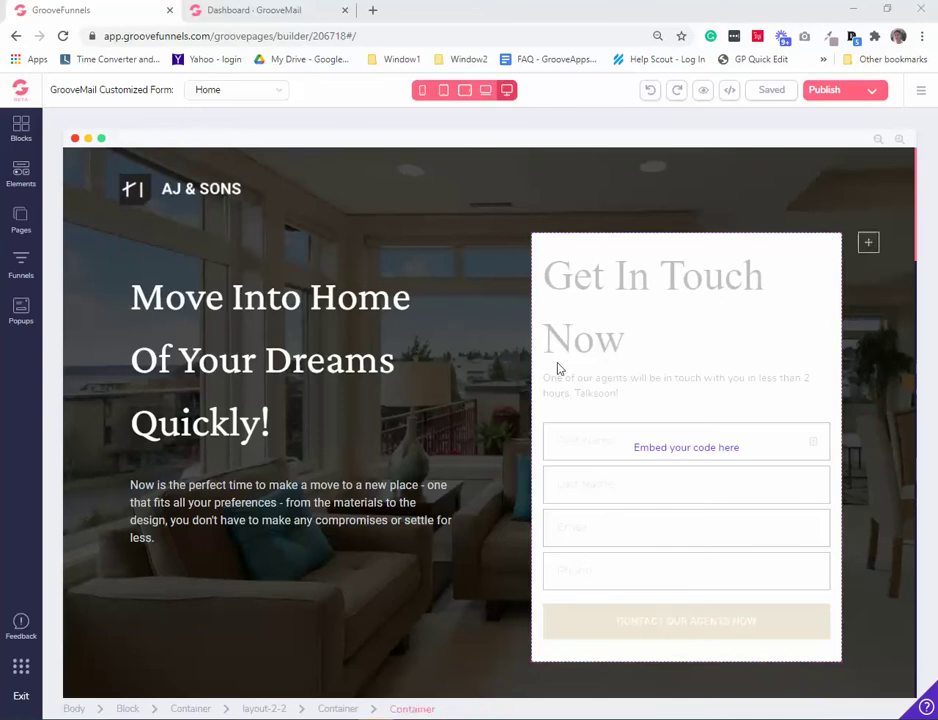
View the source code of the embedded Get In Touch Now form without changing it
{"action": "scroll", "coordinate": [674, 360], "scroll_direction": "down", "scroll_amount": 2}
{"action": "scroll", "coordinate": [674, 360], "scroll_direction": "up", "scroll_amount": 2}
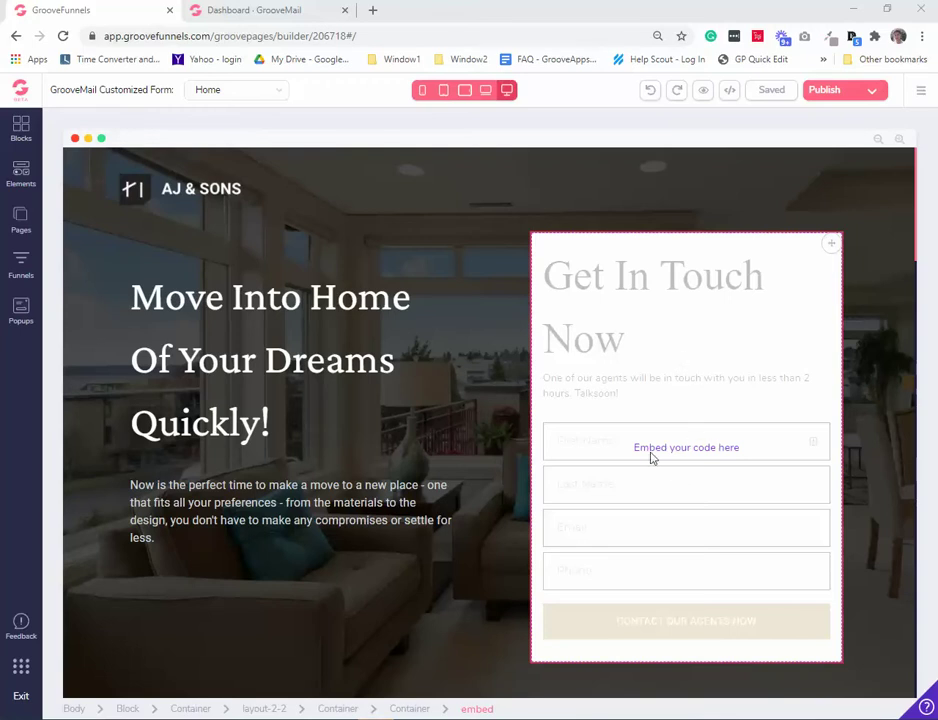
{"action": "left_click", "coordinate": [639, 356]}
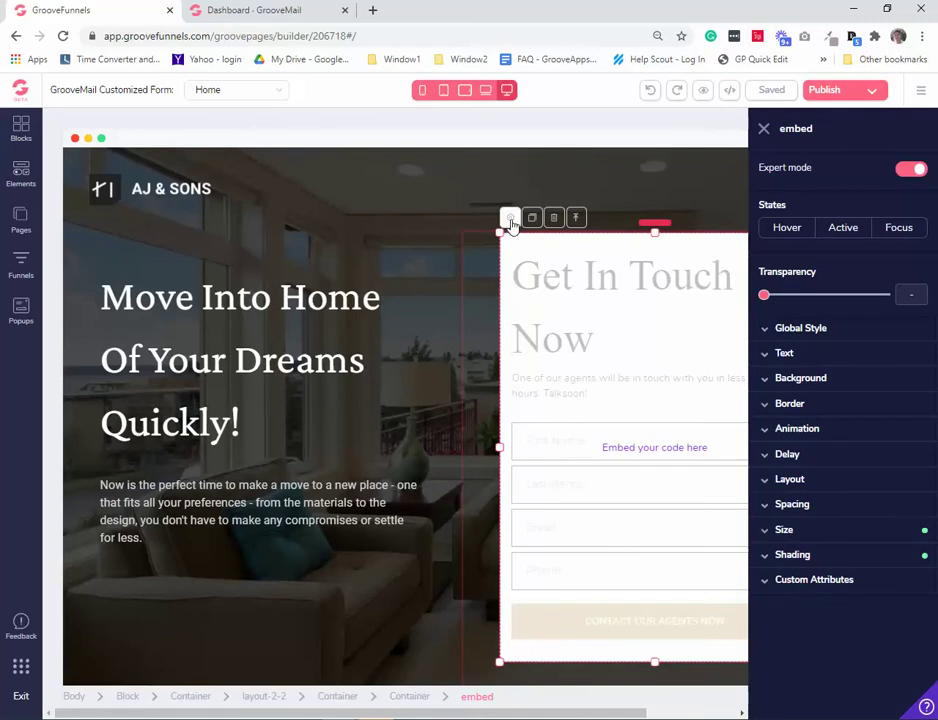
{"action": "left_click", "coordinate": [510, 219]}
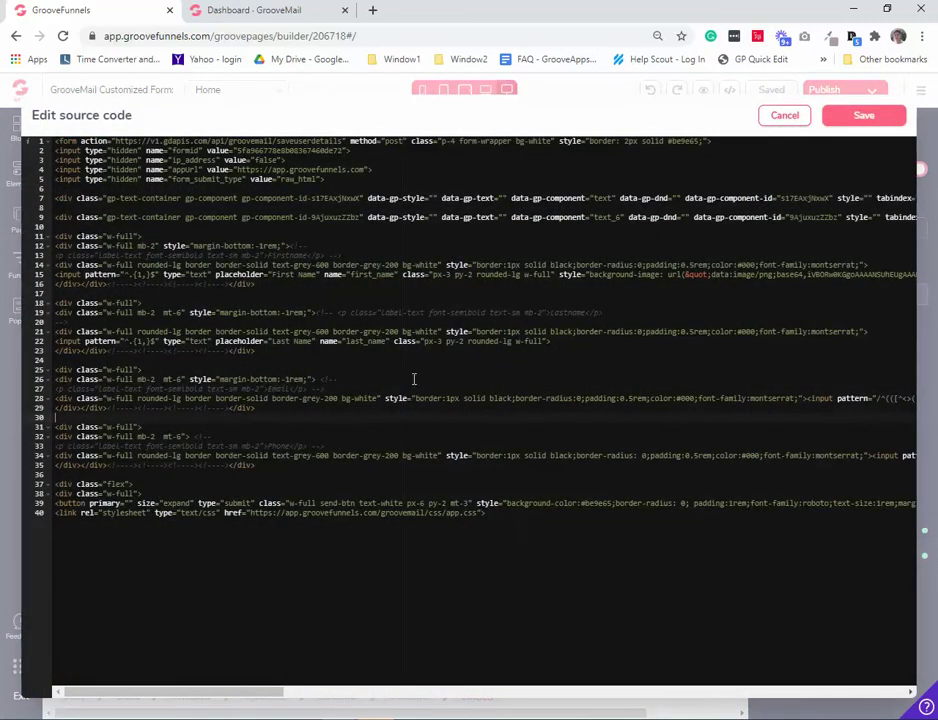
{"action": "left_click", "coordinate": [784, 117]}
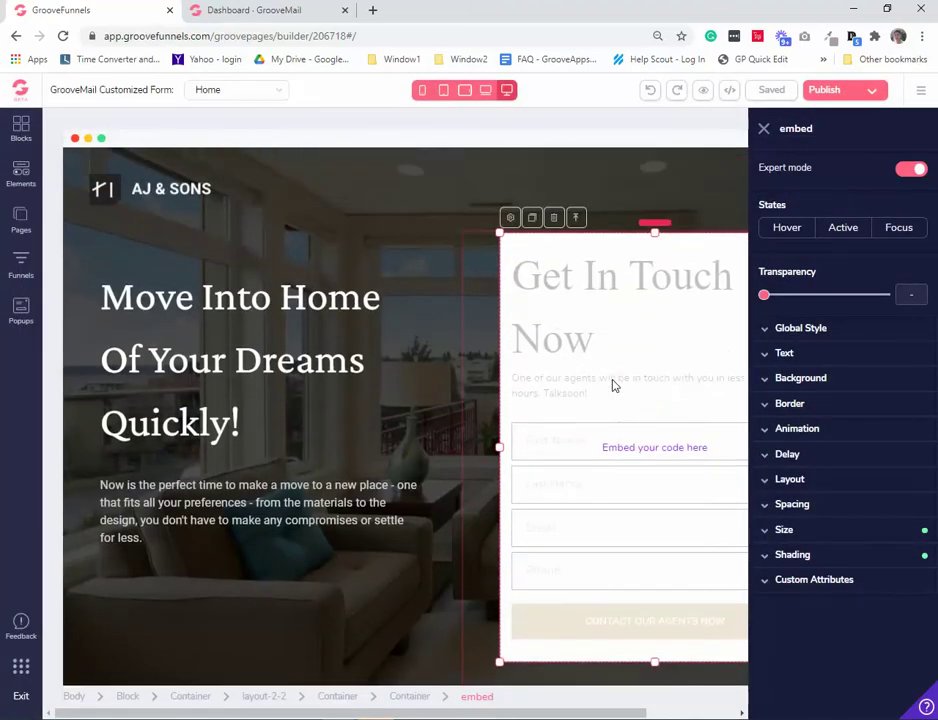
{"action": "left_click", "coordinate": [765, 135]}
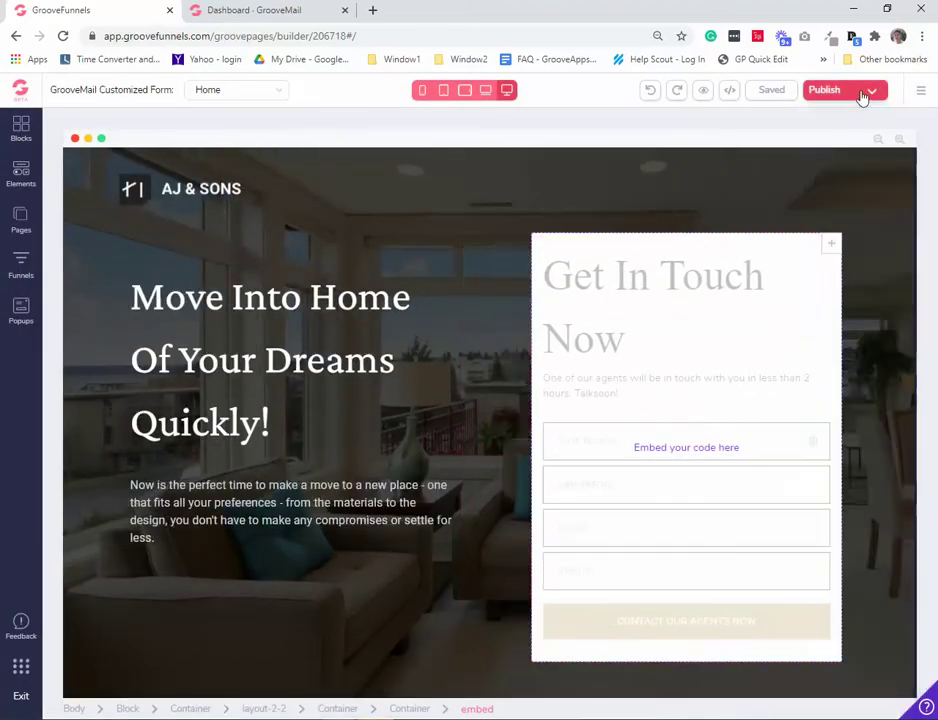
Open the published grmail page from the publishing settings and view its live contact form
{"action": "left_click", "coordinate": [868, 92]}
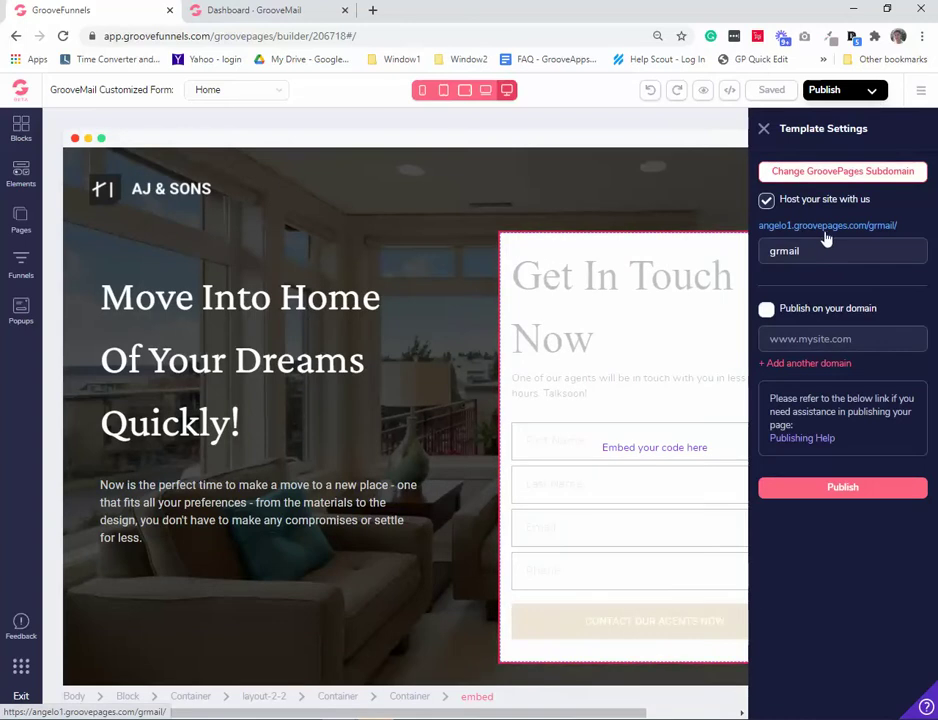
{"action": "left_click", "coordinate": [822, 230]}
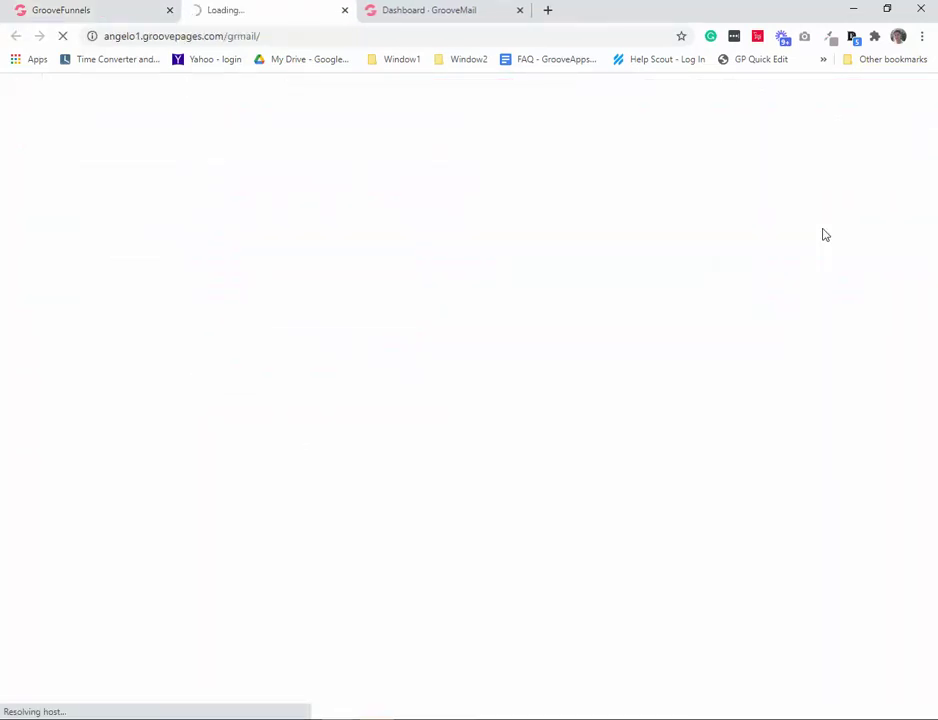
{"action": "scroll", "coordinate": [530, 356], "scroll_direction": "down", "scroll_amount": 3}
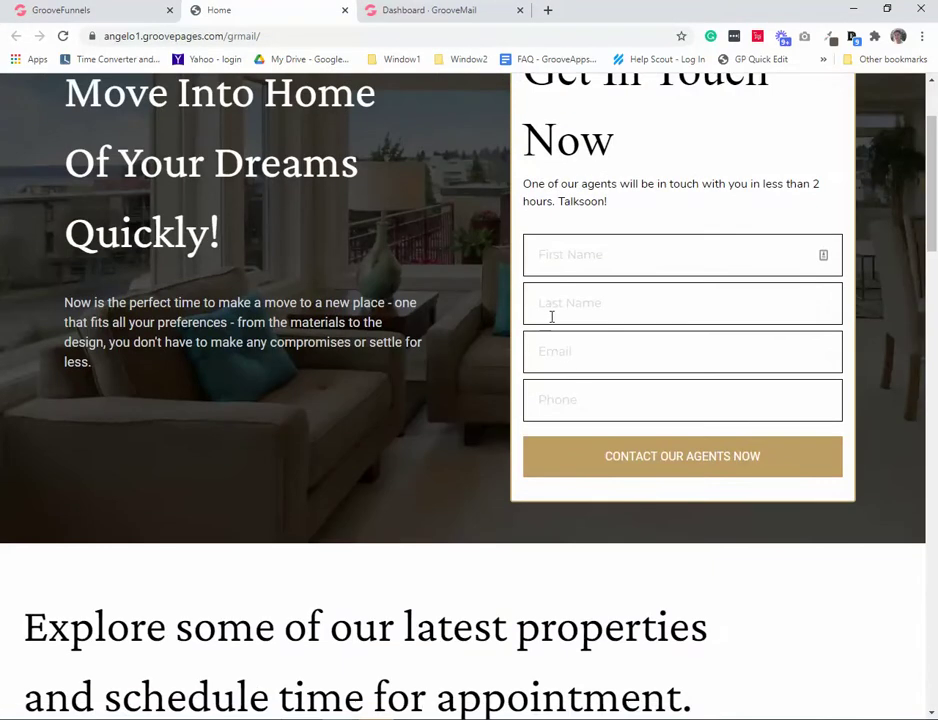
{"action": "scroll", "coordinate": [555, 318], "scroll_direction": "up", "scroll_amount": 1}
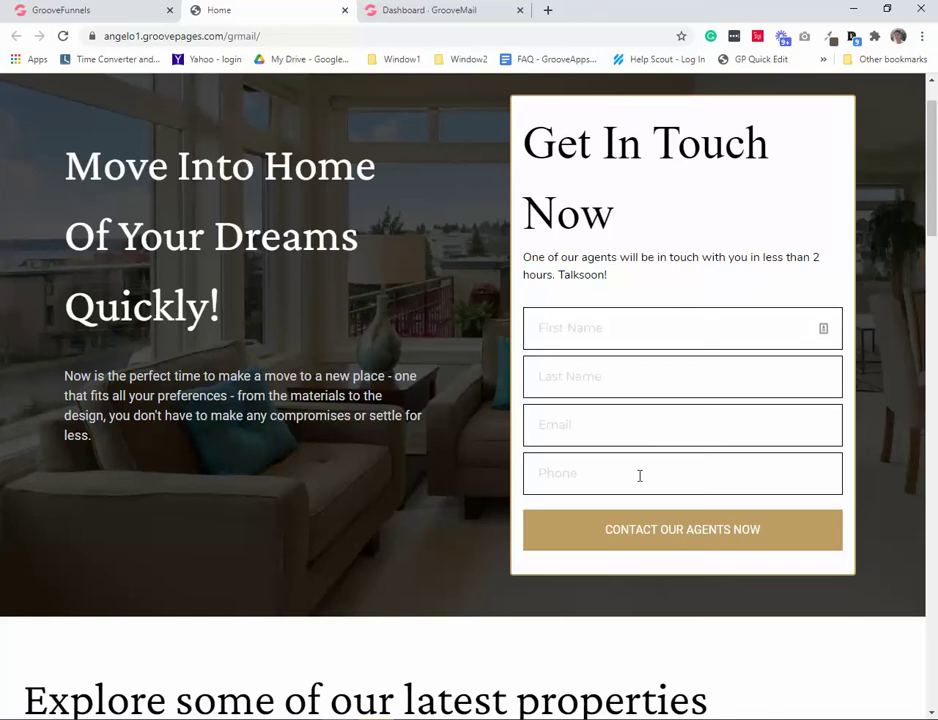
Switch to GrooveMail and review the leads table, including its statistics columns and the actions available for a lead
{"action": "left_click", "coordinate": [431, 9]}
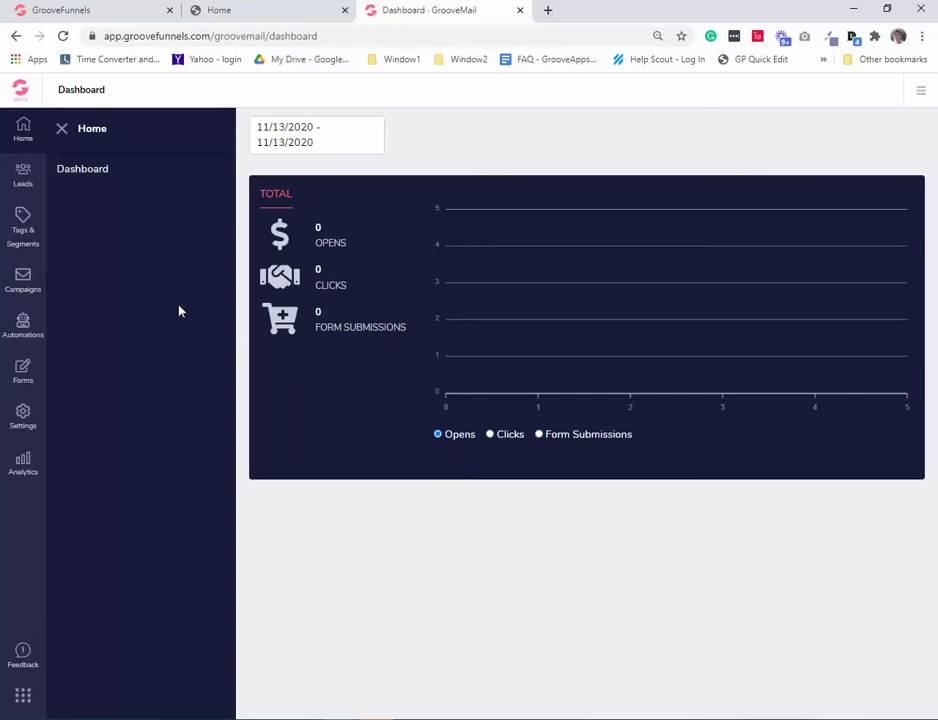
{"action": "left_click", "coordinate": [22, 176]}
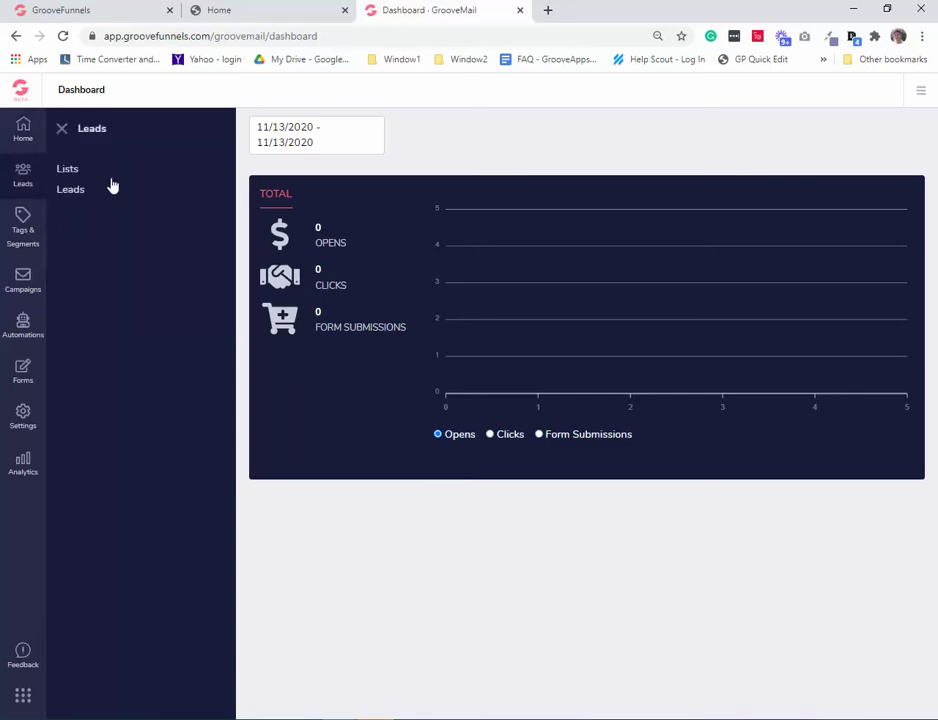
{"action": "left_click", "coordinate": [71, 192]}
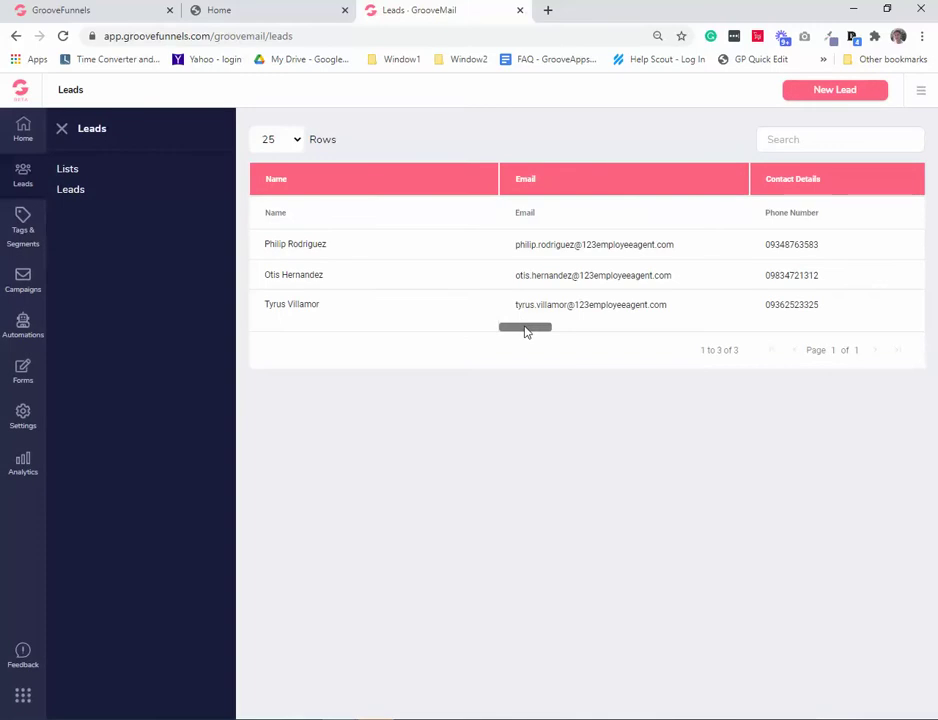
{"action": "left_click_drag", "start_coordinate": [526, 331], "coordinate": [922, 338]}
{"action": "left_click", "coordinate": [785, 248]}
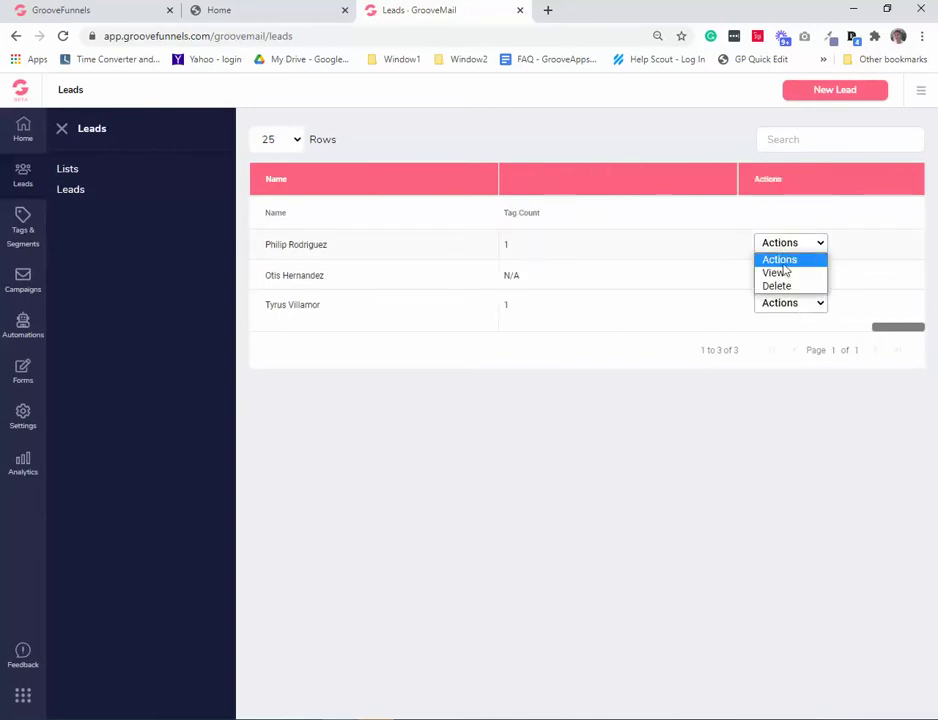
{"action": "left_click", "coordinate": [788, 243]}
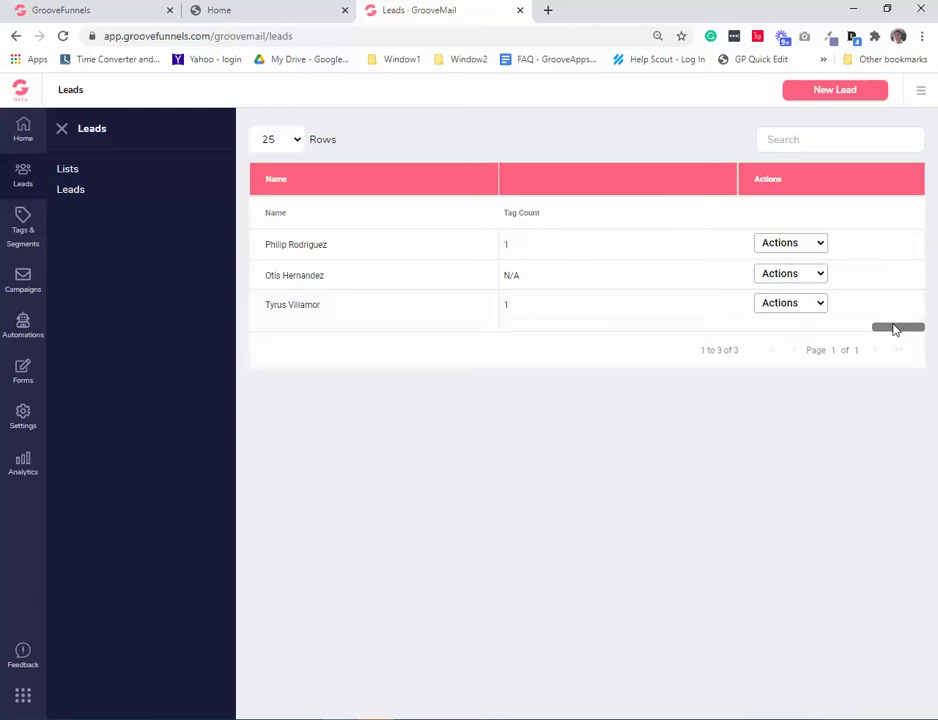
{"action": "left_click_drag", "start_coordinate": [896, 329], "coordinate": [829, 330]}
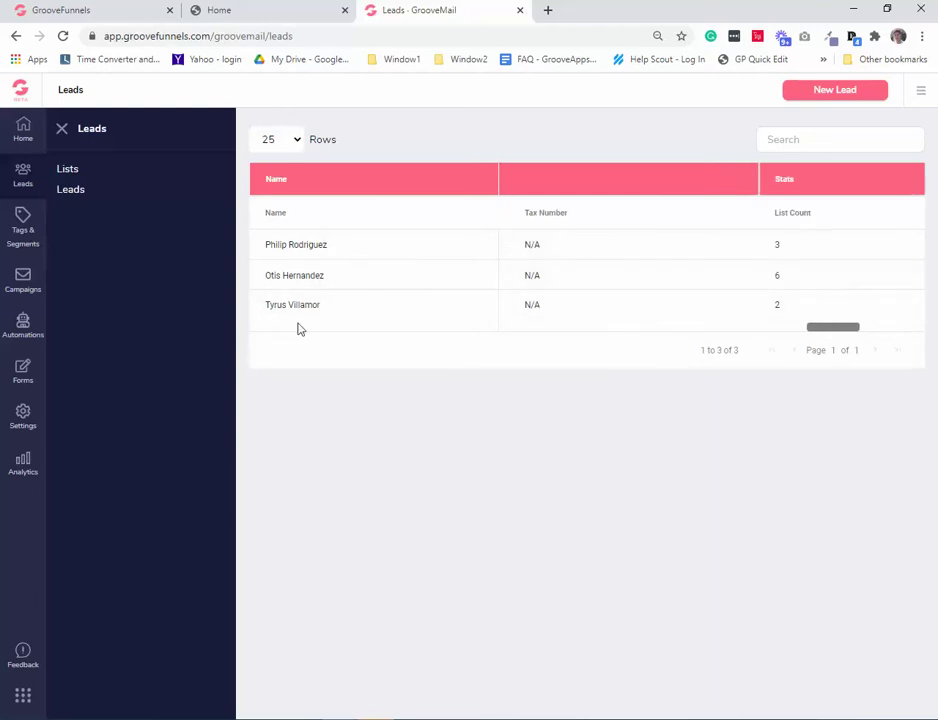
On the published page, fill in the contact form's first name, last name, email and phone number, and submit it
{"action": "left_click", "coordinate": [248, 10]}
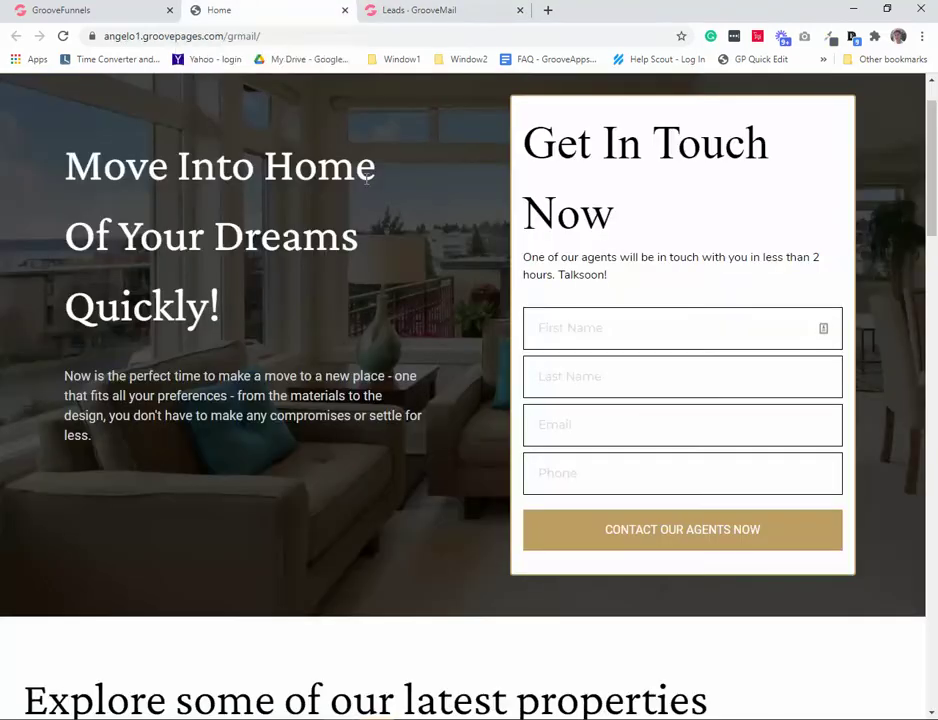
{"action": "left_click", "coordinate": [600, 331]}
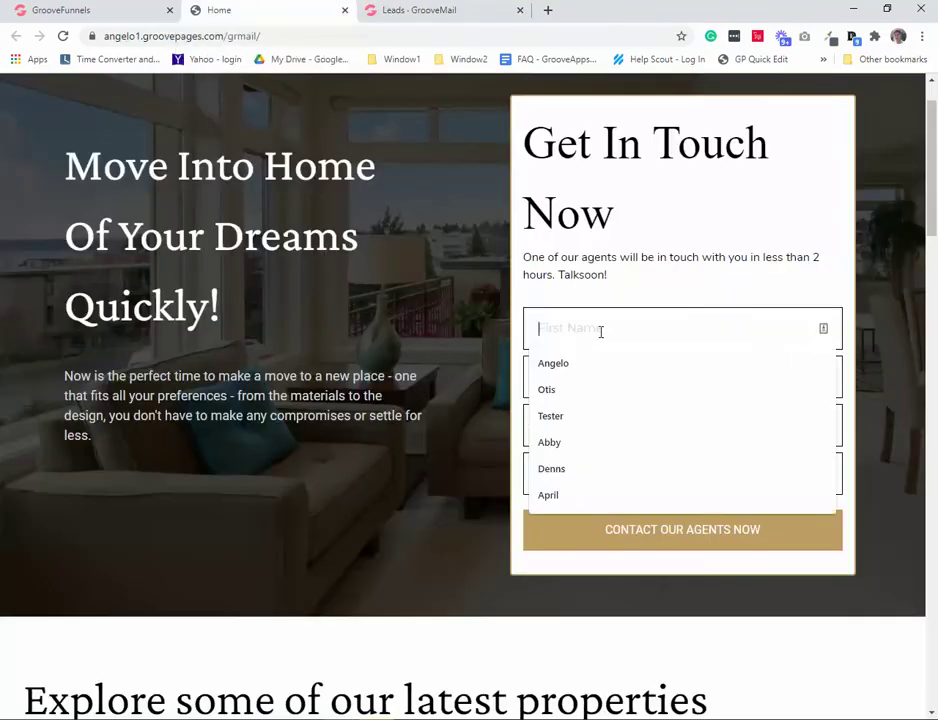
{"action": "left_click", "coordinate": [575, 366]}
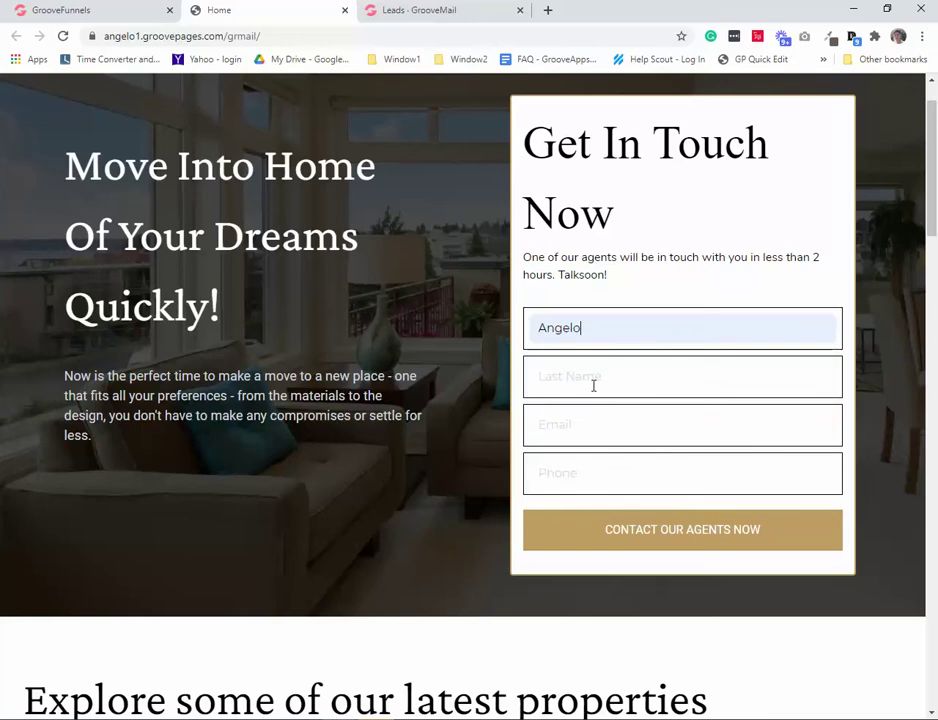
{"action": "left_click", "coordinate": [620, 385]}
{"action": "left_click", "coordinate": [534, 419]}
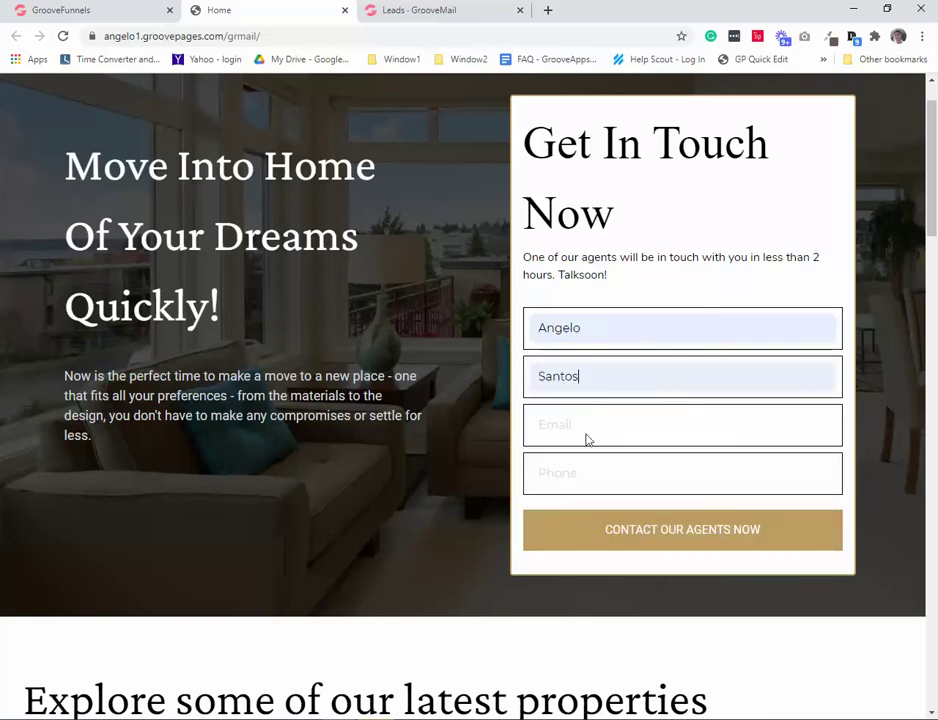
{"action": "left_click", "coordinate": [656, 426]}
{"action": "left_click", "coordinate": [658, 487]}
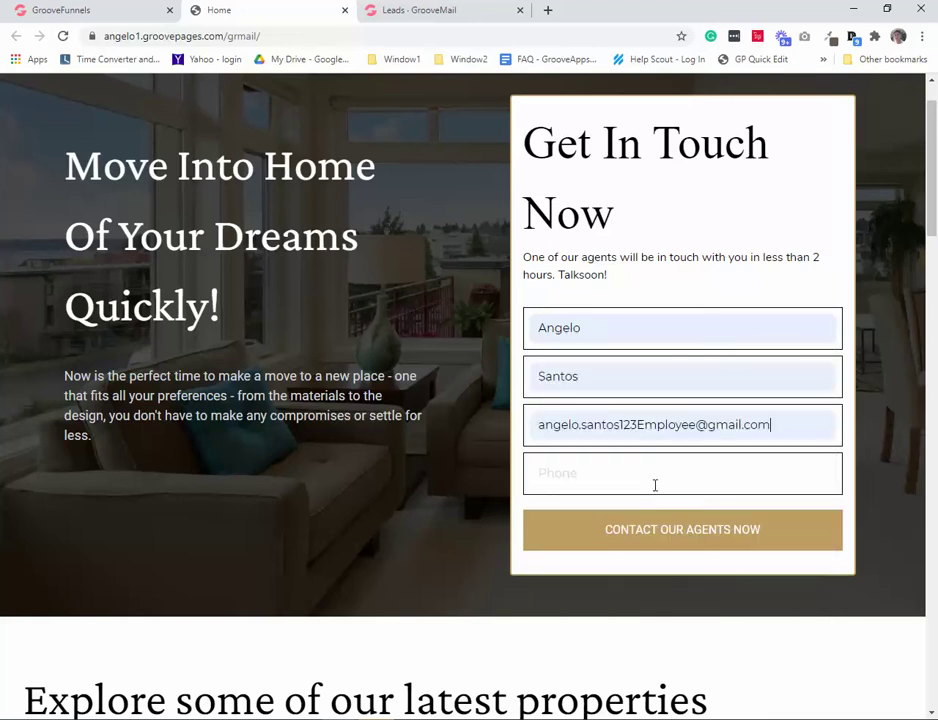
{"action": "left_click", "coordinate": [678, 470]}
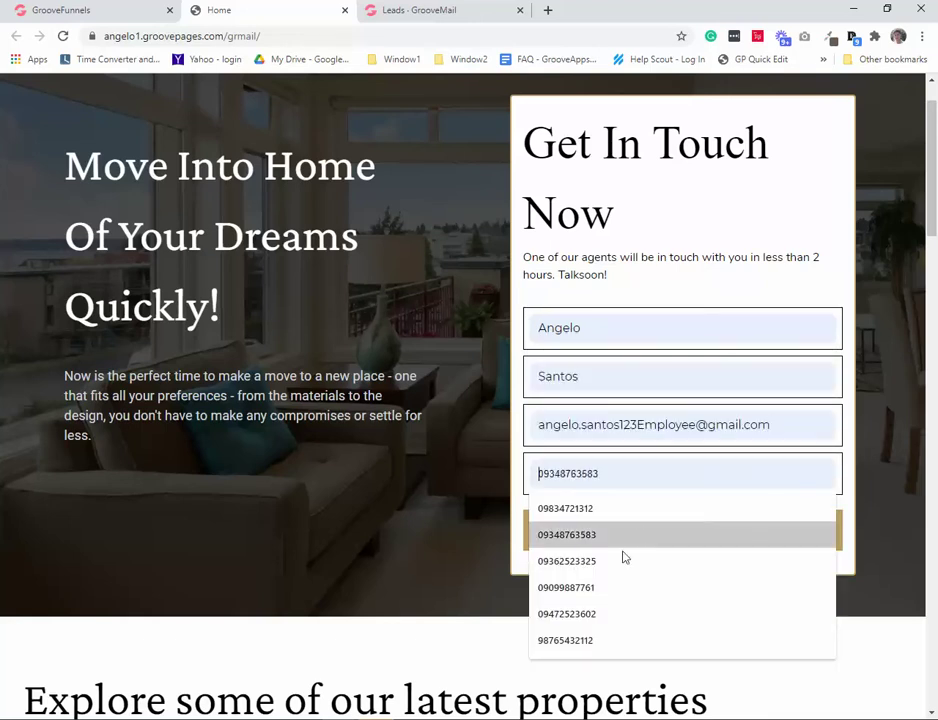
{"action": "left_click", "coordinate": [600, 641]}
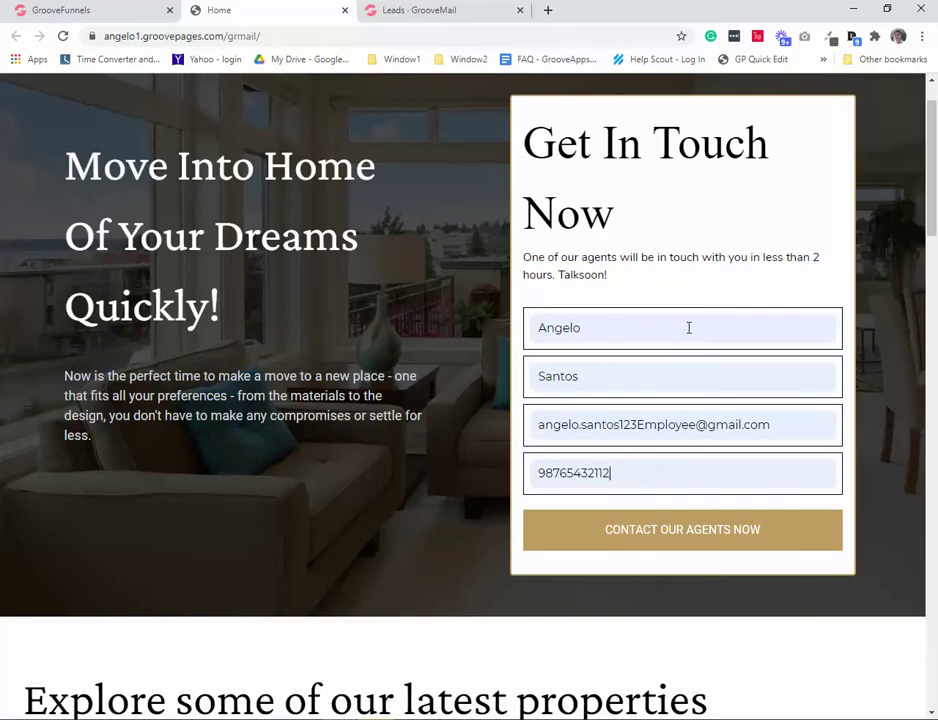
{"action": "left_click", "coordinate": [684, 538]}
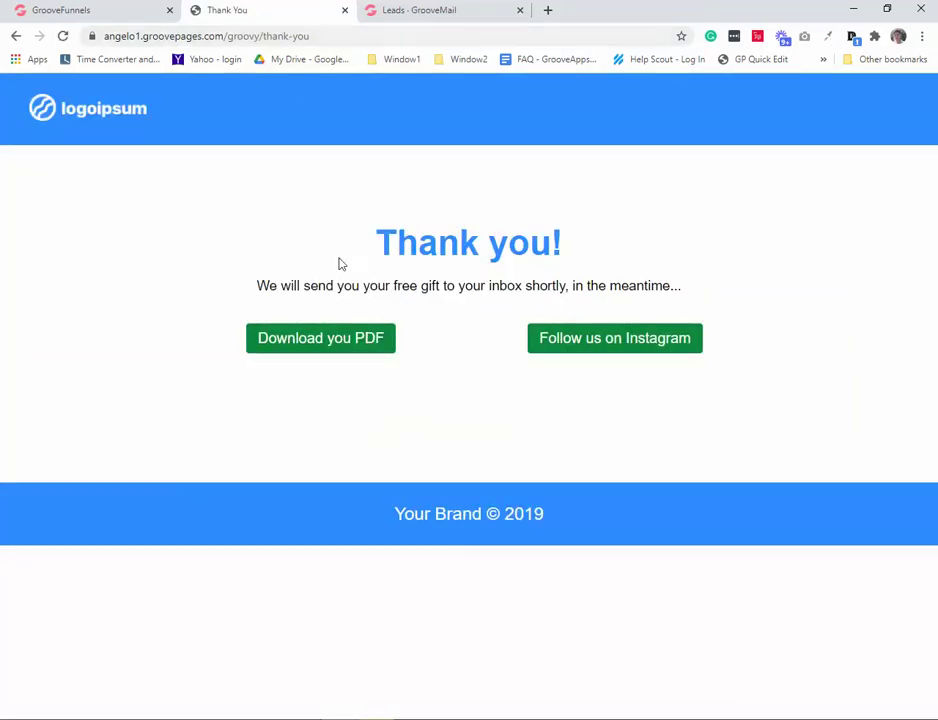
Reload the GrooveMail leads table and check it for the submitted contact
{"action": "left_click", "coordinate": [405, 11]}
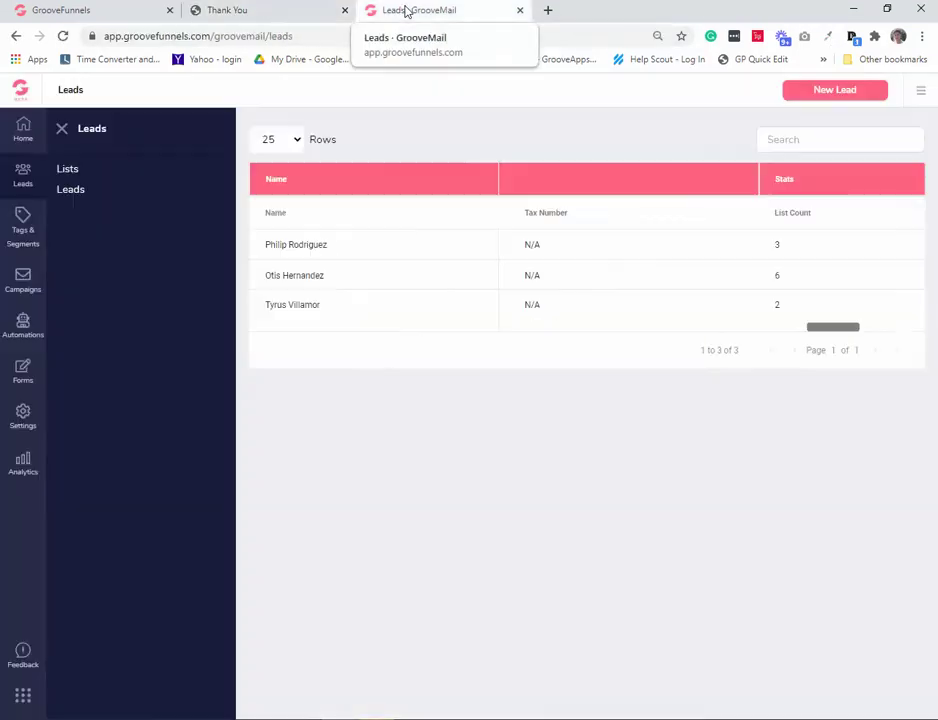
{"action": "left_click", "coordinate": [64, 37]}
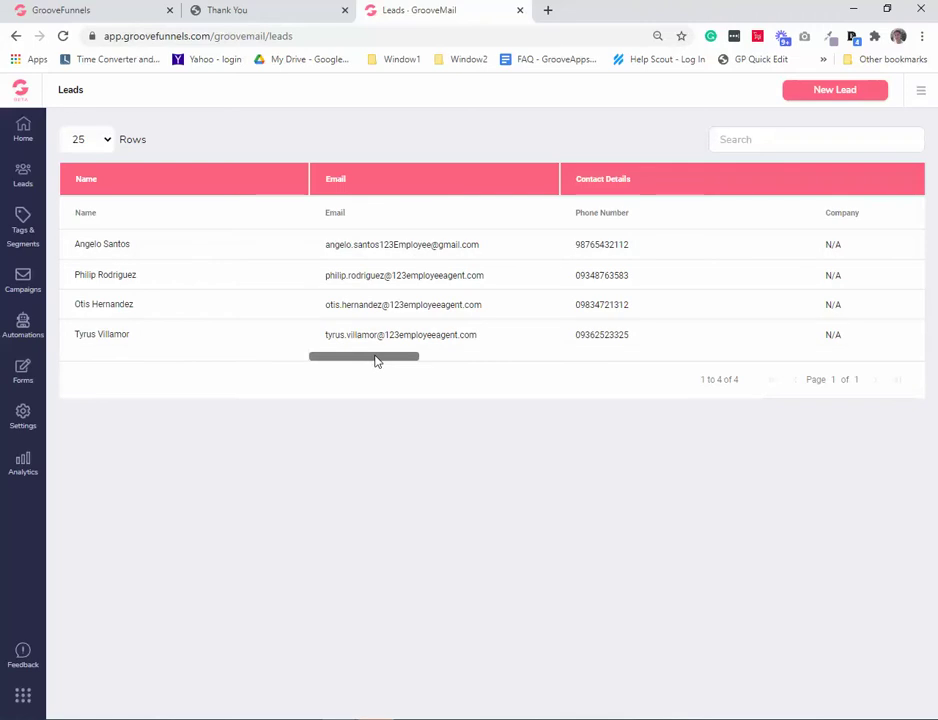
{"action": "left_click_drag", "start_coordinate": [376, 361], "coordinate": [352, 325]}
Close the Thank You page, return to the GroovePages builder and dismiss the template settings
{"action": "left_click", "coordinate": [245, 10]}
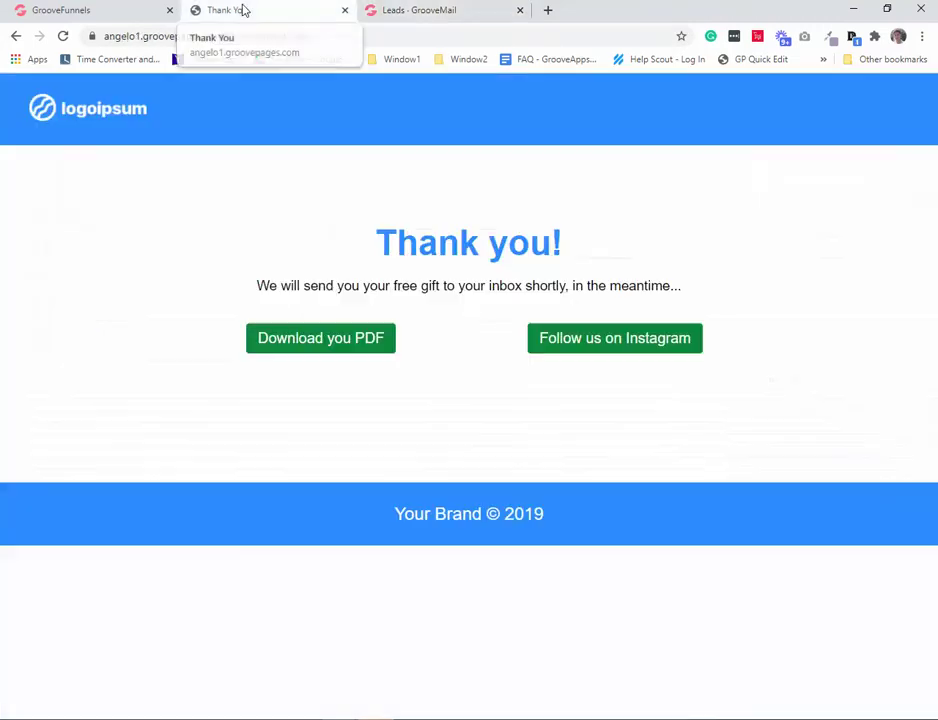
{"action": "left_click", "coordinate": [345, 10]}
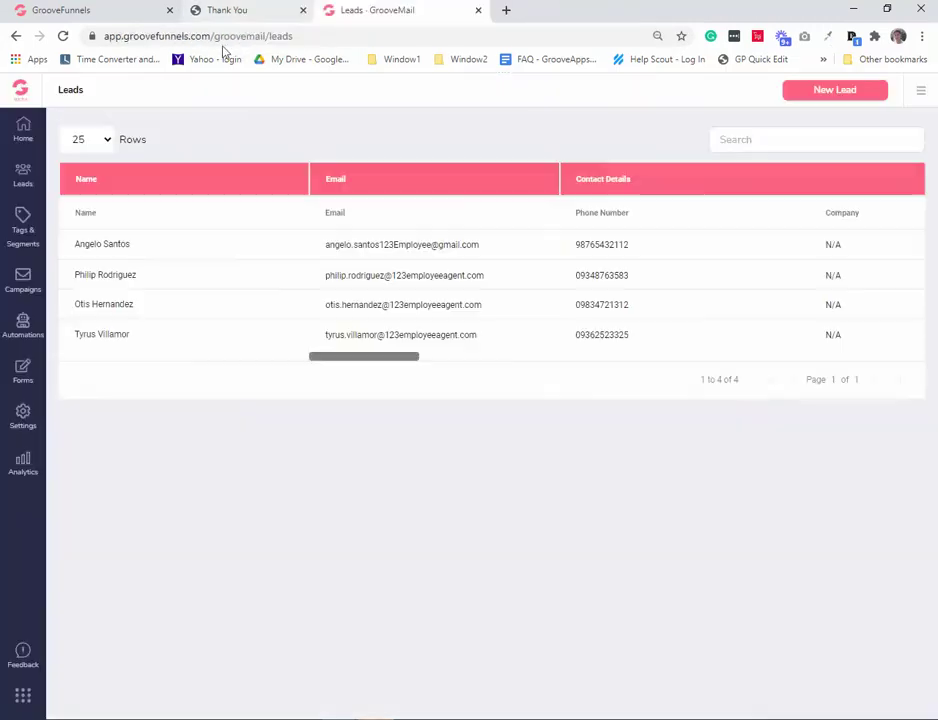
{"action": "left_click", "coordinate": [119, 12]}
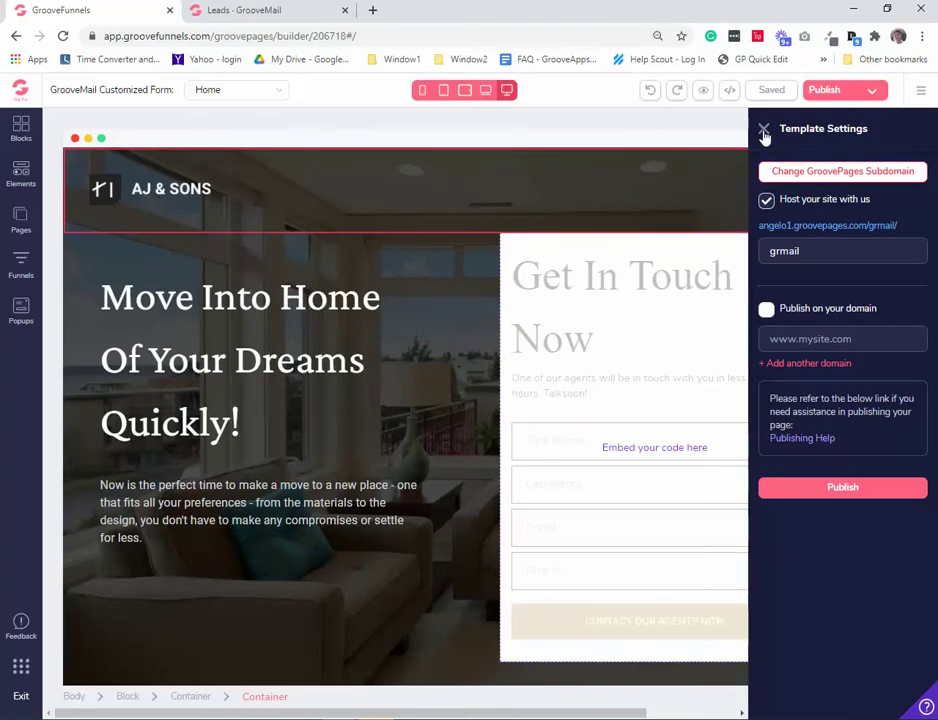
{"action": "left_click", "coordinate": [763, 133]}
Look over the Home page, then open the Customized GM Form Samples page and view its embedded Book An Appointment form
{"action": "scroll", "coordinate": [700, 300], "scroll_direction": "down", "scroll_amount": 3}
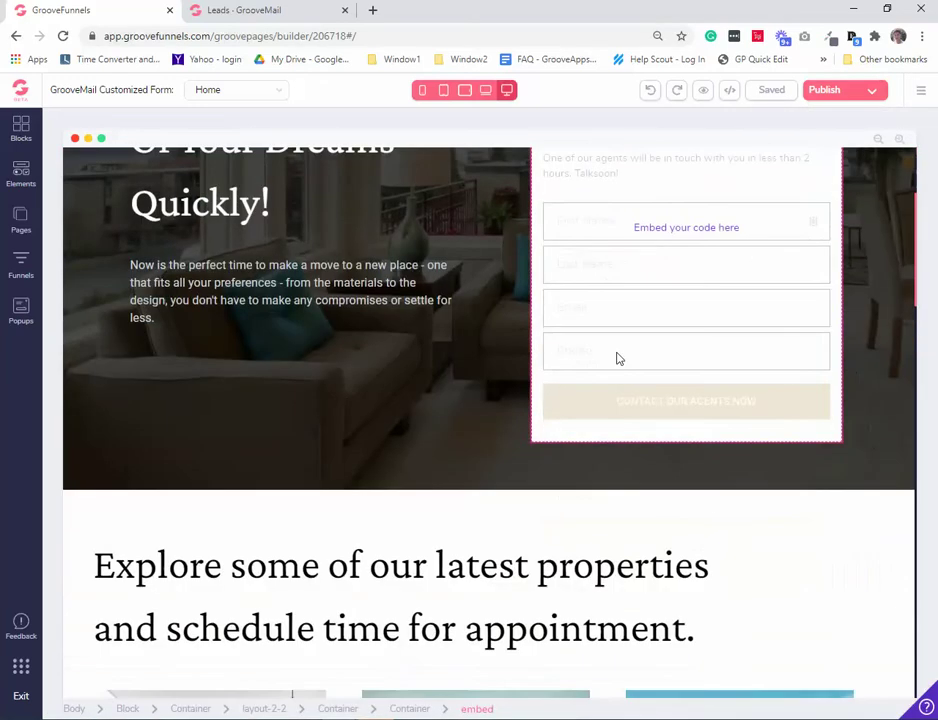
{"action": "scroll", "coordinate": [531, 379], "scroll_direction": "down", "scroll_amount": 2}
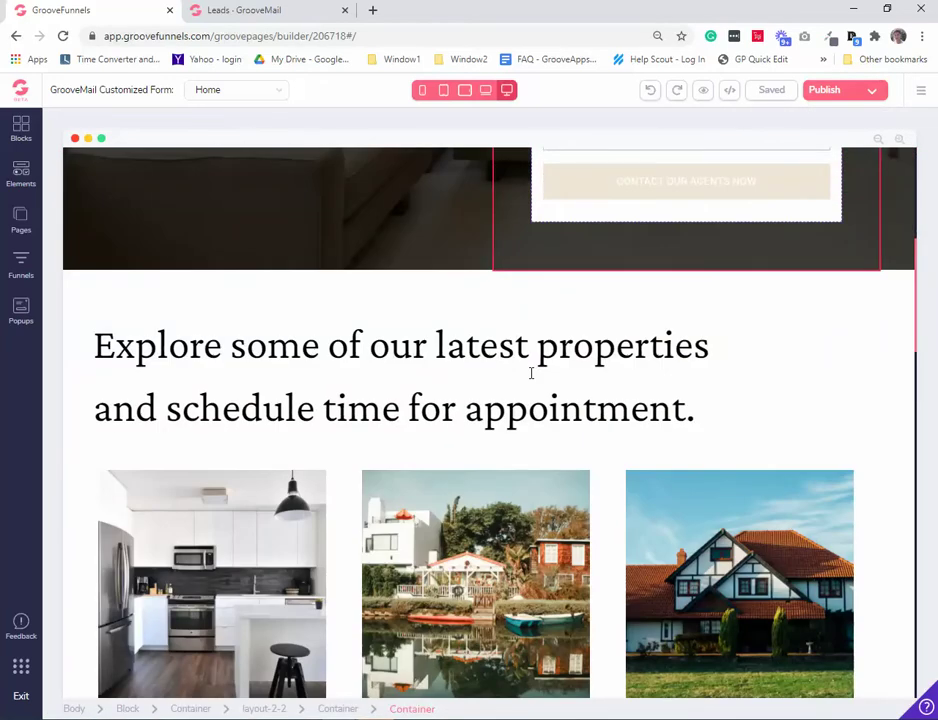
{"action": "scroll", "coordinate": [520, 380], "scroll_direction": "down", "scroll_amount": 9}
{"action": "scroll", "coordinate": [530, 435], "scroll_direction": "up", "scroll_amount": 5}
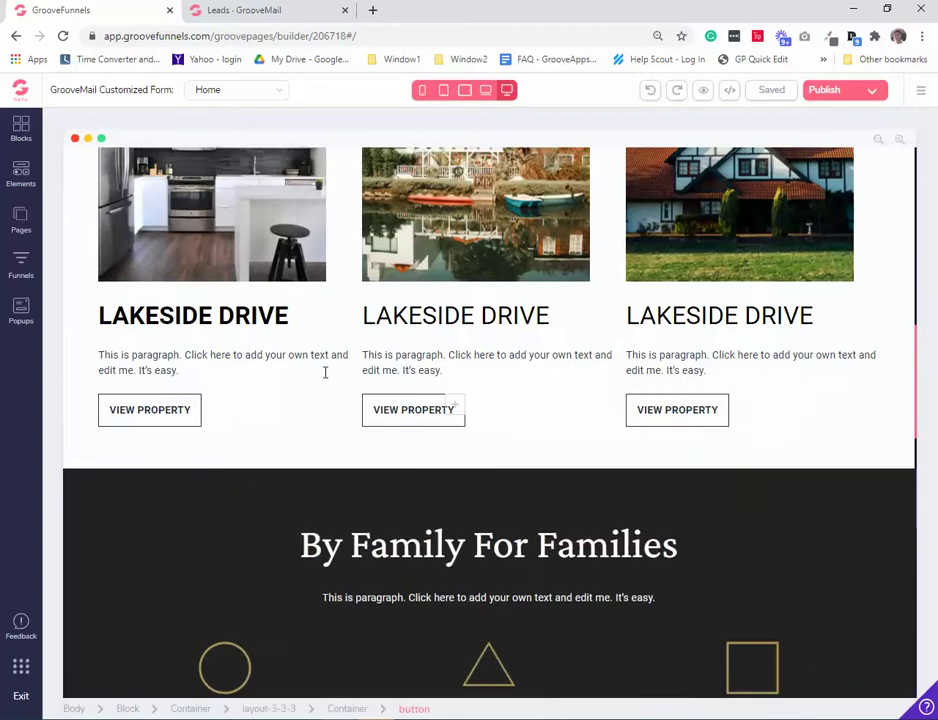
{"action": "scroll", "coordinate": [325, 372], "scroll_direction": "up", "scroll_amount": 5}
{"action": "left_click", "coordinate": [21, 220]}
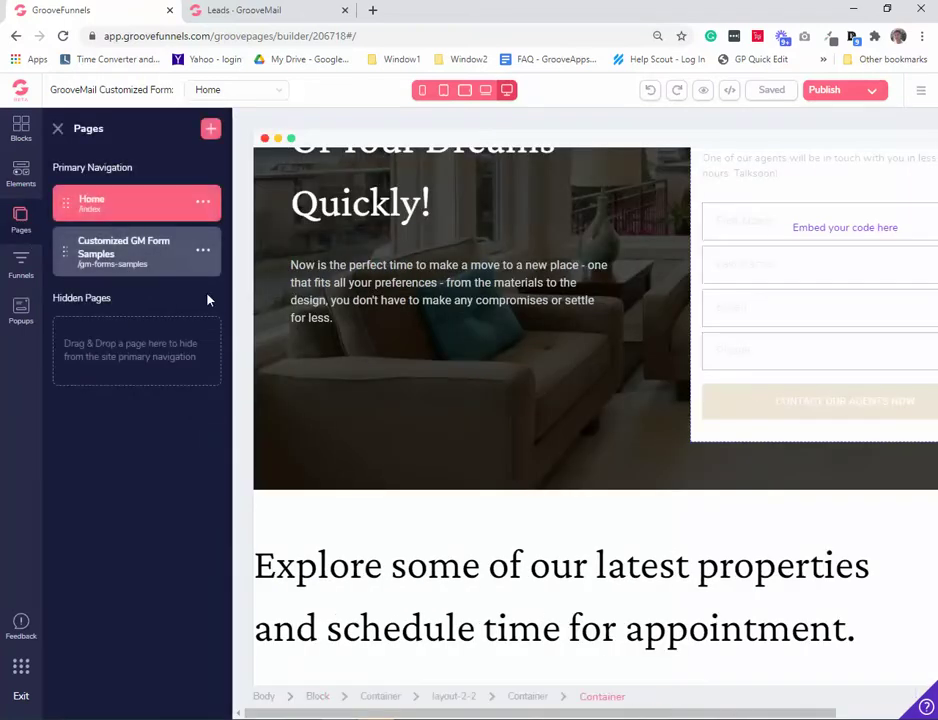
{"action": "left_click", "coordinate": [113, 257]}
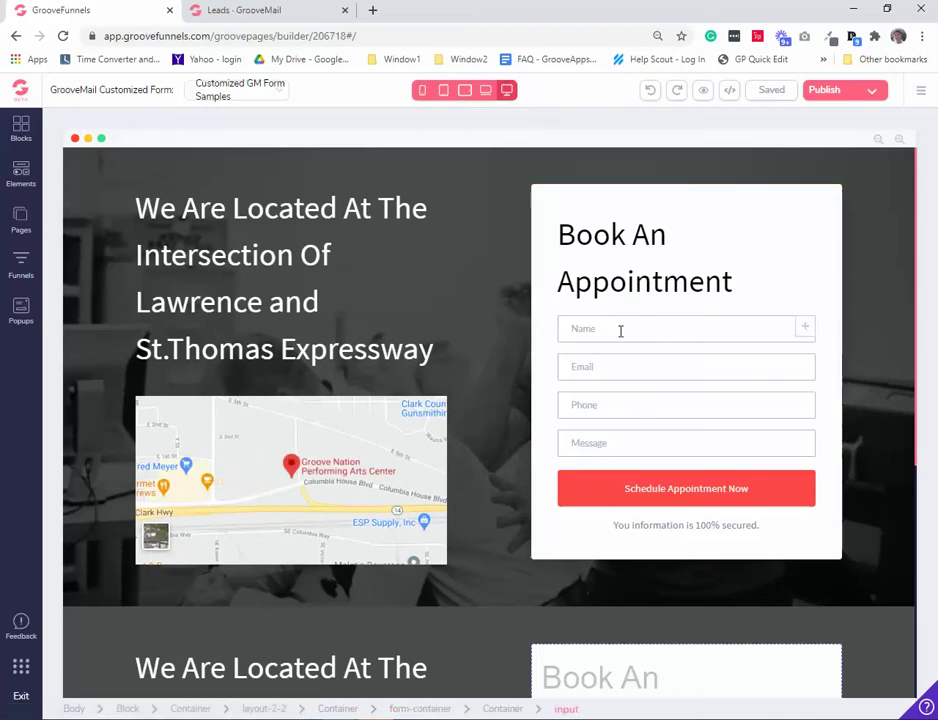
{"action": "scroll", "coordinate": [557, 291], "scroll_direction": "down", "scroll_amount": 4}
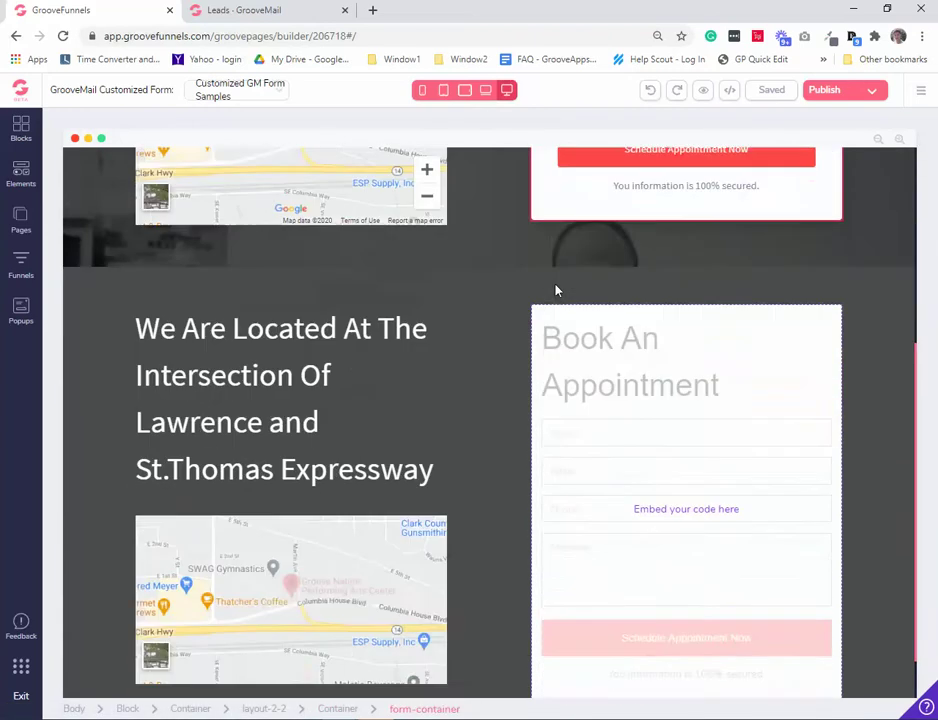
{"action": "scroll", "coordinate": [557, 291], "scroll_direction": "down", "scroll_amount": 1}
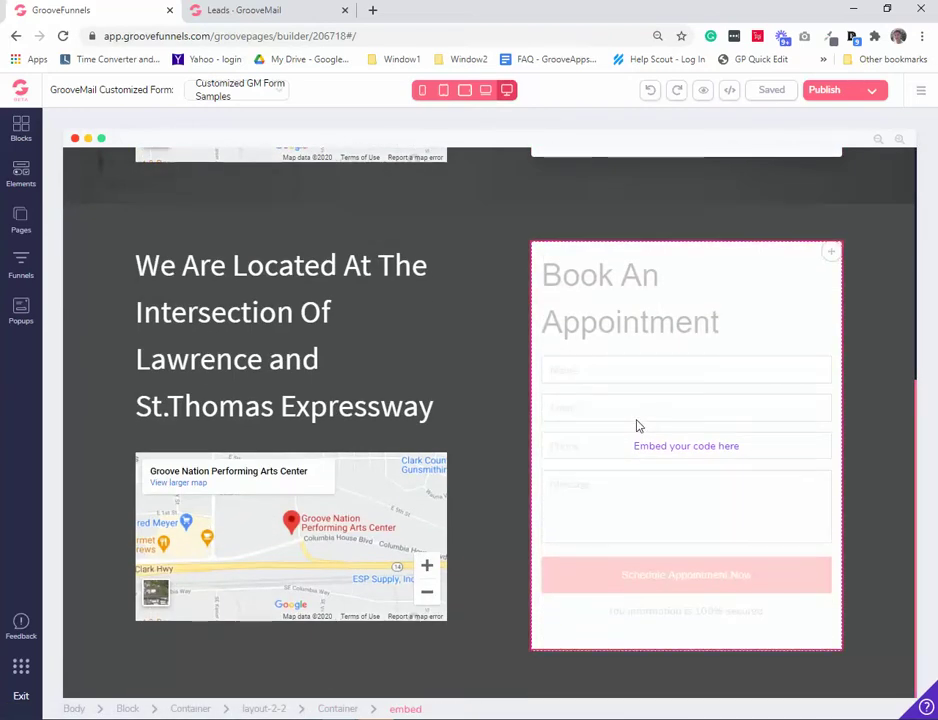
Preview the Customized GM Form Samples page, compare its two Book An Appointment forms and close the preview
{"action": "left_click", "coordinate": [703, 90]}
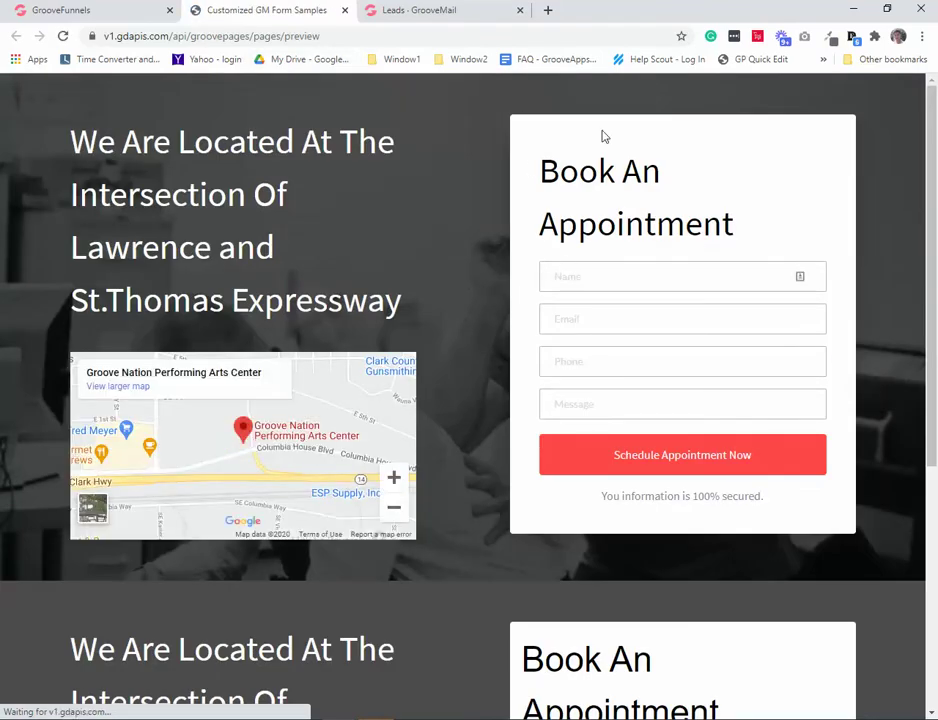
{"action": "scroll", "coordinate": [572, 241], "scroll_direction": "down", "scroll_amount": 4}
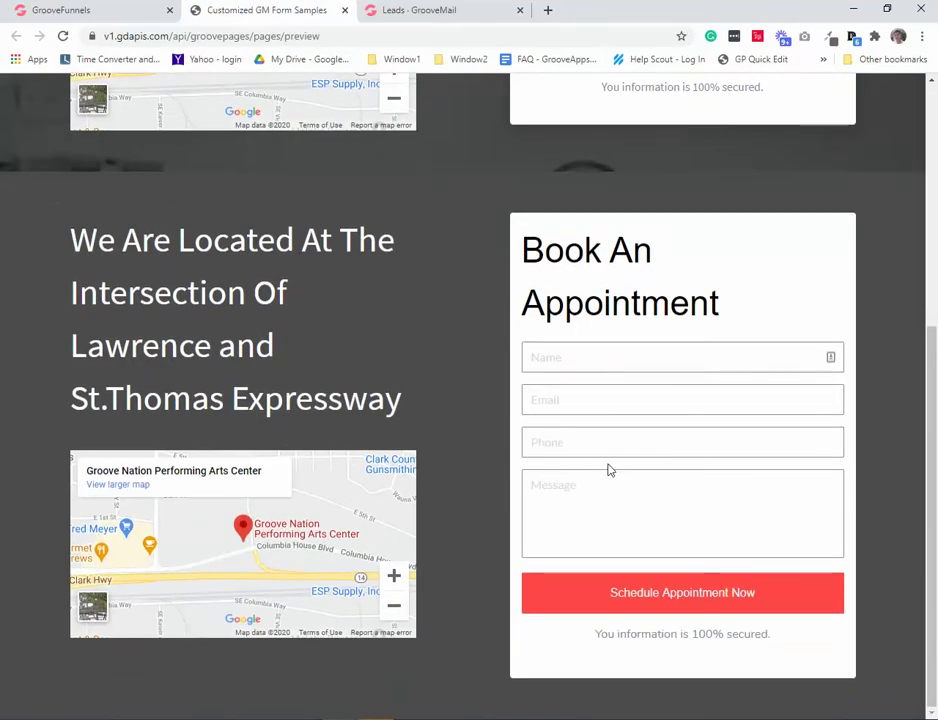
{"action": "scroll", "coordinate": [643, 563], "scroll_direction": "up", "scroll_amount": 4}
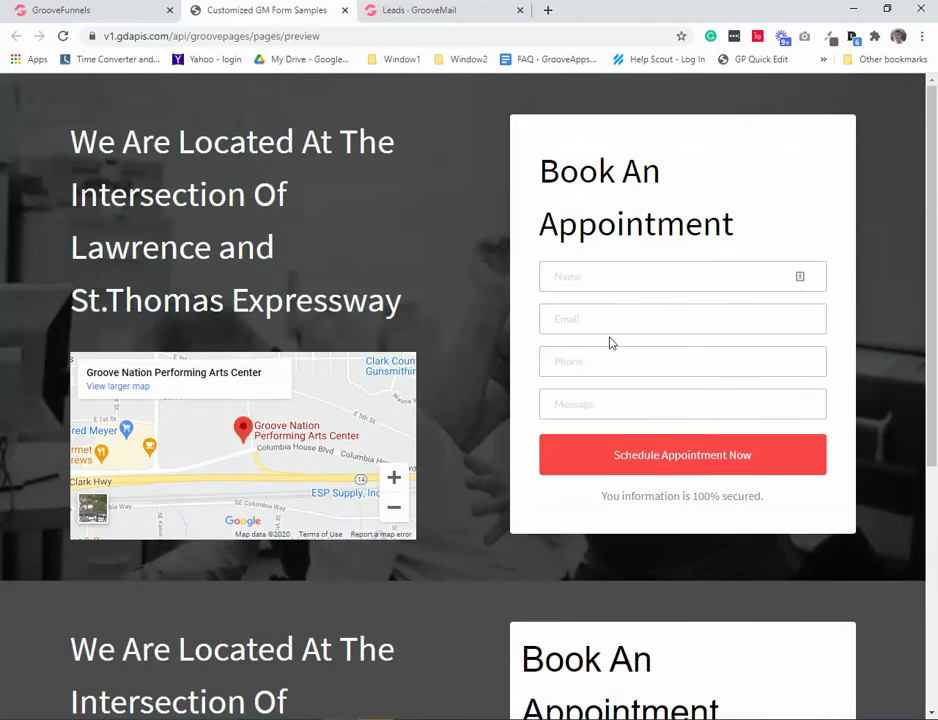
{"action": "left_click", "coordinate": [345, 10]}
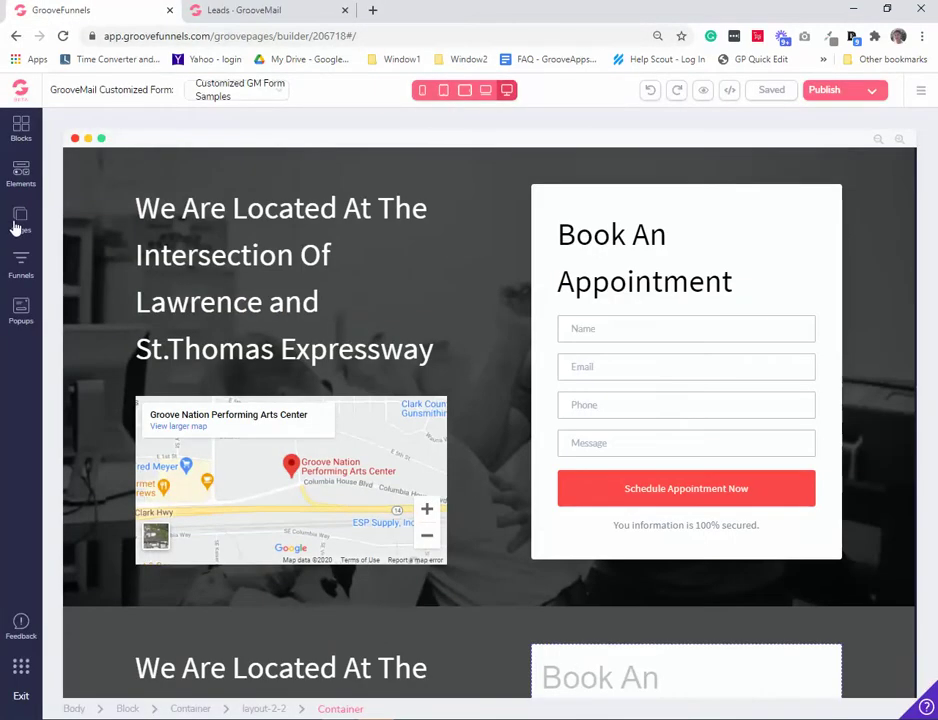
Add a new page to the site, starting from scratch with a blank canvas
{"action": "left_click", "coordinate": [20, 220]}
{"action": "left_click", "coordinate": [209, 127]}
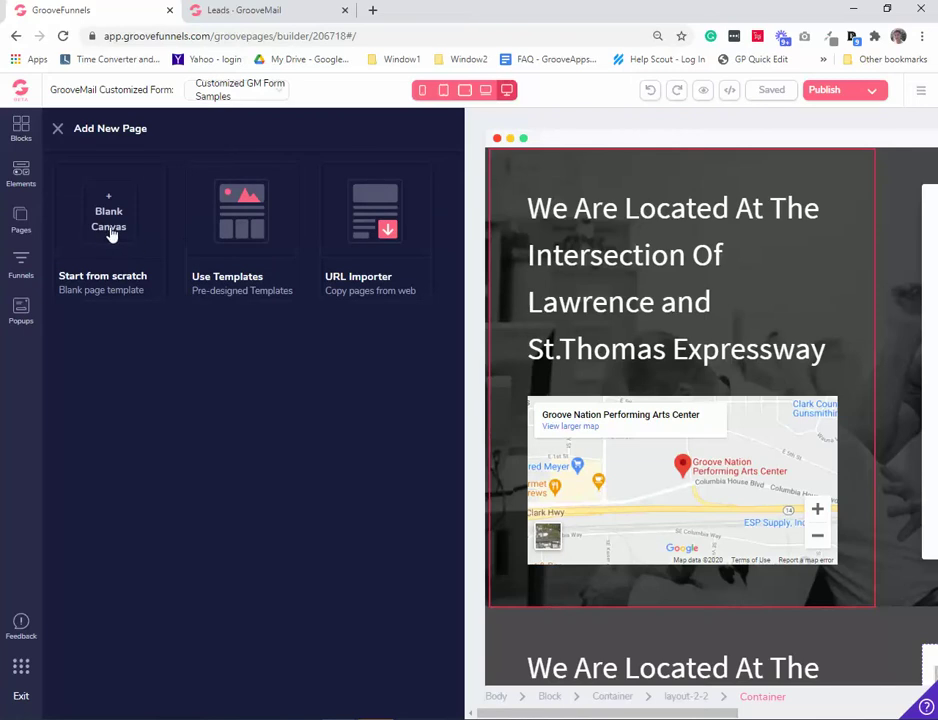
{"action": "left_click", "coordinate": [111, 231]}
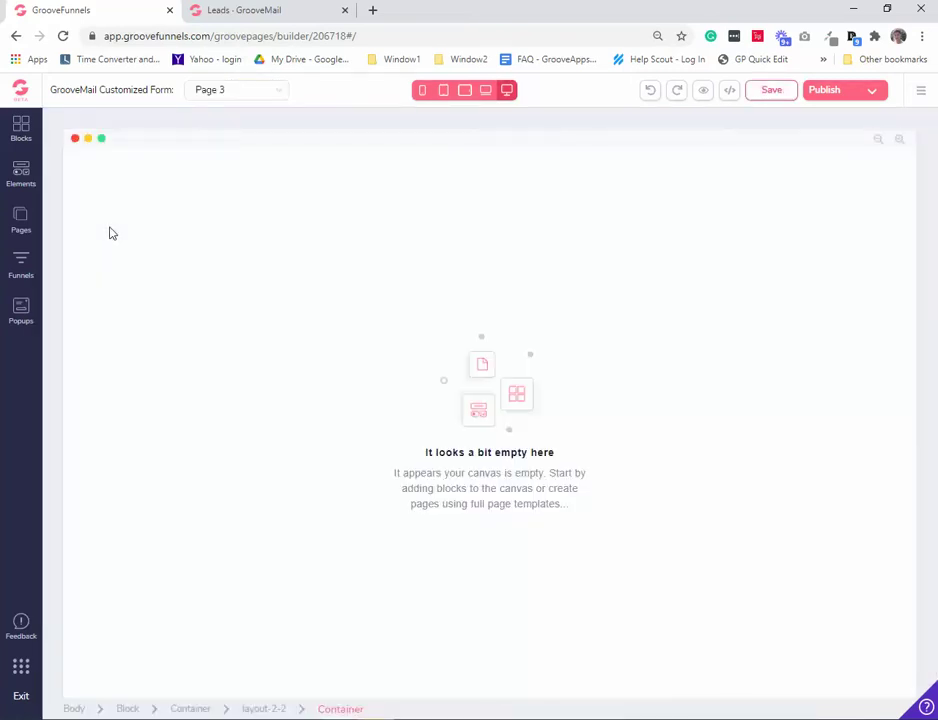
Browse all designed blocks for form layouts and place the Premium Funnels Software block with the 14-day trial form on the blank page
{"action": "left_click", "coordinate": [18, 136]}
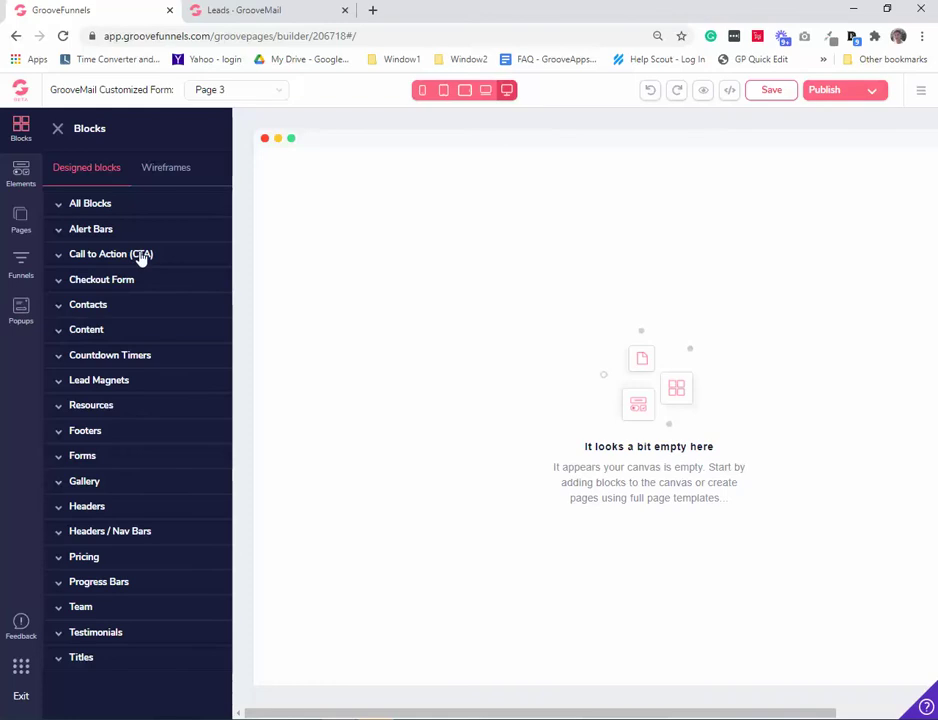
{"action": "left_click", "coordinate": [92, 204]}
{"action": "scroll", "coordinate": [121, 370], "scroll_direction": "down", "scroll_amount": 10}
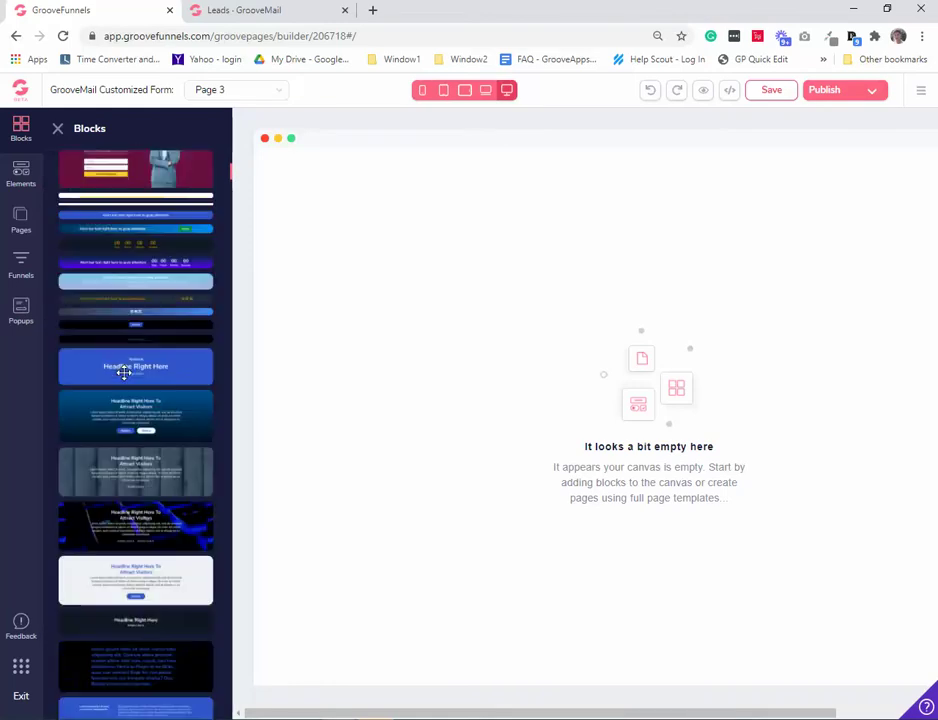
{"action": "scroll", "coordinate": [121, 370], "scroll_direction": "down", "scroll_amount": 15}
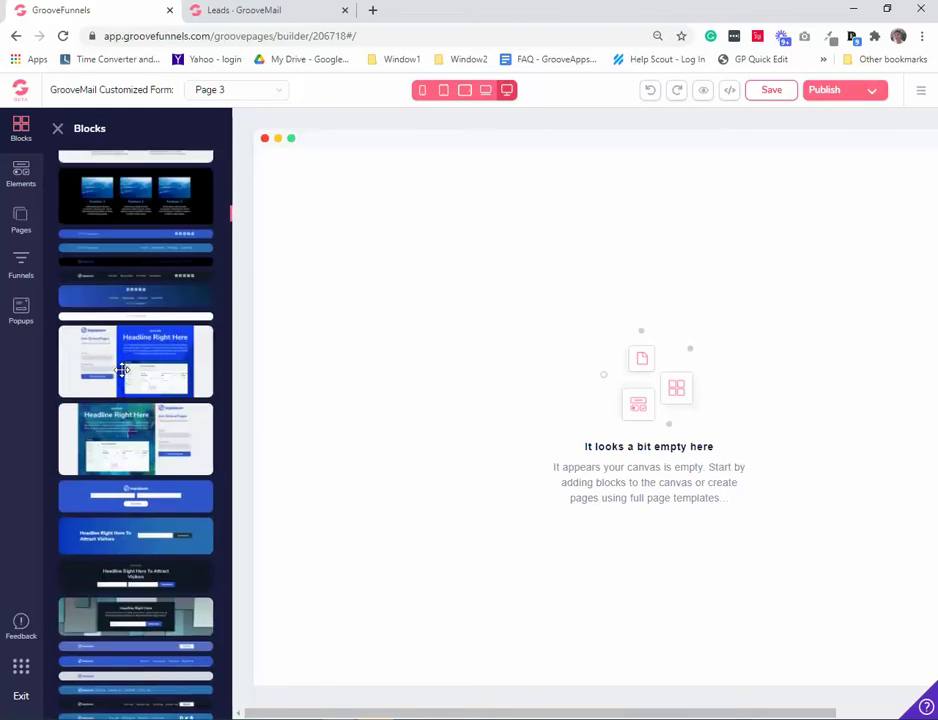
{"action": "scroll", "coordinate": [121, 370], "scroll_direction": "down", "scroll_amount": 15}
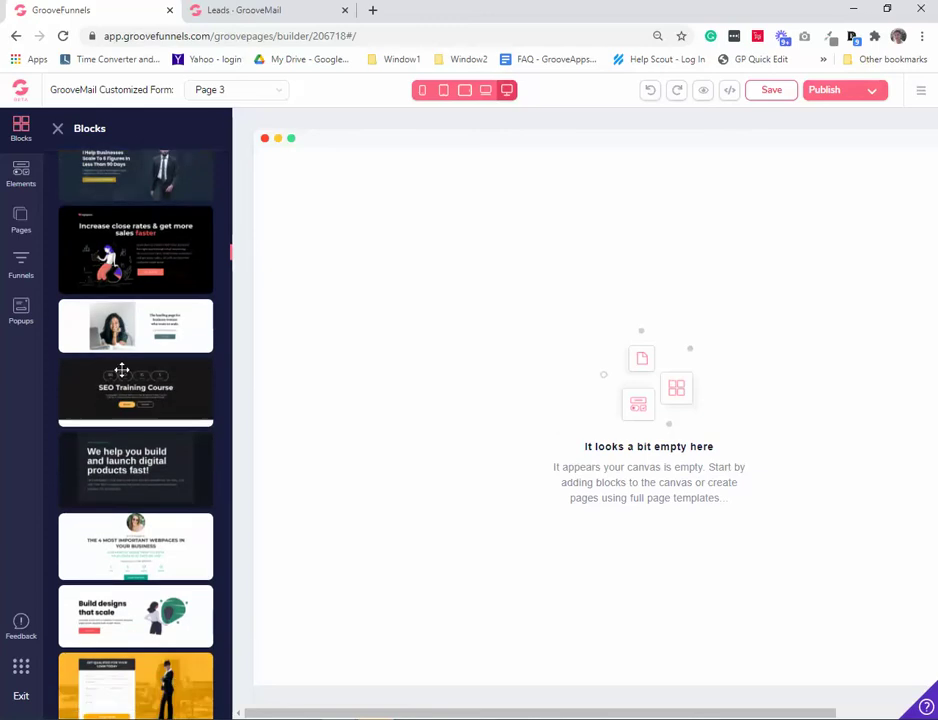
{"action": "scroll", "coordinate": [112, 300], "scroll_direction": "down", "scroll_amount": 1}
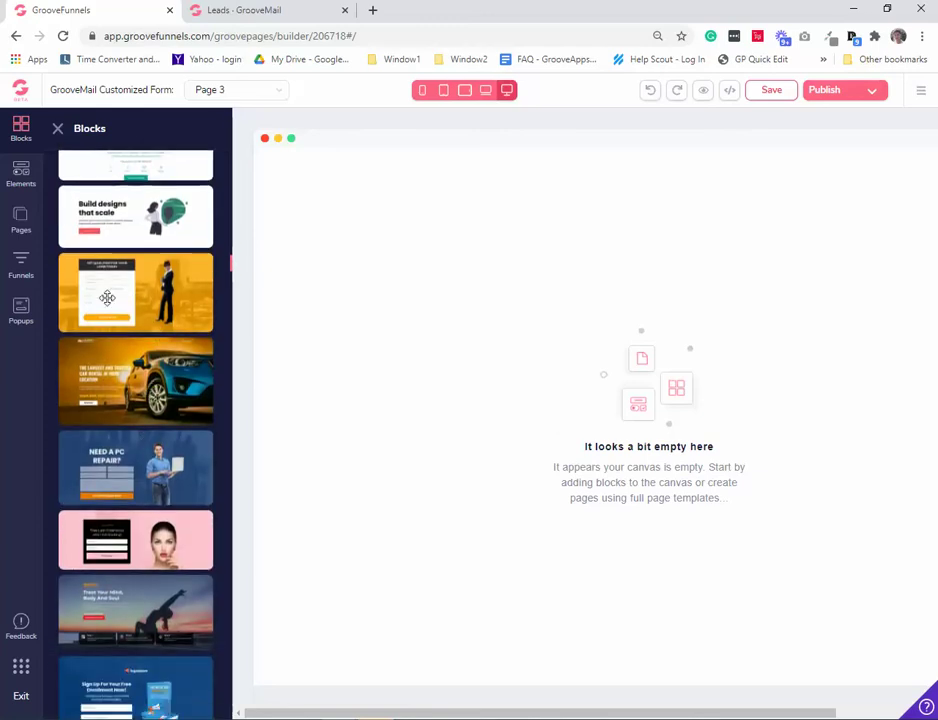
{"action": "scroll", "coordinate": [148, 296], "scroll_direction": "down", "scroll_amount": 1}
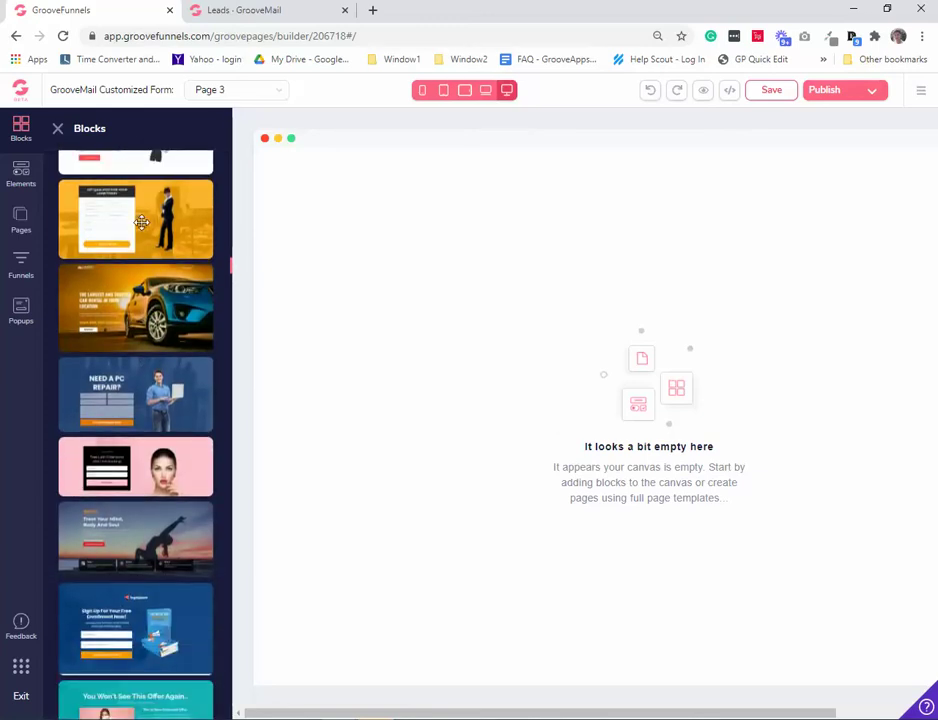
{"action": "scroll", "coordinate": [146, 231], "scroll_direction": "down", "scroll_amount": 5}
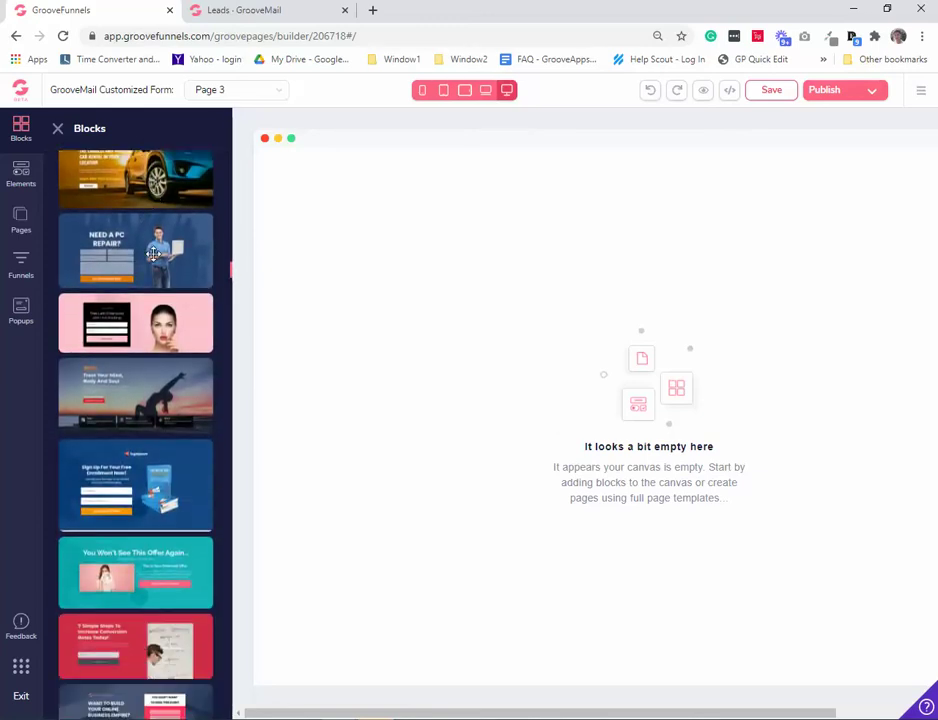
{"action": "scroll", "coordinate": [150, 290], "scroll_direction": "down", "scroll_amount": 2}
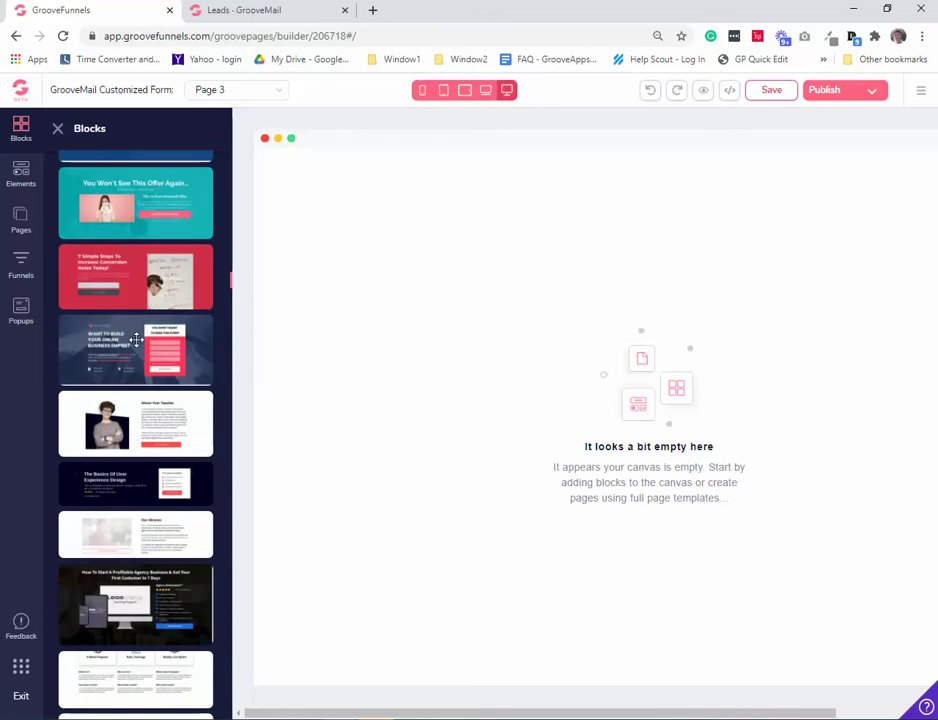
{"action": "scroll", "coordinate": [136, 335], "scroll_direction": "down", "scroll_amount": 5}
{"action": "scroll", "coordinate": [136, 340], "scroll_direction": "down", "scroll_amount": 10}
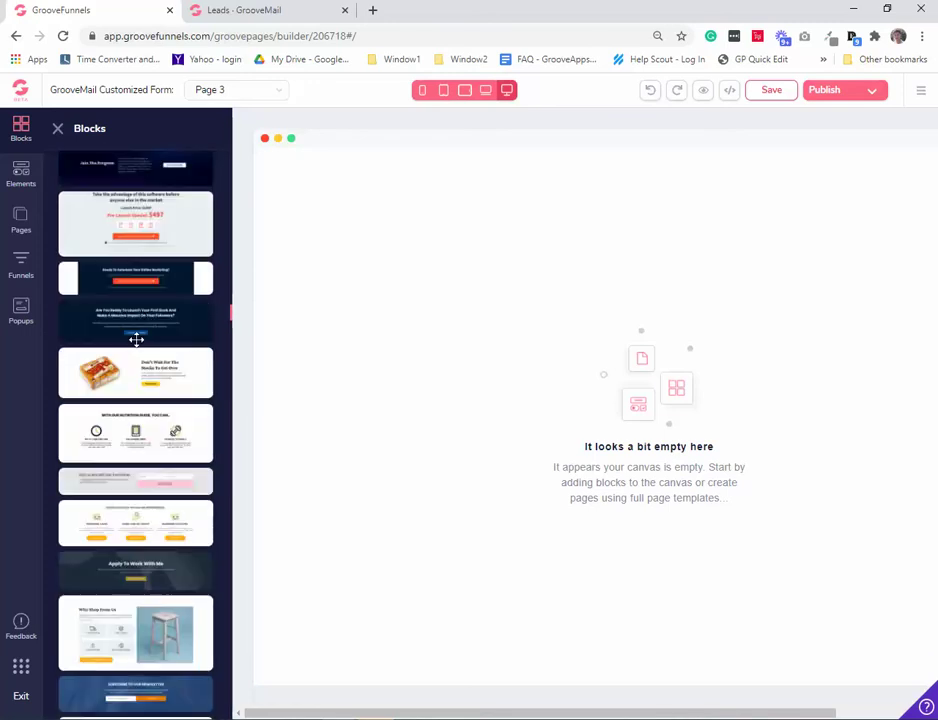
{"action": "scroll", "coordinate": [136, 340], "scroll_direction": "down", "scroll_amount": 10}
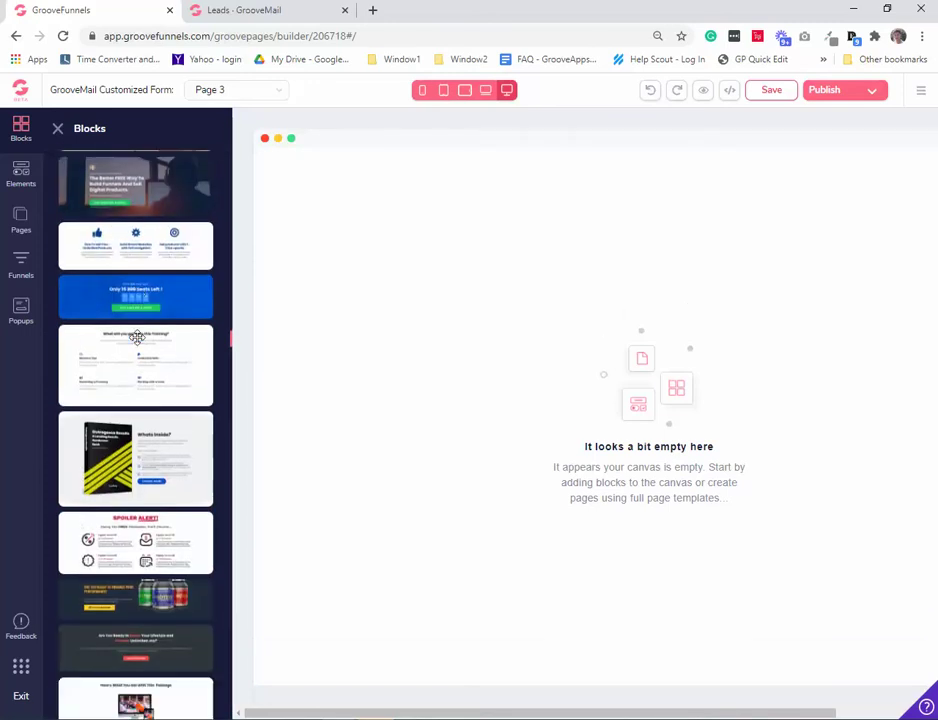
{"action": "scroll", "coordinate": [138, 338], "scroll_direction": "down", "scroll_amount": 10}
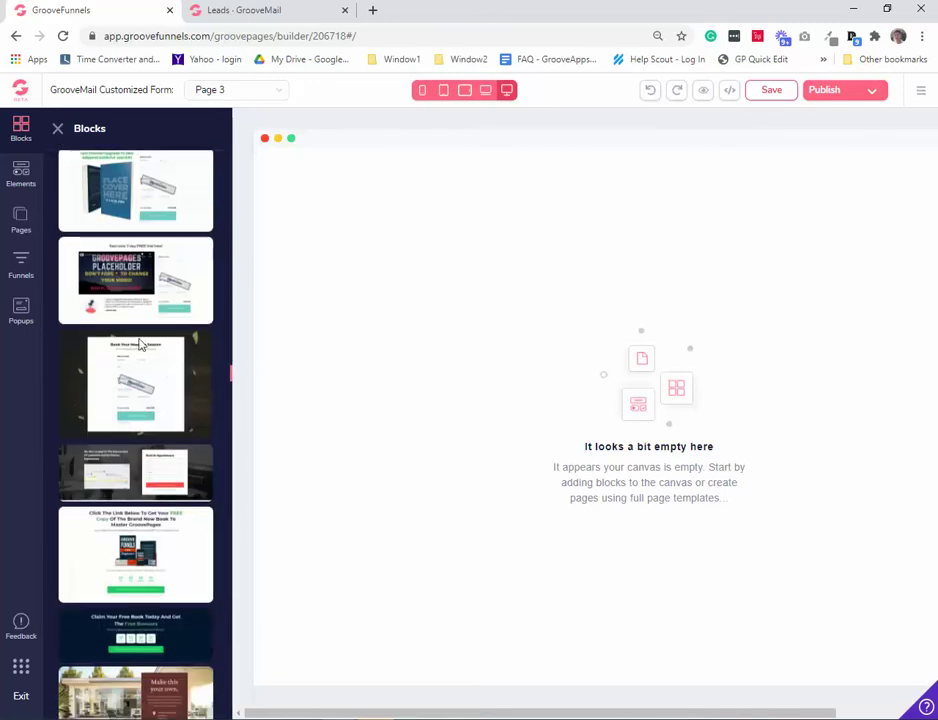
{"action": "scroll", "coordinate": [138, 340], "scroll_direction": "down", "scroll_amount": 10}
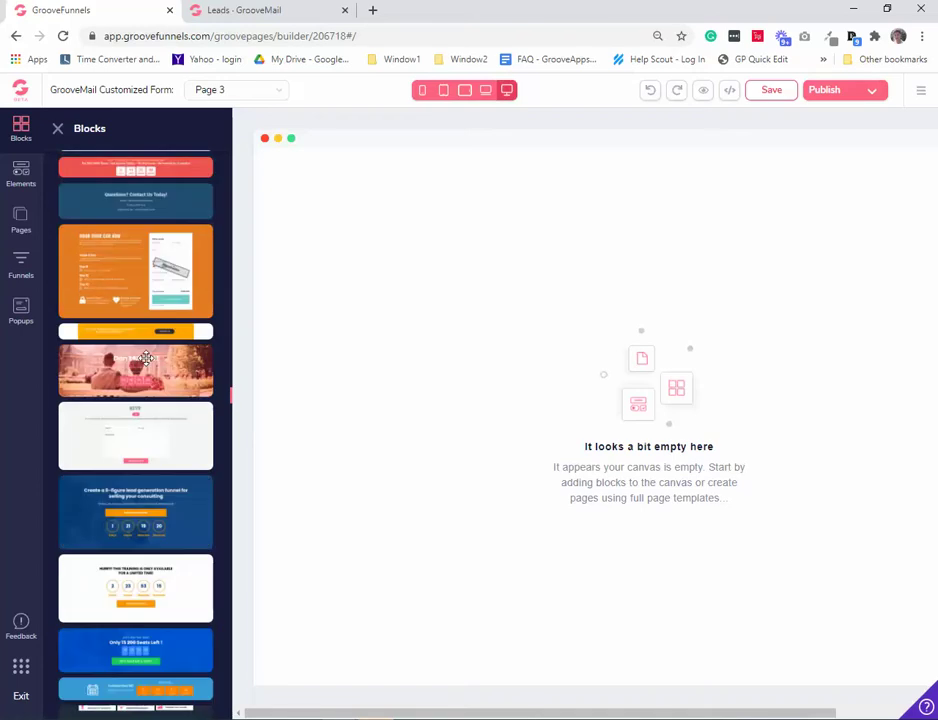
{"action": "scroll", "coordinate": [138, 378], "scroll_direction": "down", "scroll_amount": 5}
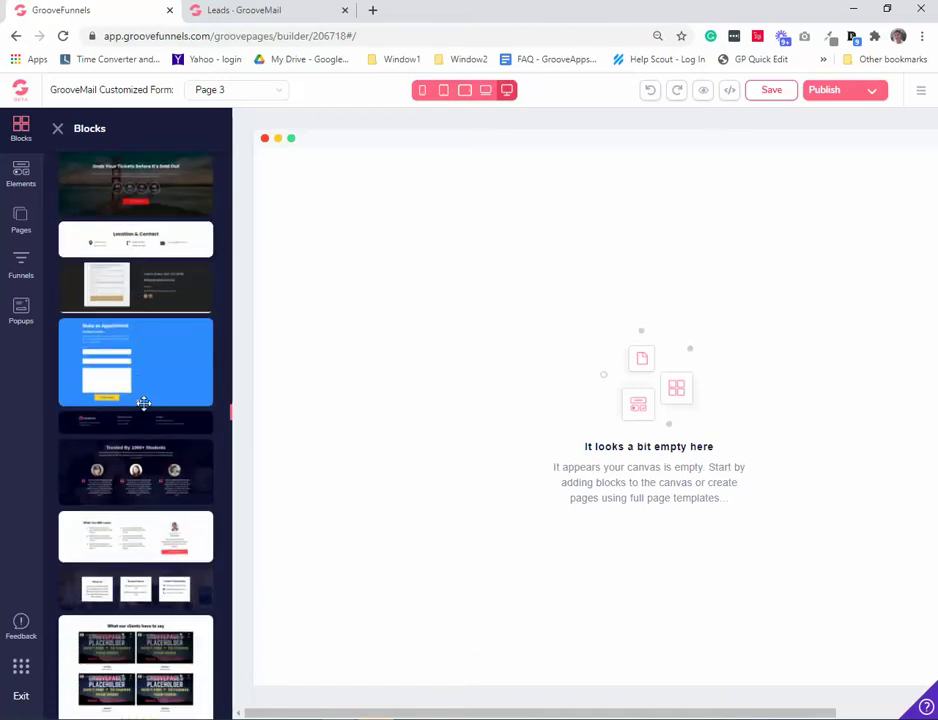
{"action": "scroll", "coordinate": [130, 372], "scroll_direction": "down", "scroll_amount": 4}
{"action": "scroll", "coordinate": [151, 378], "scroll_direction": "down", "scroll_amount": 8}
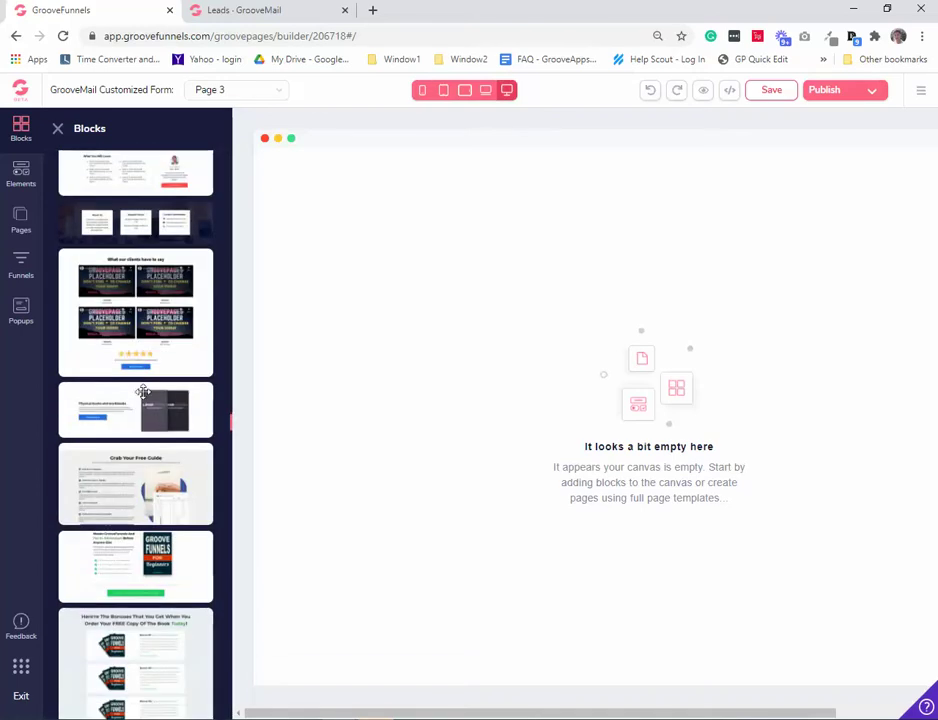
{"action": "scroll", "coordinate": [160, 417], "scroll_direction": "down", "scroll_amount": 8}
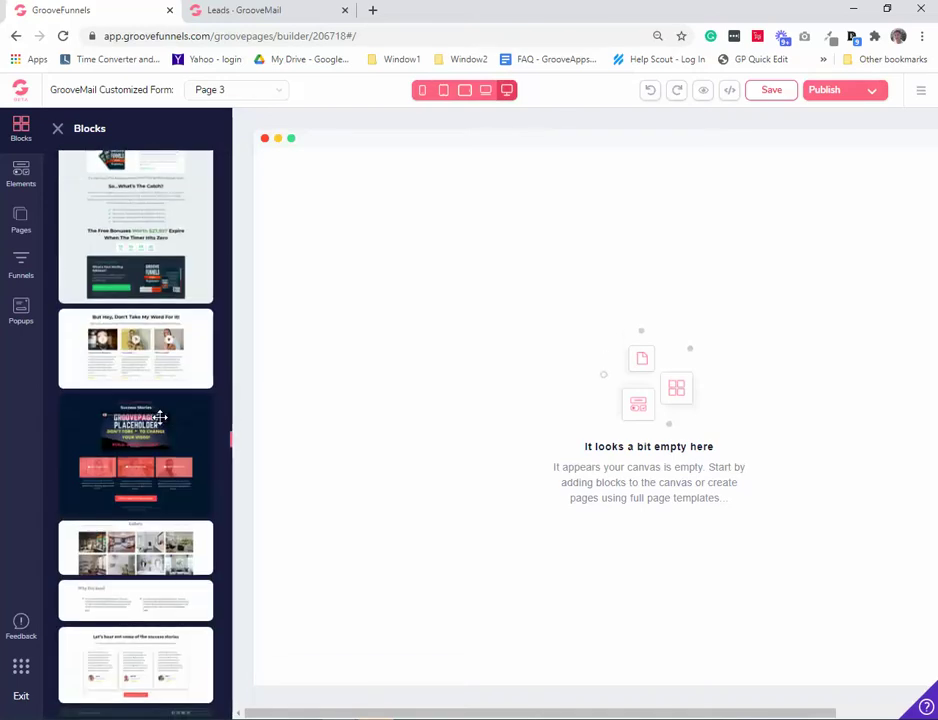
{"action": "scroll", "coordinate": [158, 416], "scroll_direction": "down", "scroll_amount": 15}
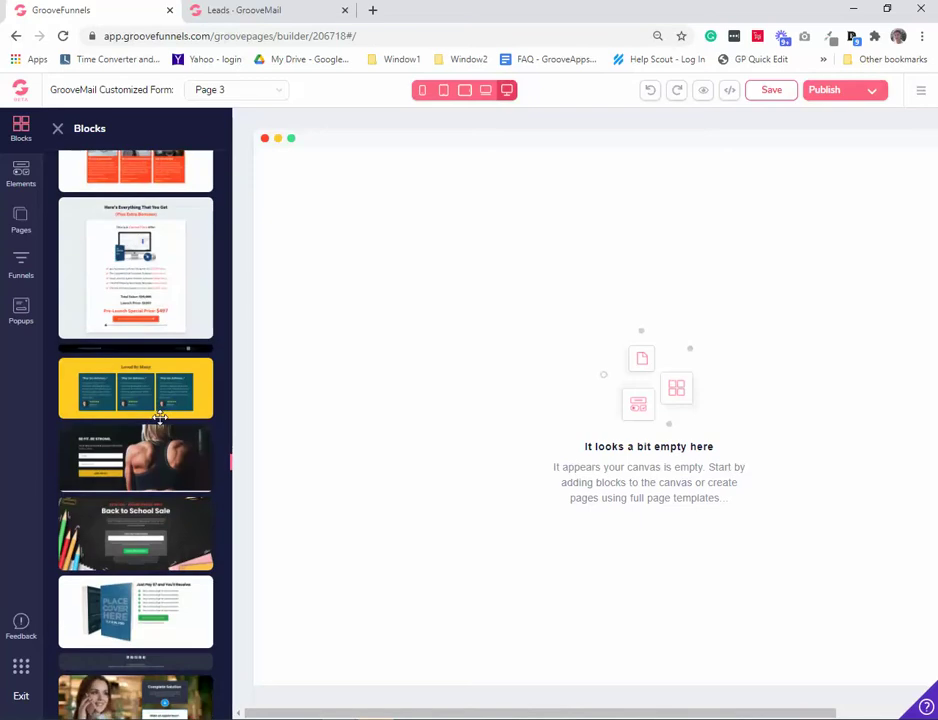
{"action": "scroll", "coordinate": [151, 416], "scroll_direction": "up", "scroll_amount": 2}
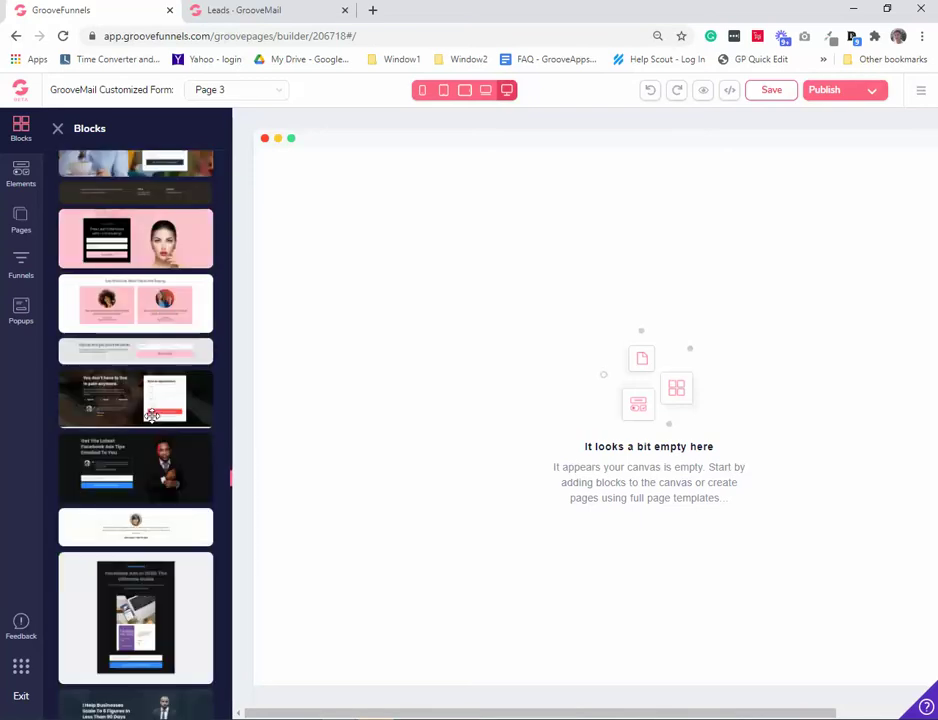
{"action": "scroll", "coordinate": [151, 416], "scroll_direction": "down", "scroll_amount": 2}
{"action": "scroll", "coordinate": [151, 416], "scroll_direction": "up", "scroll_amount": 3}
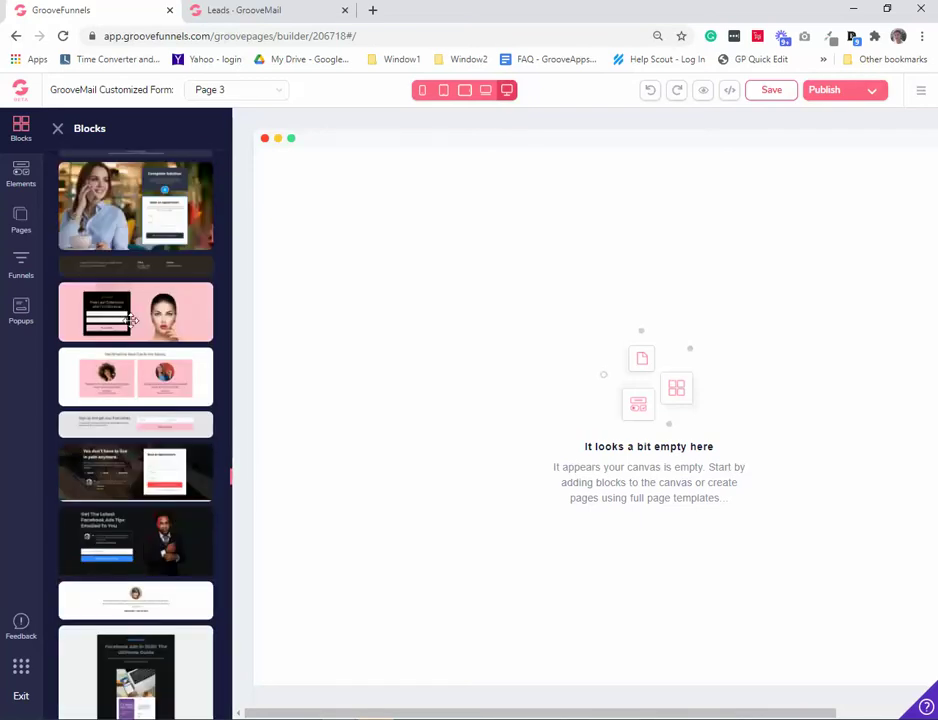
{"action": "scroll", "coordinate": [144, 320], "scroll_direction": "down", "scroll_amount": 10}
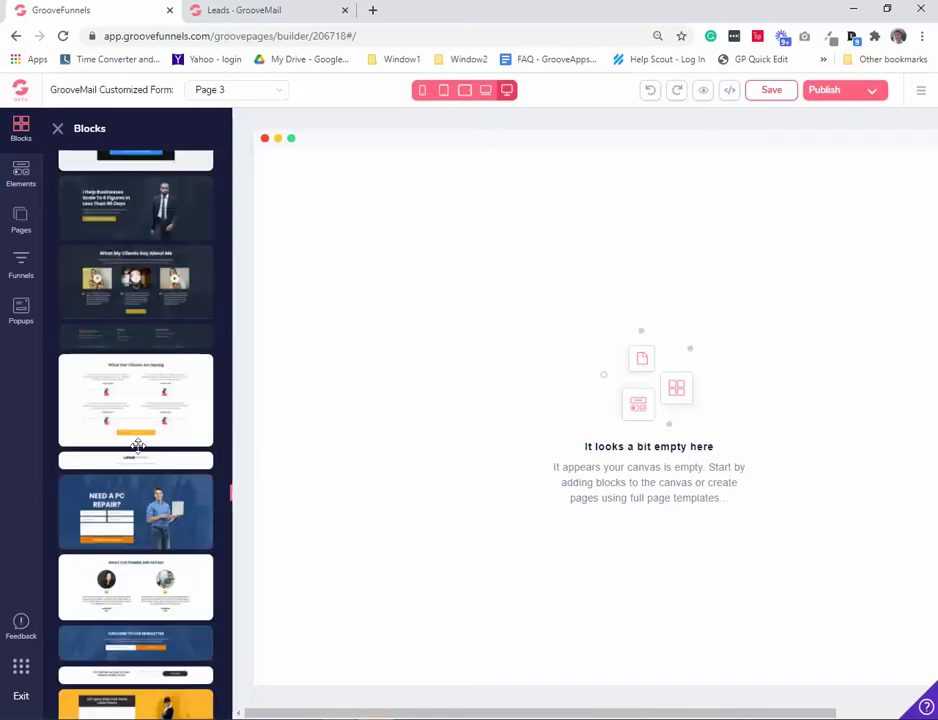
{"action": "scroll", "coordinate": [145, 445], "scroll_direction": "down", "scroll_amount": 3}
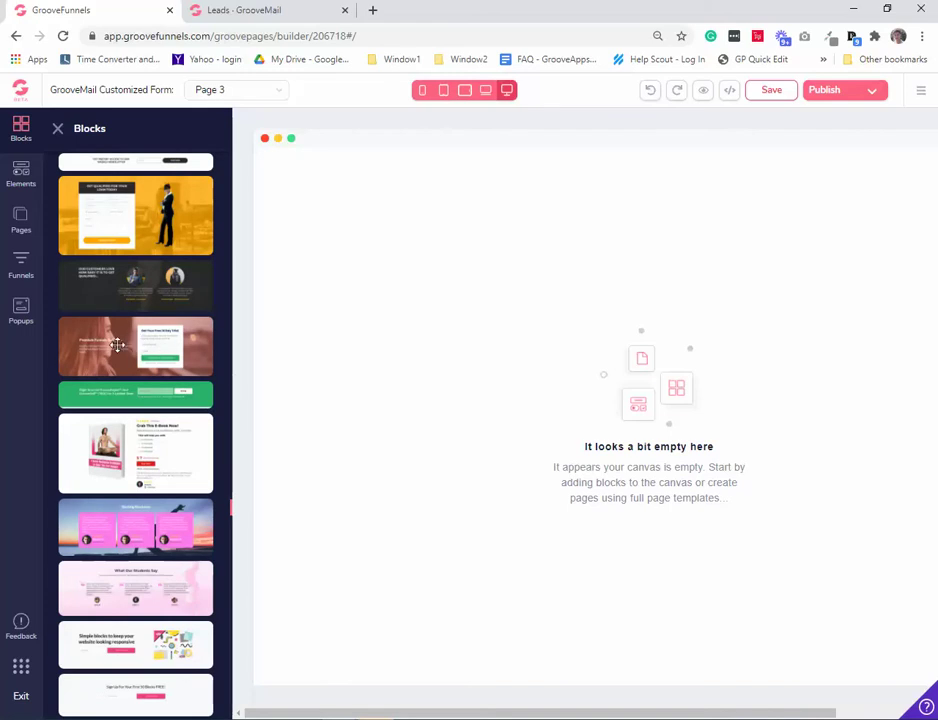
{"action": "left_click_drag", "start_coordinate": [103, 347], "coordinate": [463, 283]}
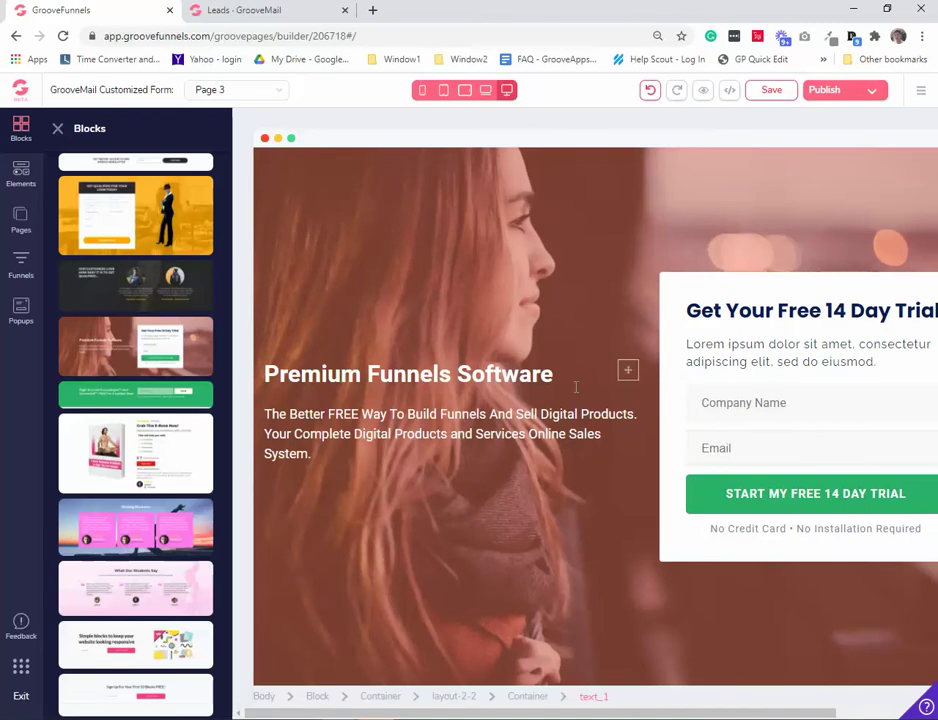
{"action": "left_click", "coordinate": [58, 132]}
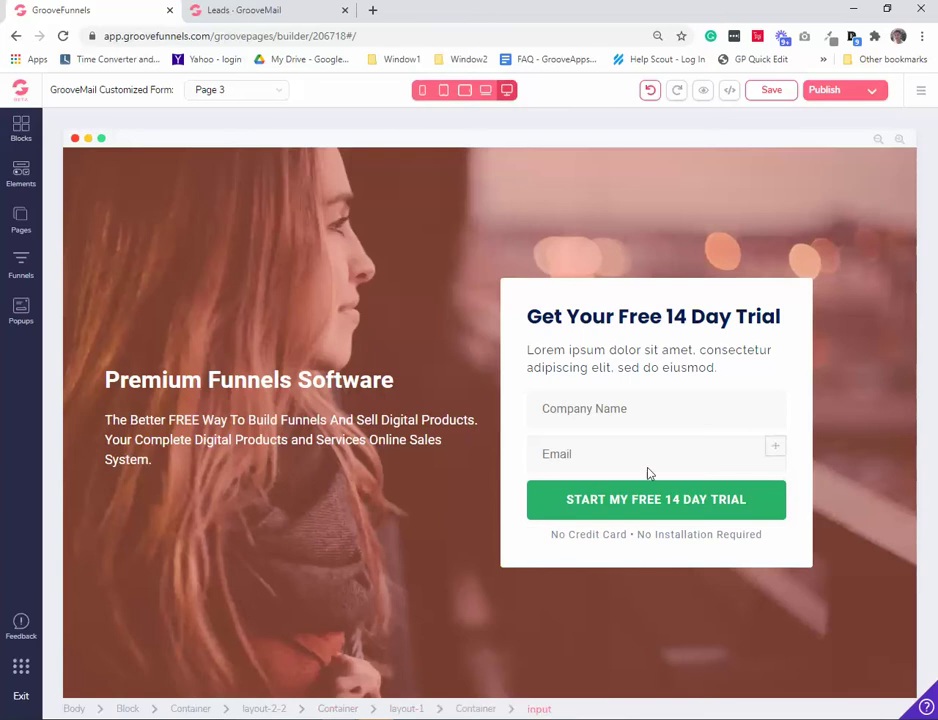
Duplicate the whole Premium Funnels Software block on the page and close its settings
{"action": "left_click", "coordinate": [557, 300]}
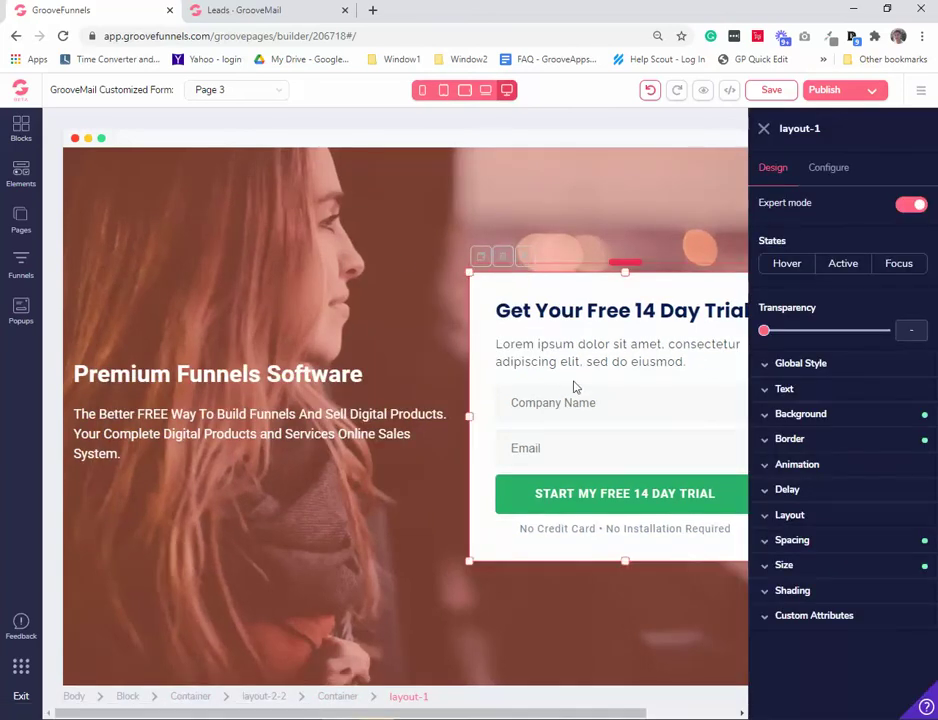
{"action": "left_click", "coordinate": [659, 402]}
{"action": "left_click", "coordinate": [553, 291]}
{"action": "left_click", "coordinate": [764, 132]}
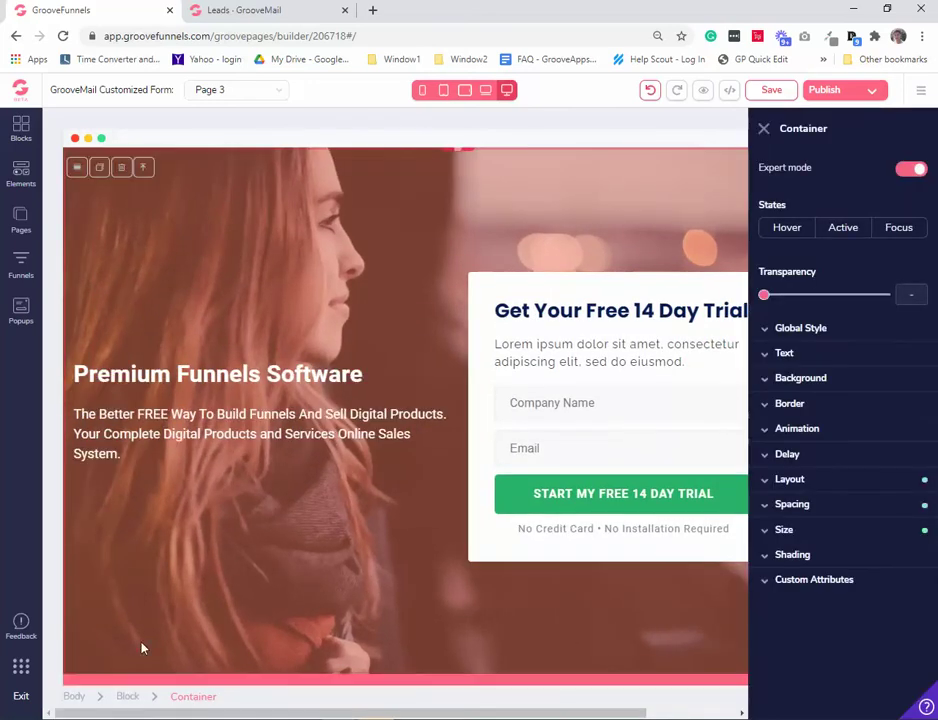
{"action": "left_click", "coordinate": [127, 696]}
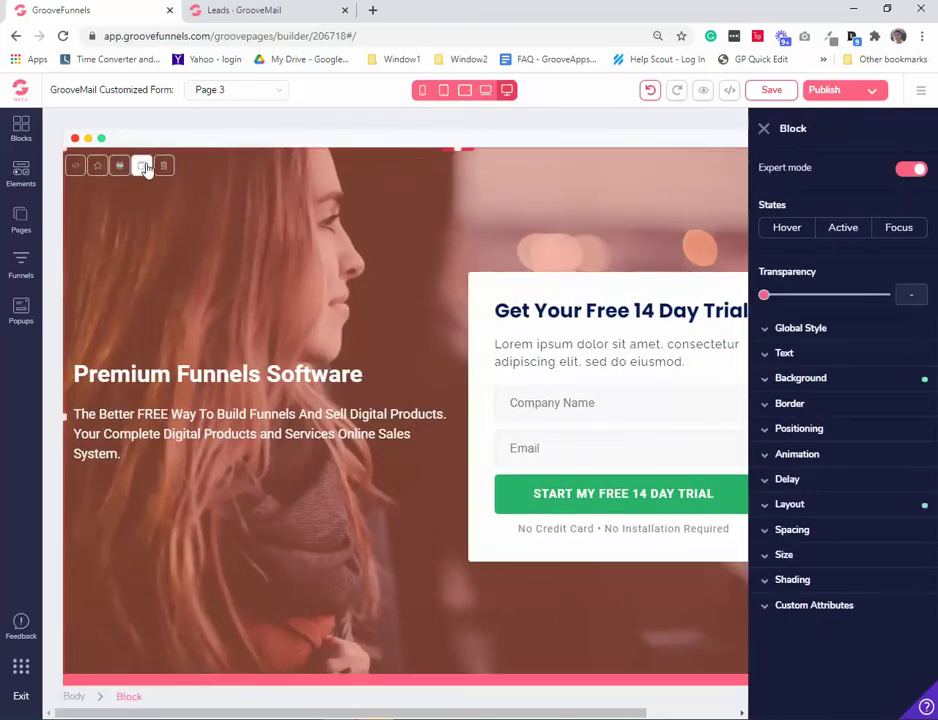
{"action": "left_click", "coordinate": [764, 129]}
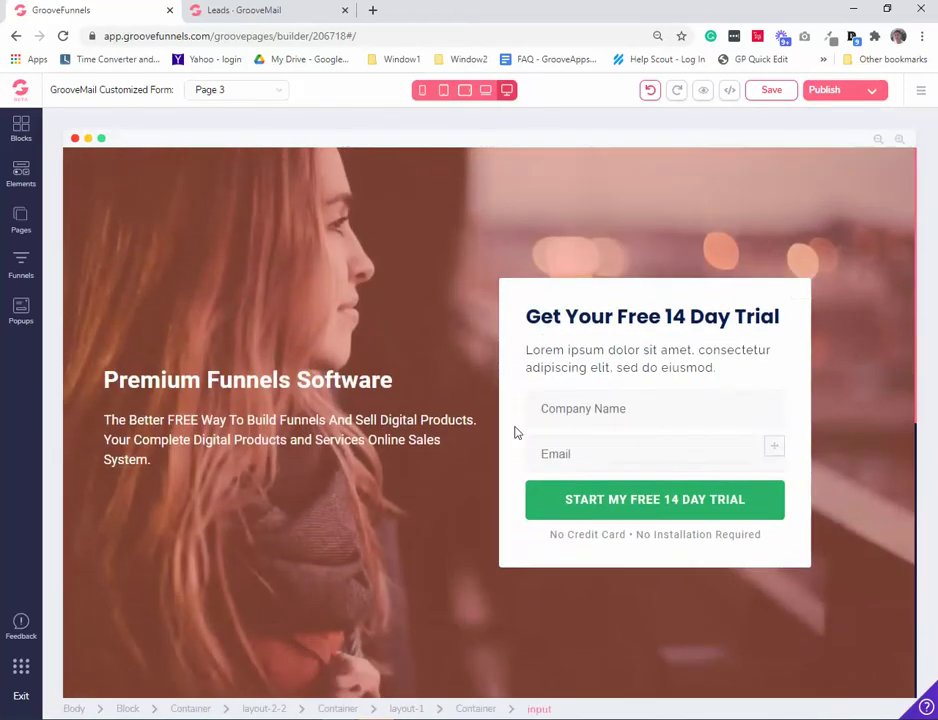
Delete the container holding the 14-day trial form's heading, text, fields and submit button in the first Premium Funnels Software block
{"action": "left_click", "coordinate": [517, 412]}
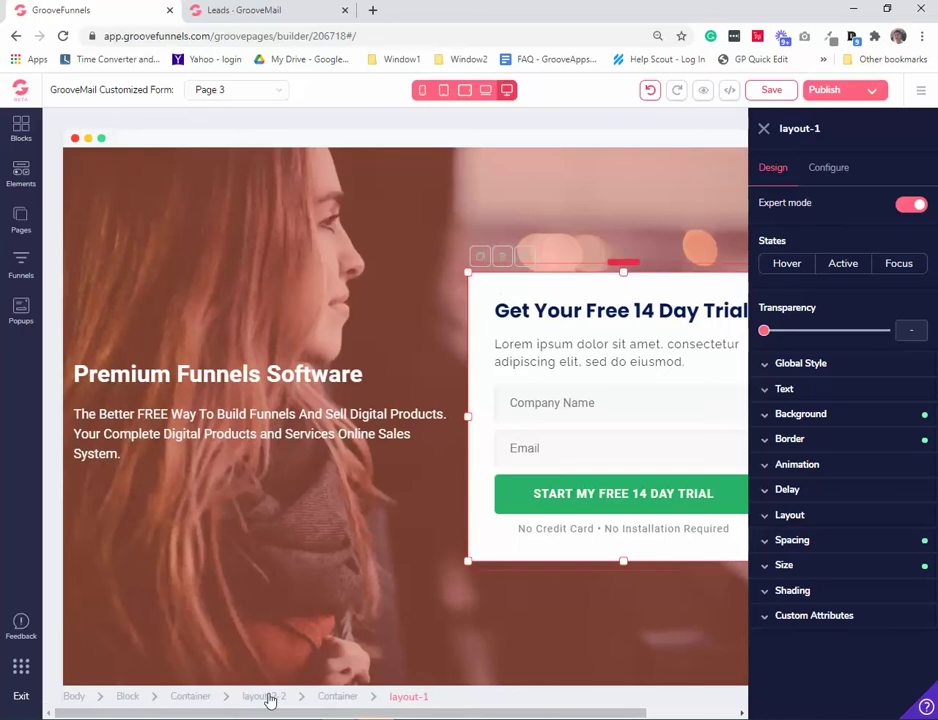
{"action": "left_click", "coordinate": [340, 700]}
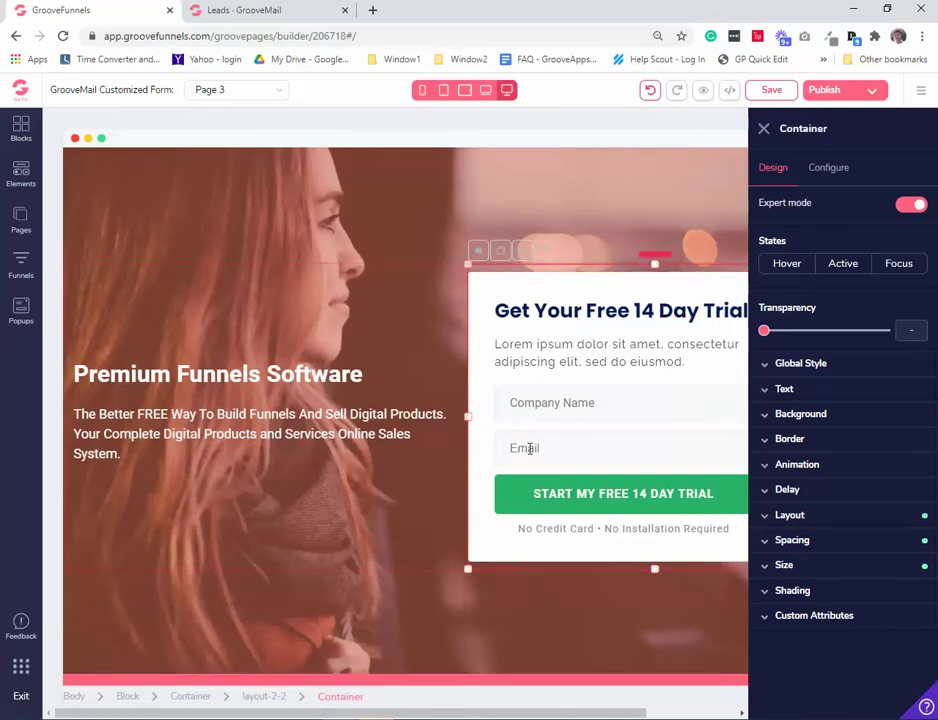
{"action": "left_click", "coordinate": [629, 439]}
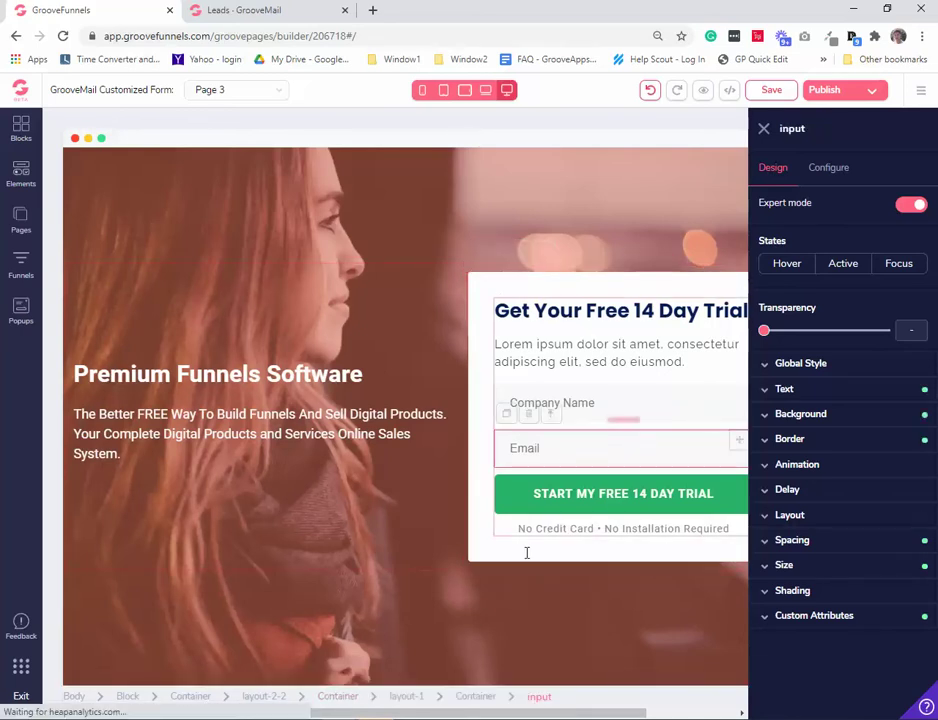
{"action": "left_click", "coordinate": [552, 418]}
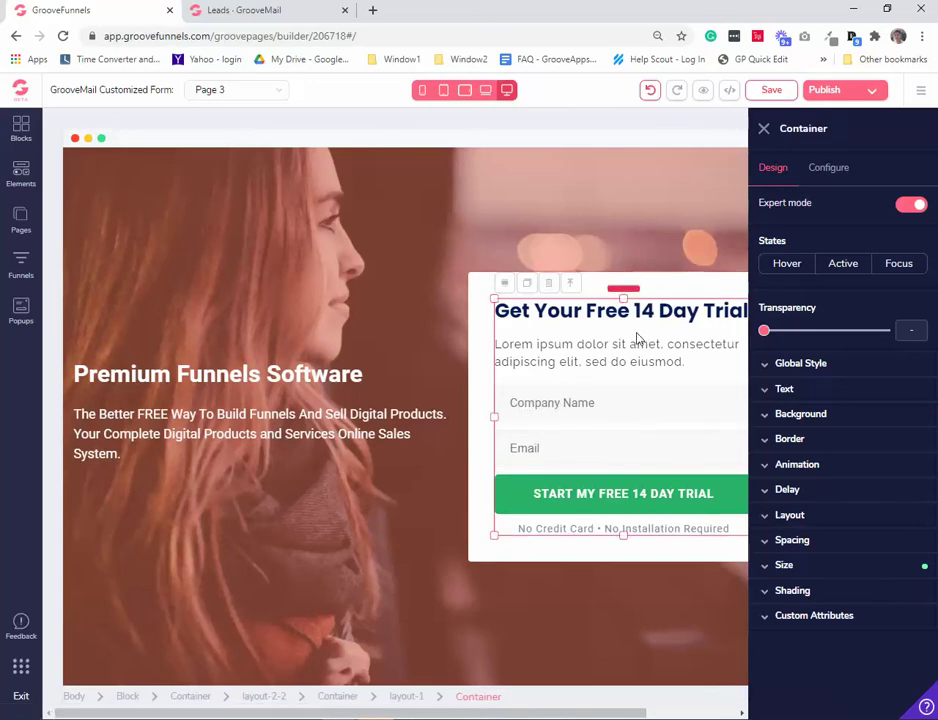
{"action": "left_click", "coordinate": [550, 288]}
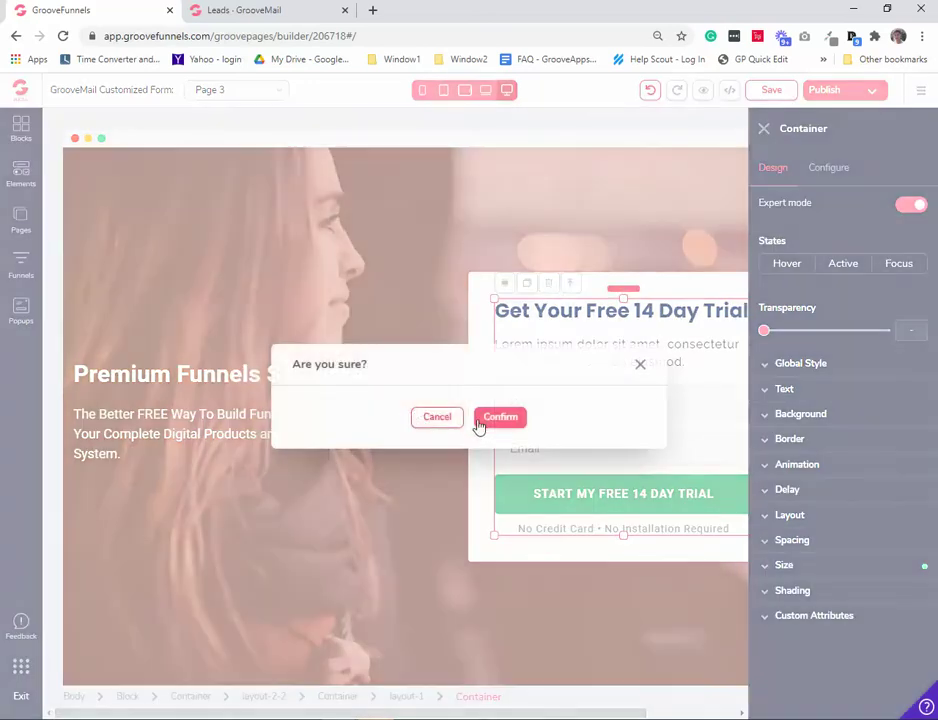
{"action": "left_click", "coordinate": [493, 424]}
Place a Code Embed element in the first block's form column, directly above the emptied white box
{"action": "left_click", "coordinate": [668, 433]}
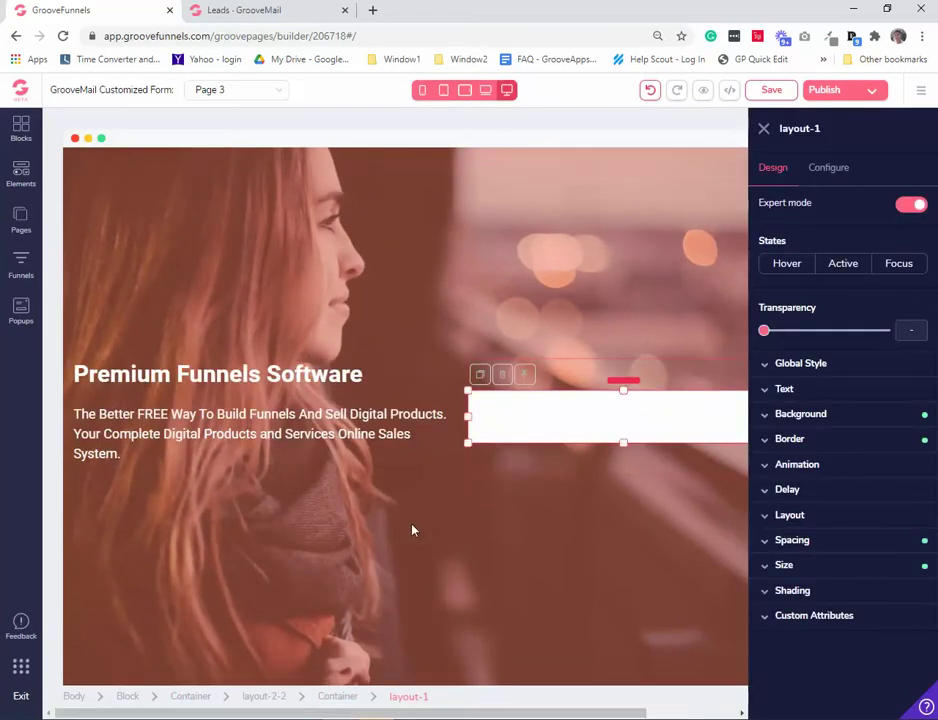
{"action": "left_click", "coordinate": [351, 703]}
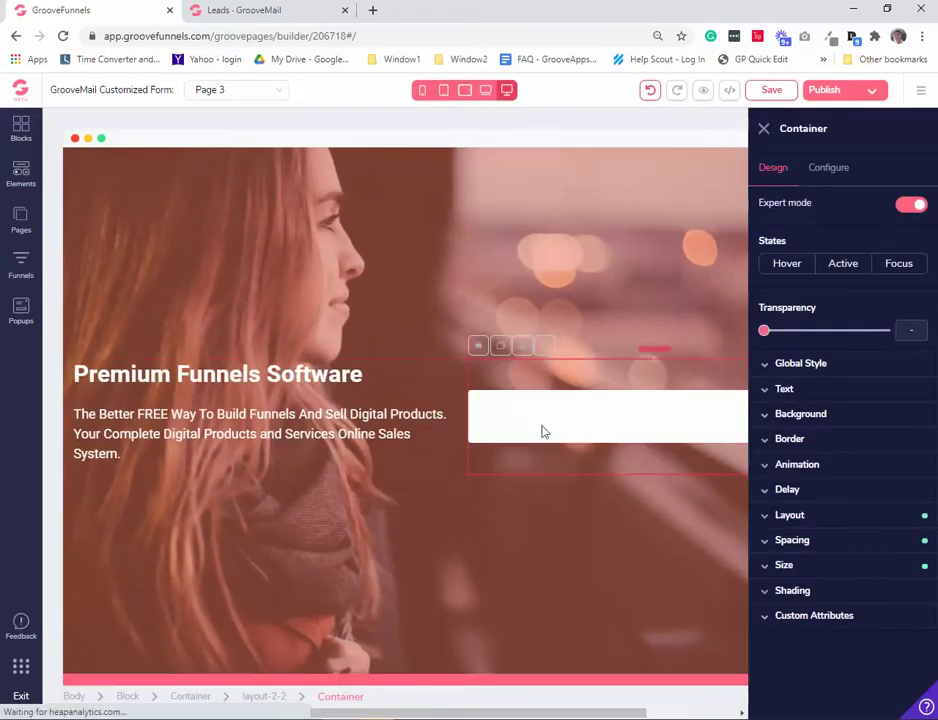
{"action": "left_click", "coordinate": [547, 421]}
{"action": "left_click", "coordinate": [338, 467]}
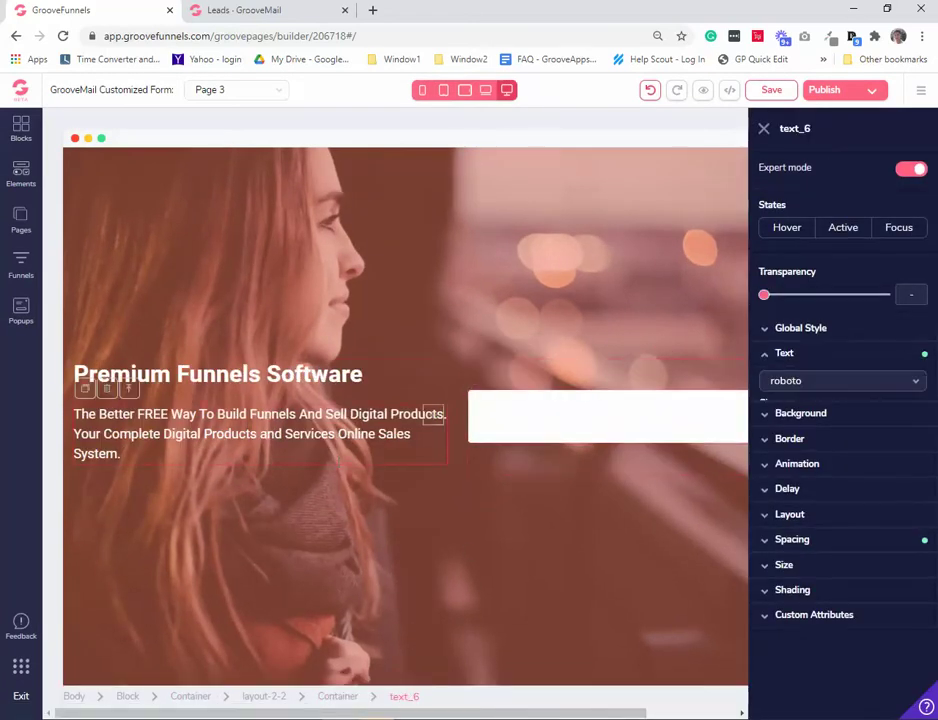
{"action": "left_click", "coordinate": [346, 700]}
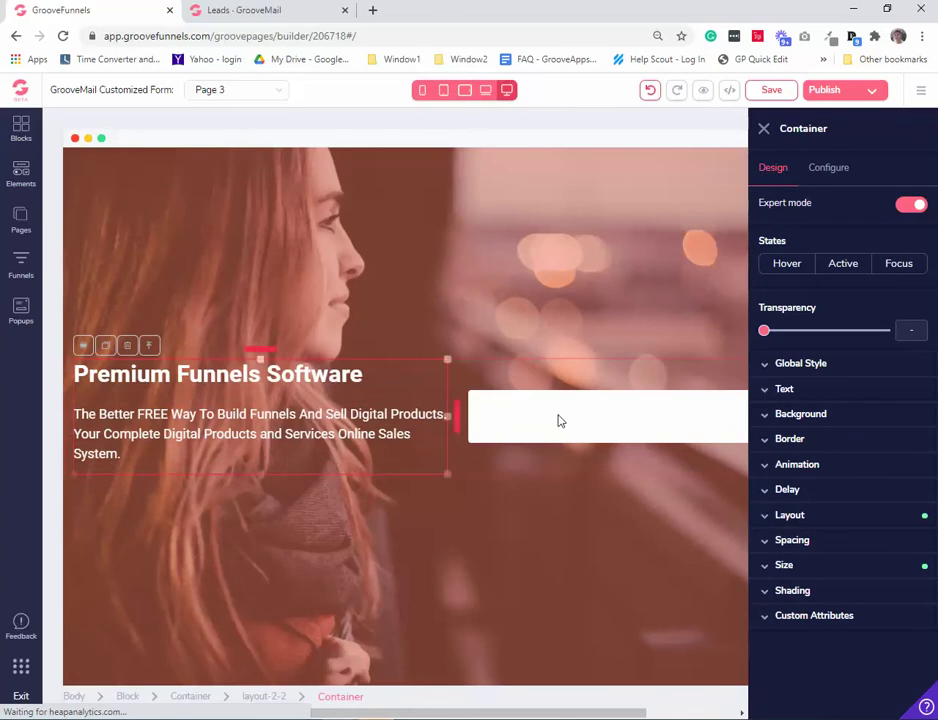
{"action": "left_click", "coordinate": [560, 420]}
{"action": "left_click", "coordinate": [764, 131]}
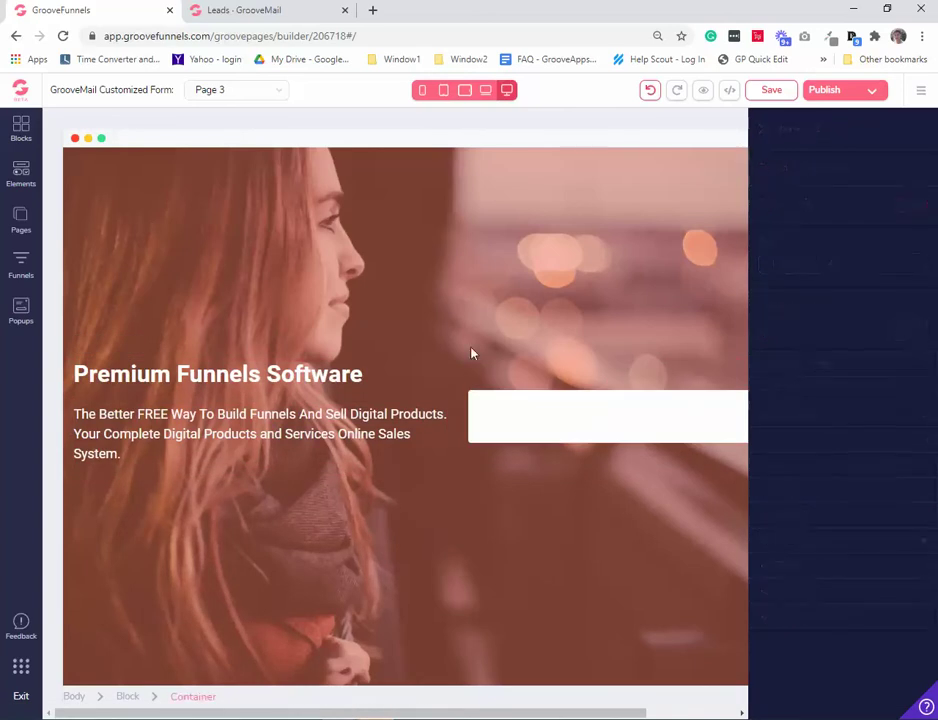
{"action": "left_click", "coordinate": [21, 176]}
{"action": "scroll", "coordinate": [147, 405], "scroll_direction": "down", "scroll_amount": 15}
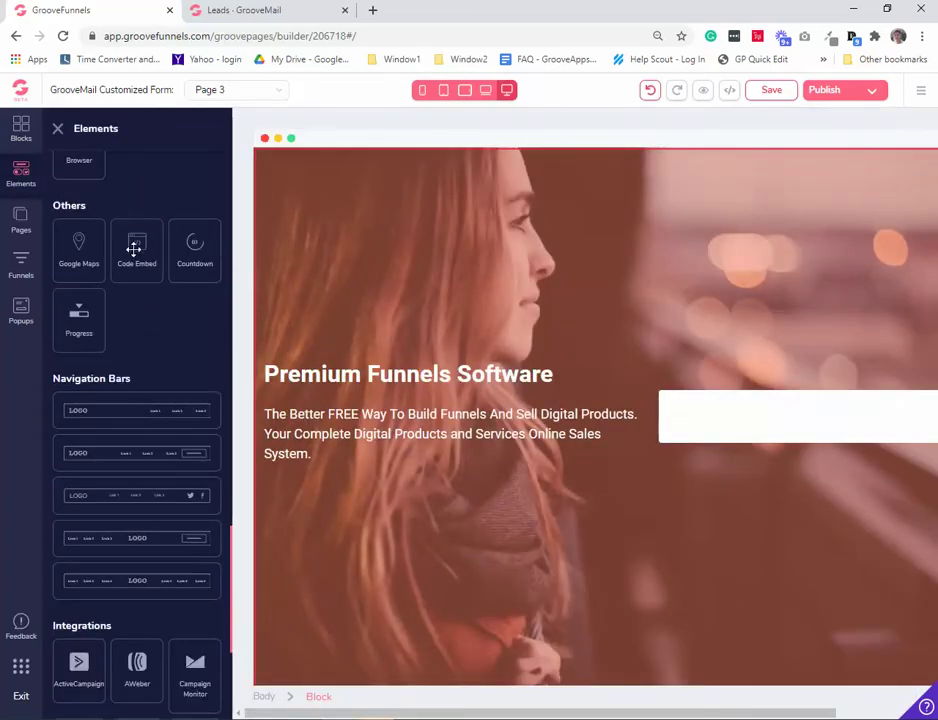
{"action": "left_click_drag", "start_coordinate": [136, 248], "coordinate": [806, 430]}
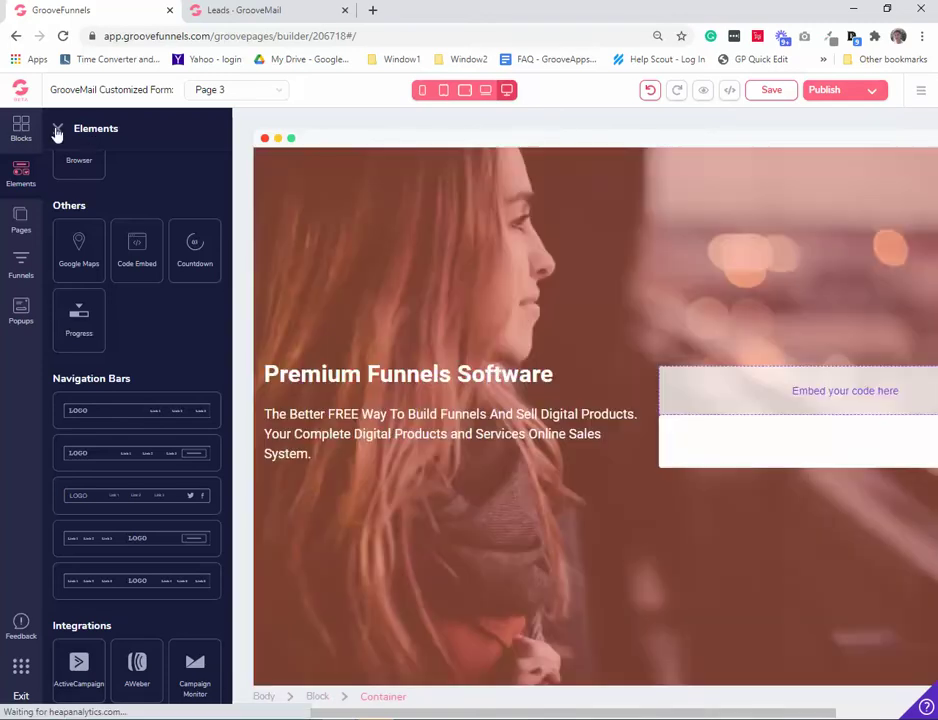
{"action": "left_click", "coordinate": [57, 131]}
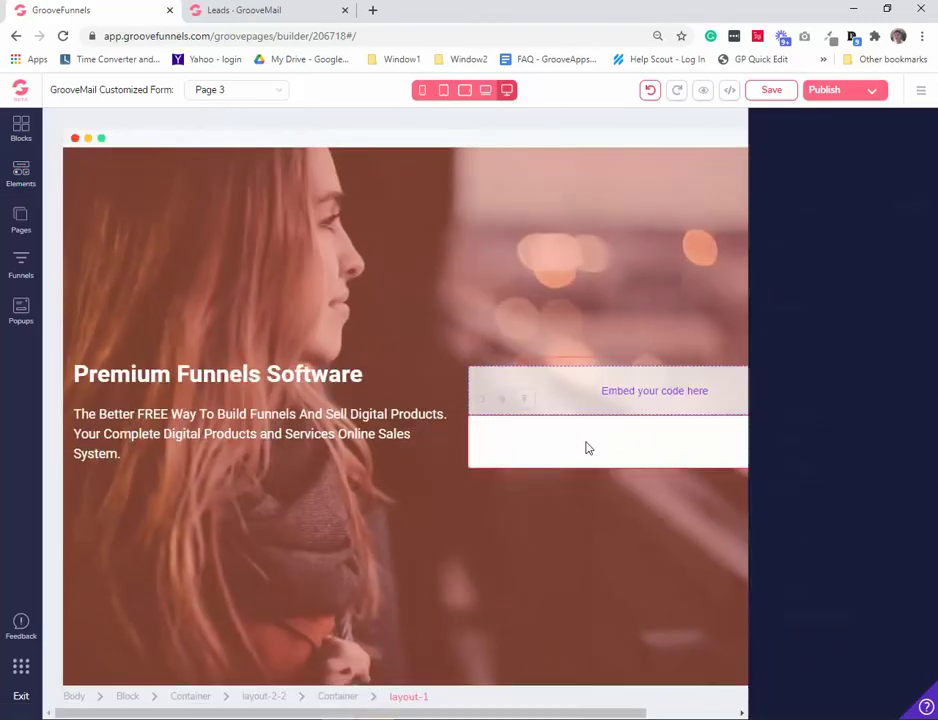
Delete the empty white layout box beneath the code embed element
{"action": "left_click", "coordinate": [588, 448]}
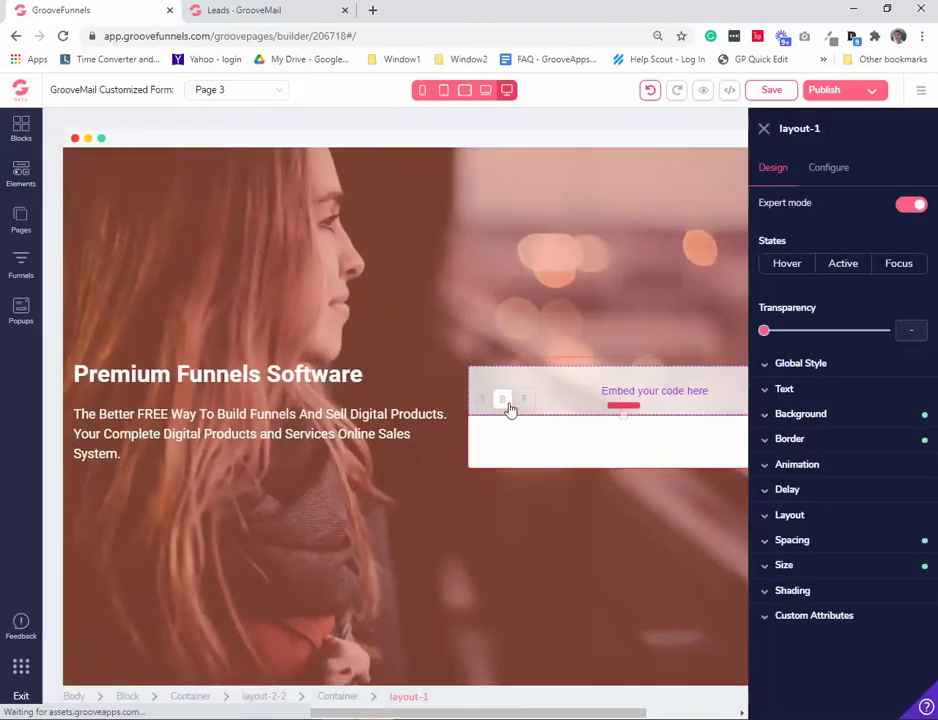
{"action": "left_click", "coordinate": [505, 402]}
{"action": "left_click", "coordinate": [513, 416]}
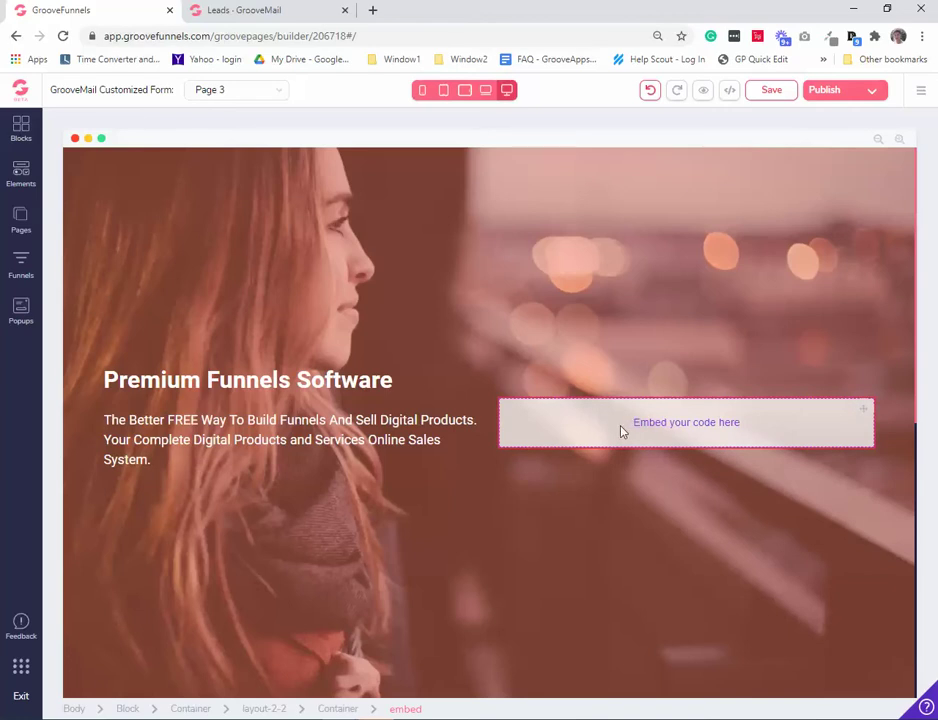
Review the duplicated block's trial form fields and create a new form named Test Demo in GrooveMail
{"action": "scroll", "coordinate": [621, 431], "scroll_direction": "down", "scroll_amount": 3}
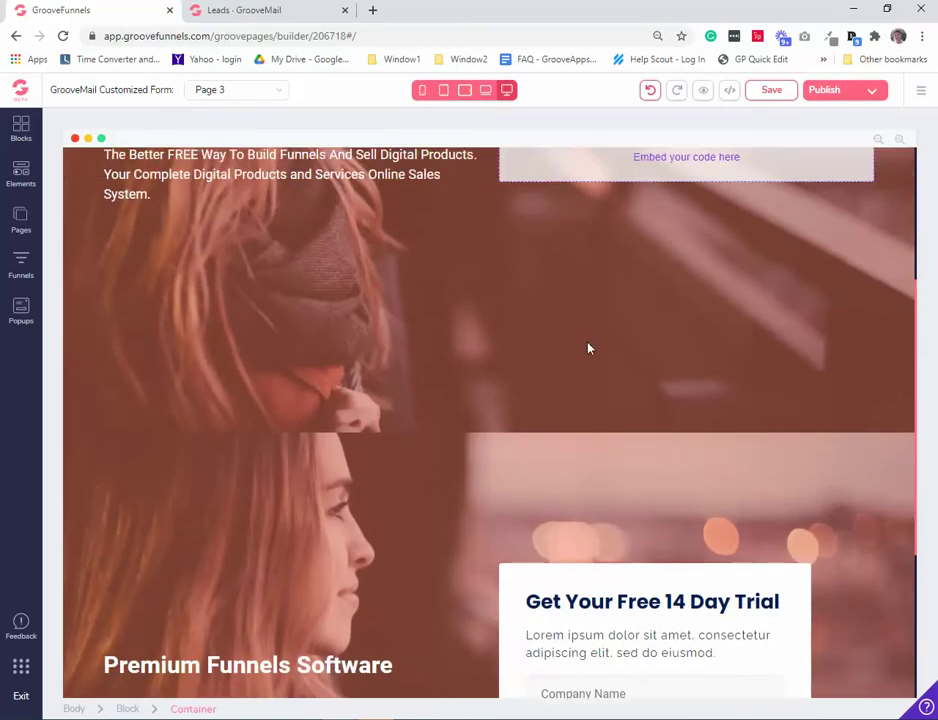
{"action": "scroll", "coordinate": [584, 352], "scroll_direction": "up", "scroll_amount": 2}
{"action": "scroll", "coordinate": [579, 350], "scroll_direction": "down", "scroll_amount": 5}
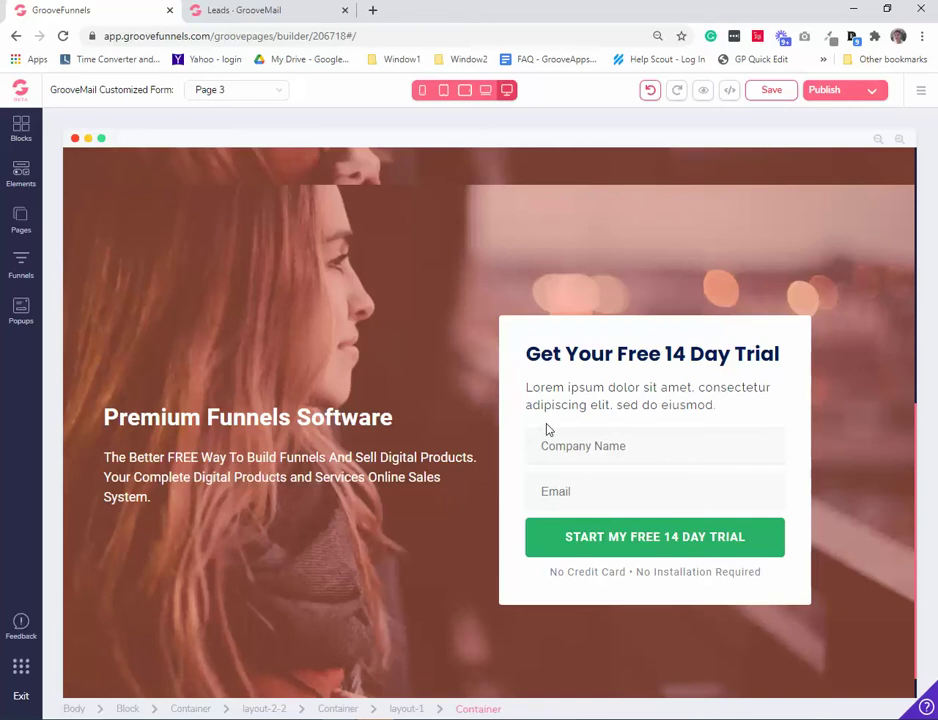
{"action": "scroll", "coordinate": [611, 475], "scroll_direction": "down", "scroll_amount": 1}
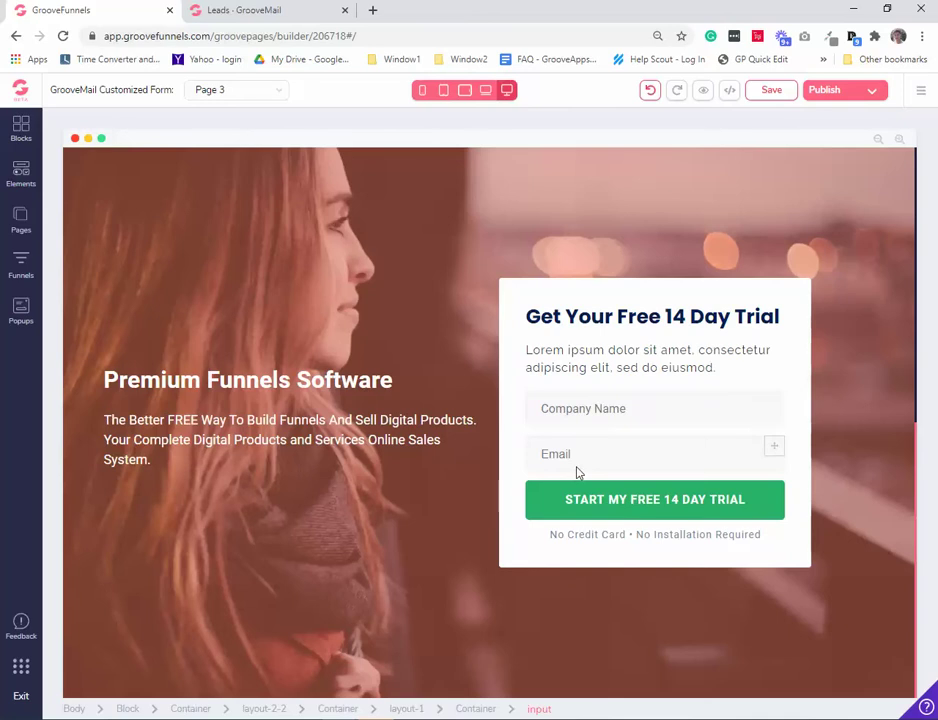
{"action": "left_click", "coordinate": [220, 11]}
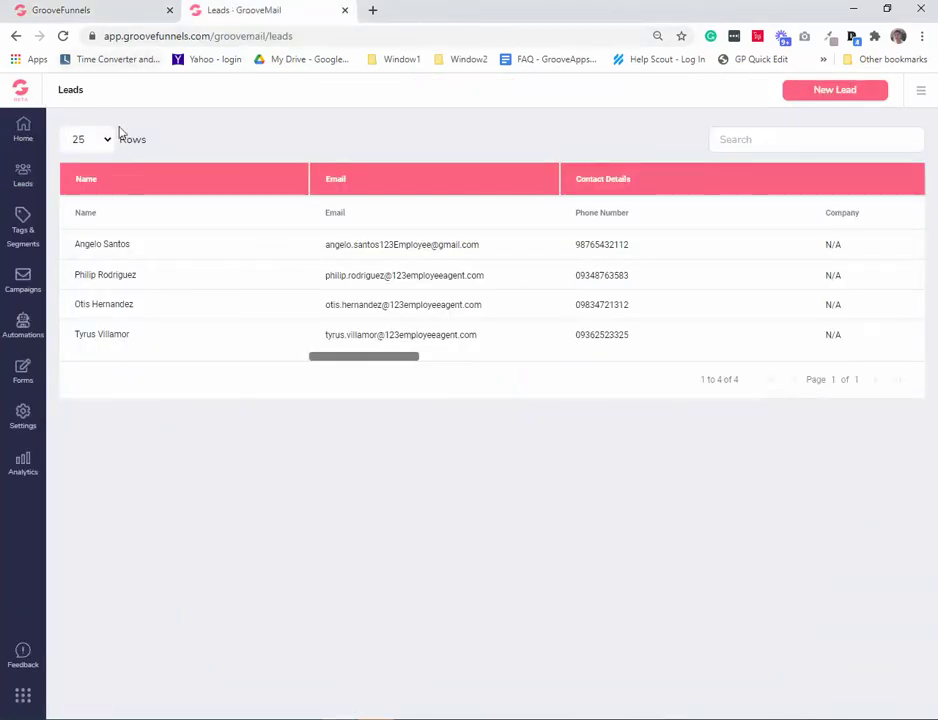
{"action": "left_click", "coordinate": [22, 371]}
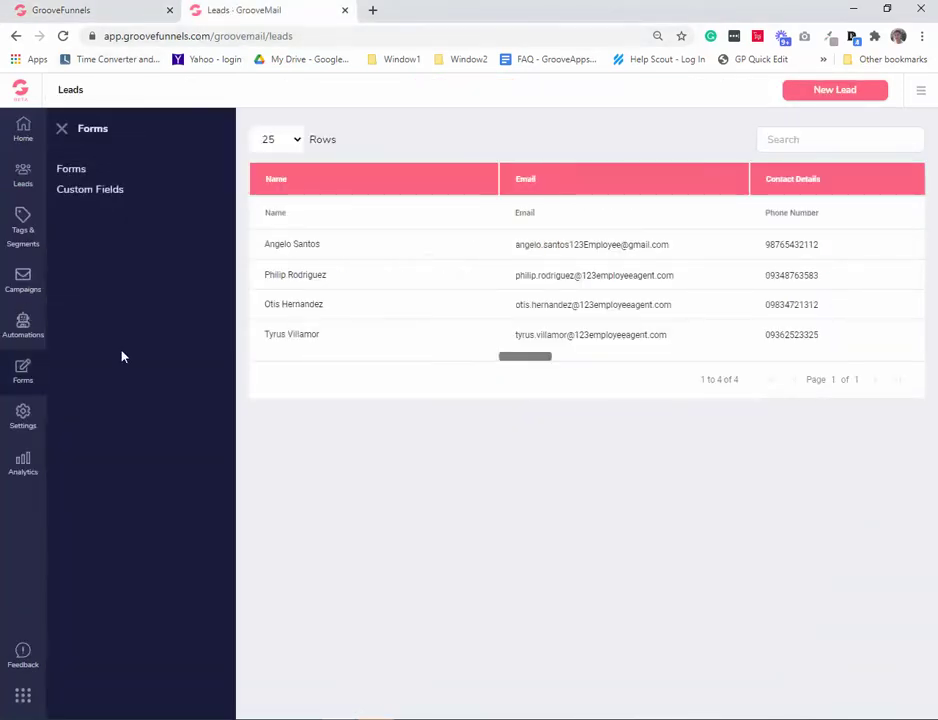
{"action": "left_click", "coordinate": [75, 172]}
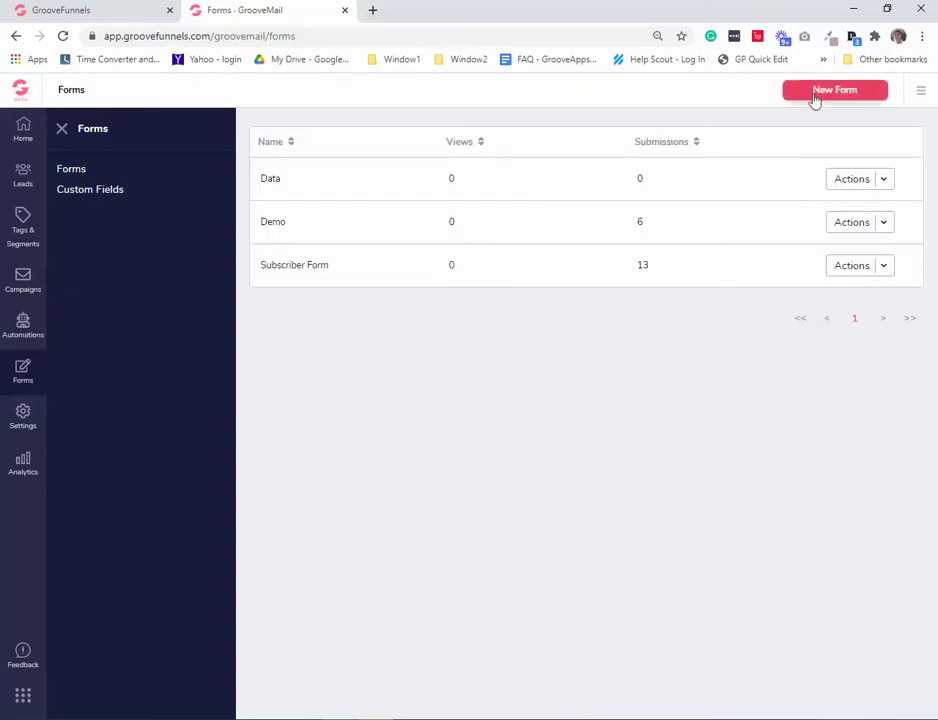
{"action": "left_click", "coordinate": [838, 91]}
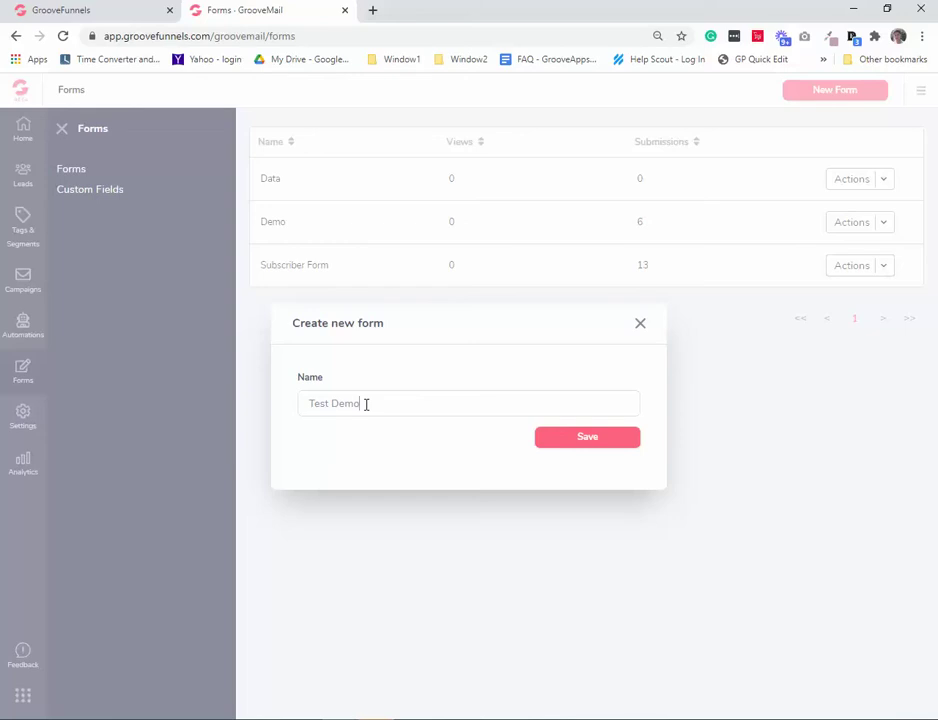
{"action": "left_click", "coordinate": [578, 444]}
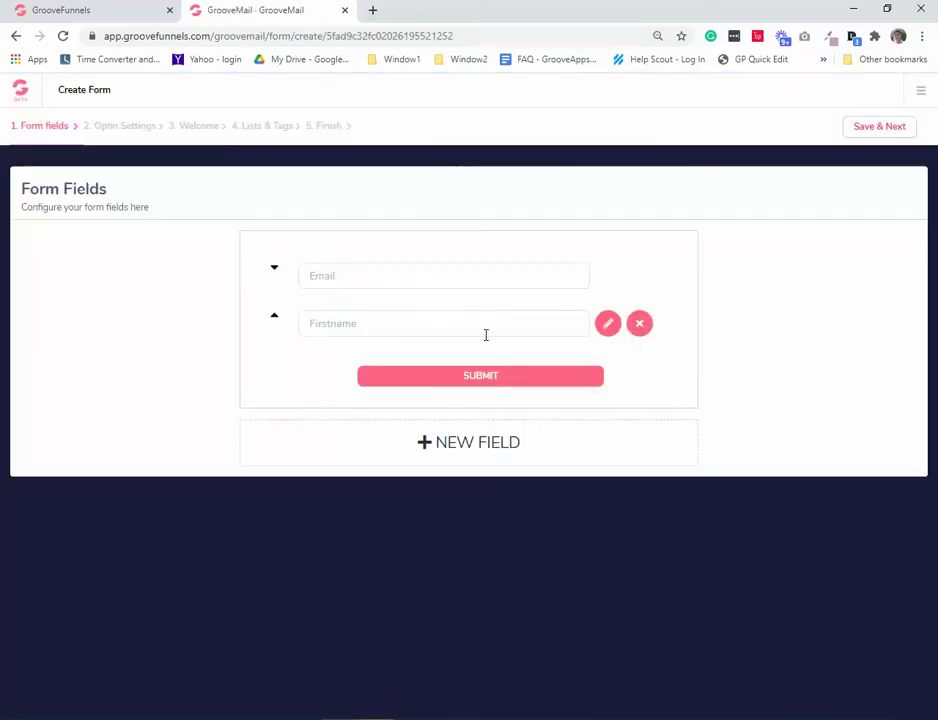
Compare the new form with the page's trial form and add the existing standard field Company to it
{"action": "left_click", "coordinate": [60, 10]}
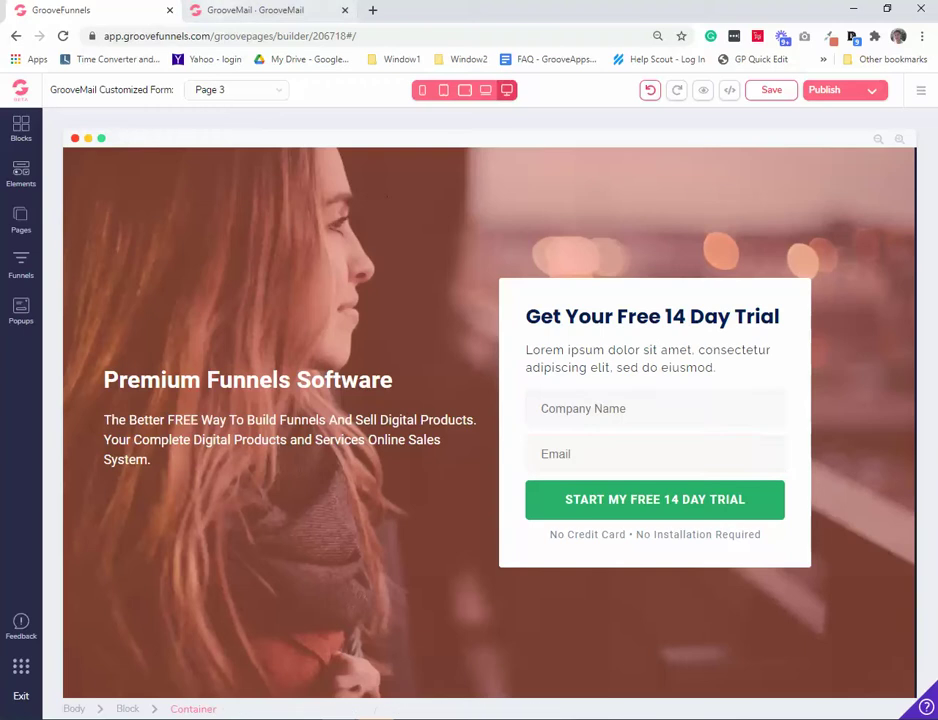
{"action": "left_click", "coordinate": [250, 10]}
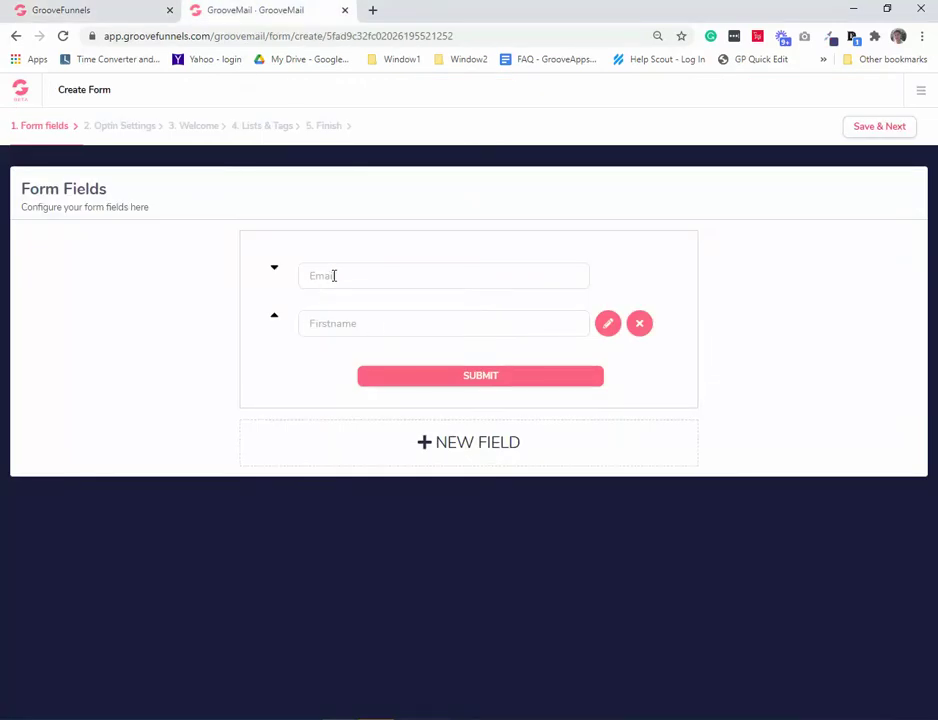
{"action": "left_click", "coordinate": [483, 445]}
{"action": "key", "text": "ctrl+shift+Tab"}
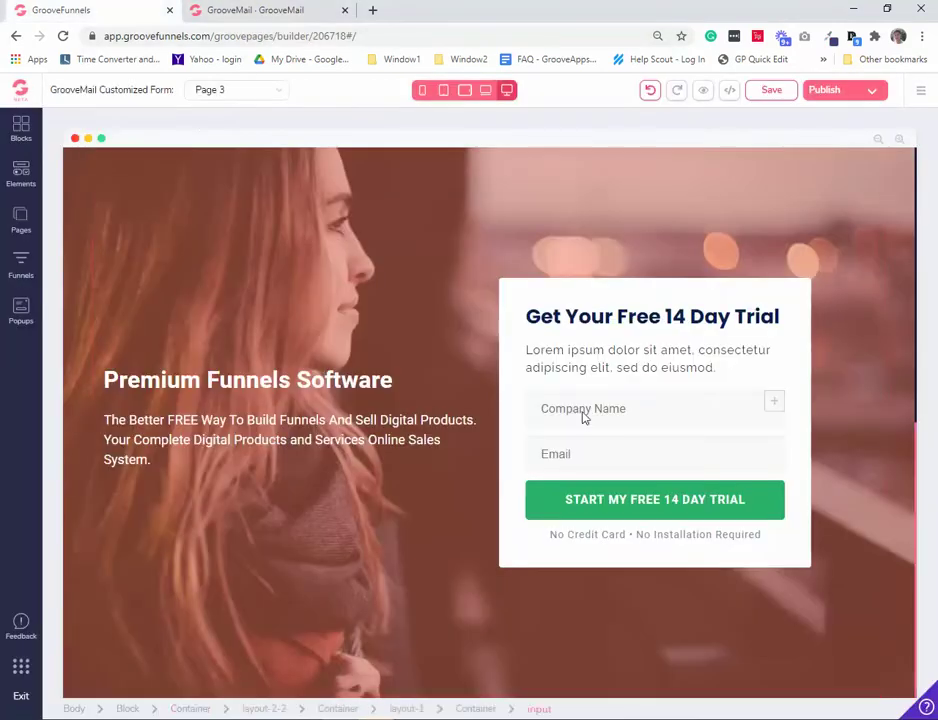
{"action": "left_click", "coordinate": [200, 18]}
{"action": "left_click", "coordinate": [419, 266]}
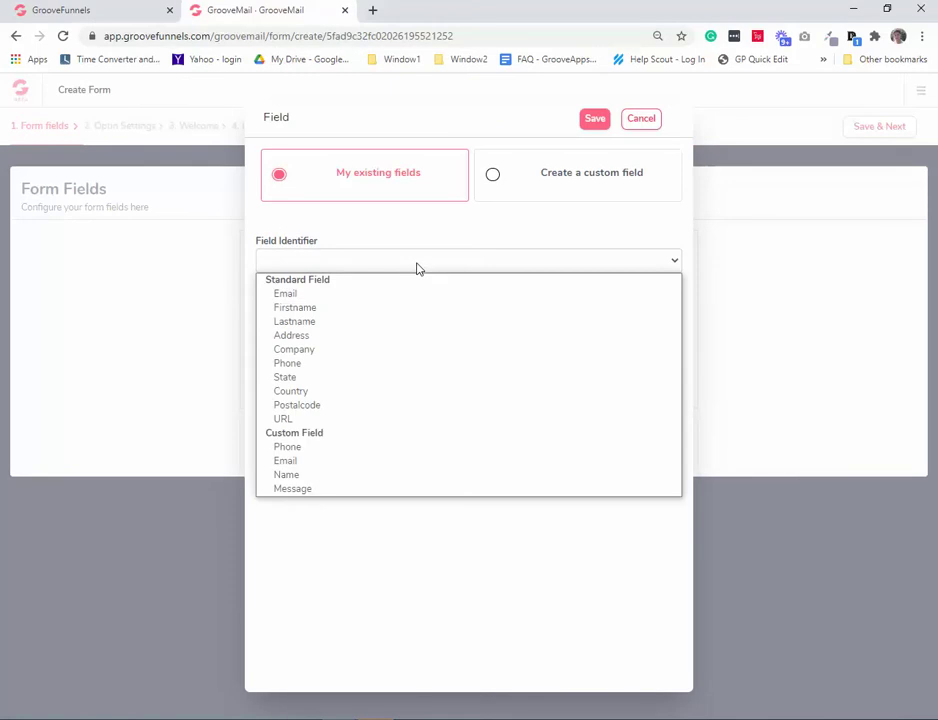
{"action": "left_click", "coordinate": [295, 350]}
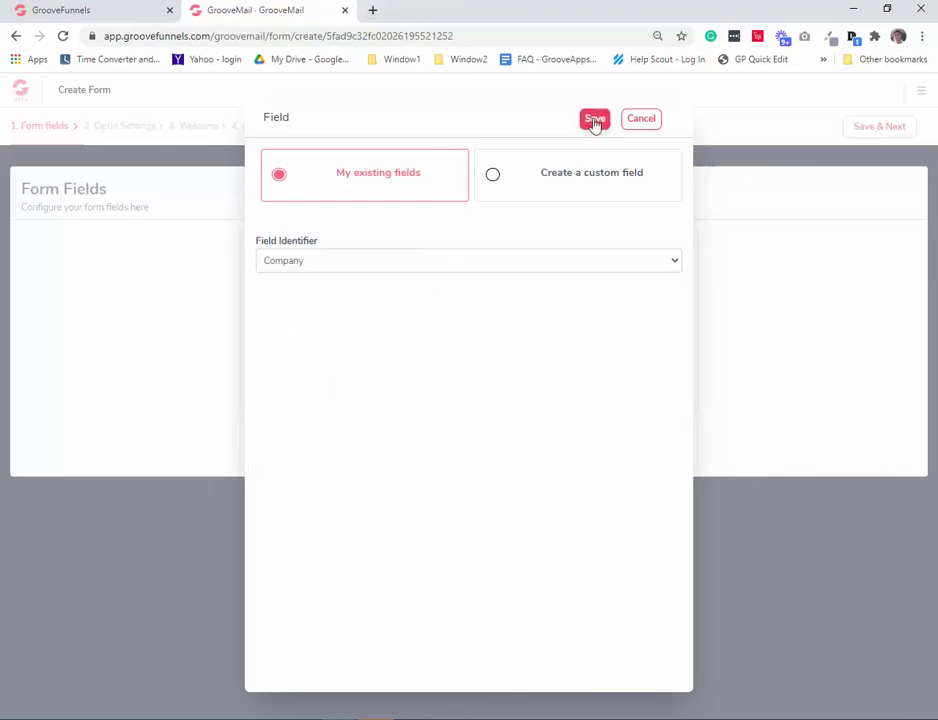
{"action": "left_click", "coordinate": [595, 121]}
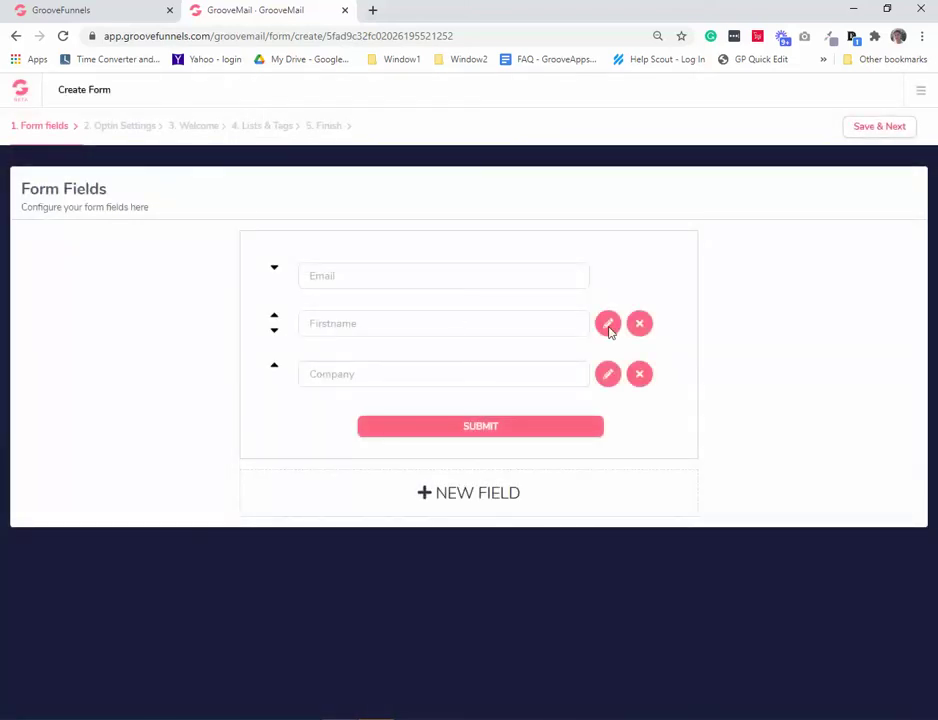
Remove the Firstname field, move Company above Email to match the trial form's order, and save the form fields
{"action": "left_click", "coordinate": [639, 323]}
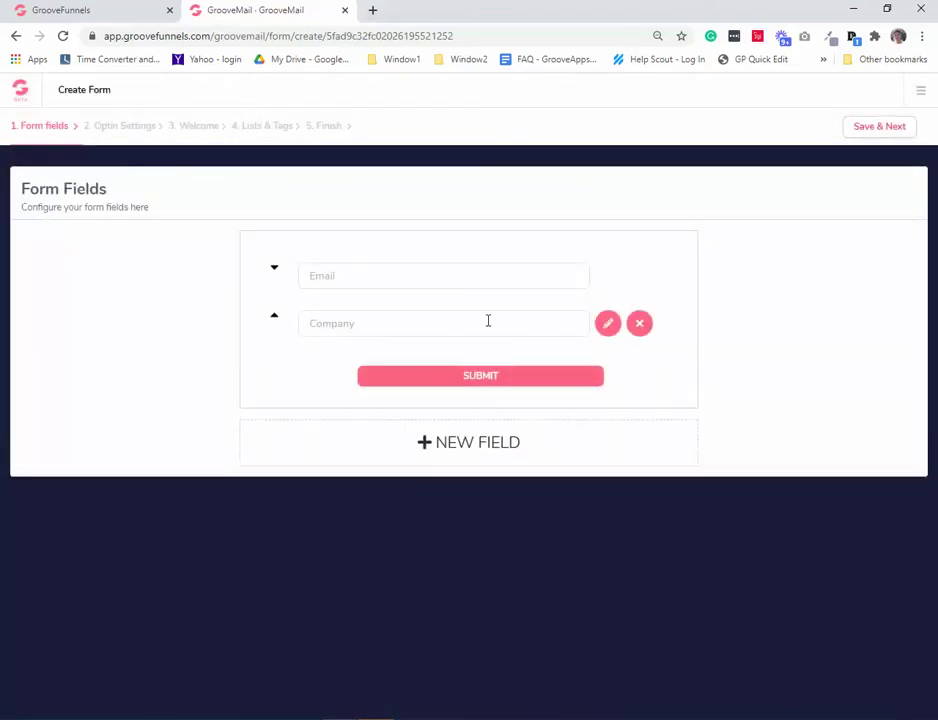
{"action": "left_click", "coordinate": [274, 317]}
{"action": "left_click", "coordinate": [60, 10]}
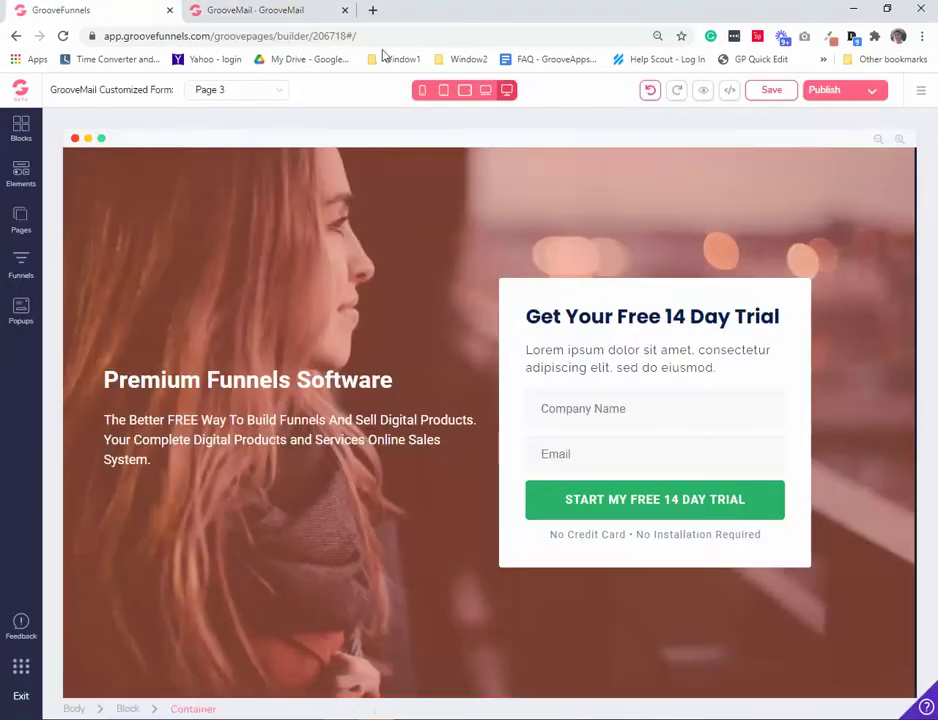
{"action": "left_click", "coordinate": [250, 10]}
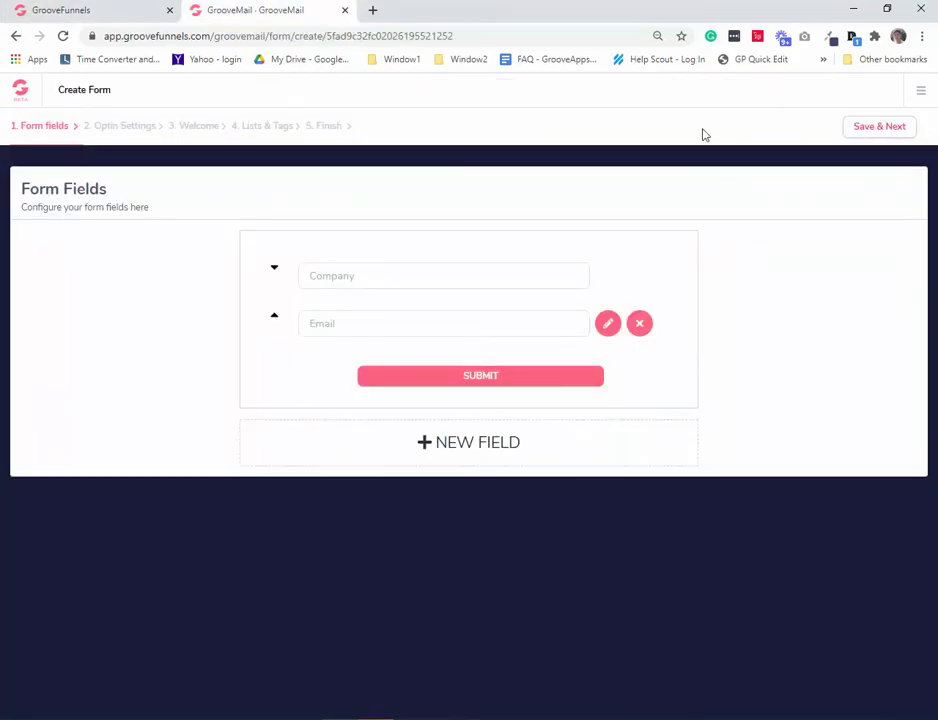
{"action": "left_click", "coordinate": [880, 128]}
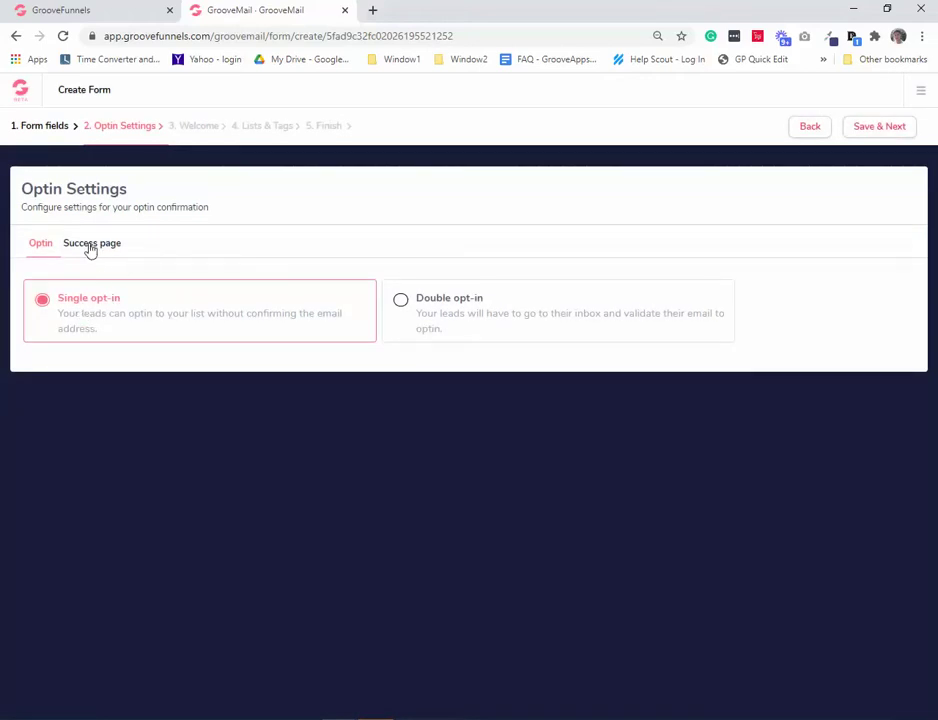
Open the form's success page setting, find the existing leadtest thank-you page in a new tab, and copy its URL
{"action": "left_click", "coordinate": [92, 246]}
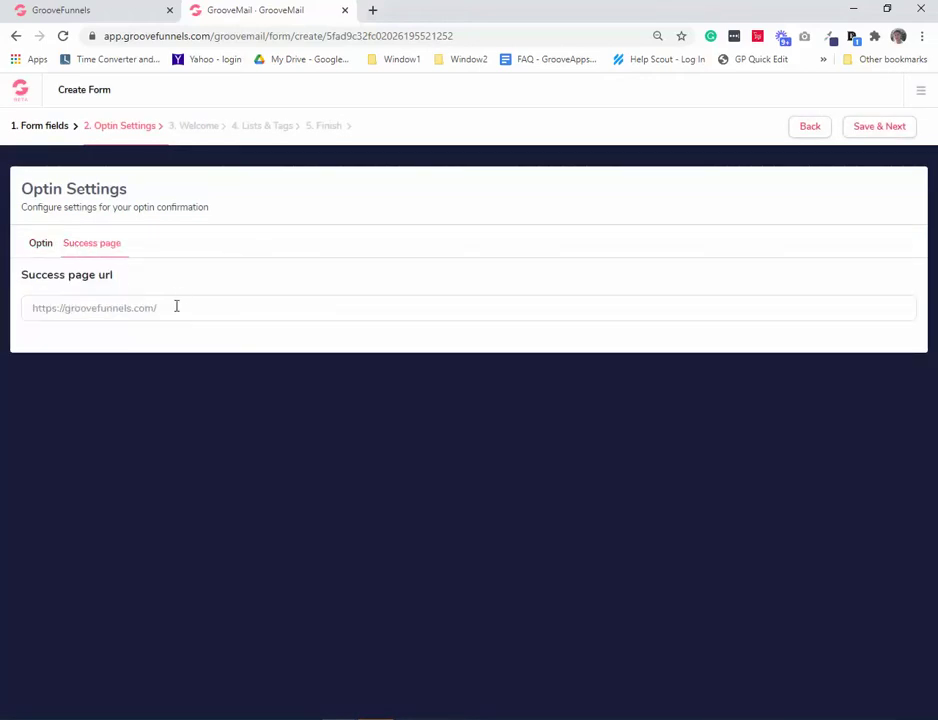
{"action": "left_click", "coordinate": [370, 10]}
{"action": "type", "text": "thank"}
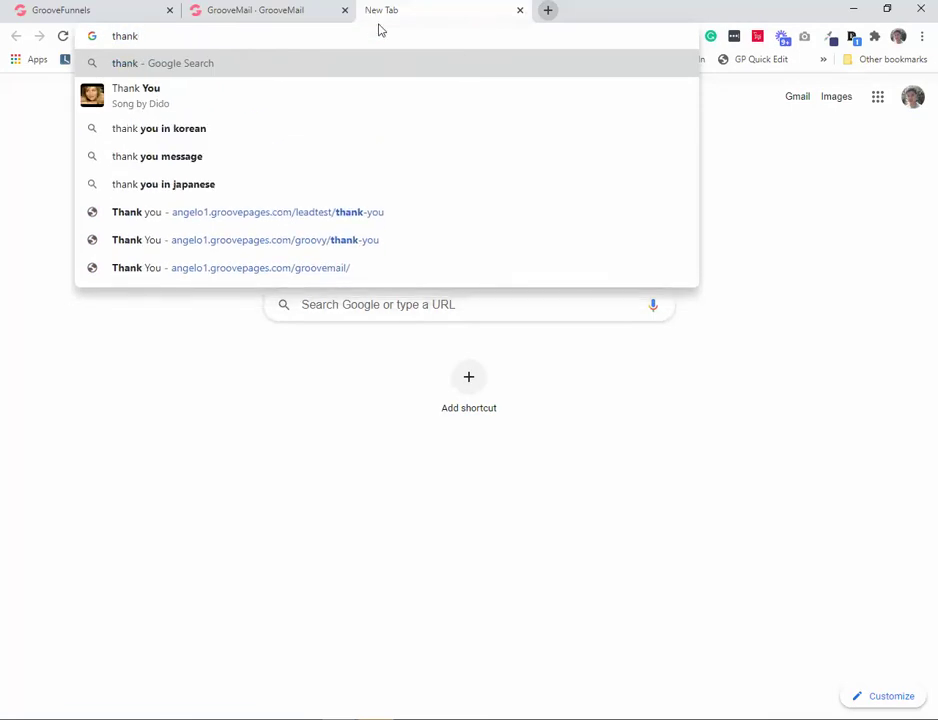
{"action": "left_click", "coordinate": [330, 212]}
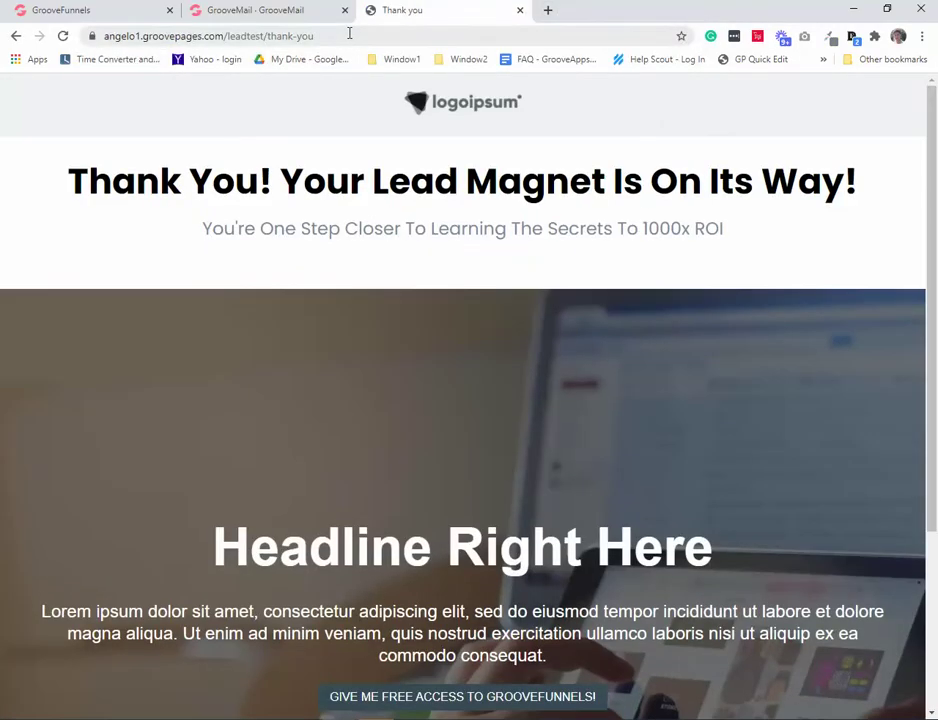
{"action": "left_click", "coordinate": [348, 33]}
{"action": "key", "text": "ctrl+c"}
{"action": "right_click", "coordinate": [349, 33]}
{"action": "left_click", "coordinate": [389, 114]}
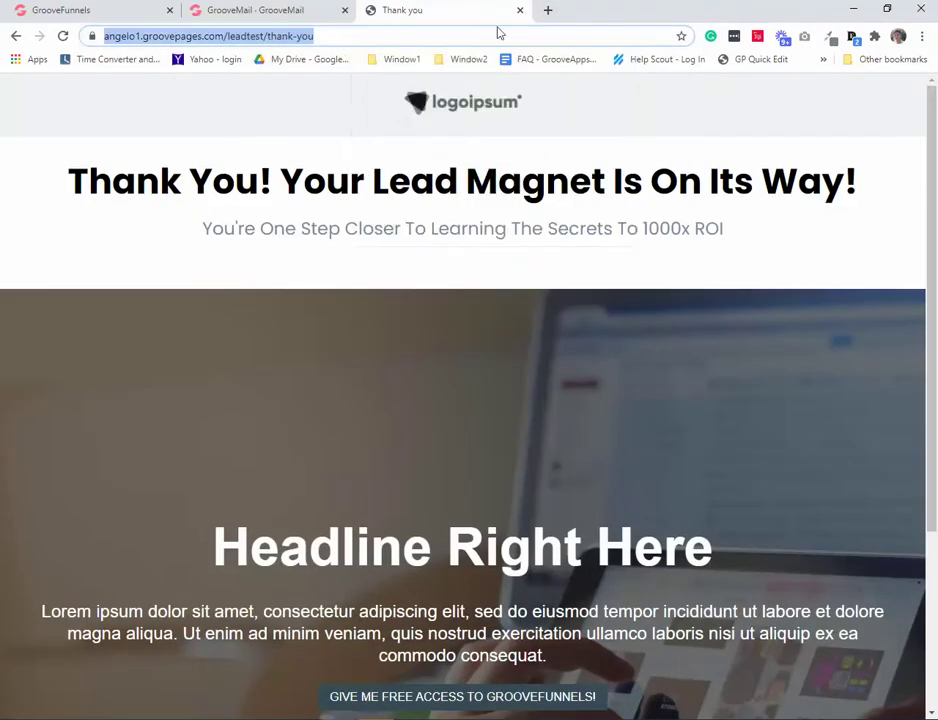
{"action": "left_click", "coordinate": [520, 10]}
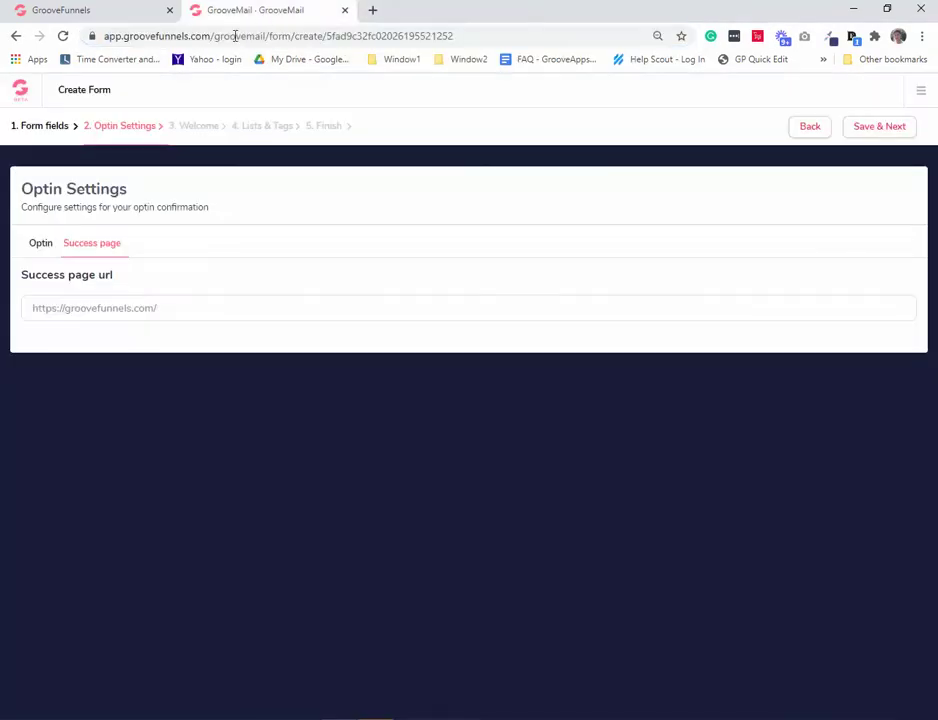
Set the success page URL to the copied thank-you page address and save the welcome email setting as Don't send
{"action": "triple_click", "coordinate": [168, 306]}
{"action": "right_click", "coordinate": [172, 308]}
{"action": "left_click", "coordinate": [230, 379]}
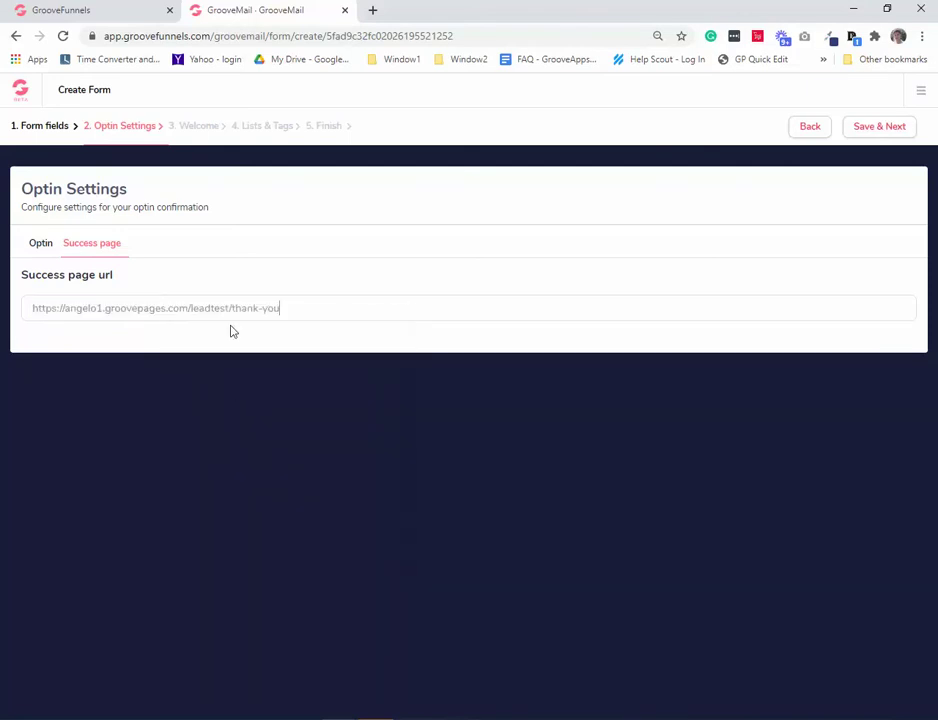
{"action": "left_click", "coordinate": [886, 131]}
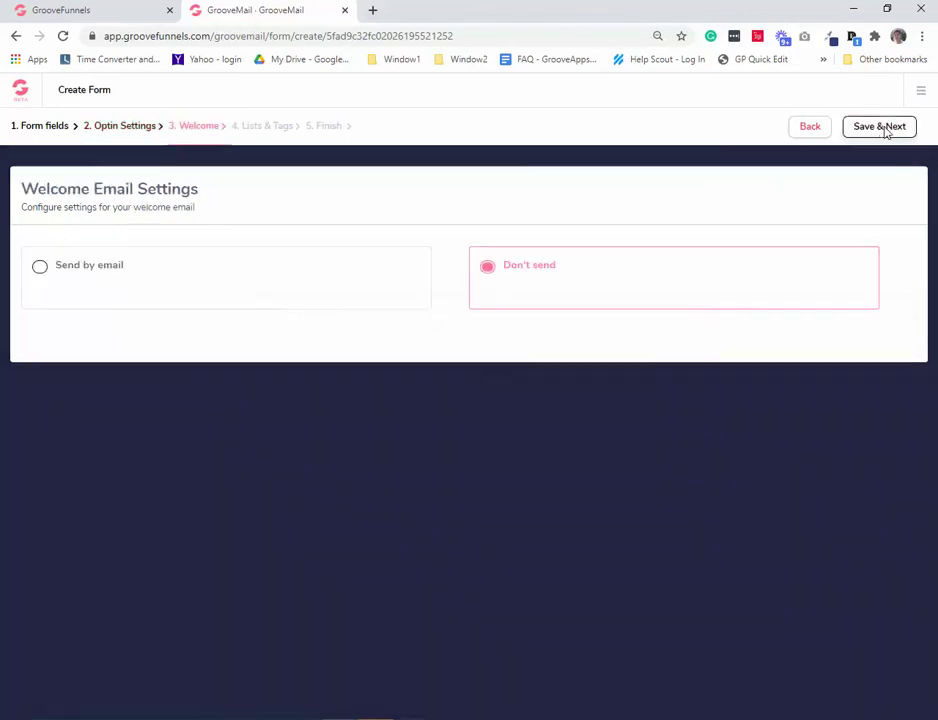
{"action": "left_click", "coordinate": [544, 264]}
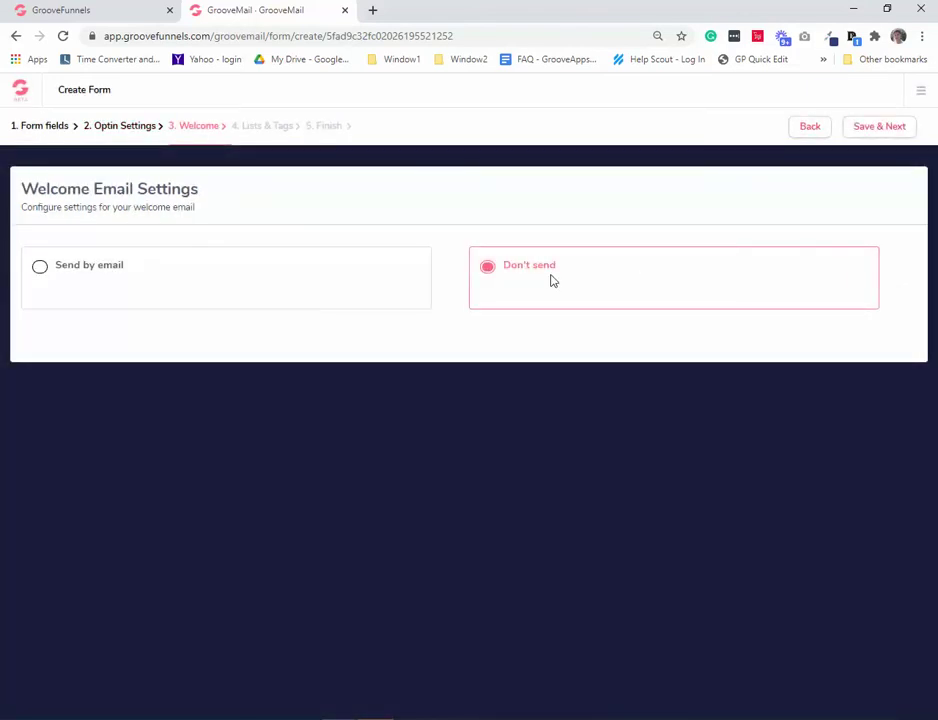
{"action": "left_click", "coordinate": [870, 130]}
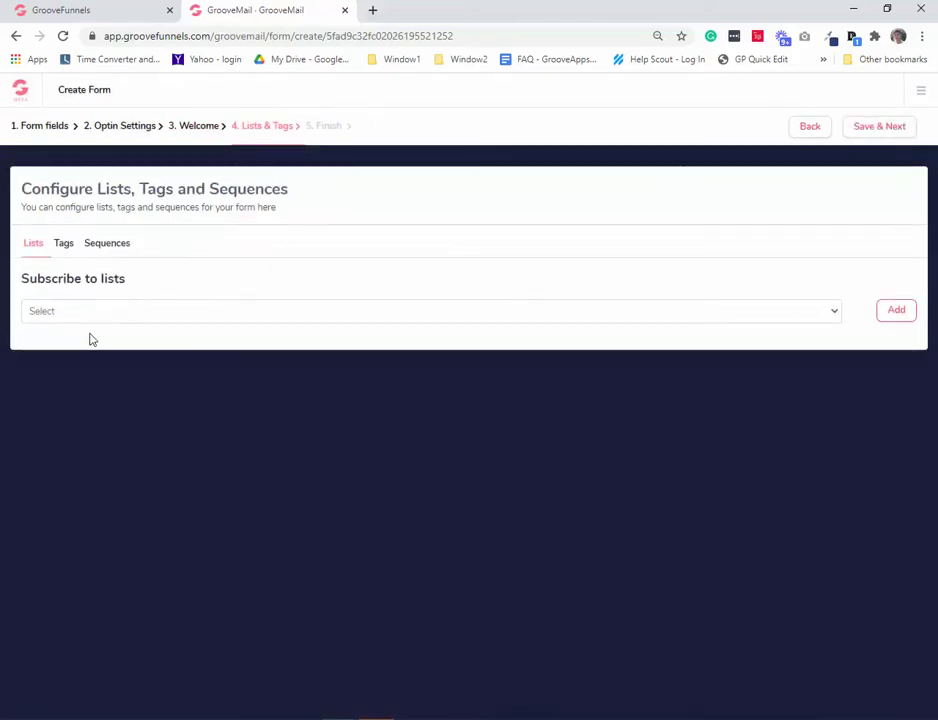
Subscribe the form's leads to Demo List, then save and exit the form setup
{"action": "left_click", "coordinate": [103, 312]}
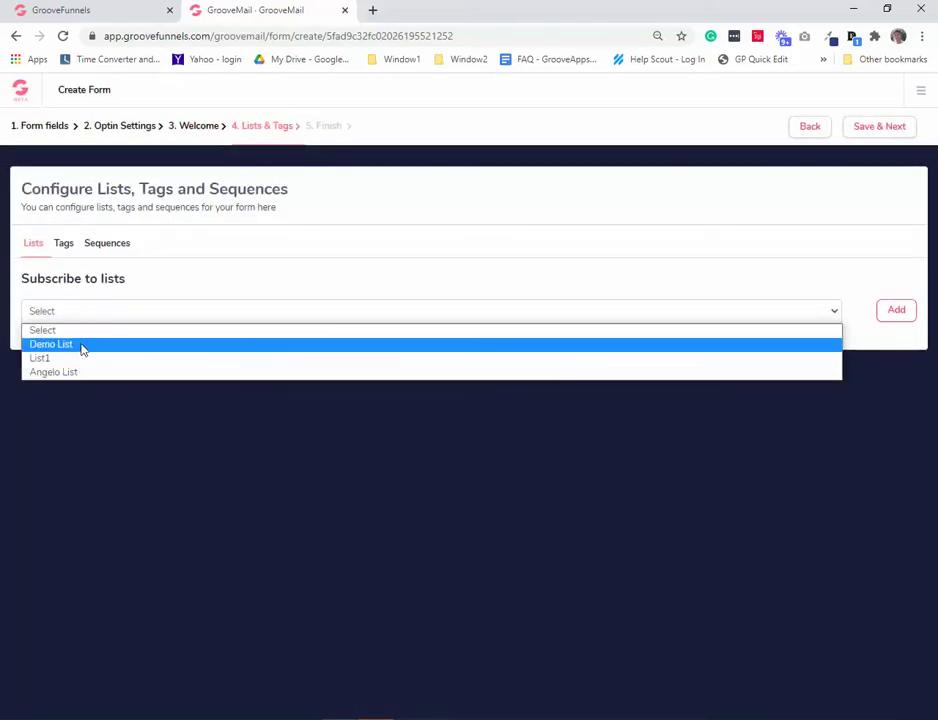
{"action": "left_click", "coordinate": [78, 345]}
{"action": "left_click", "coordinate": [897, 312]}
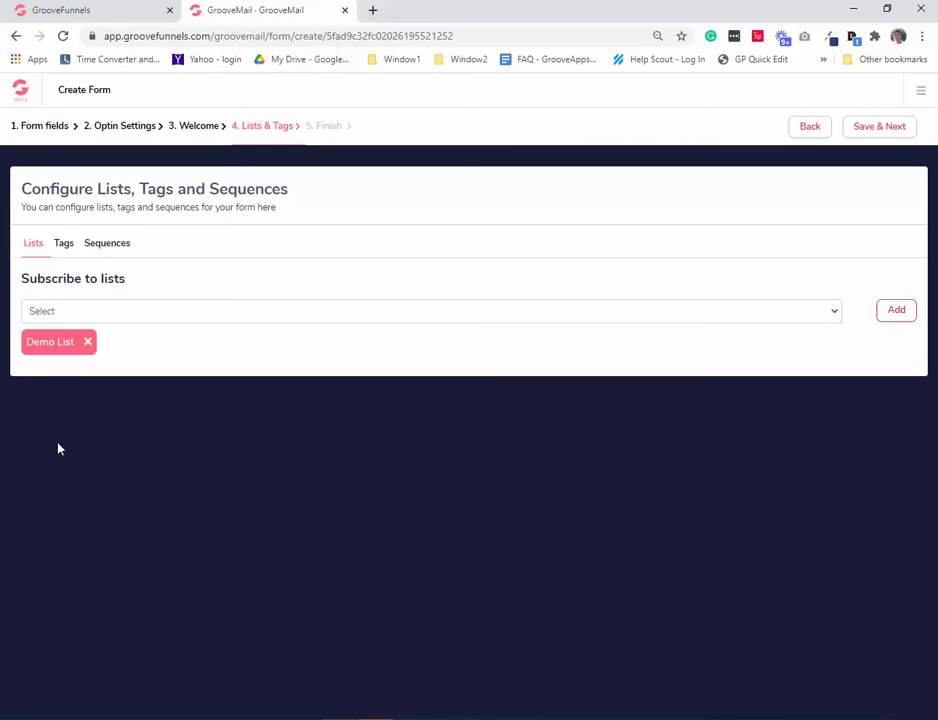
{"action": "left_click", "coordinate": [876, 128]}
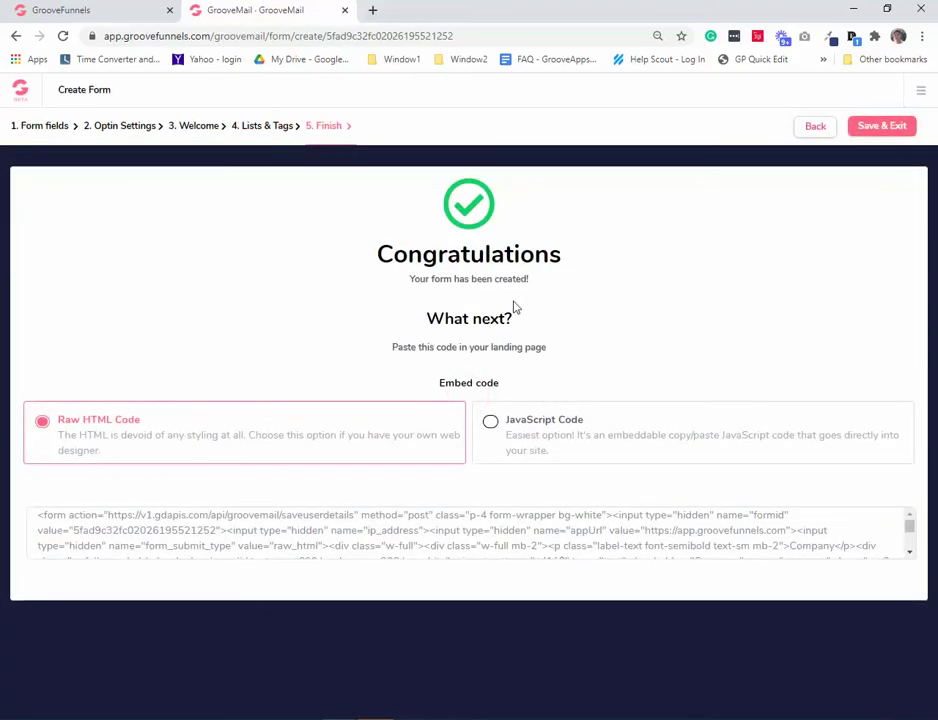
{"action": "left_click", "coordinate": [875, 128]}
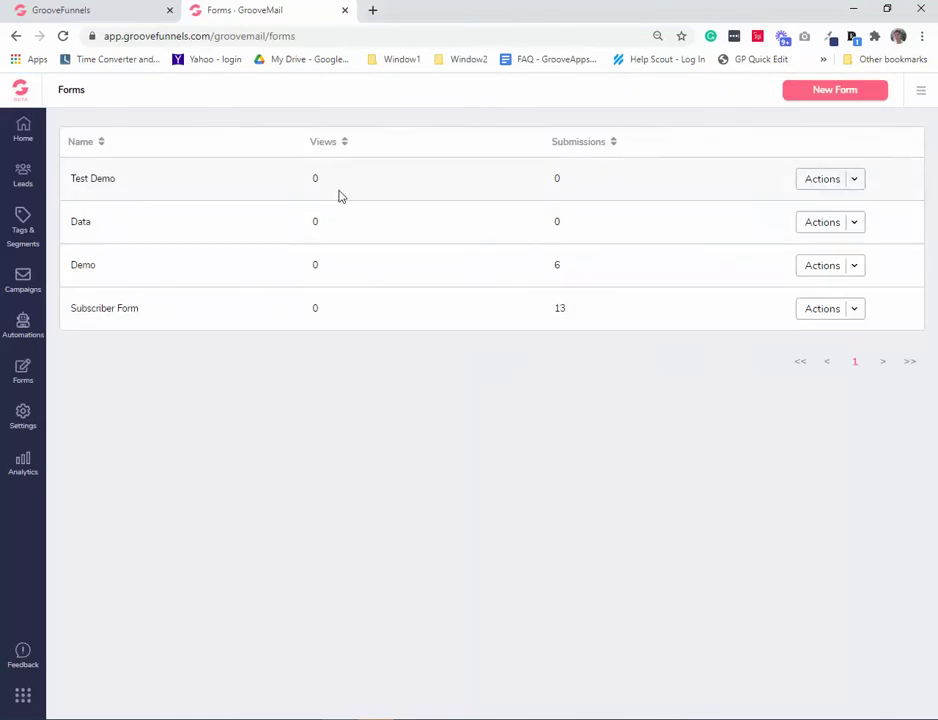
Copy the Raw HTML embed code of the Test Demo form and look through the code
{"action": "left_click", "coordinate": [854, 180]}
{"action": "left_click", "coordinate": [824, 212]}
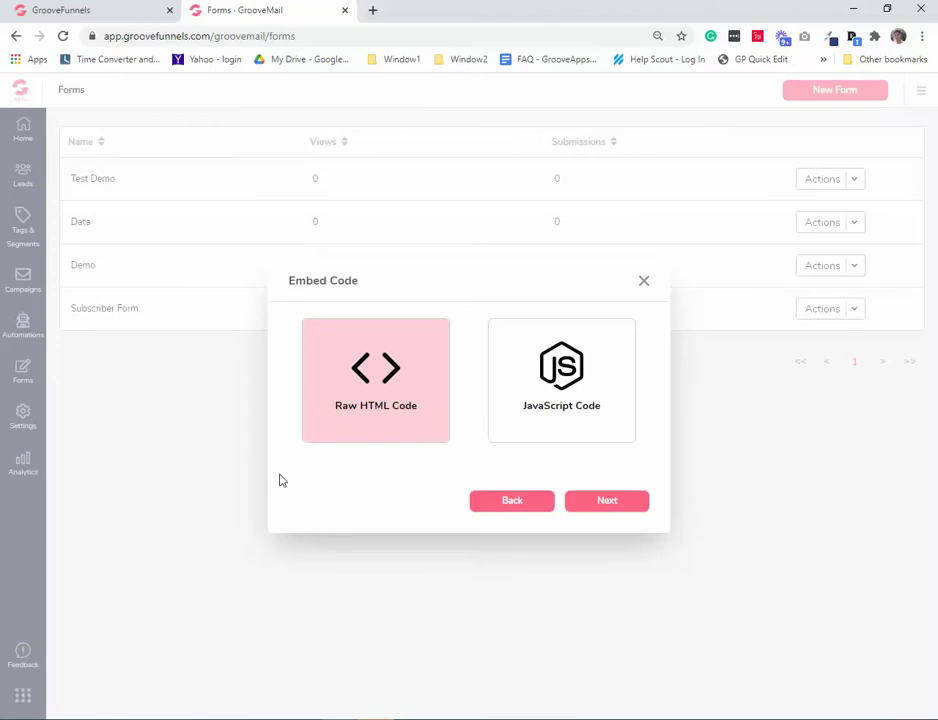
{"action": "left_click", "coordinate": [605, 502]}
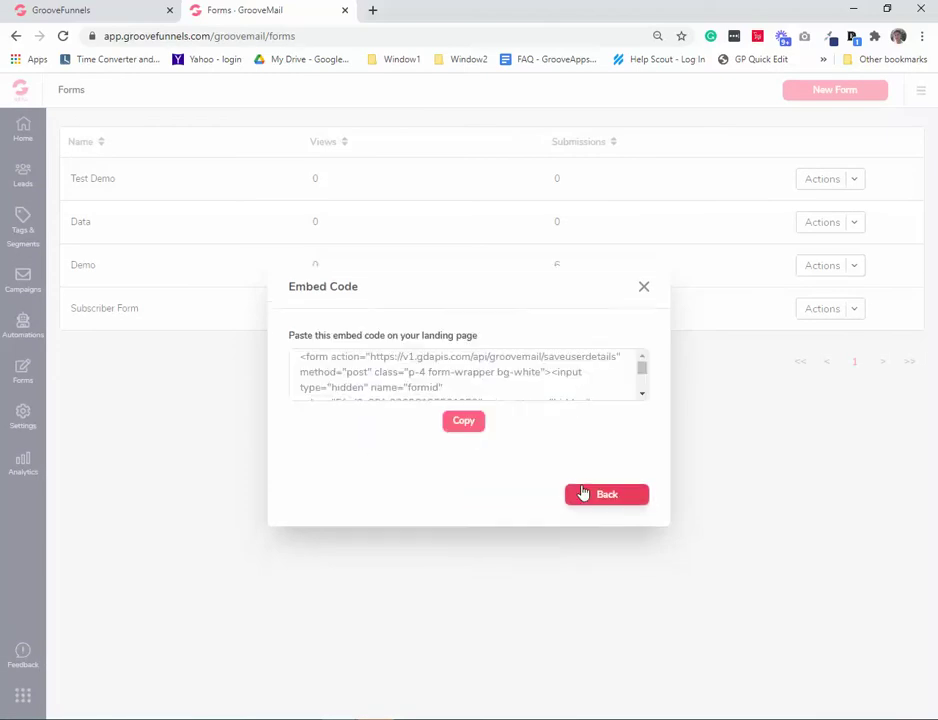
{"action": "scroll", "coordinate": [477, 380], "scroll_direction": "down", "scroll_amount": 10}
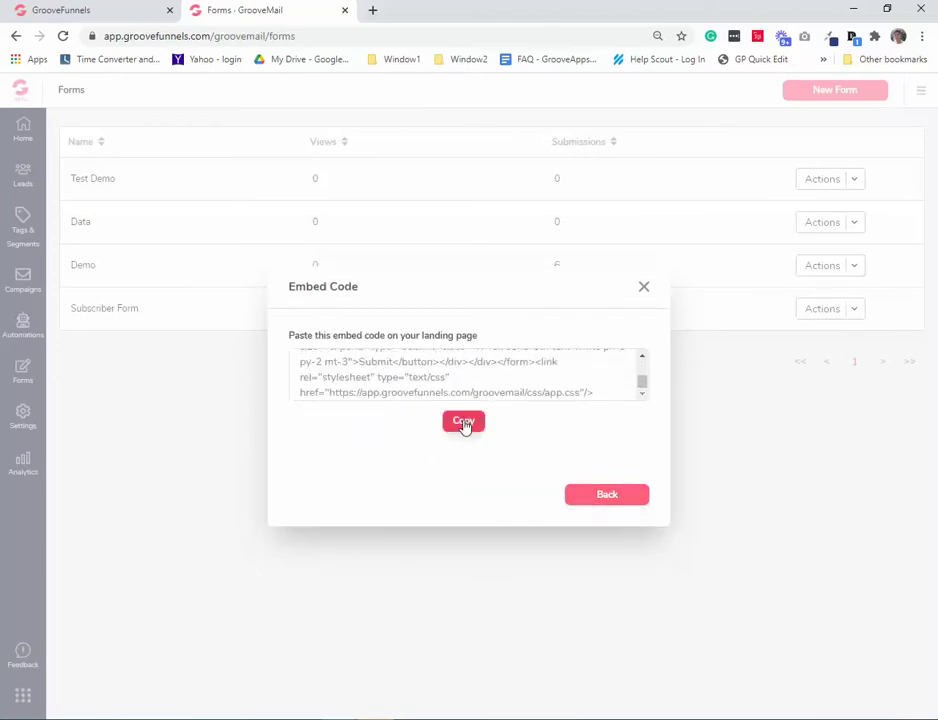
{"action": "left_click", "coordinate": [463, 422]}
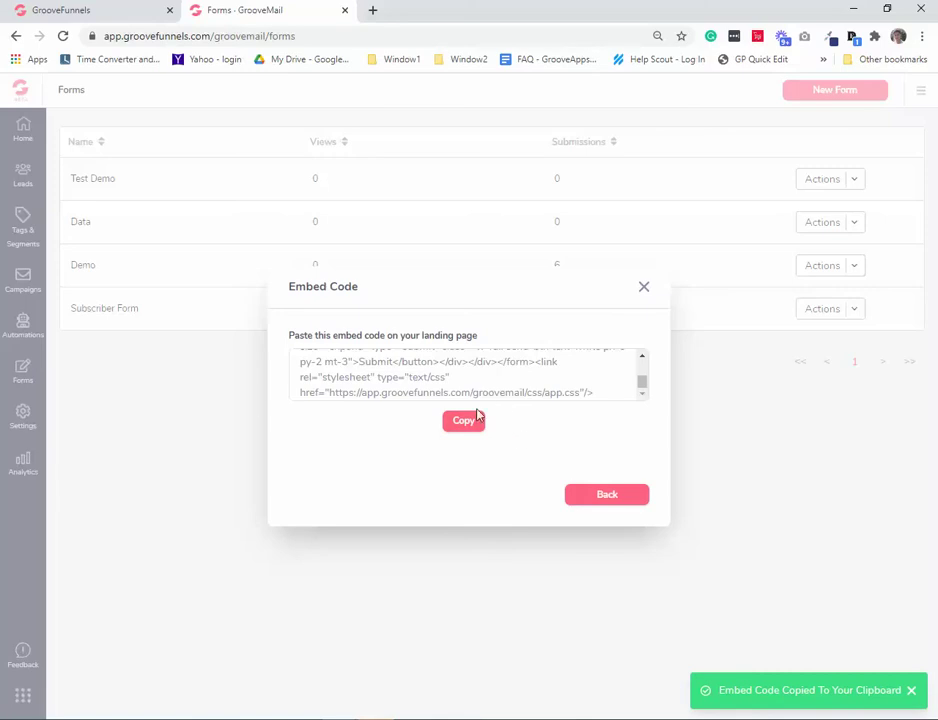
{"action": "left_click_drag", "start_coordinate": [643, 385], "coordinate": [643, 366]}
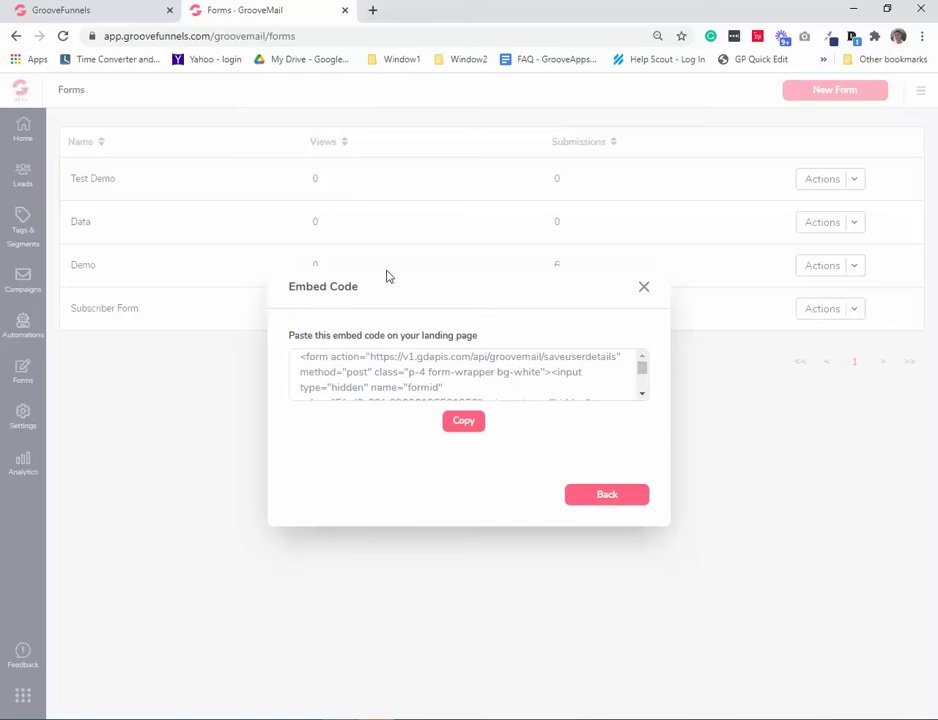
Open the W3Schools Tryit HTML editor from w3schools.com in a new tab and close the W3Schools home page
{"action": "left_click", "coordinate": [373, 11]}
{"action": "left_click", "coordinate": [355, 34]}
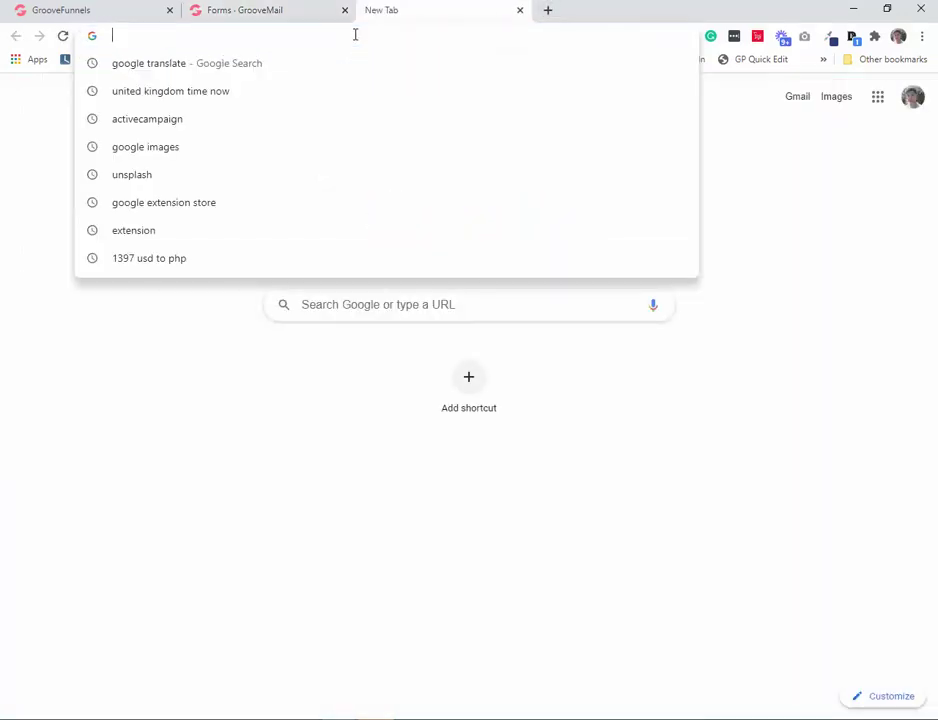
{"action": "type", "text": "w3"}
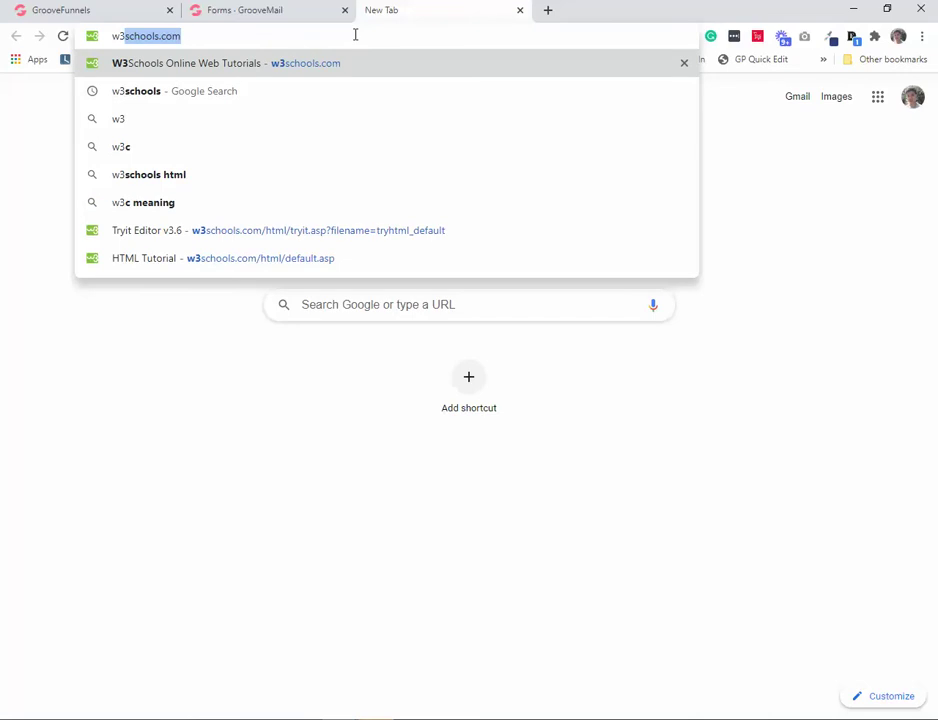
{"action": "key", "text": "Return"}
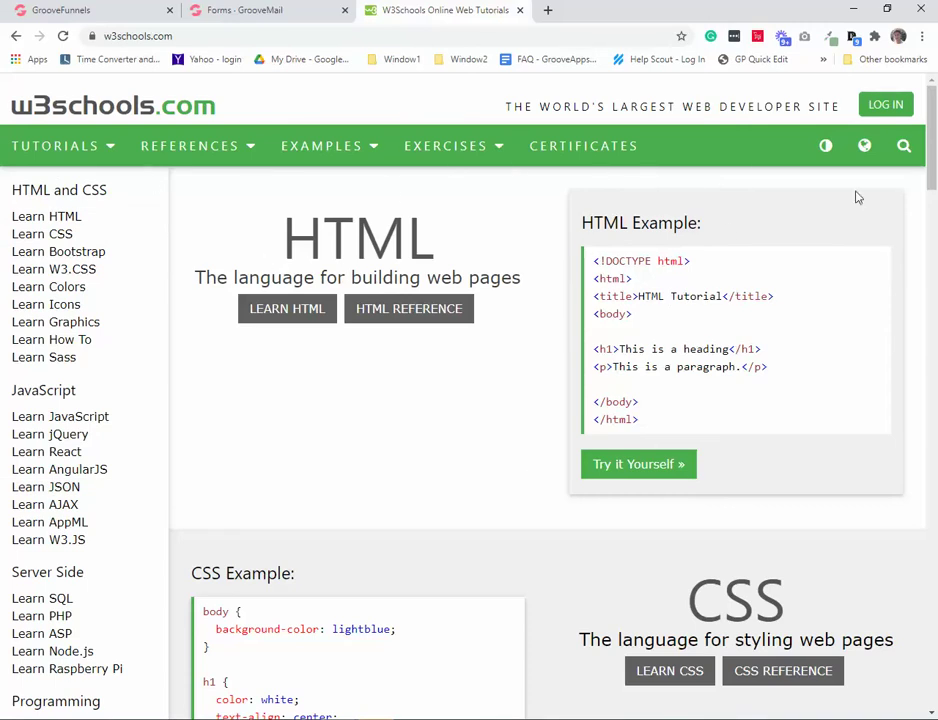
{"action": "left_click", "coordinate": [604, 467]}
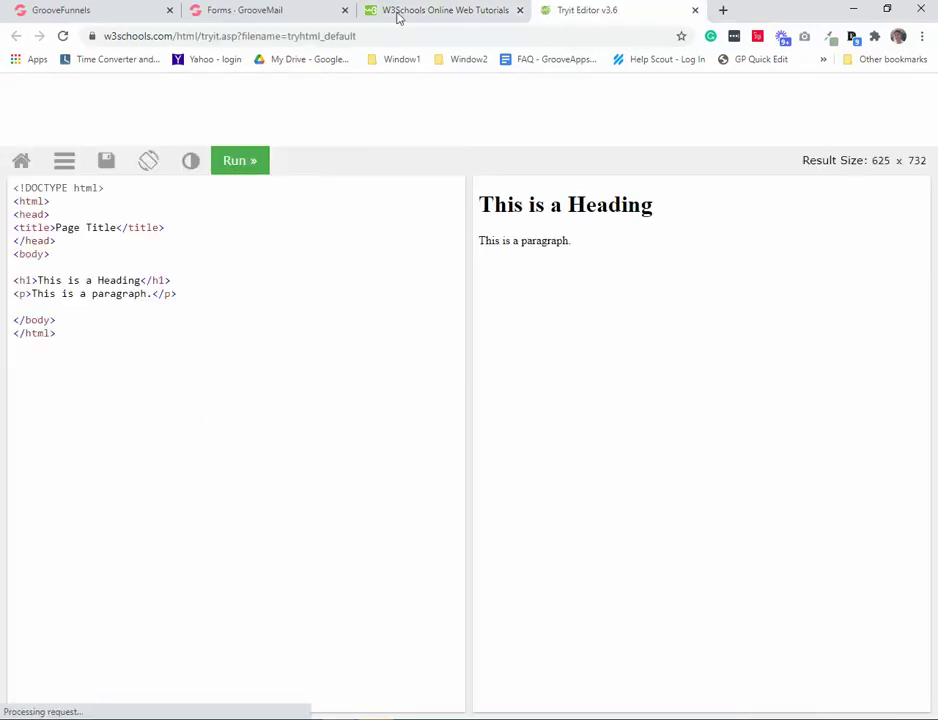
{"action": "left_click", "coordinate": [400, 12]}
{"action": "left_click", "coordinate": [519, 11]}
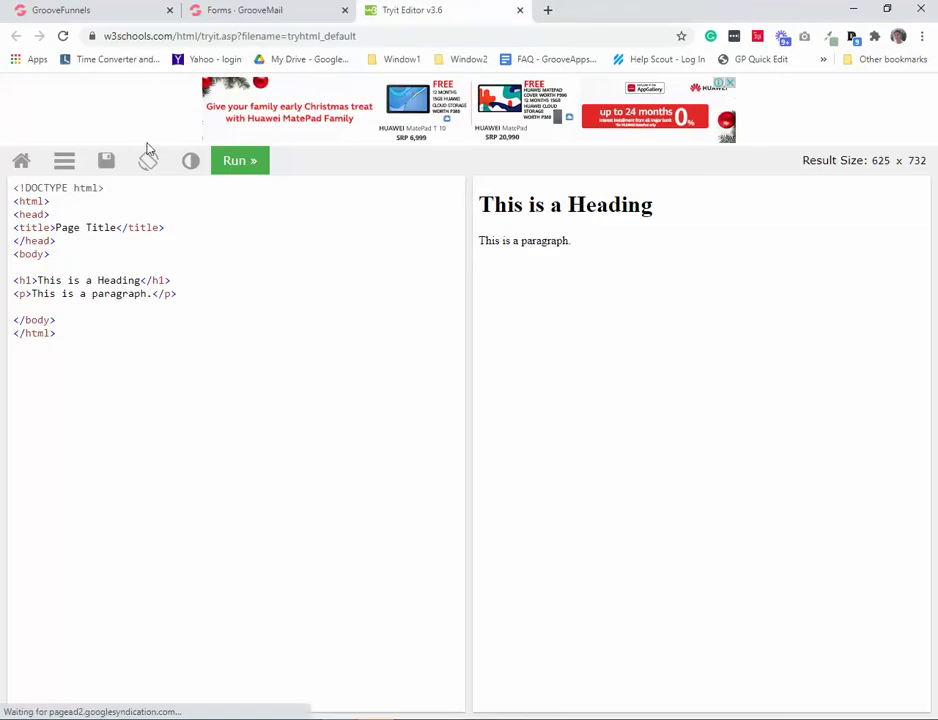
Replace the sample HTML in the editor with the copied form embed code and run it
{"action": "left_click", "coordinate": [98, 329]}
{"action": "left_click_drag", "start_coordinate": [98, 329], "coordinate": [6, 188]}
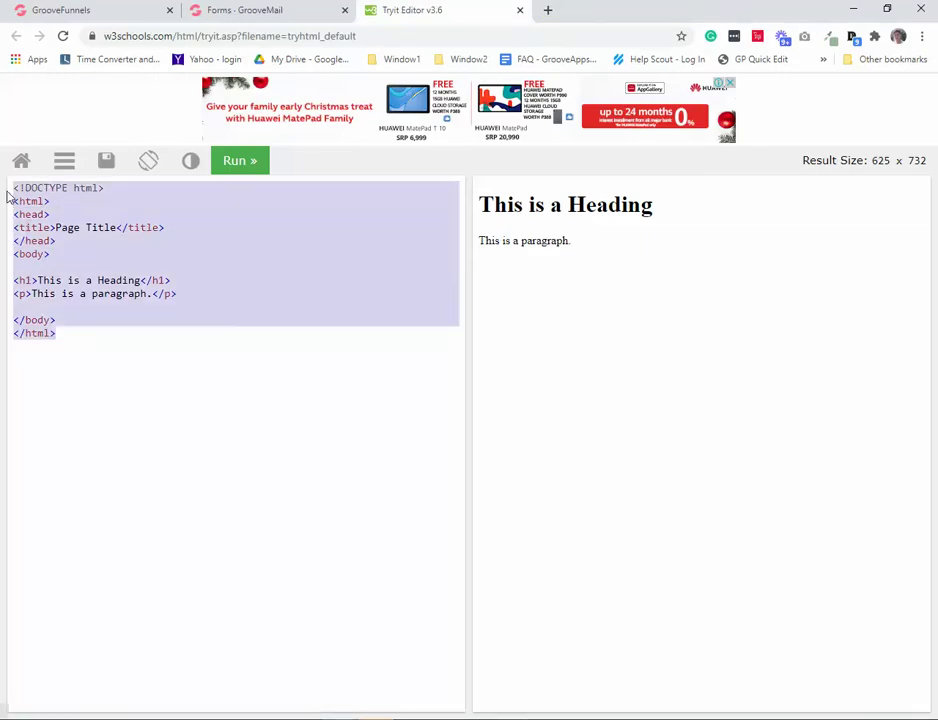
{"action": "key", "text": "BackSpace"}
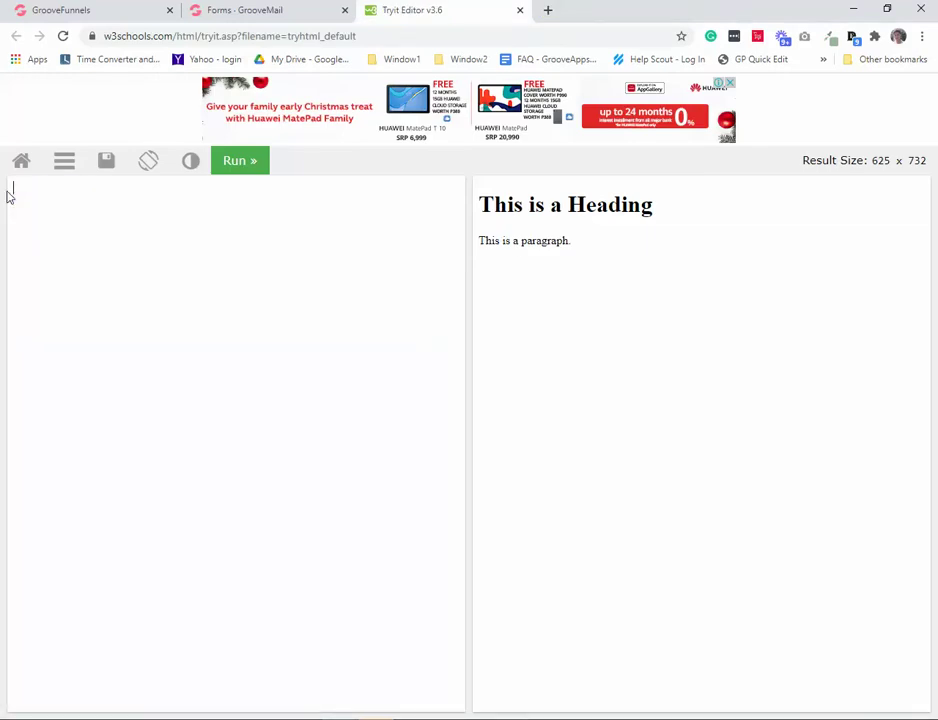
{"action": "right_click", "coordinate": [126, 231]}
{"action": "left_click", "coordinate": [182, 340]}
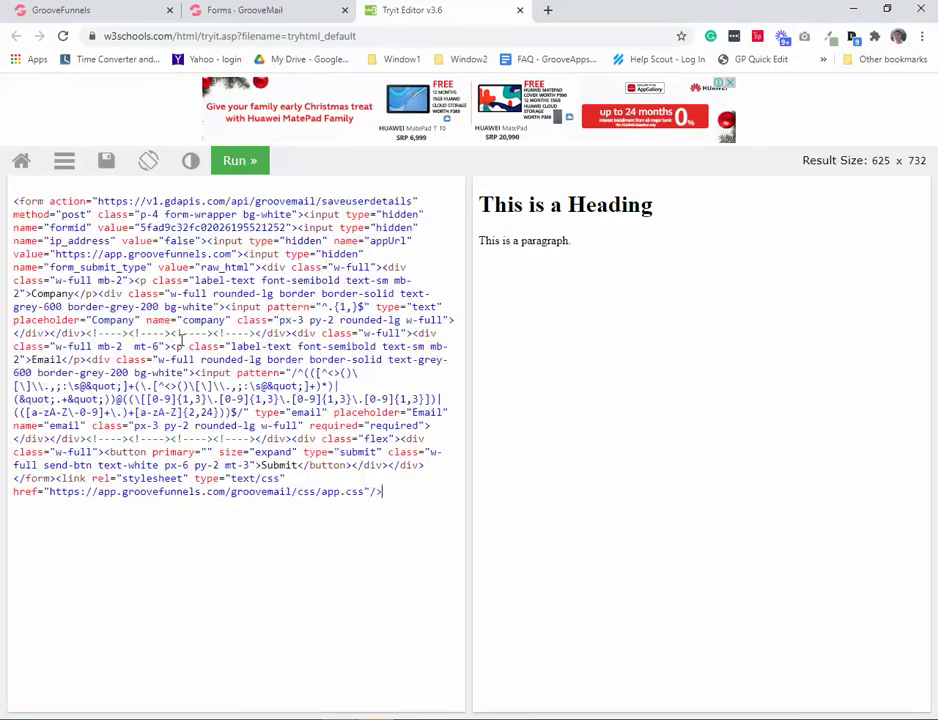
{"action": "left_click", "coordinate": [240, 161]}
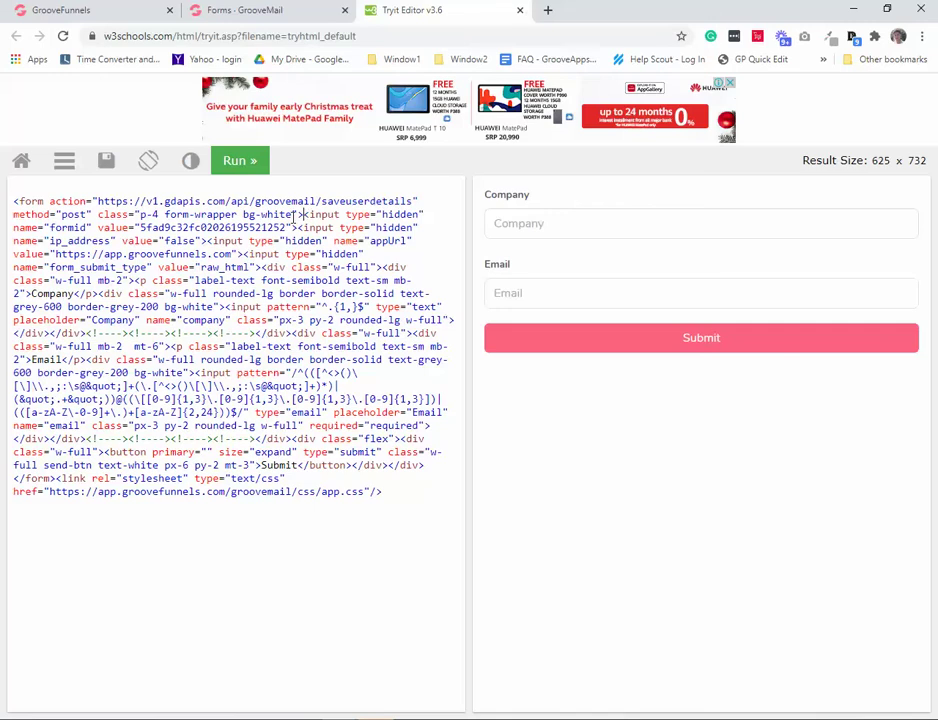
Add line breaks in the form code after the opening form tag and after the formid, appUrl and form_submit_type inputs
{"action": "key", "text": "Return"}
{"action": "left_click", "coordinate": [413, 227]}
{"action": "key", "text": "Return"}
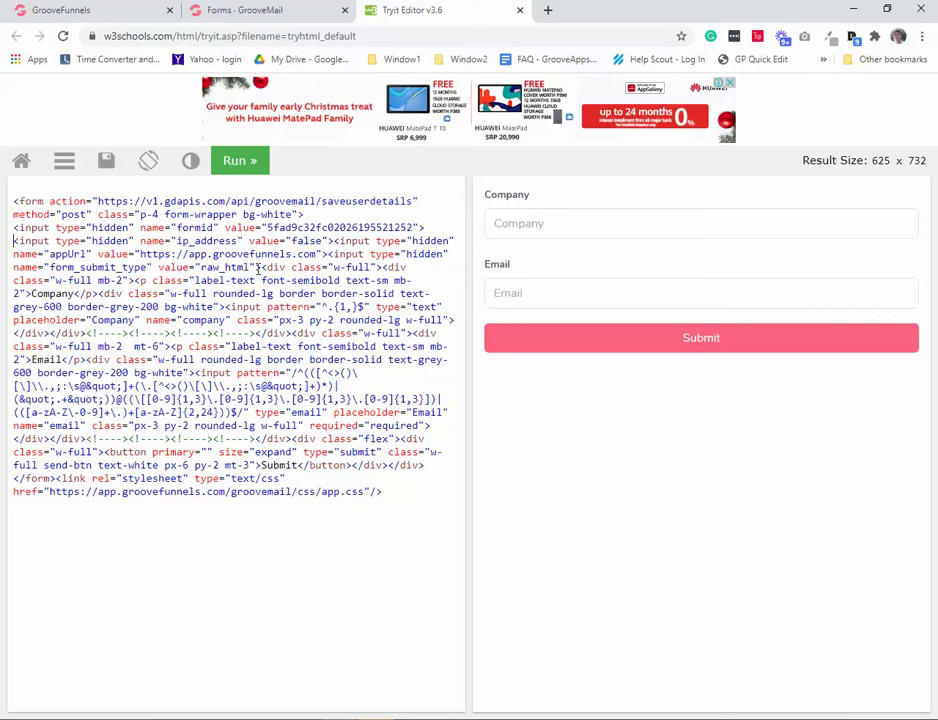
{"action": "left_click", "coordinate": [328, 254]}
{"action": "key", "text": "Return"}
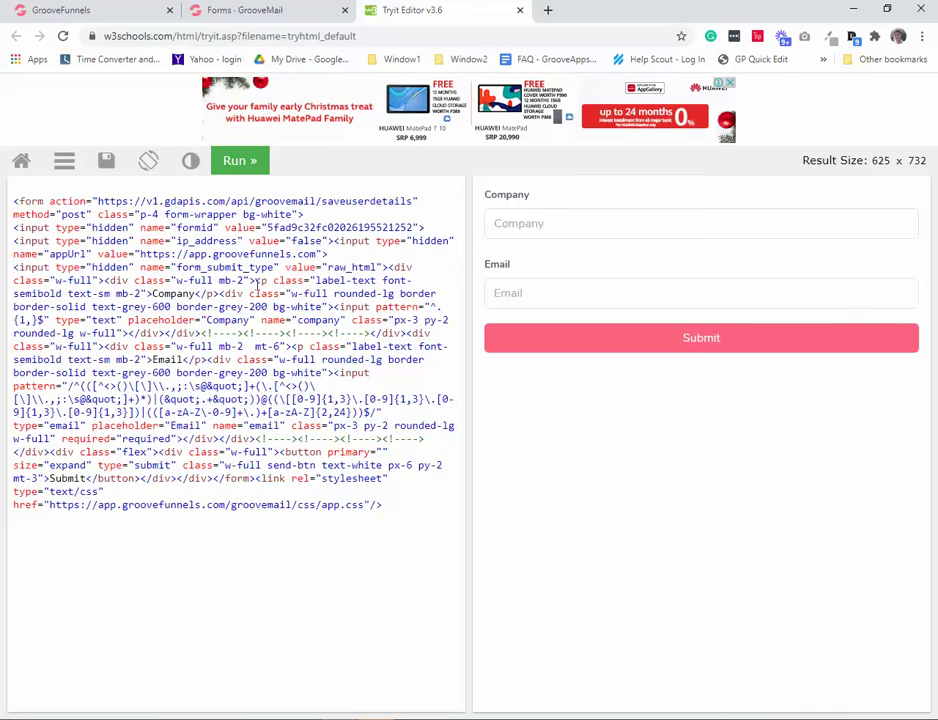
{"action": "left_click", "coordinate": [388, 267]}
{"action": "key", "text": "Return"}
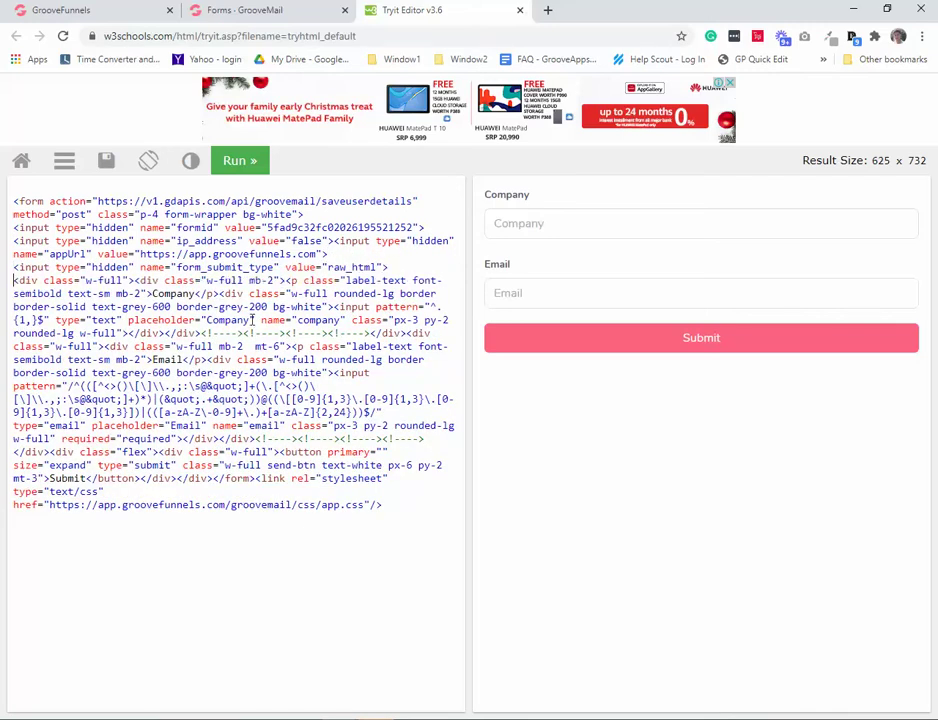
Put the Company block's opening divs and label on separate lines and add a blank line above the block
{"action": "left_click", "coordinate": [220, 294]}
{"action": "key", "text": "Return"}
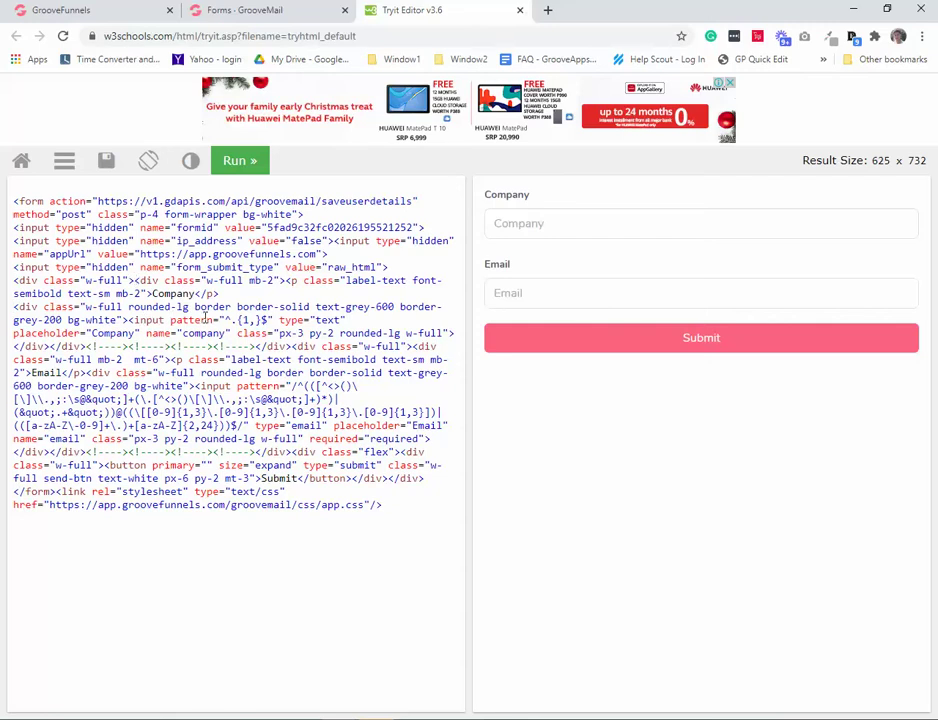
{"action": "left_click", "coordinate": [134, 281]}
{"action": "key", "text": "Return"}
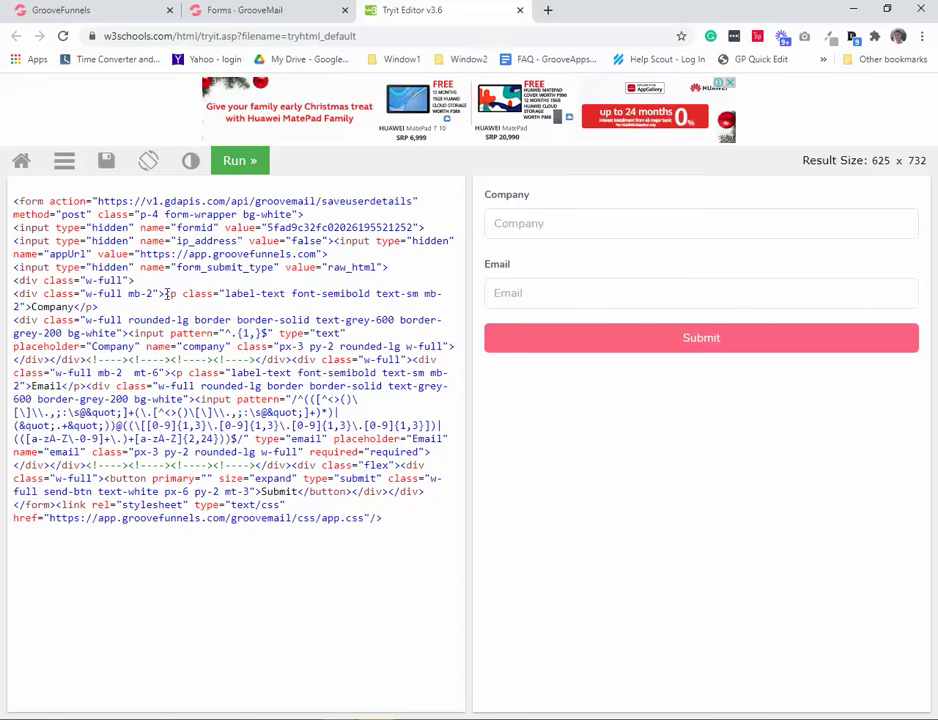
{"action": "left_click", "coordinate": [166, 294]}
{"action": "key", "text": "Return"}
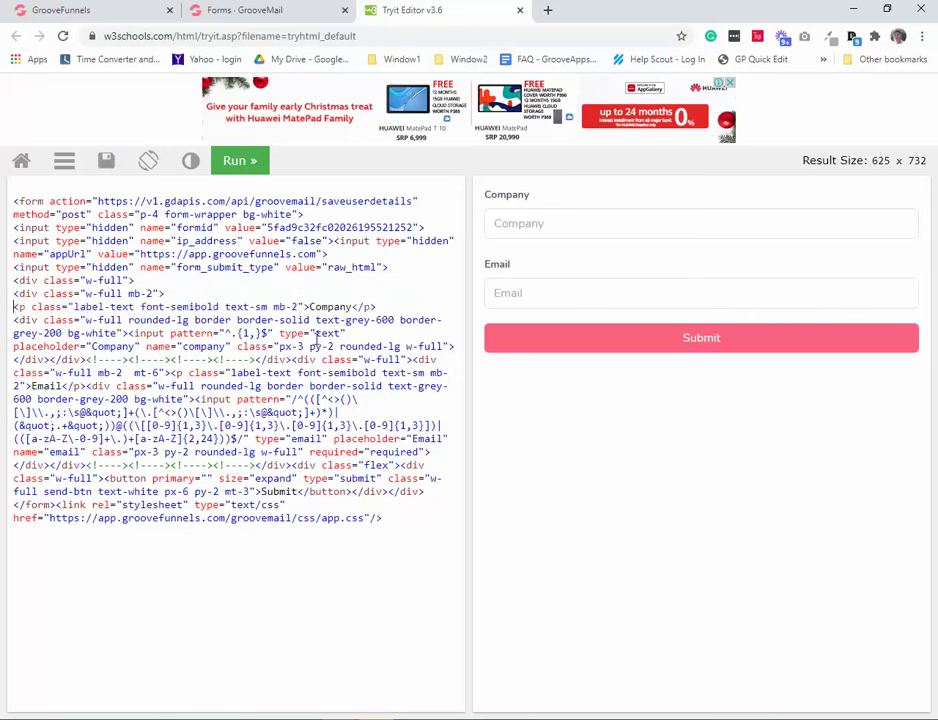
{"action": "left_click", "coordinate": [395, 267]}
{"action": "key", "text": "Return"}
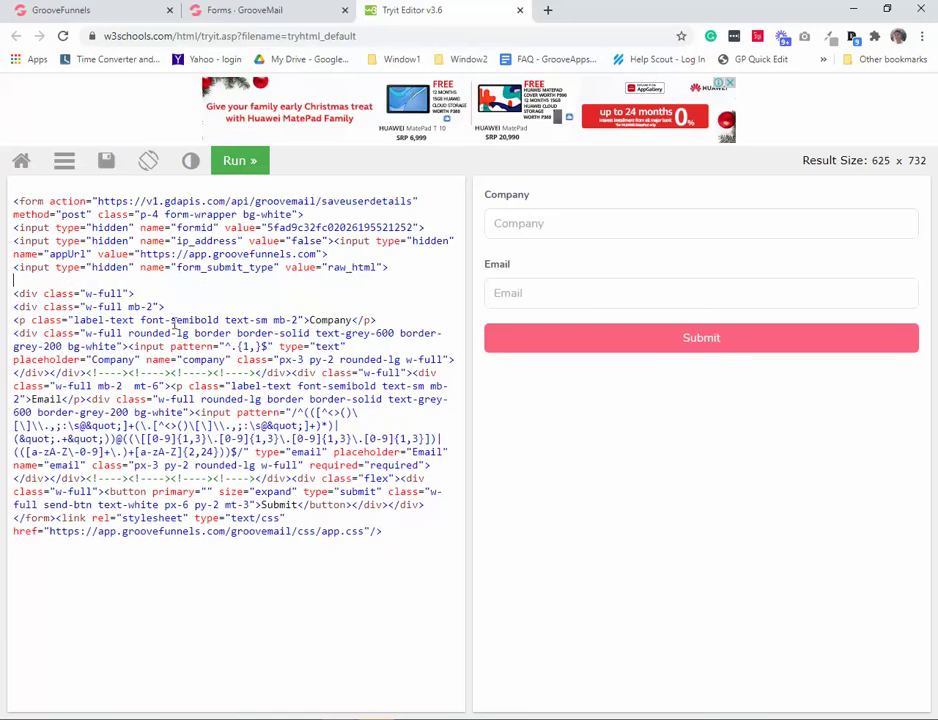
Put the Company input on its own line and separate the Company block from the Email block with a blank line
{"action": "left_click", "coordinate": [129, 346]}
{"action": "key", "text": "Return"}
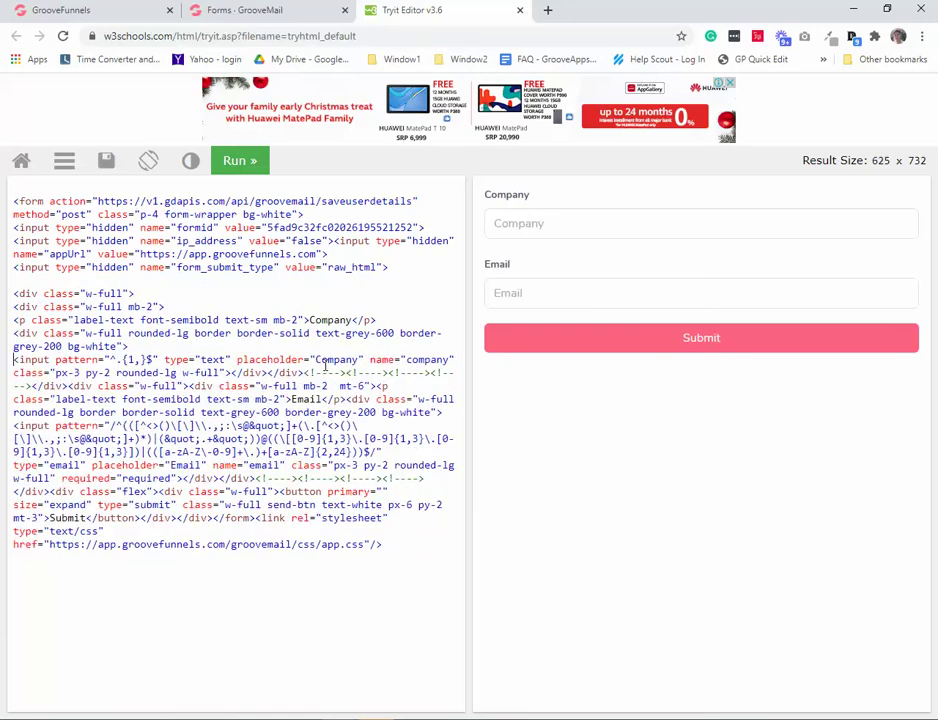
{"action": "left_click", "coordinate": [223, 372]}
{"action": "key", "text": "Return"}
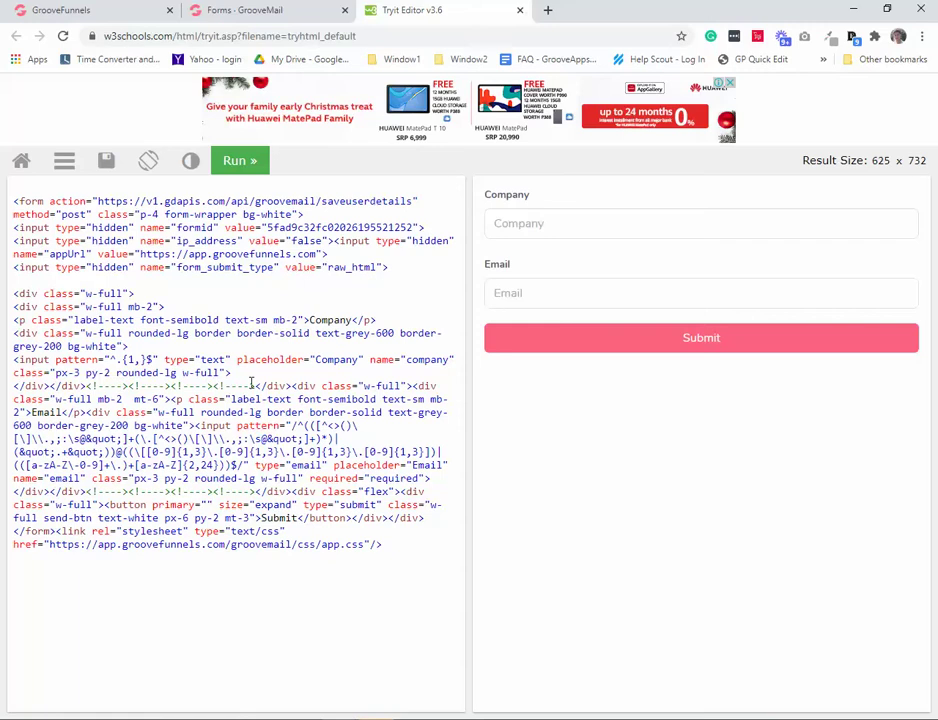
{"action": "key", "text": "Return"}
{"action": "key", "text": "Return"}
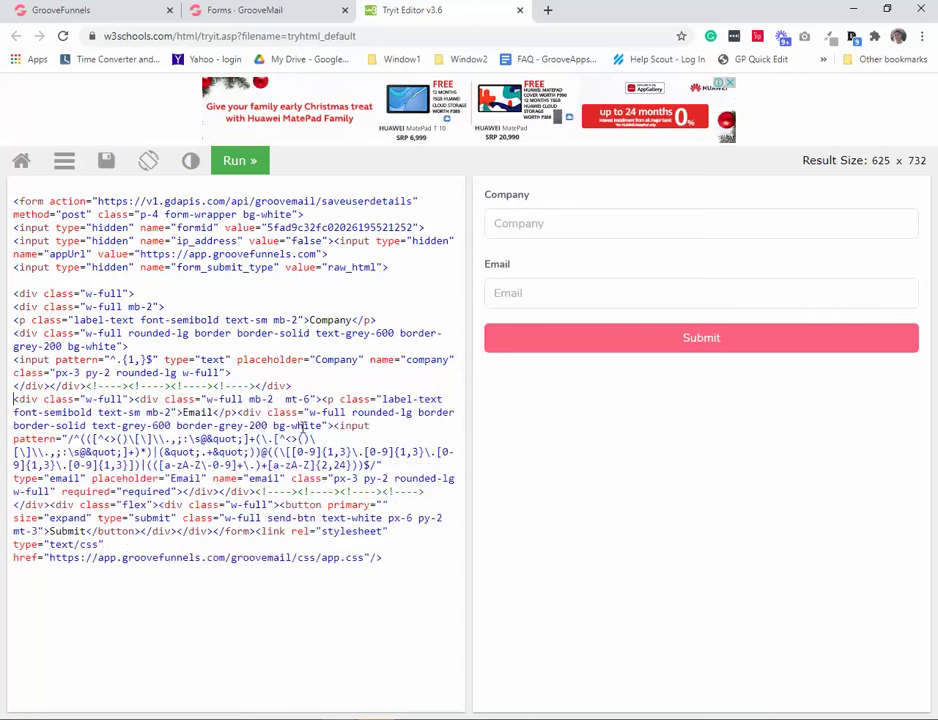
Add line breaks in the Email block after both opening divs, the label and the input tag
{"action": "left_click", "coordinate": [135, 412]}
{"action": "key", "text": "Return"}
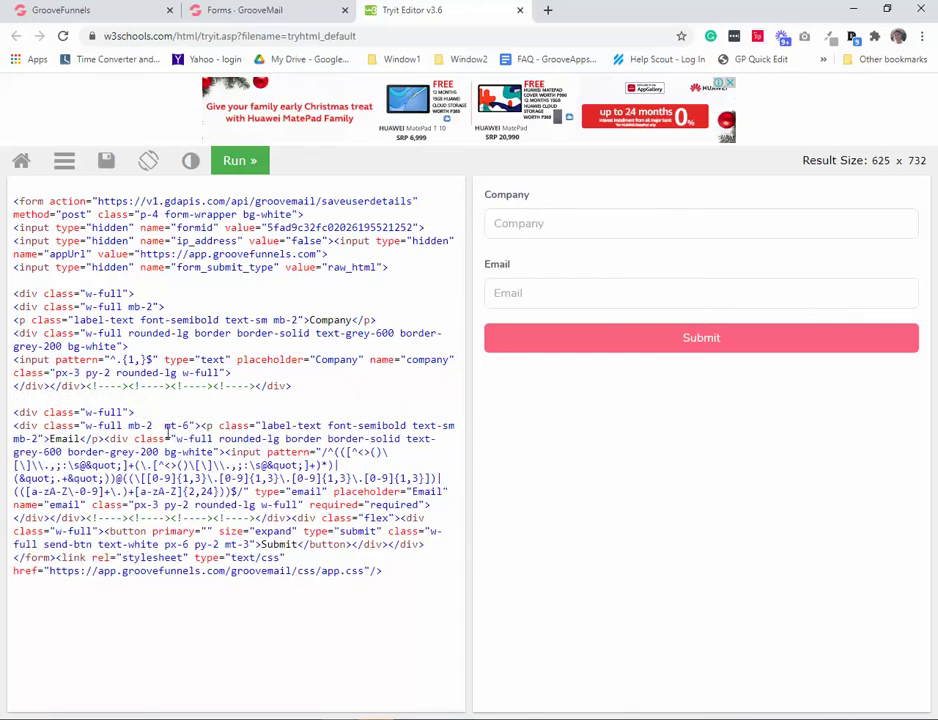
{"action": "left_click", "coordinate": [200, 425]}
{"action": "key", "text": "Return"}
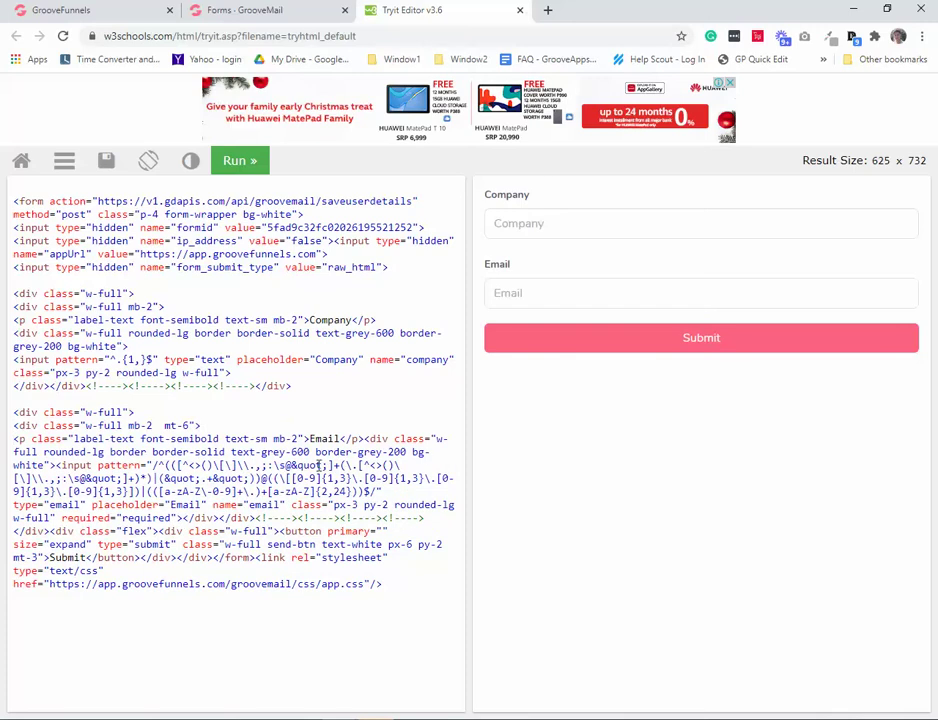
{"action": "left_click", "coordinate": [364, 438]}
{"action": "key", "text": "Return"}
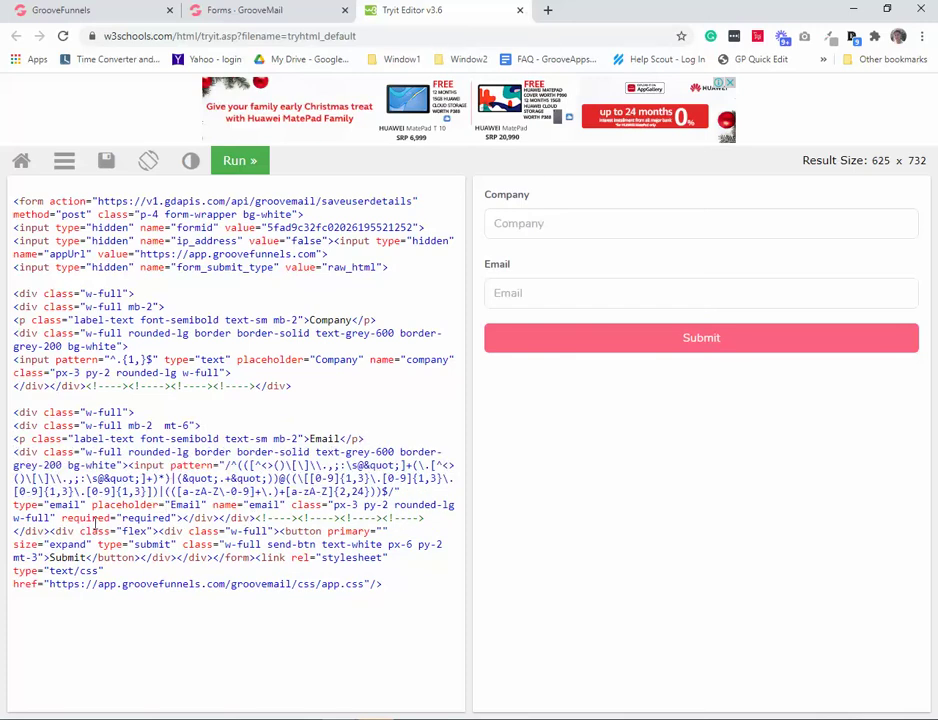
{"action": "left_click", "coordinate": [183, 518]}
{"action": "key", "text": "Return"}
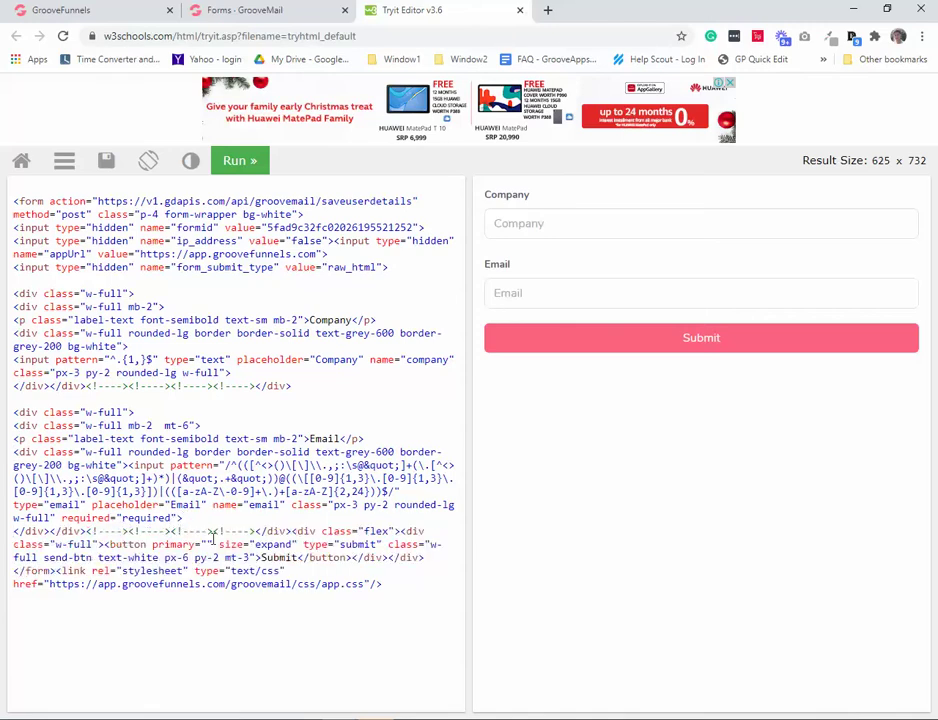
Separate the flex block with a blank line and put its opening divs and the Submit button on separate lines
{"action": "left_click", "coordinate": [291, 531]}
{"action": "key", "text": "Return"}
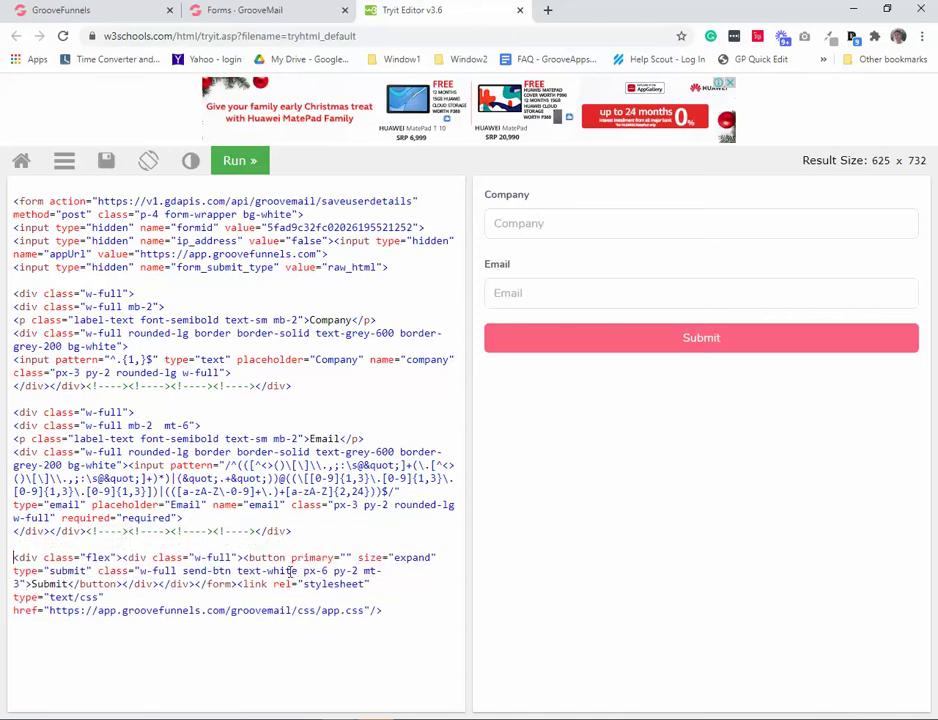
{"action": "left_click", "coordinate": [122, 558]}
{"action": "key", "text": "Return"}
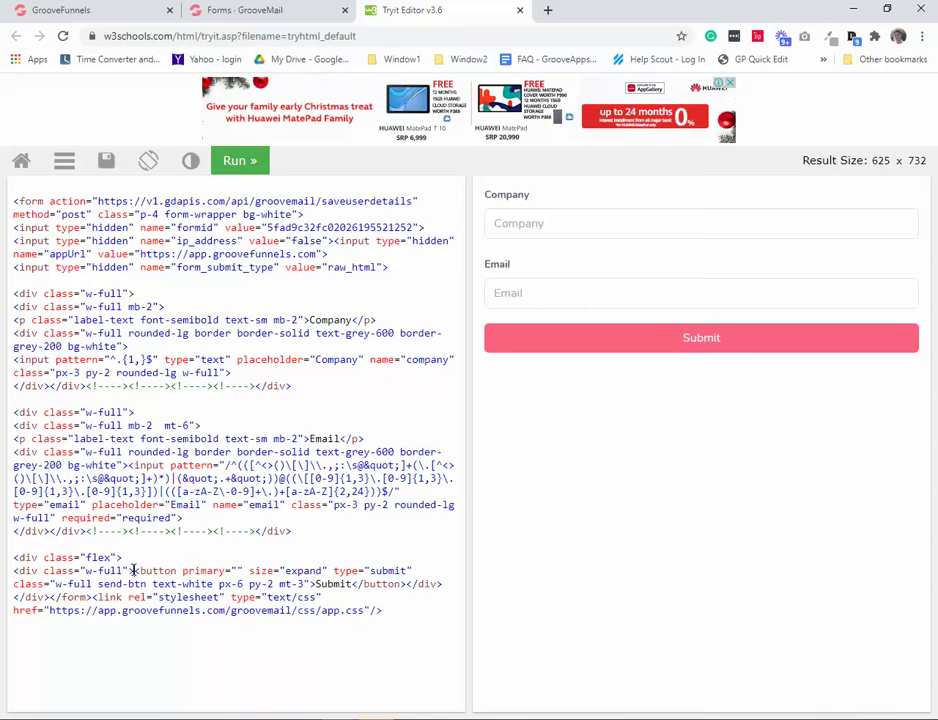
{"action": "left_click", "coordinate": [134, 570]}
{"action": "key", "text": "Return"}
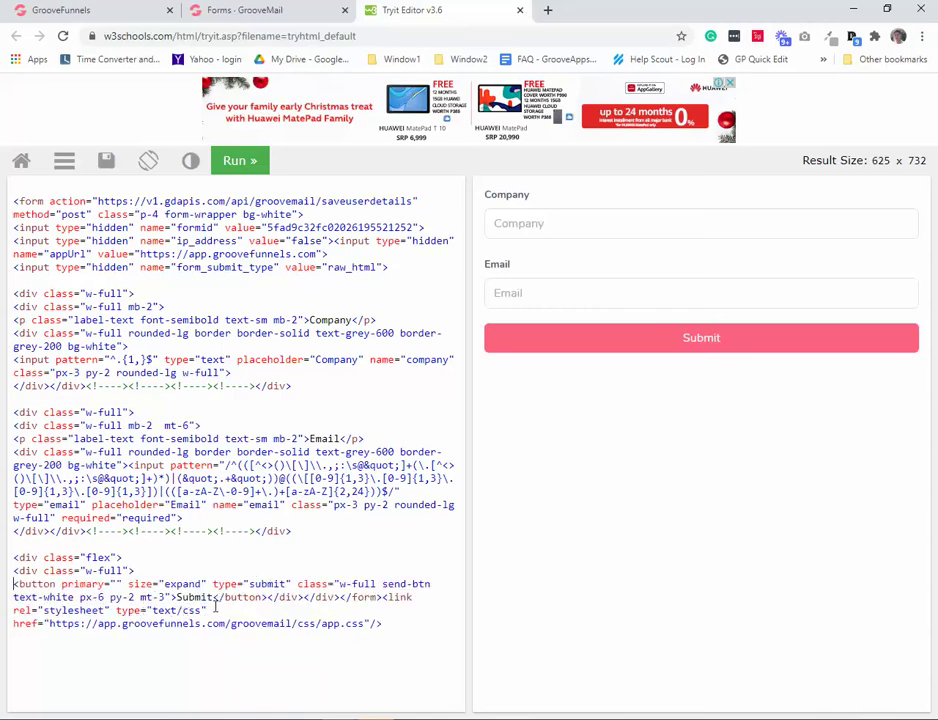
{"action": "left_click", "coordinate": [268, 597]}
{"action": "key", "text": "Return"}
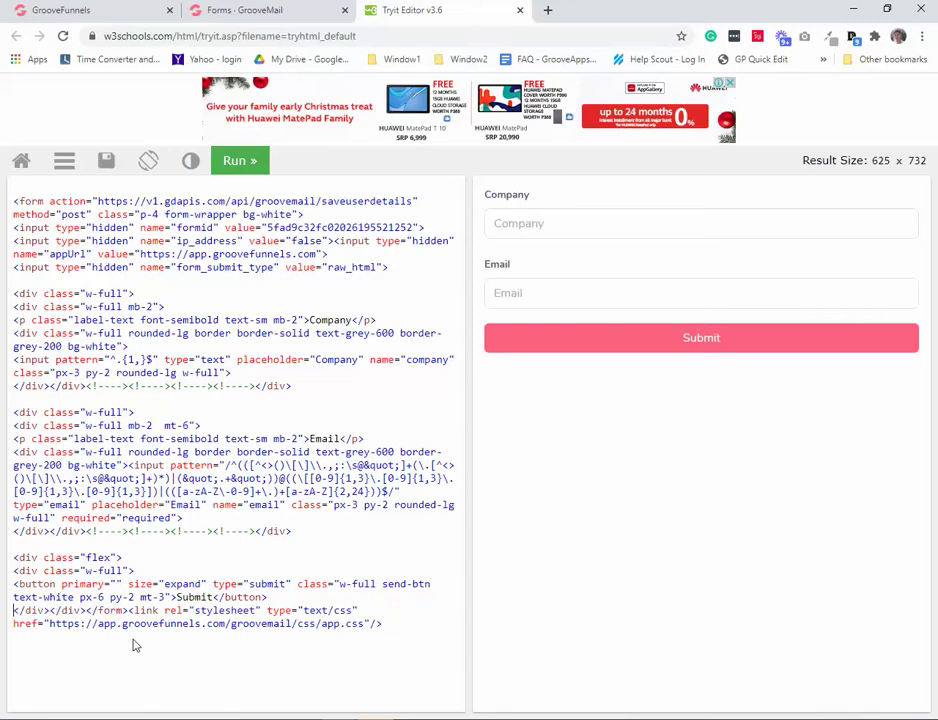
Separate the stylesheet link from the closing form tag with a blank line and run the code
{"action": "left_click", "coordinate": [130, 612]}
{"action": "key", "text": "Return"}
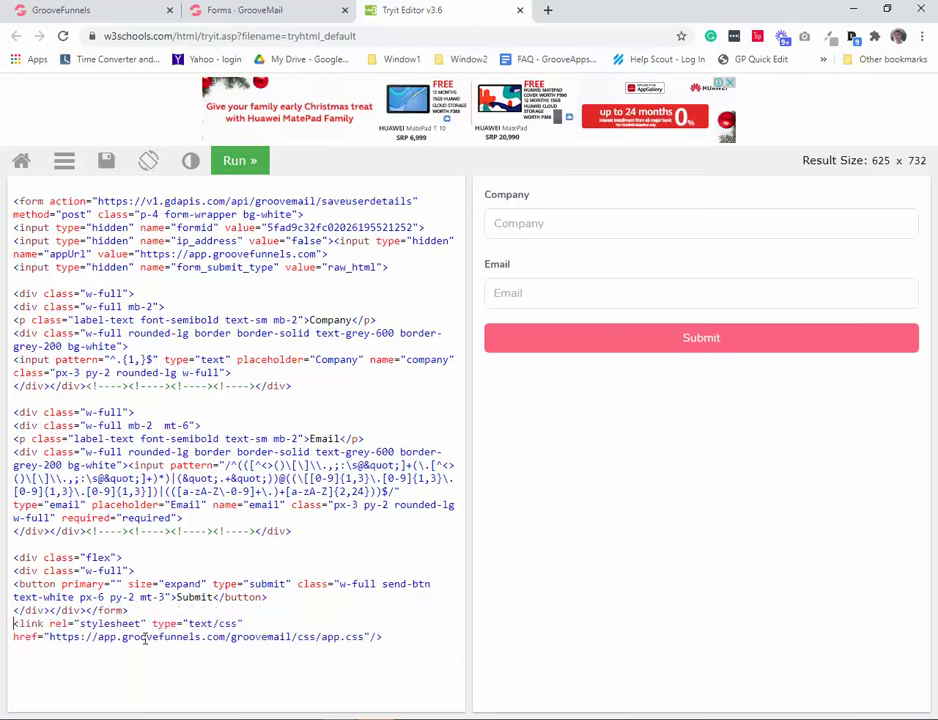
{"action": "key", "text": "Return"}
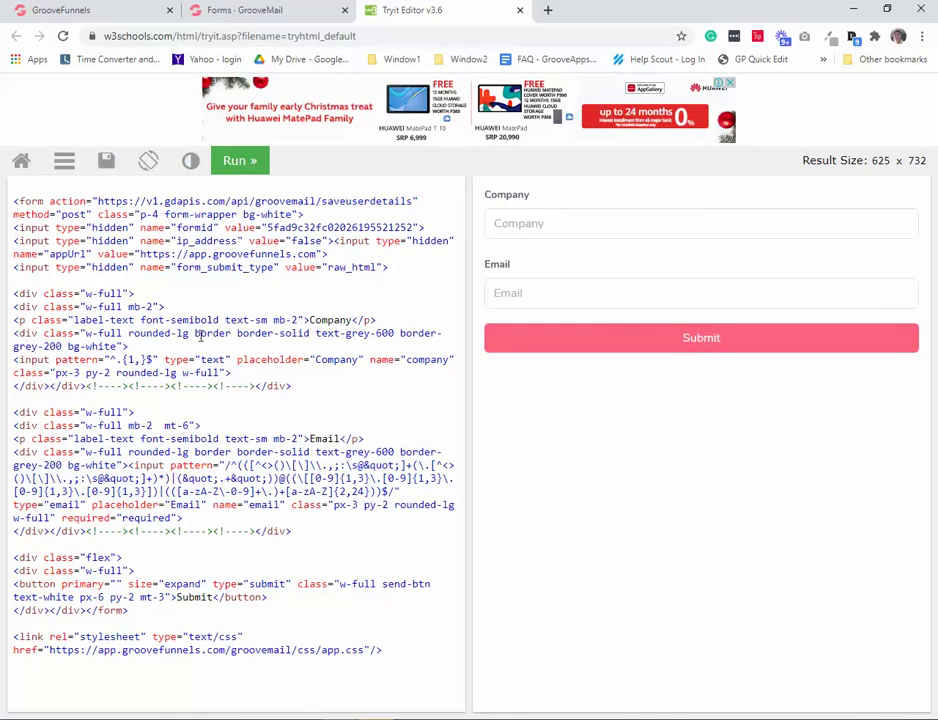
{"action": "left_click", "coordinate": [240, 163]}
Preview Page 3 from the GroovePages builder and inspect the "Get Your Free 14 Day Trial" heading in the developer tools
{"action": "left_click", "coordinate": [85, 9]}
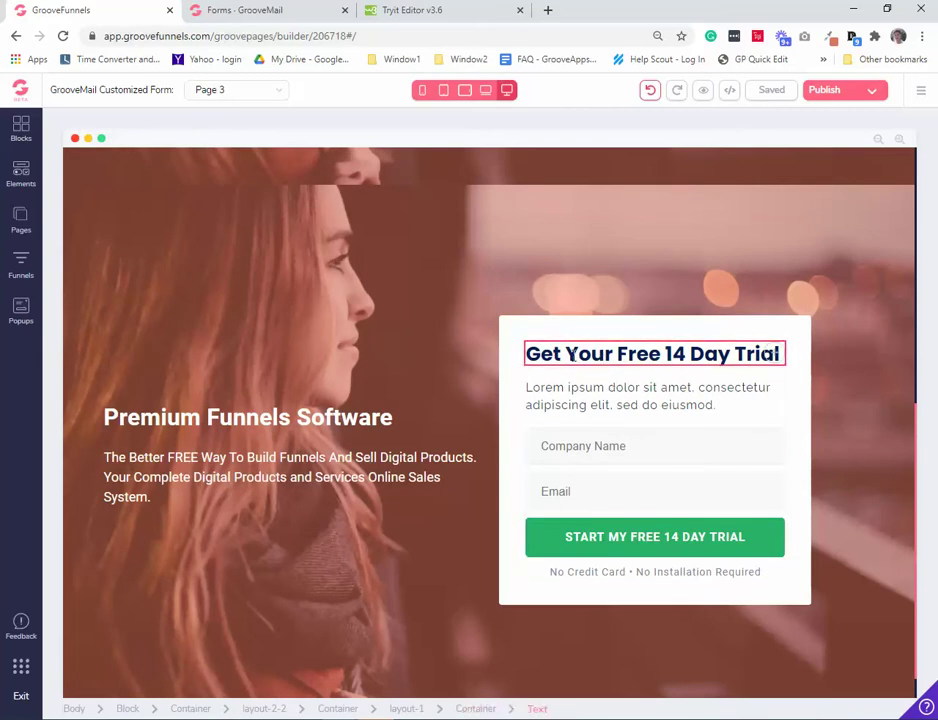
{"action": "left_click", "coordinate": [702, 91]}
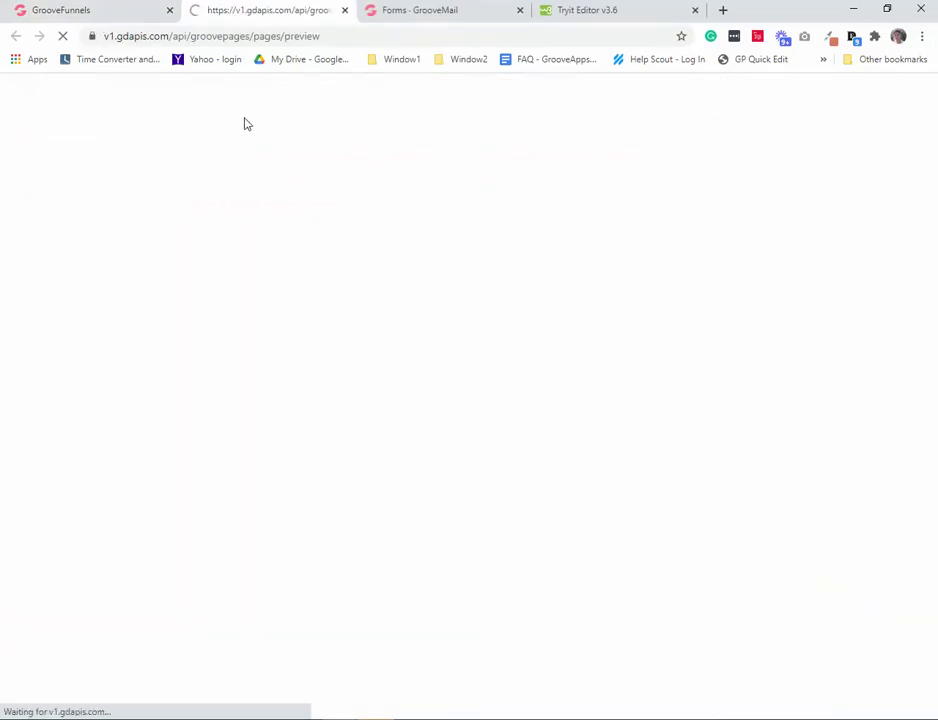
{"action": "scroll", "coordinate": [500, 368], "scroll_direction": "down", "scroll_amount": 3}
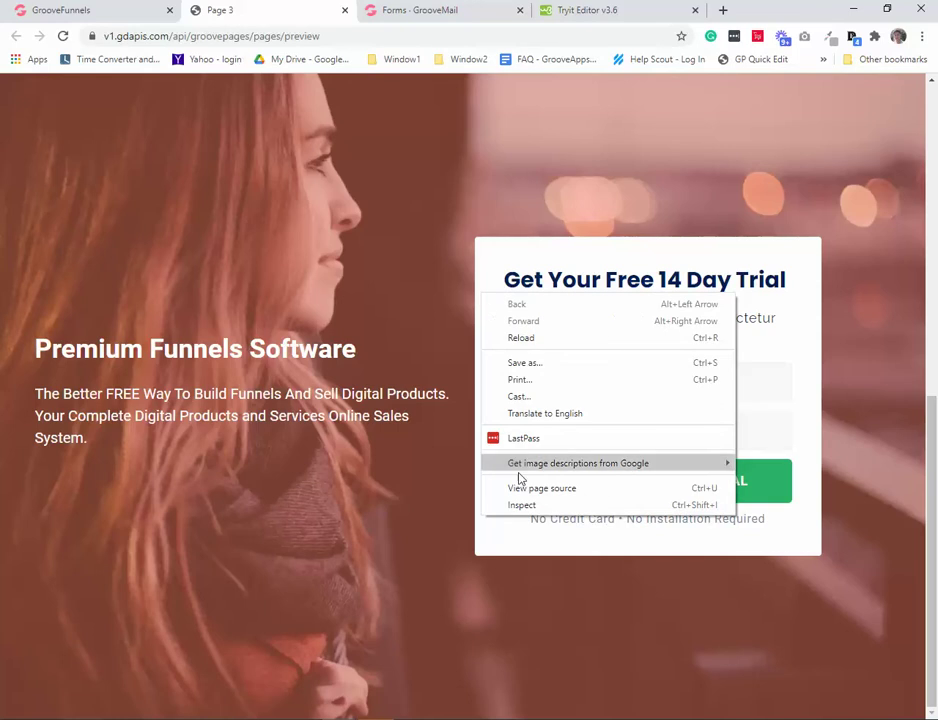
{"action": "left_click", "coordinate": [530, 505]}
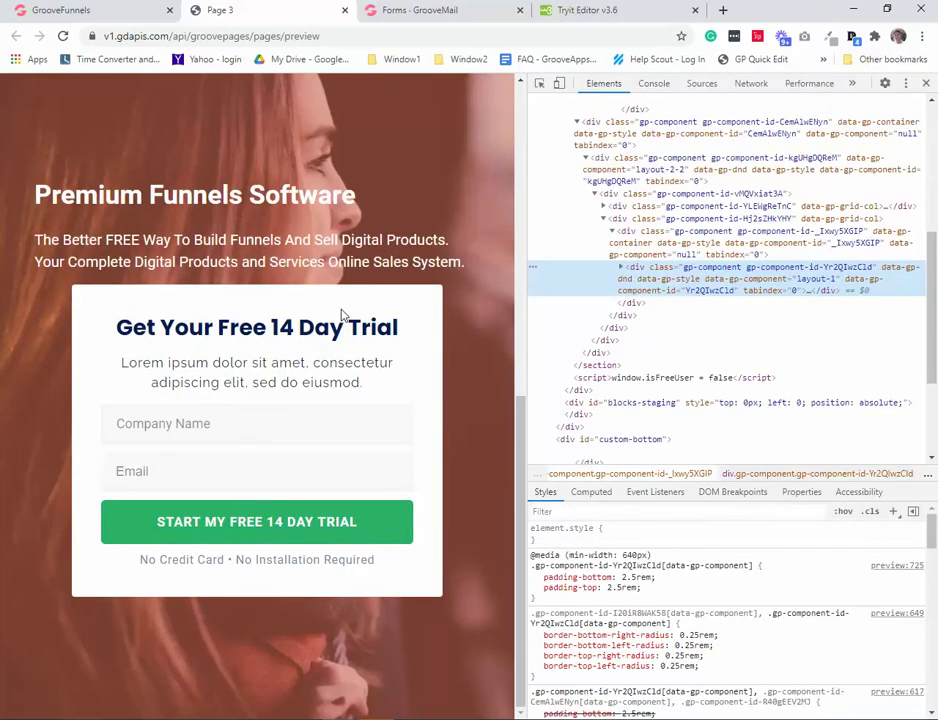
{"action": "left_click", "coordinate": [541, 85]}
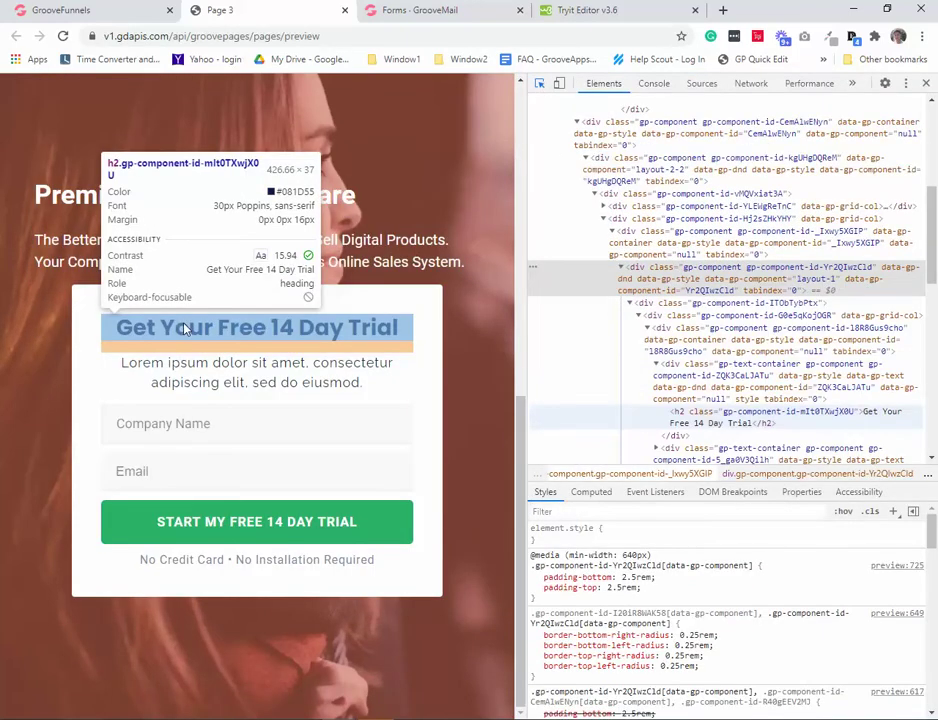
{"action": "left_click", "coordinate": [170, 329]}
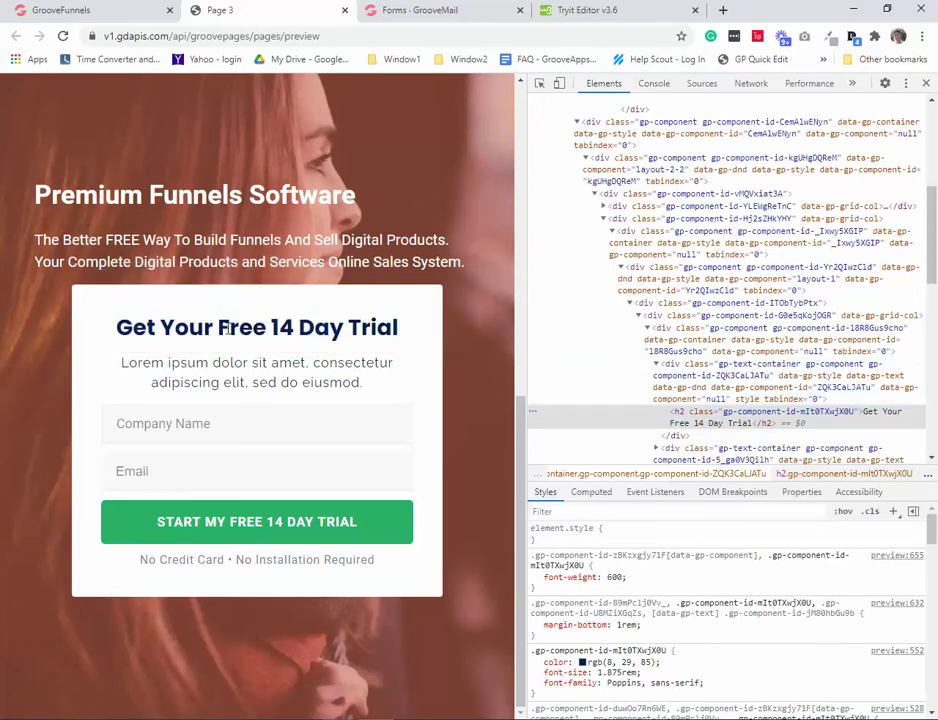
Open the h2 heading element for editing as HTML and copy its complete code
{"action": "right_click", "coordinate": [705, 418]}
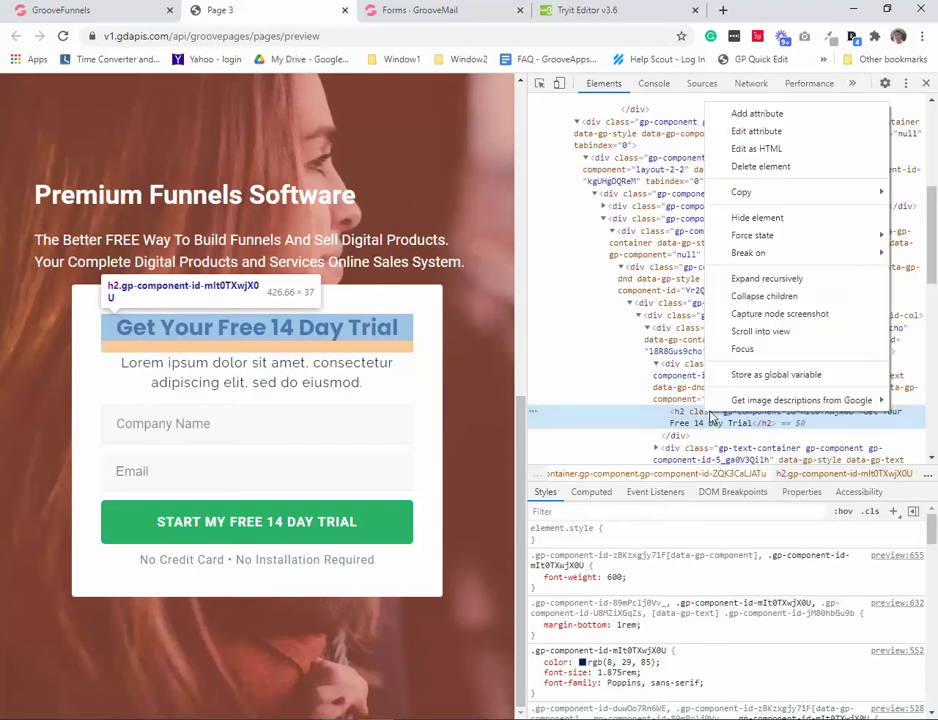
{"action": "left_click", "coordinate": [754, 152]}
{"action": "scroll", "coordinate": [785, 427], "scroll_direction": "down", "scroll_amount": 2}
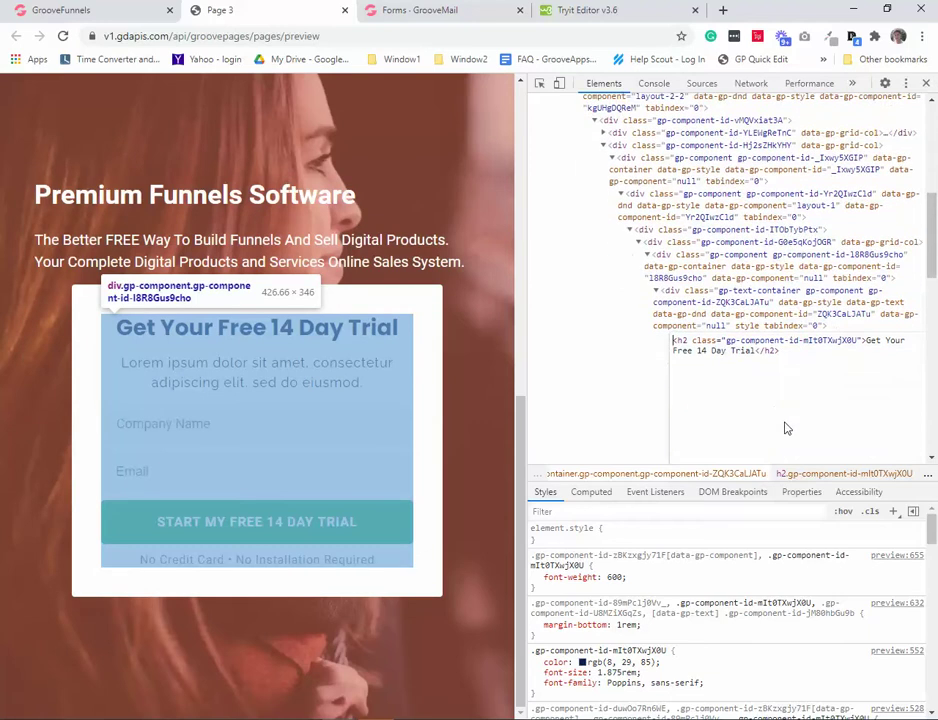
{"action": "left_click_drag", "start_coordinate": [795, 350], "coordinate": [742, 343]}
{"action": "right_click", "coordinate": [742, 345]}
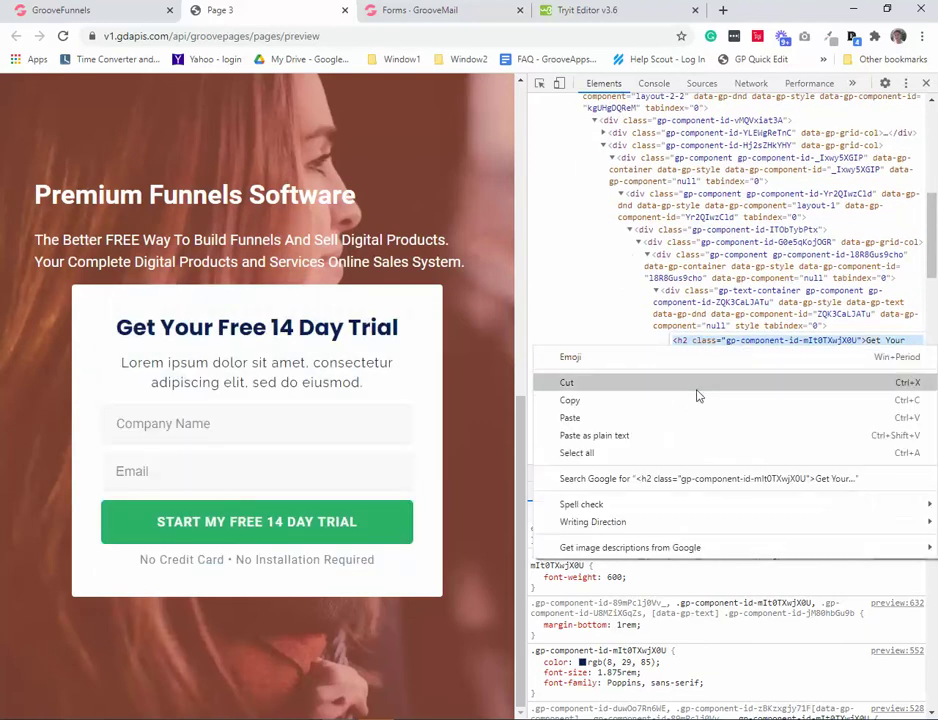
{"action": "left_click", "coordinate": [619, 400]}
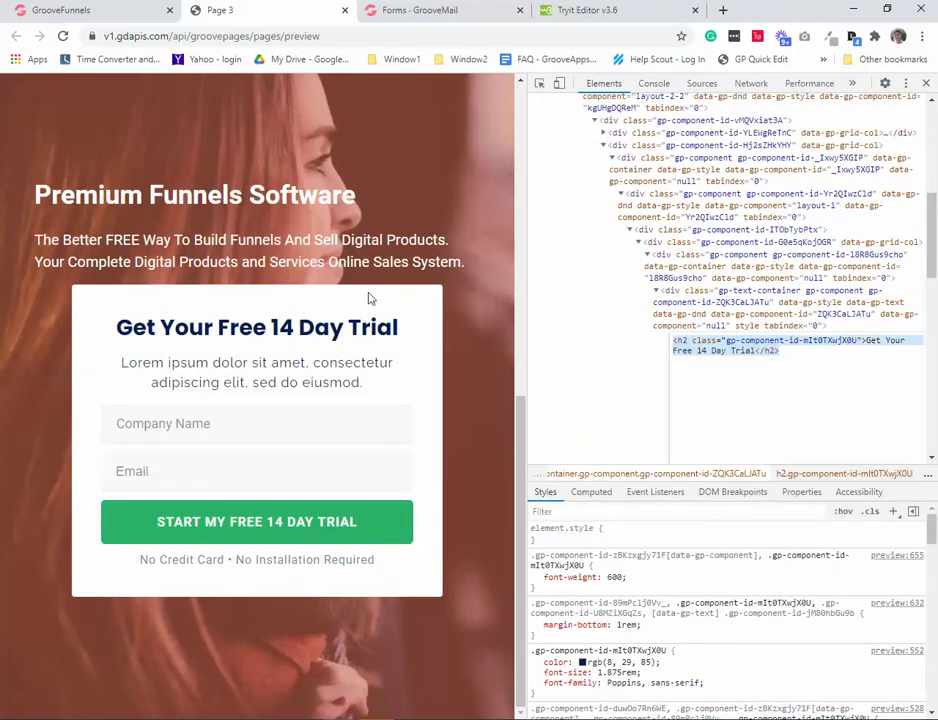
Paste the copied h2 heading above the Company block in the W3Schools editor, with blank lines around it, and run the code
{"action": "left_click", "coordinate": [588, 10]}
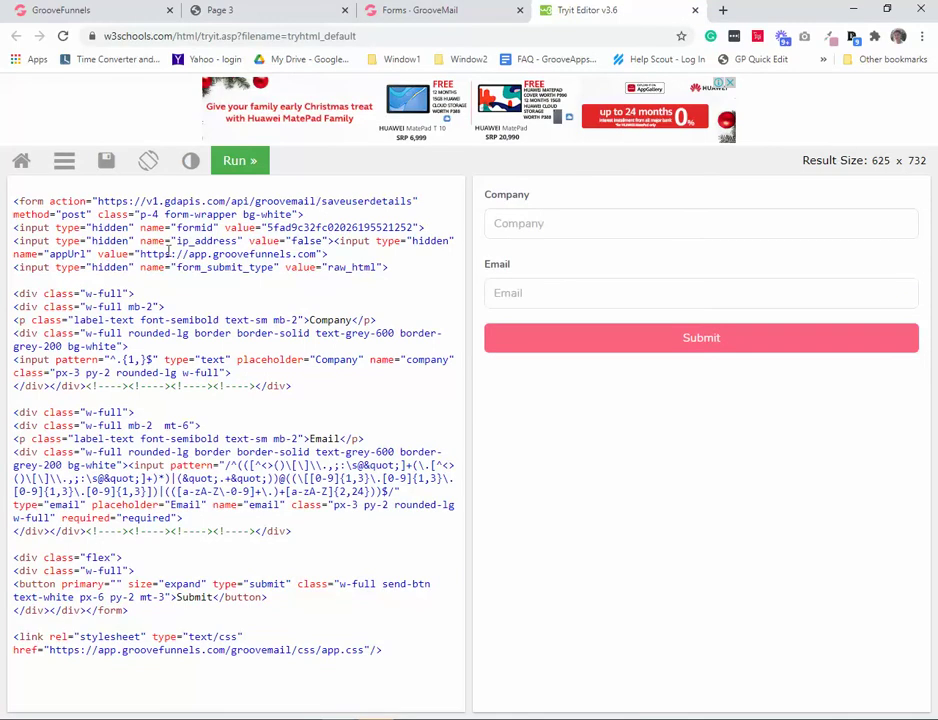
{"action": "left_click", "coordinate": [26, 280]}
{"action": "key", "text": "Return"}
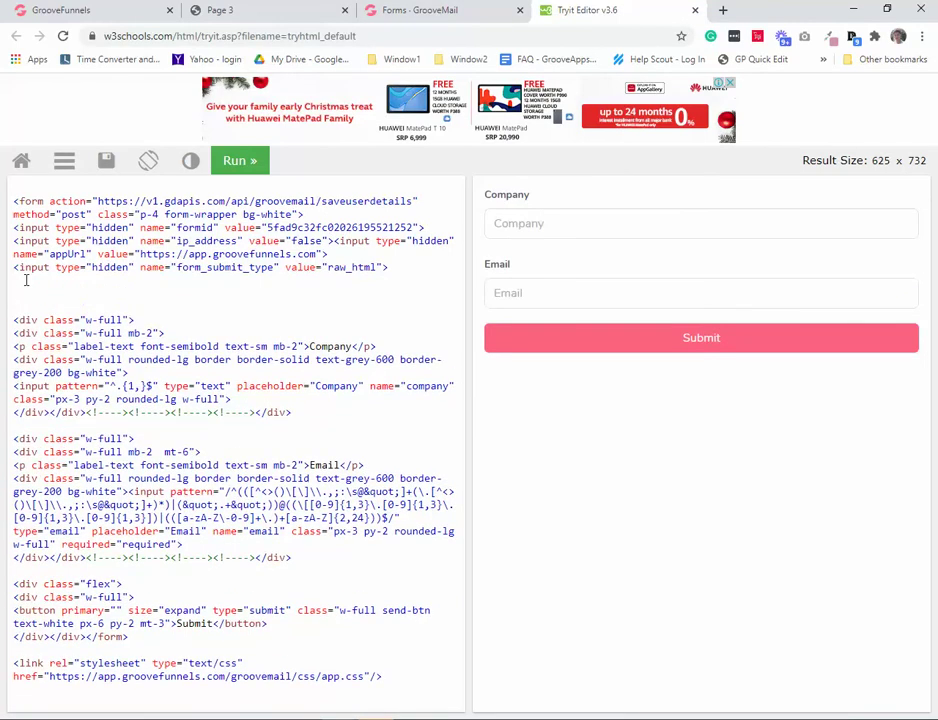
{"action": "key", "text": "ctrl+v"}
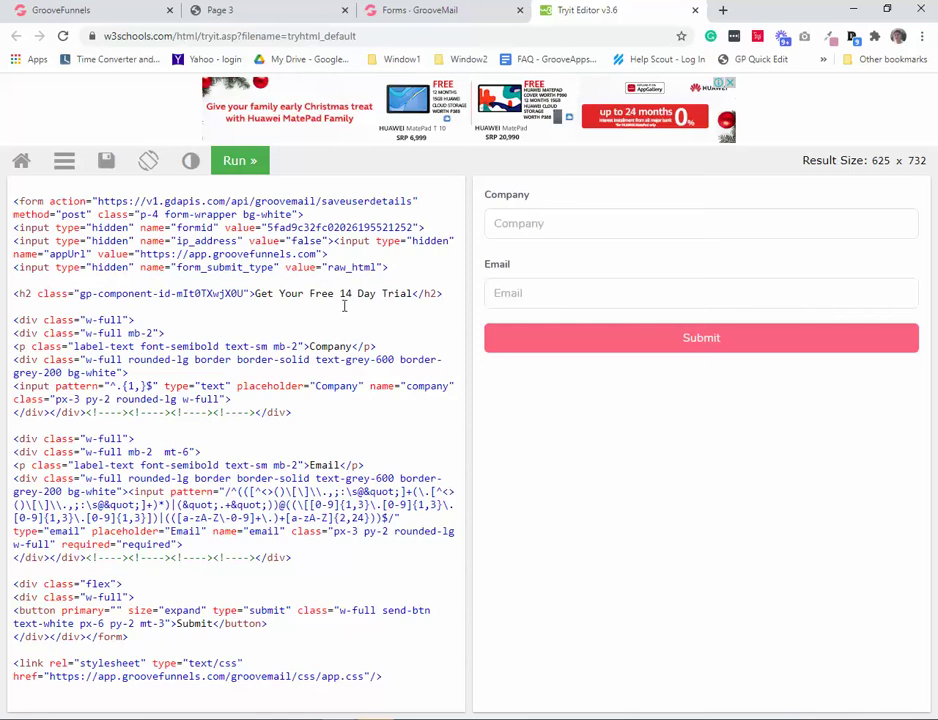
{"action": "left_click", "coordinate": [238, 164]}
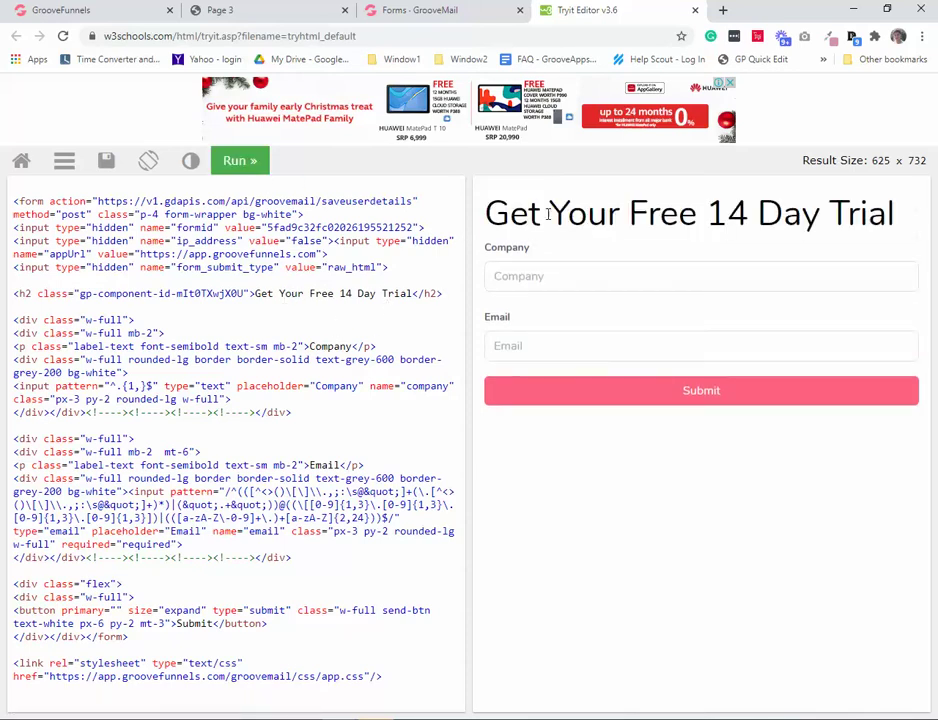
Inspect the "Lorem ipsum" paragraph on the Page 3 preview and select its parent gp-text-container div in the developer tools
{"action": "left_click", "coordinate": [233, 11]}
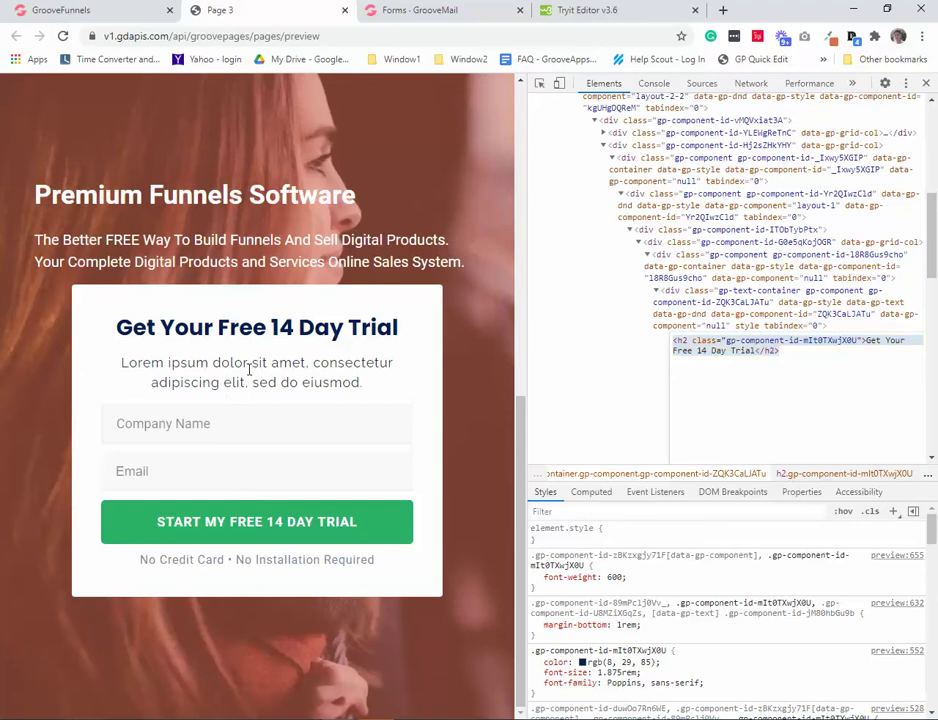
{"action": "left_click", "coordinate": [539, 83]}
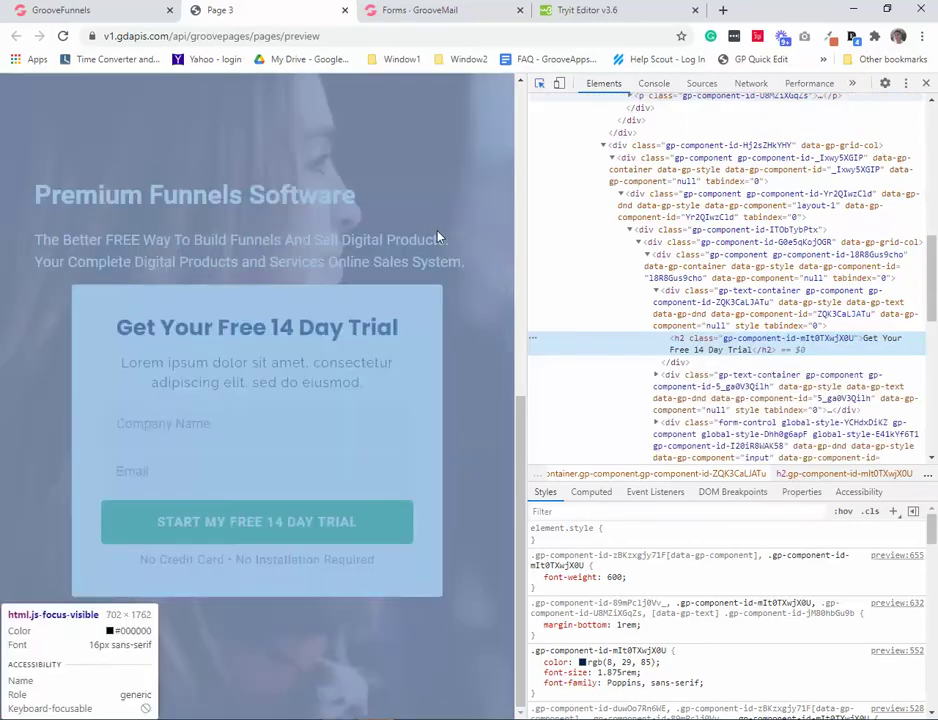
{"action": "left_click", "coordinate": [262, 374]}
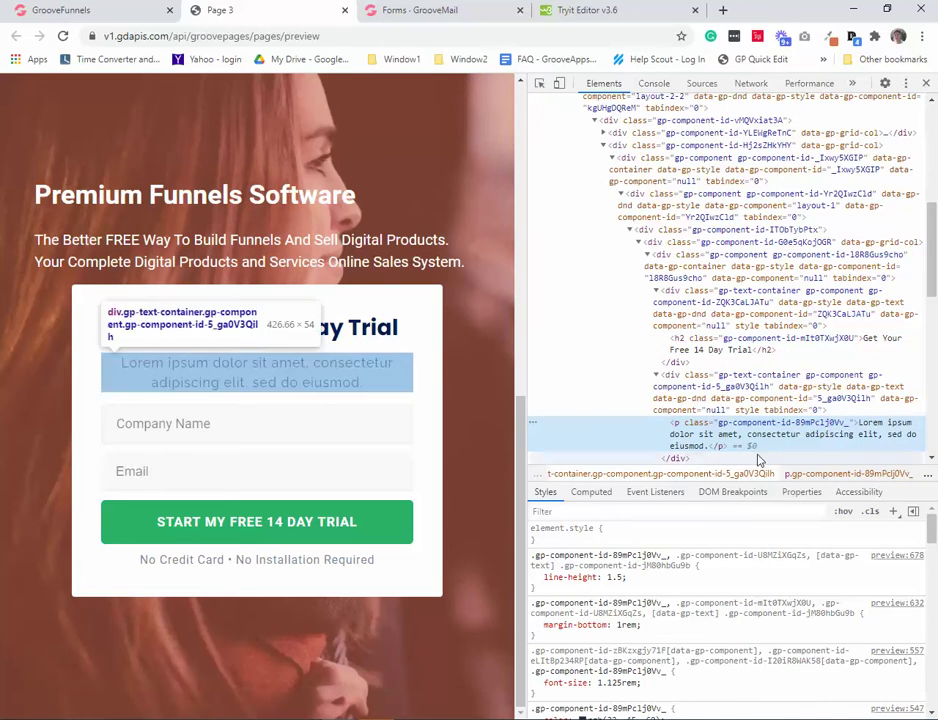
{"action": "left_click", "coordinate": [685, 393]}
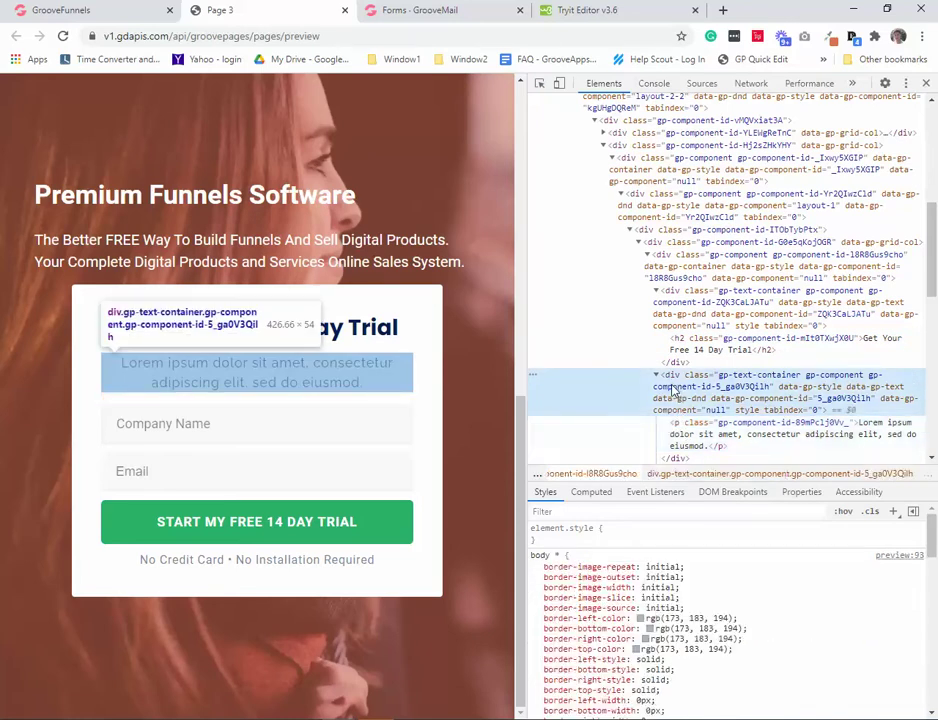
Open the selected "Lorem ipsum" container div for editing as HTML and copy its complete code
{"action": "right_click", "coordinate": [708, 392]}
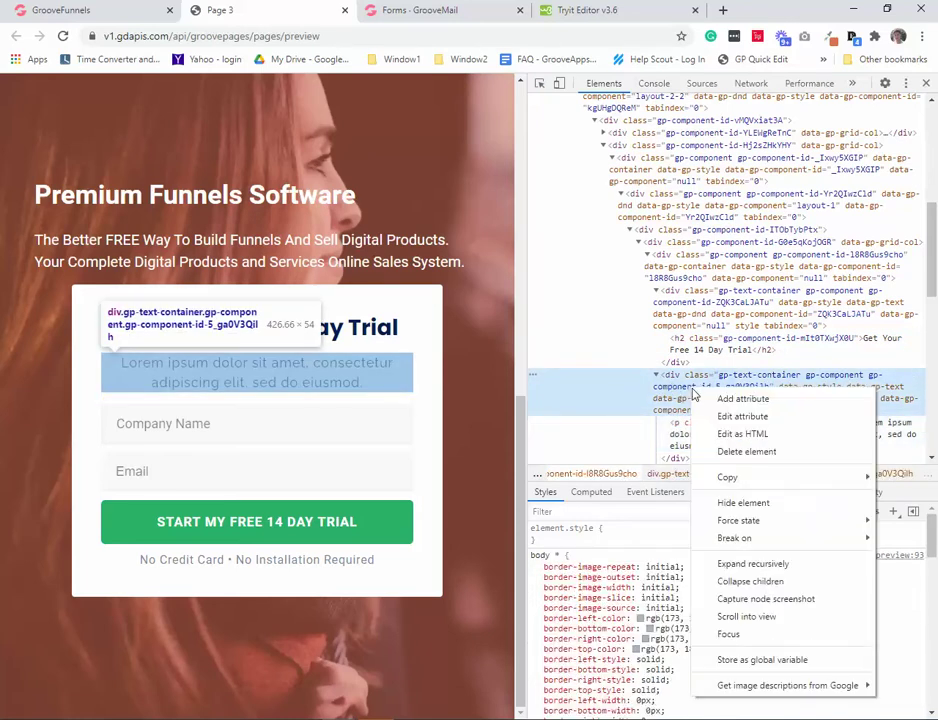
{"action": "left_click", "coordinate": [755, 436]}
{"action": "scroll", "coordinate": [743, 425], "scroll_direction": "down", "scroll_amount": 3}
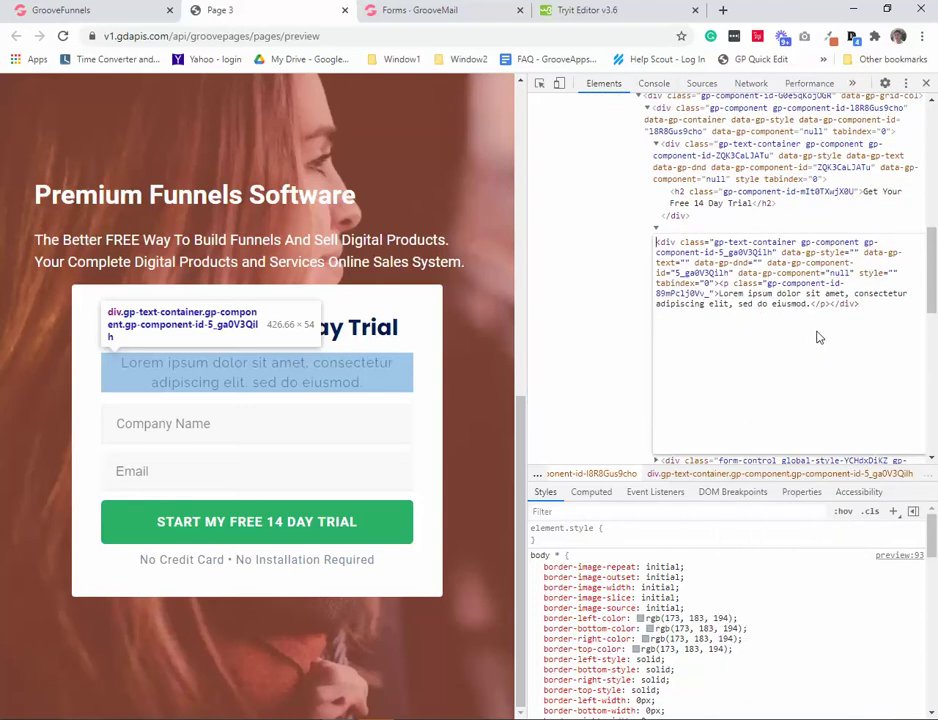
{"action": "left_click_drag", "start_coordinate": [860, 305], "coordinate": [655, 242]}
{"action": "right_click", "coordinate": [658, 262]}
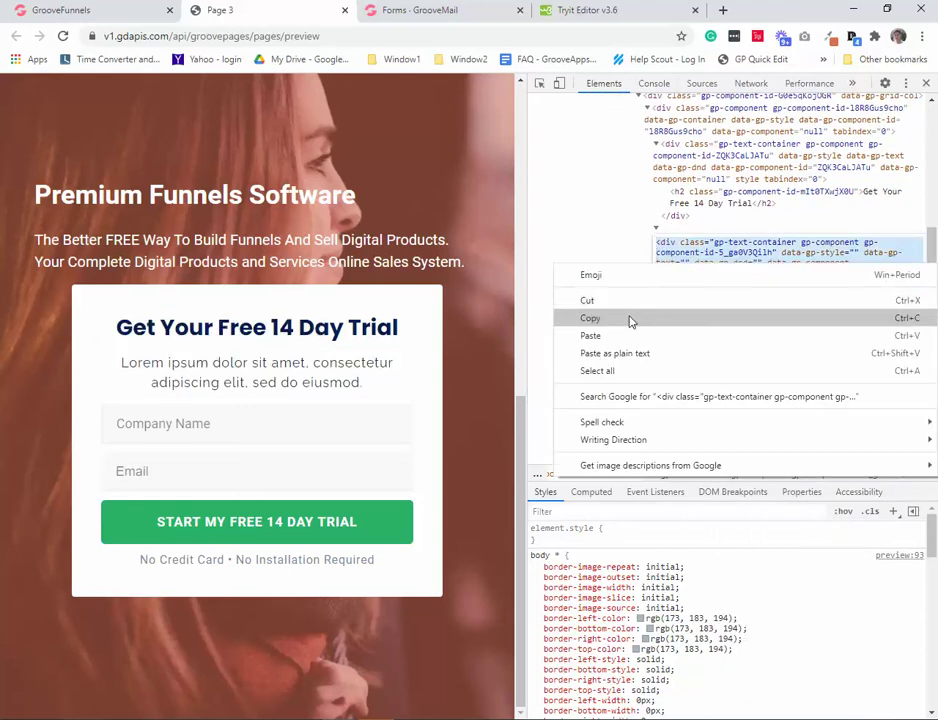
{"action": "left_click", "coordinate": [630, 320]}
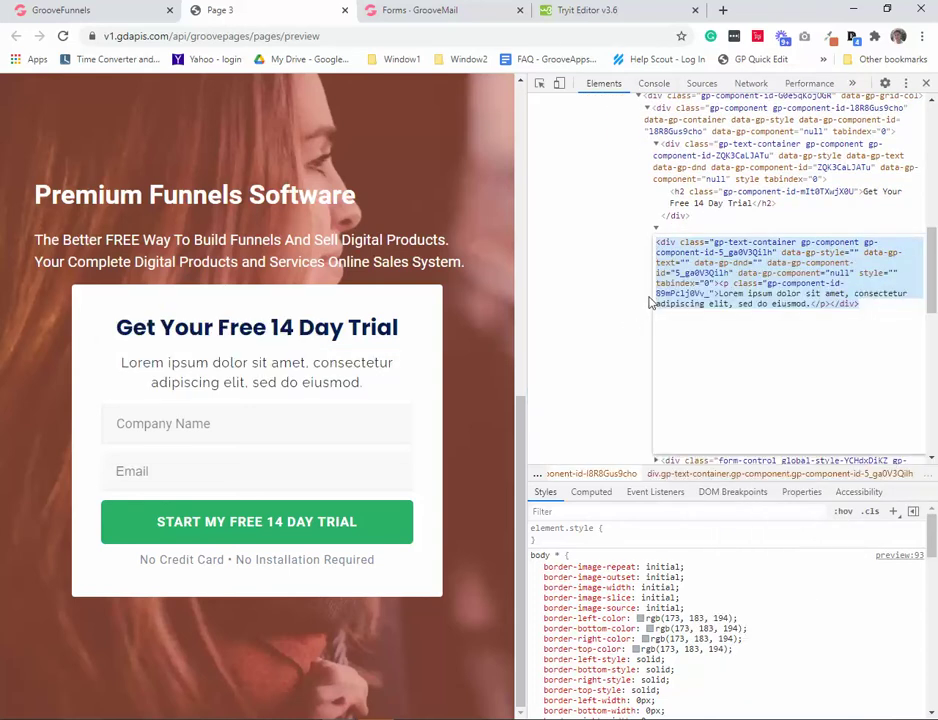
Paste the copied "Lorem ipsum" div between the h2 heading and the Company block in the W3Schools editor, set off by blank lines, and run the code
{"action": "left_click", "coordinate": [592, 10]}
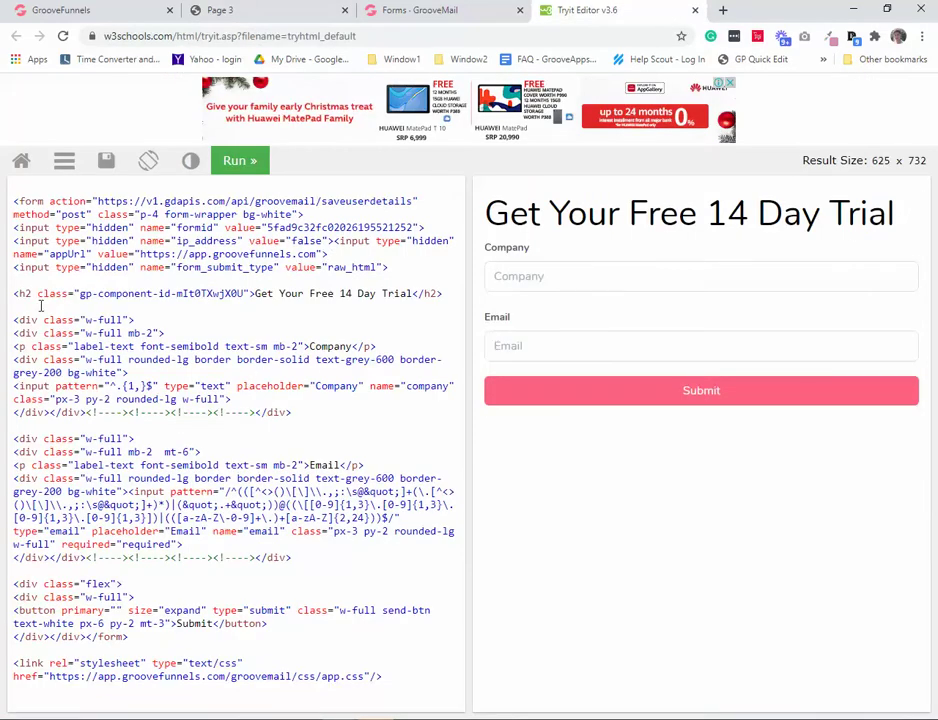
{"action": "key", "text": "Return"}
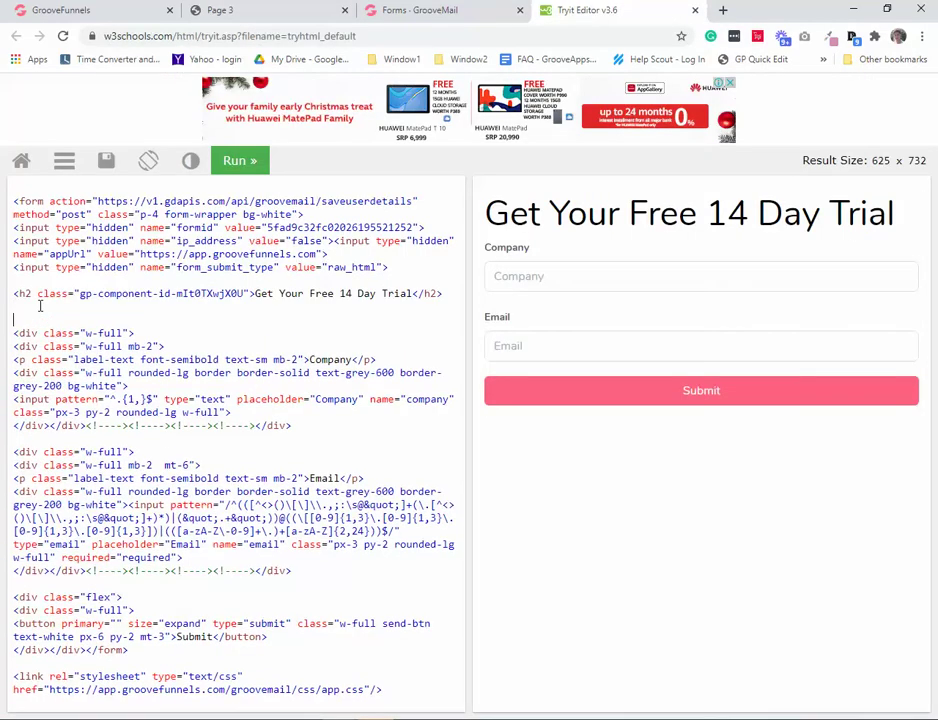
{"action": "key", "text": "Return"}
{"action": "key", "text": "Up"}
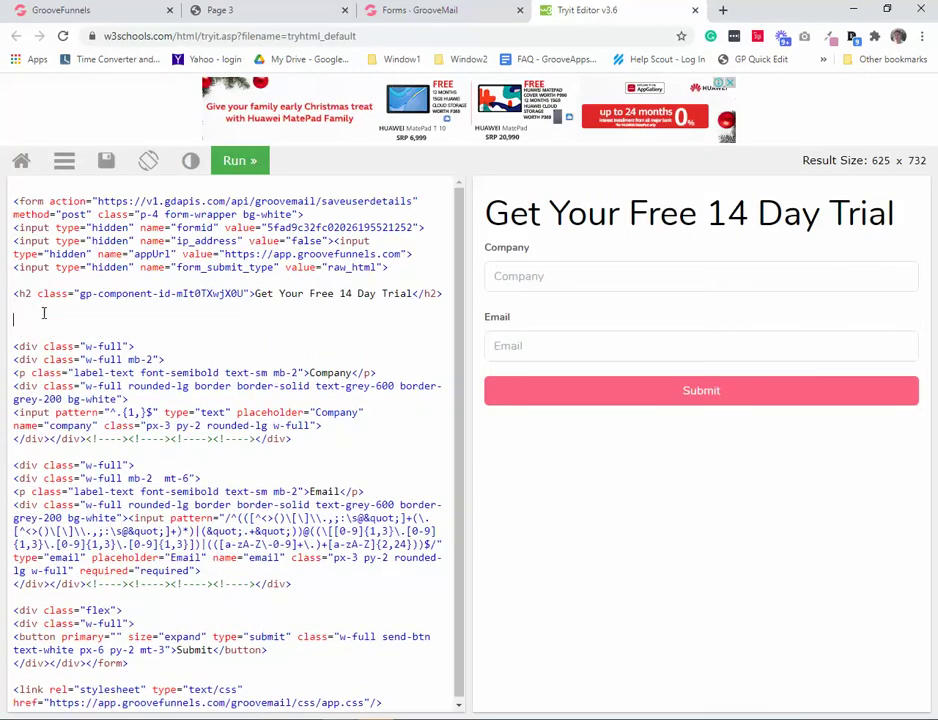
{"action": "key", "text": "ctrl+v"}
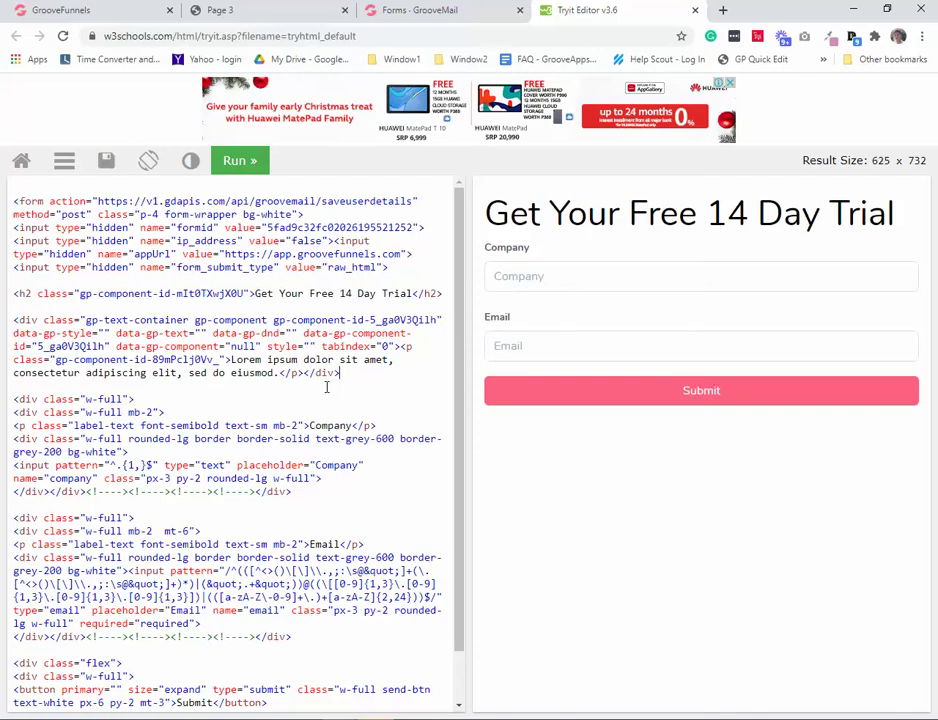
{"action": "left_click", "coordinate": [240, 163]}
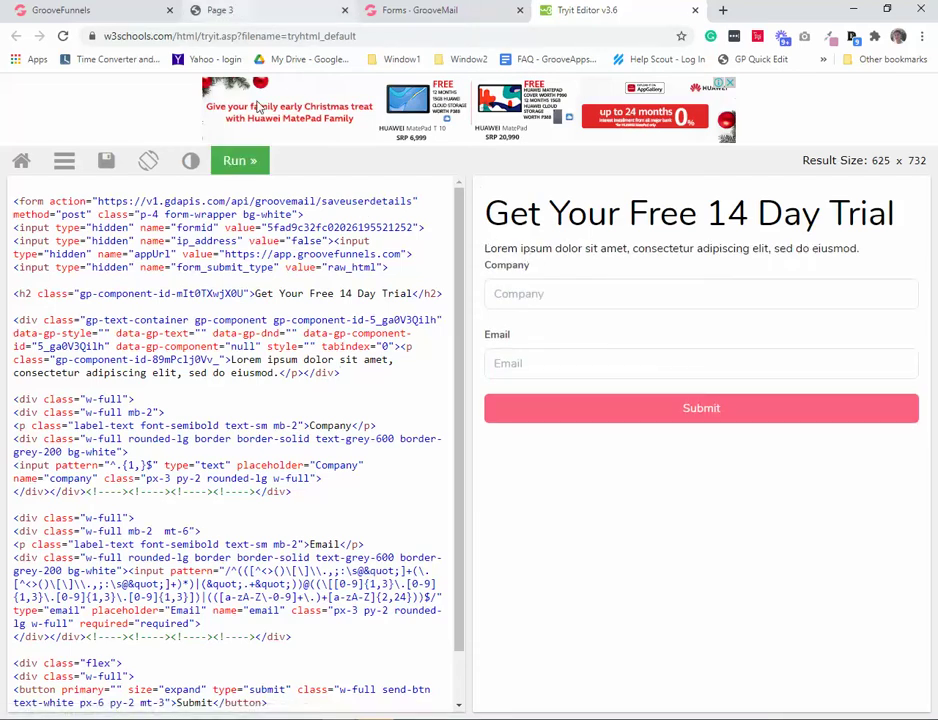
Inspect the "No Credit Card • No Installation Required" line on the Page 3 preview and select its parent gp-text-container div
{"action": "left_click", "coordinate": [220, 10]}
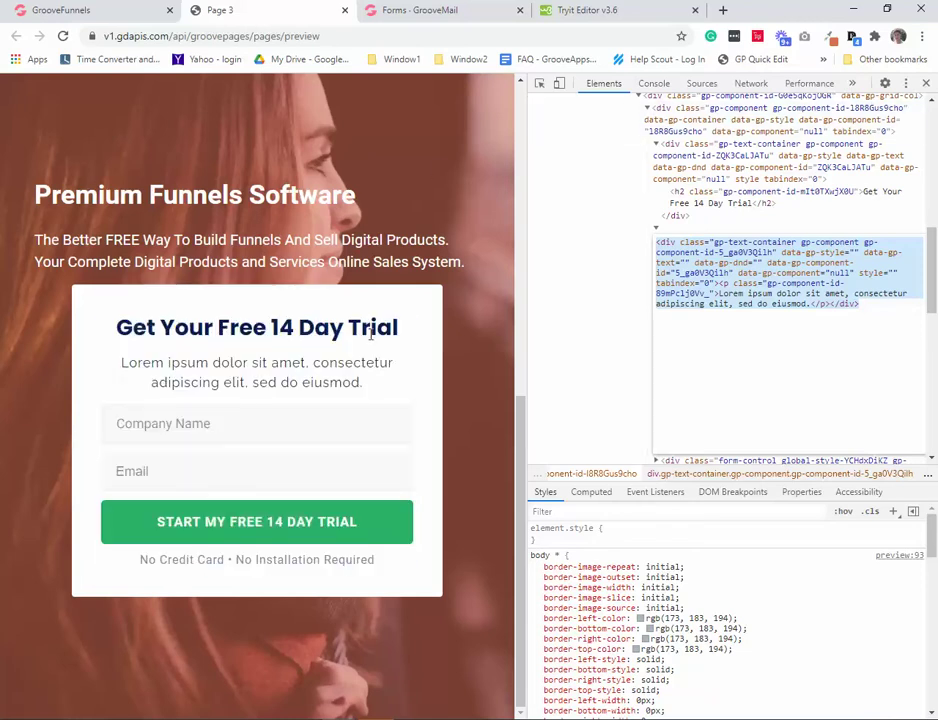
{"action": "left_click", "coordinate": [539, 84]}
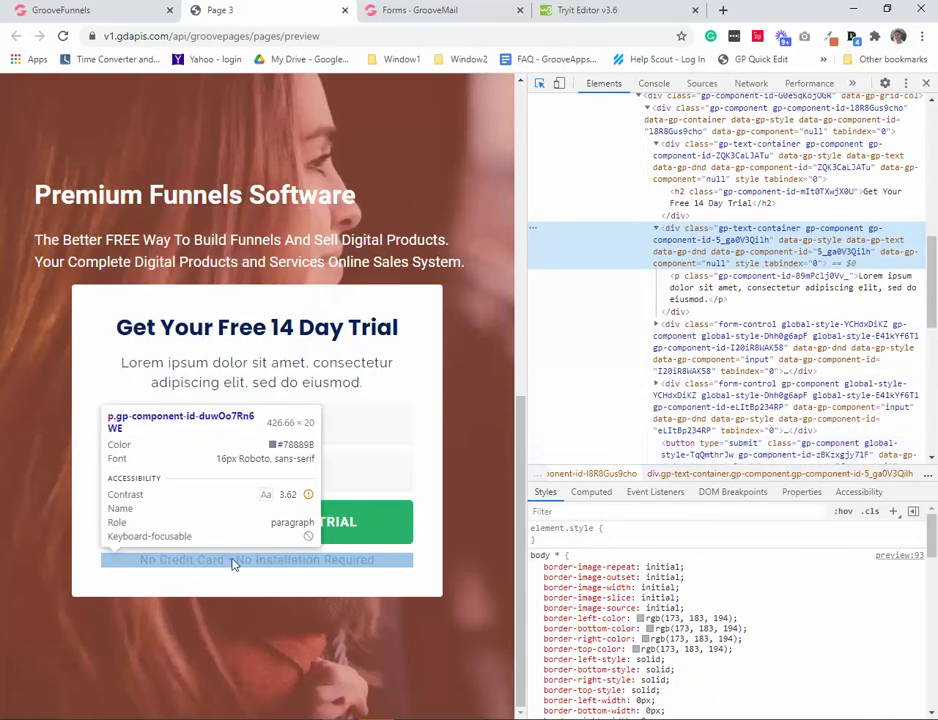
{"action": "left_click", "coordinate": [163, 566]}
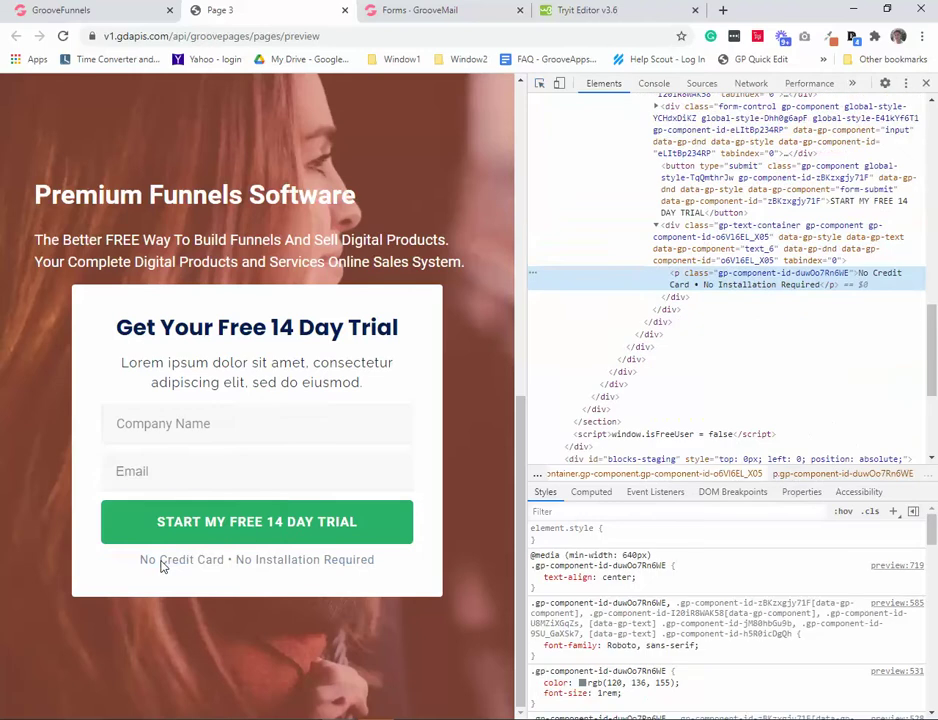
{"action": "left_click", "coordinate": [672, 232]}
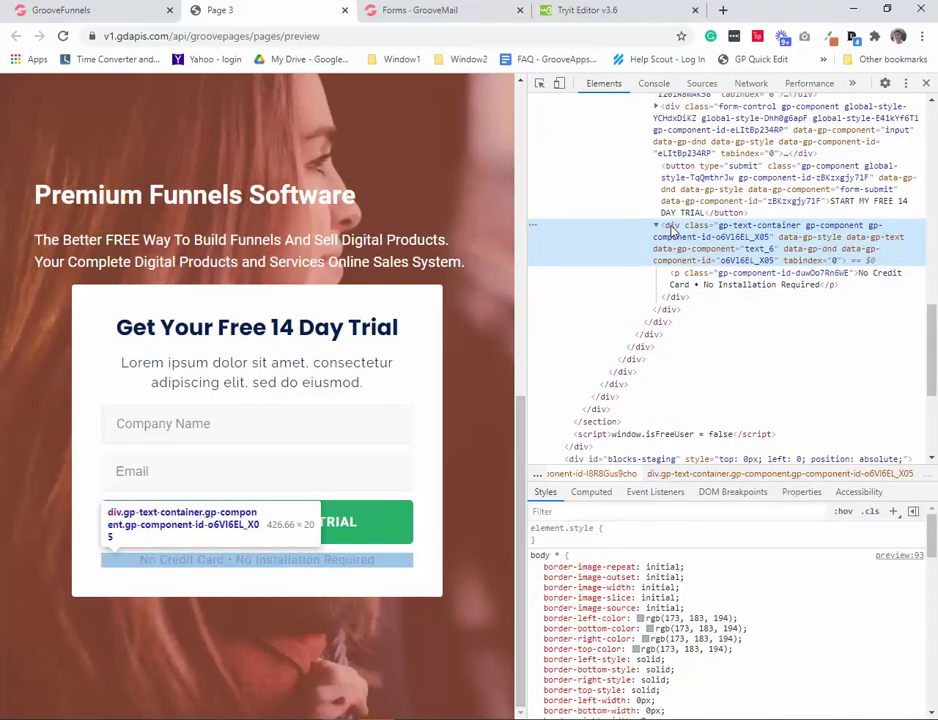
Open the "No Credit Card" container div for editing as HTML and copy its complete code
{"action": "right_click", "coordinate": [724, 242]}
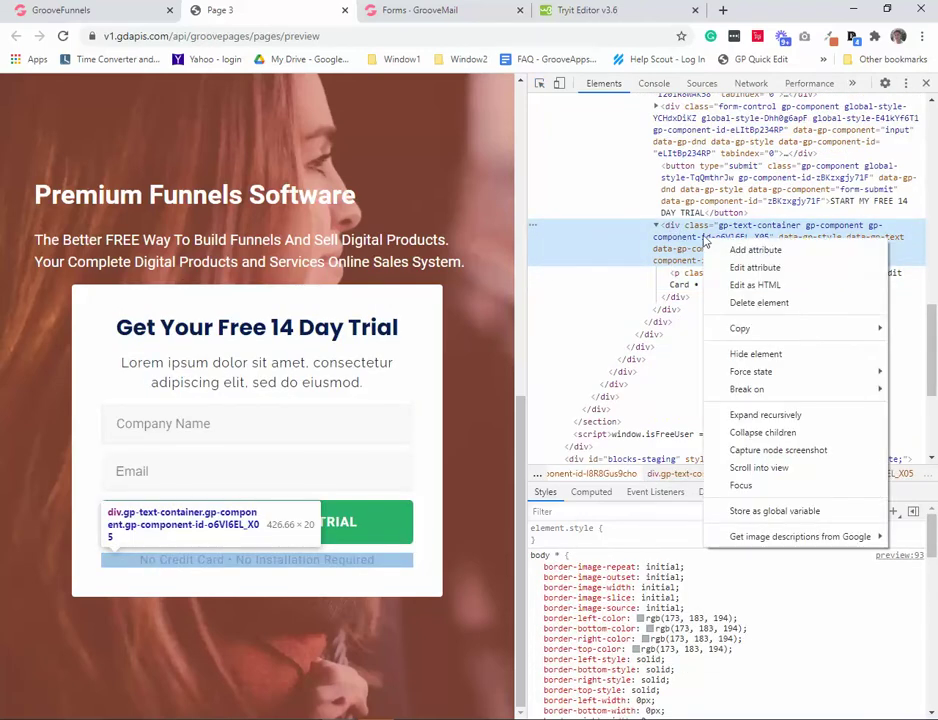
{"action": "left_click", "coordinate": [760, 287]}
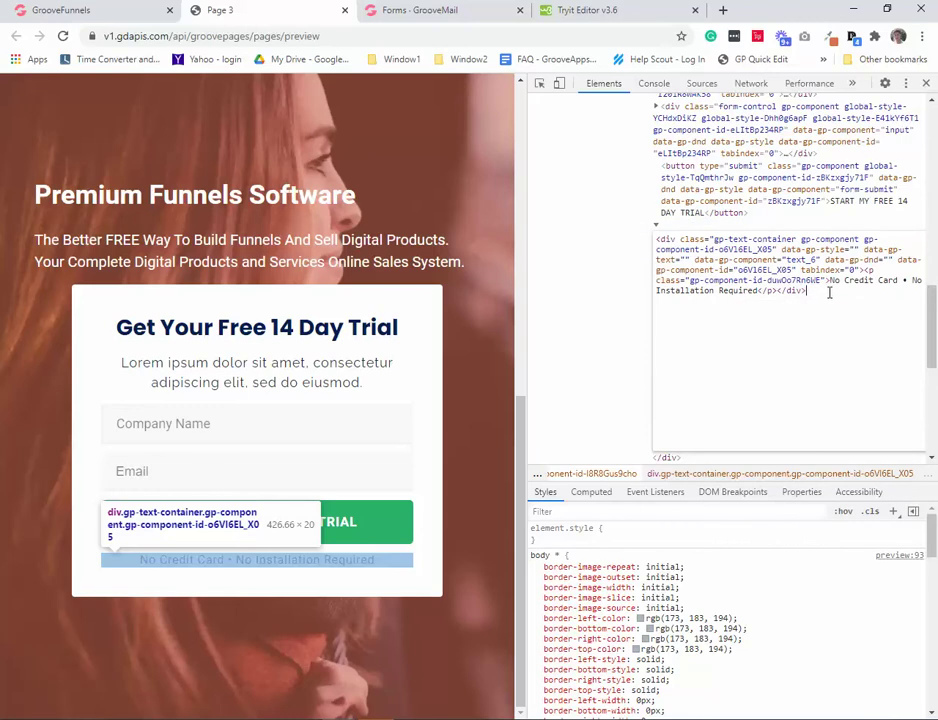
{"action": "left_click_drag", "start_coordinate": [829, 292], "coordinate": [656, 240]}
{"action": "right_click", "coordinate": [716, 260]}
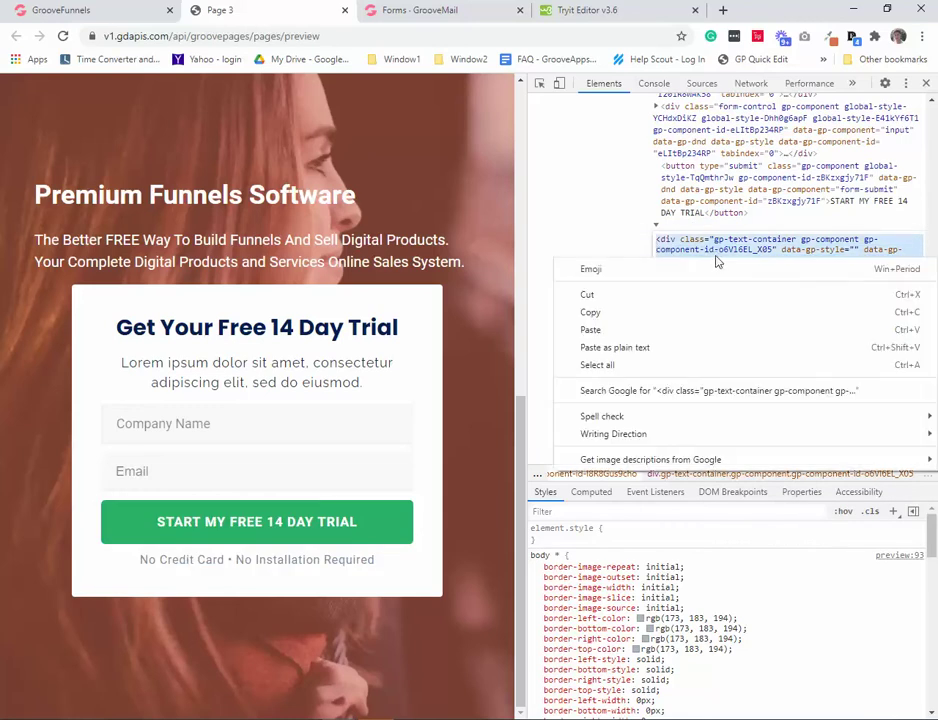
{"action": "left_click", "coordinate": [605, 312]}
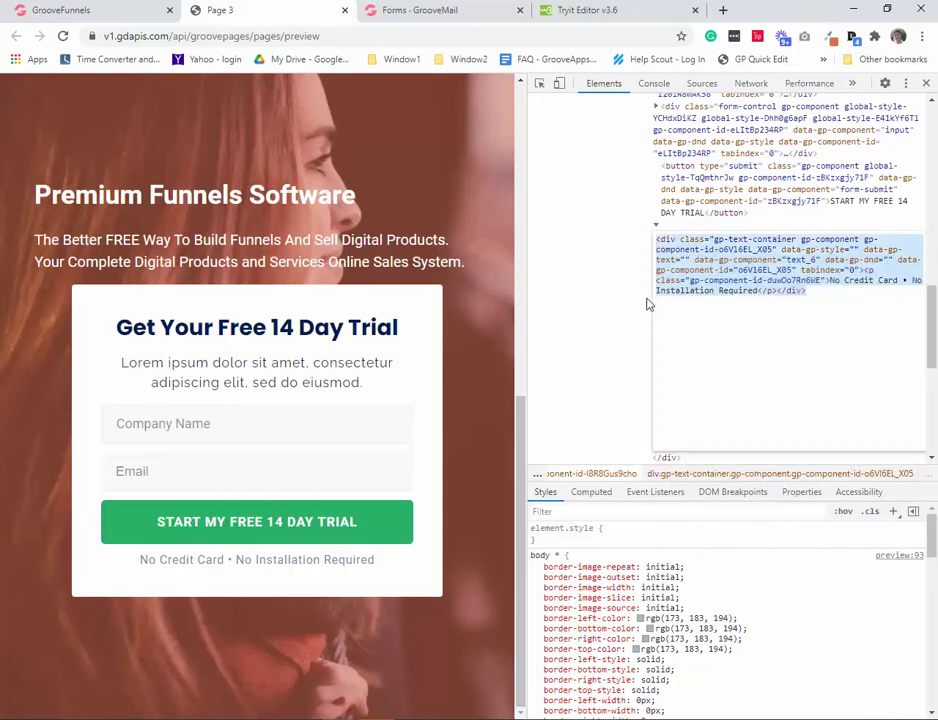
In the W3Schools editor, move the closing form tag onto its own line below the Submit block, leaving blank lines between them
{"action": "left_click", "coordinate": [588, 10]}
{"action": "scroll", "coordinate": [160, 432], "scroll_direction": "down", "scroll_amount": 2}
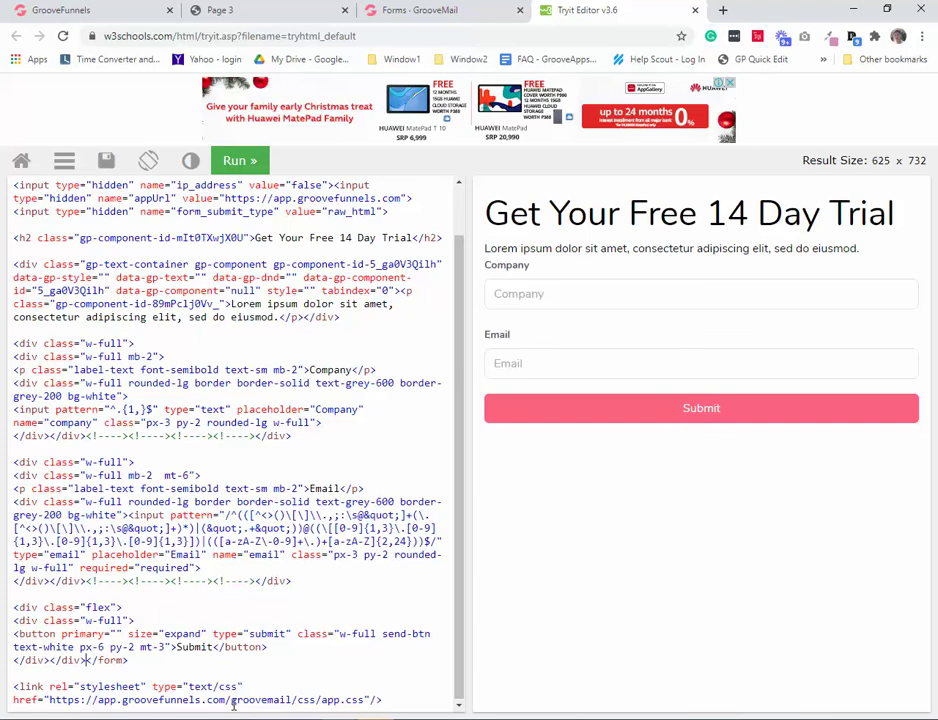
{"action": "key", "text": "Return"}
{"action": "key", "text": "Return"}
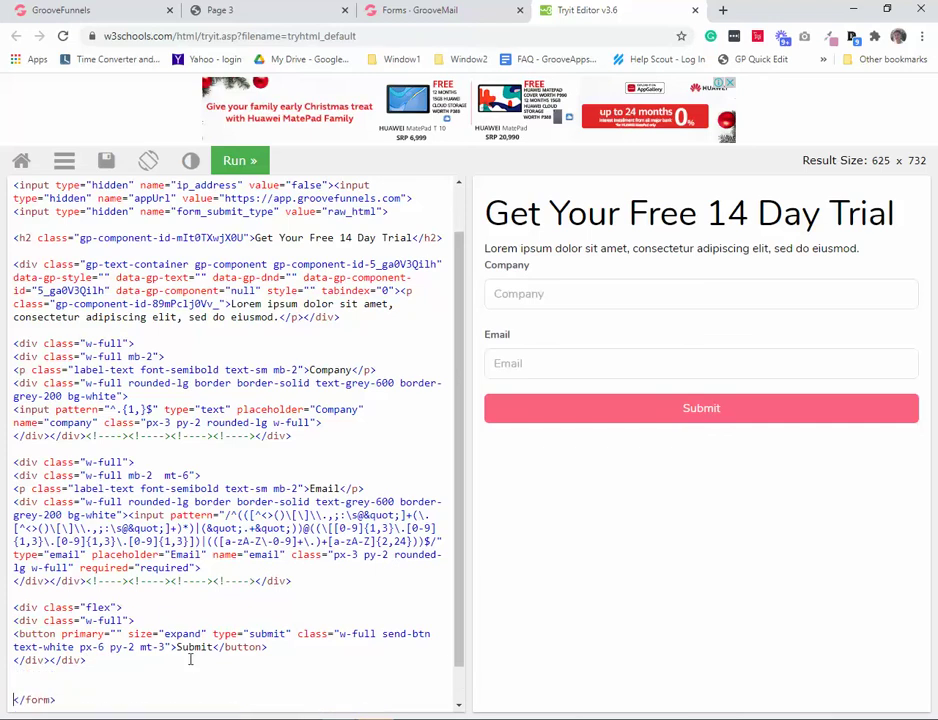
{"action": "scroll", "coordinate": [136, 655], "scroll_direction": "down", "scroll_amount": 1}
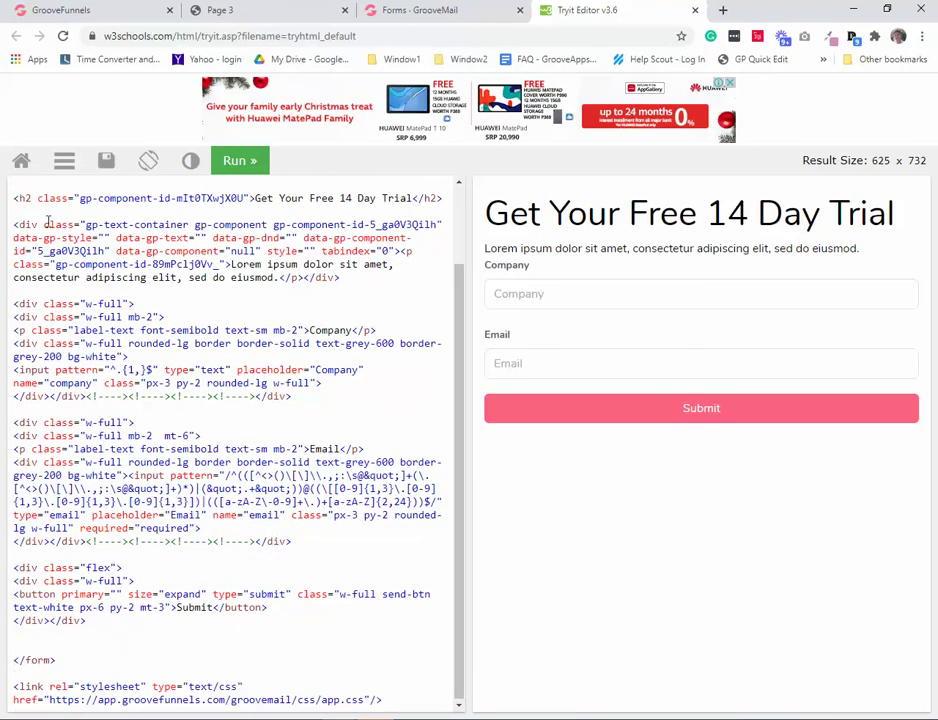
Paste the copied "No Credit Card" div between the Submit block and the closing form tag, with blank lines around it, and run the code
{"action": "scroll", "coordinate": [21, 201], "scroll_direction": "up", "scroll_amount": 2}
{"action": "scroll", "coordinate": [107, 478], "scroll_direction": "down", "scroll_amount": 2}
{"action": "key", "text": "Return"}
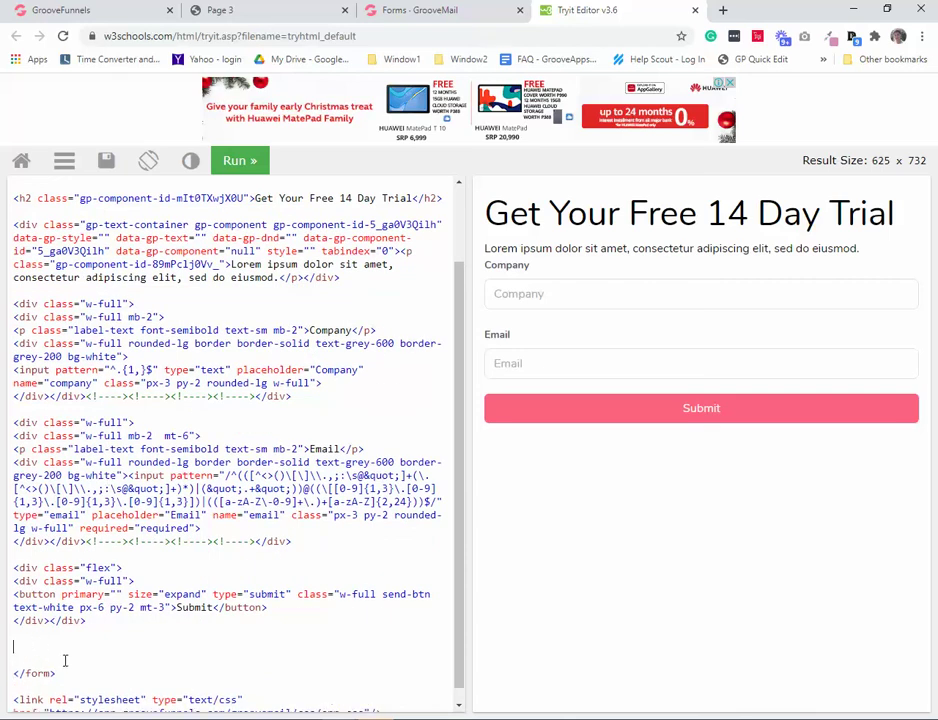
{"action": "key", "text": "ctrl+v"}
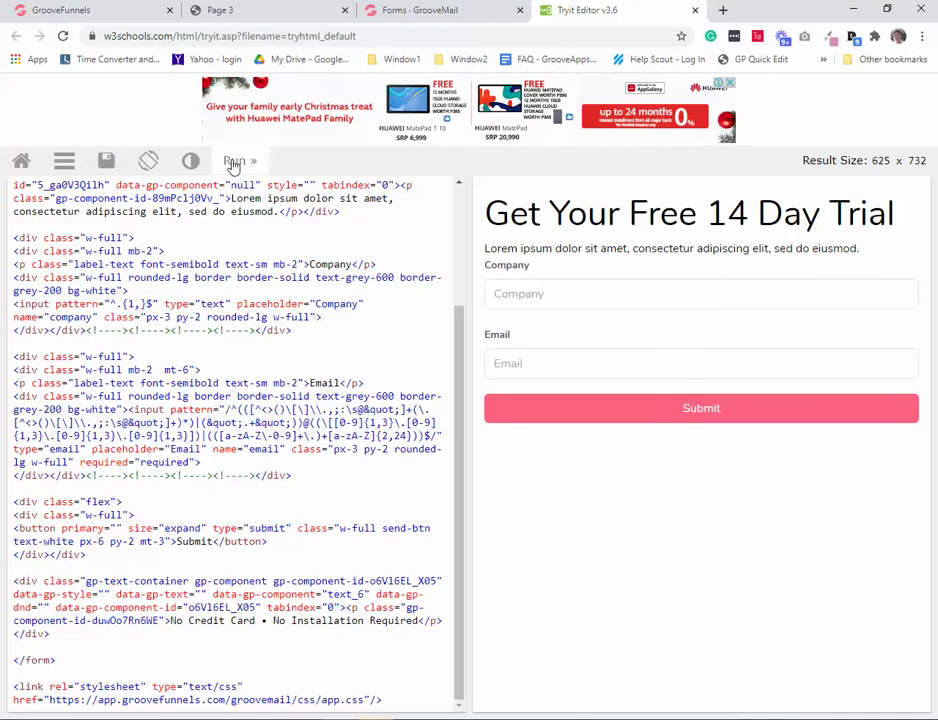
{"action": "left_click", "coordinate": [234, 161]}
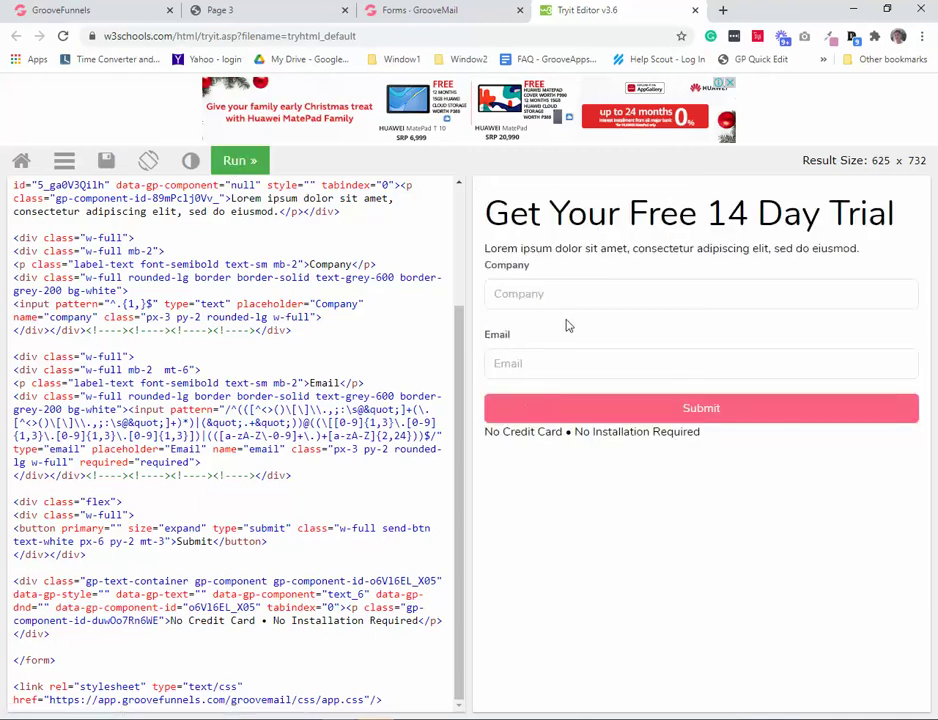
Compare the W3Schools form with the Page 3 preview and examine the "Get Your Free 14 Day Trial" heading's font and colour in the developer tools
{"action": "left_click", "coordinate": [231, 10]}
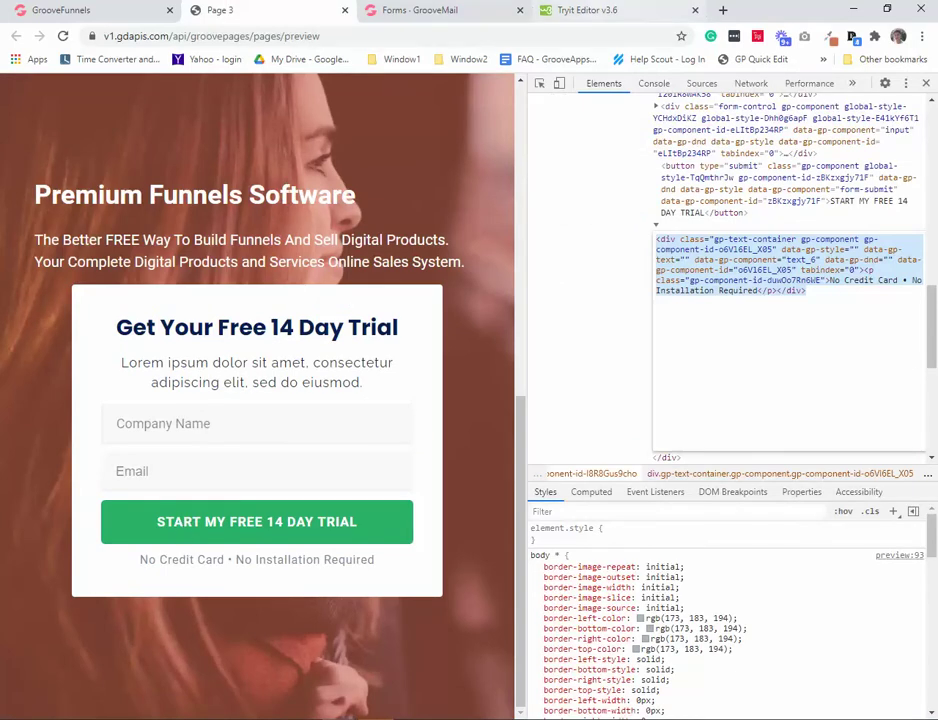
{"action": "left_click", "coordinate": [590, 10]}
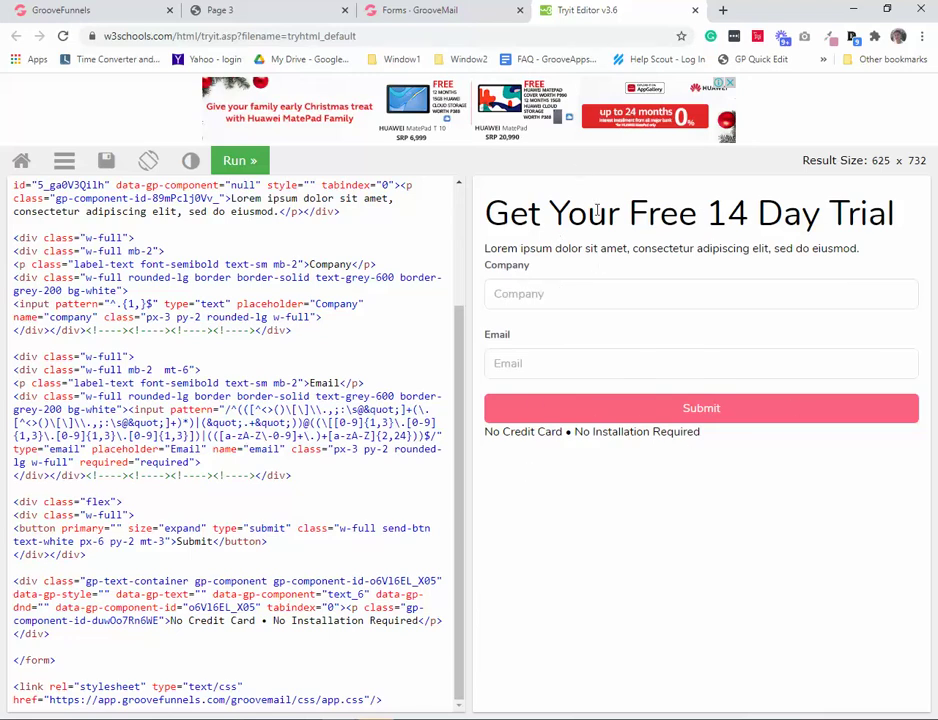
{"action": "left_click", "coordinate": [230, 8]}
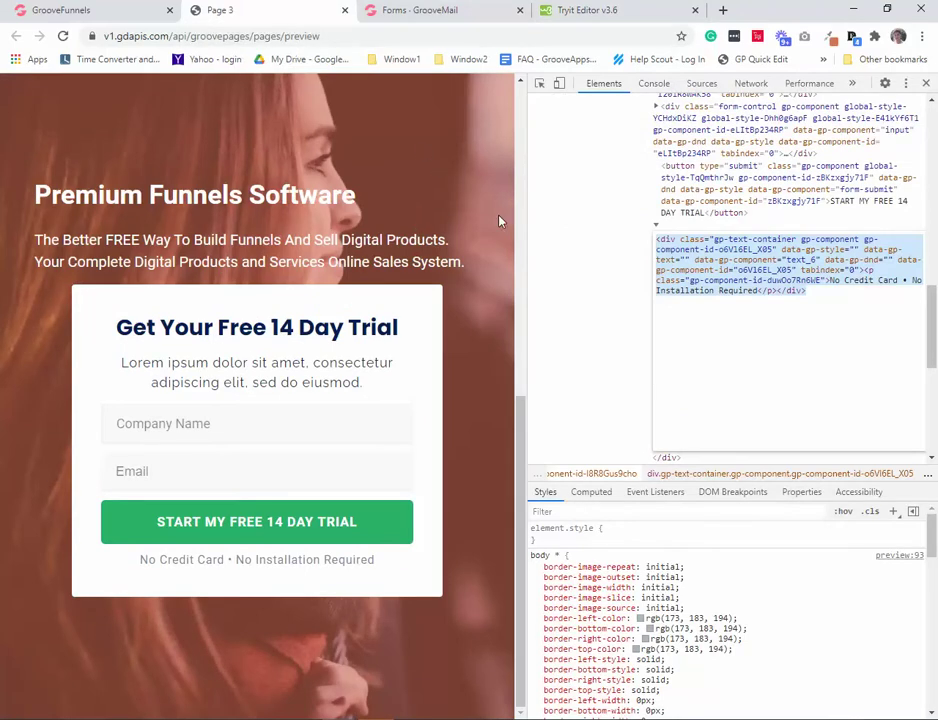
{"action": "left_click", "coordinate": [539, 83]}
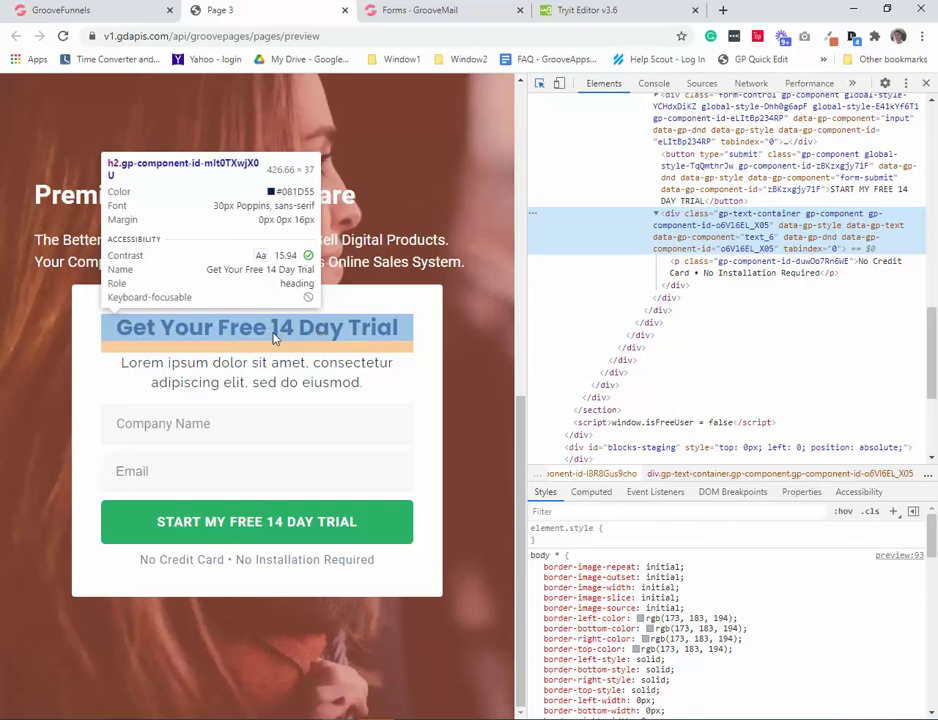
Review the "Get Your Free 14 Day Trial" heading's text design settings in the GroovePages builder, and return to the W3Schools editor
{"action": "left_click", "coordinate": [97, 9]}
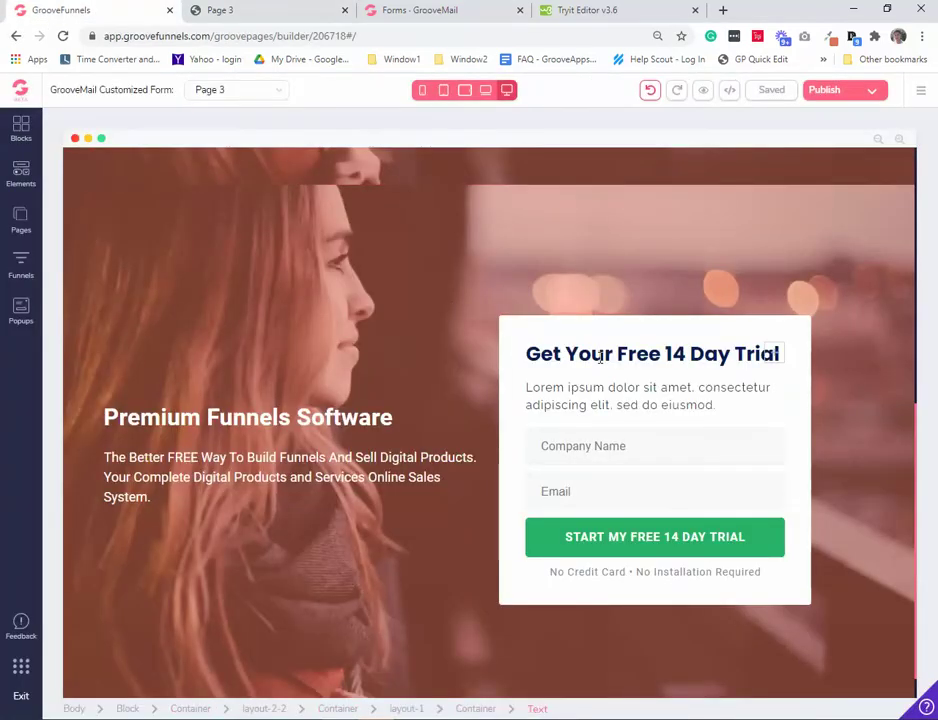
{"action": "left_click", "coordinate": [601, 357]}
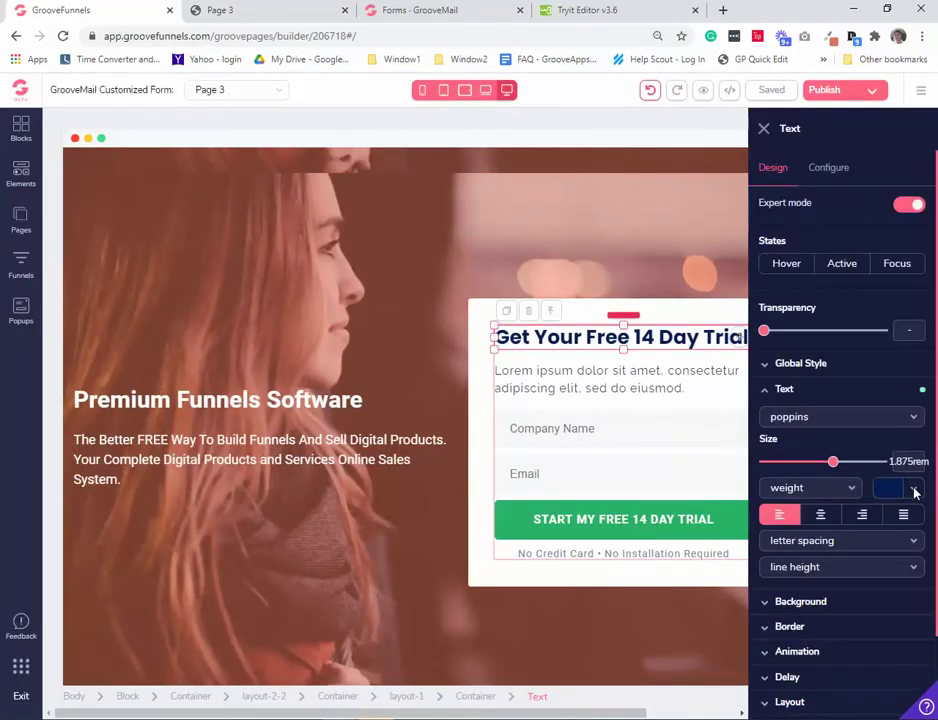
{"action": "key", "text": "ctrl+Tab"}
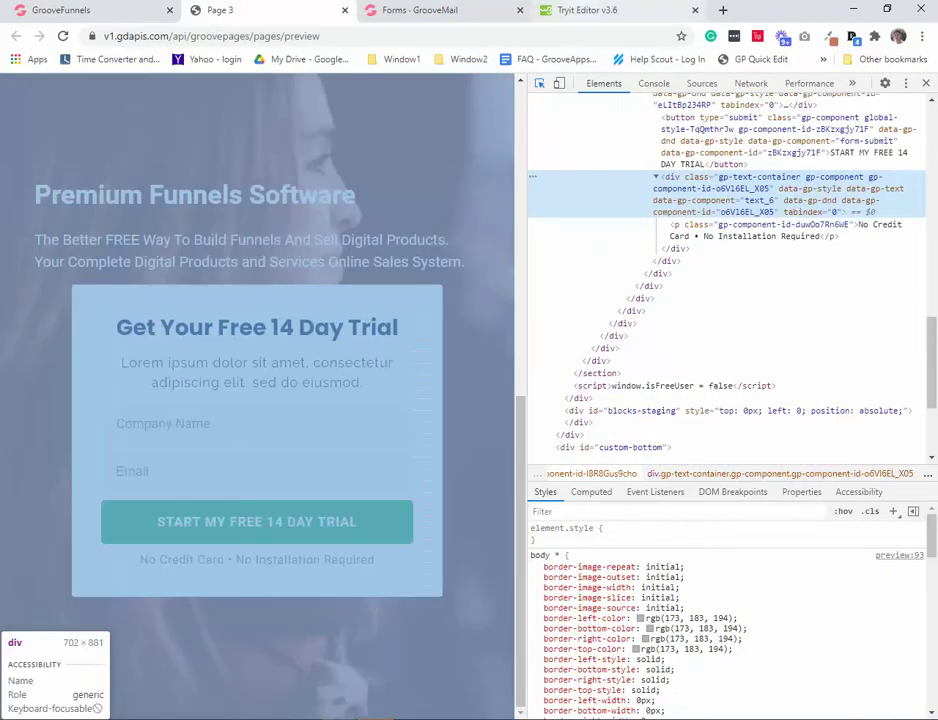
{"action": "left_click", "coordinate": [587, 10]}
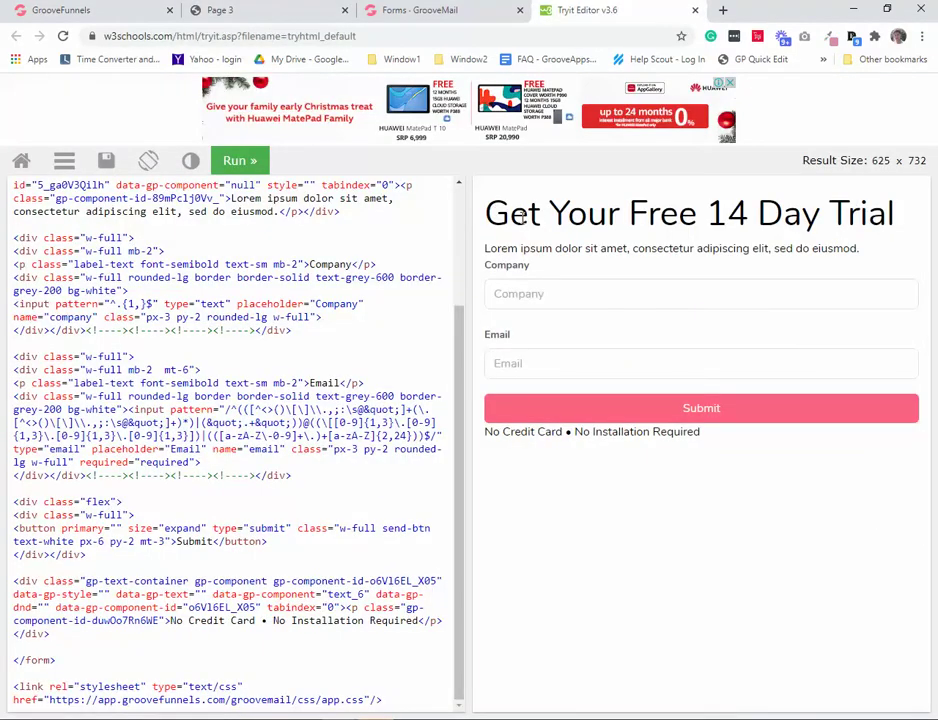
Compare the W3Schools form's "Get Your Free 14 Day Trial" heading with the Page 3 preview and its text settings in the GroovePages builder
{"action": "left_click_drag", "start_coordinate": [911, 222], "coordinate": [492, 205]}
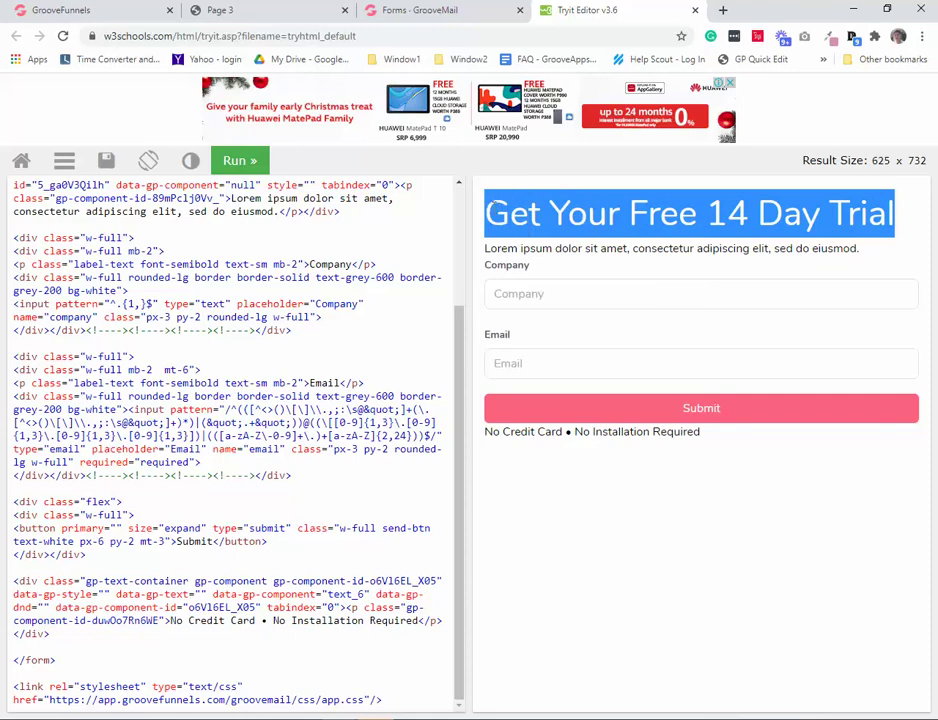
{"action": "left_click", "coordinate": [222, 10]}
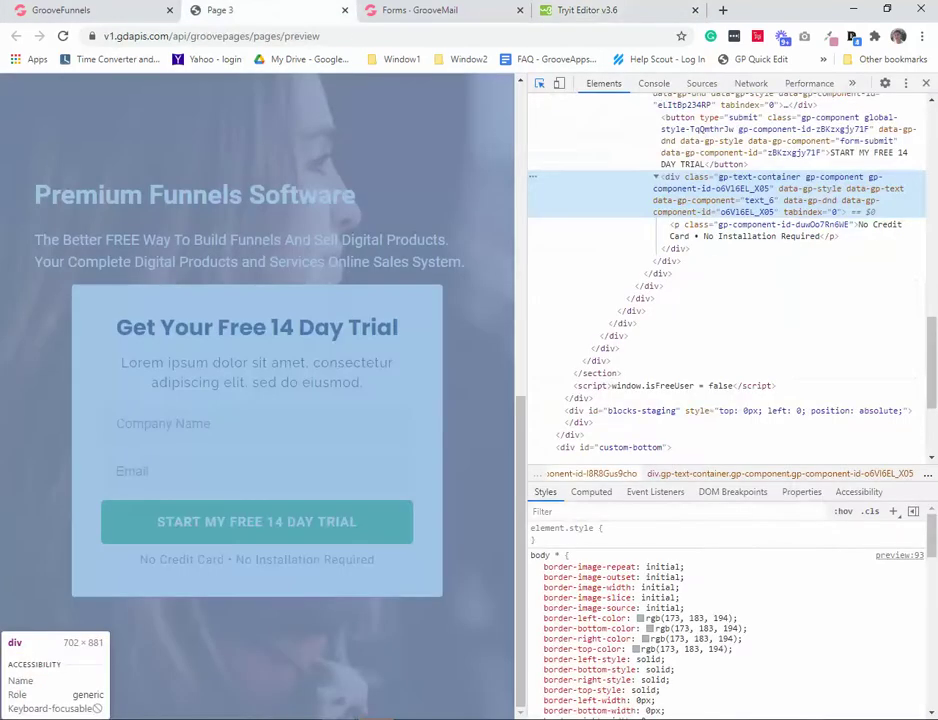
{"action": "left_click", "coordinate": [110, 11]}
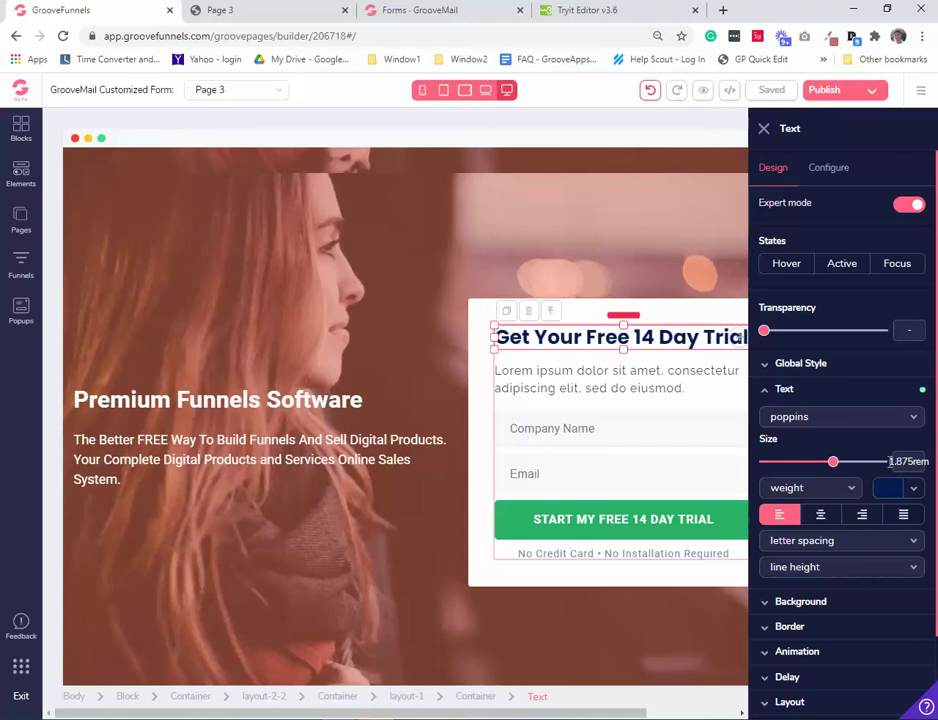
{"action": "key", "text": "ctrl+4"}
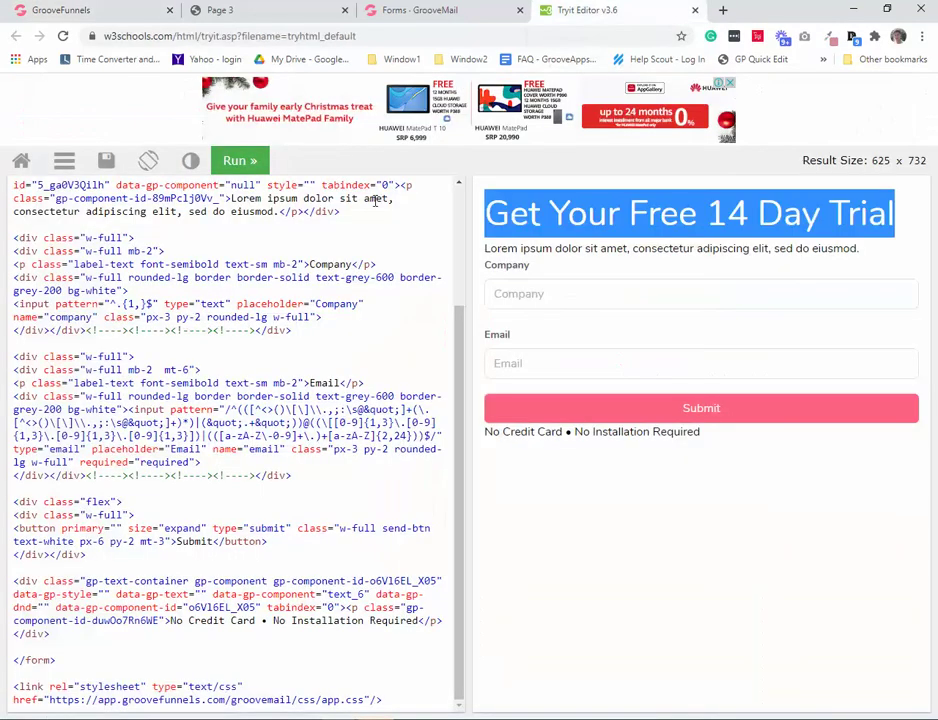
In the W3Schools editor, add an empty style attribute to the h2 tag of the "Get Your Free 14 Day Trial" heading
{"action": "scroll", "coordinate": [130, 256], "scroll_direction": "up", "scroll_amount": 3}
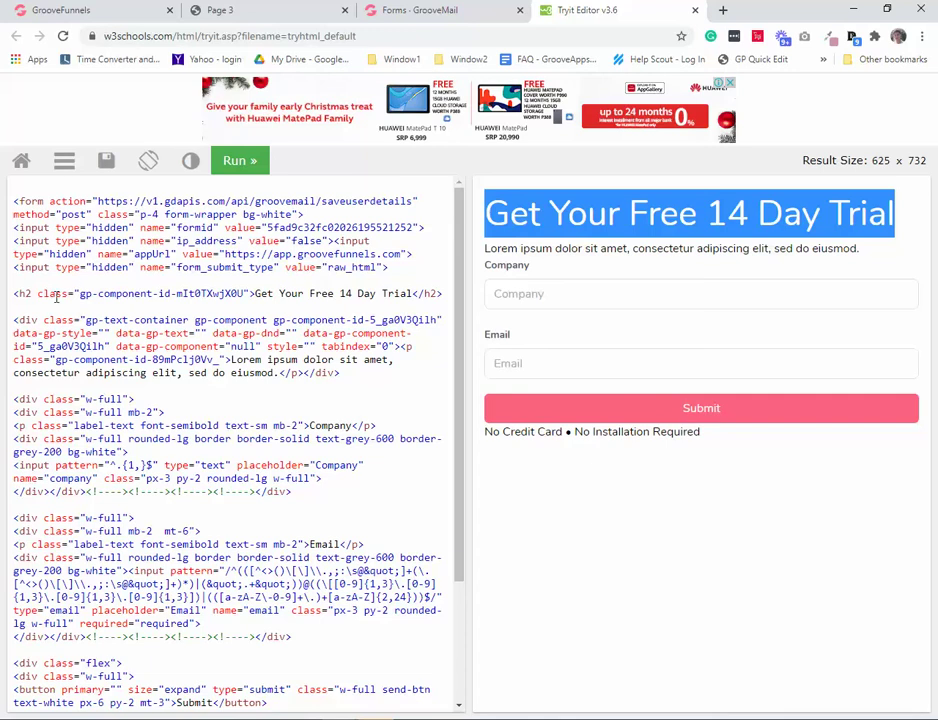
{"action": "left_click", "coordinate": [250, 293]}
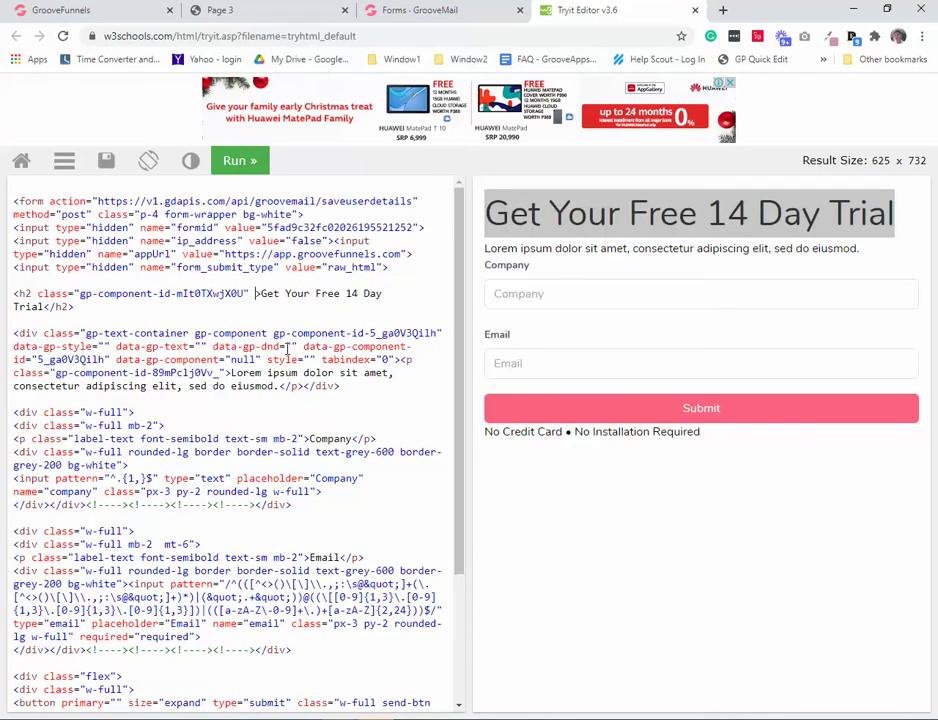
{"action": "type", "text": "style"}
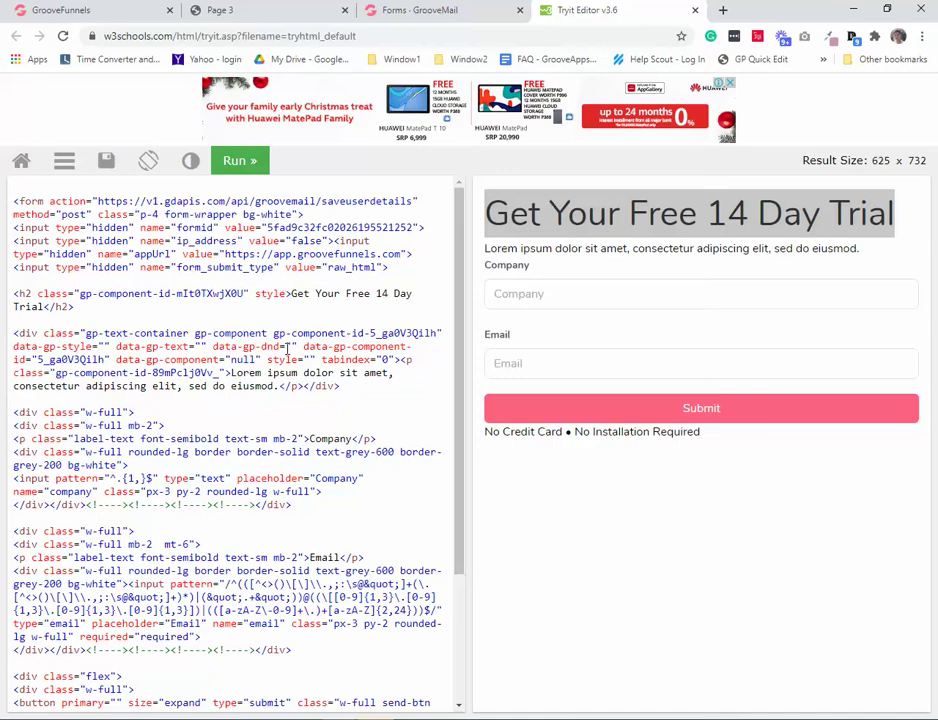
{"action": "type", "text": "=\"\""}
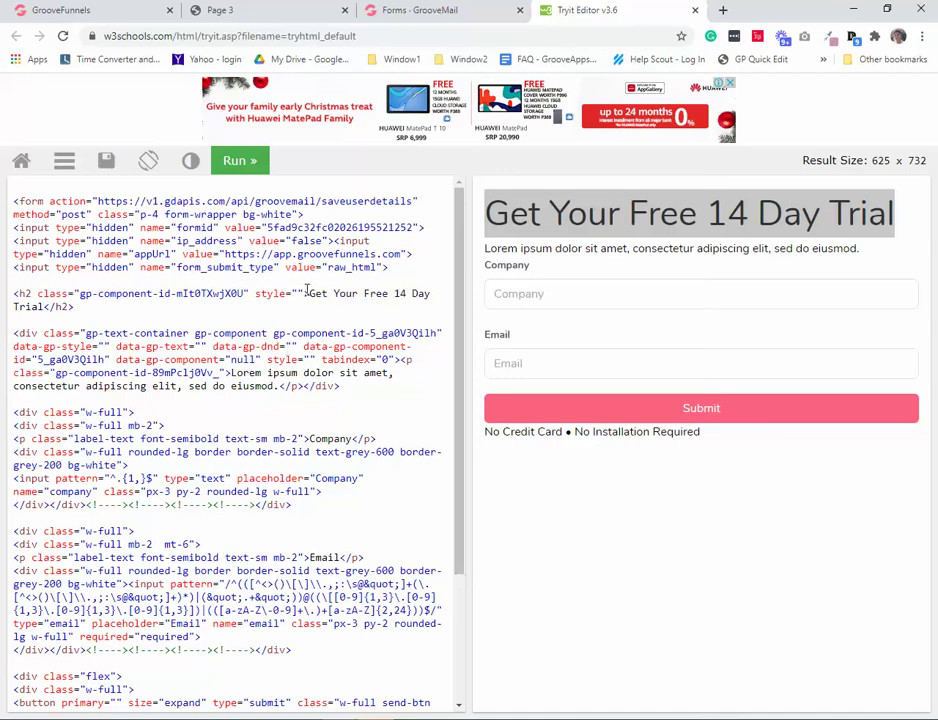
{"action": "left_click_drag", "start_coordinate": [304, 293], "coordinate": [256, 294]}
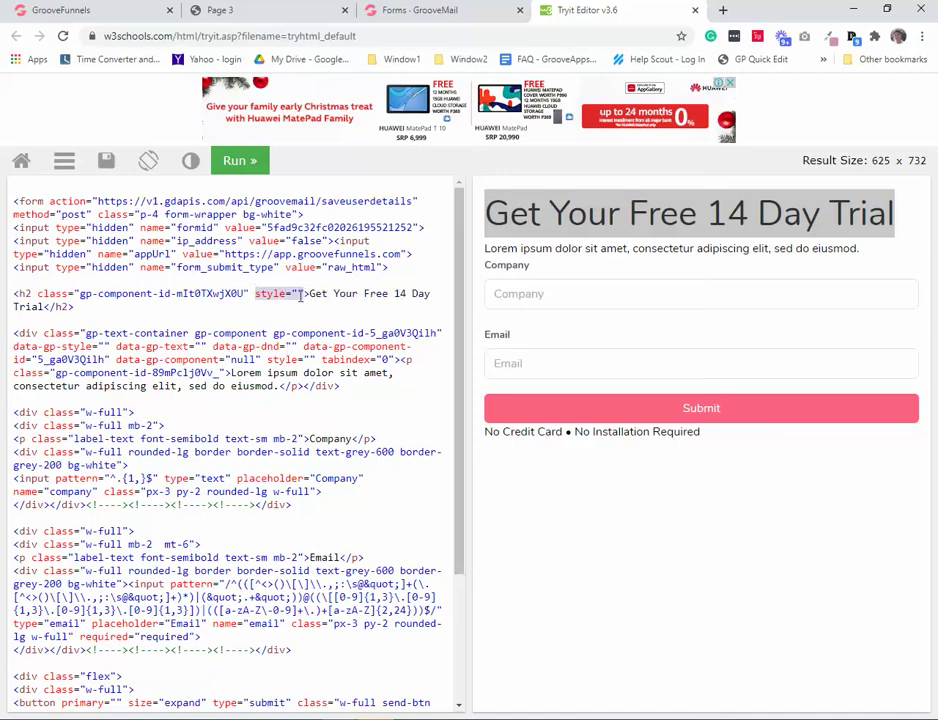
{"action": "left_click", "coordinate": [297, 293]}
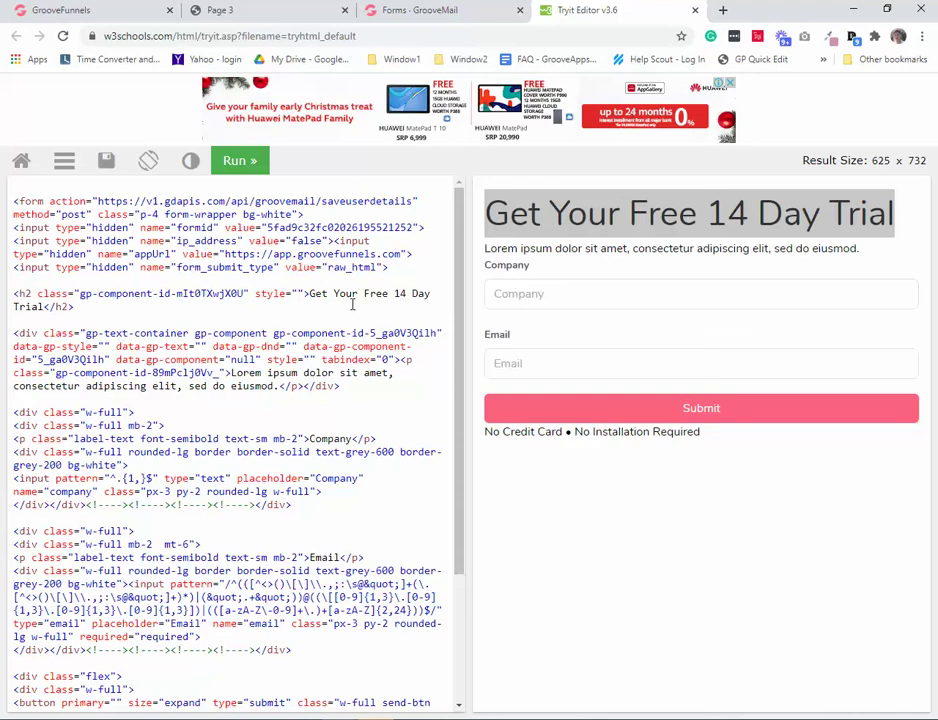
Set the h2 heading's inline style to font-family:poppins,sans-serif; and run the code
{"action": "type", "text": "font"}
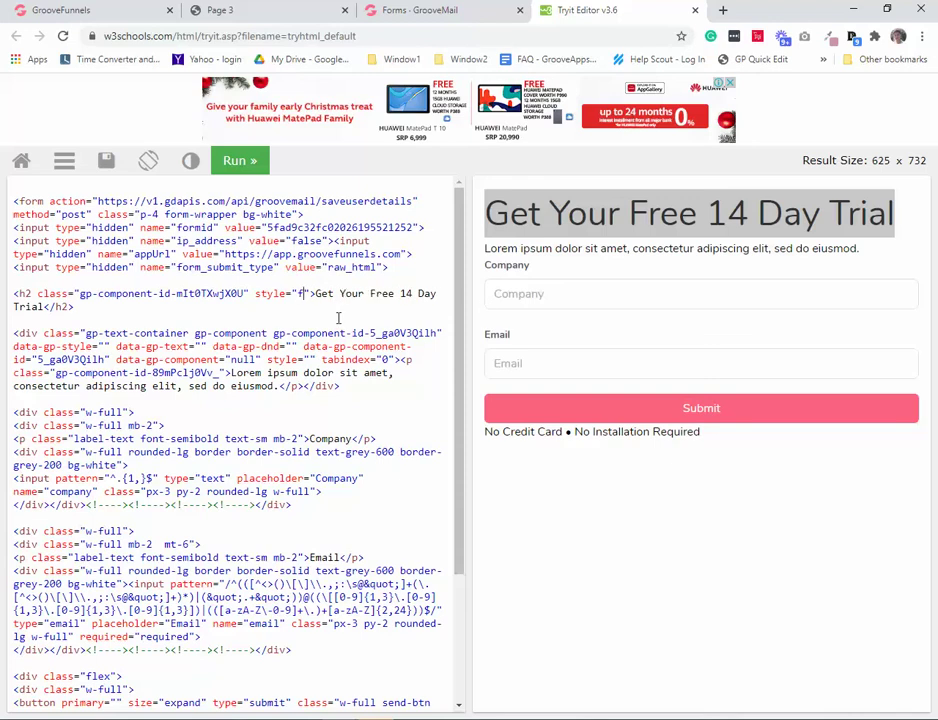
{"action": "type", "text": "-family"}
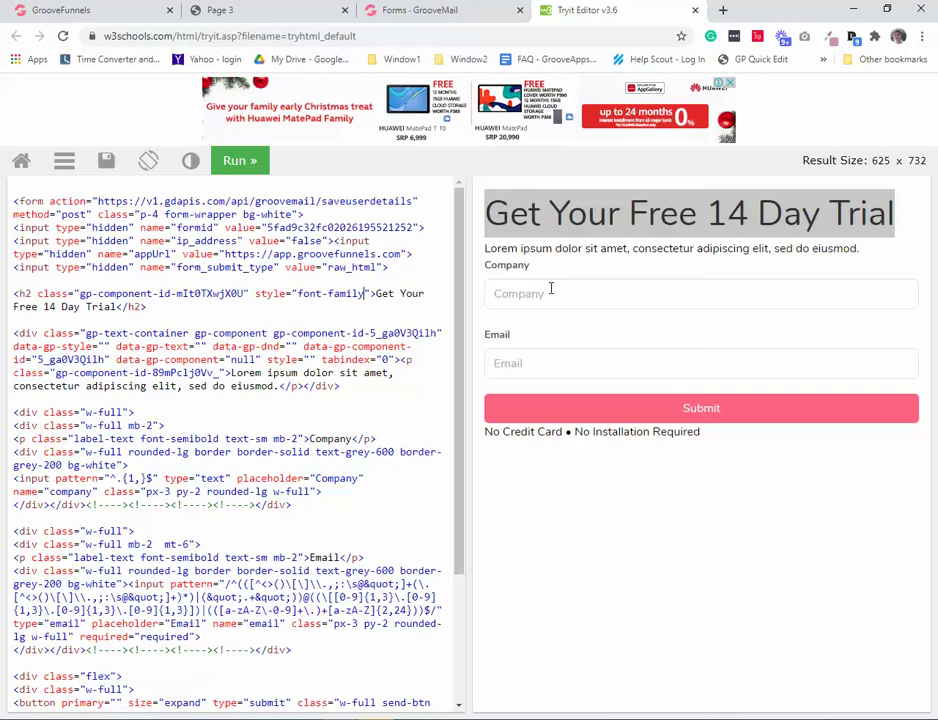
{"action": "type", "text": ":"}
{"action": "type", "text": "poppin"}
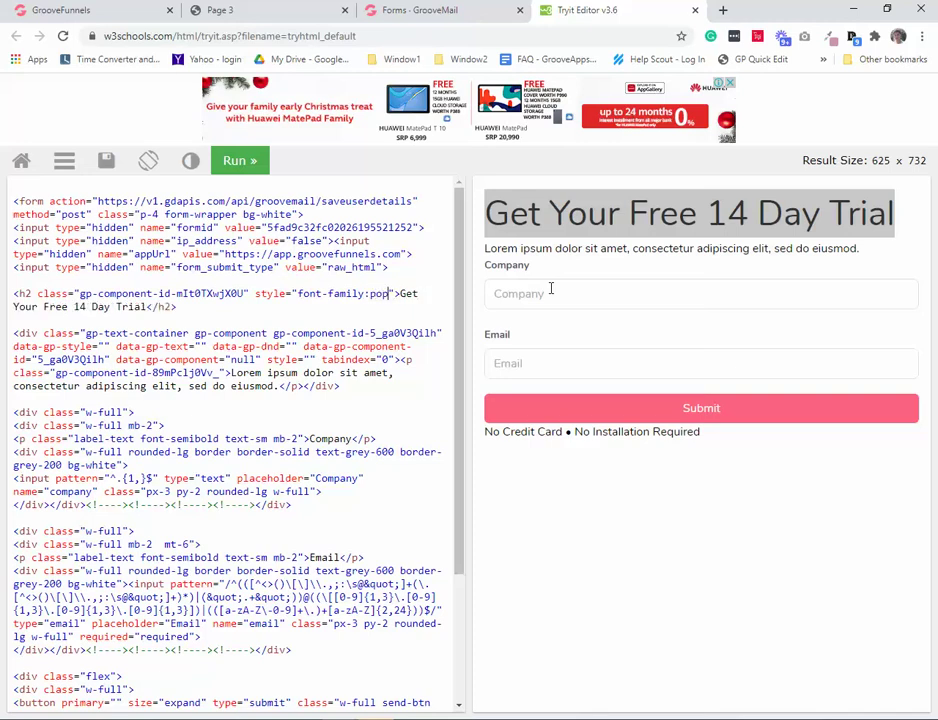
{"action": "type", "text": "s,"}
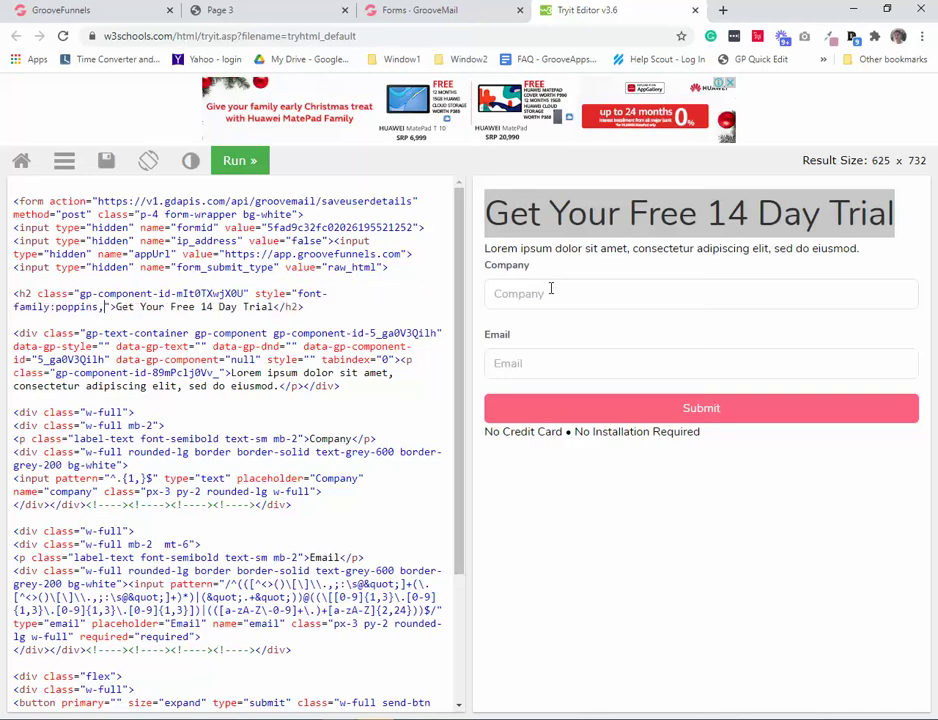
{"action": "type", "text": "sans-se"}
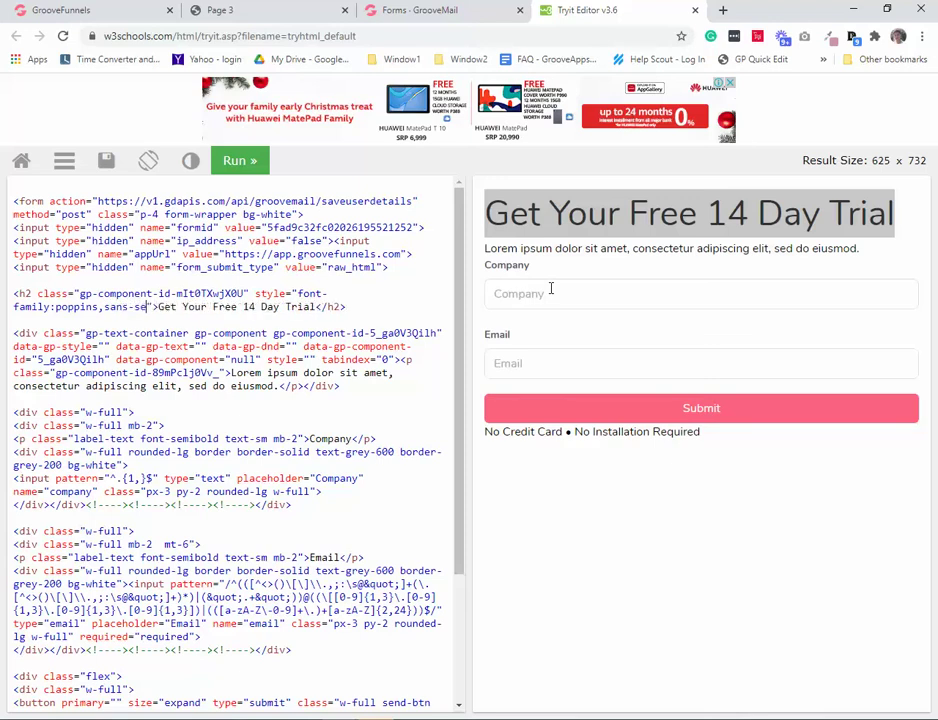
{"action": "type", "text": "rif"}
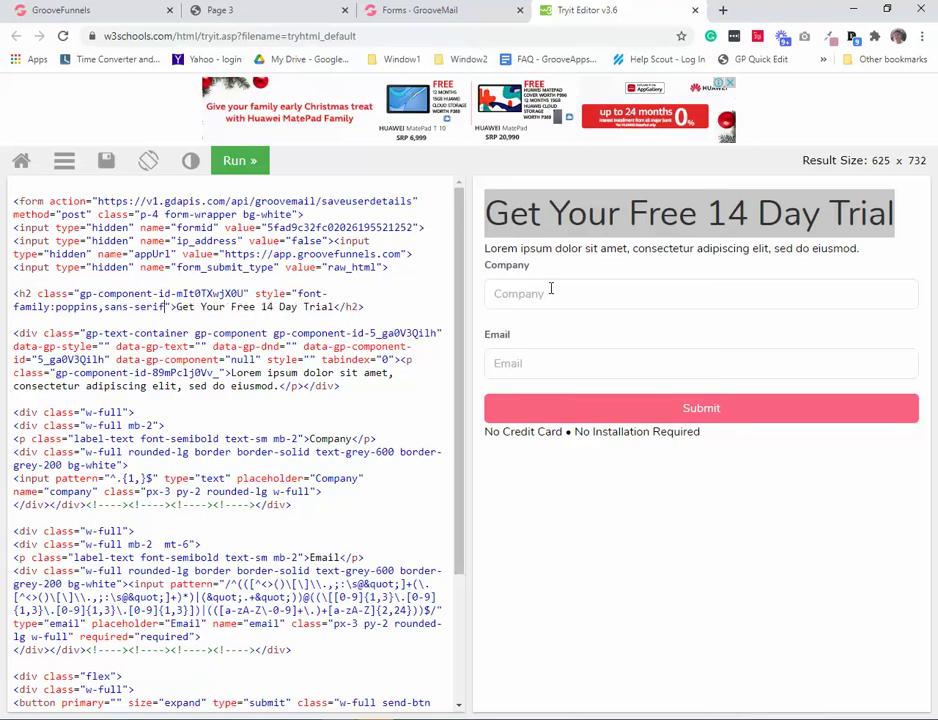
{"action": "type", "text": ";"}
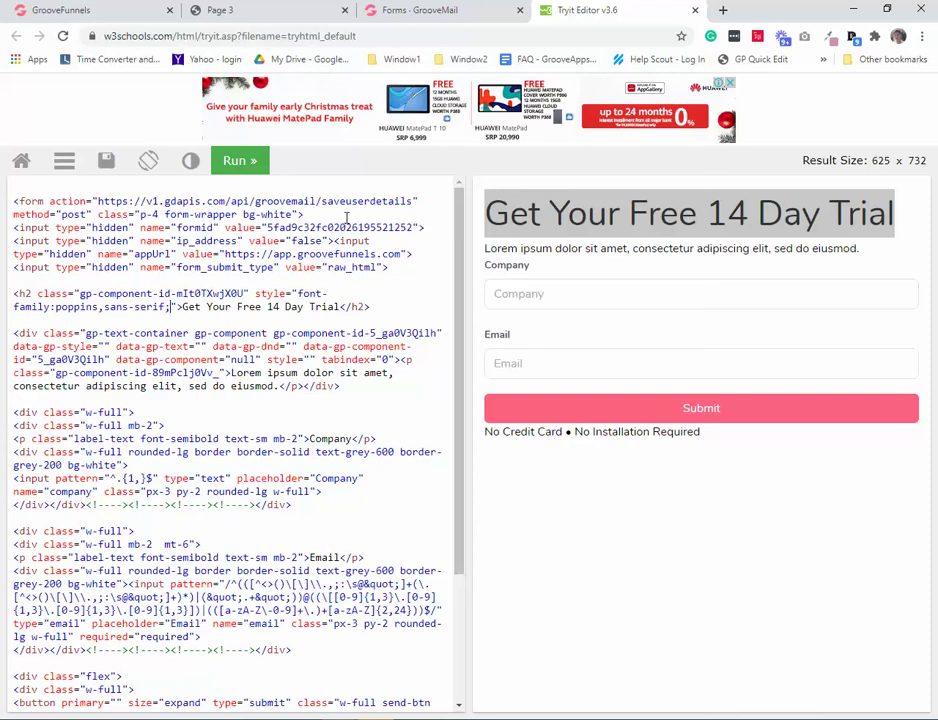
{"action": "left_click", "coordinate": [238, 166]}
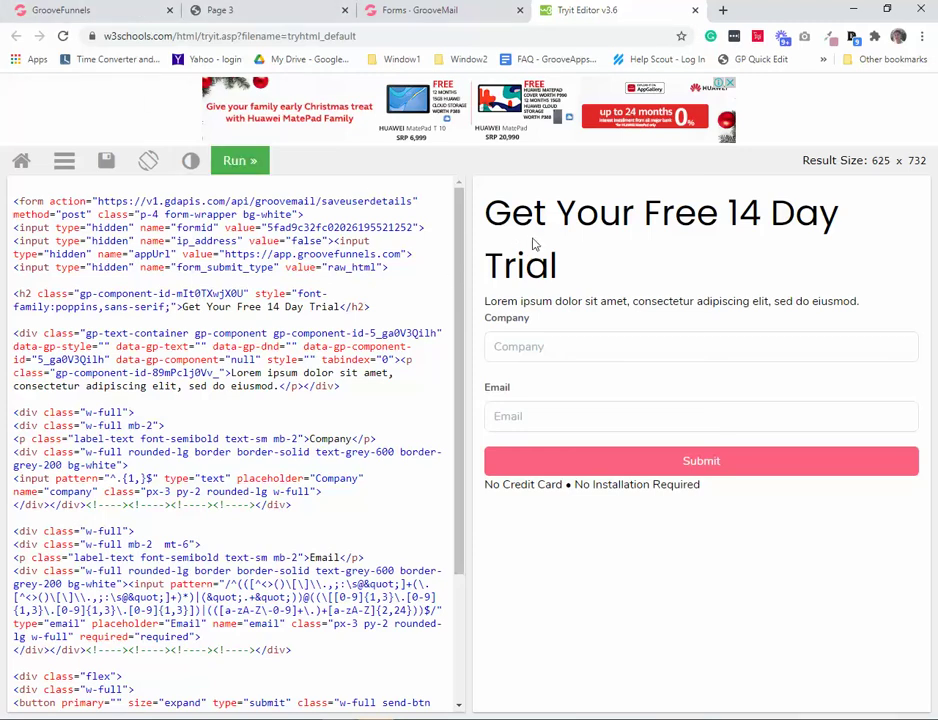
In the GroovePages builder, copy the hex text colour of the "Get Your Free 14 Day Trial" heading and close the colour picker
{"action": "left_click", "coordinate": [60, 10]}
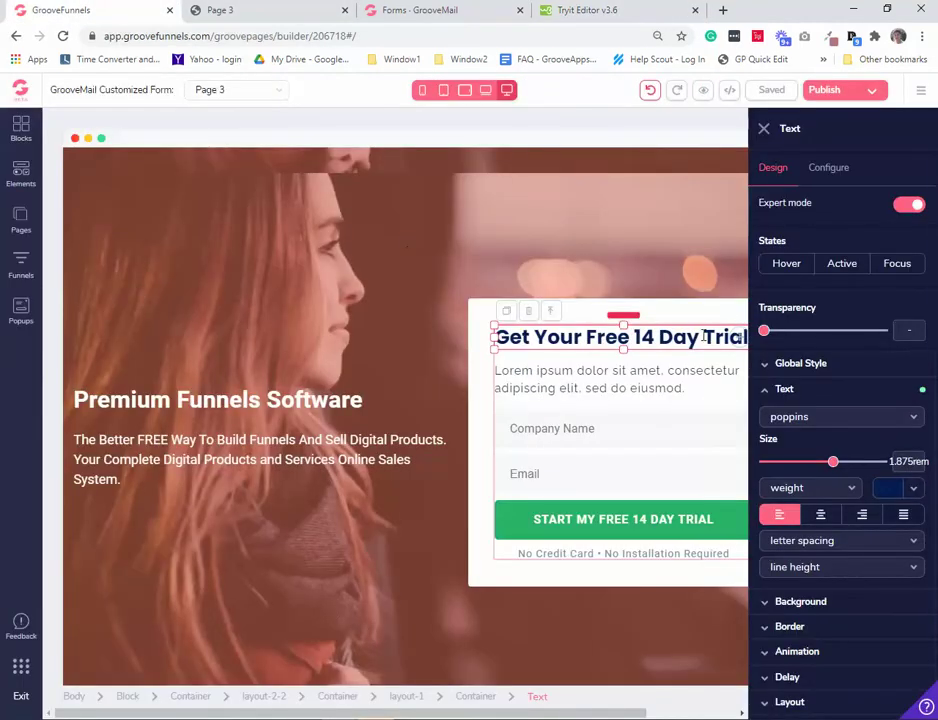
{"action": "left_click", "coordinate": [909, 488]}
{"action": "left_click", "coordinate": [823, 532]}
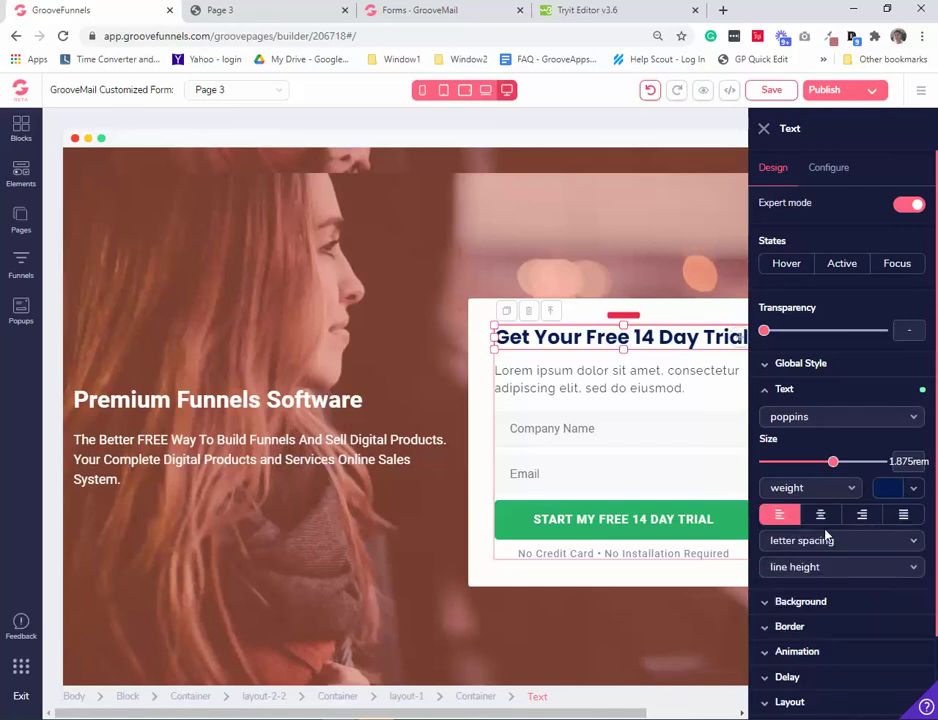
{"action": "left_click", "coordinate": [913, 488]}
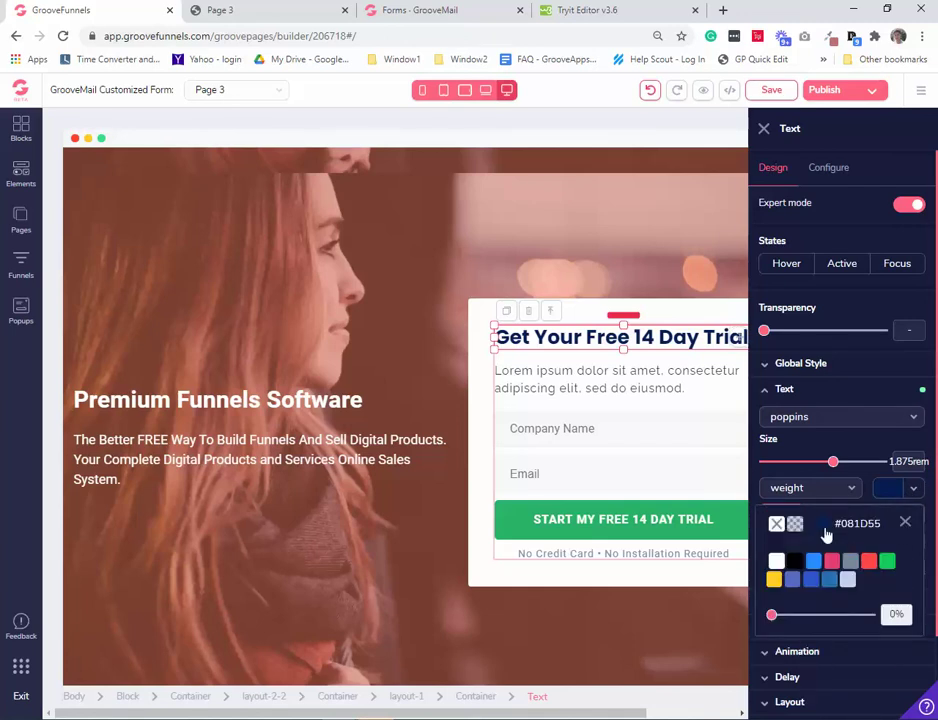
{"action": "left_click", "coordinate": [824, 528]}
{"action": "scroll", "coordinate": [848, 670], "scroll_direction": "down", "scroll_amount": 1}
{"action": "left_click", "coordinate": [848, 609]}
{"action": "left_click_drag", "start_coordinate": [848, 609], "coordinate": [778, 607]}
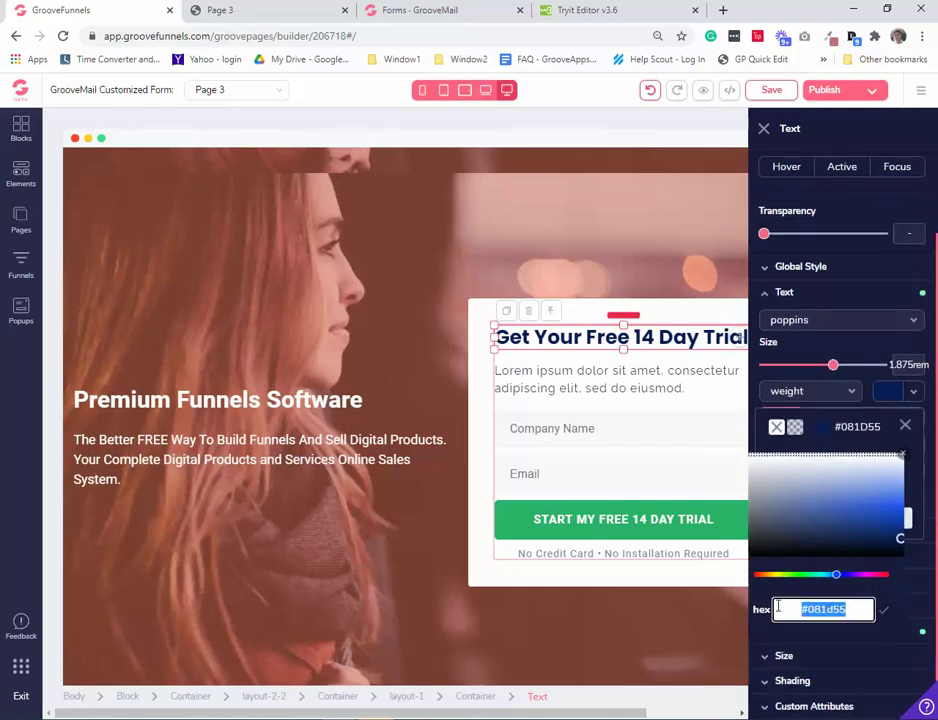
{"action": "right_click", "coordinate": [815, 610]}
{"action": "left_click", "coordinate": [743, 392]}
{"action": "left_click", "coordinate": [885, 610]}
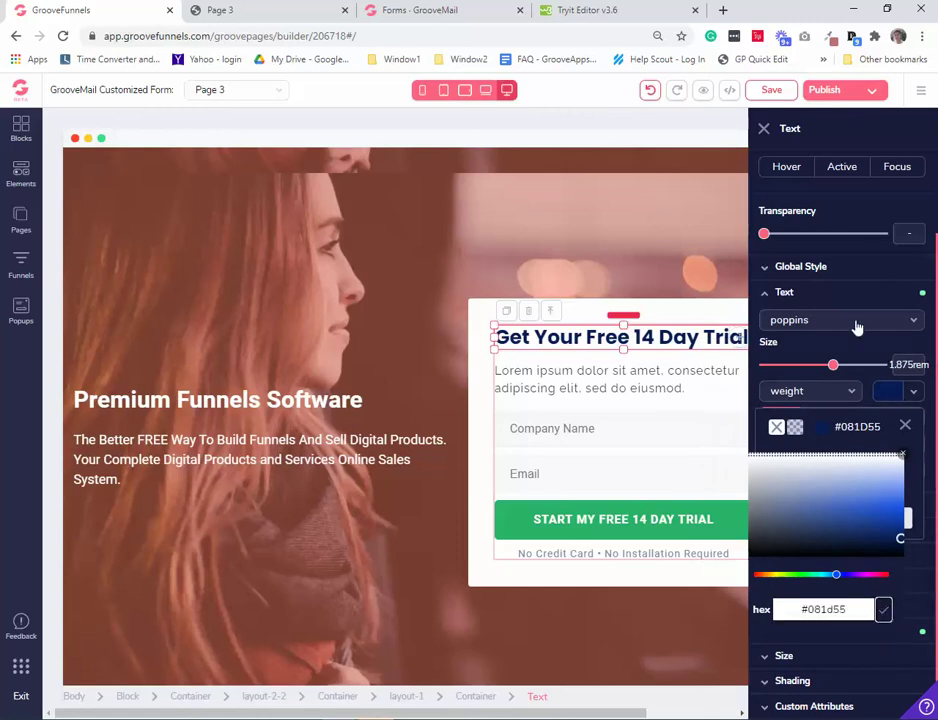
{"action": "left_click", "coordinate": [904, 426]}
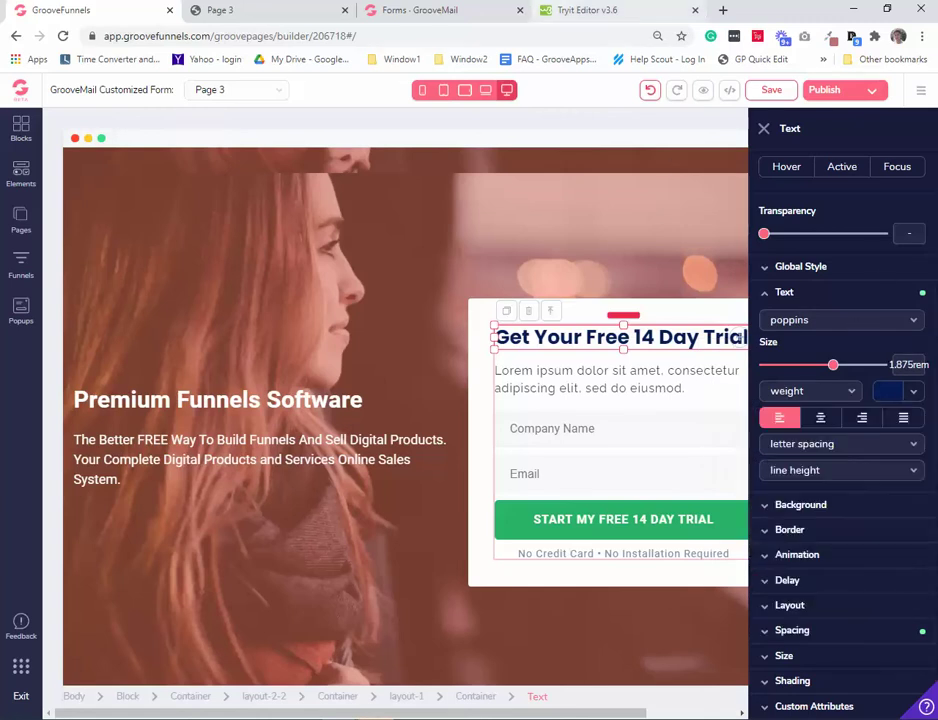
Back in the W3Schools editor, append color:#081d55; to the h2 heading's inline style and run the code
{"action": "left_click", "coordinate": [587, 10]}
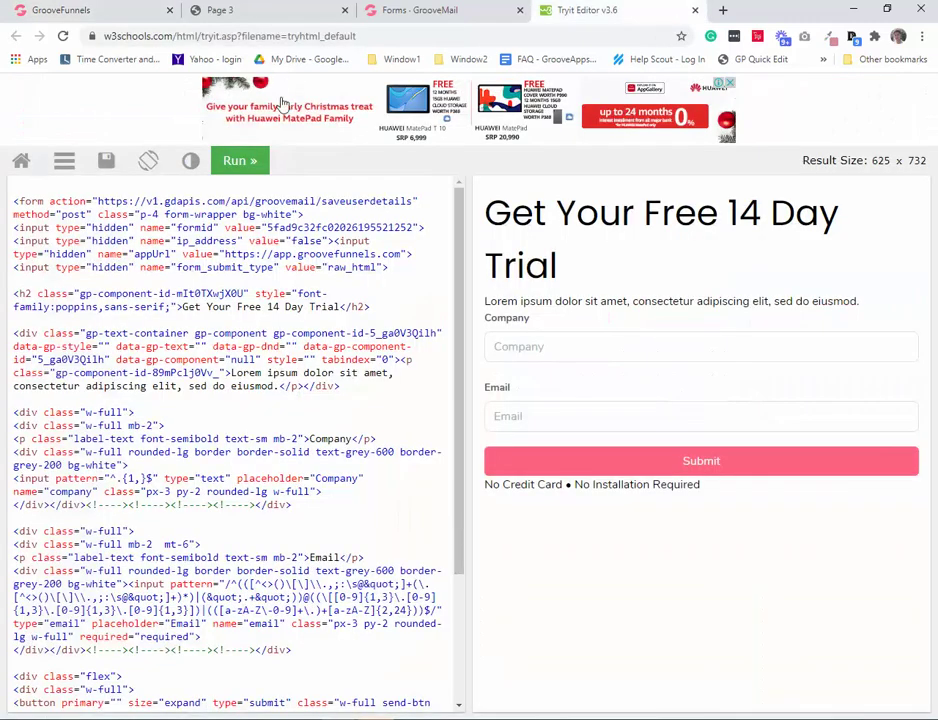
{"action": "left_click", "coordinate": [172, 307]}
{"action": "type", "text": "colo"}
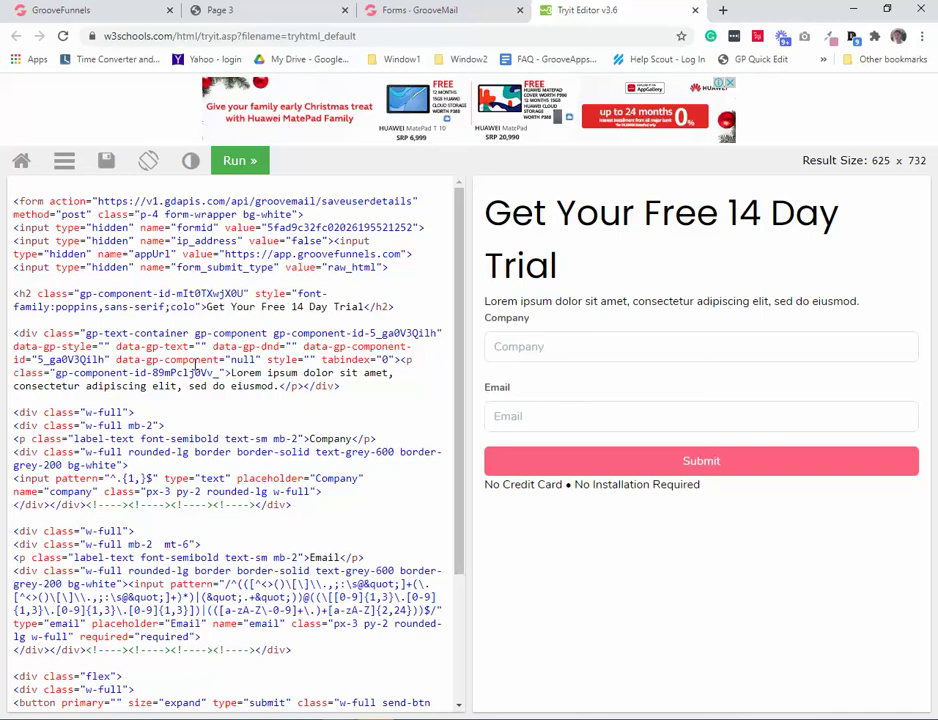
{"action": "type", "text": "r"}
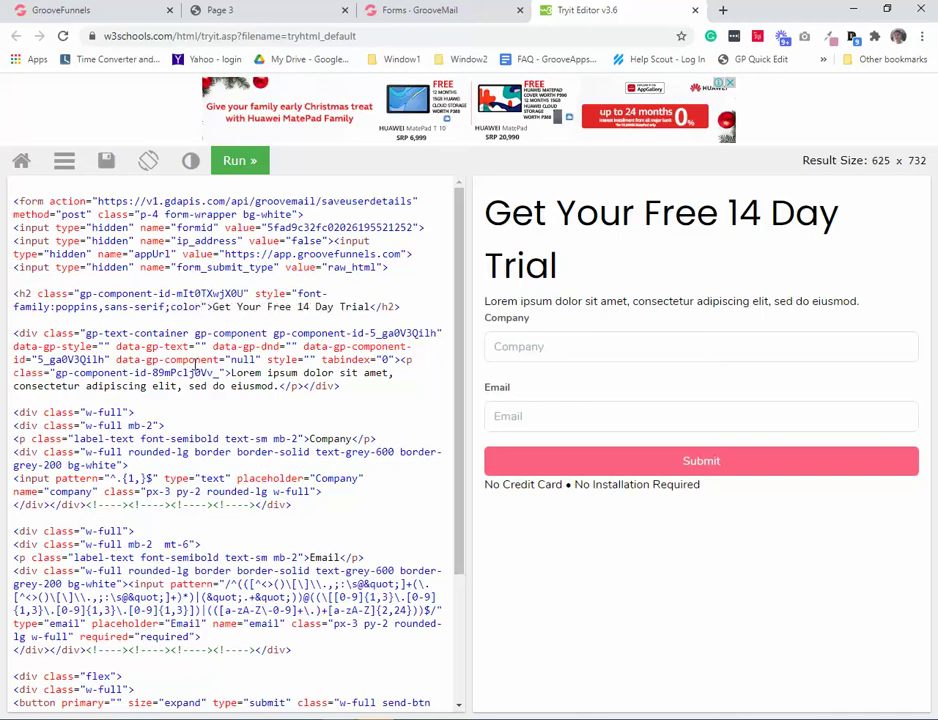
{"action": "type", "text": ":"}
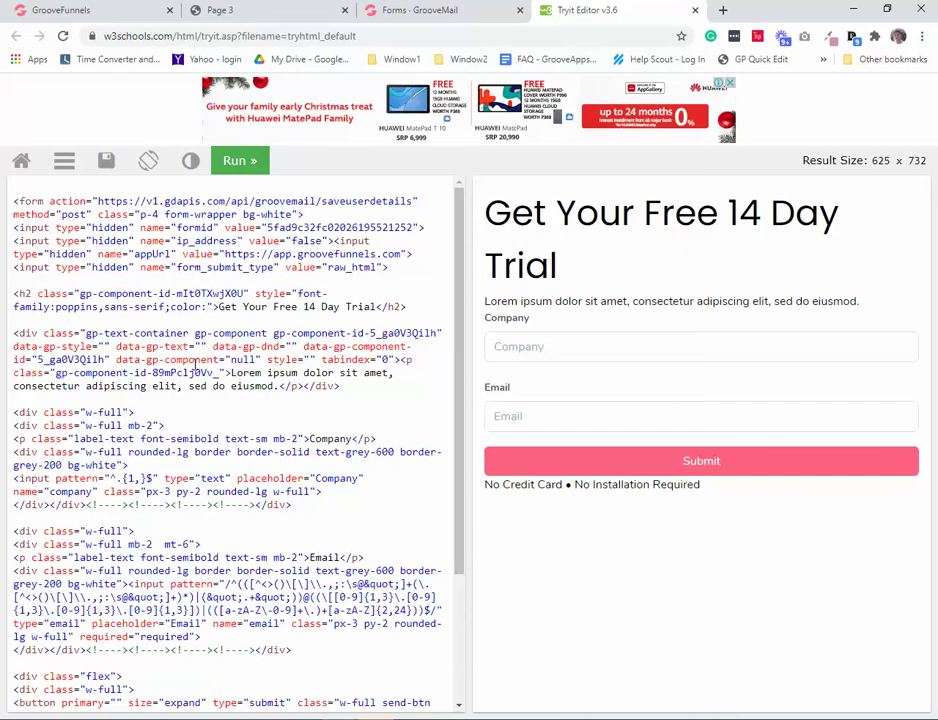
{"action": "key", "text": "ctrl+v"}
{"action": "type", "text": ";"}
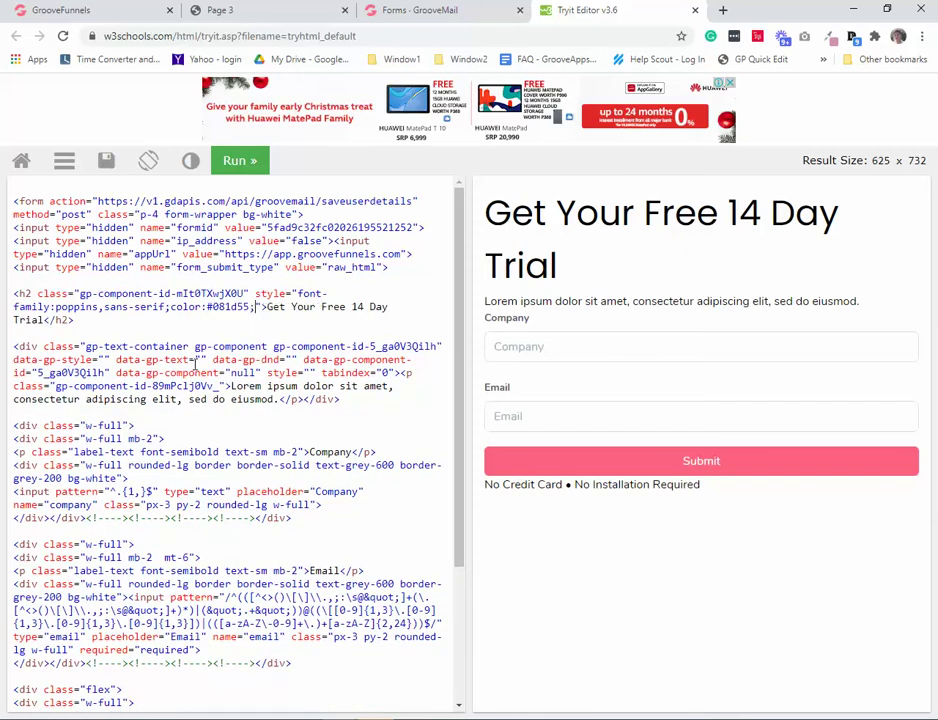
{"action": "left_click", "coordinate": [237, 163]}
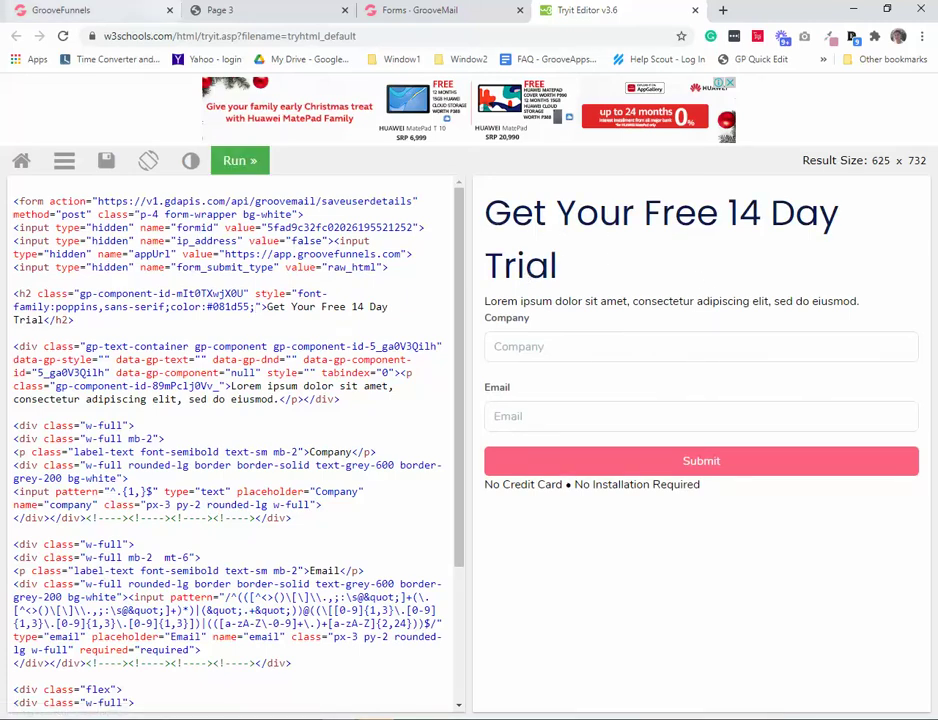
Append font-size:1.875rem; to the h2 heading's inline style in the W3Schools editor and run the code
{"action": "left_click", "coordinate": [240, 11]}
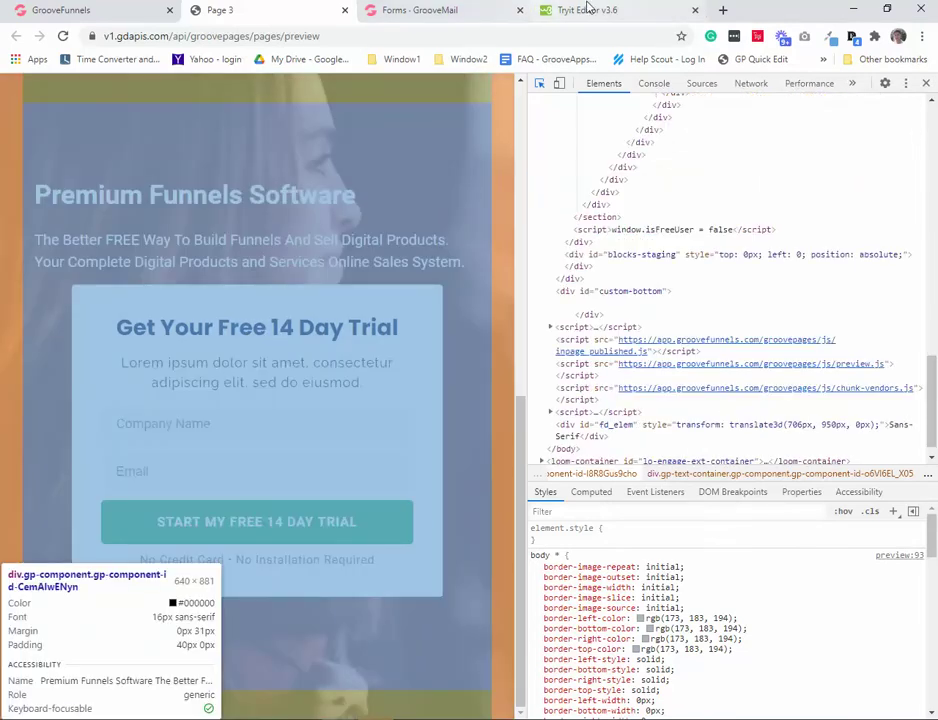
{"action": "left_click", "coordinate": [588, 10]}
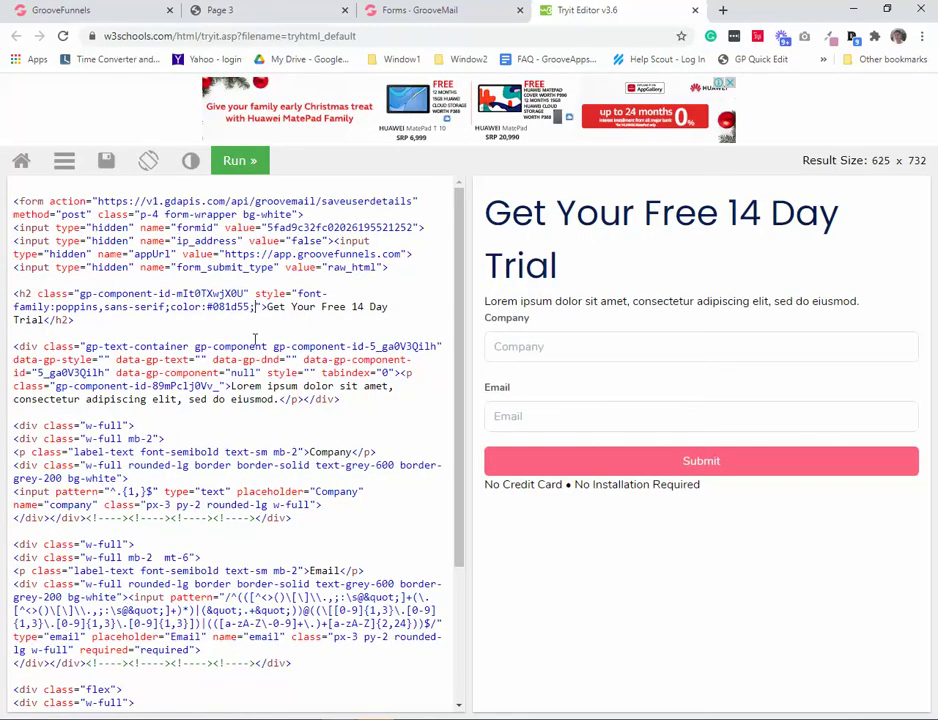
{"action": "type", "text": "font"}
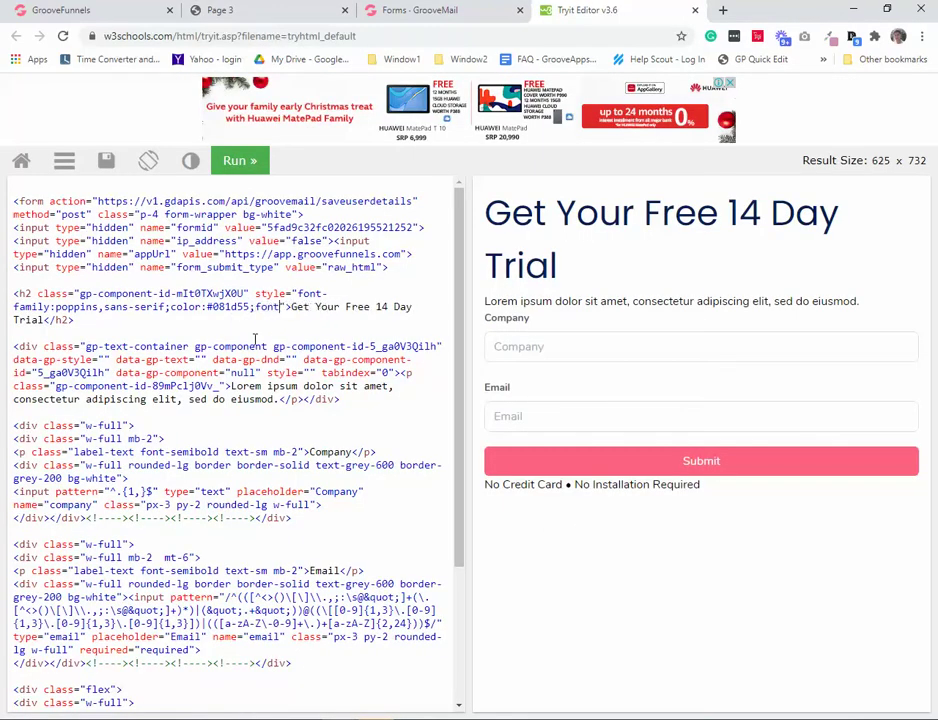
{"action": "type", "text": "-size"}
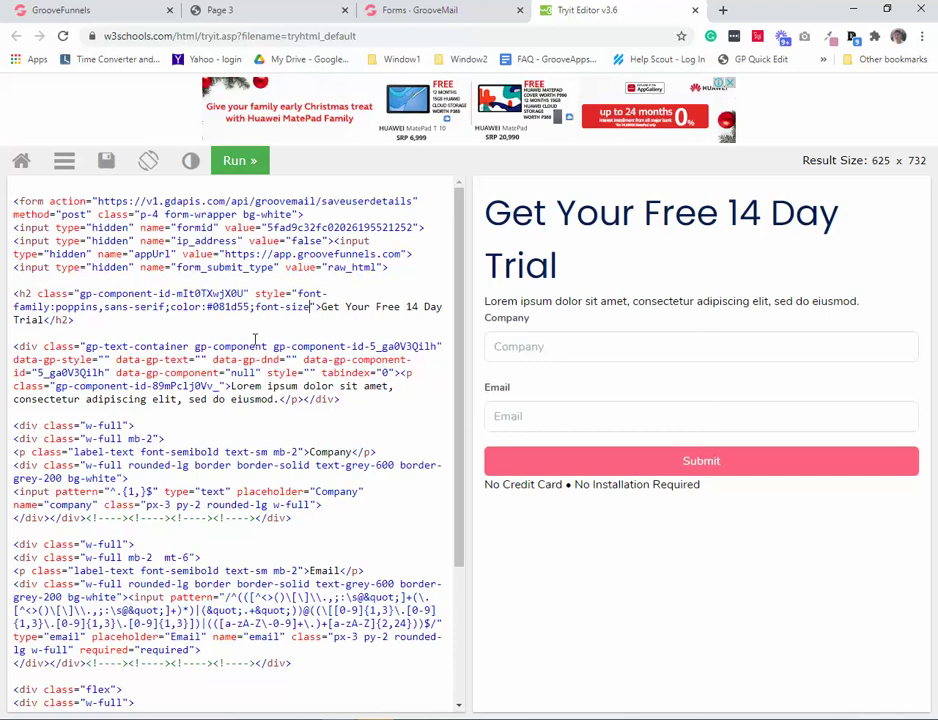
{"action": "type", "text": ":"}
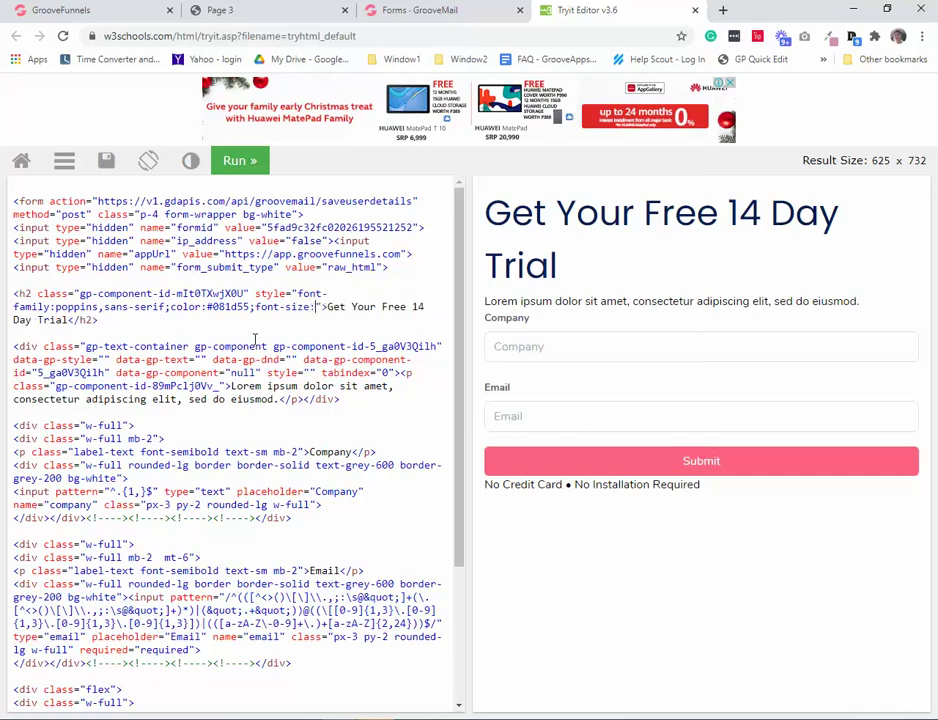
{"action": "type", "text": "1.875"}
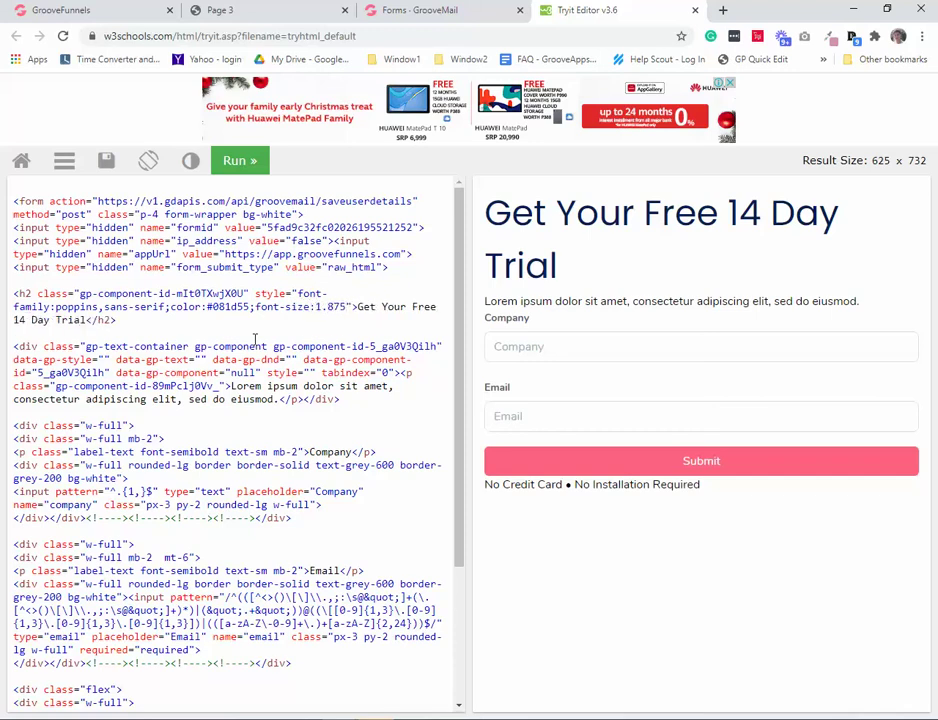
{"action": "type", "text": "rem;"}
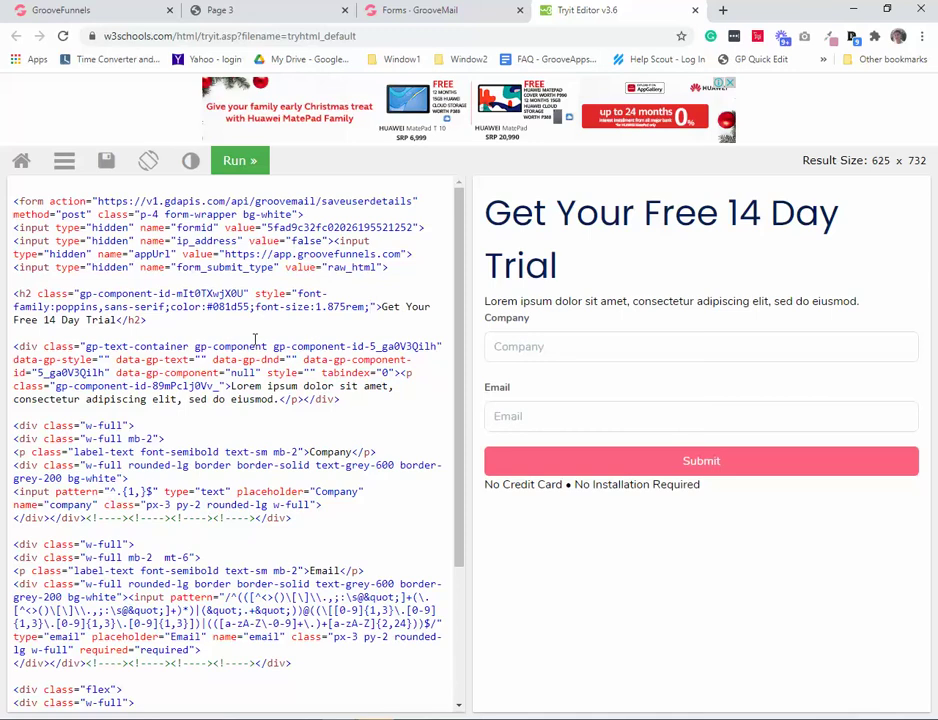
{"action": "left_click", "coordinate": [241, 161]}
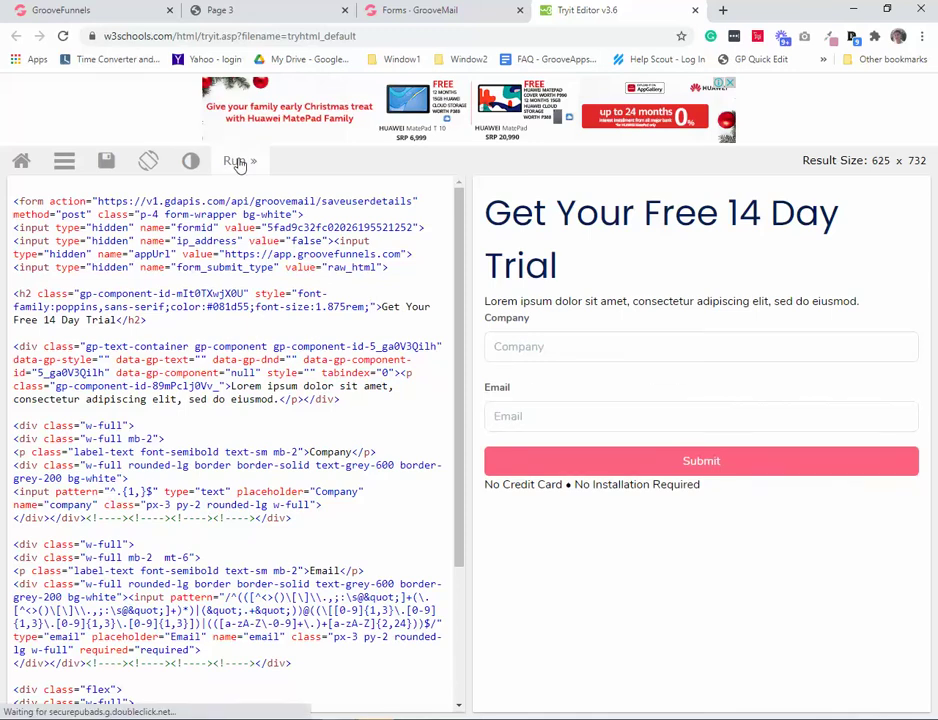
Examine the "Lorem ipsum" text's size and hex colour in the GroovePages builder and its font in the Page 3 preview
{"action": "left_click", "coordinate": [75, 10]}
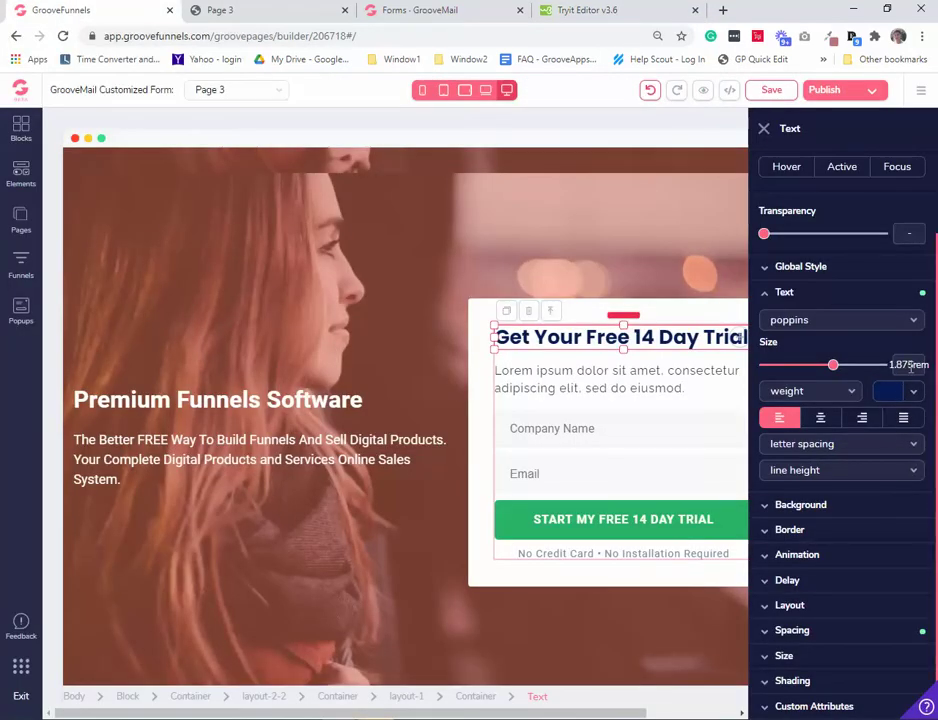
{"action": "left_click", "coordinate": [567, 384]}
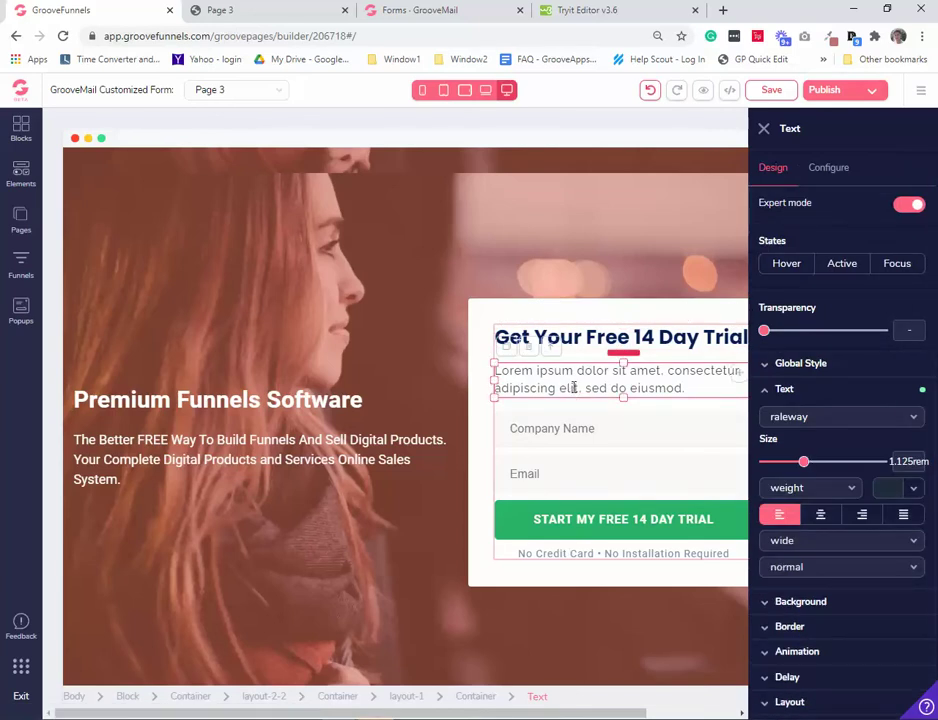
{"action": "left_click", "coordinate": [913, 489]}
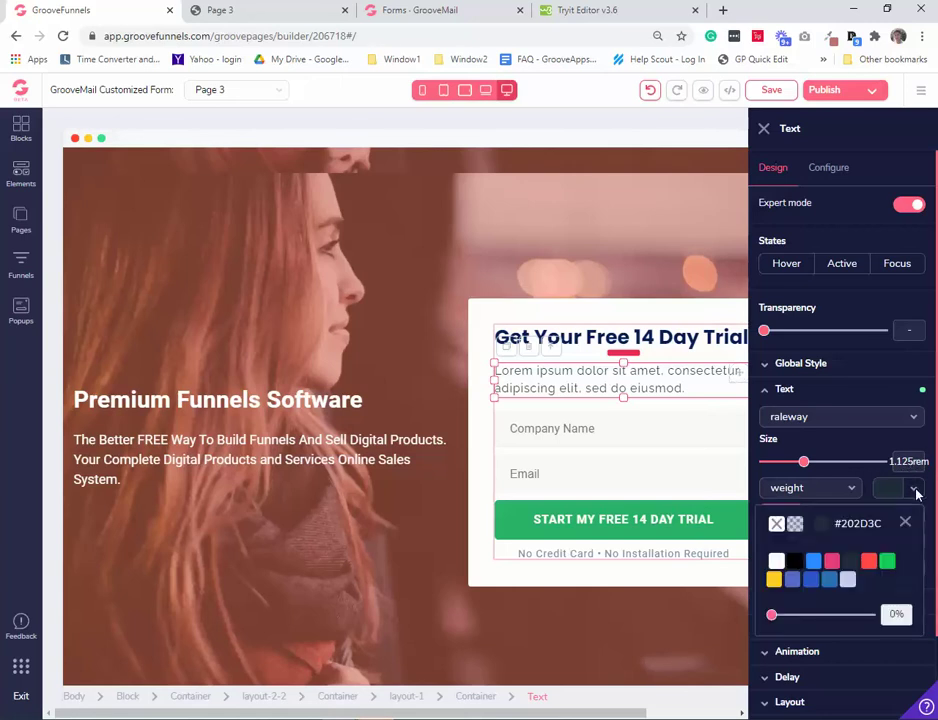
{"action": "left_click", "coordinate": [821, 524]}
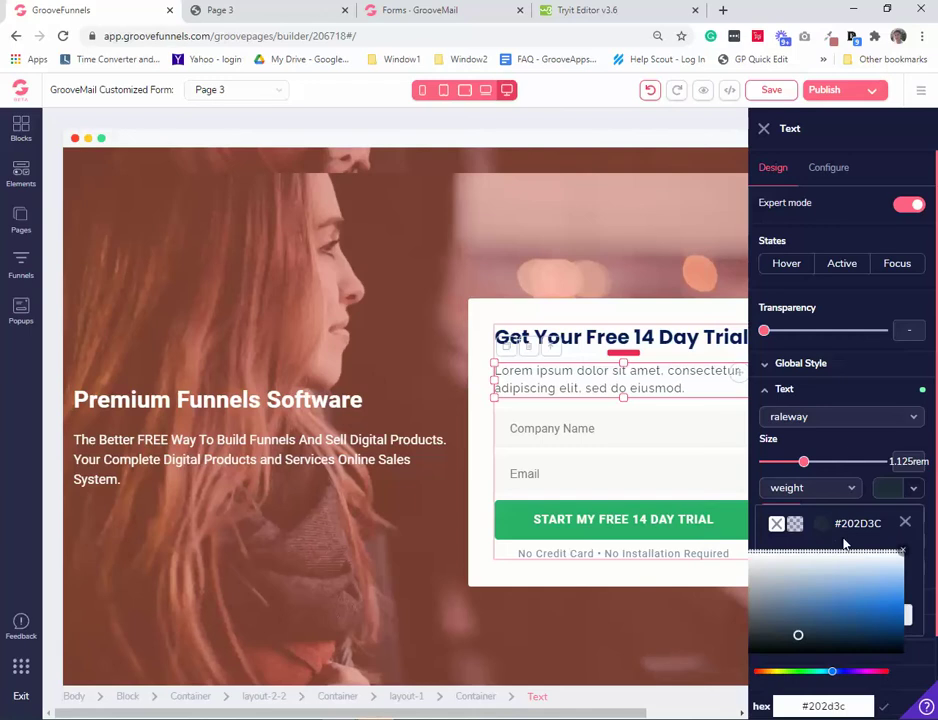
{"action": "scroll", "coordinate": [833, 620], "scroll_direction": "down", "scroll_amount": 1}
{"action": "left_click", "coordinate": [220, 10]}
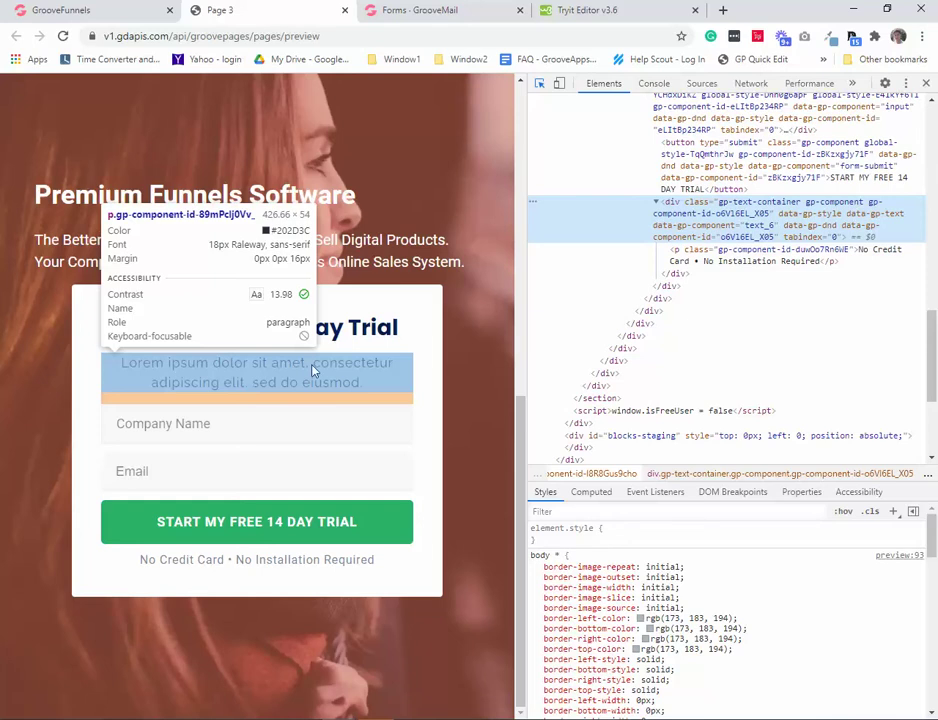
In the W3Schools editor, add style="font-family:raleway,sans-serif;" to the "Lorem ipsum" paragraph's p tag and run the code
{"action": "left_click", "coordinate": [590, 10]}
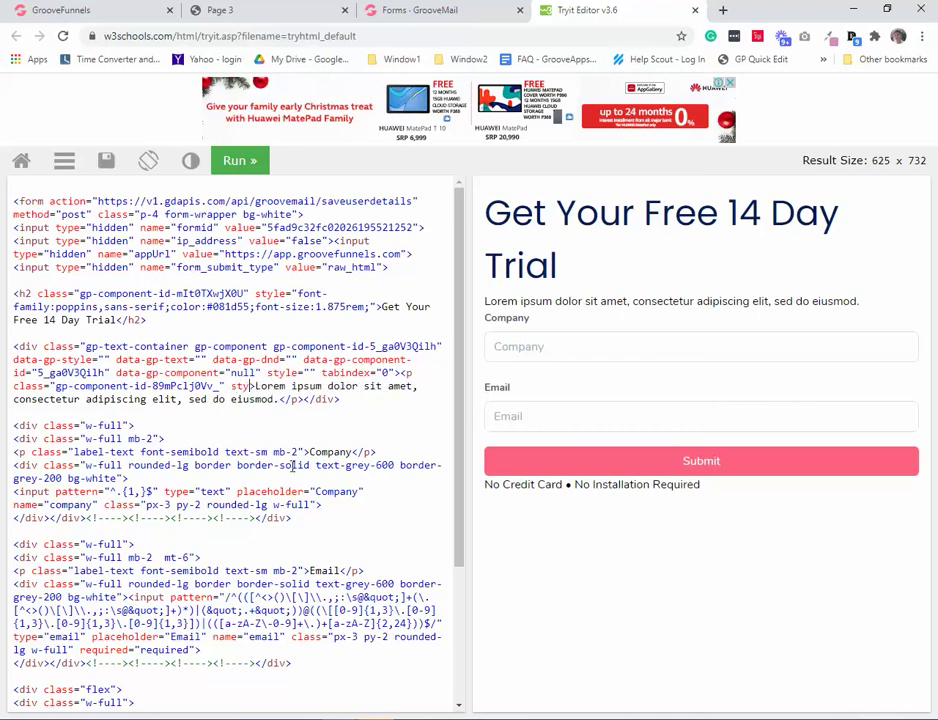
{"action": "type", "text": "style=\"\""}
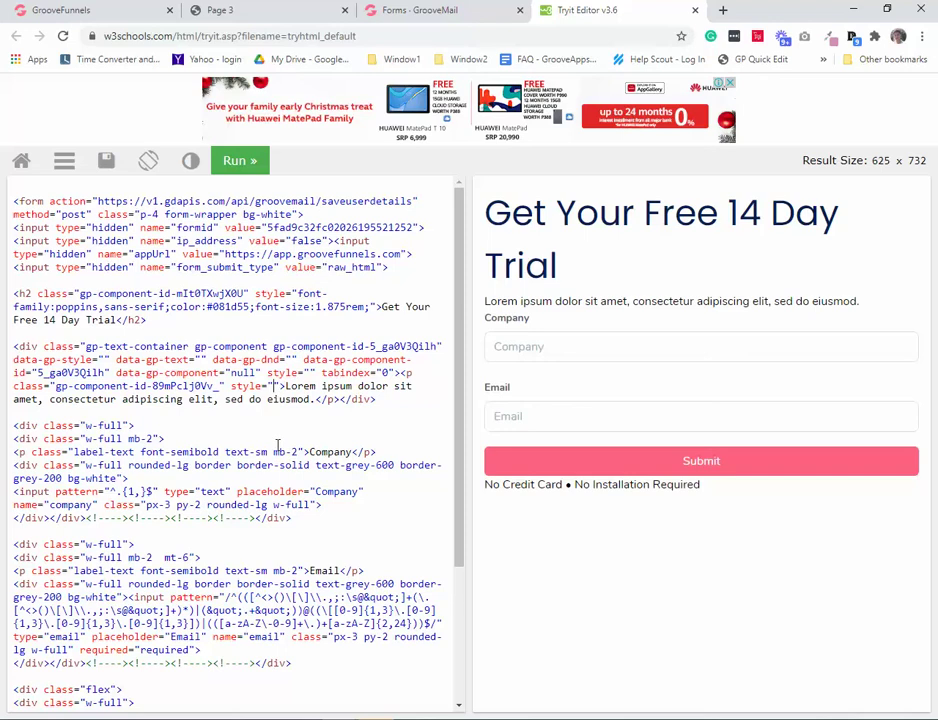
{"action": "type", "text": "font-fa"}
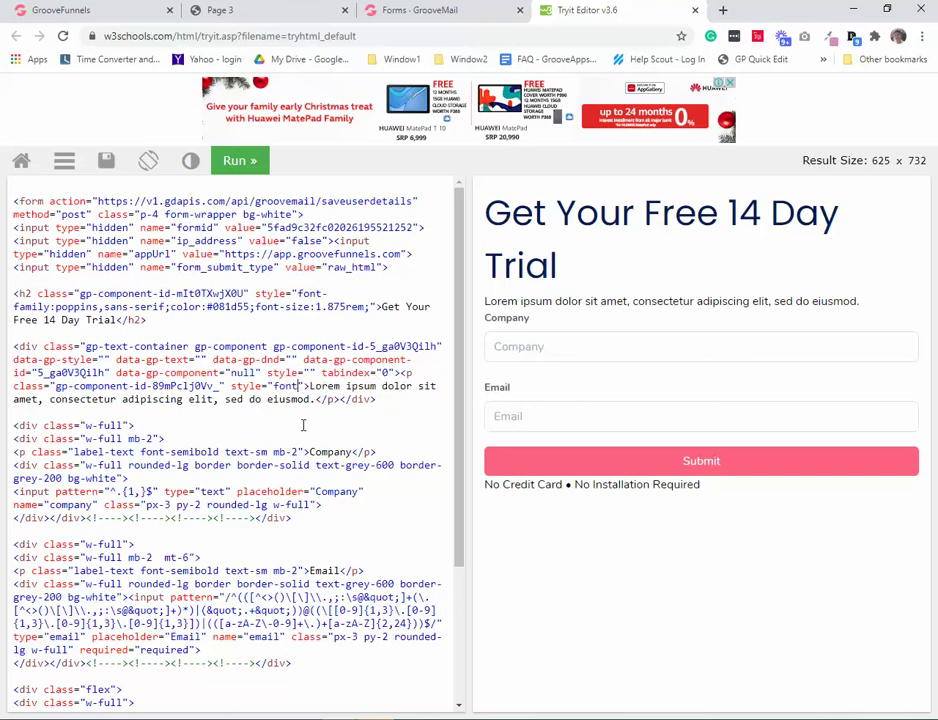
{"action": "type", "text": "y"}
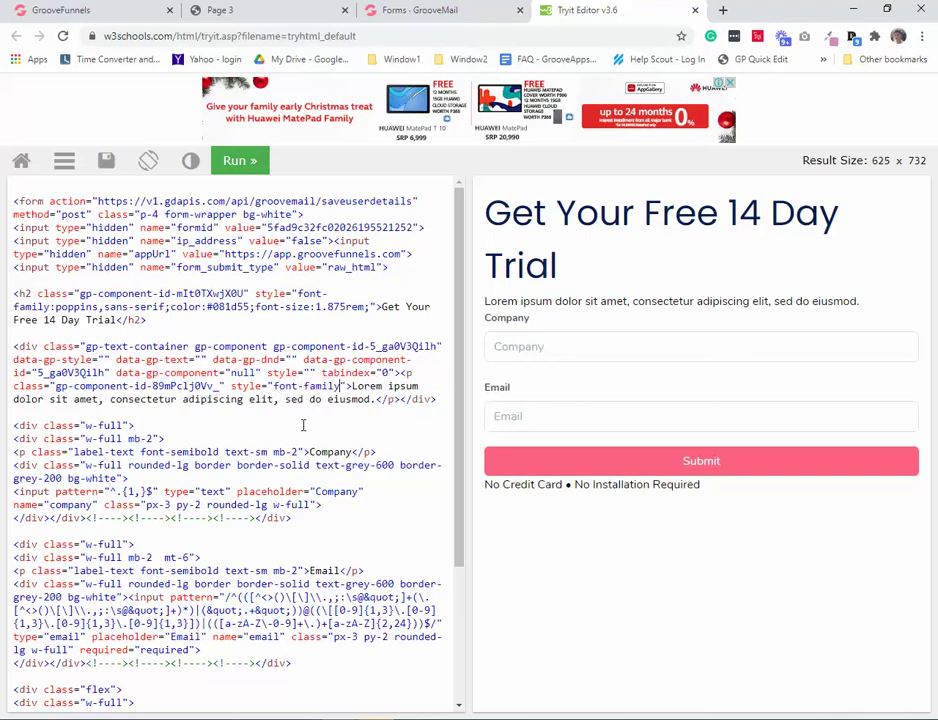
{"action": "type", "text": ":"}
{"action": "left_click", "coordinate": [230, 10]}
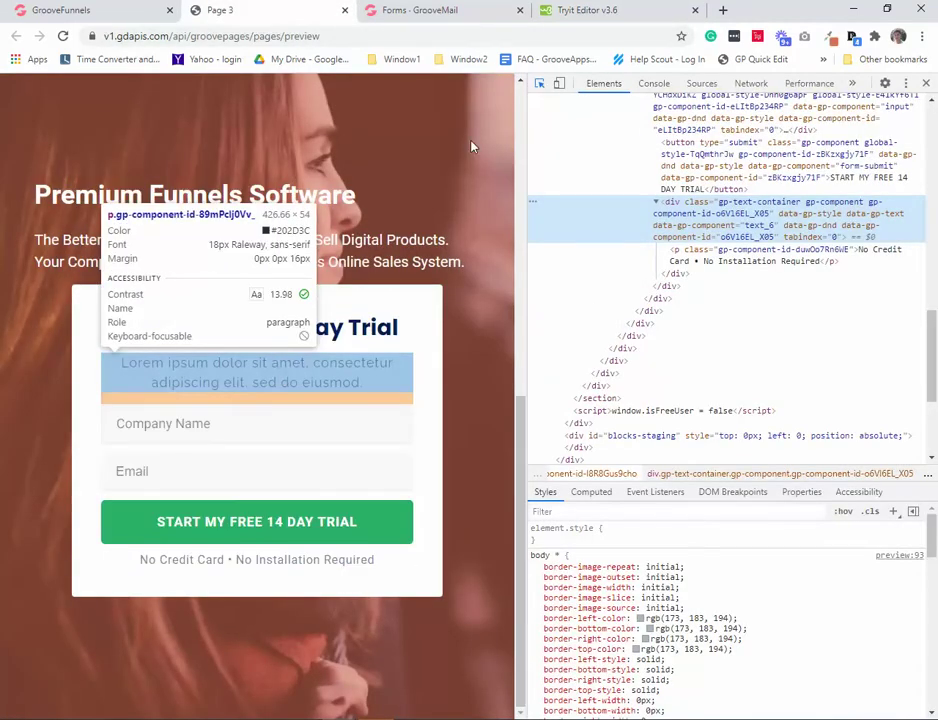
{"action": "left_click", "coordinate": [597, 9]}
{"action": "type", "text": "ralew"}
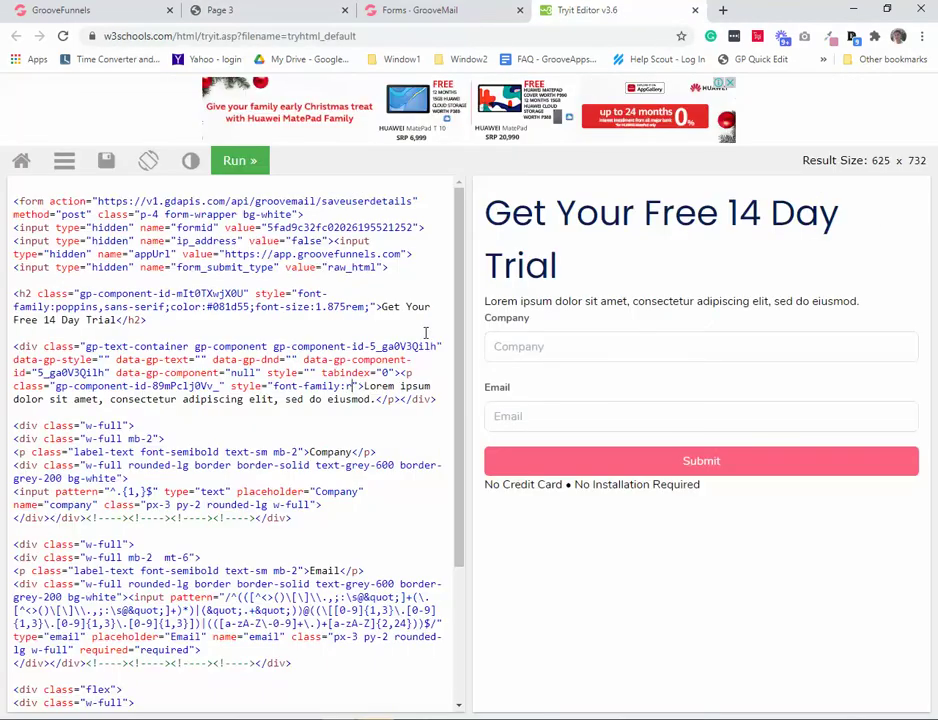
{"action": "type", "text": "ay"}
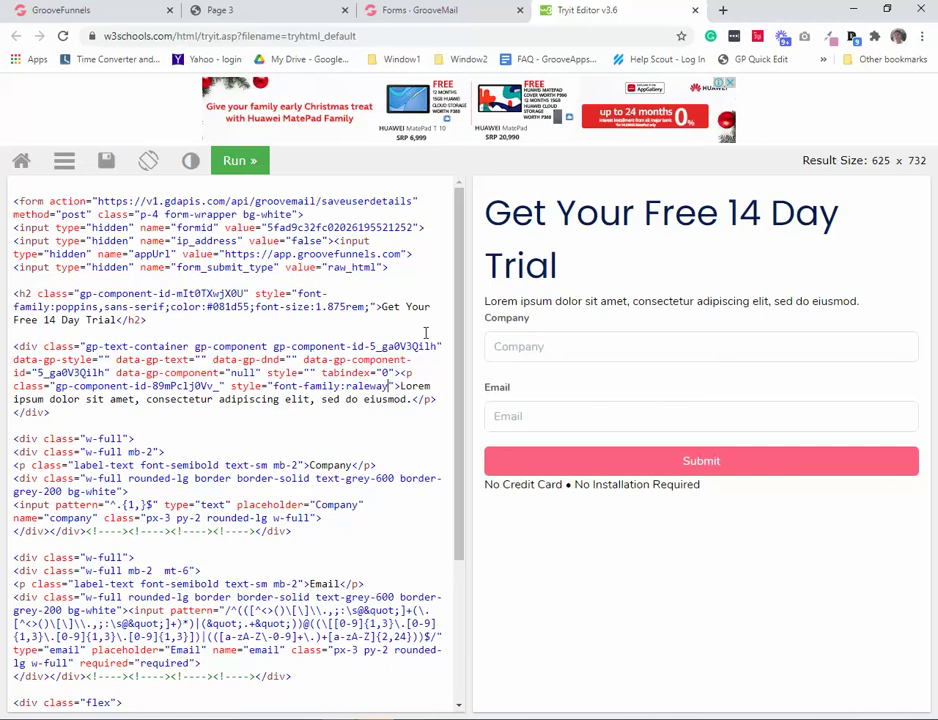
{"action": "type", "text": ",sans-s"}
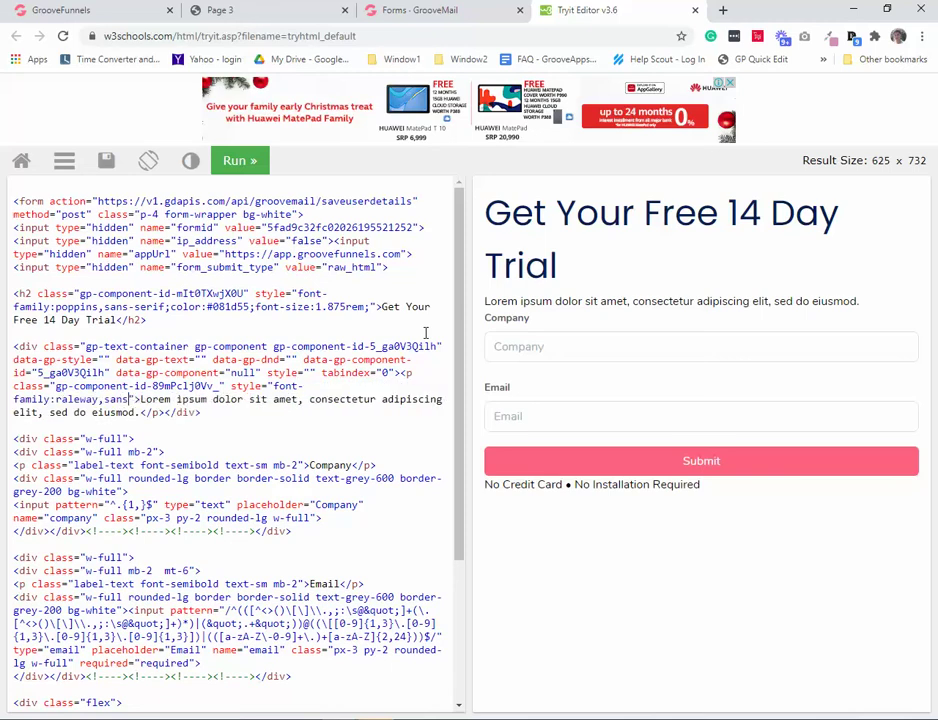
{"action": "type", "text": "erif;"}
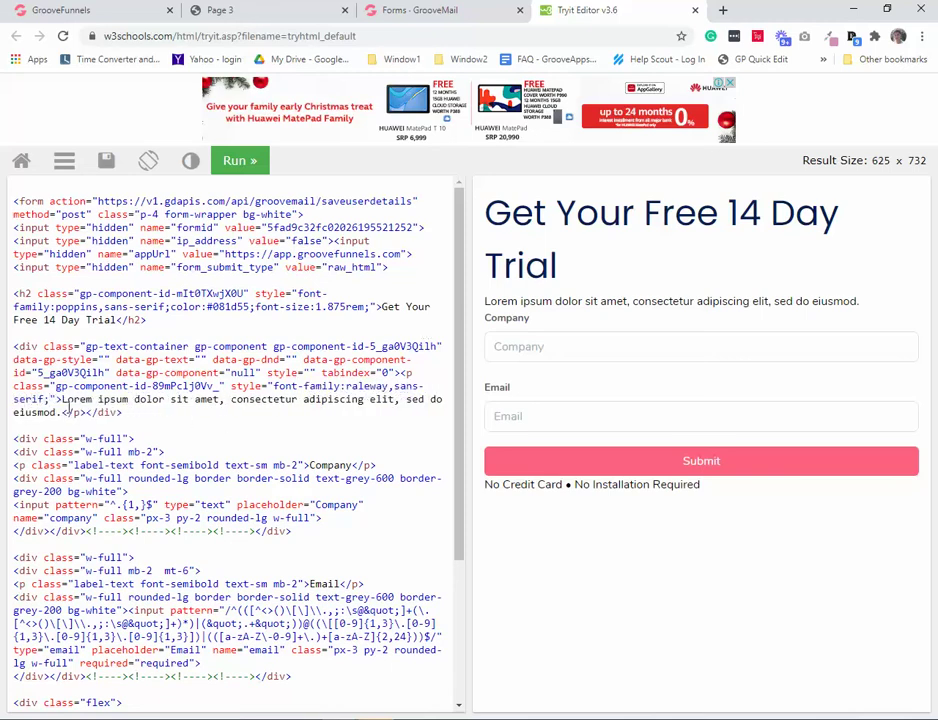
{"action": "left_click", "coordinate": [235, 162]}
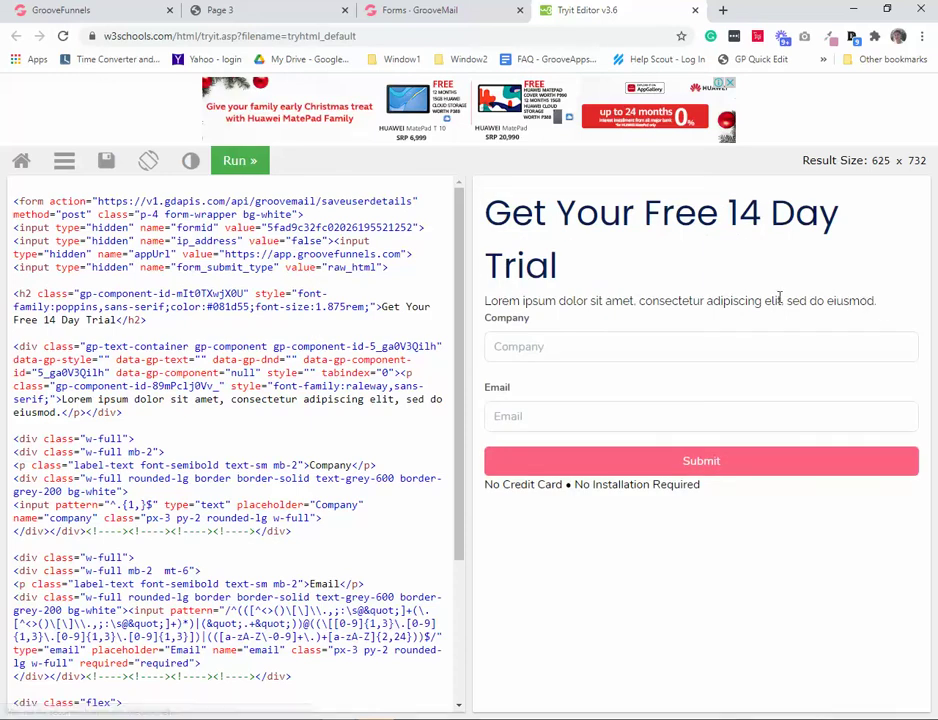
Append font-size:1.125rem; and a color: property without a value to the "Lorem ipsum" paragraph's inline style
{"action": "left_click", "coordinate": [50, 399]}
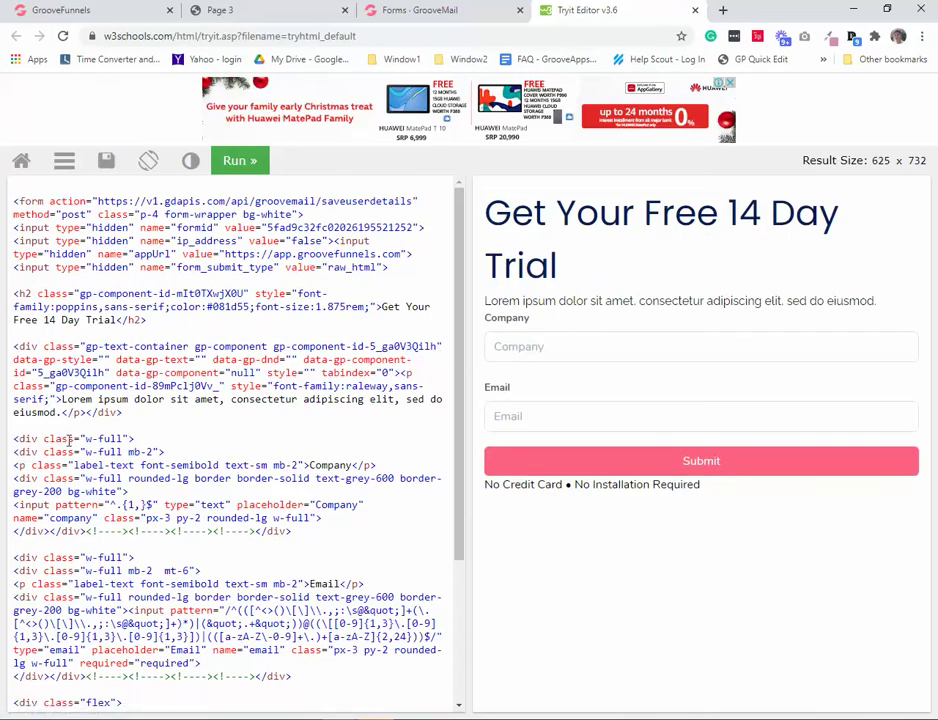
{"action": "type", "text": "fon"}
{"action": "type", "text": "t-s"}
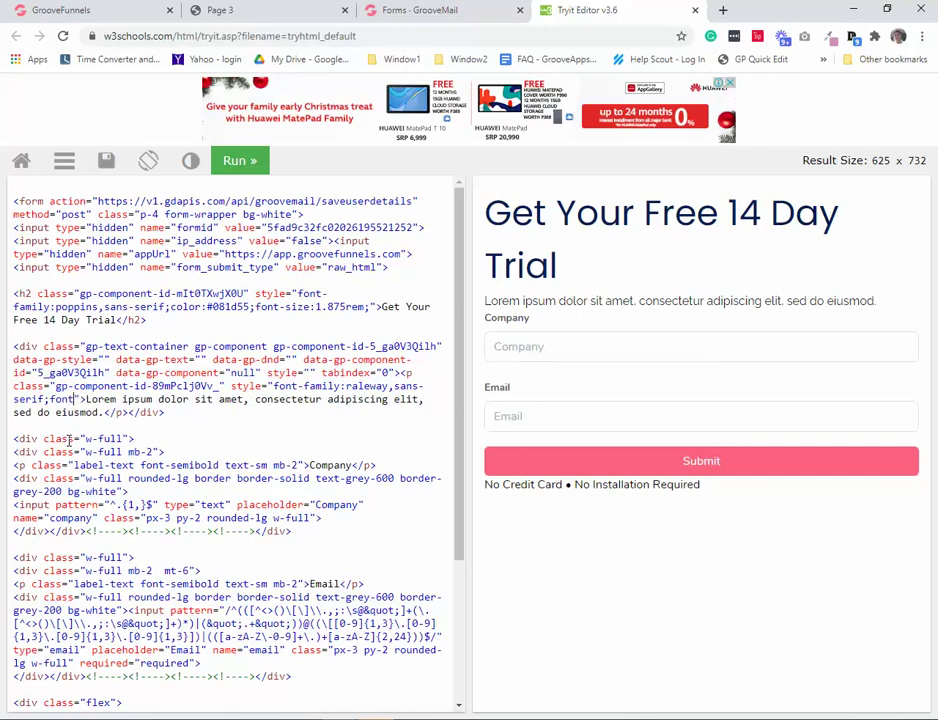
{"action": "type", "text": "ize"}
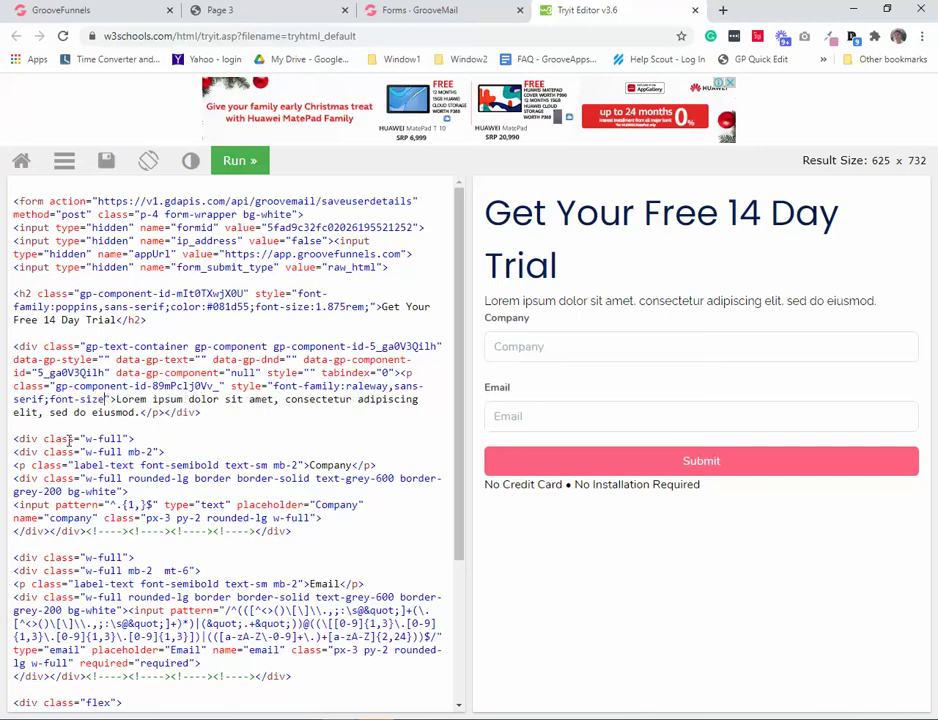
{"action": "type", "text": ":1.125"}
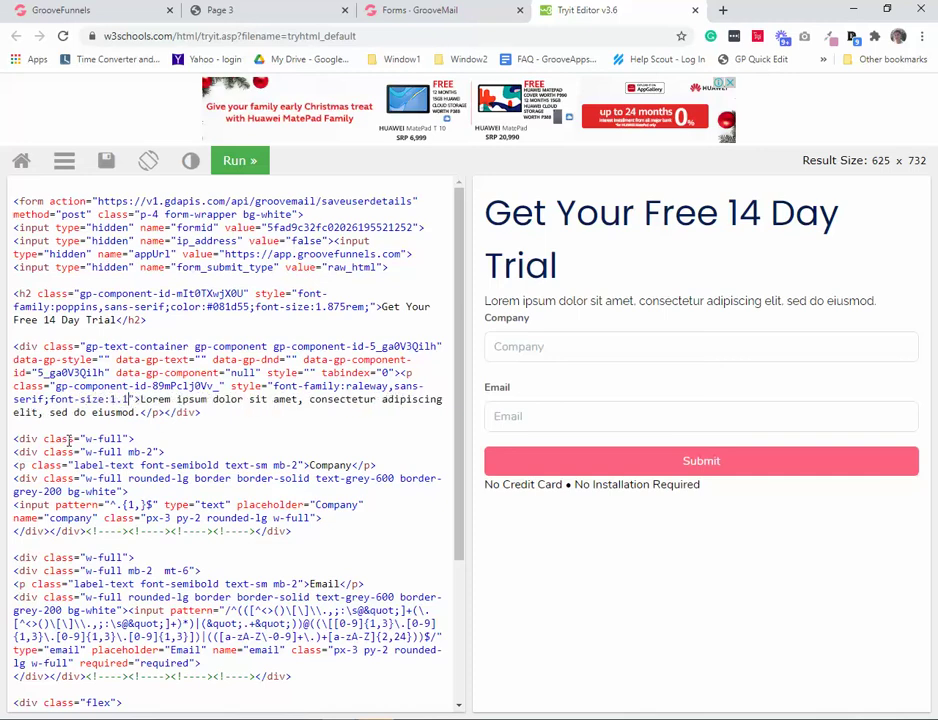
{"action": "type", "text": "rem"}
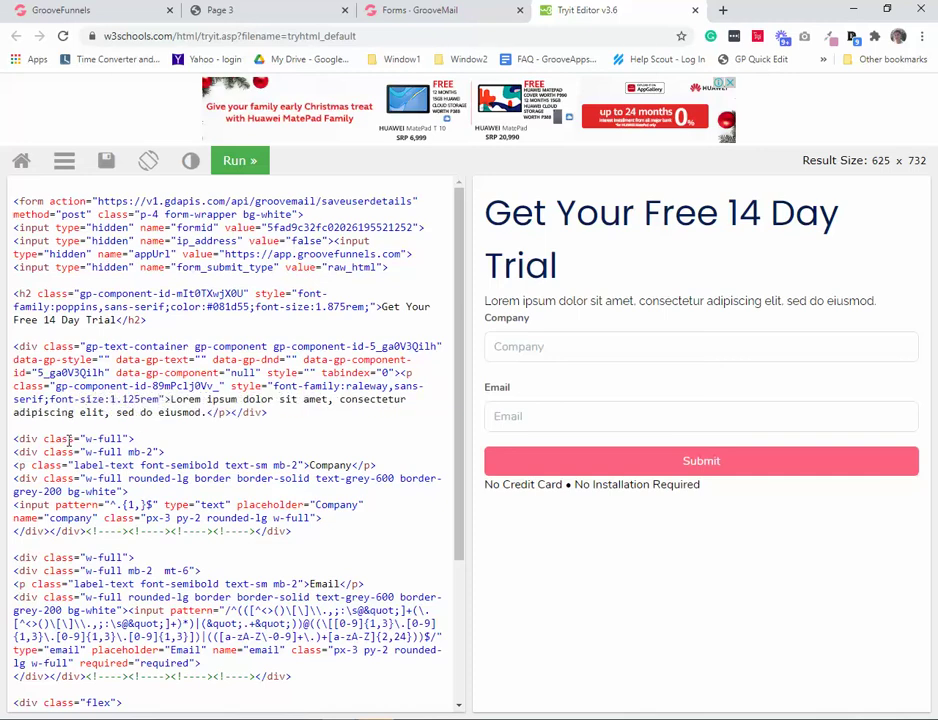
{"action": "type", "text": ";"}
{"action": "type", "text": "color"}
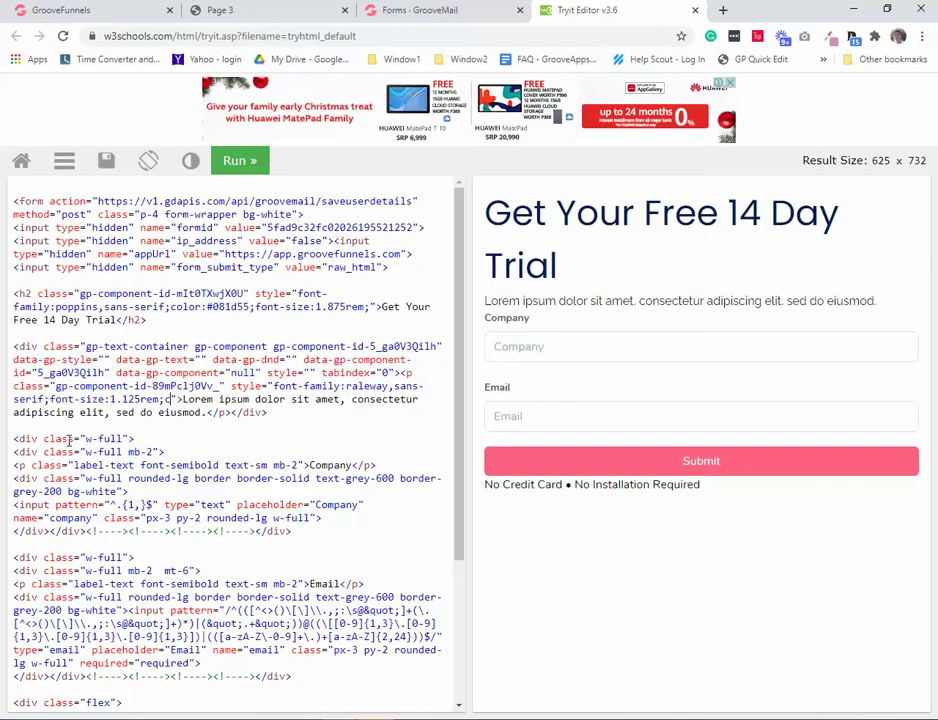
{"action": "type", "text": ":"}
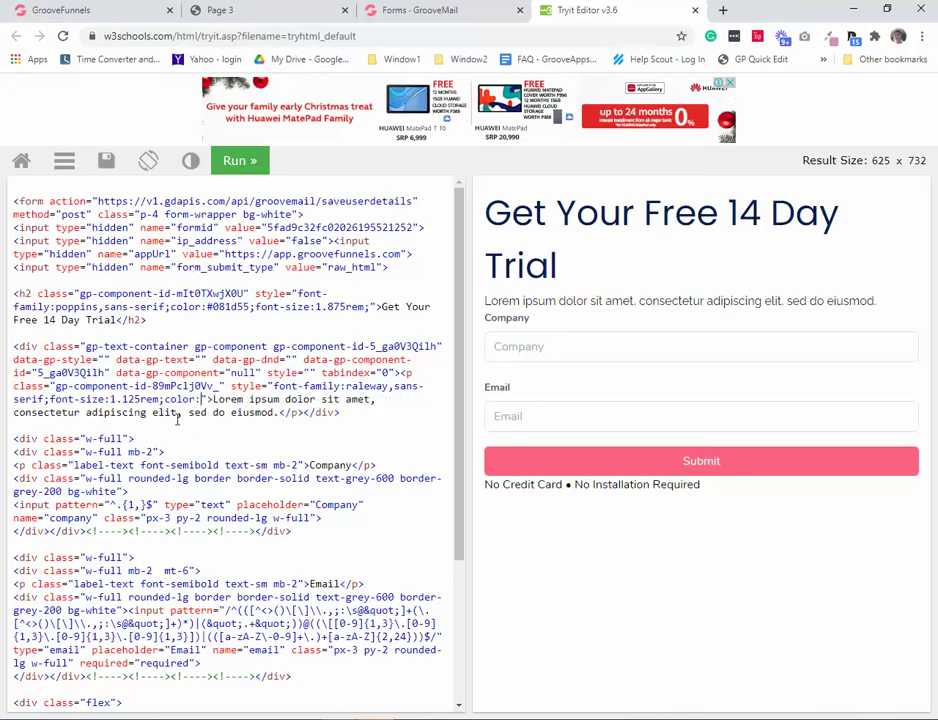
In the GroovePages builder, copy the hex text colour of the "Lorem ipsum" text and close the colour picker
{"action": "left_click", "coordinate": [70, 10]}
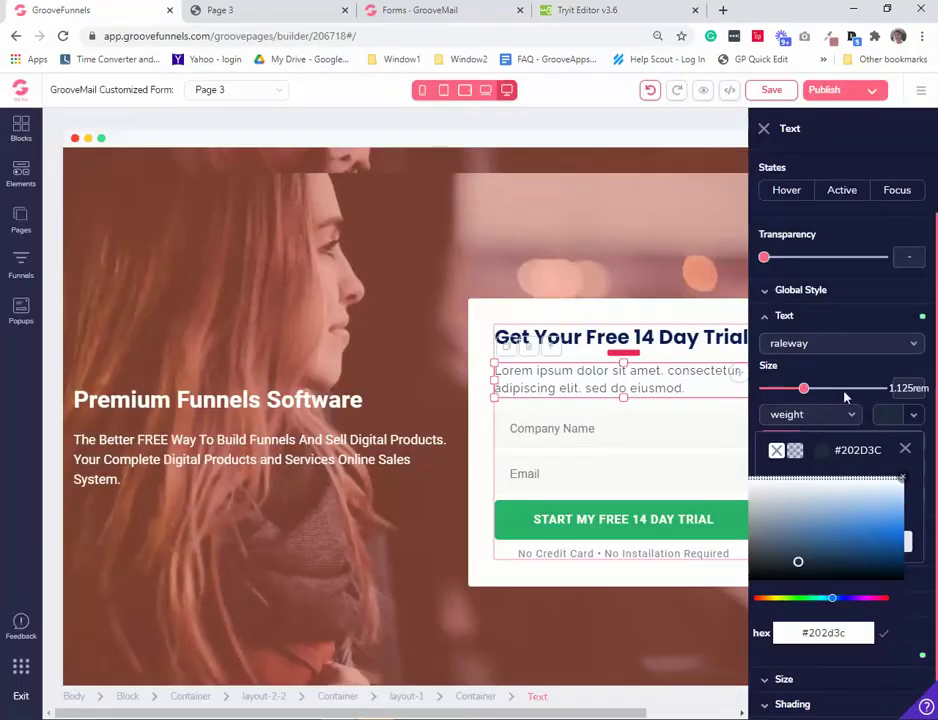
{"action": "triple_click", "coordinate": [846, 632]}
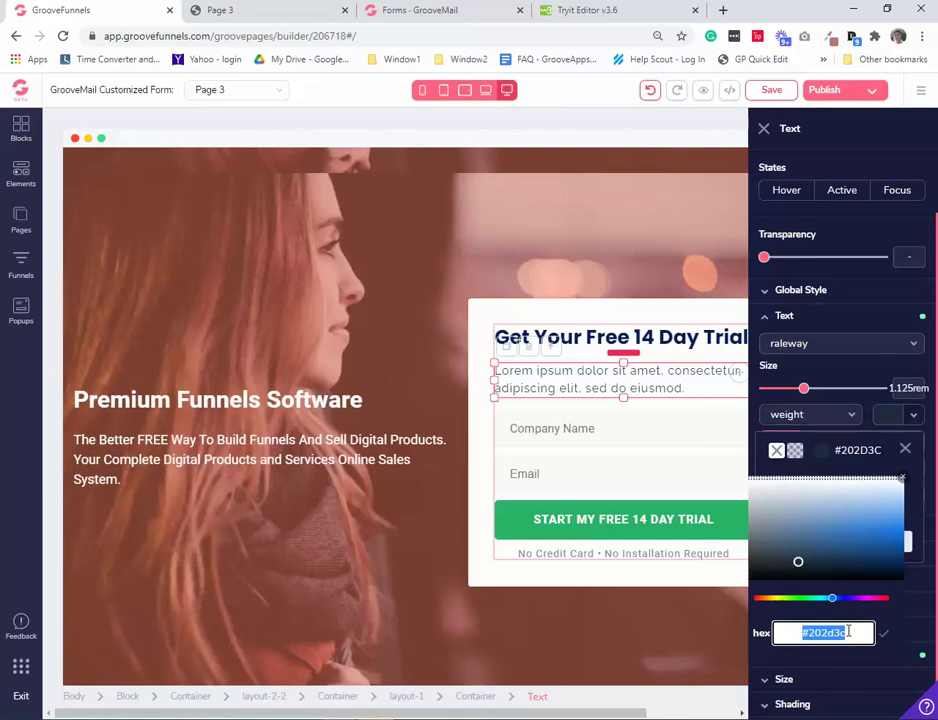
{"action": "right_click", "coordinate": [840, 632]}
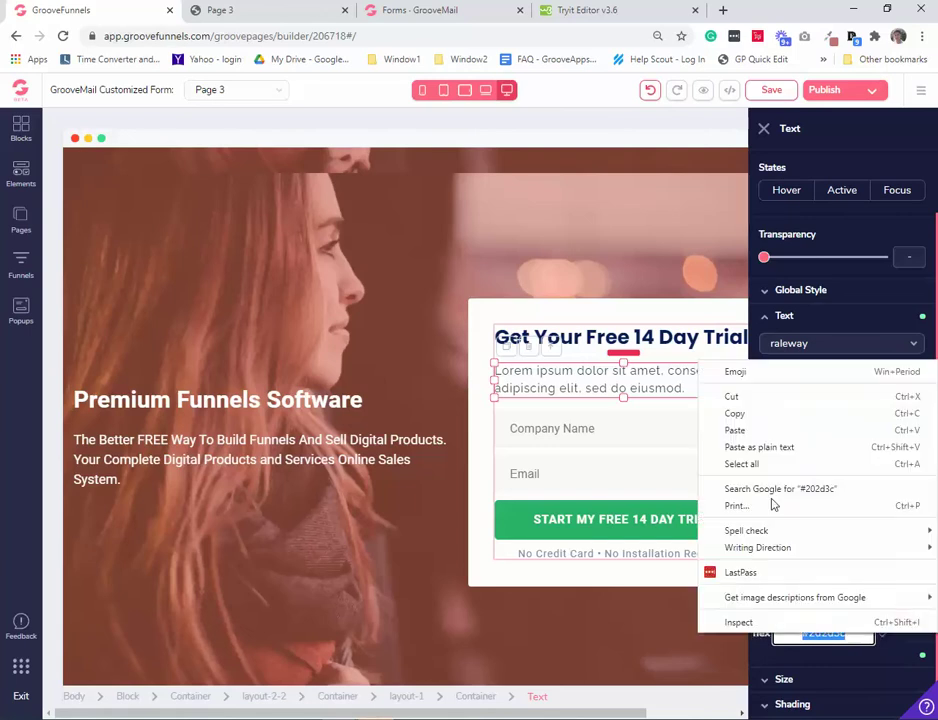
{"action": "left_click", "coordinate": [740, 414]}
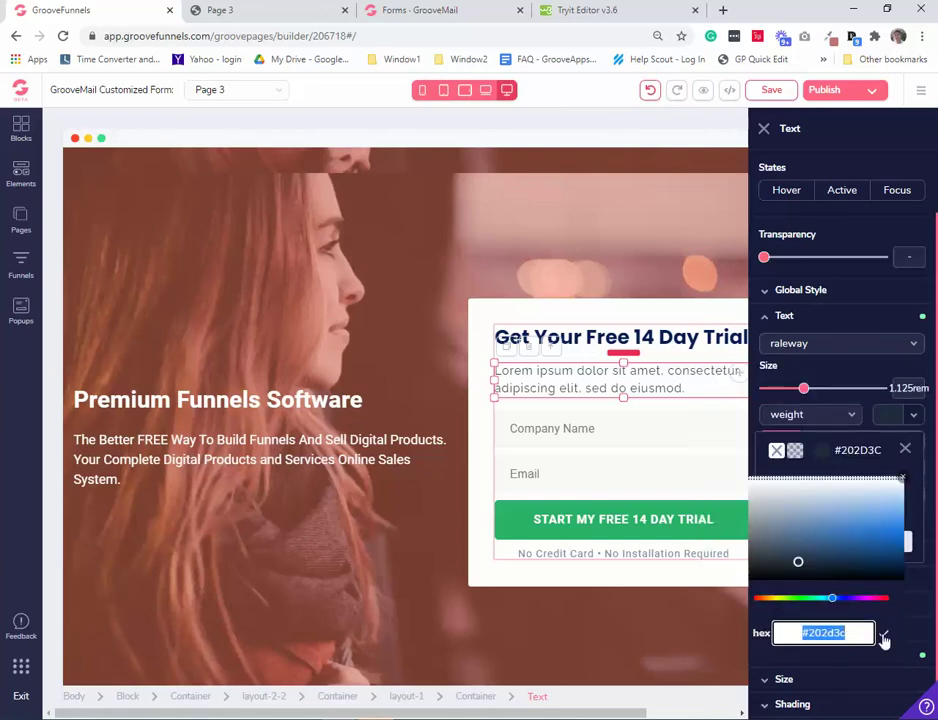
{"action": "left_click", "coordinate": [883, 632]}
{"action": "left_click", "coordinate": [903, 478]}
{"action": "left_click", "coordinate": [905, 449]}
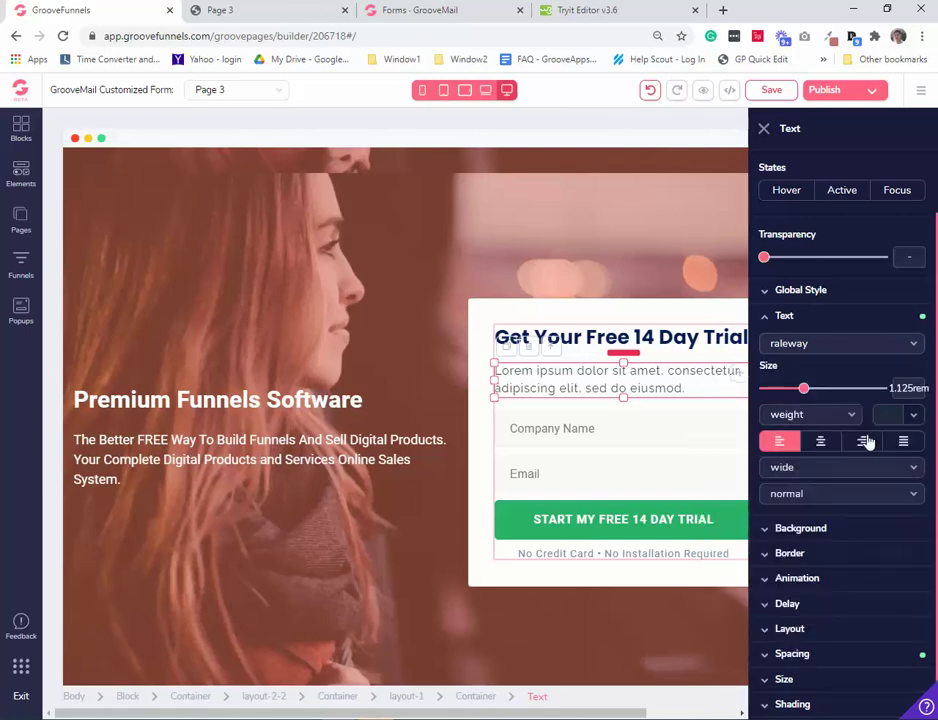
In the W3Schools editor, set the "Lorem ipsum" paragraph's inline color to #202d3c;, run the code and compare it with the Page 3 preview
{"action": "left_click", "coordinate": [587, 10]}
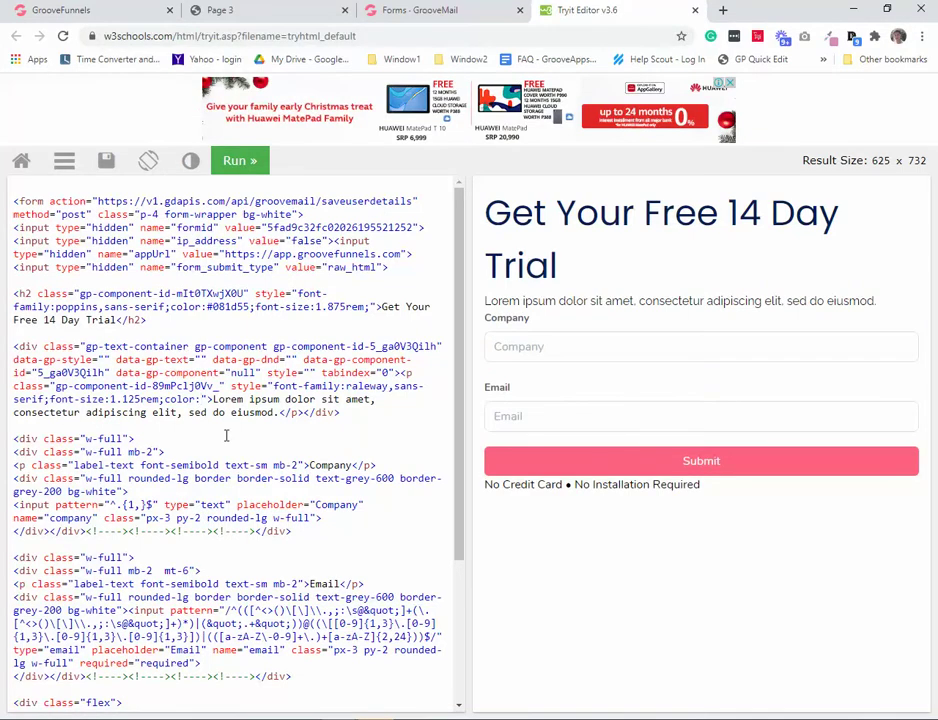
{"action": "key", "text": "ctrl+v"}
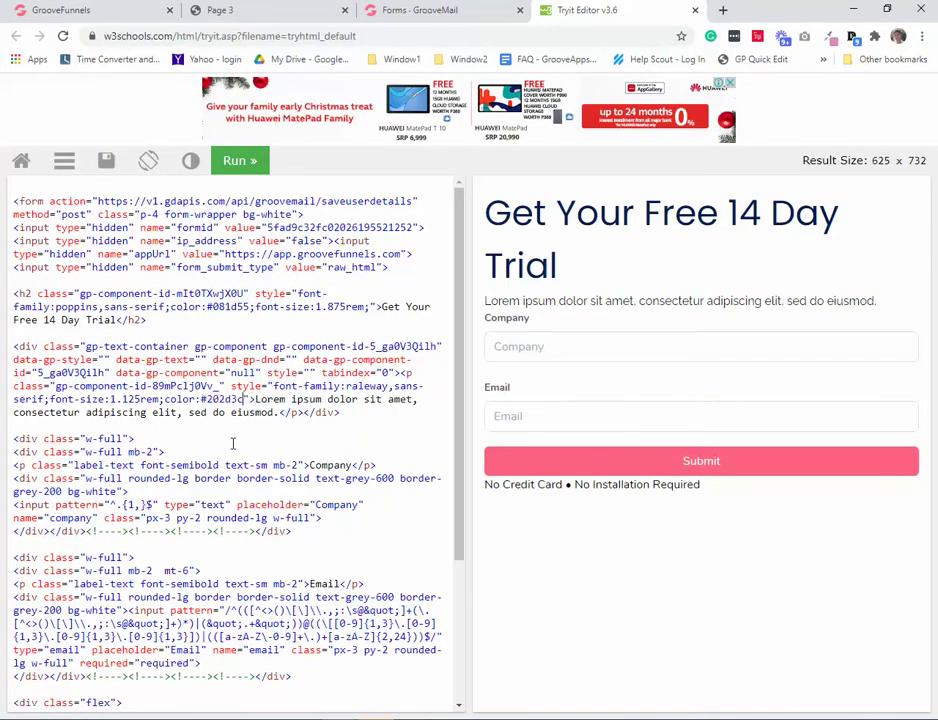
{"action": "type", "text": ";"}
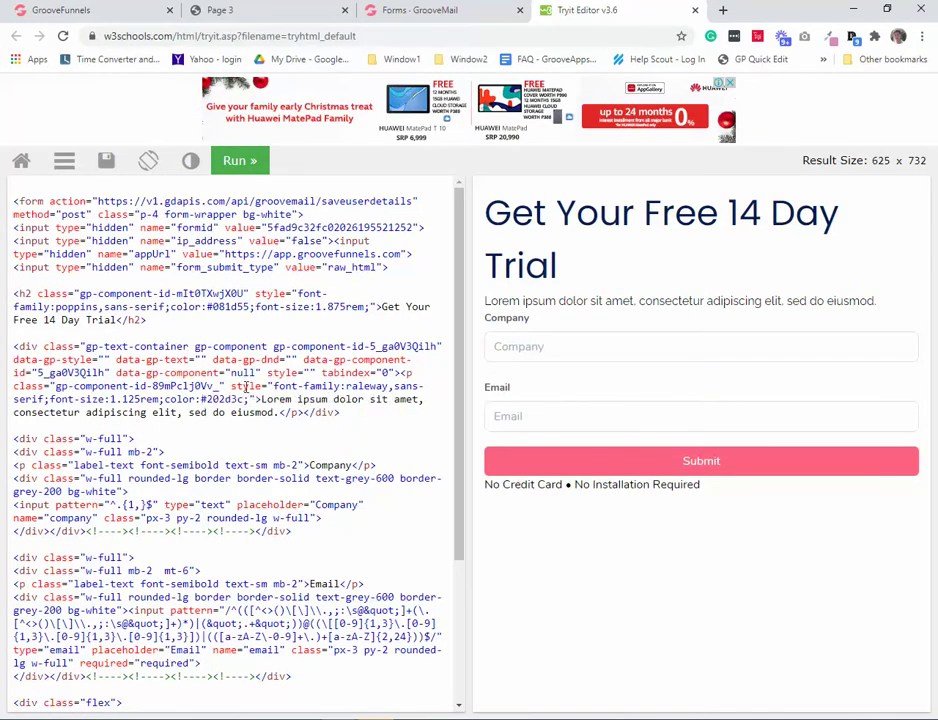
{"action": "left_click", "coordinate": [243, 166]}
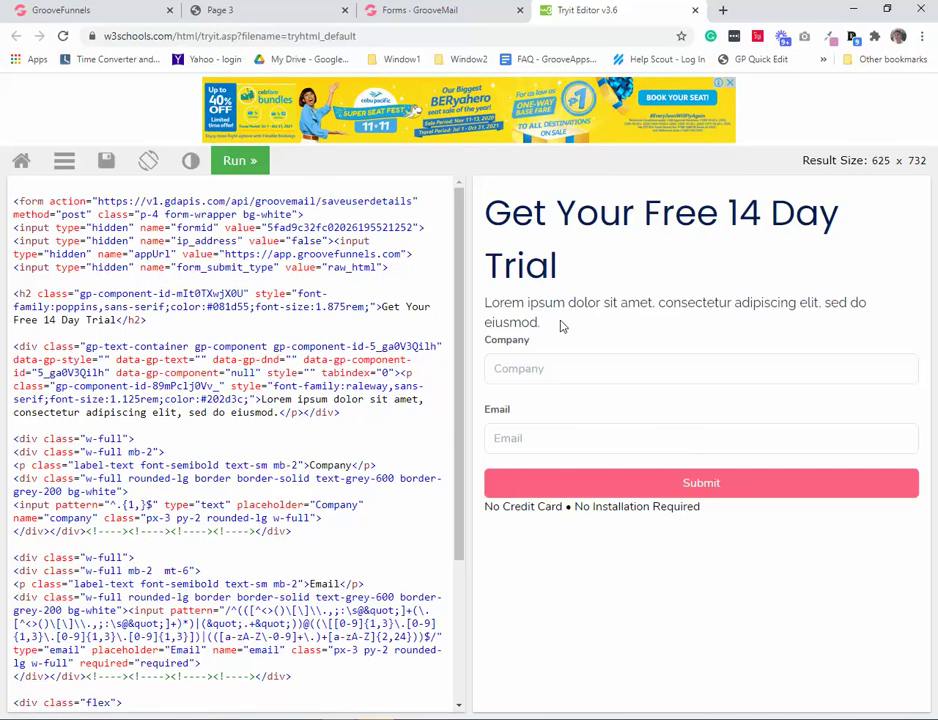
{"action": "key", "text": "ctrl+2"}
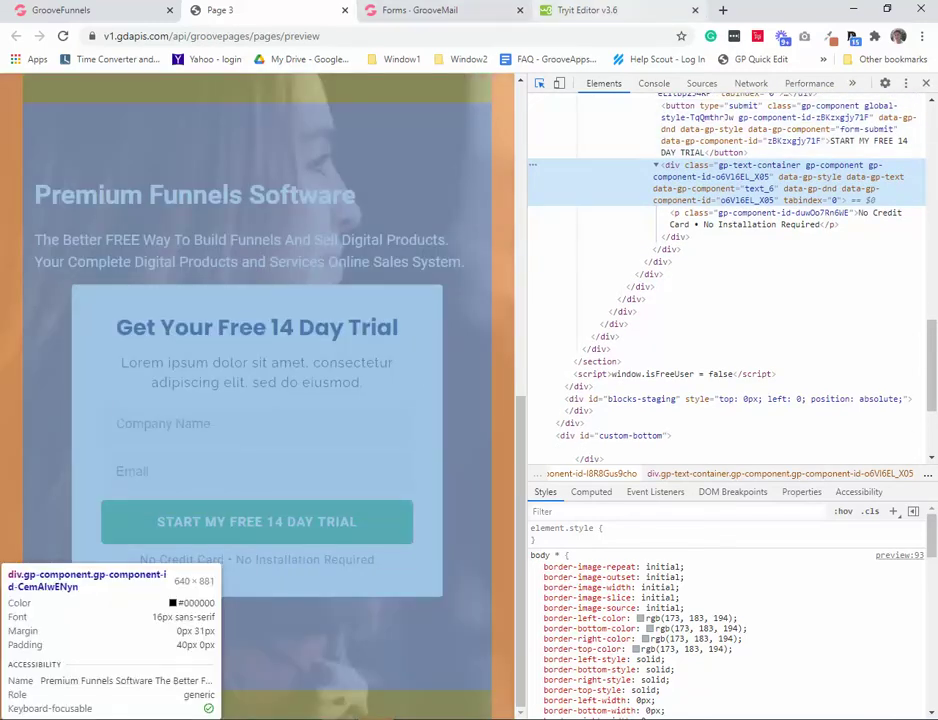
{"action": "key", "text": "ctrl+Tab"}
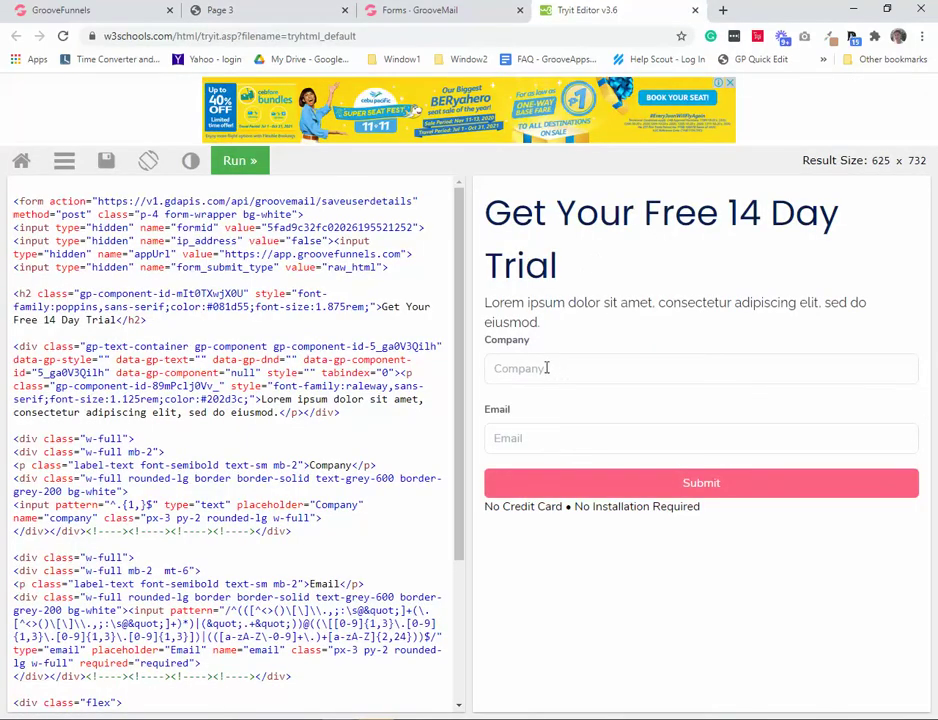
Comment out the Company label's p tag in the form code with <!-- and -->, and run the code
{"action": "left_click_drag", "start_coordinate": [538, 345], "coordinate": [479, 345]}
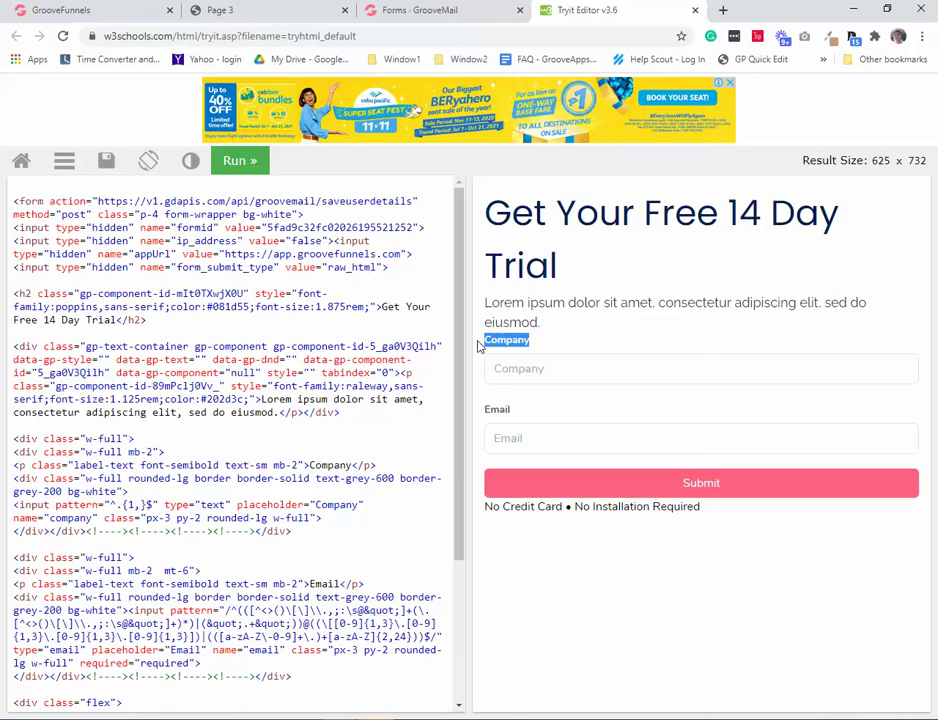
{"action": "left_click_drag", "start_coordinate": [521, 419], "coordinate": [464, 412]}
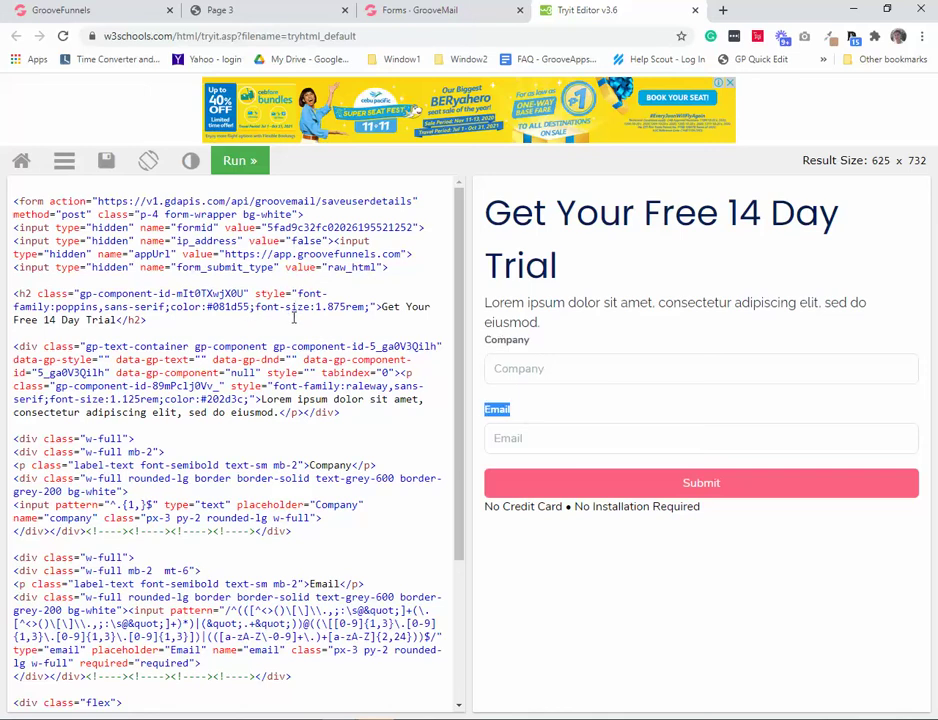
{"action": "scroll", "coordinate": [294, 318], "scroll_direction": "down", "scroll_amount": 1}
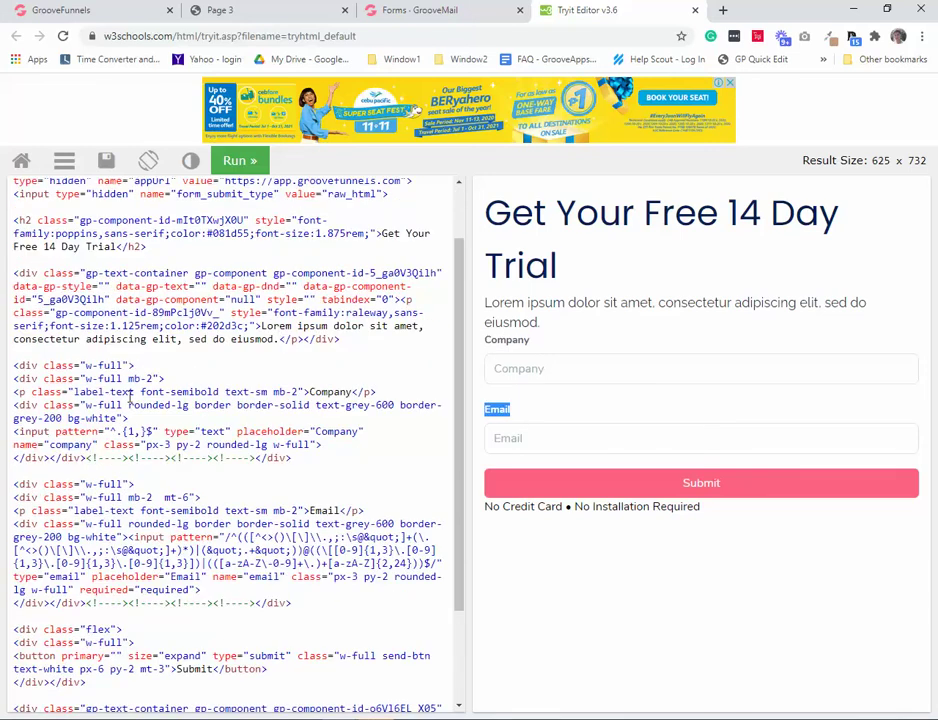
{"action": "left_click_drag", "start_coordinate": [386, 392], "coordinate": [17, 392]}
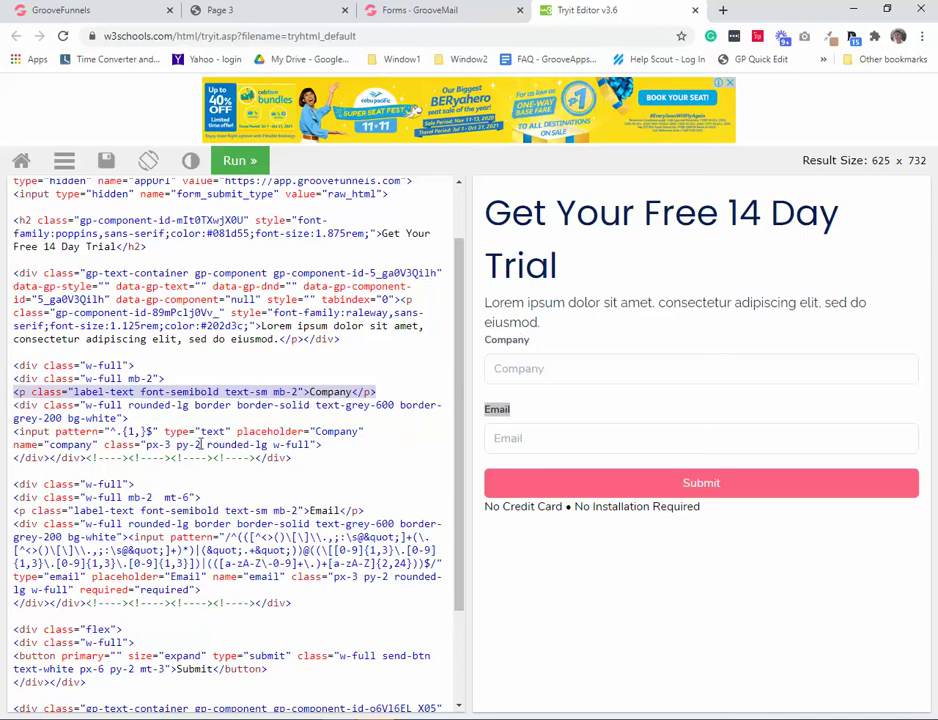
{"action": "left_click_drag", "start_coordinate": [390, 506], "coordinate": [12, 515]}
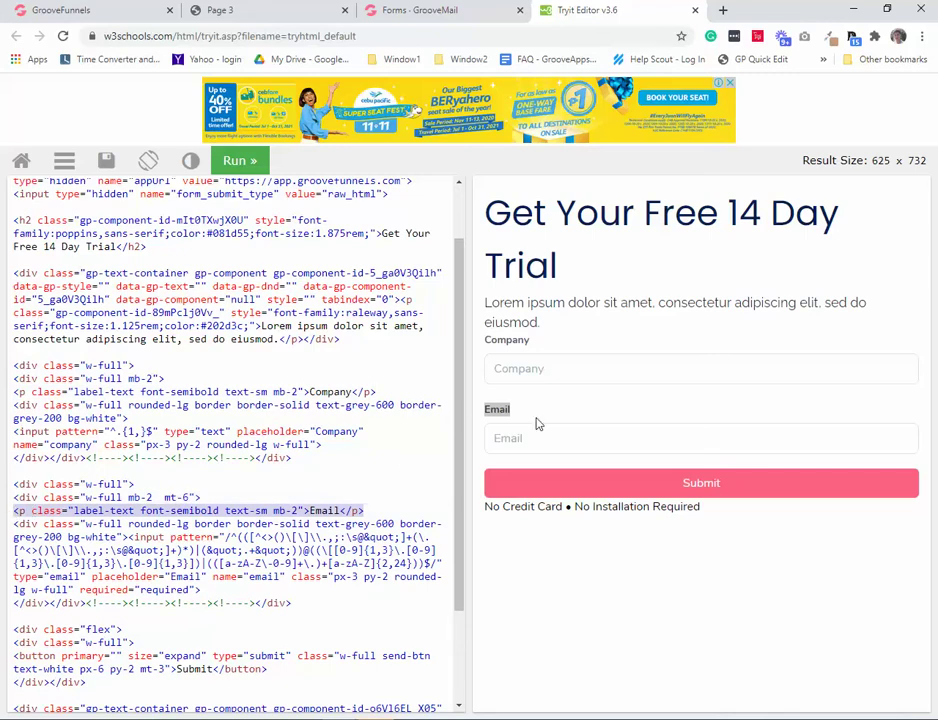
{"action": "left_click", "coordinate": [387, 509]}
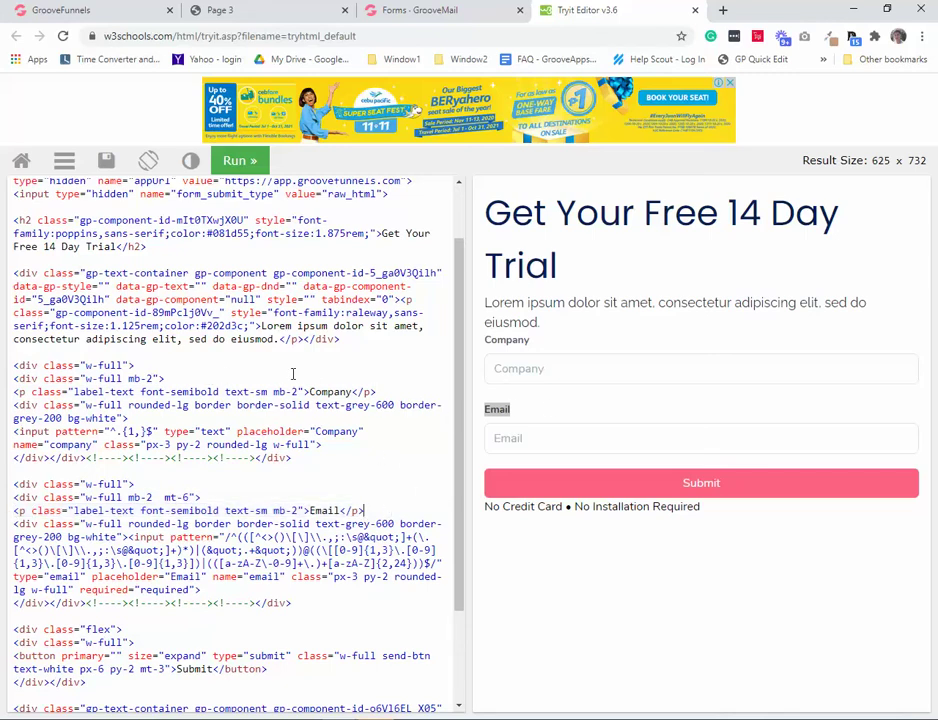
{"action": "left_click_drag", "start_coordinate": [170, 458], "coordinate": [213, 458]}
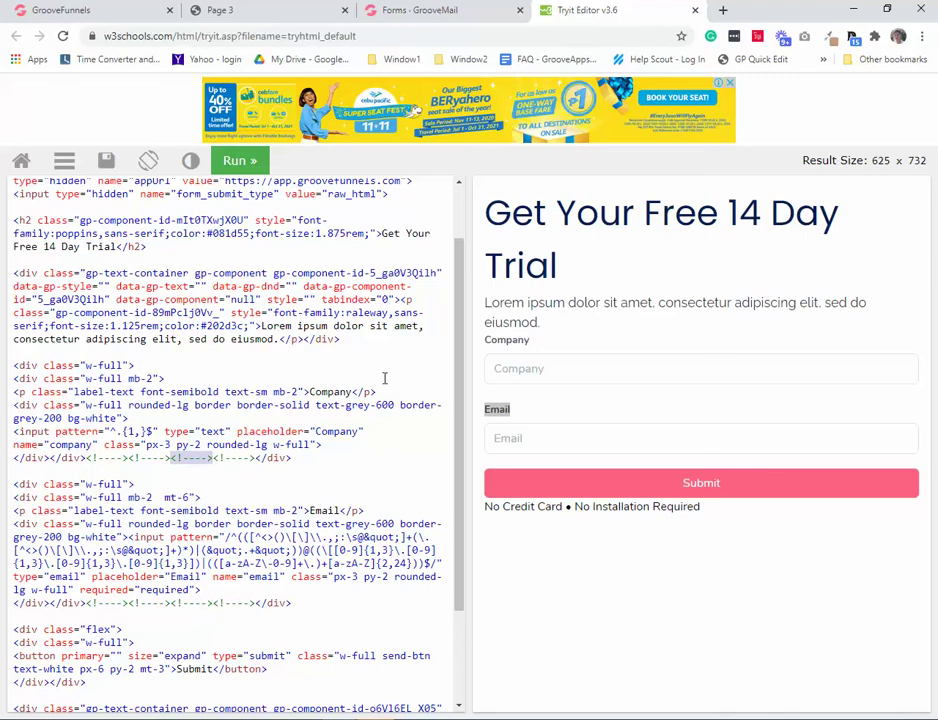
{"action": "left_click", "coordinate": [221, 383]}
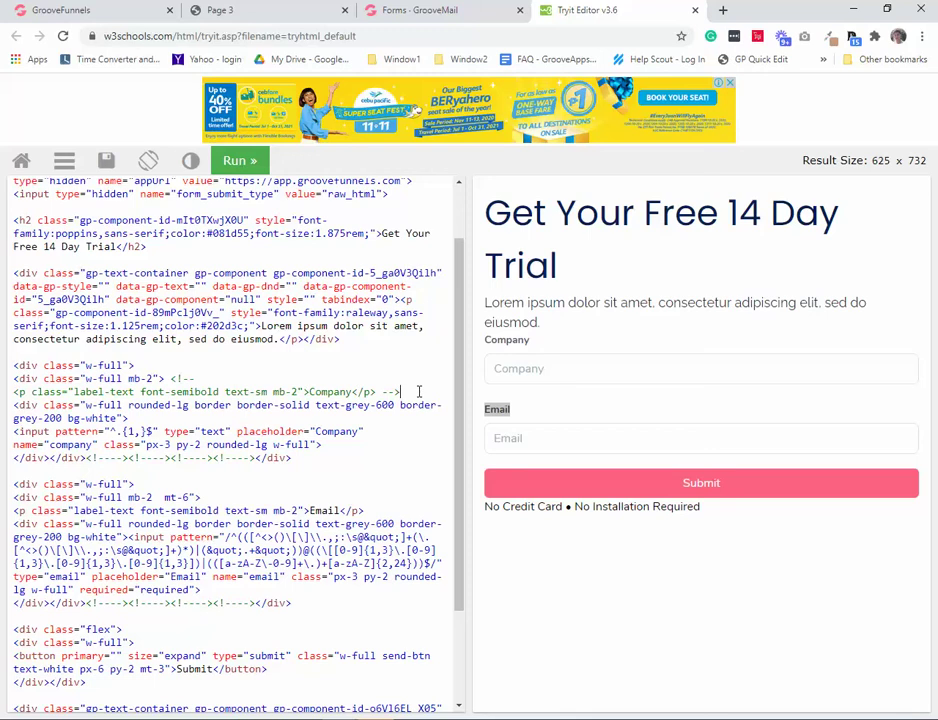
{"action": "left_click_drag", "start_coordinate": [419, 391], "coordinate": [196, 378]}
{"action": "left_click", "coordinate": [282, 366]}
{"action": "left_click", "coordinate": [243, 161]}
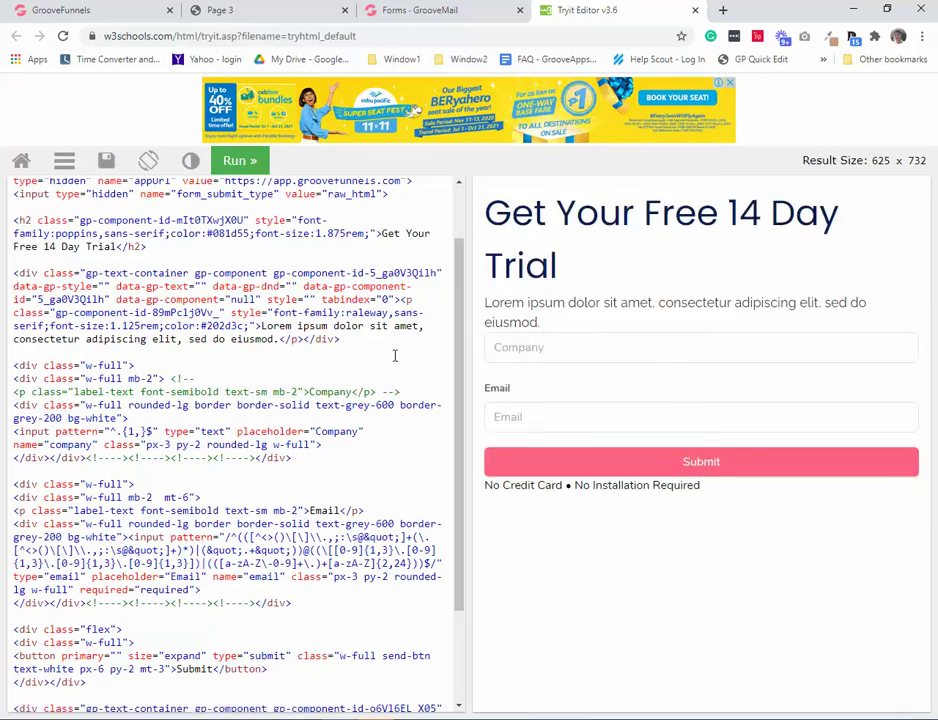
Comment out the Email label's p tag with <!-- and -->, and run the code
{"action": "scroll", "coordinate": [282, 416], "scroll_direction": "down", "scroll_amount": 2}
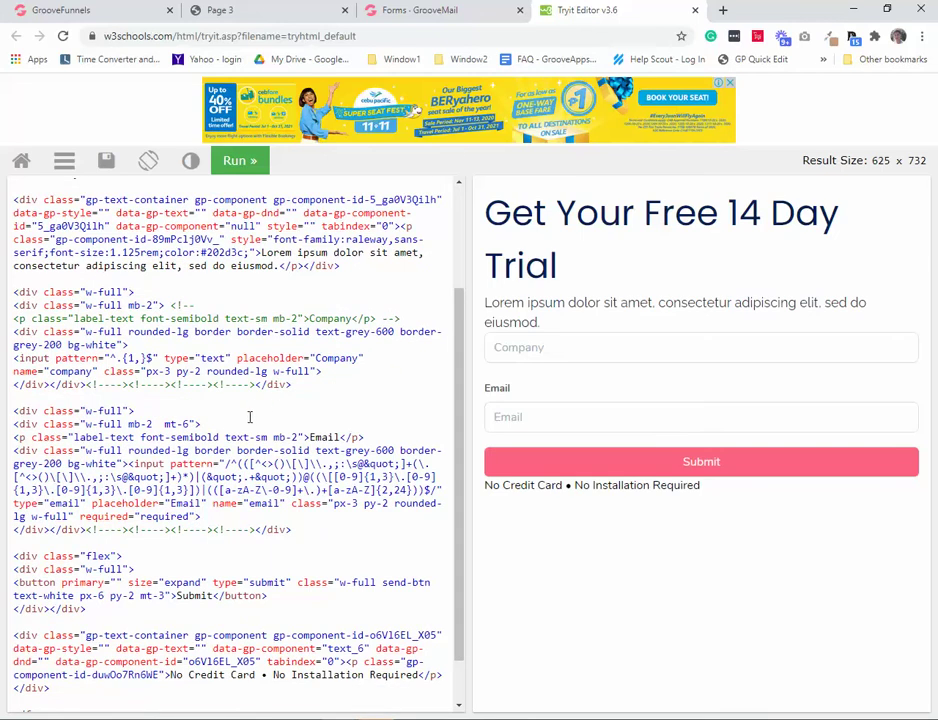
{"action": "left_click", "coordinate": [283, 422]}
{"action": "type", "text": "<!--"}
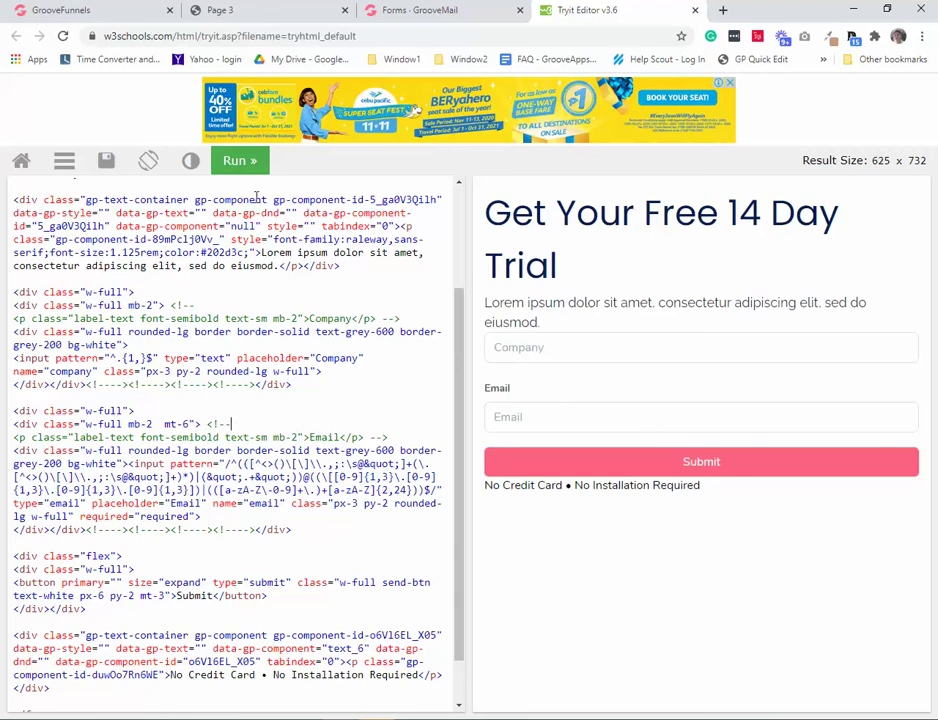
{"action": "left_click", "coordinate": [236, 164]}
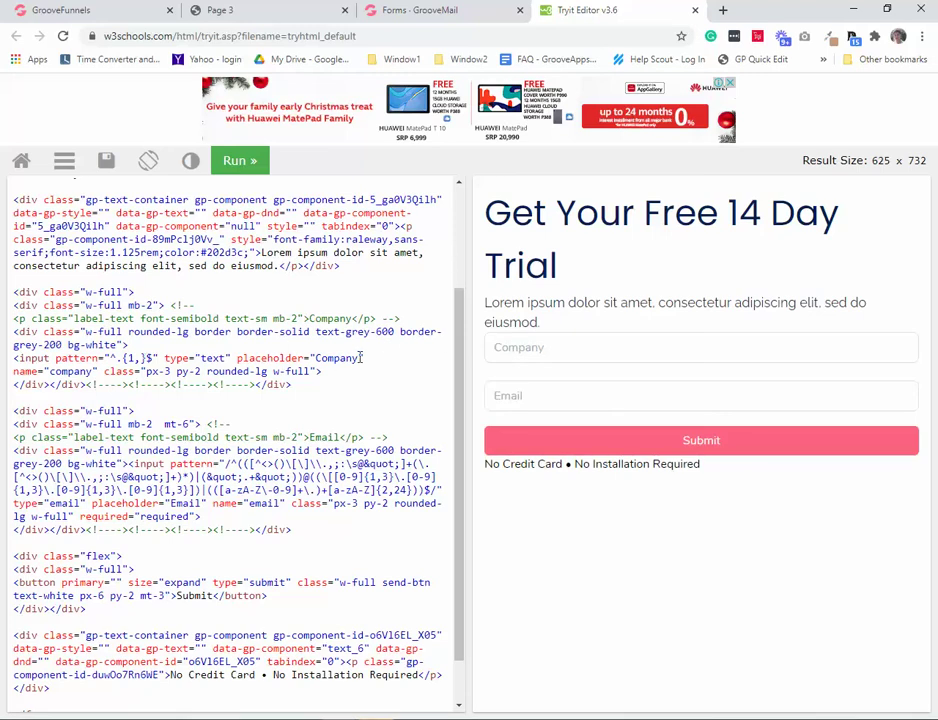
Change the company input's placeholder to "Company Name" and run the code
{"action": "left_click", "coordinate": [359, 357]}
{"action": "type", "text": "Name"}
{"action": "left_click", "coordinate": [234, 161]}
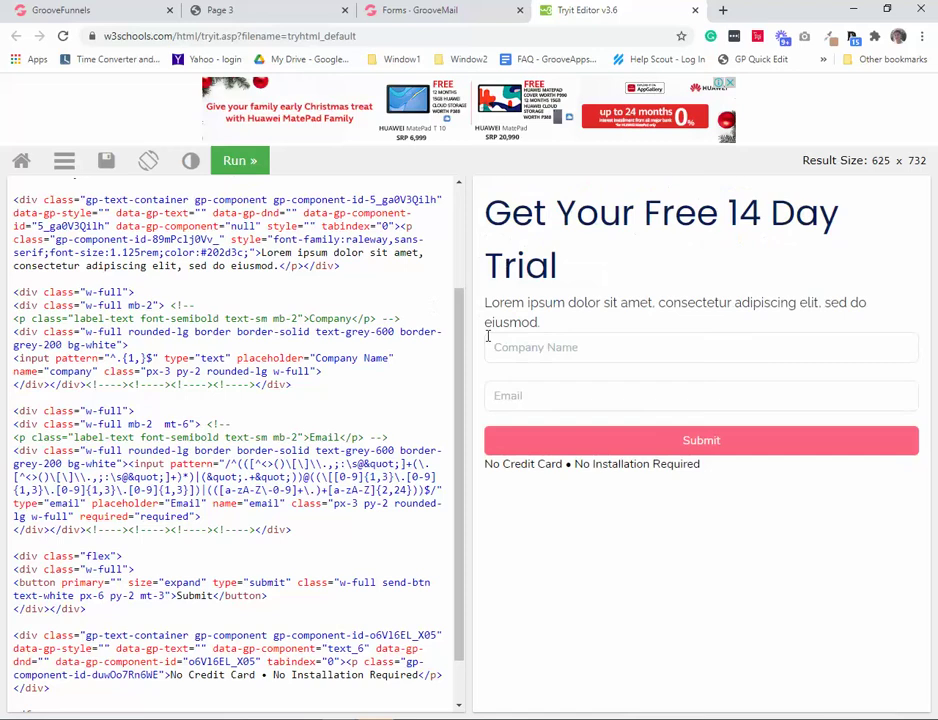
{"action": "left_click", "coordinate": [551, 348]}
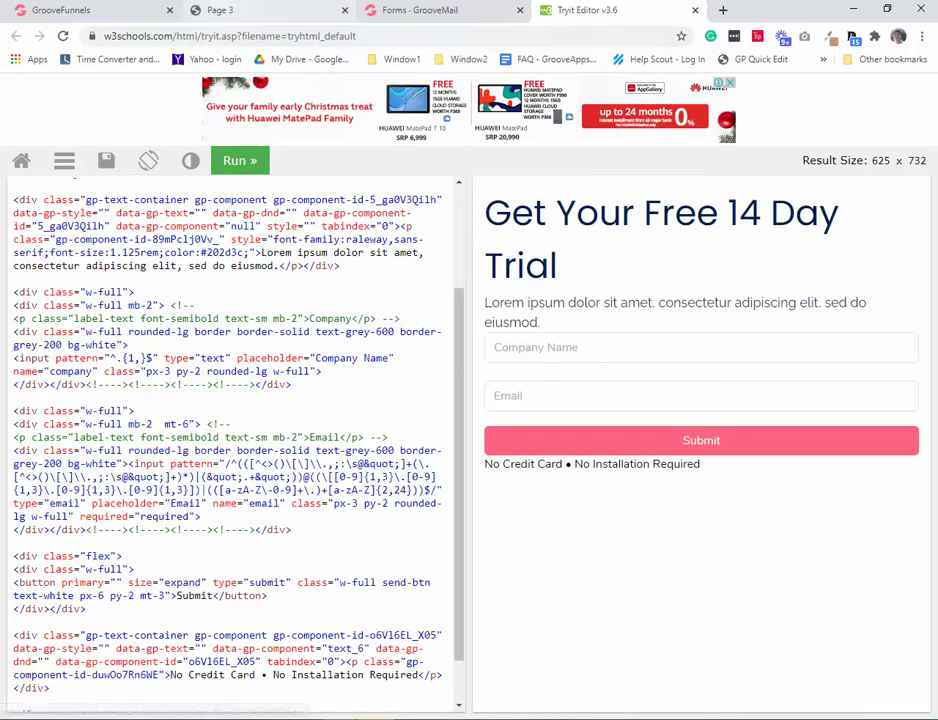
In the GroovePages builder, examine the Company Name field's design and its padding and margin settings, then close its settings
{"action": "left_click", "coordinate": [239, 14]}
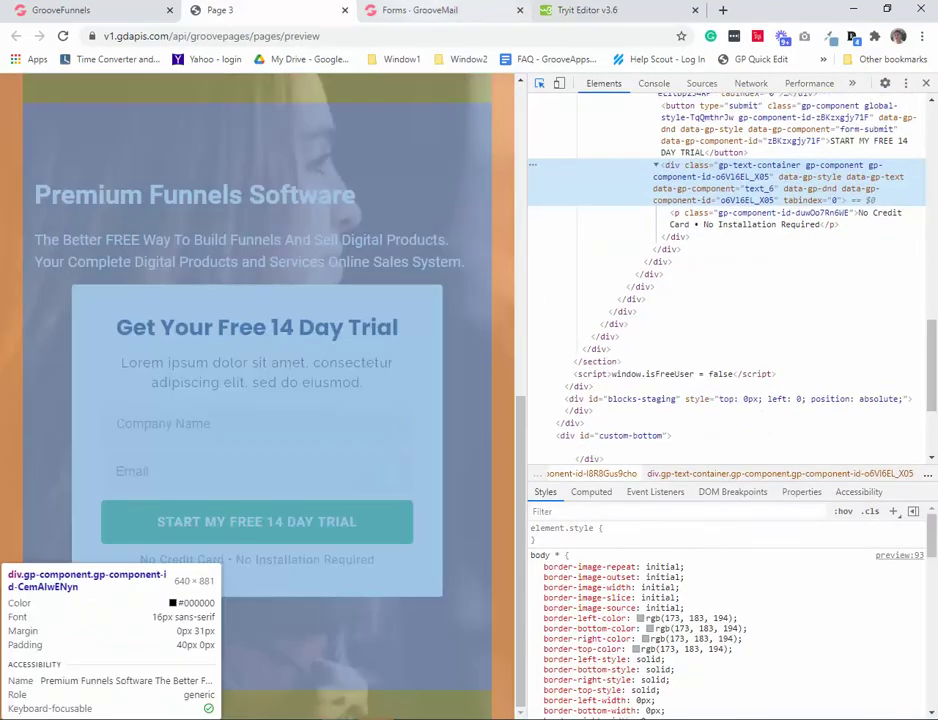
{"action": "left_click", "coordinate": [586, 9]}
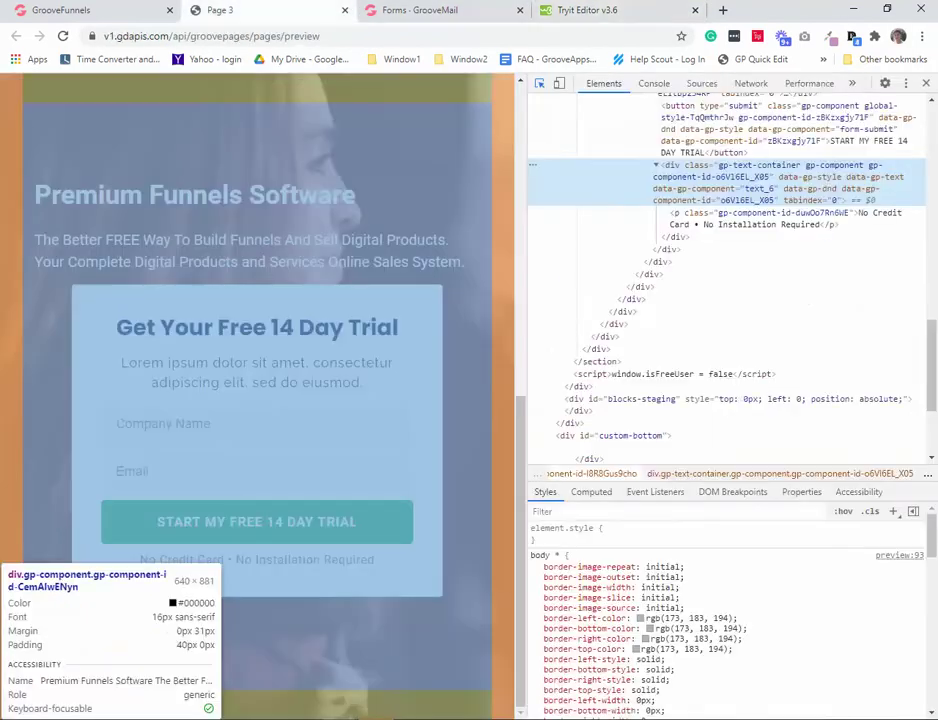
{"action": "left_click", "coordinate": [230, 11]}
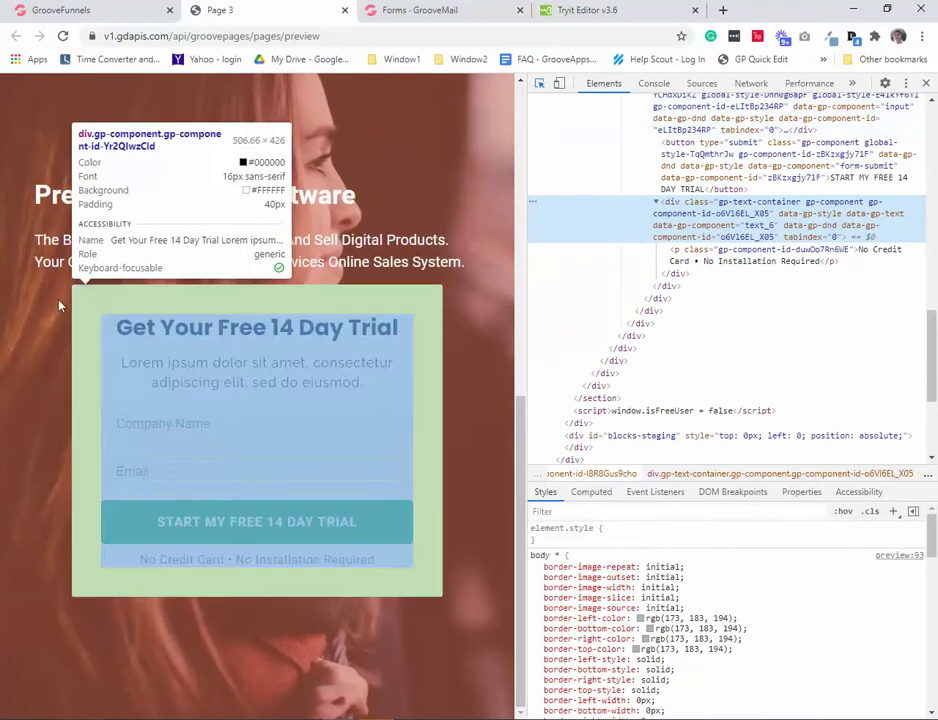
{"action": "left_click", "coordinate": [60, 10]}
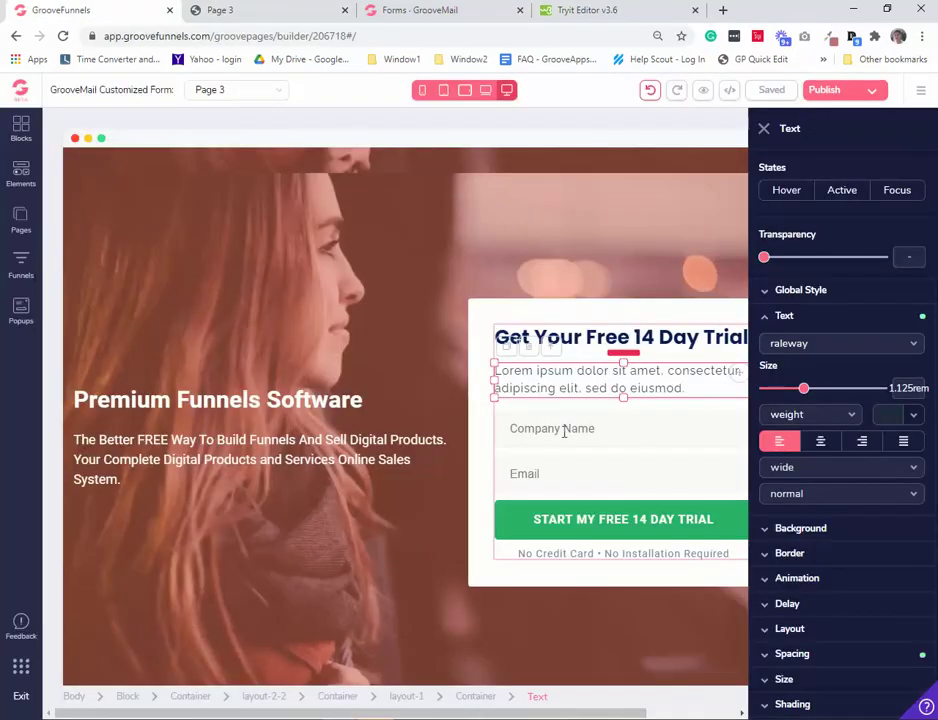
{"action": "left_click", "coordinate": [637, 443]}
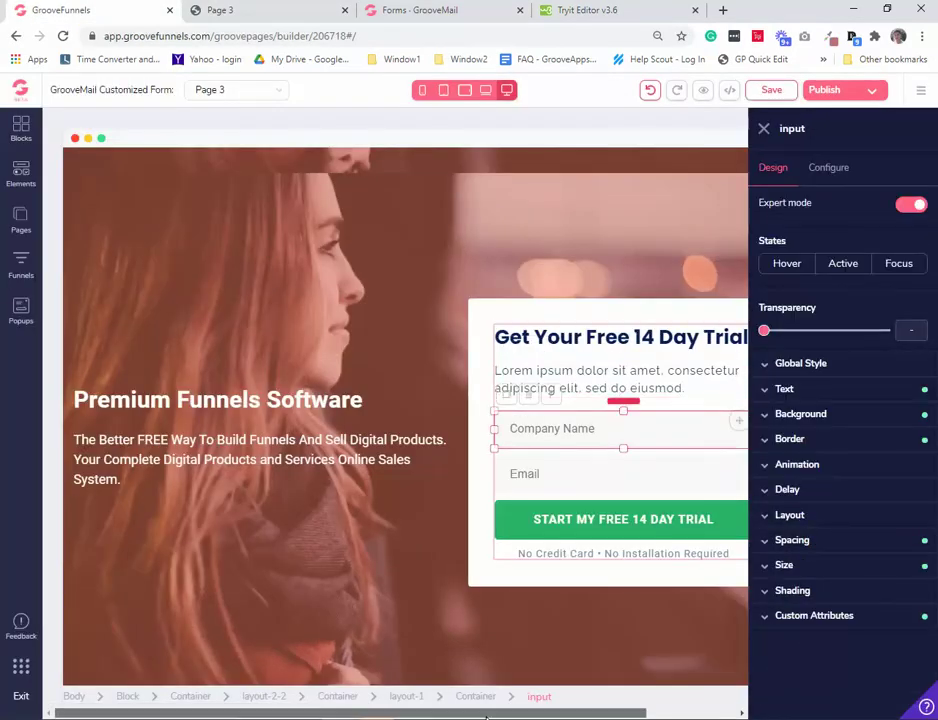
{"action": "left_click_drag", "start_coordinate": [486, 715], "coordinate": [643, 712]}
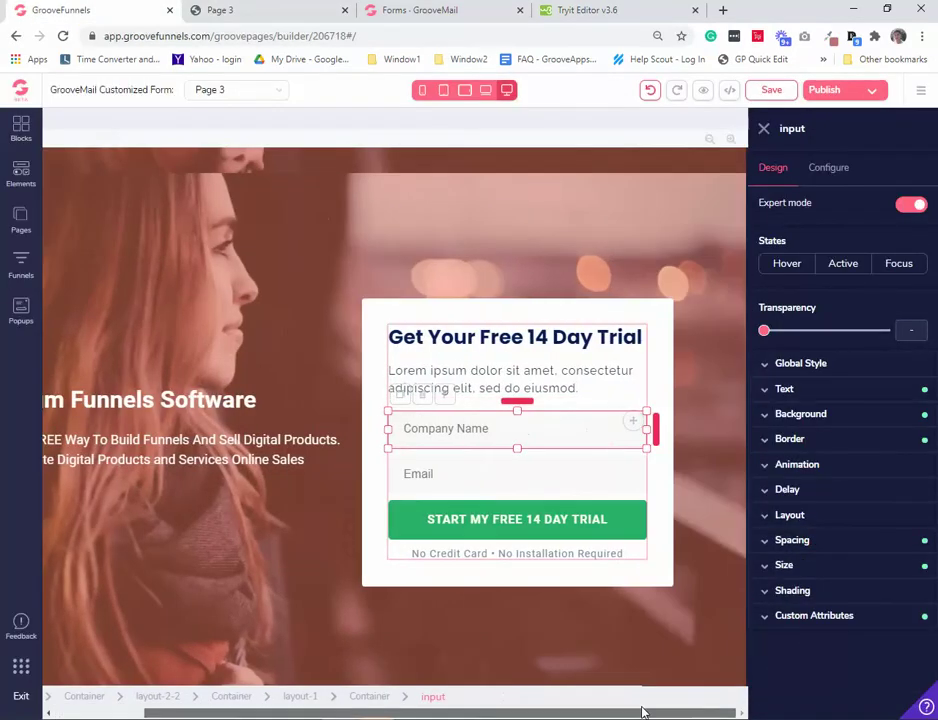
{"action": "left_click", "coordinate": [819, 547]}
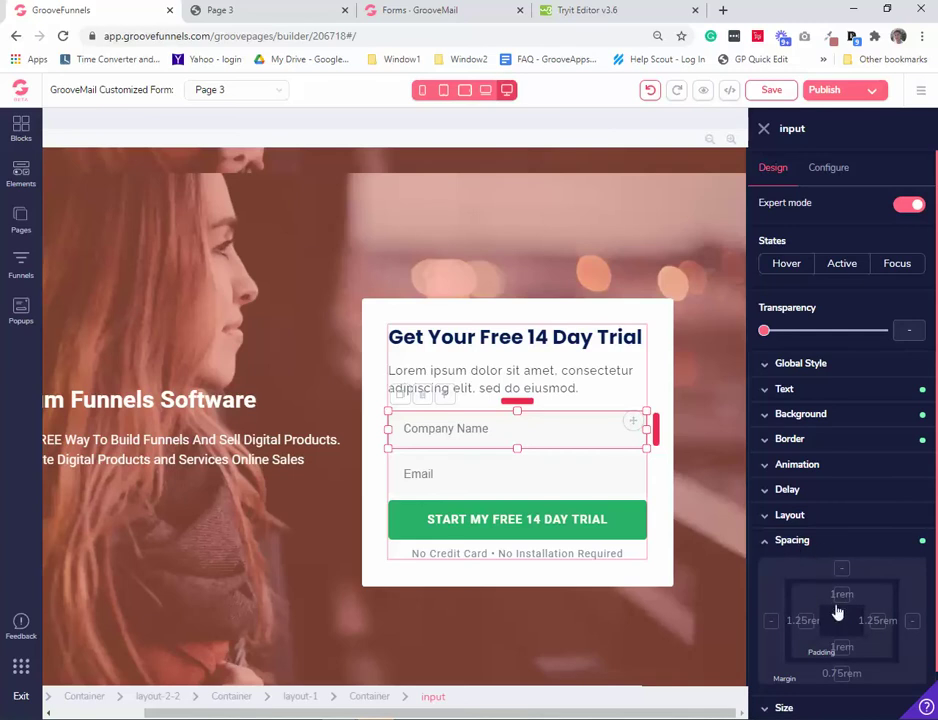
{"action": "left_click", "coordinate": [792, 541]}
{"action": "left_click", "coordinate": [498, 481]}
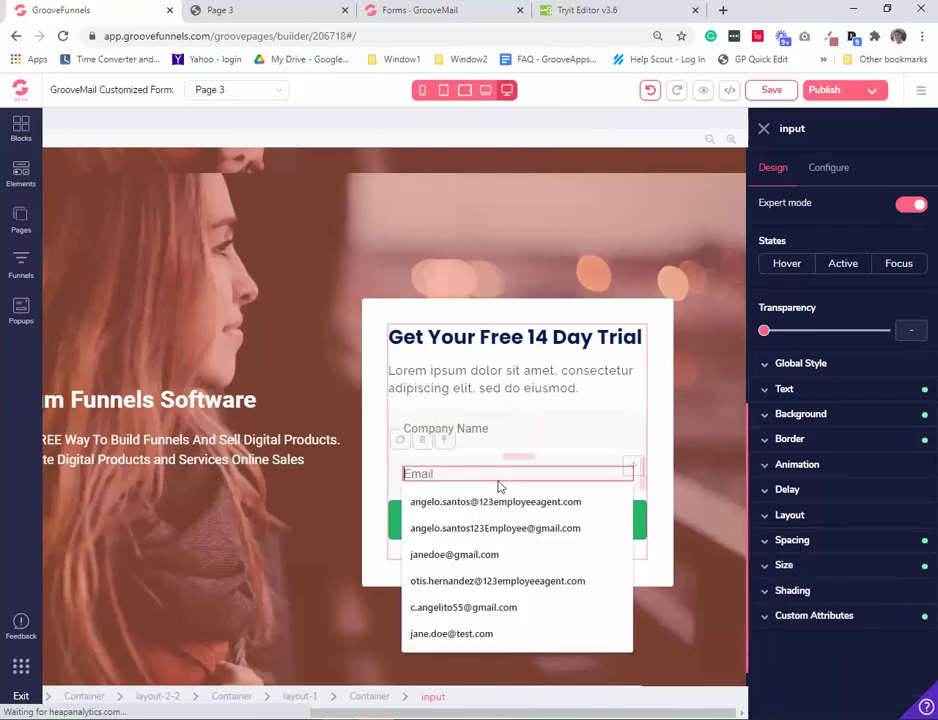
{"action": "left_click", "coordinate": [764, 130]}
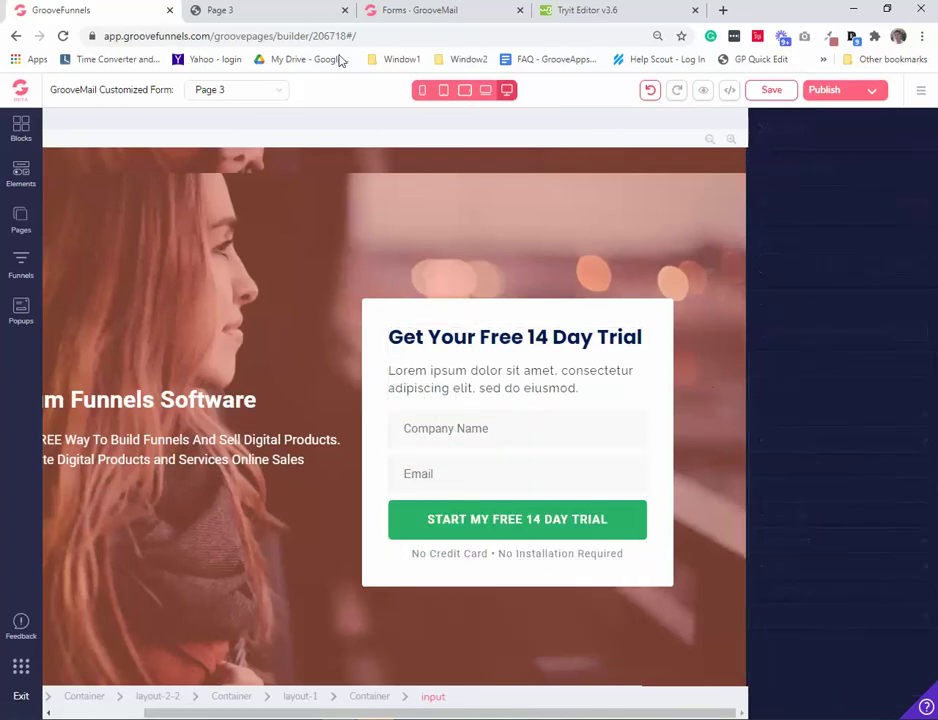
Reopen the element inspector on the Page 3 preview and compare its form fields with those in the W3Schools result and the GroovePages builder
{"action": "left_click", "coordinate": [225, 10]}
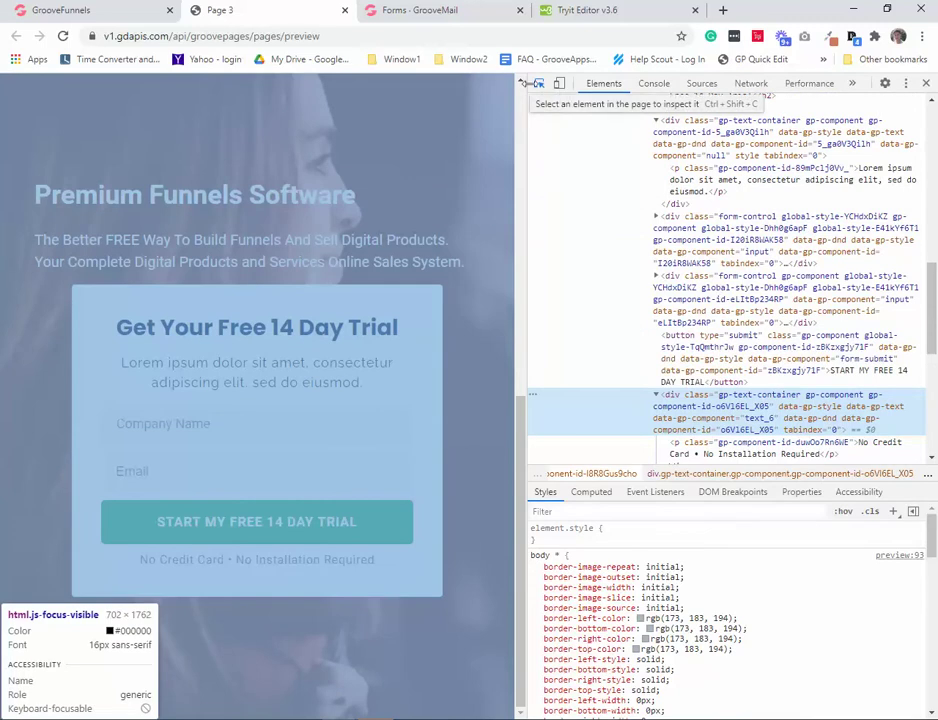
{"action": "left_click", "coordinate": [539, 83]}
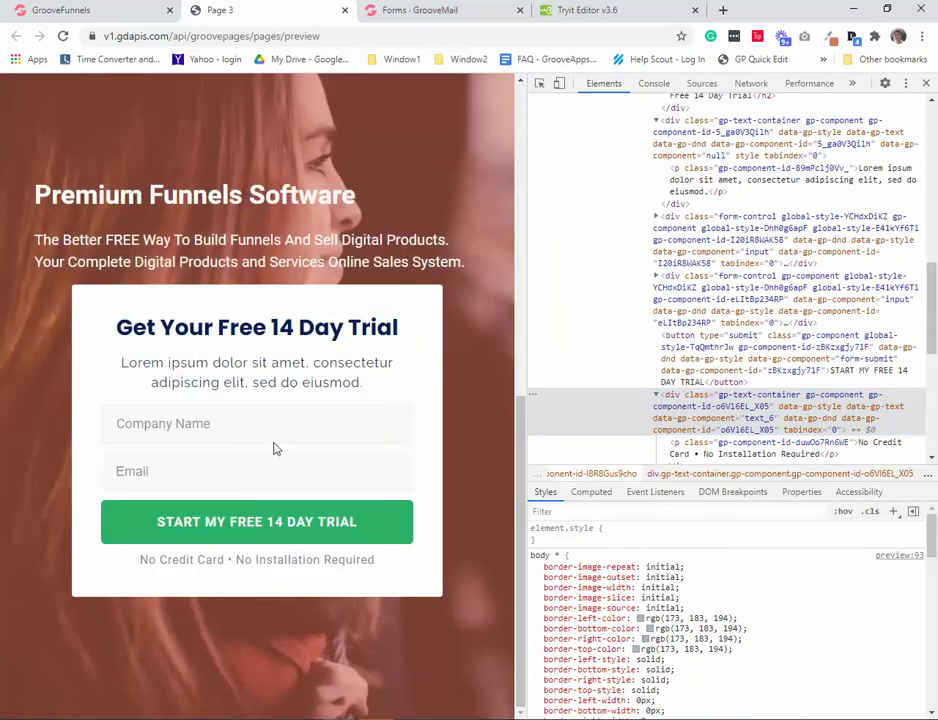
{"action": "left_click", "coordinate": [925, 83]}
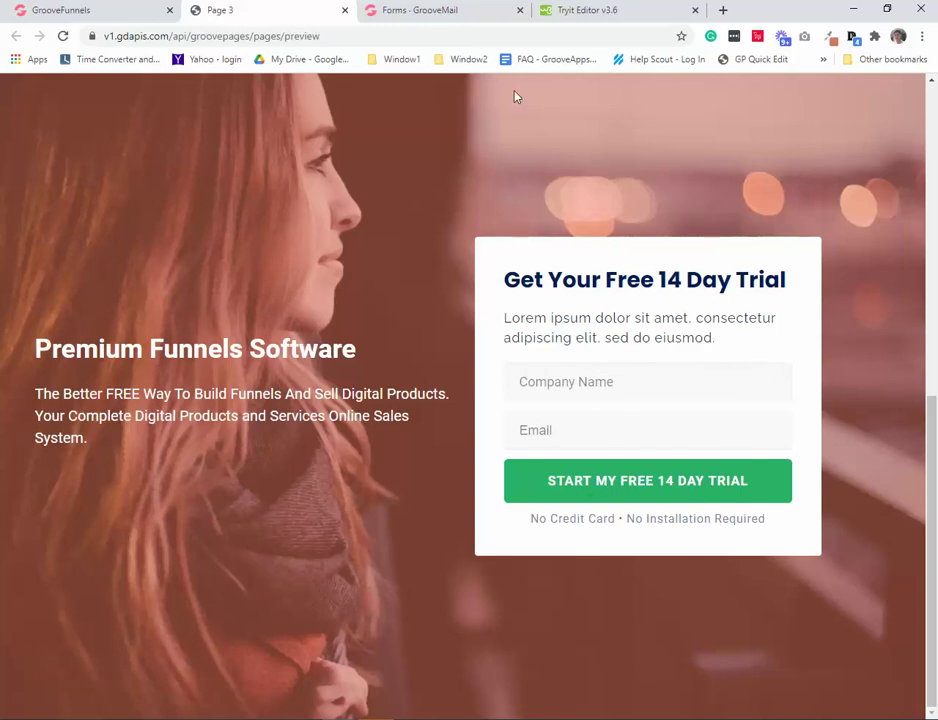
{"action": "right_click", "coordinate": [395, 214]}
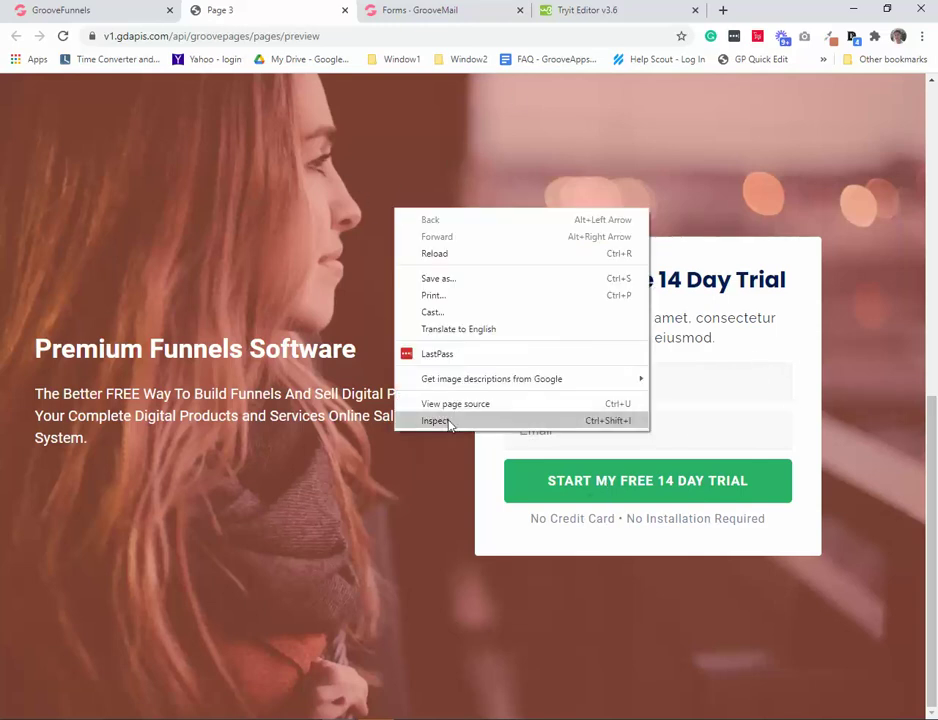
{"action": "left_click", "coordinate": [446, 421]}
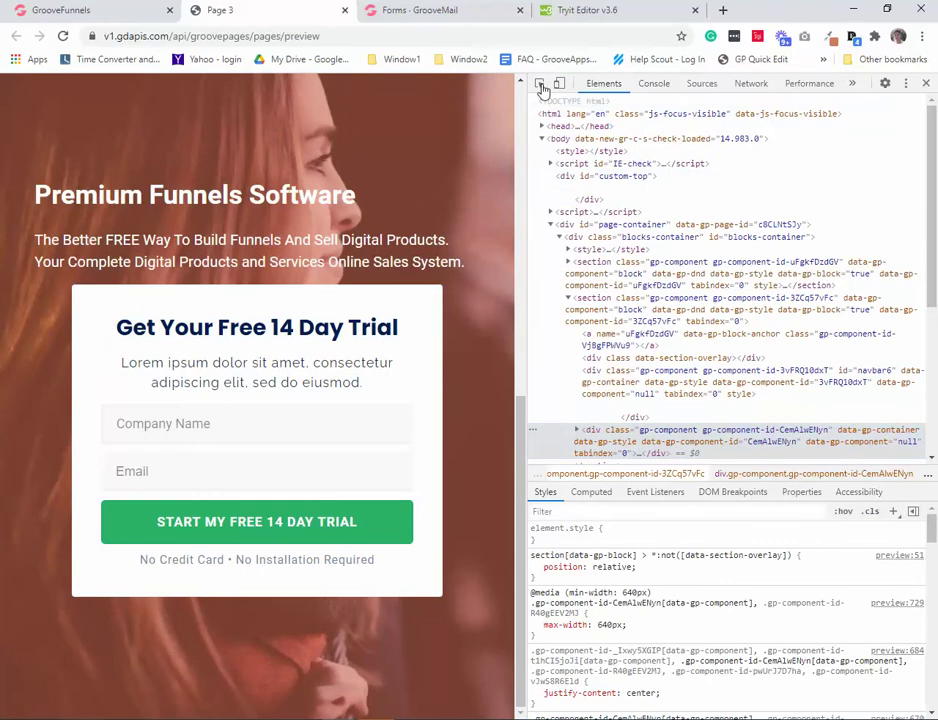
{"action": "left_click", "coordinate": [540, 84]}
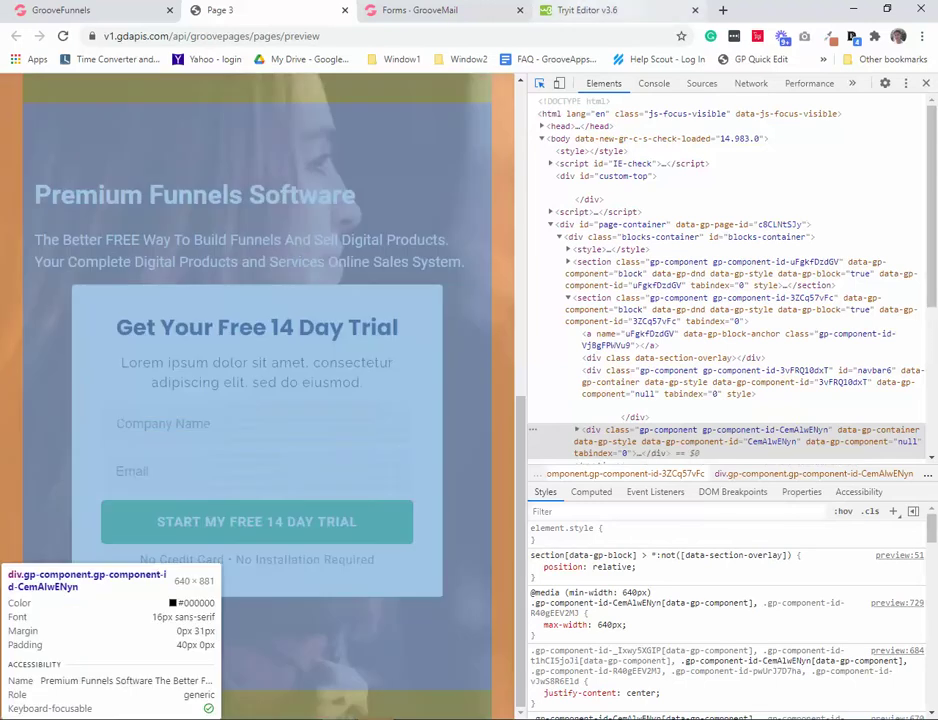
{"action": "left_click", "coordinate": [588, 18]}
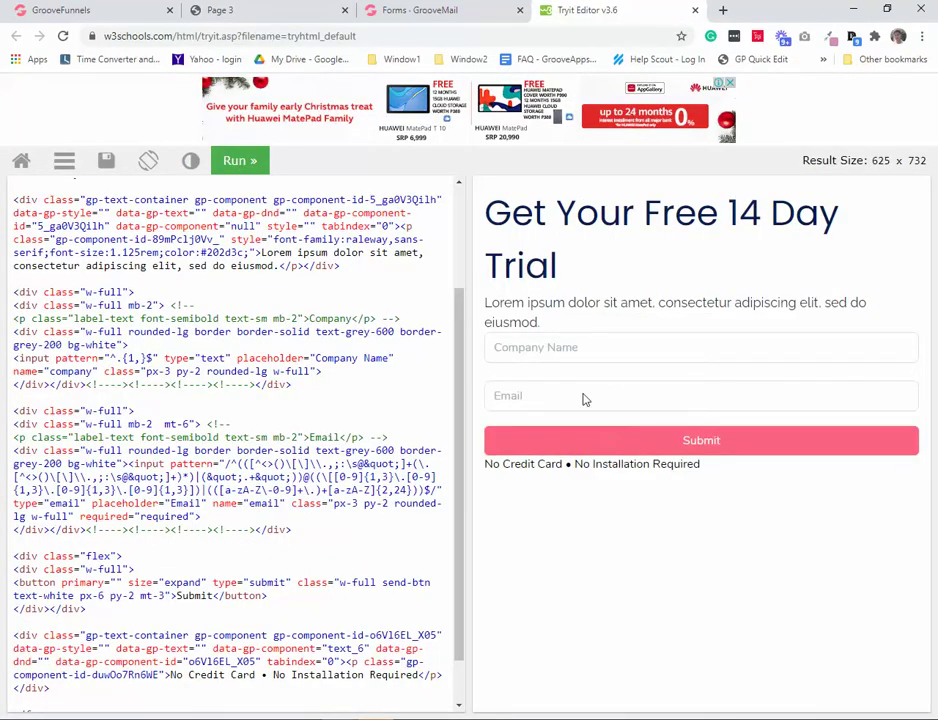
{"action": "left_click", "coordinate": [90, 10]}
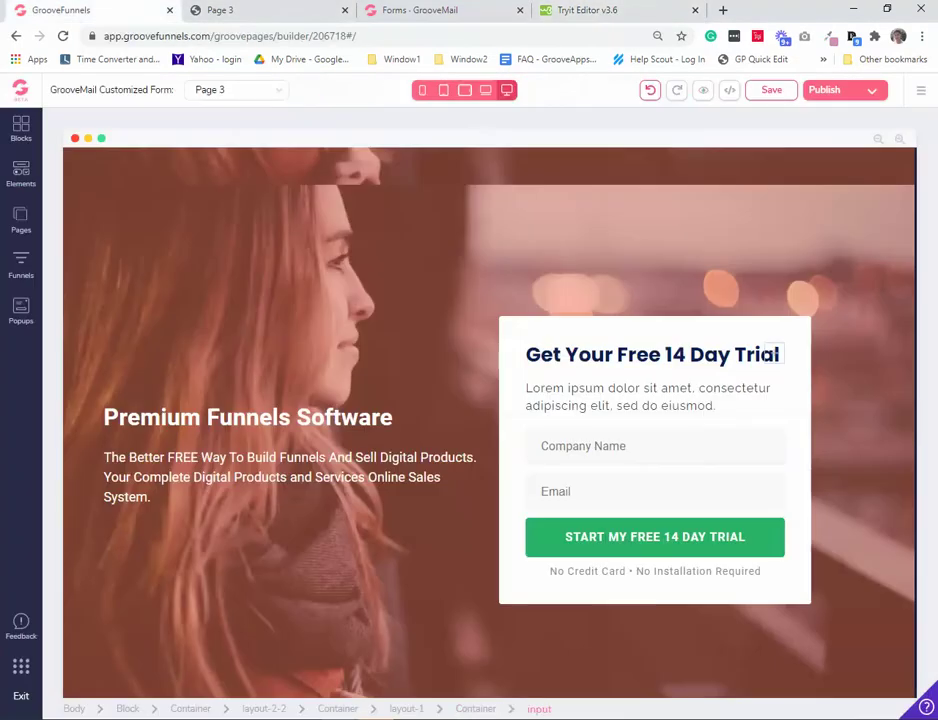
Select the green START MY FREE 14 DAY TRIAL button and open its background color picker showing the hex code
{"action": "left_click", "coordinate": [542, 541]}
{"action": "left_click", "coordinate": [823, 416]}
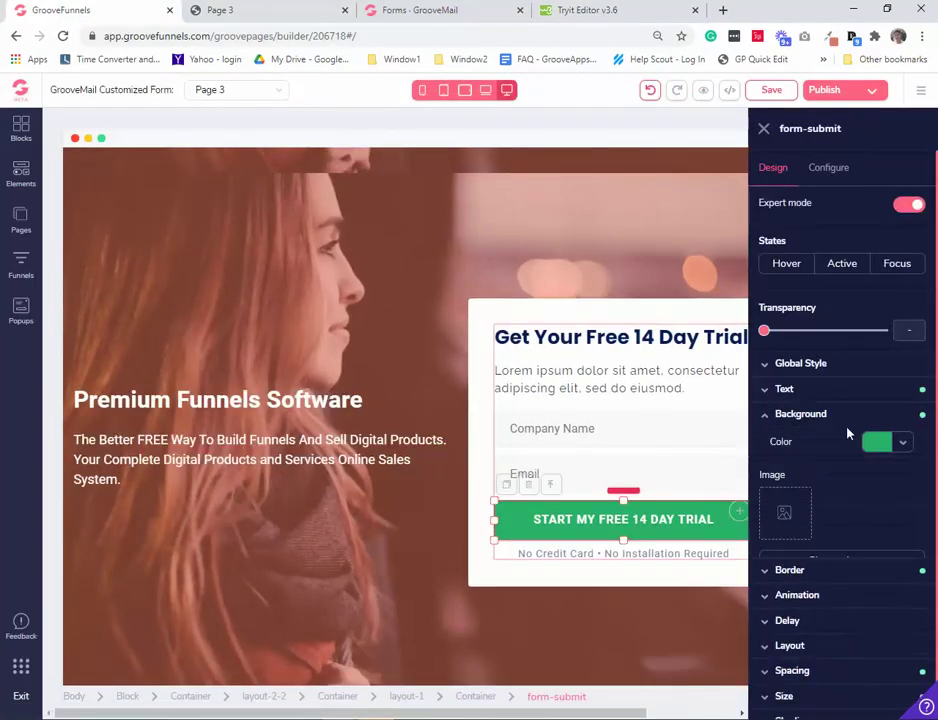
{"action": "left_click", "coordinate": [902, 445]}
{"action": "left_click", "coordinate": [811, 477]}
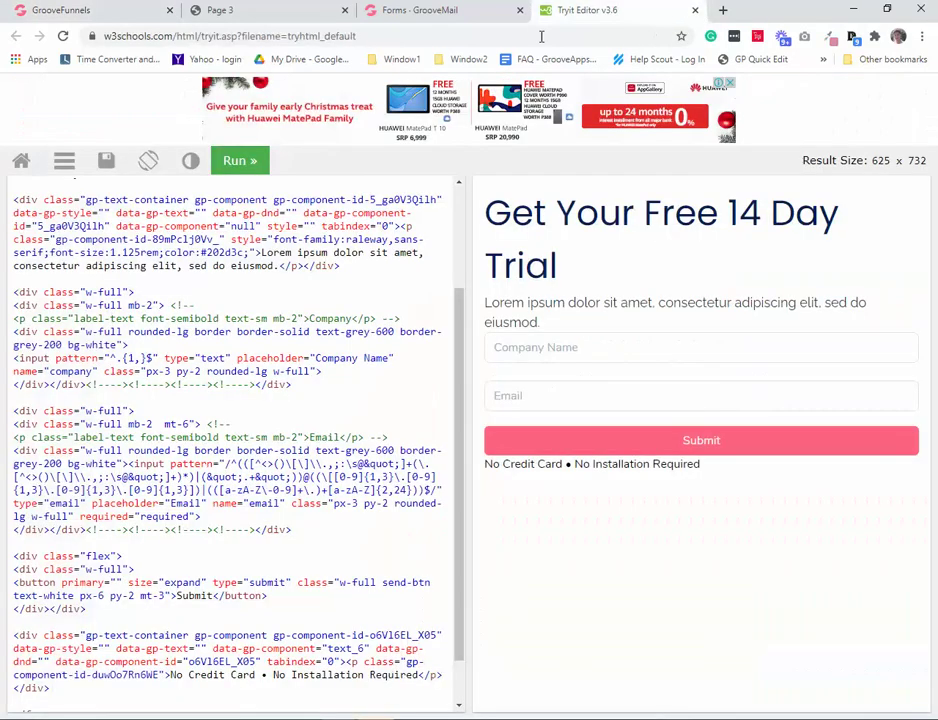
In the W3Schools Tryit Editor, add a style attribute containing "backround-color" to the Submit button's tag
{"action": "left_click", "coordinate": [565, 11]}
{"action": "scroll", "coordinate": [320, 512], "scroll_direction": "down", "scroll_amount": 1}
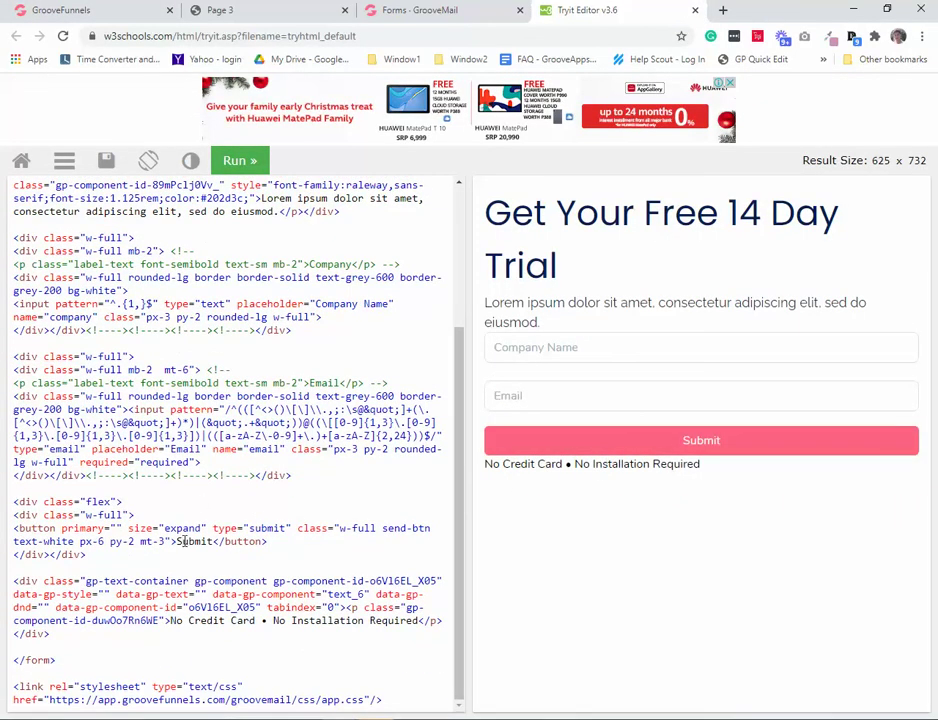
{"action": "left_click_drag", "start_coordinate": [178, 541], "coordinate": [215, 541]}
{"action": "left_click", "coordinate": [171, 541]}
{"action": "type", "text": "sty"}
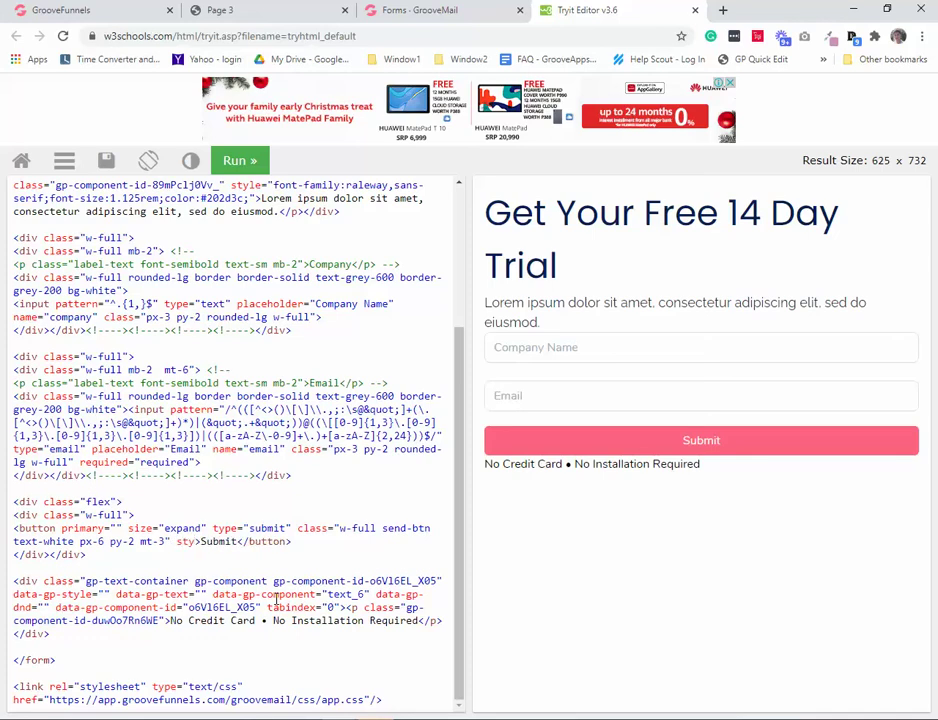
{"action": "type", "text": "le=\"\""}
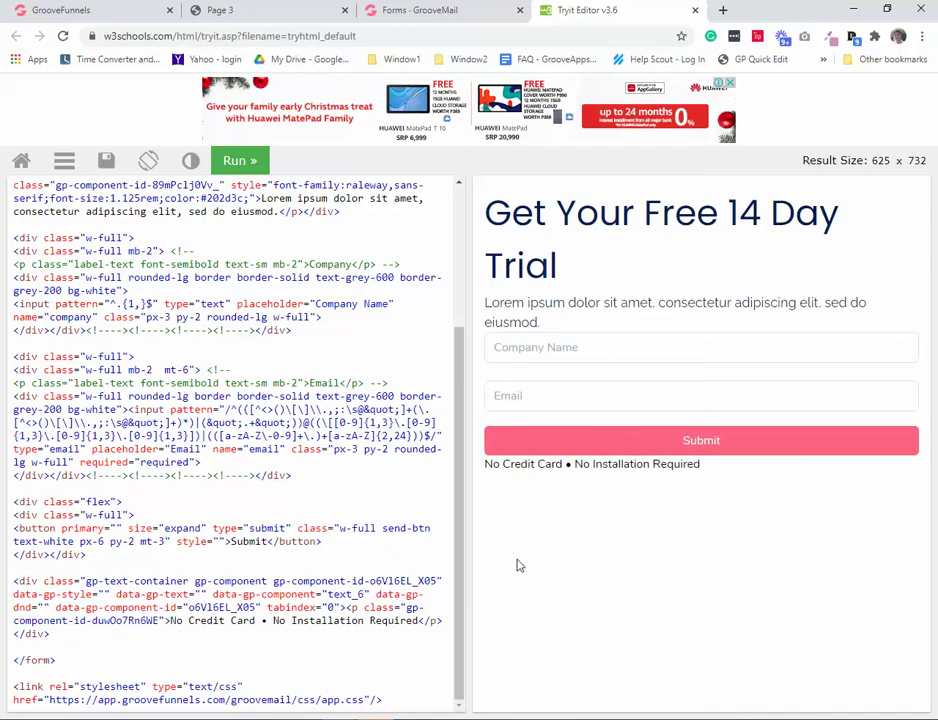
{"action": "type", "text": "back"}
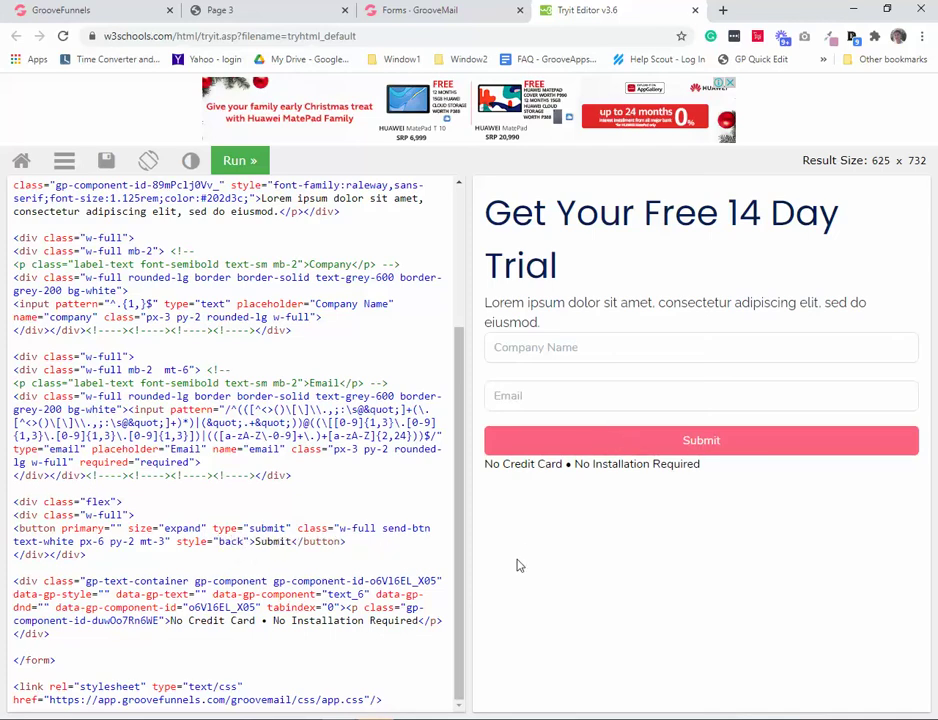
{"action": "type", "text": "r"}
{"action": "type", "text": "ound-"}
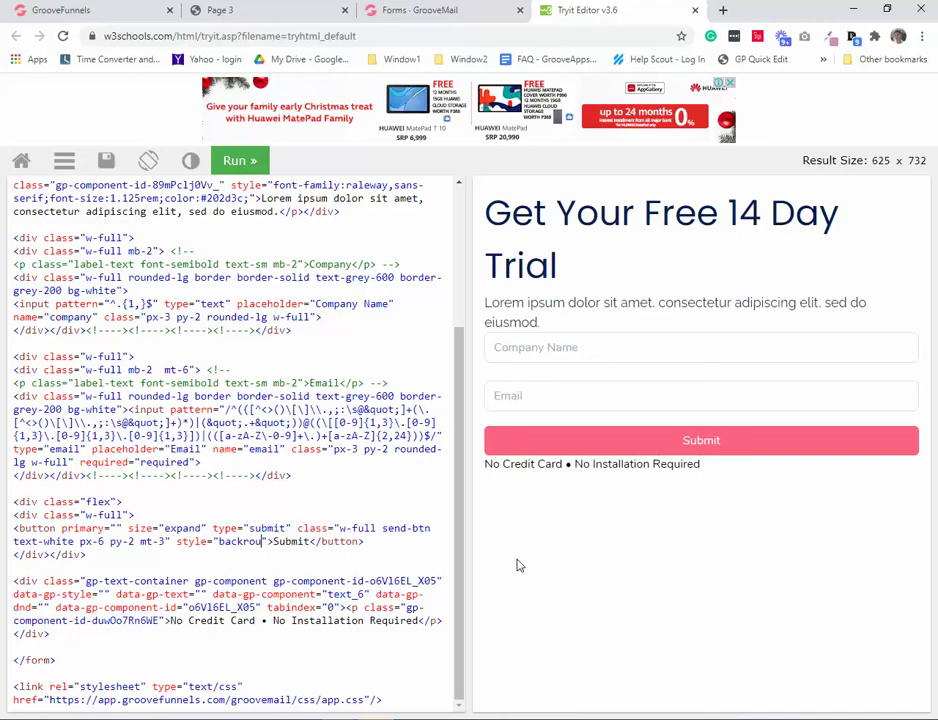
{"action": "type", "text": "color"}
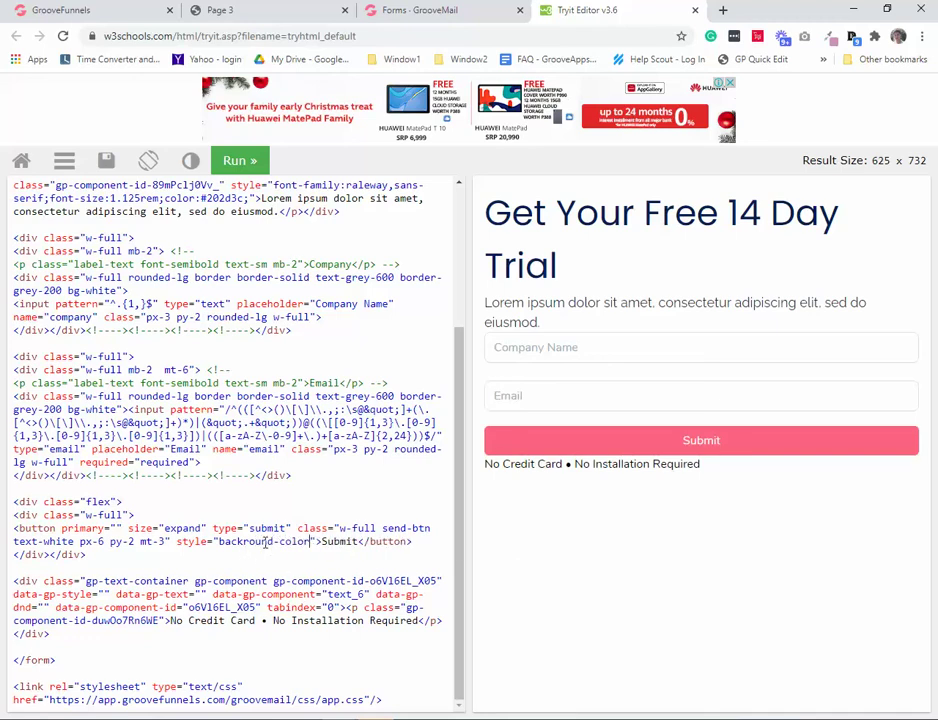
{"action": "scroll", "coordinate": [272, 510], "scroll_direction": "up", "scroll_amount": 5}
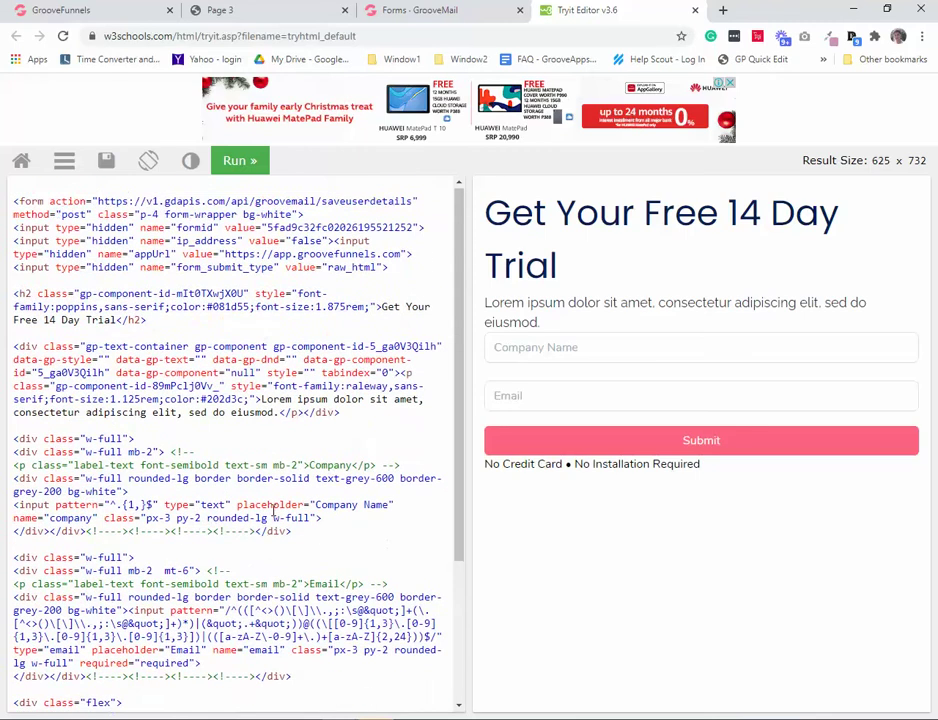
{"action": "scroll", "coordinate": [272, 510], "scroll_direction": "down", "scroll_amount": 5}
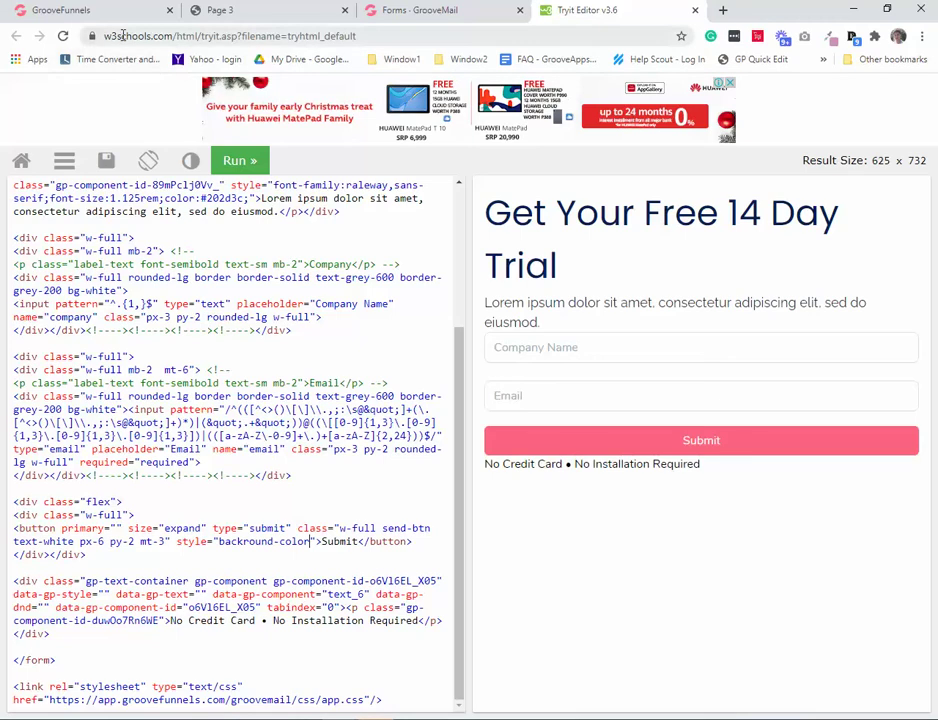
Open w3schools.com separately and look through the topic list of its CSS tutorial
{"action": "left_click", "coordinate": [723, 11]}
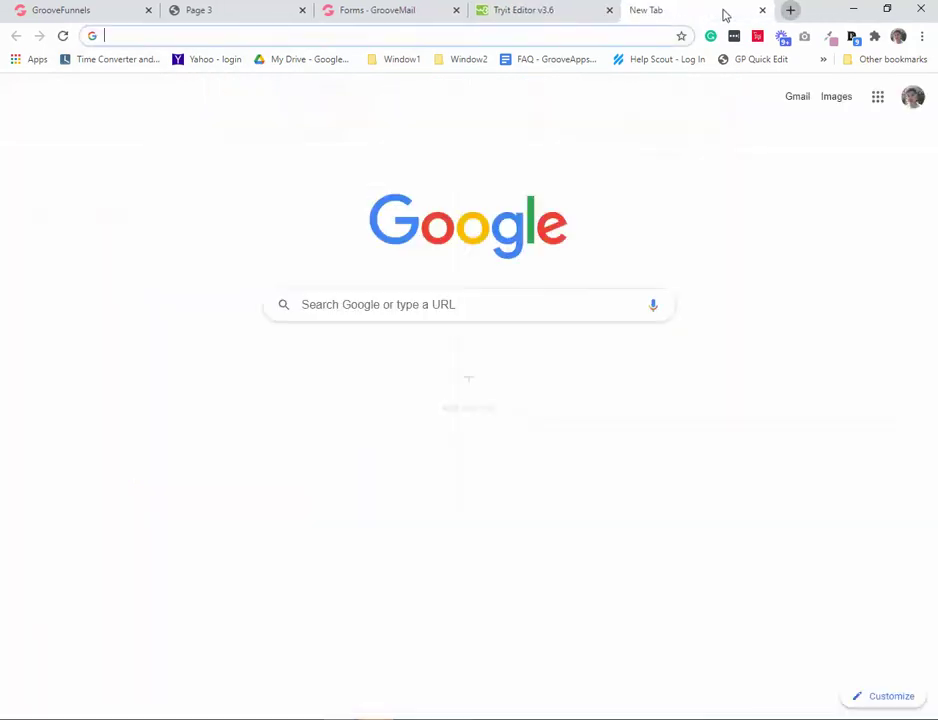
{"action": "type", "text": "w"}
{"action": "key", "text": "Return"}
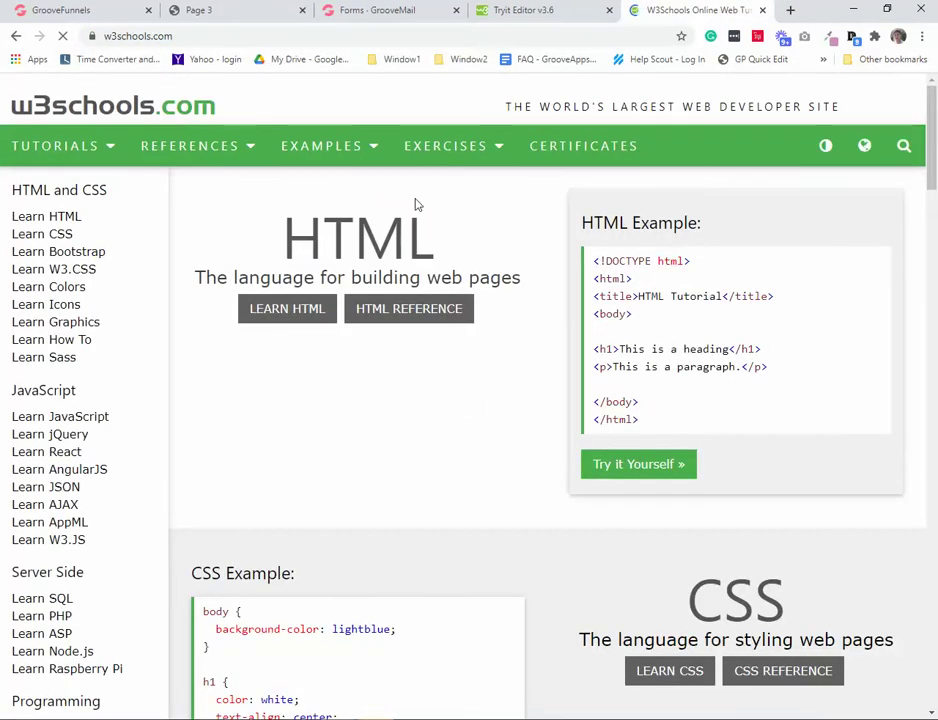
{"action": "left_click", "coordinate": [63, 237]}
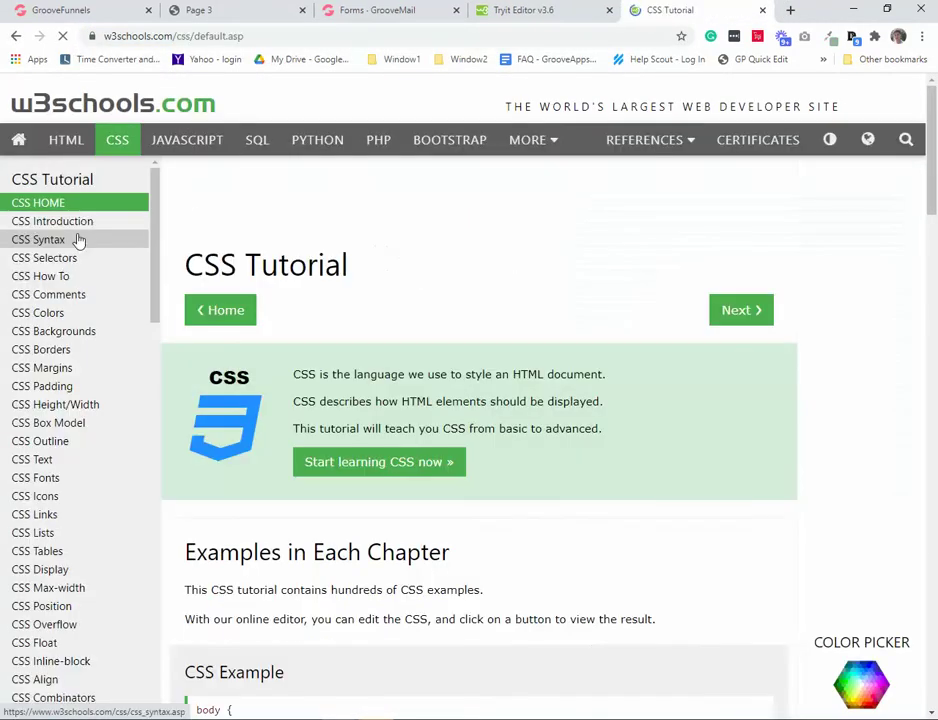
{"action": "scroll", "coordinate": [72, 239], "scroll_direction": "down", "scroll_amount": 3}
{"action": "scroll", "coordinate": [72, 239], "scroll_direction": "down", "scroll_amount": 8}
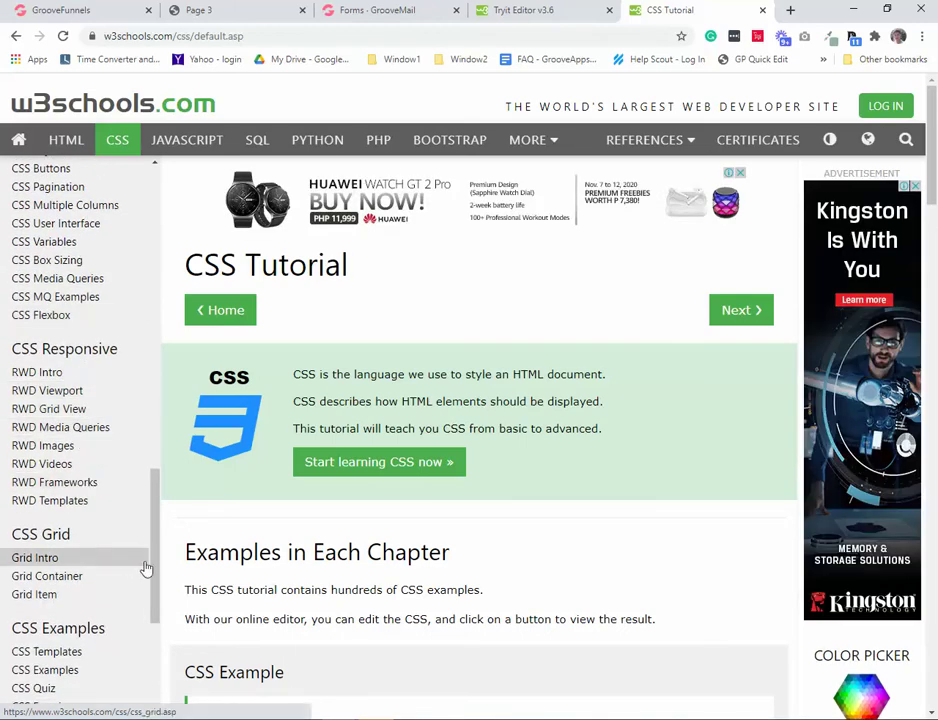
{"action": "left_click_drag", "start_coordinate": [153, 565], "coordinate": [167, 450]}
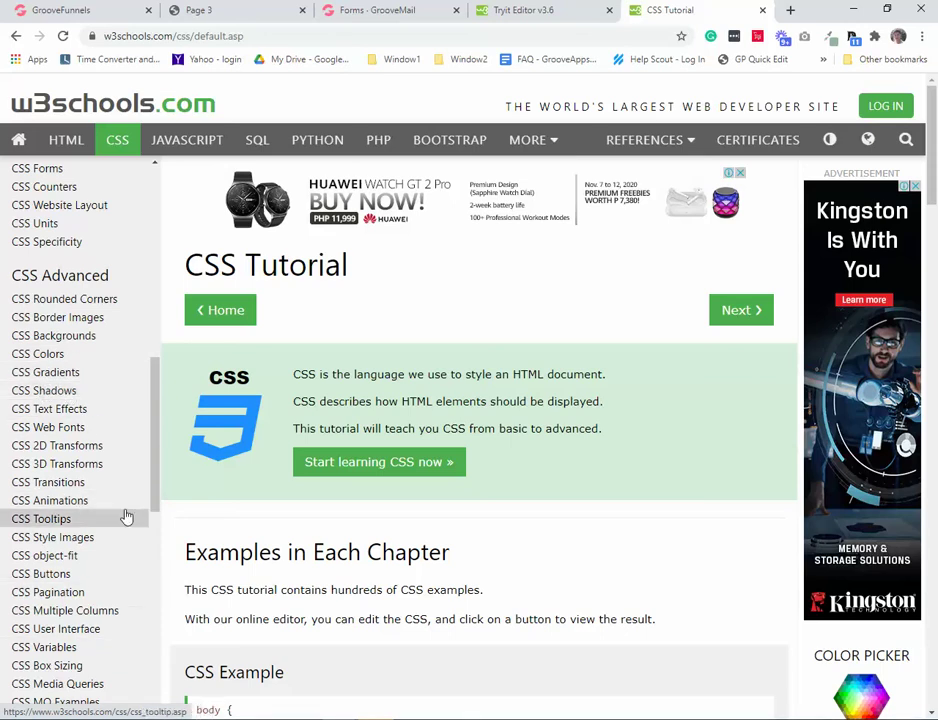
{"action": "left_click_drag", "start_coordinate": [149, 488], "coordinate": [160, 241]}
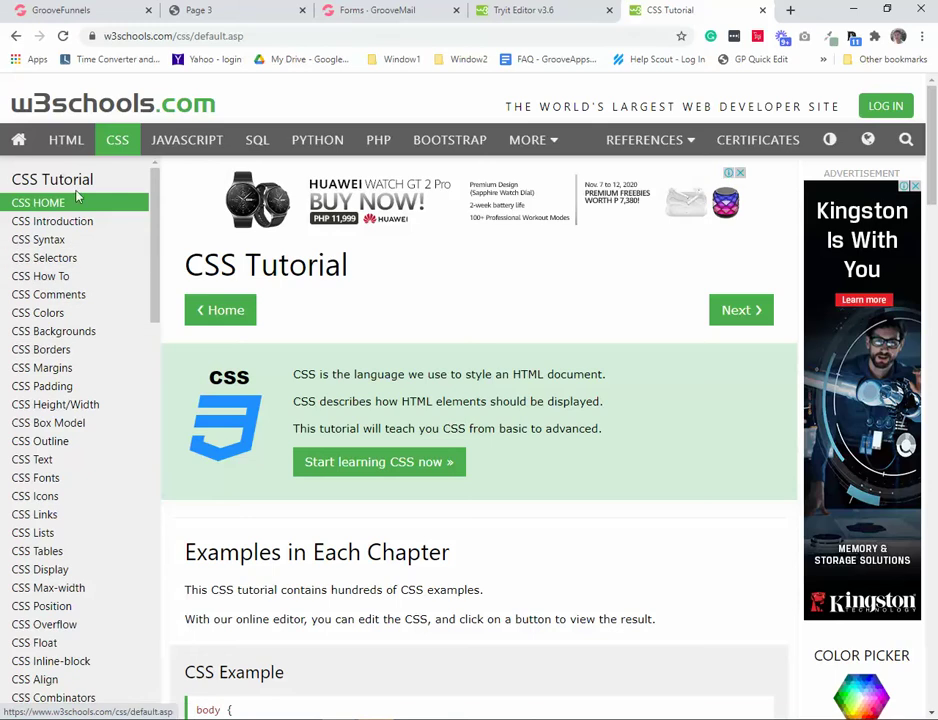
{"action": "scroll", "coordinate": [104, 345], "scroll_direction": "down", "scroll_amount": 2}
{"action": "scroll", "coordinate": [106, 362], "scroll_direction": "down", "scroll_amount": 3}
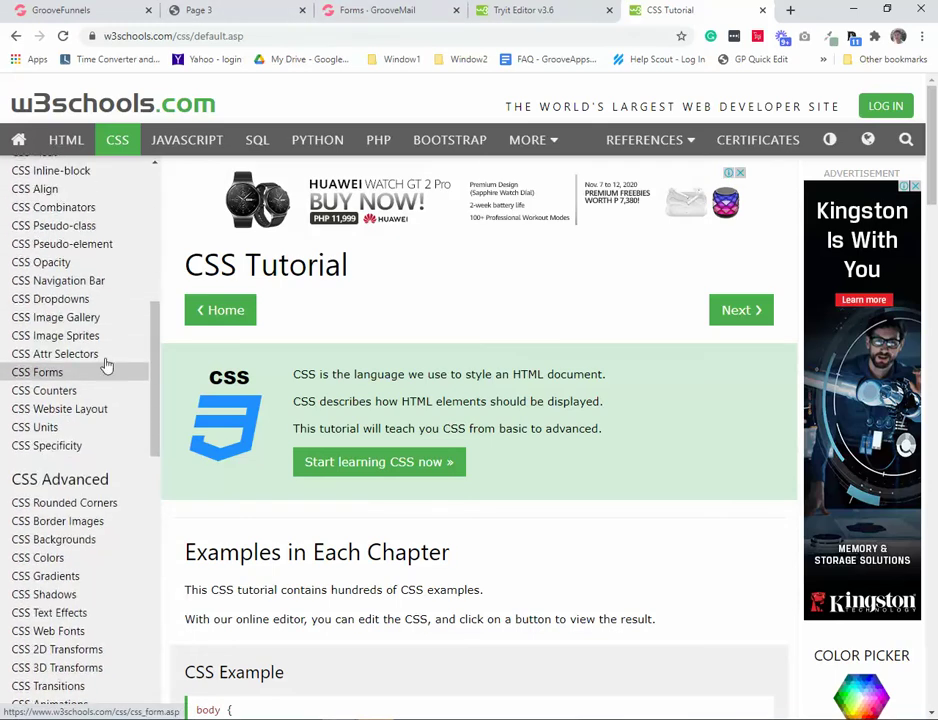
{"action": "scroll", "coordinate": [60, 320], "scroll_direction": "up", "scroll_amount": 6}
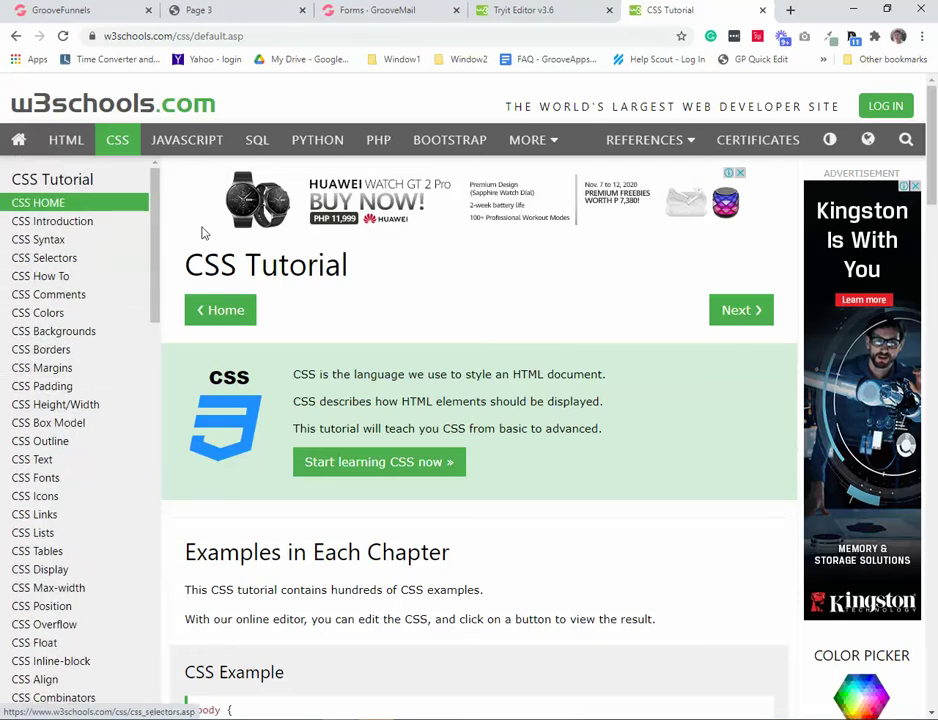
{"action": "scroll", "coordinate": [157, 237], "scroll_direction": "down", "scroll_amount": 2}
{"action": "scroll", "coordinate": [157, 237], "scroll_direction": "up", "scroll_amount": 2}
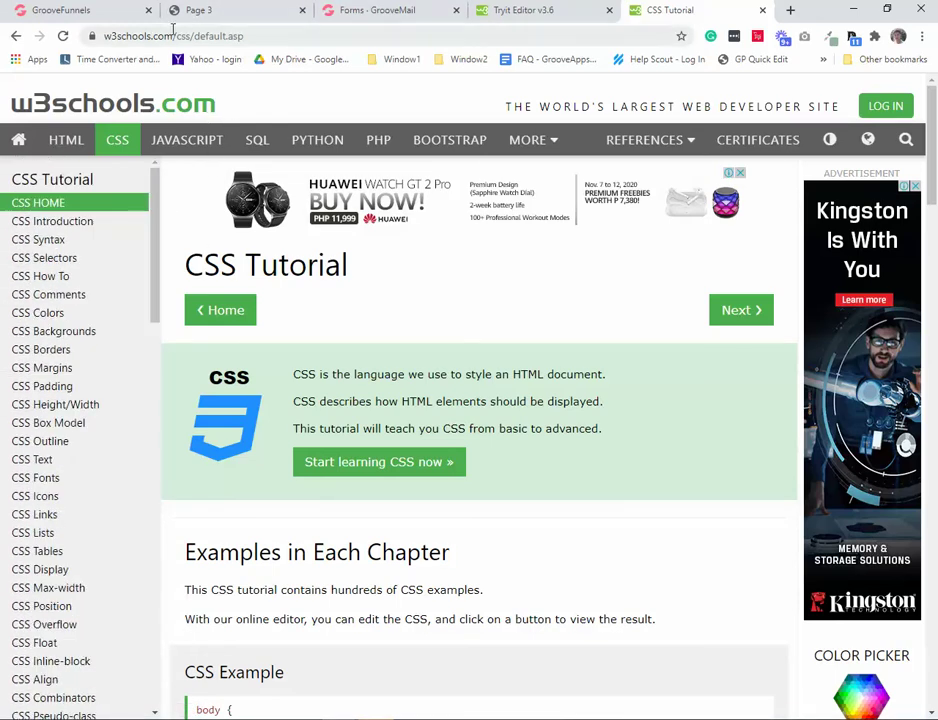
Add a colon after the Submit button's style property in the Tryit Editor, and copy the trial button's background hex code from GrooveFunnels
{"action": "left_click", "coordinate": [538, 10]}
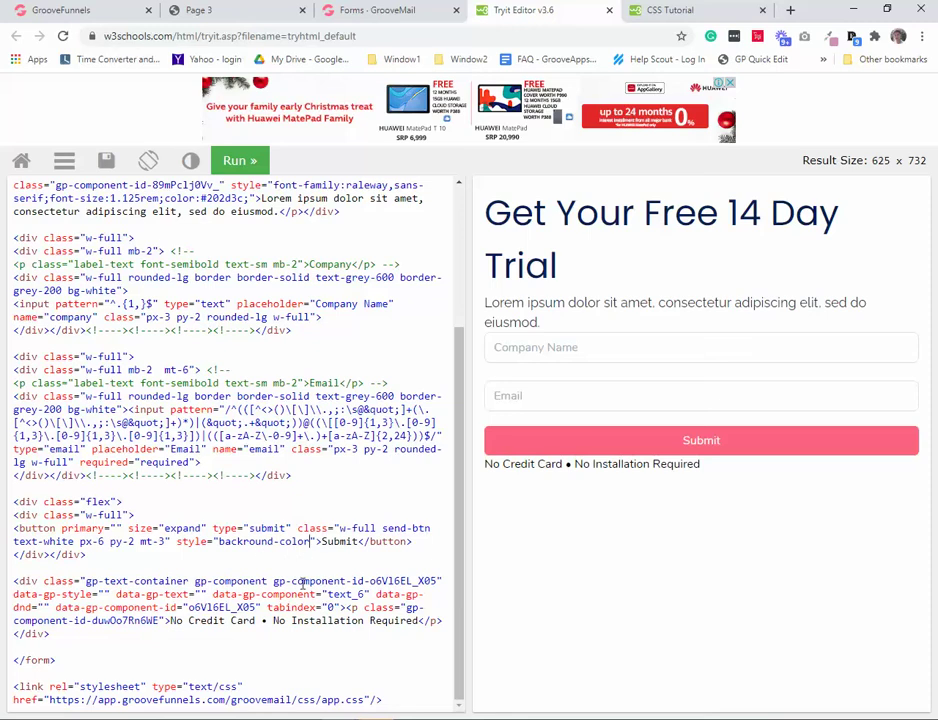
{"action": "type", "text": ":"}
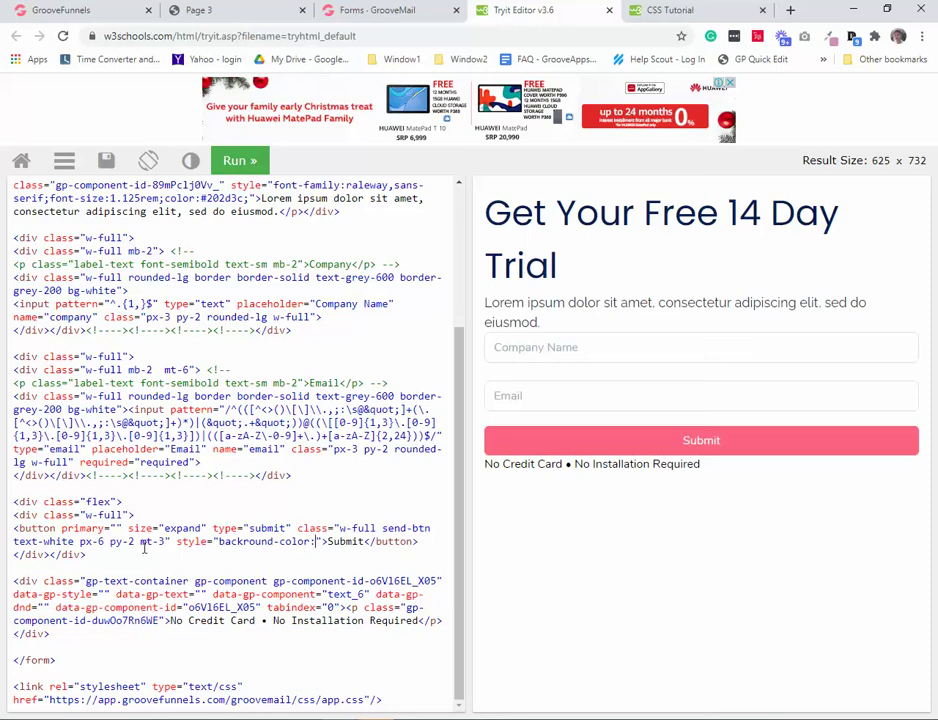
{"action": "left_click", "coordinate": [60, 10]}
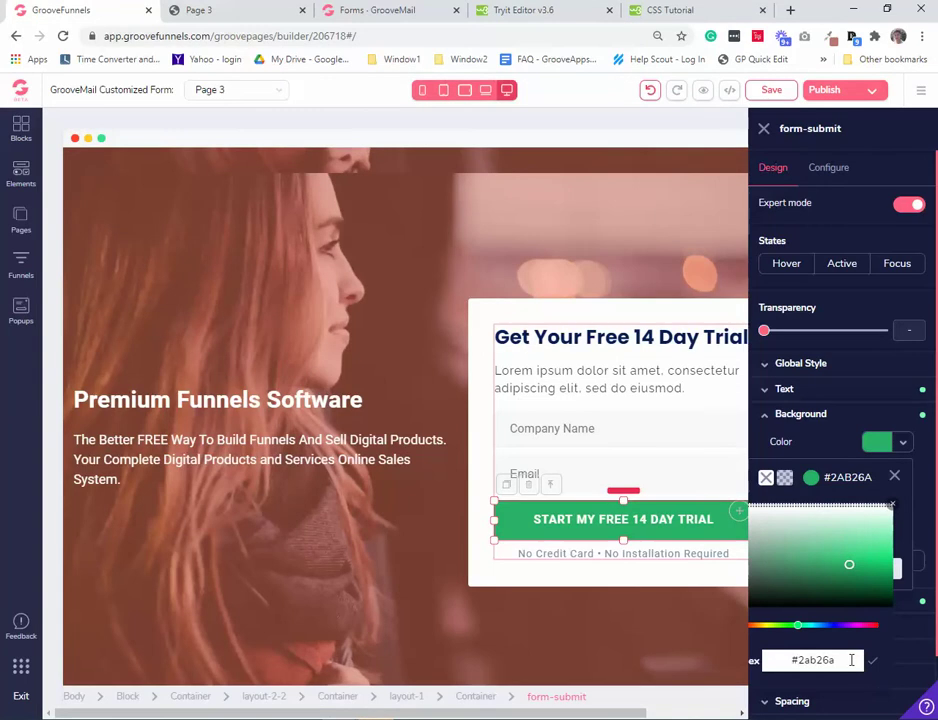
{"action": "left_click_drag", "start_coordinate": [851, 660], "coordinate": [770, 660]}
{"action": "right_click", "coordinate": [800, 660]}
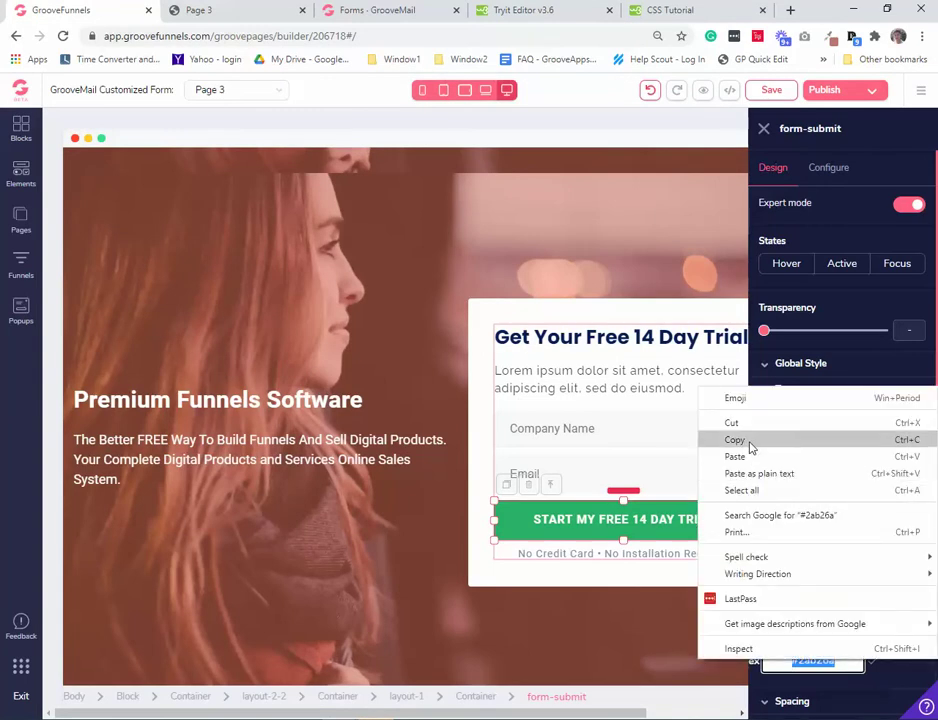
{"action": "left_click", "coordinate": [785, 441]}
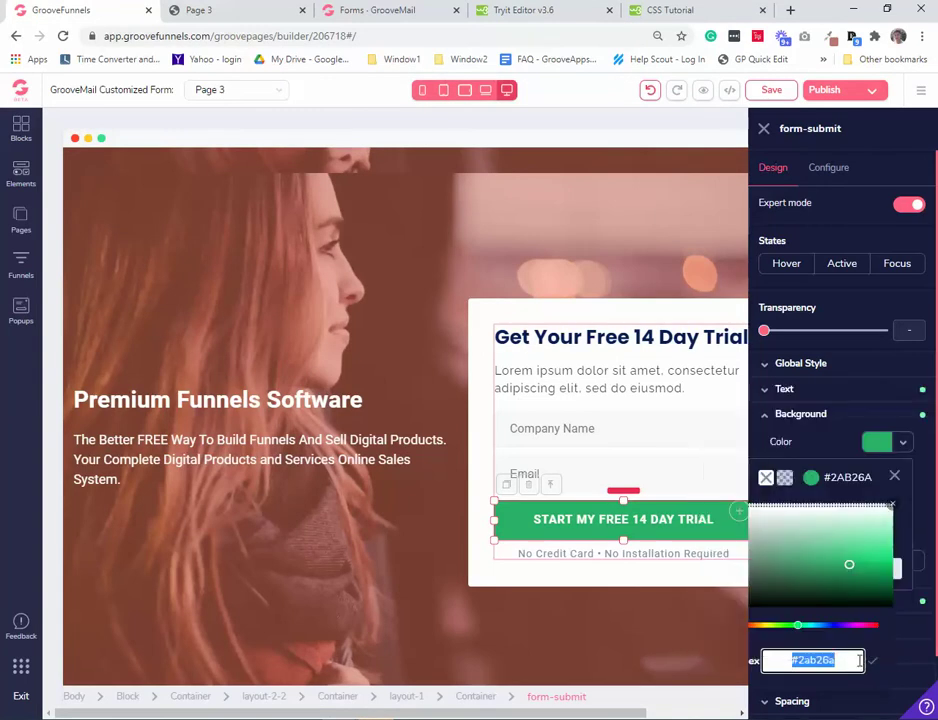
{"action": "left_click", "coordinate": [891, 505]}
{"action": "left_click", "coordinate": [893, 477]}
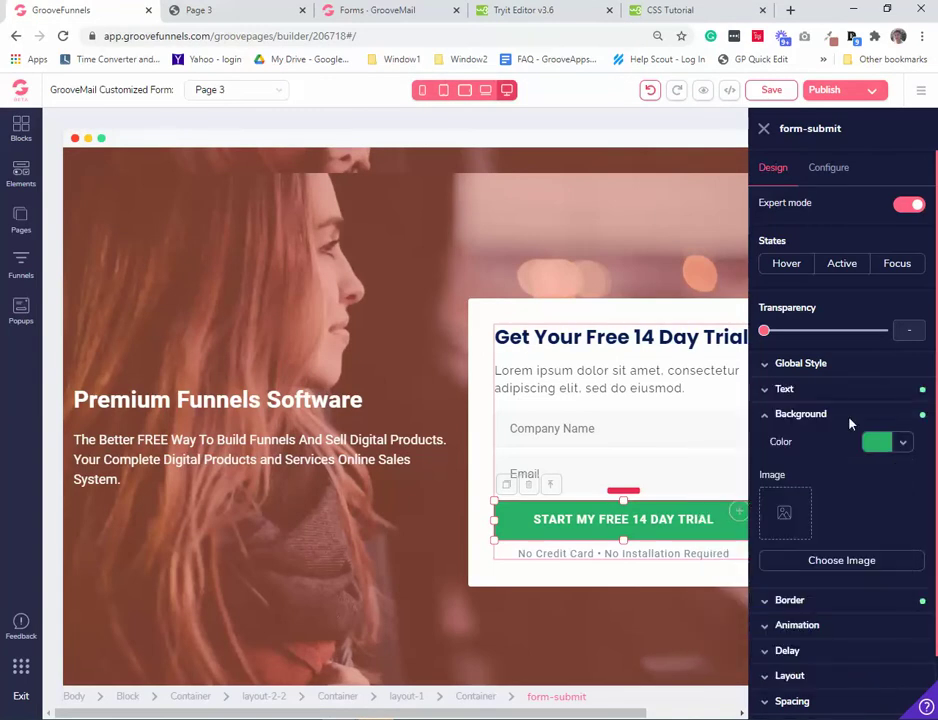
Close the CSS tutorial, complete the Submit button's style in the Tryit Editor with the copied value #2ab26a and a semicolon, and run the code
{"action": "left_click", "coordinate": [686, 12]}
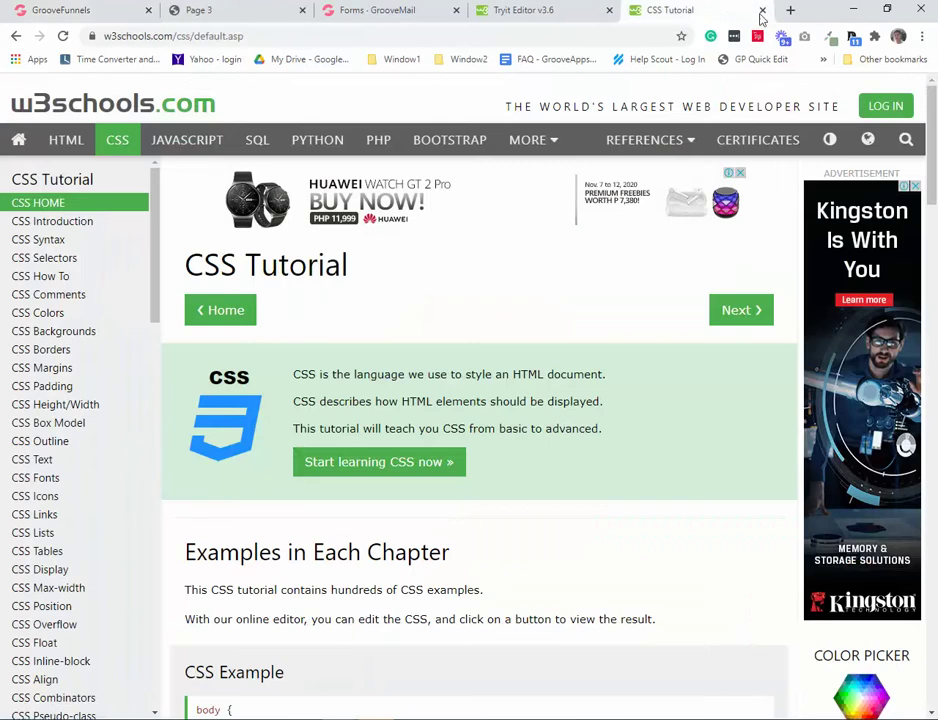
{"action": "key", "text": "ctrl+w"}
{"action": "left_click", "coordinate": [316, 541]}
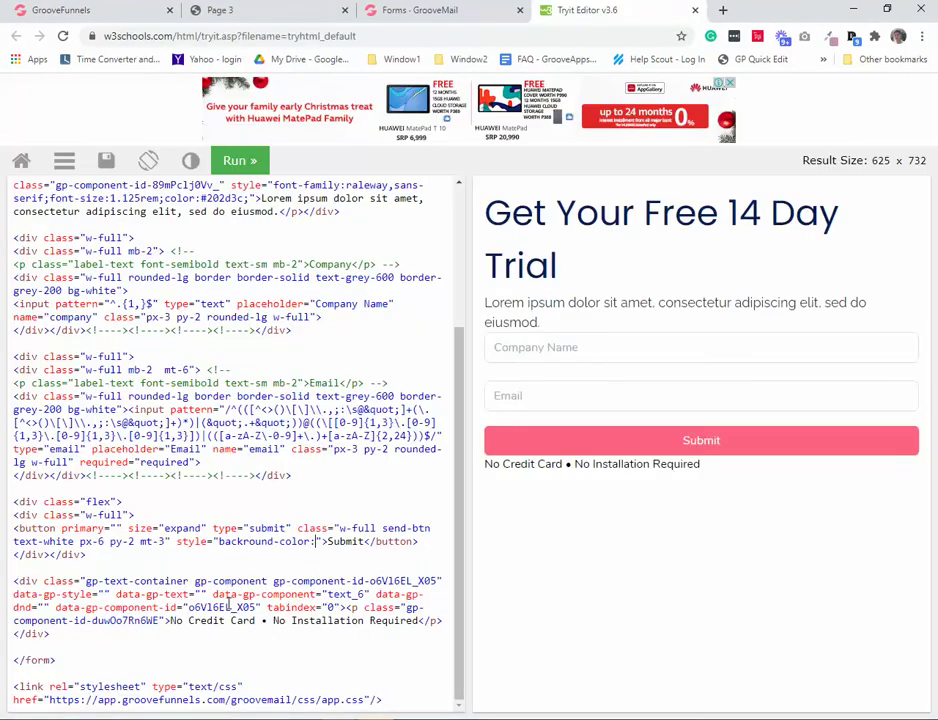
{"action": "key", "text": "ctrl+v"}
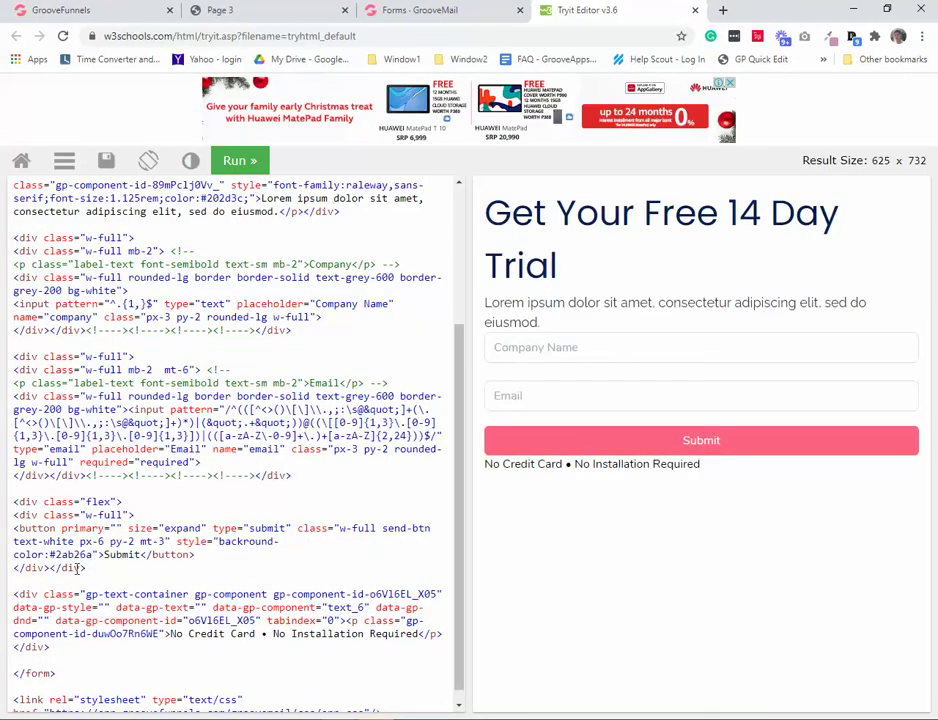
{"action": "type", "text": ";"}
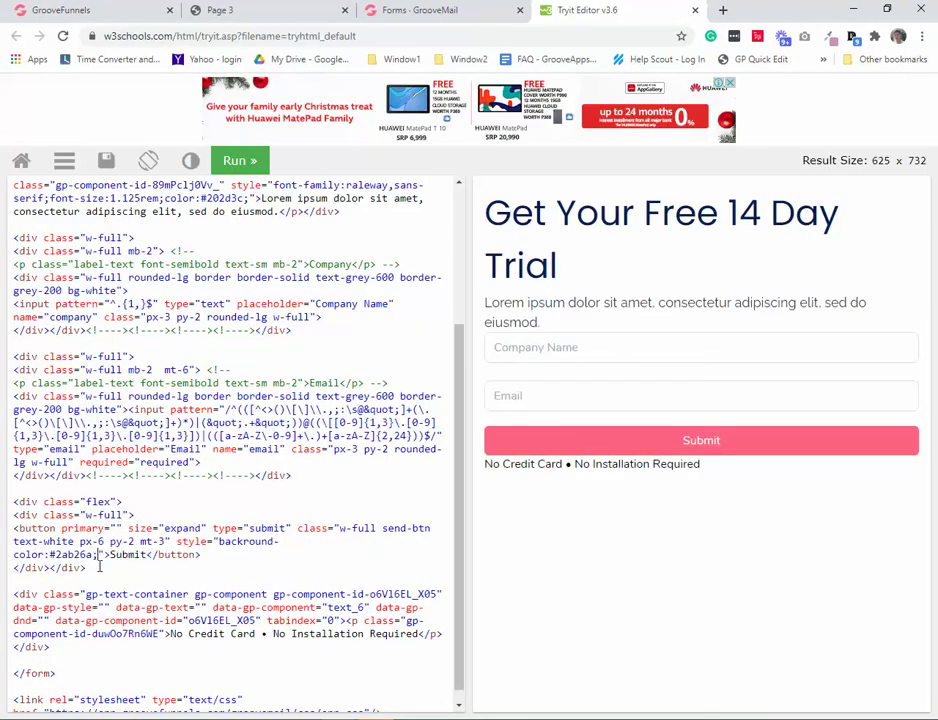
{"action": "left_click", "coordinate": [240, 160]}
{"action": "left_click", "coordinate": [240, 161]}
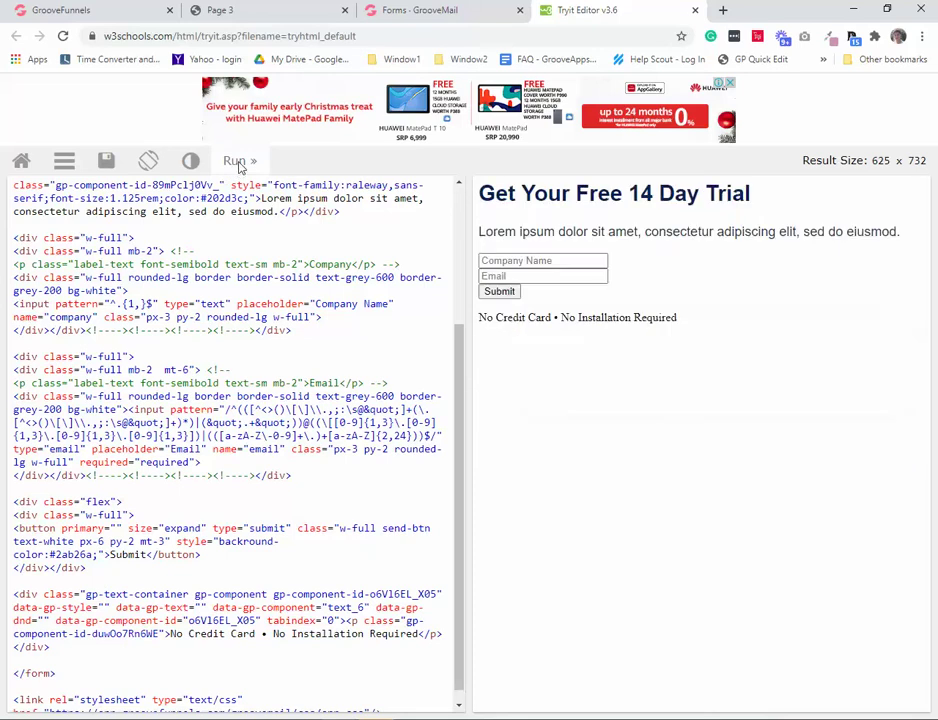
Correct the Submit button's style property to "background-color" and run the code again
{"action": "scroll", "coordinate": [155, 561], "scroll_direction": "down", "scroll_amount": 1}
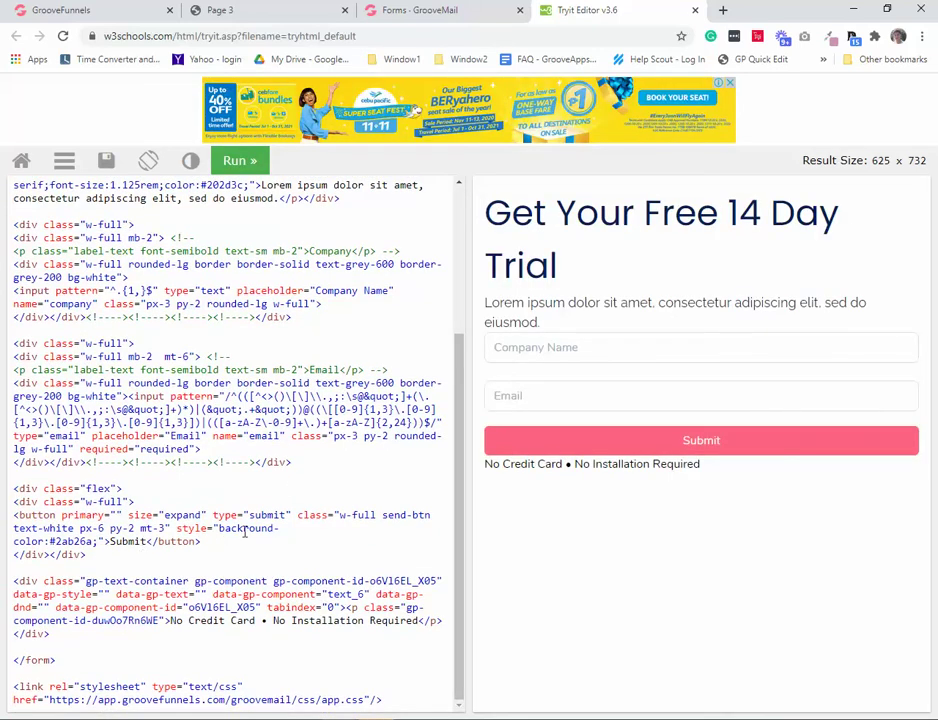
{"action": "type", "text": "g"}
{"action": "left_click_drag", "start_coordinate": [219, 528], "coordinate": [100, 541]}
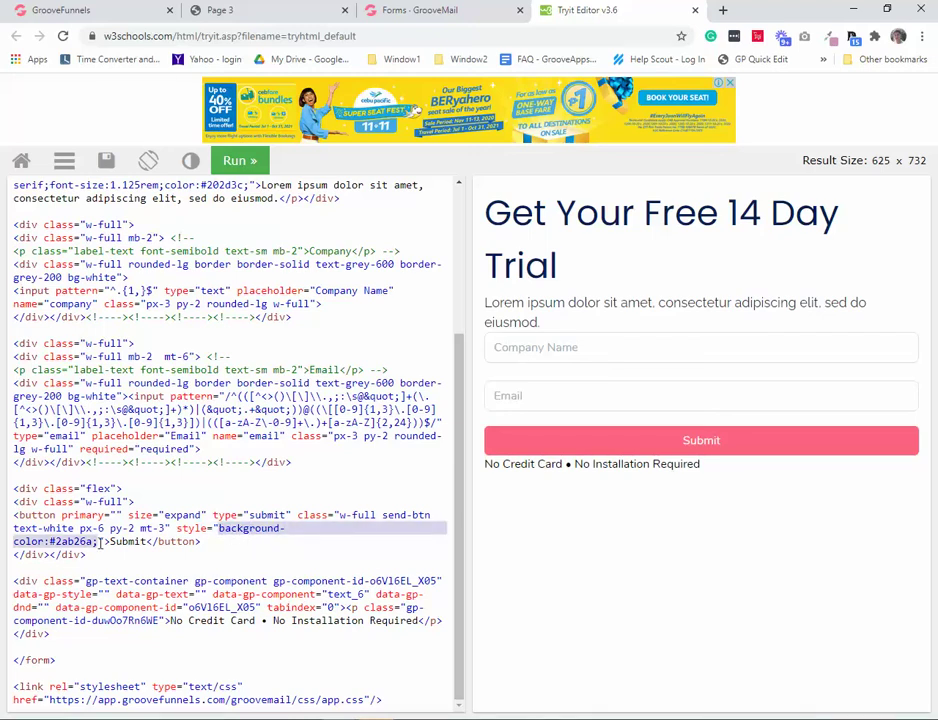
{"action": "left_click", "coordinate": [236, 162]}
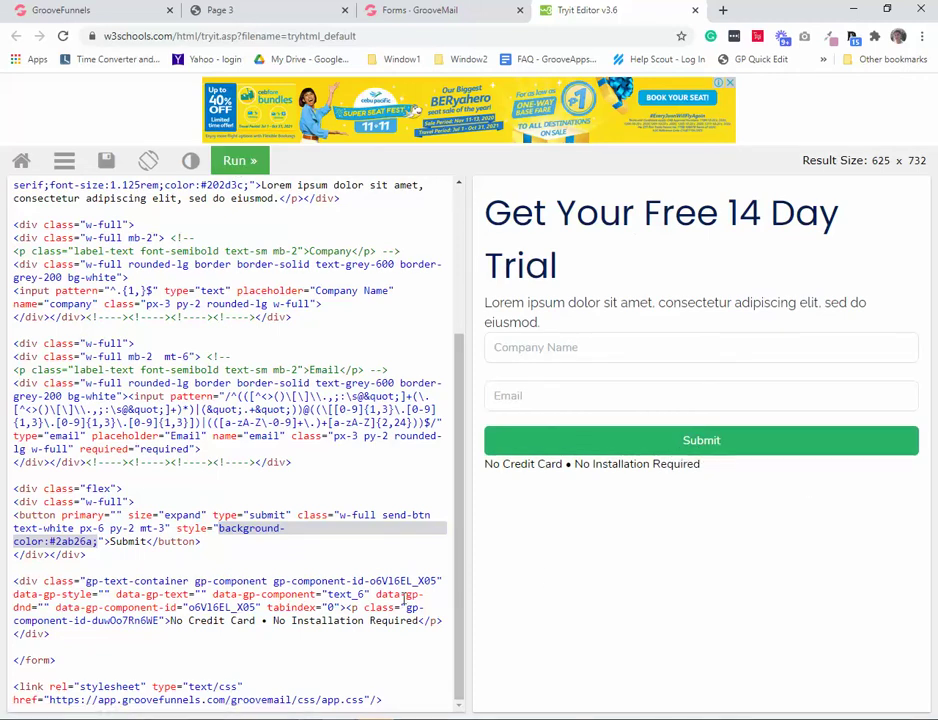
Inspect the START MY FREE 14 DAY TRIAL button's styling in the Page 3 preview, and return to the Tryit Editor
{"action": "left_click", "coordinate": [215, 10]}
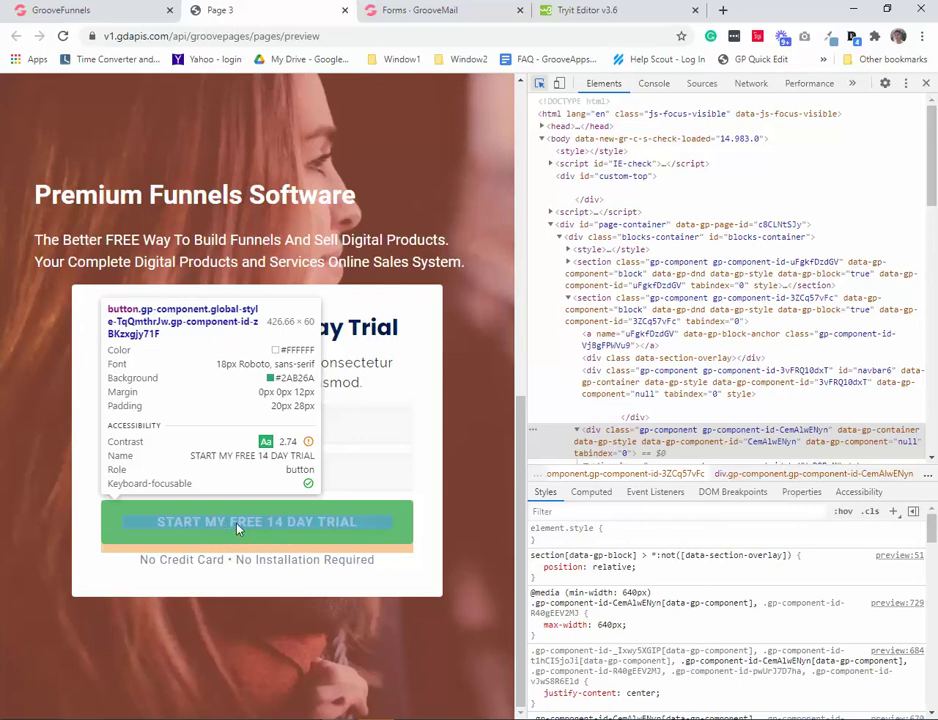
{"action": "left_click", "coordinate": [588, 10]}
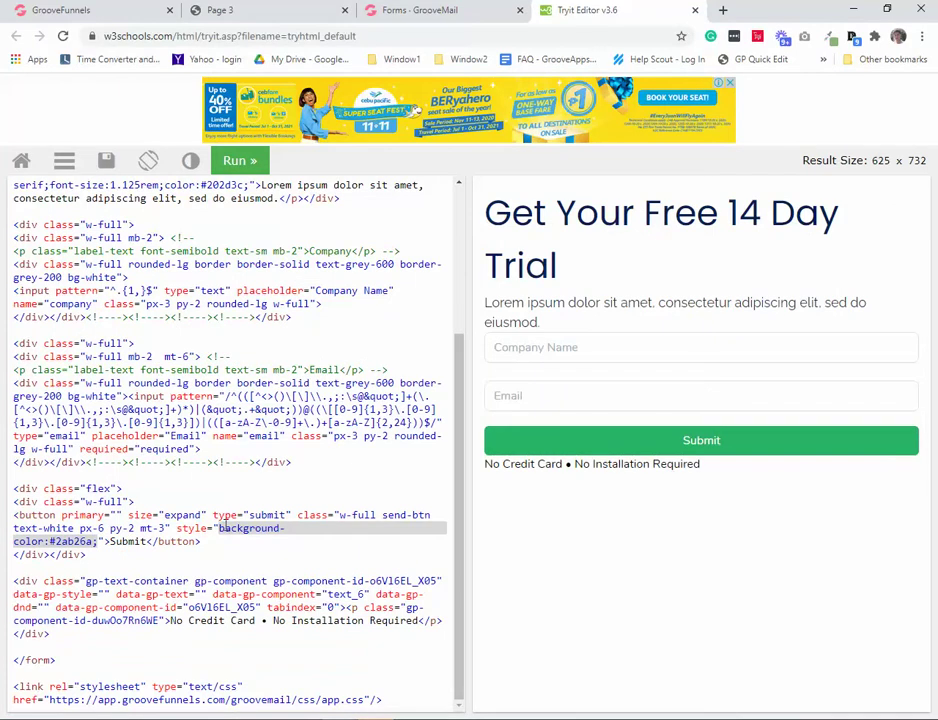
Replace the Submit button's label with "START MY 14 DAY TRIAL" in the form code and run it
{"action": "double_click", "coordinate": [123, 541]}
{"action": "type", "text": "RT MY"}
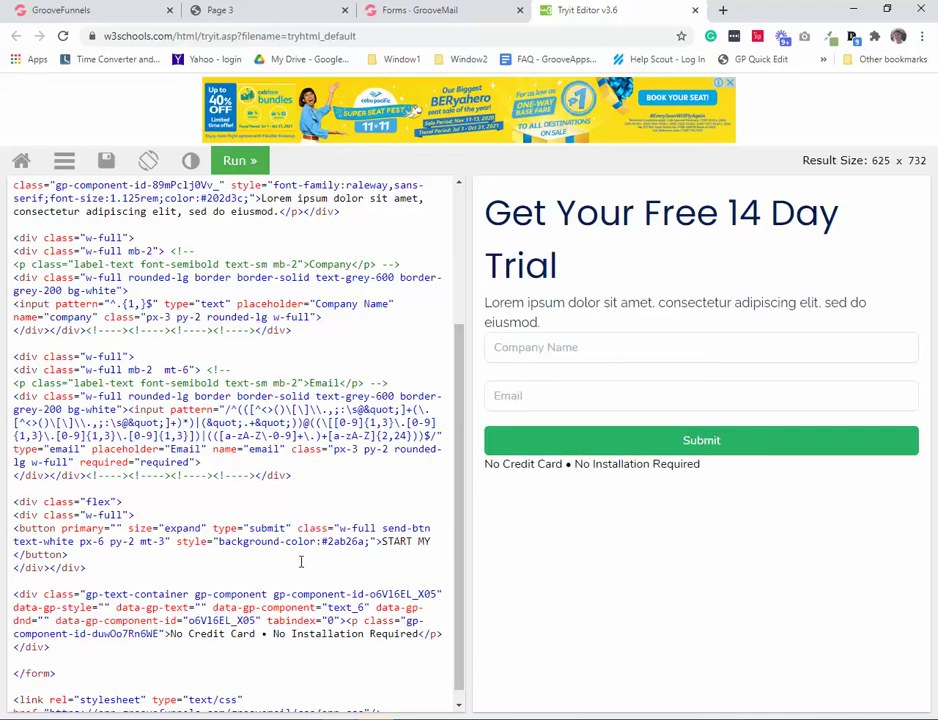
{"action": "type", "text": "14-DAY R"}
{"action": "key", "text": "BackSpace"}
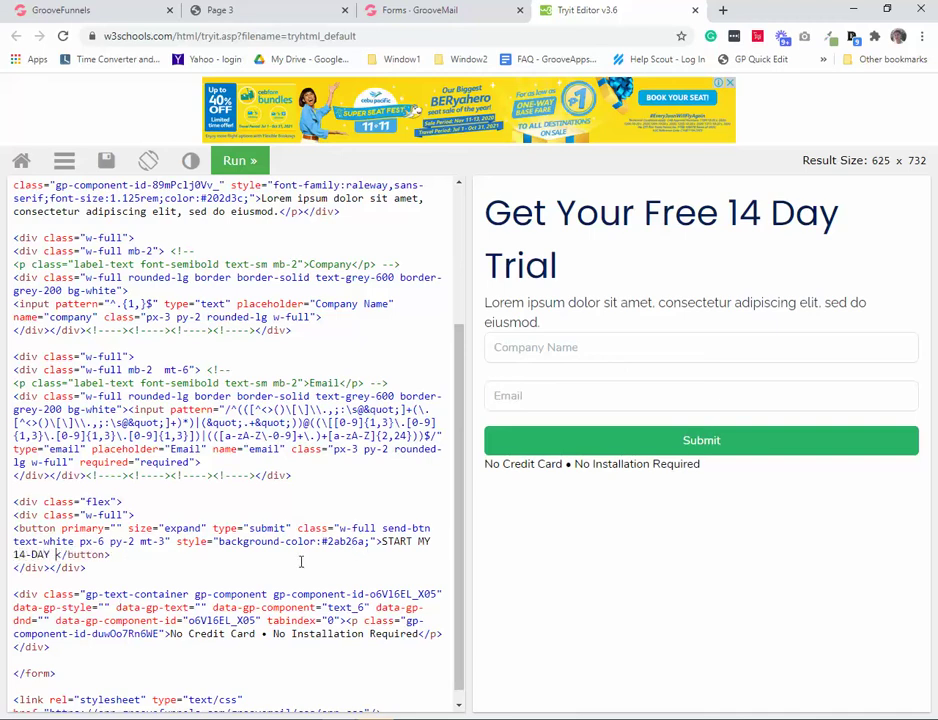
{"action": "type", "text": "TRIAL"}
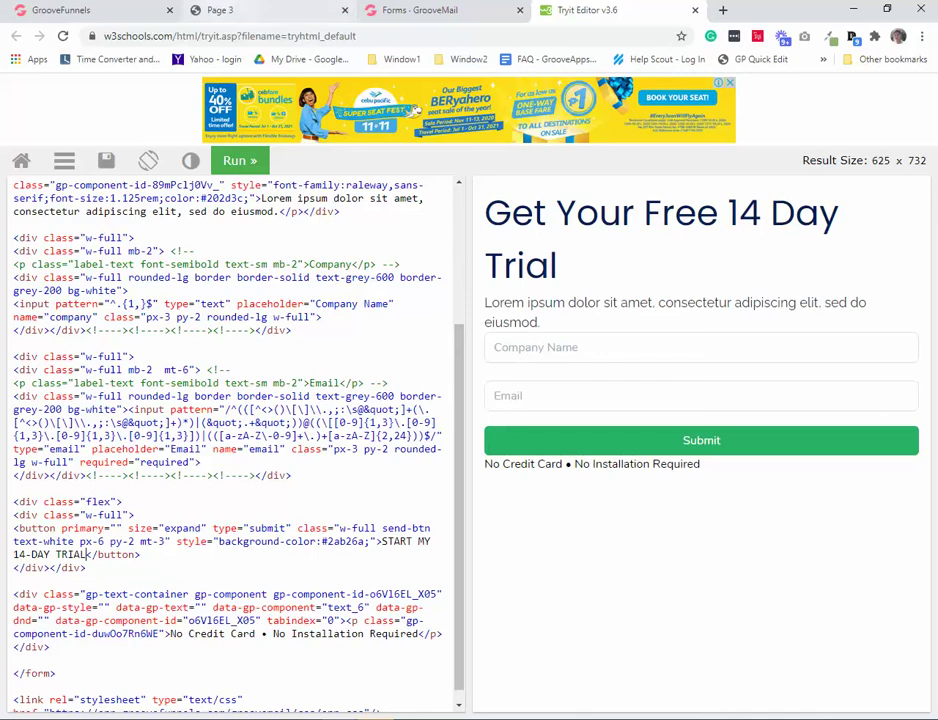
{"action": "left_click", "coordinate": [220, 10]}
{"action": "left_click", "coordinate": [587, 10]}
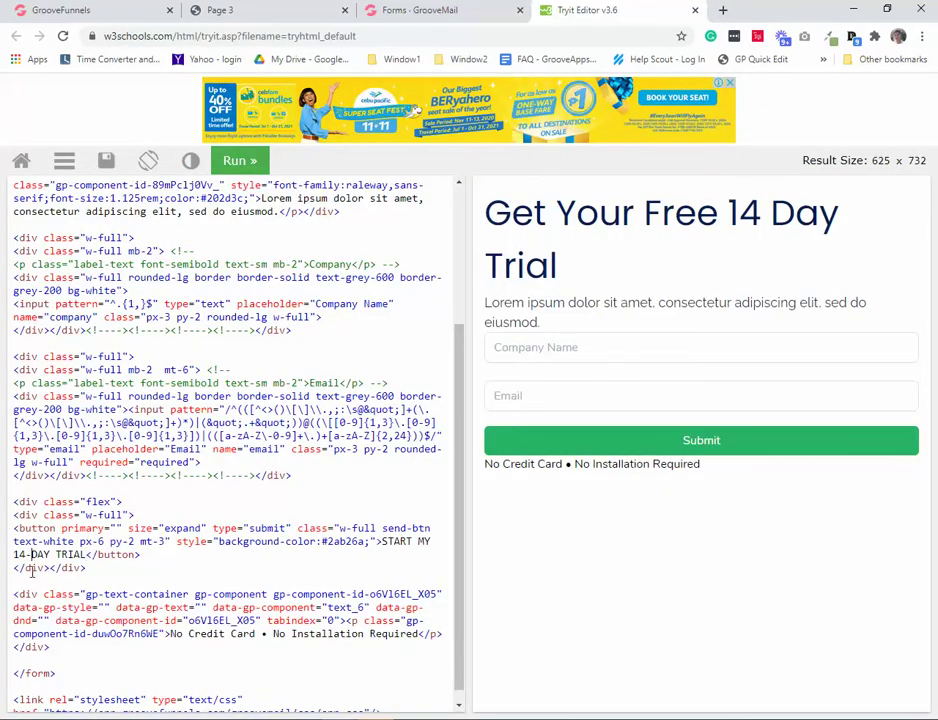
{"action": "key", "text": "BackSpace"}
{"action": "left_click", "coordinate": [241, 162]}
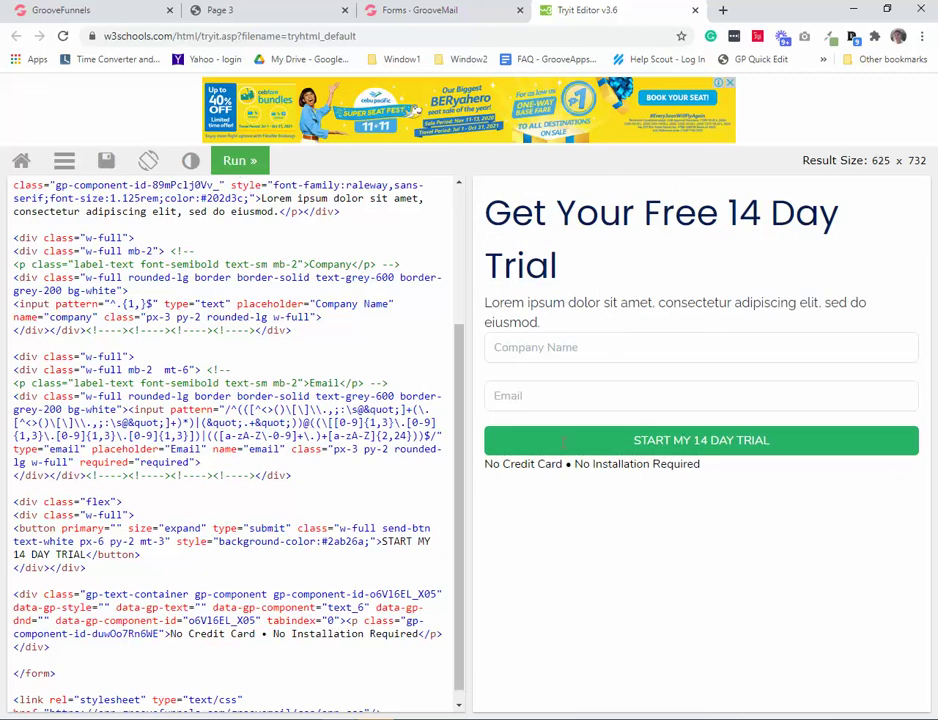
Check the trial button's font in the Page 3 preview, add "font-family:roboto,sans-serif;" to the form button's style in the Tryit Editor, and run the code
{"action": "left_click", "coordinate": [234, 10]}
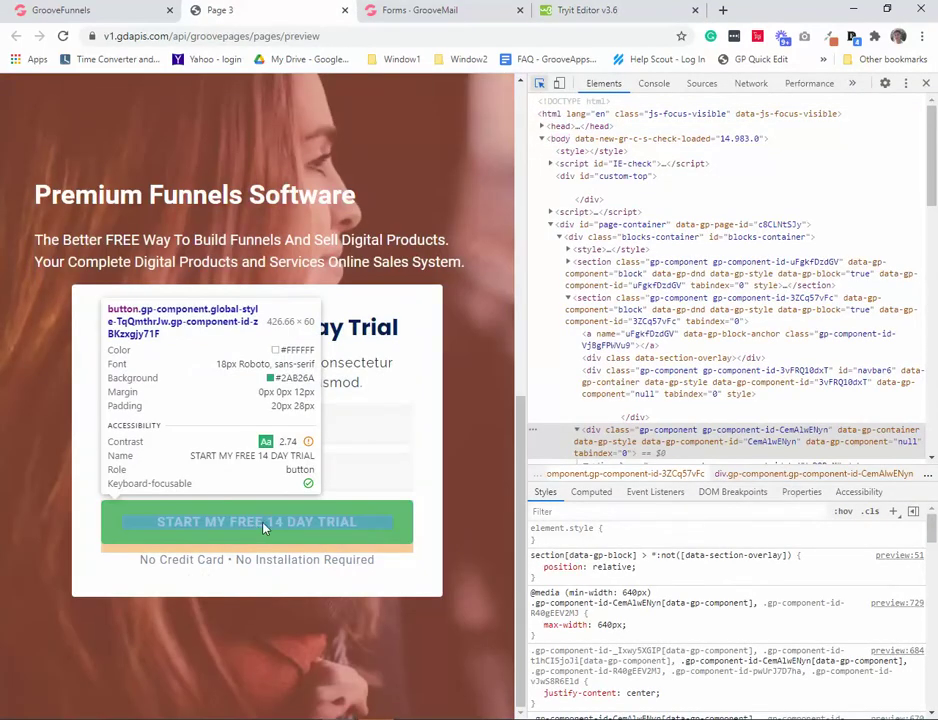
{"action": "left_click", "coordinate": [588, 12]}
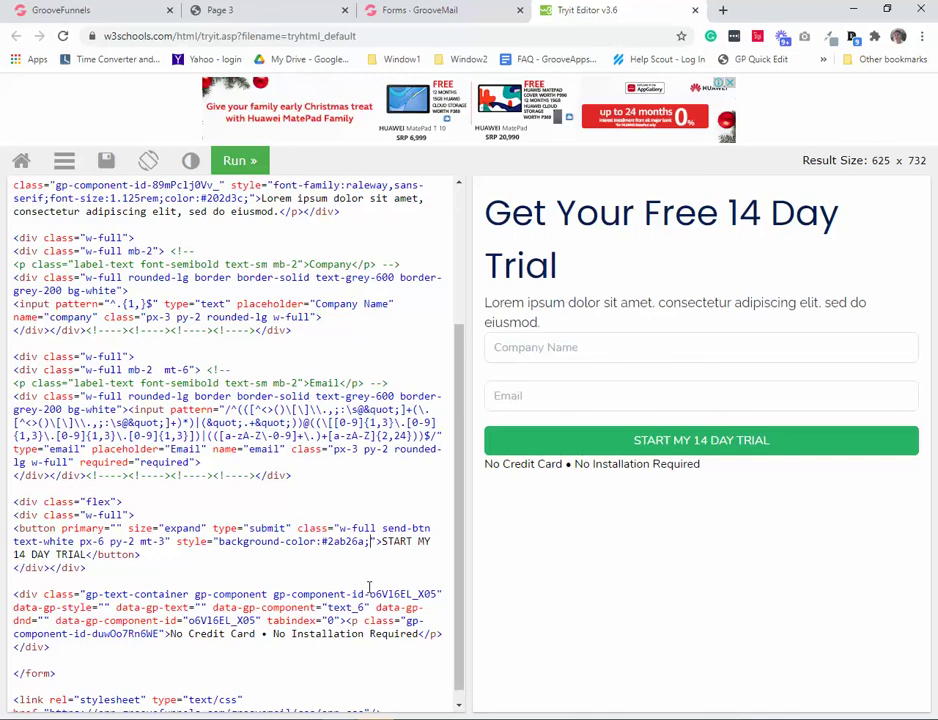
{"action": "type", "text": "font-fa"}
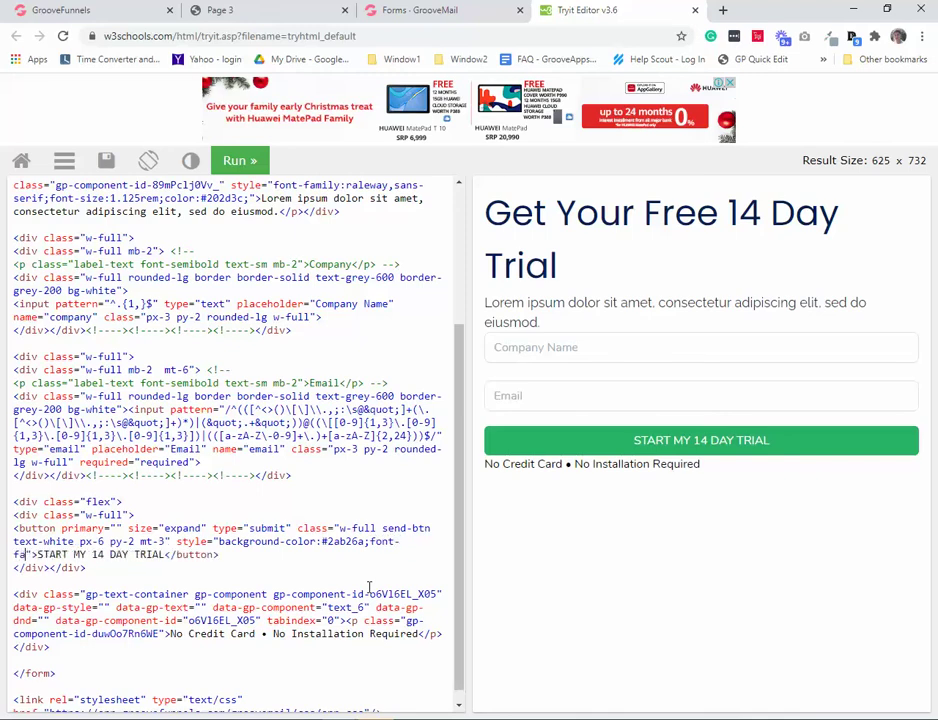
{"action": "type", "text": "mily"}
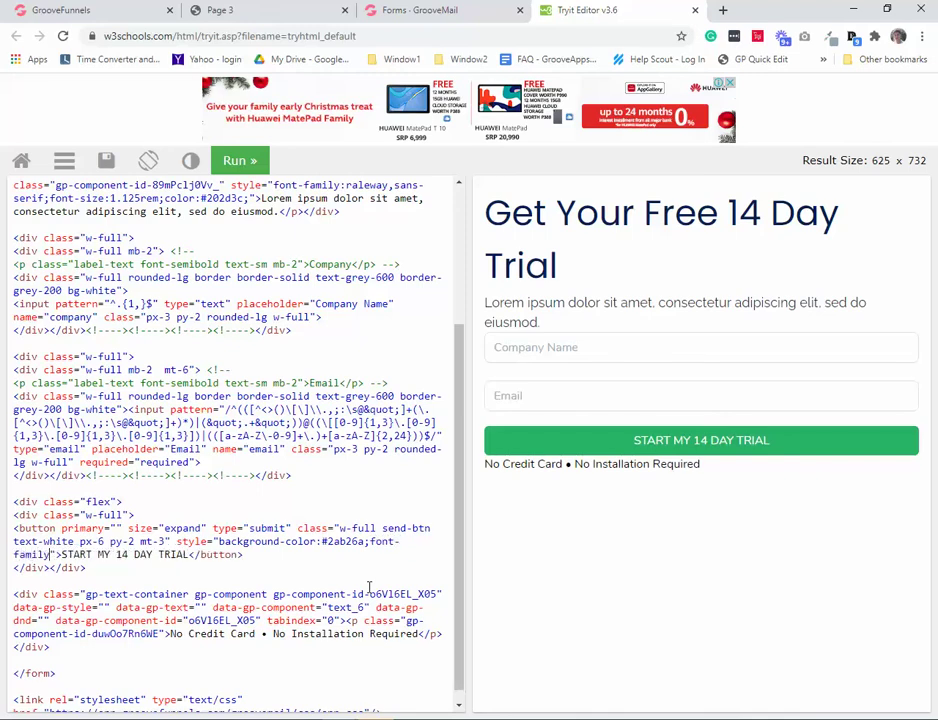
{"action": "type", "text": ":"}
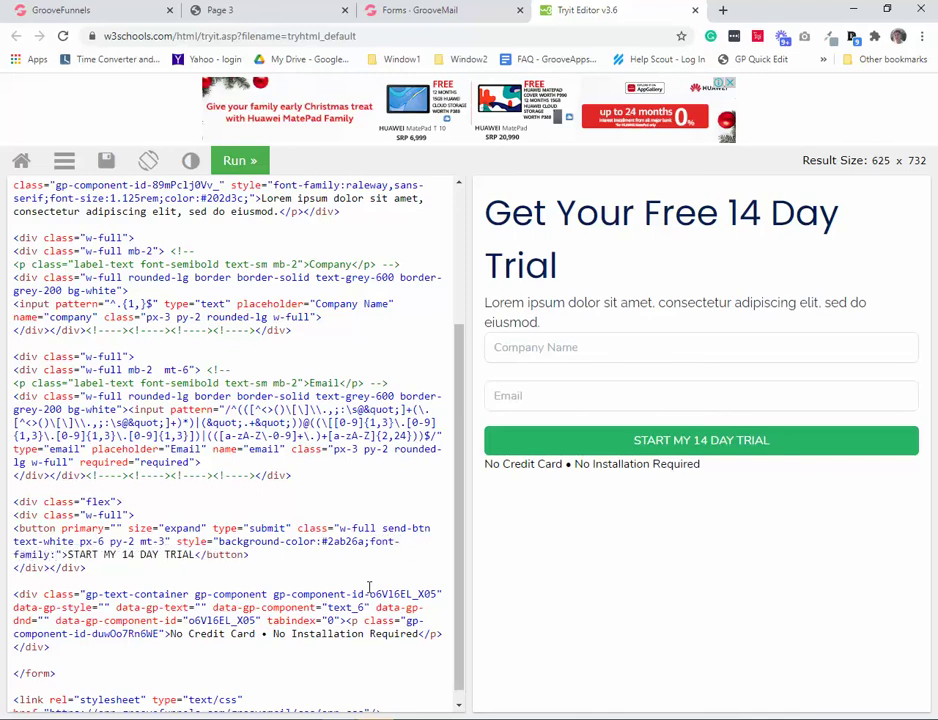
{"action": "type", "text": "roboto"}
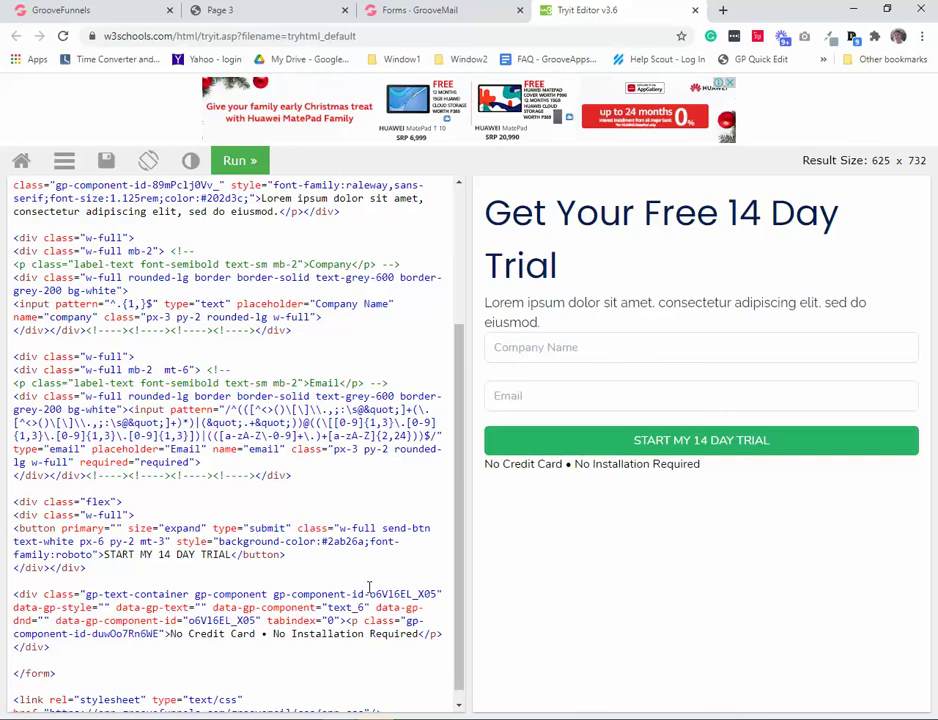
{"action": "type", "text": ","}
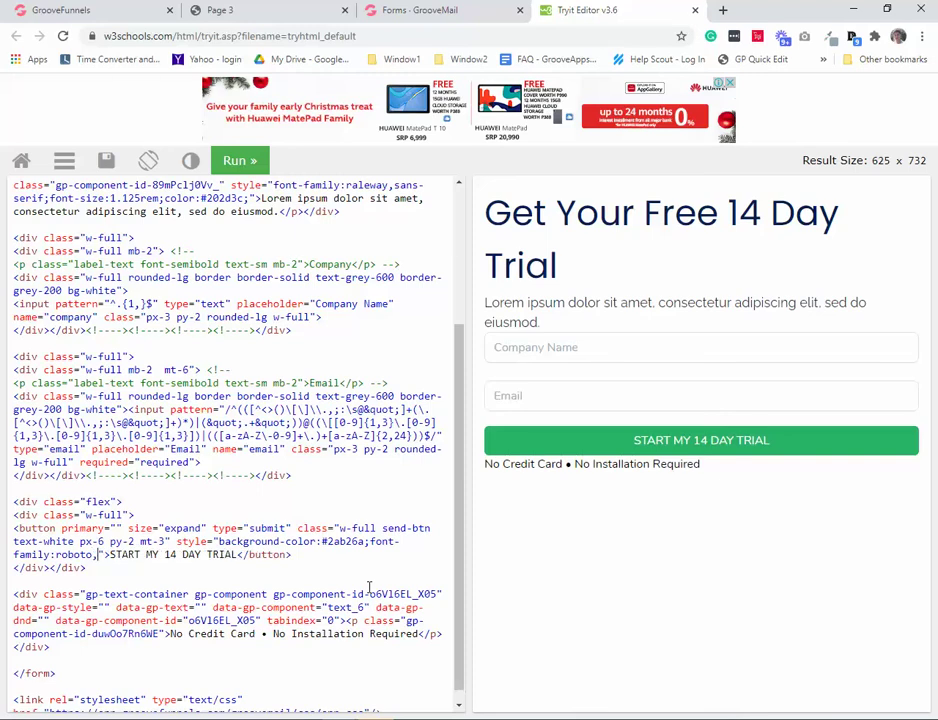
{"action": "type", "text": "sans-ser"}
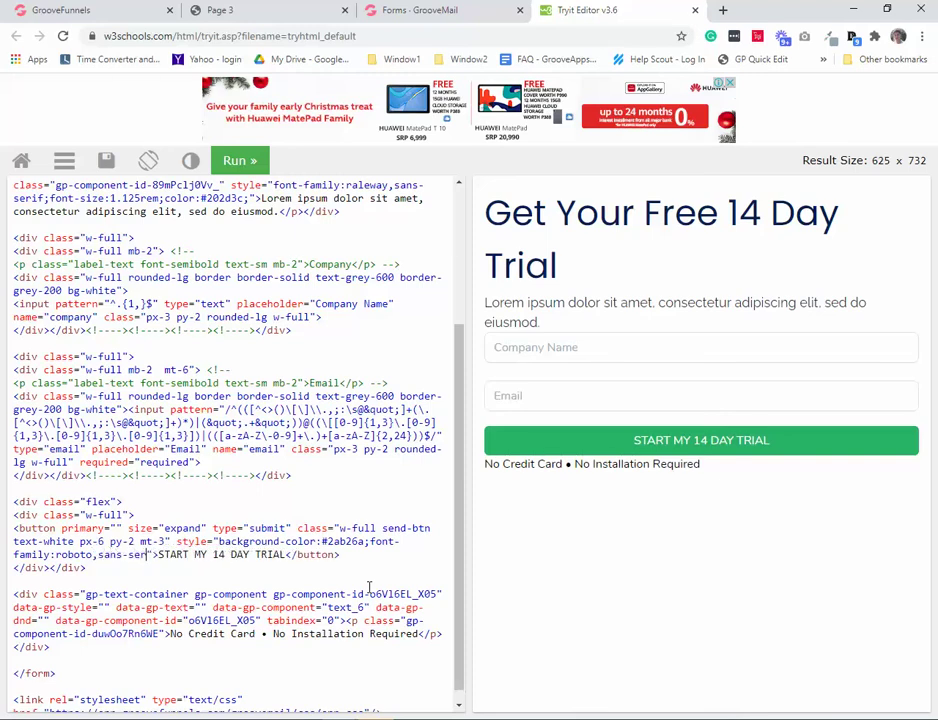
{"action": "type", "text": "if;"}
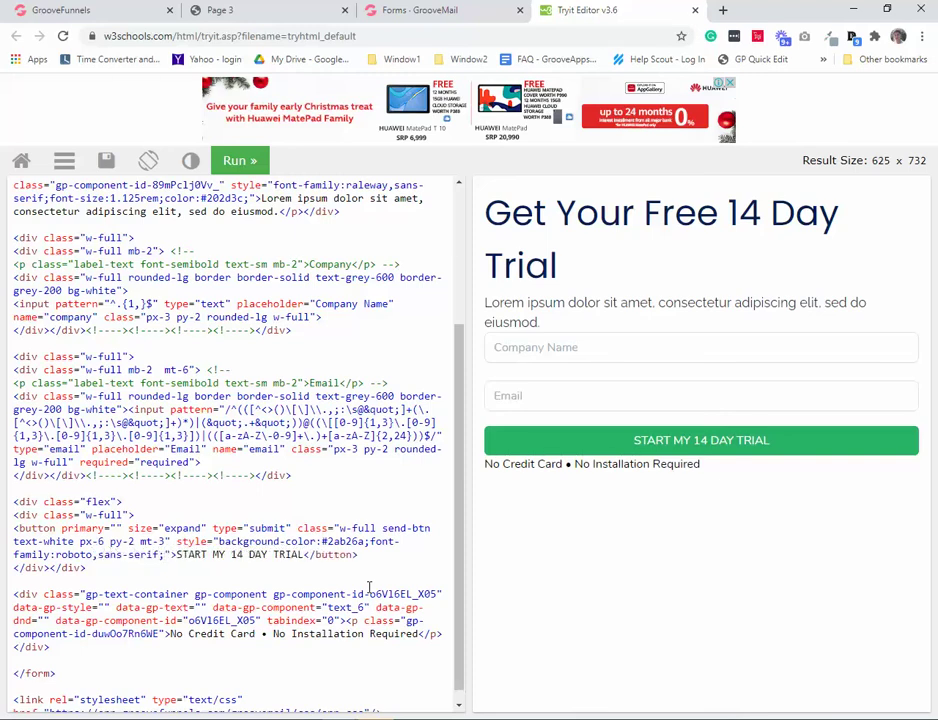
{"action": "left_click", "coordinate": [241, 164]}
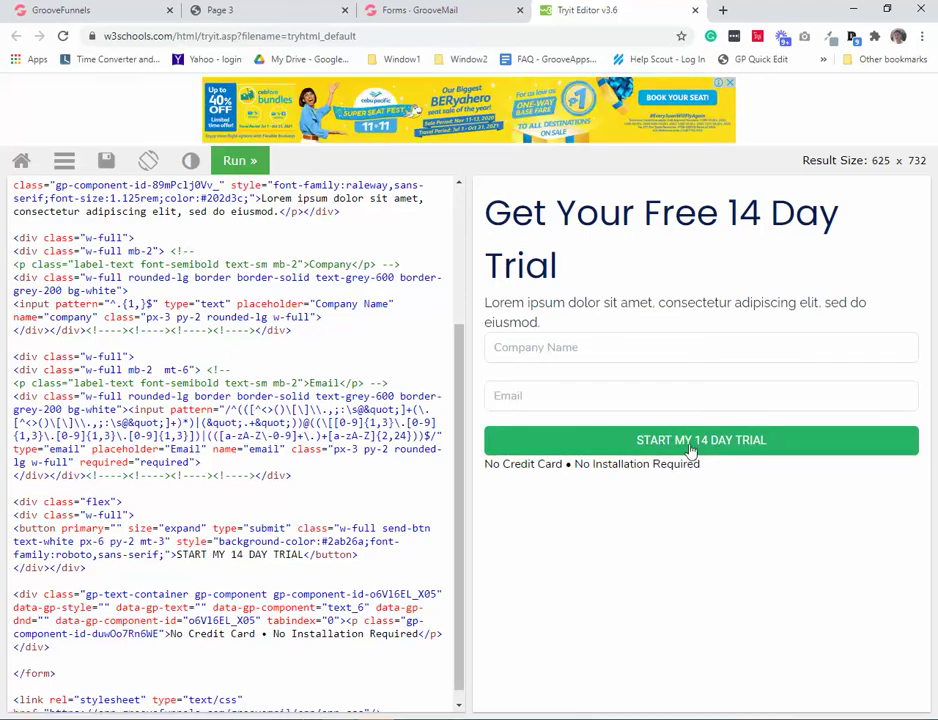
Review the trial button's text settings and font weight options in the GrooveFunnels page builder, and close its settings
{"action": "left_click", "coordinate": [24, 9]}
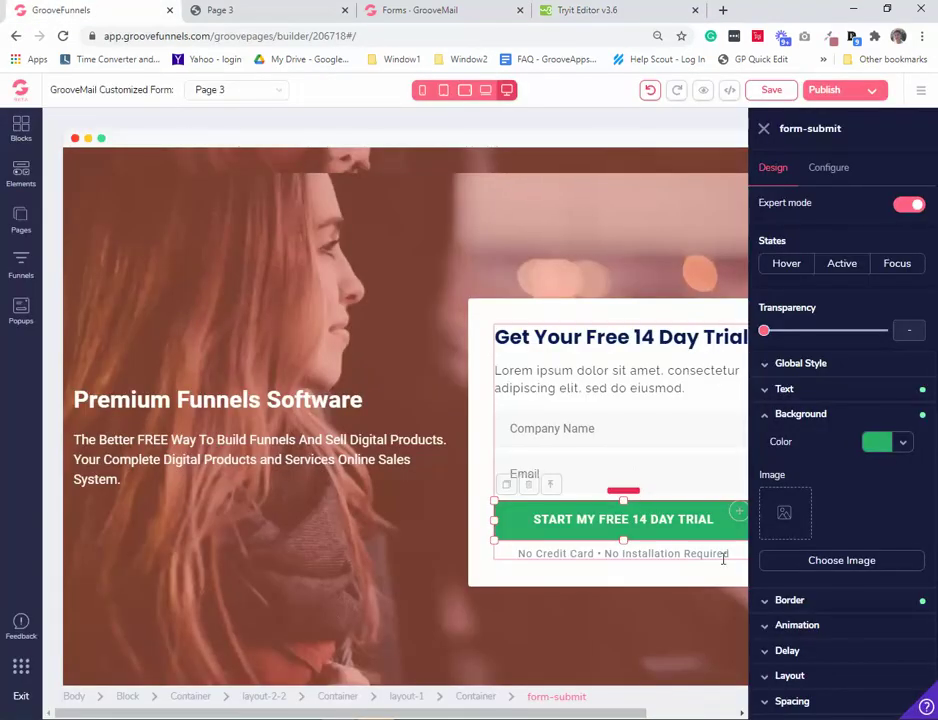
{"action": "scroll", "coordinate": [780, 560], "scroll_direction": "down", "scroll_amount": 1}
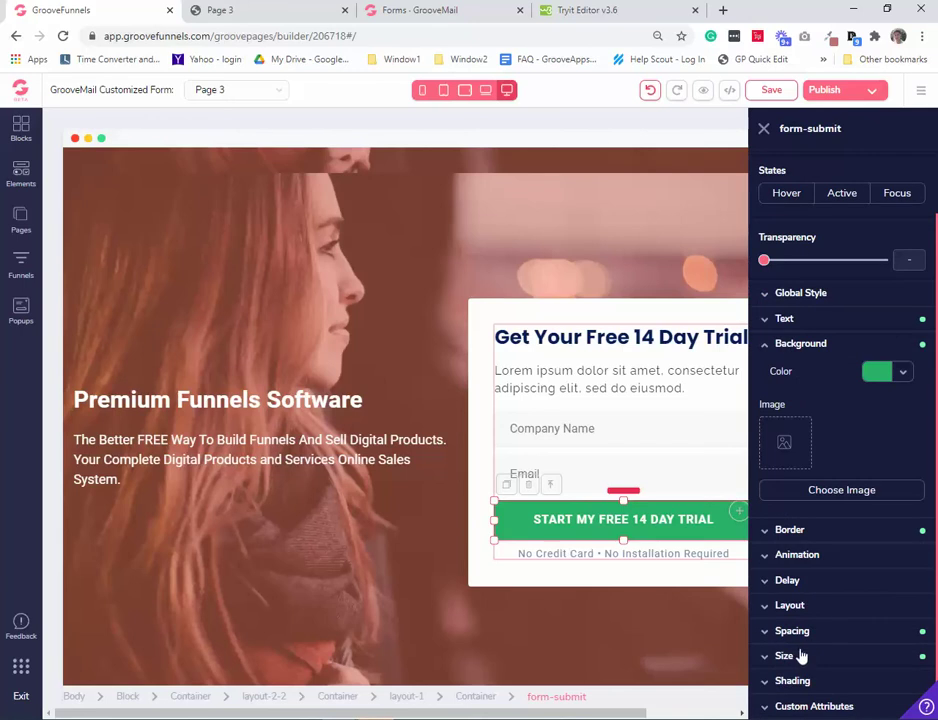
{"action": "scroll", "coordinate": [779, 521], "scroll_direction": "up", "scroll_amount": 1}
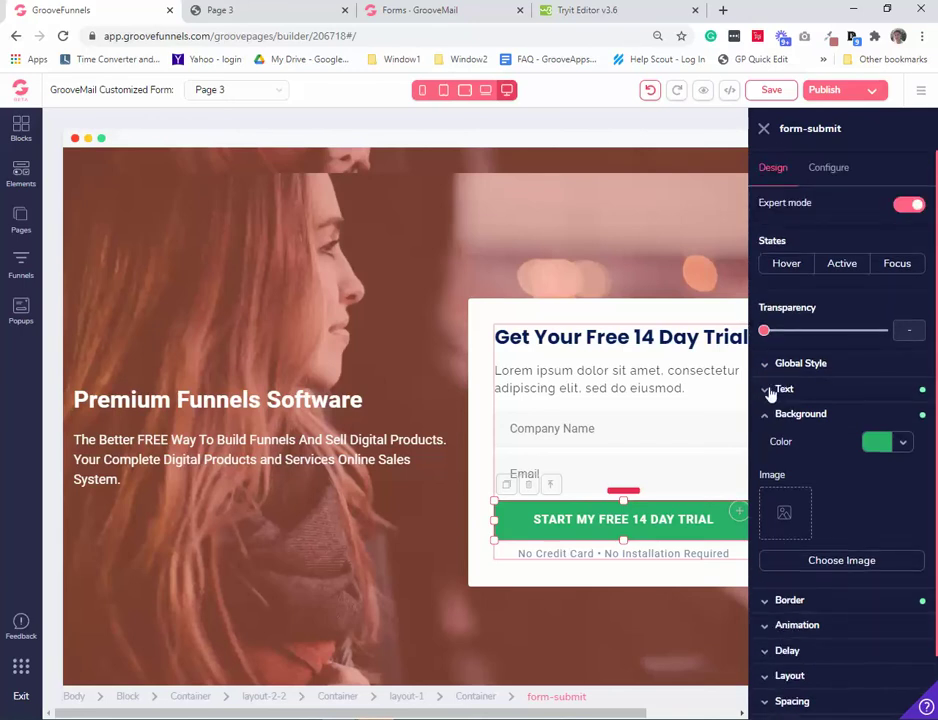
{"action": "left_click", "coordinate": [781, 391]}
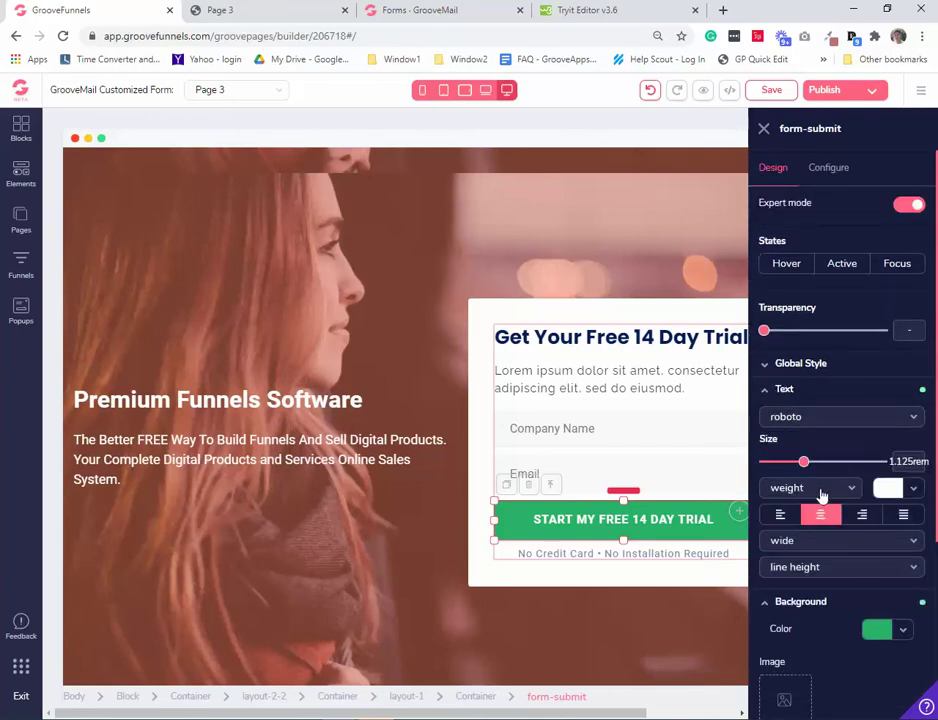
{"action": "left_click", "coordinate": [852, 490]}
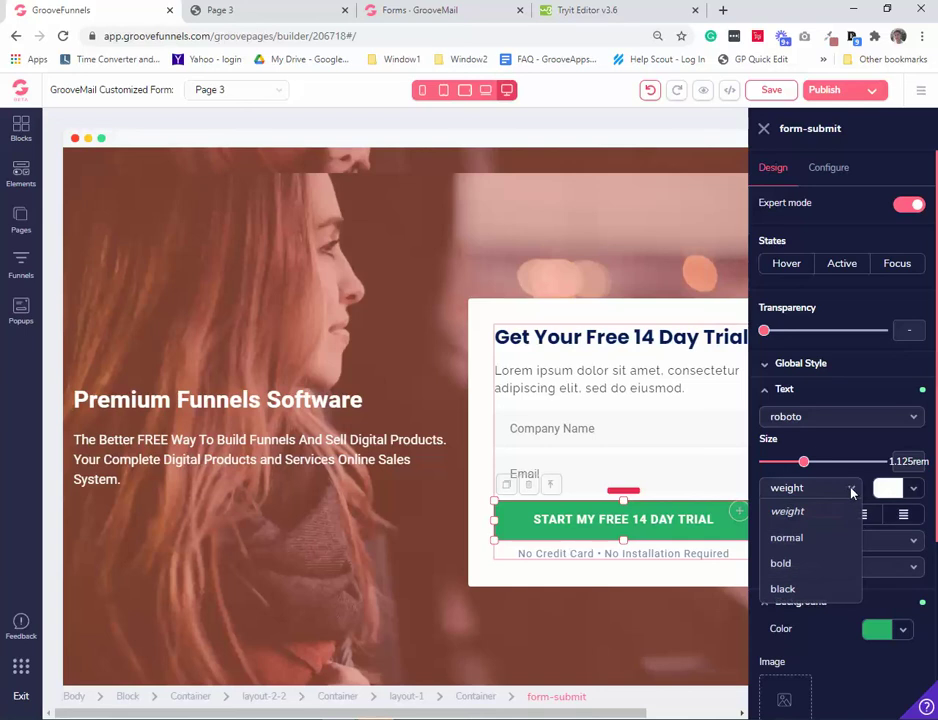
{"action": "left_click", "coordinate": [851, 490]}
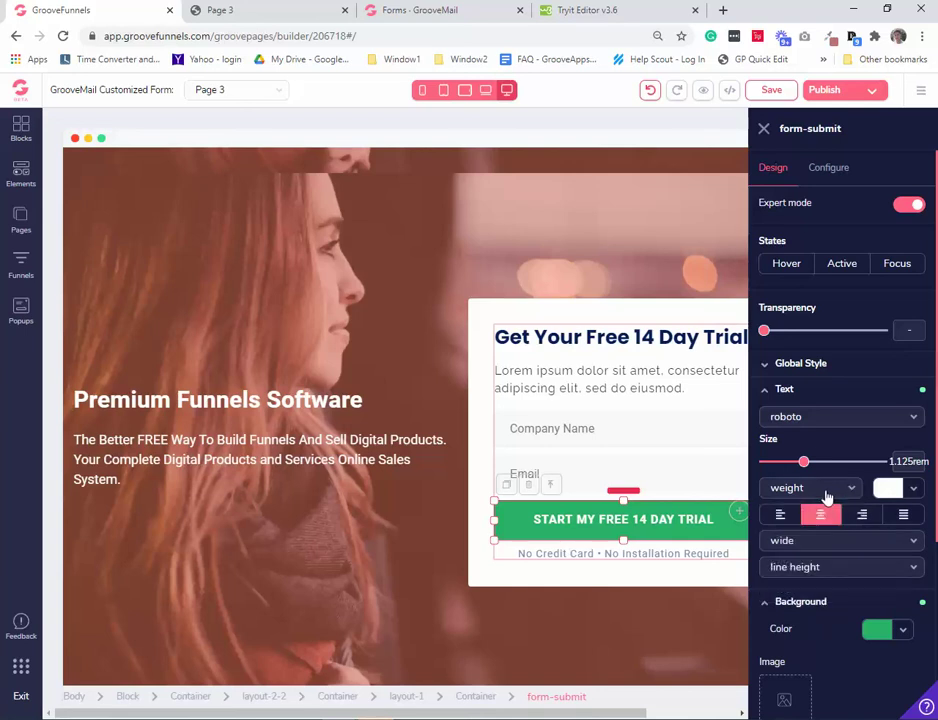
{"action": "left_click", "coordinate": [764, 132]}
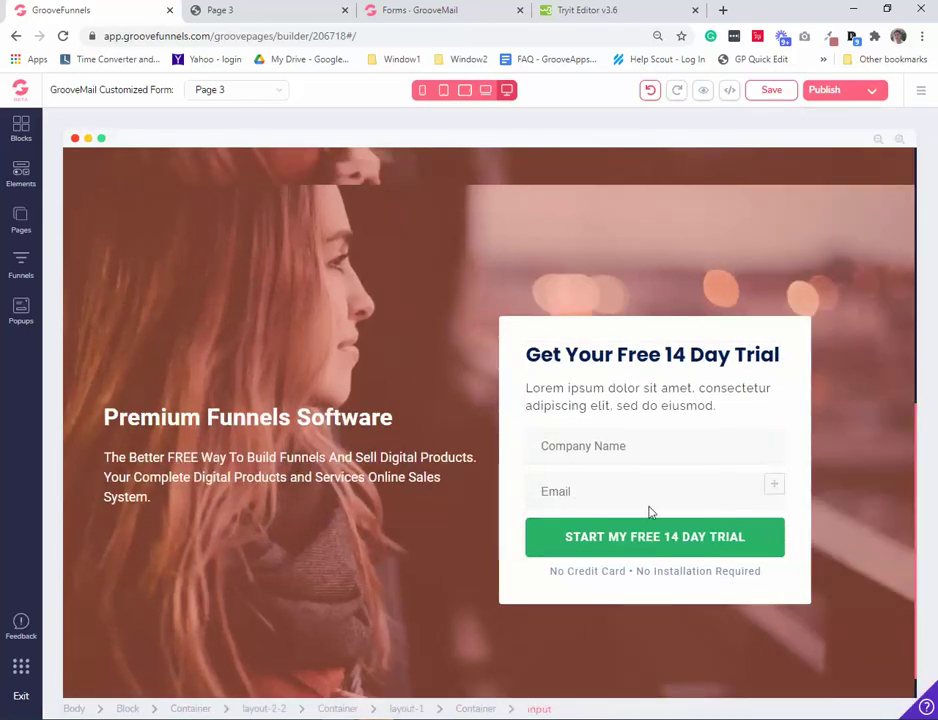
Open w3schools.com in a new tab and search the site for "font weight"
{"action": "left_click", "coordinate": [724, 10]}
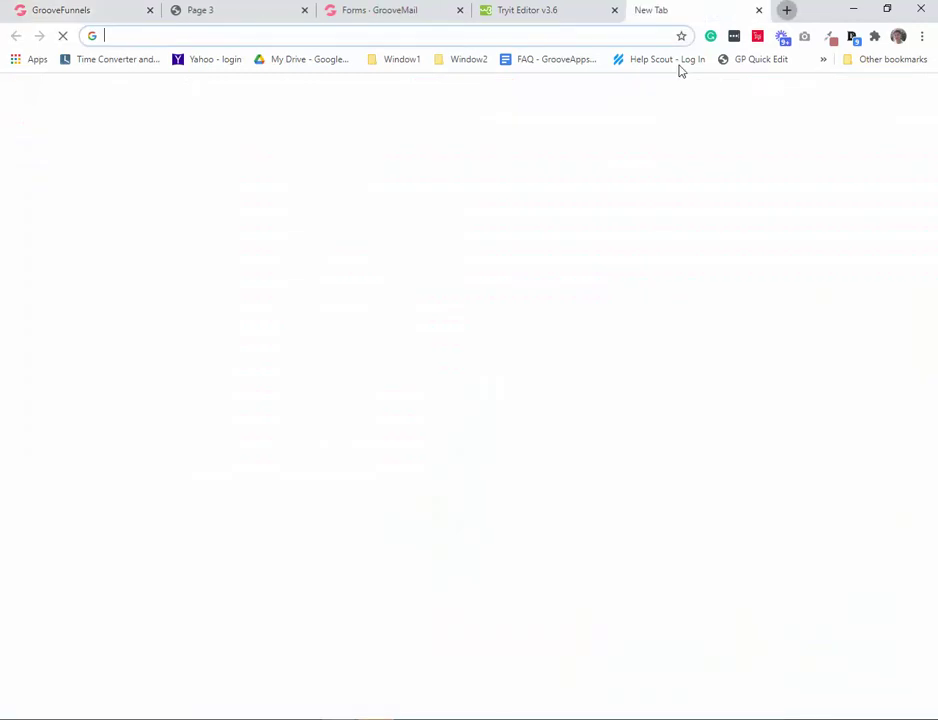
{"action": "type", "text": "w"}
{"action": "key", "text": "Return"}
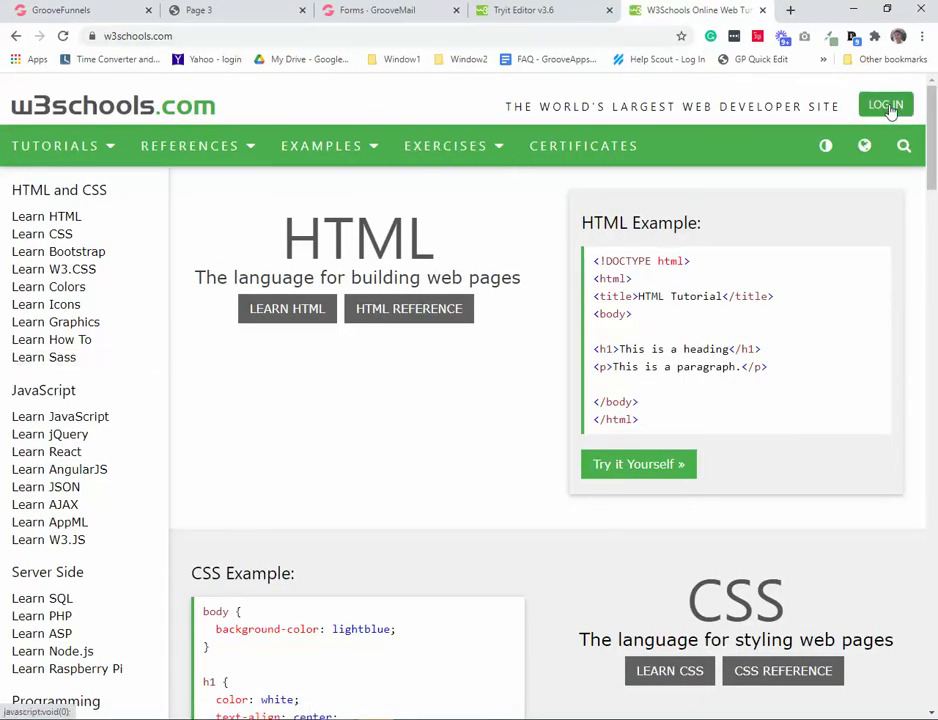
{"action": "left_click", "coordinate": [904, 150]}
{"action": "type", "text": "fo"}
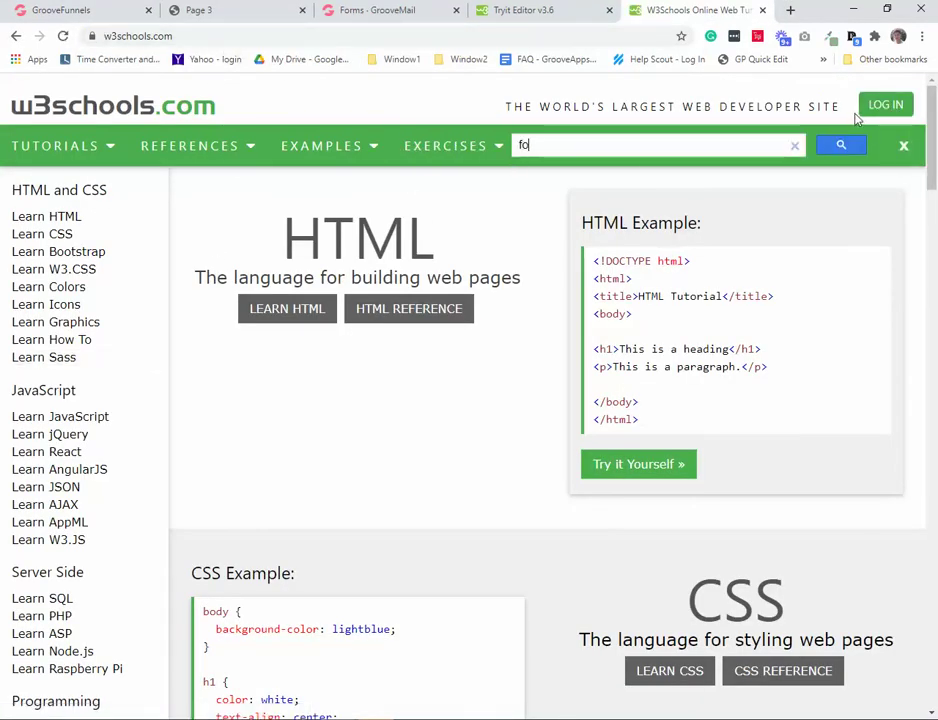
{"action": "type", "text": "nt wr"}
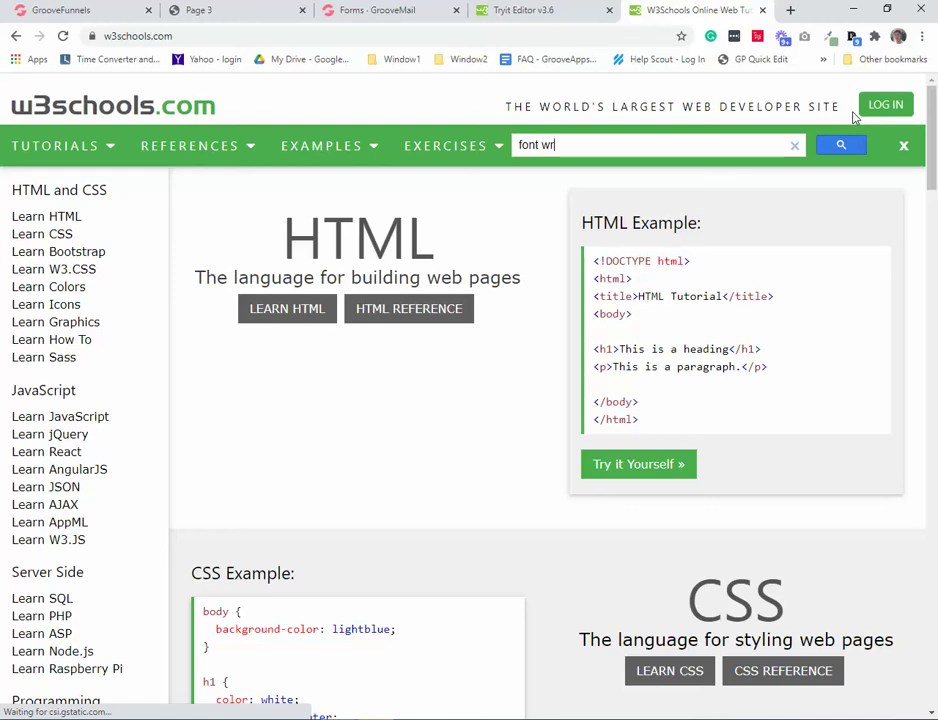
{"action": "key", "text": "BackSpace"}
{"action": "type", "text": "eigth"}
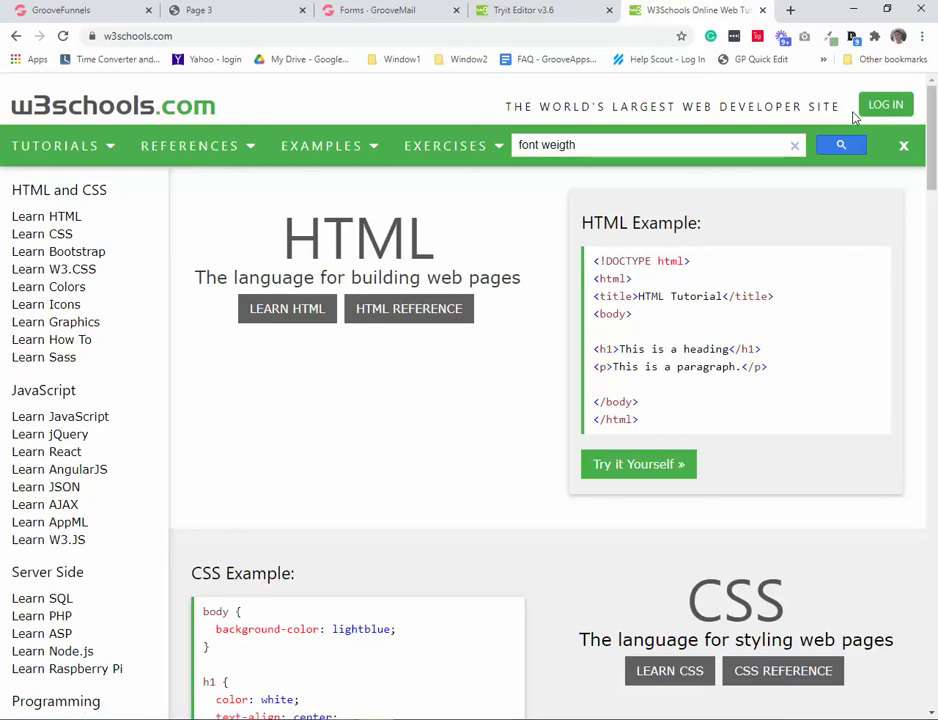
{"action": "key", "text": "BackSpace"}
{"action": "key", "text": "Return"}
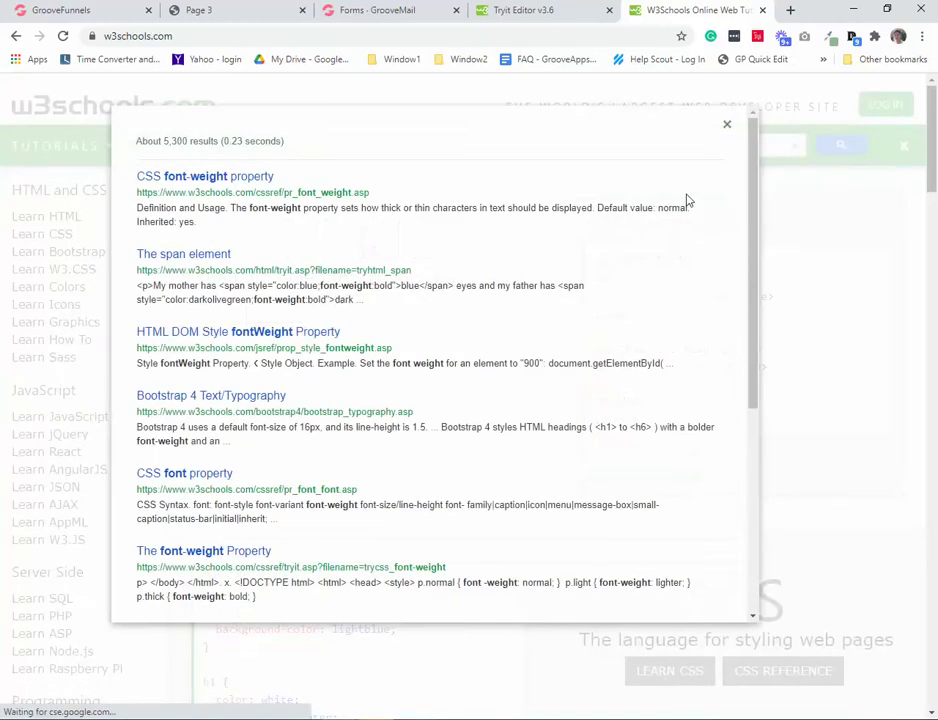
Open the CSS font-weight property reference and examine its examples, syntax and property values
{"action": "left_click", "coordinate": [200, 183]}
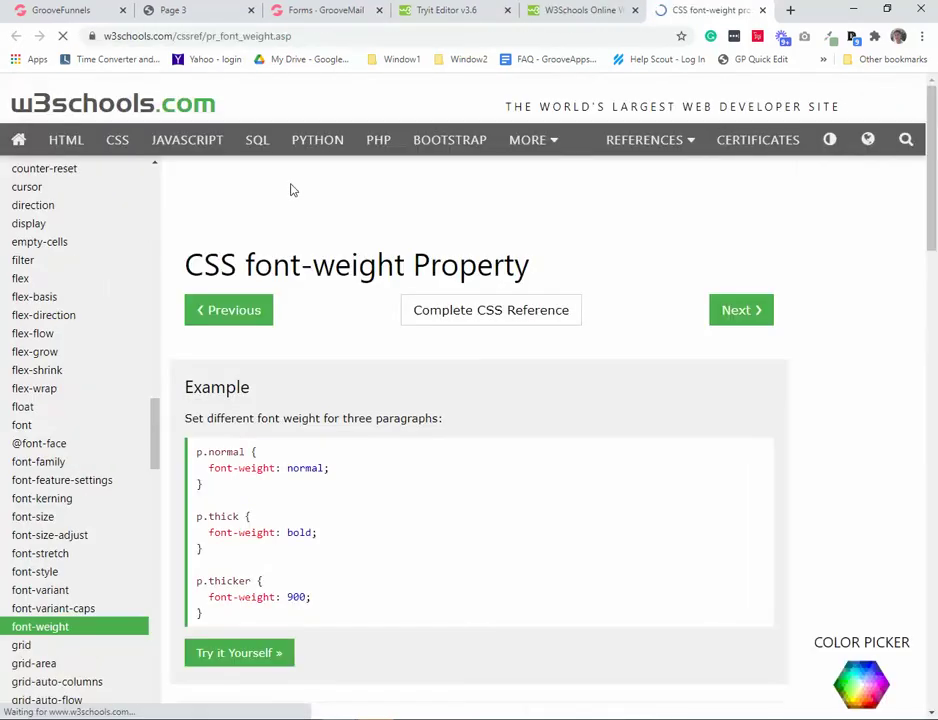
{"action": "scroll", "coordinate": [295, 394], "scroll_direction": "down", "scroll_amount": 1}
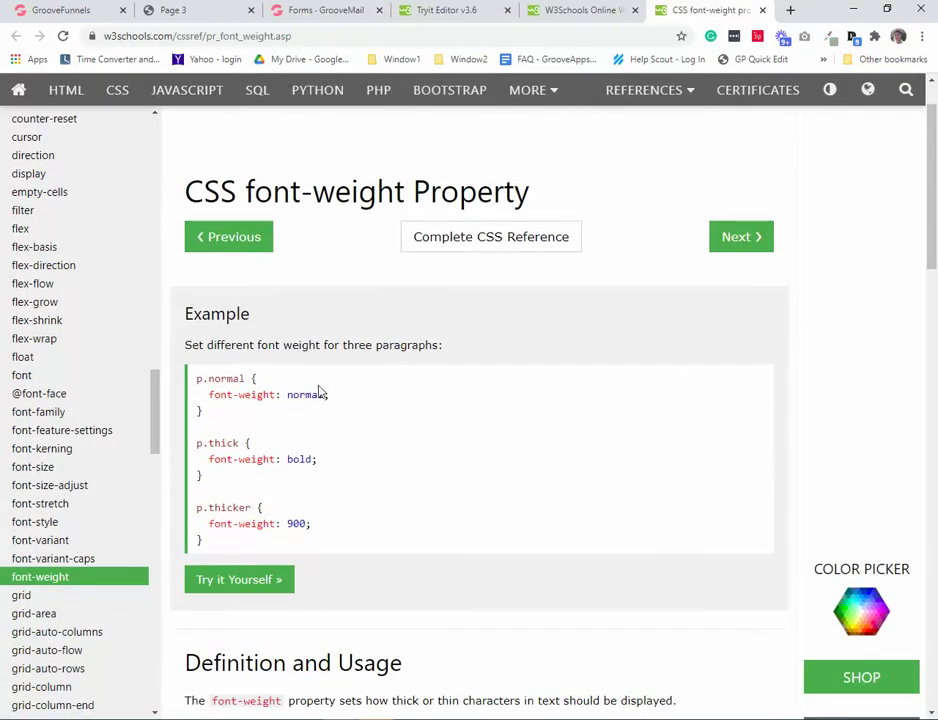
{"action": "scroll", "coordinate": [245, 387], "scroll_direction": "down", "scroll_amount": 1}
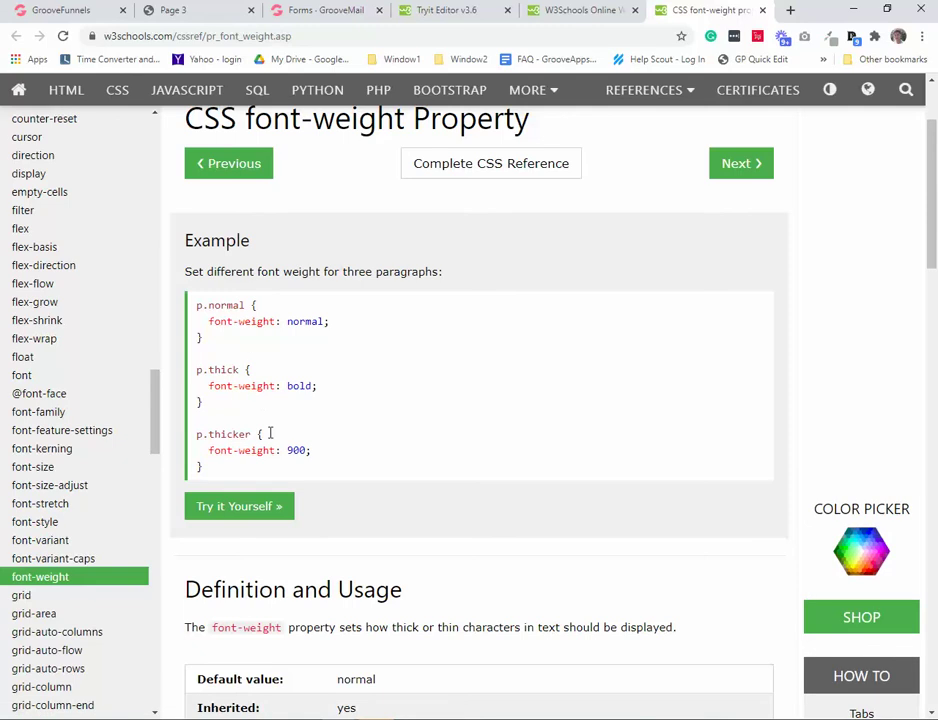
{"action": "scroll", "coordinate": [265, 510], "scroll_direction": "down", "scroll_amount": 4}
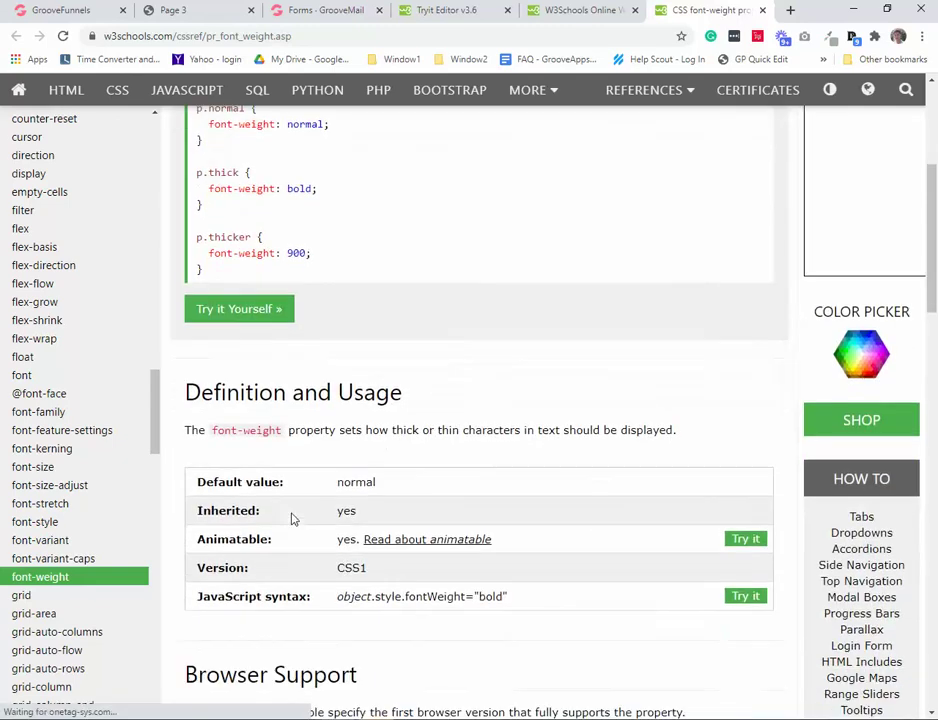
{"action": "scroll", "coordinate": [350, 445], "scroll_direction": "down", "scroll_amount": 3}
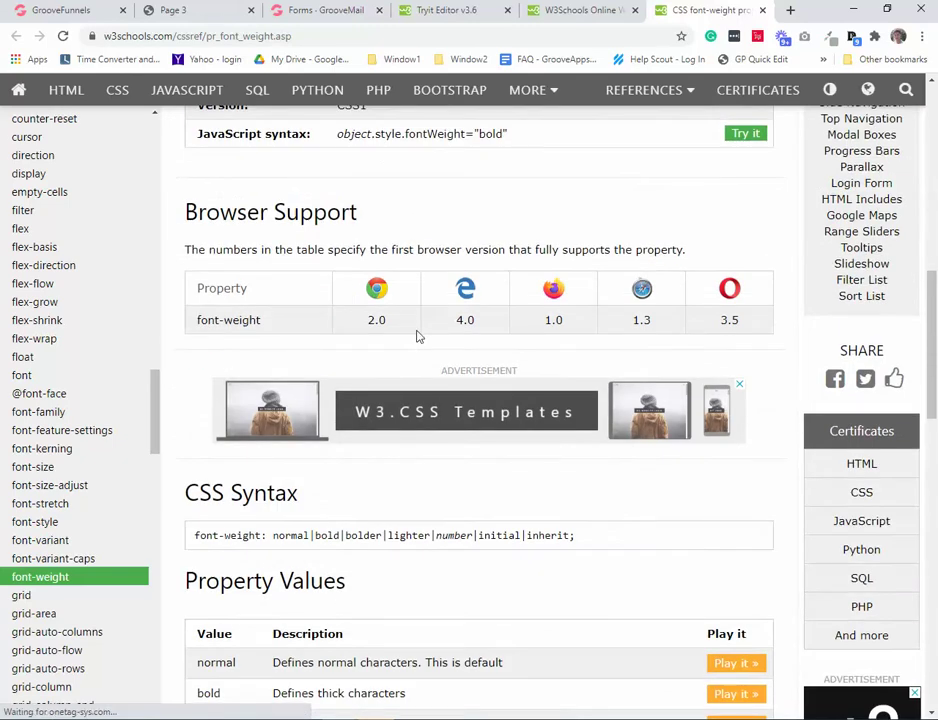
{"action": "scroll", "coordinate": [425, 345], "scroll_direction": "down", "scroll_amount": 2}
{"action": "scroll", "coordinate": [404, 385], "scroll_direction": "down", "scroll_amount": 2}
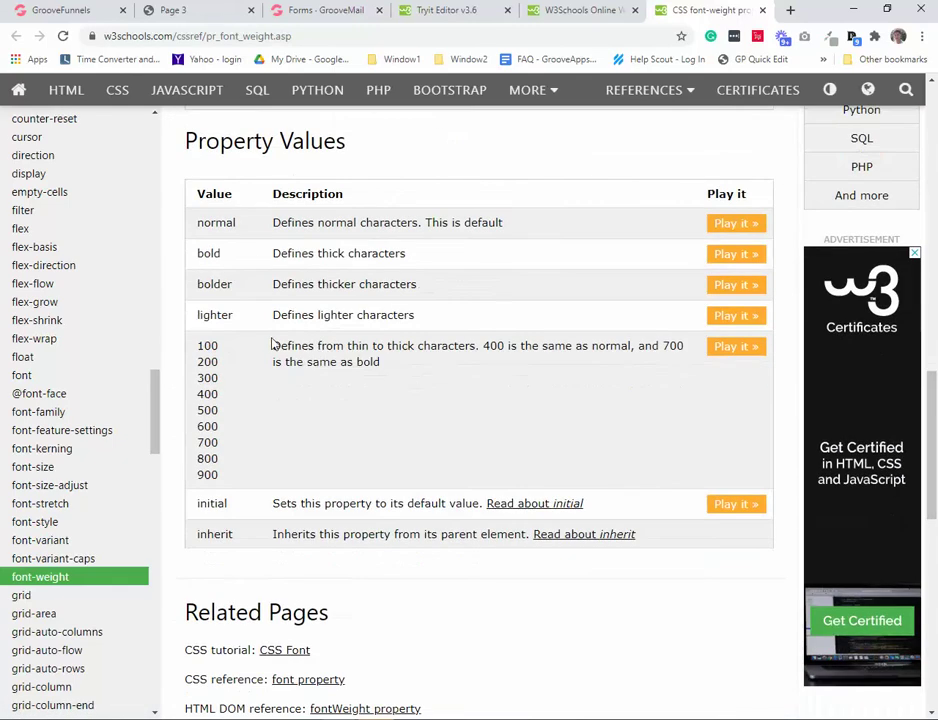
{"action": "scroll", "coordinate": [306, 417], "scroll_direction": "down", "scroll_amount": 1}
{"action": "scroll", "coordinate": [326, 465], "scroll_direction": "down", "scroll_amount": 2}
{"action": "scroll", "coordinate": [328, 461], "scroll_direction": "up", "scroll_amount": 11}
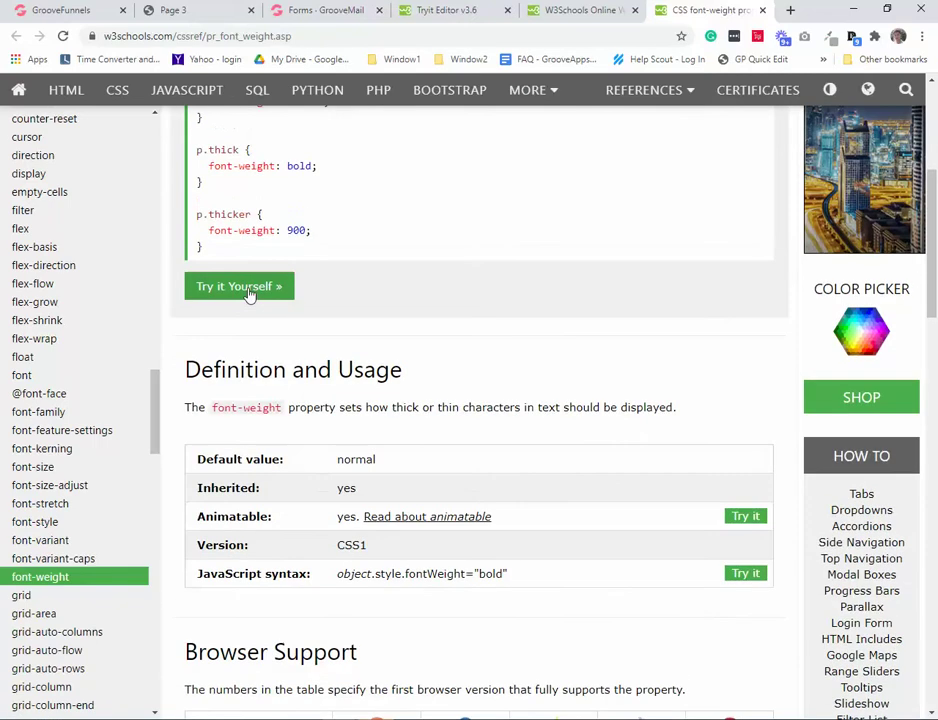
Open the font-weight example in the Tryit Editor, and review the property values on the CSS font-weight reference page
{"action": "left_click", "coordinate": [250, 289]}
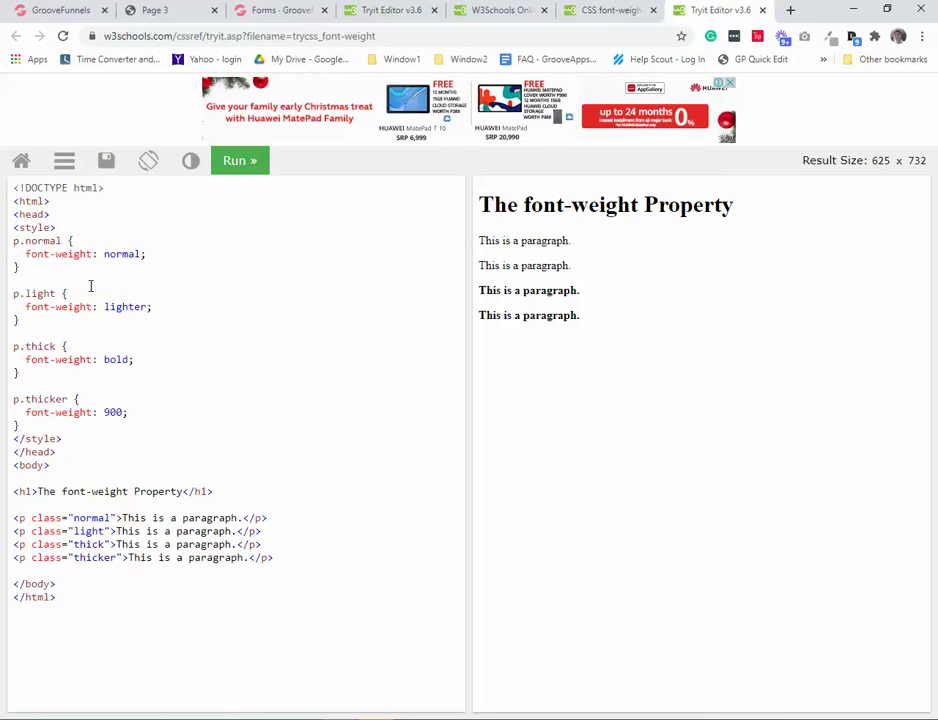
{"action": "left_click", "coordinate": [603, 12]}
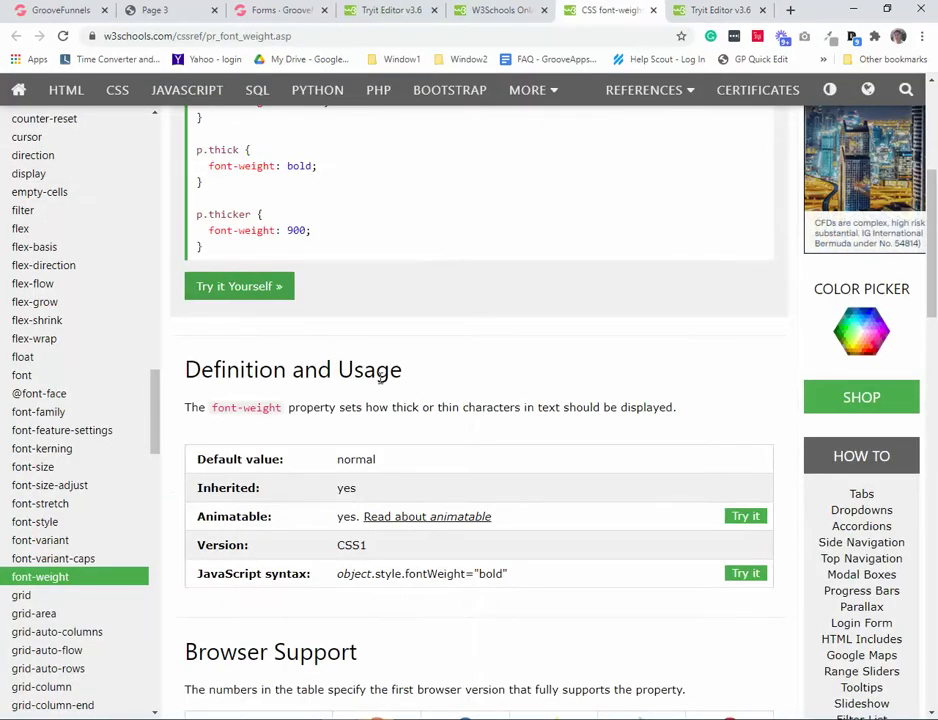
{"action": "scroll", "coordinate": [296, 402], "scroll_direction": "down", "scroll_amount": 6}
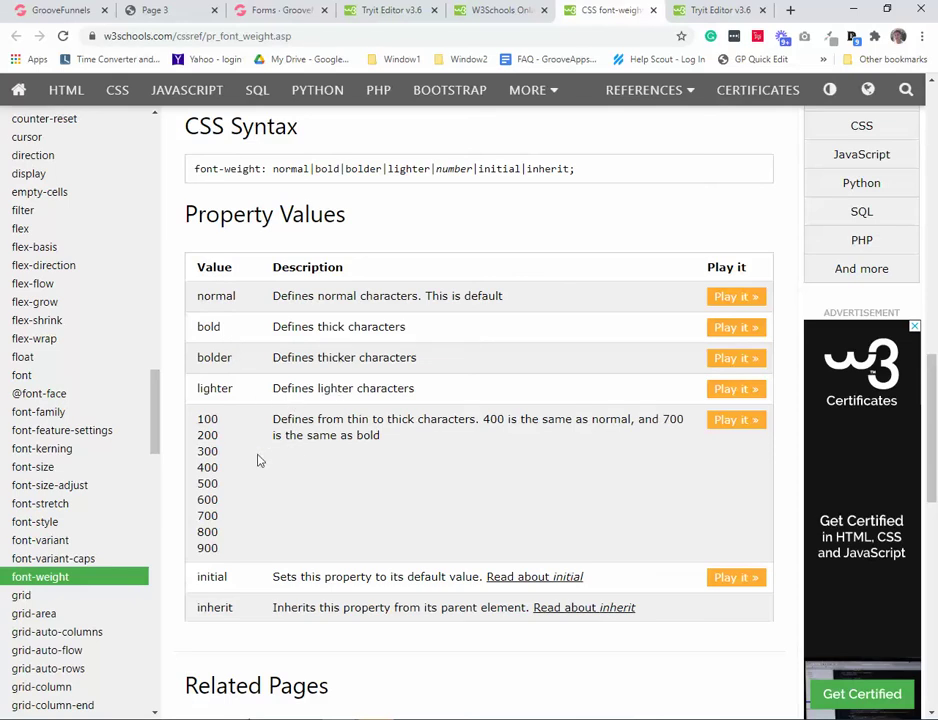
{"action": "scroll", "coordinate": [262, 470], "scroll_direction": "down", "scroll_amount": 3}
{"action": "scroll", "coordinate": [423, 487], "scroll_direction": "up", "scroll_amount": 2}
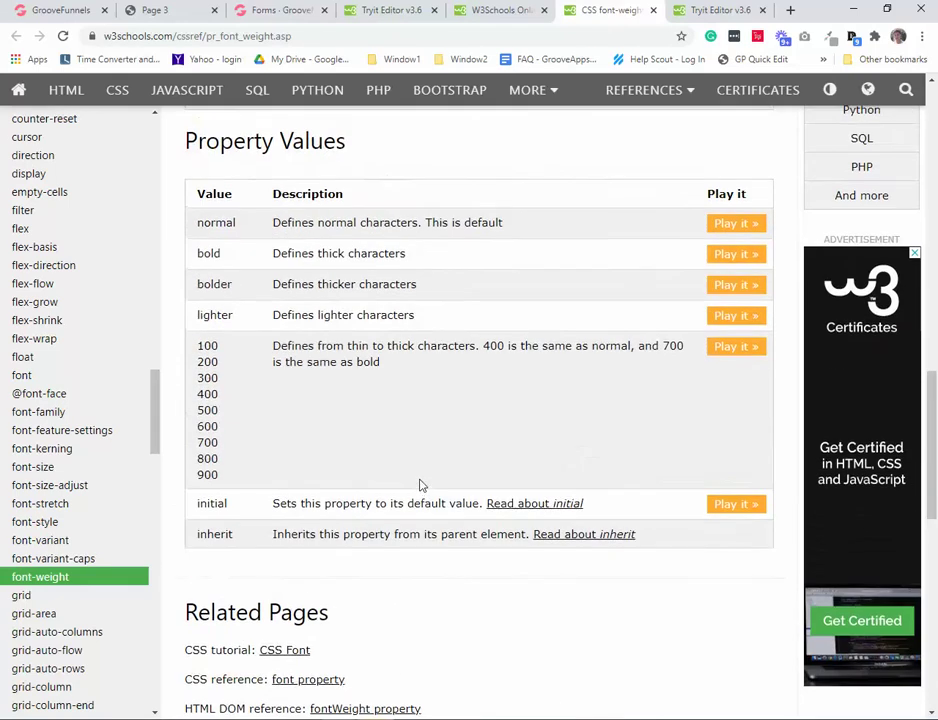
Add "font-weight:bold;" to the submit button's inline style in the form code in the Tryit Editor, and run the code
{"action": "left_click", "coordinate": [722, 10]}
{"action": "left_click", "coordinate": [378, 10]}
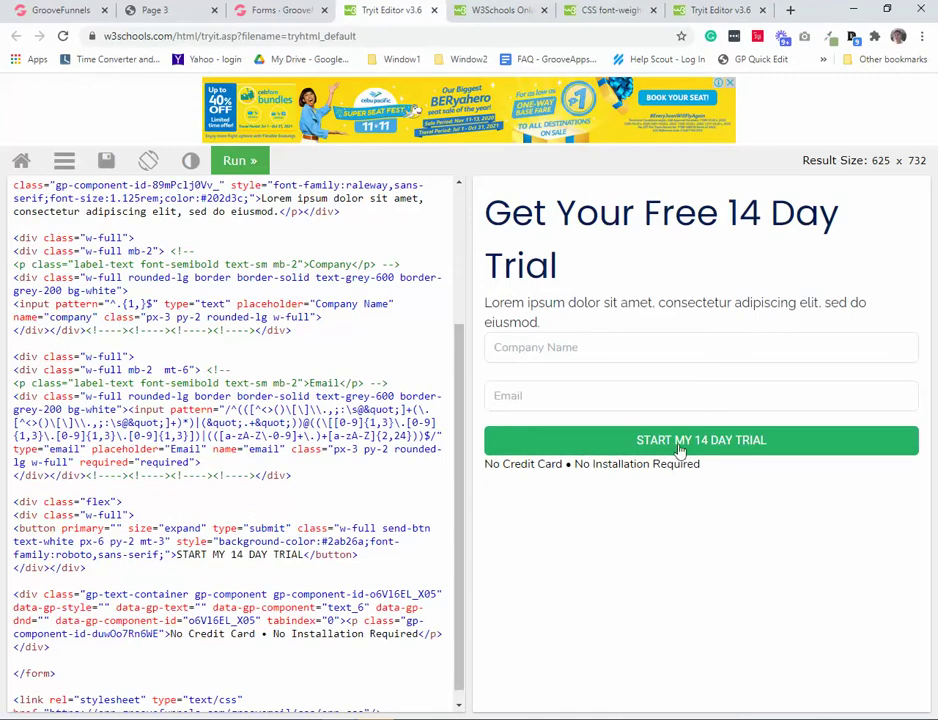
{"action": "scroll", "coordinate": [252, 561], "scroll_direction": "down", "scroll_amount": 1}
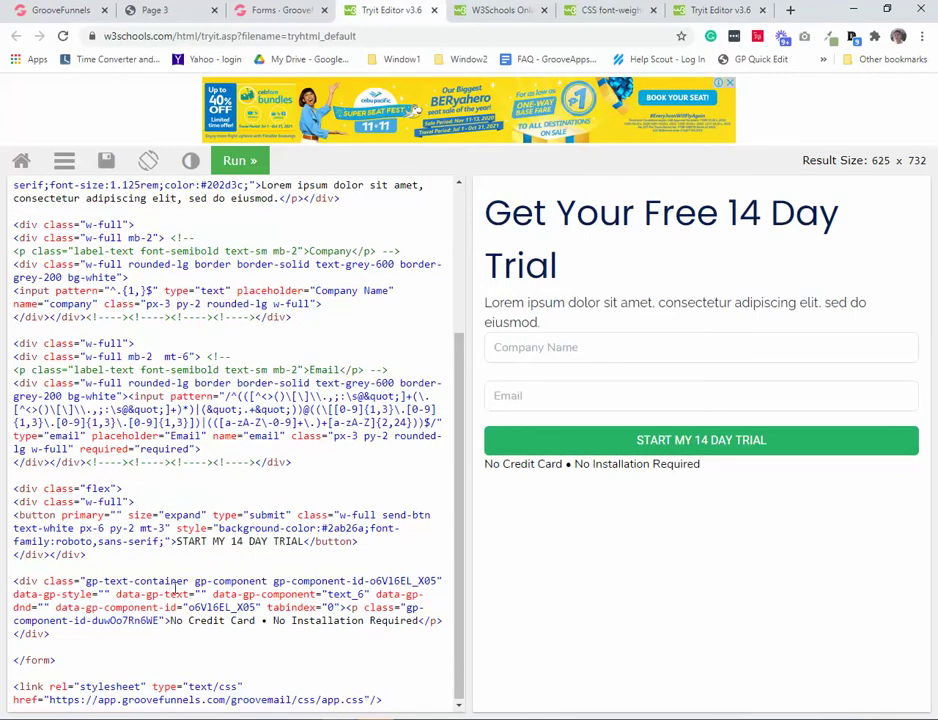
{"action": "type", "text": "font"}
{"action": "type", "text": "-wei"}
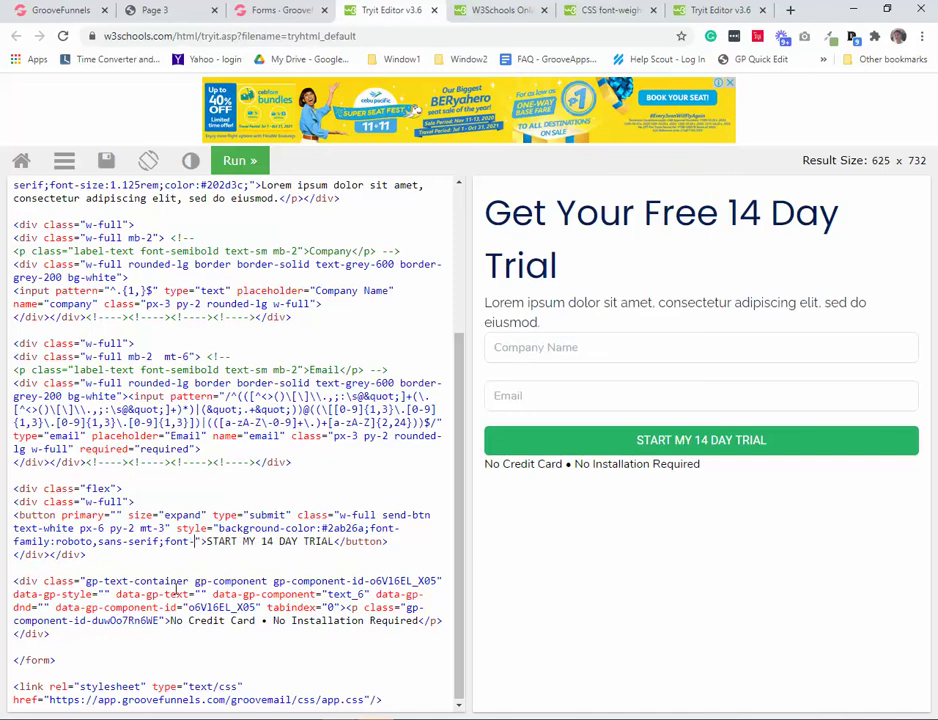
{"action": "type", "text": "ght"}
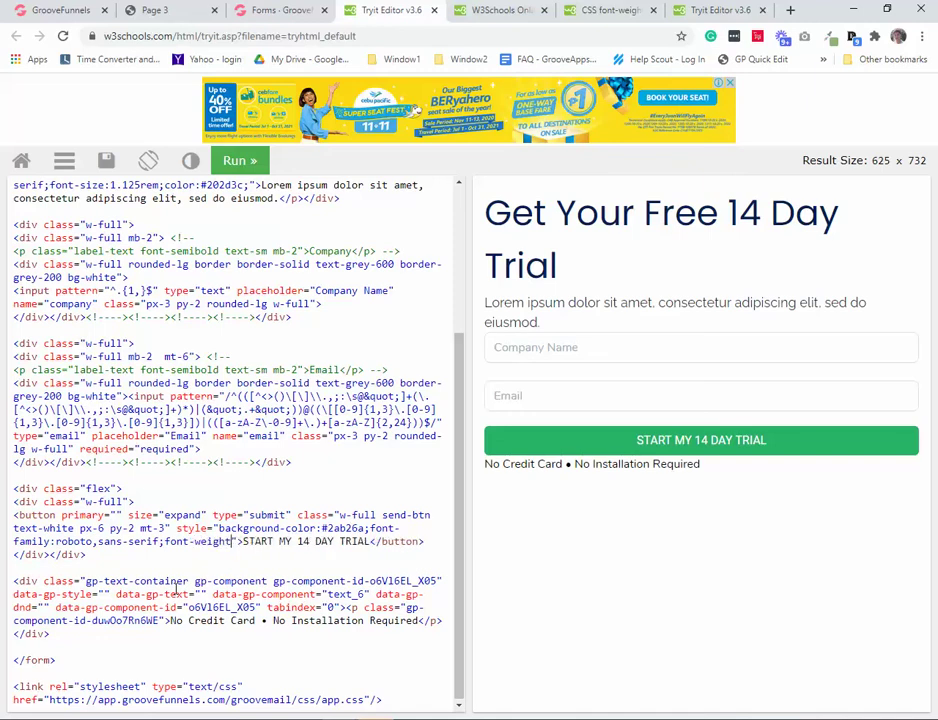
{"action": "type", "text": ":"}
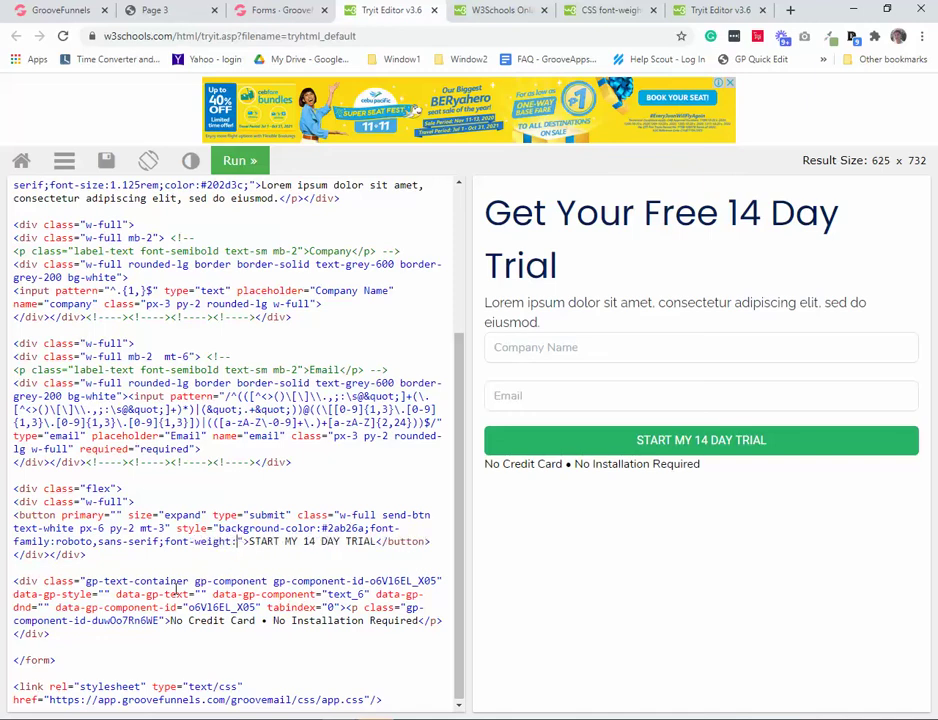
{"action": "type", "text": "bold"}
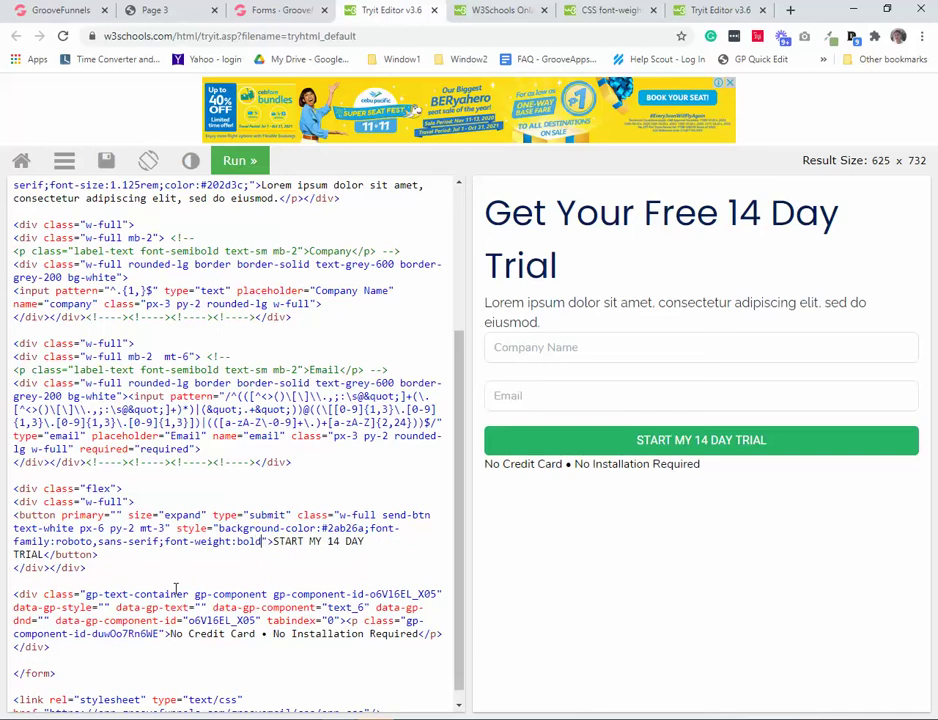
{"action": "type", "text": ";"}
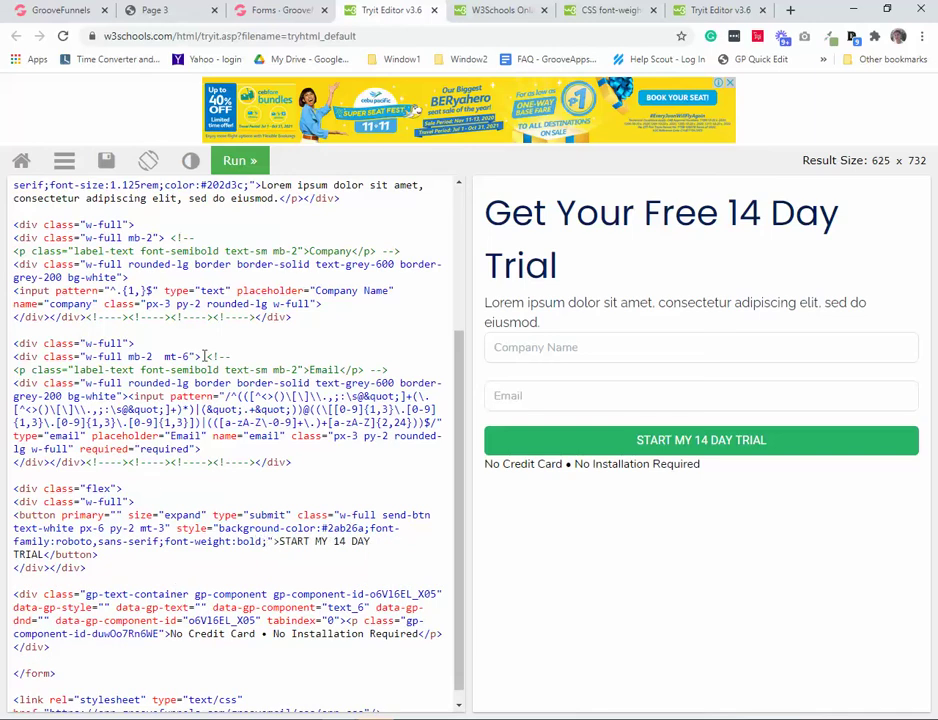
{"action": "left_click", "coordinate": [238, 164]}
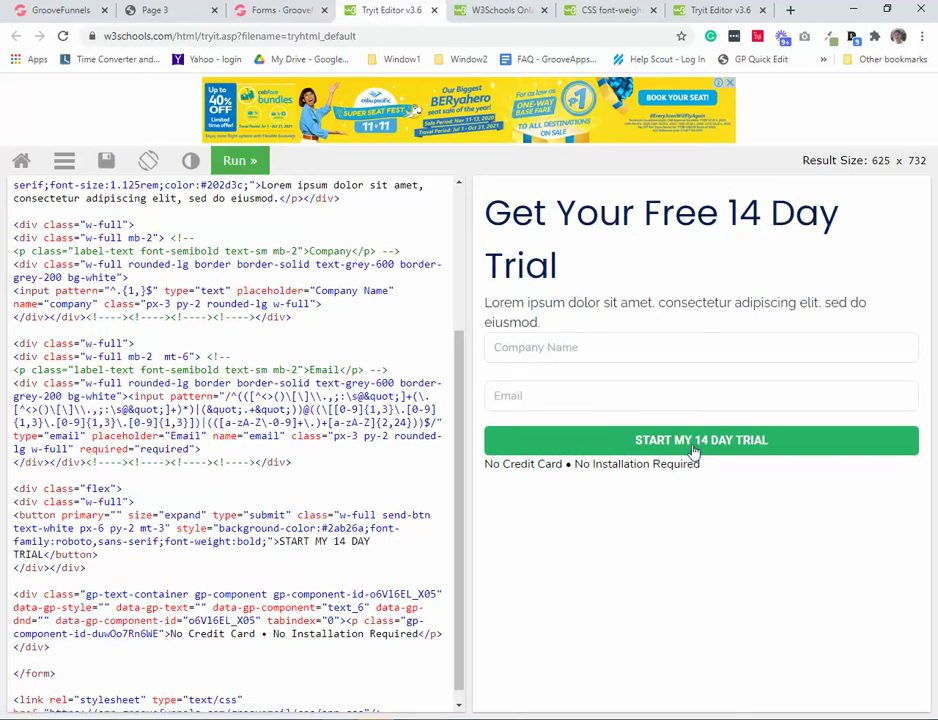
Check the trial button in the Page 3 preview, and examine its spacing settings in the GrooveFunnels page builder
{"action": "left_click", "coordinate": [145, 10]}
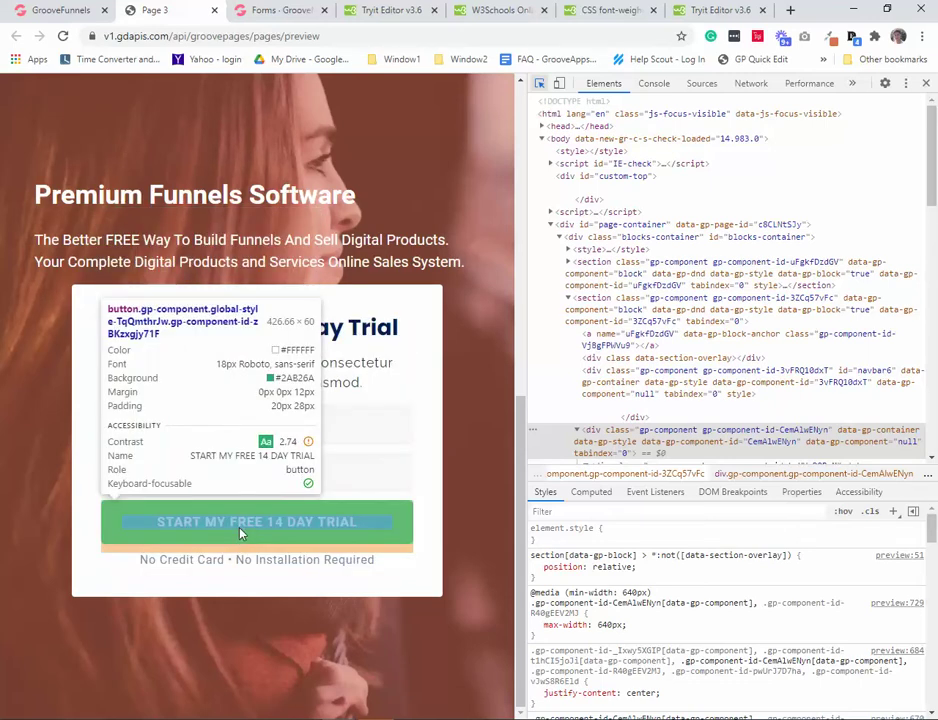
{"action": "key", "text": "ctrl+1"}
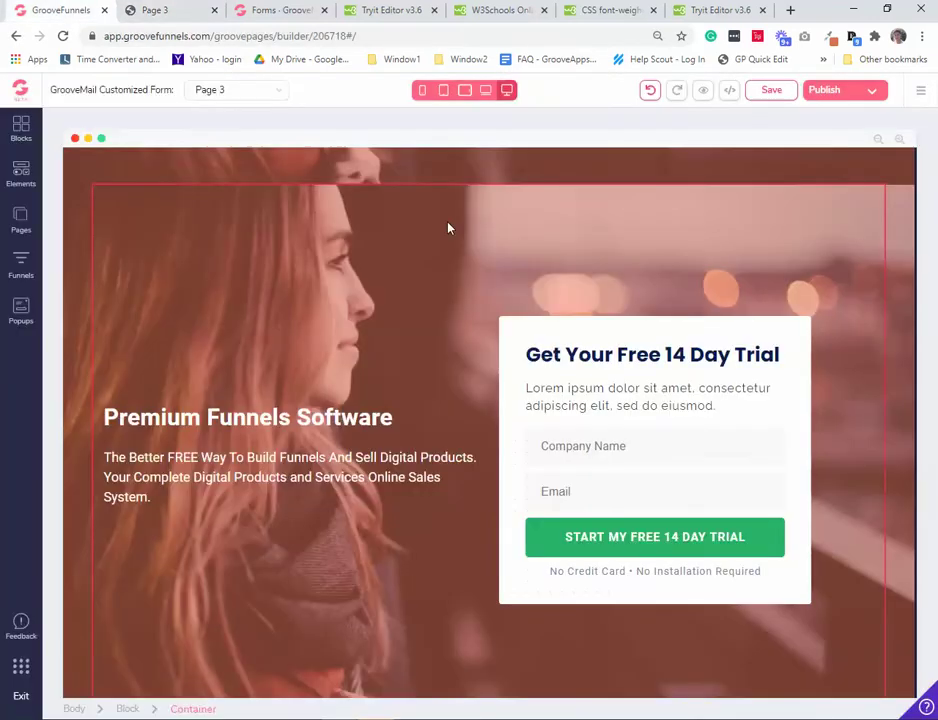
{"action": "left_click", "coordinate": [548, 542]}
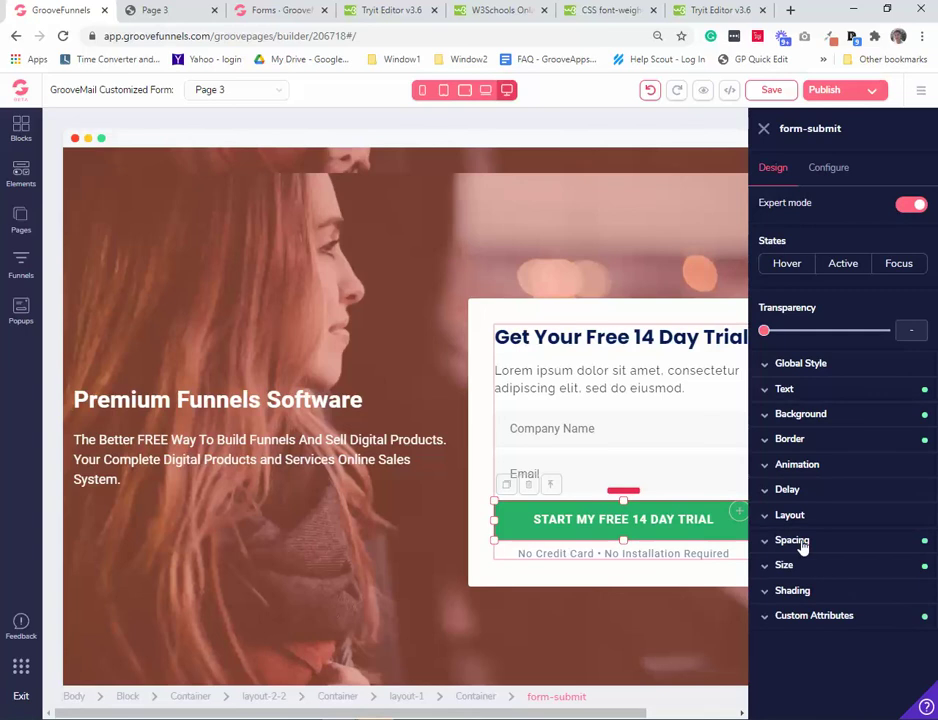
{"action": "left_click", "coordinate": [795, 541]}
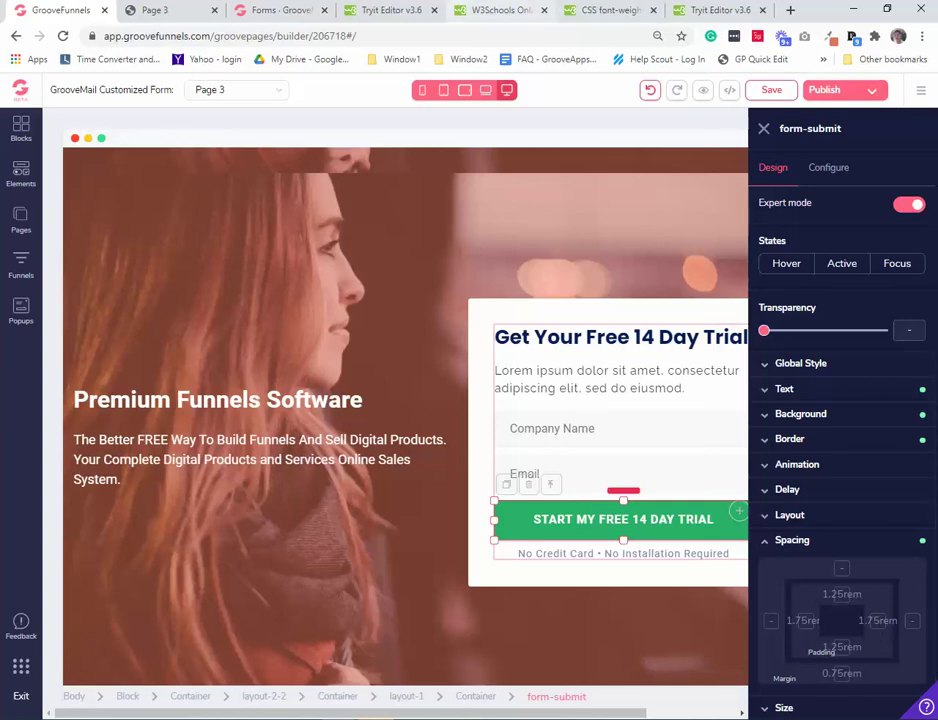
Close the W3Schools search, font-weight reference and font-weight example tabs, returning to the form code in the Tryit Editor
{"action": "left_click", "coordinate": [390, 10]}
{"action": "left_click", "coordinate": [507, 10]}
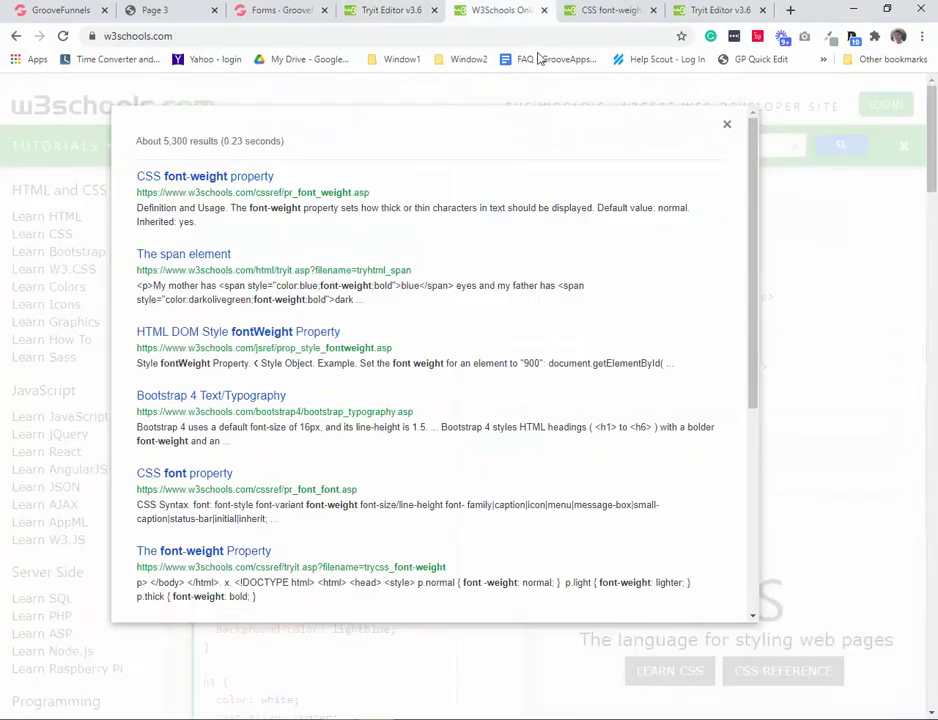
{"action": "left_click", "coordinate": [543, 11]}
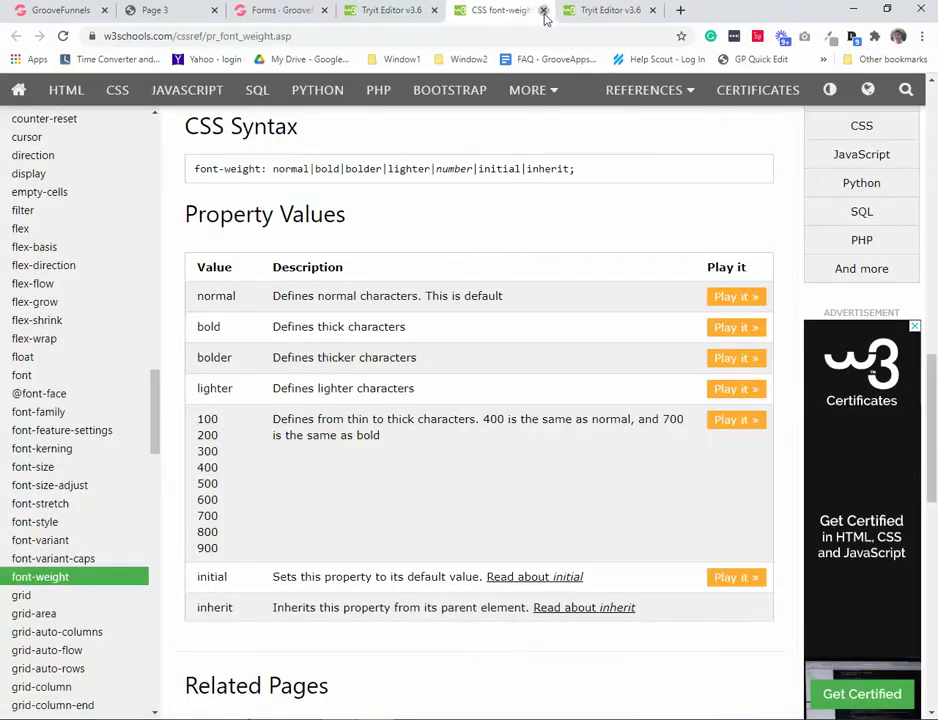
{"action": "left_click", "coordinate": [543, 11]}
{"action": "left_click", "coordinate": [543, 11]}
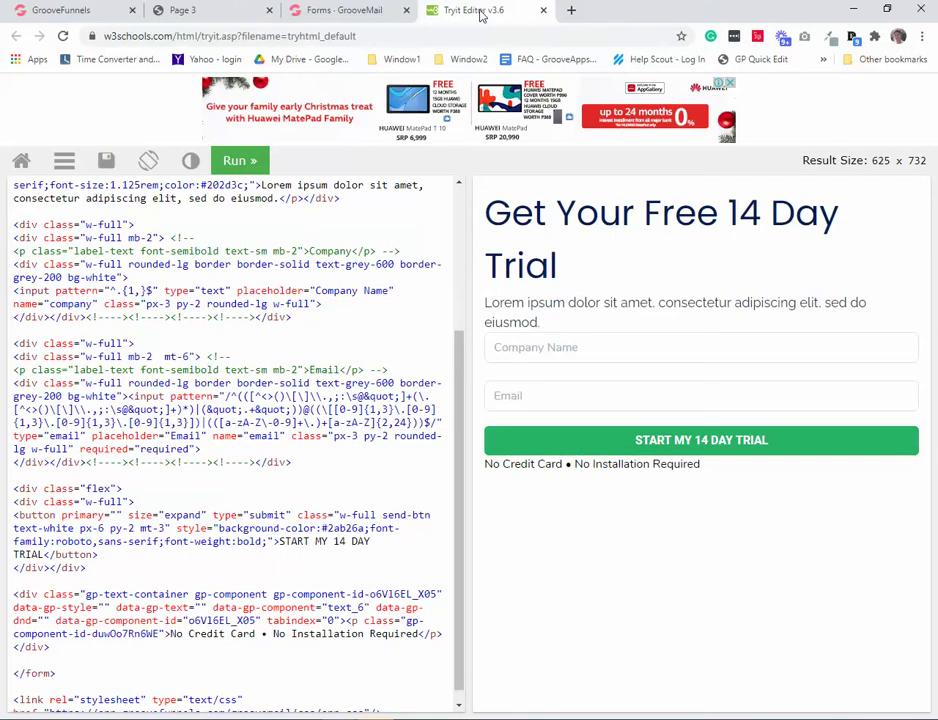
Add "padding: 1.25rem 1.75rem;" to the submit button's inline style, matching the builder's spacing values, and run the code
{"action": "scroll", "coordinate": [193, 562], "scroll_direction": "down", "scroll_amount": 1}
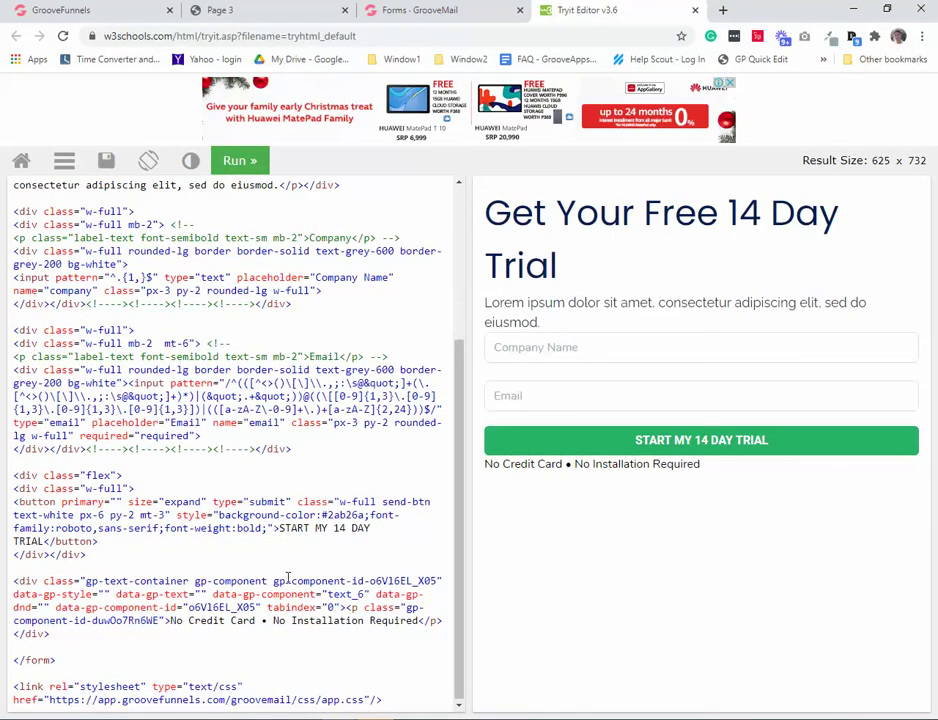
{"action": "type", "text": "padding"}
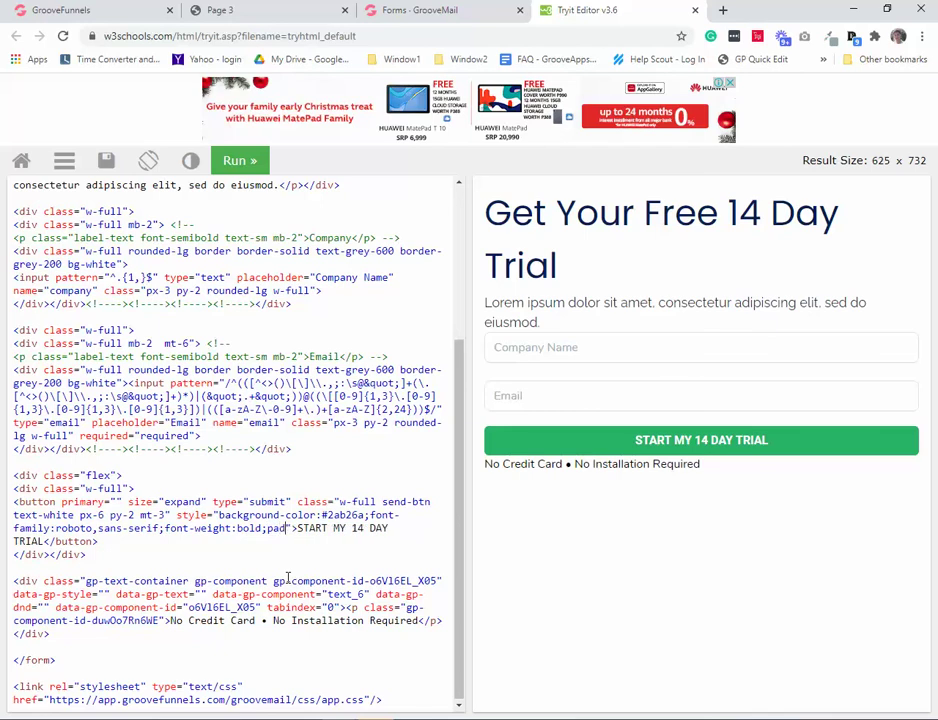
{"action": "type", "text": ": "}
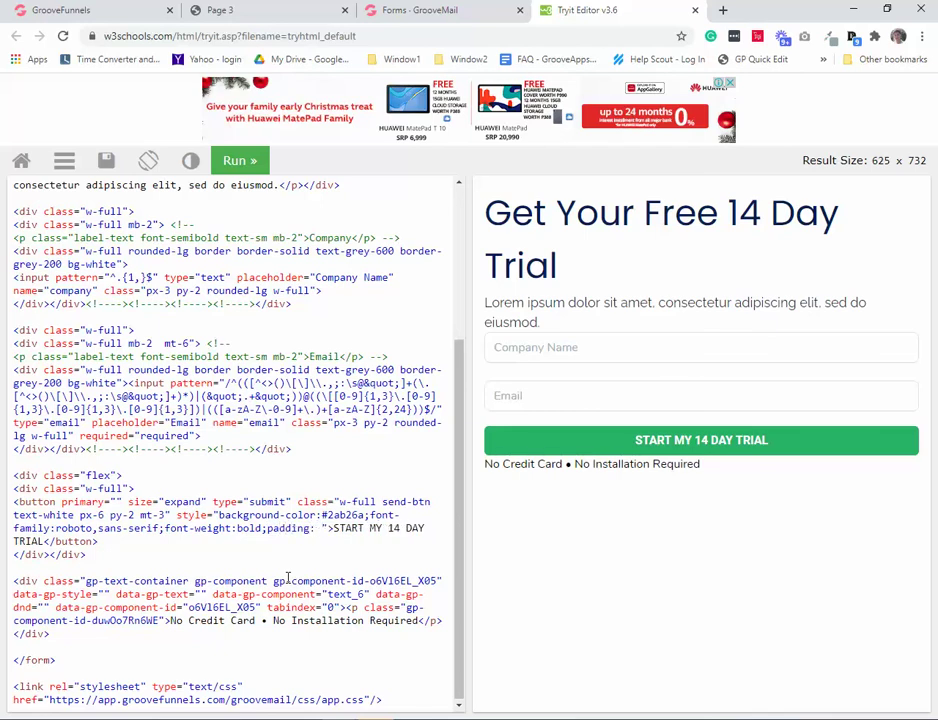
{"action": "type", "text": "1.2"}
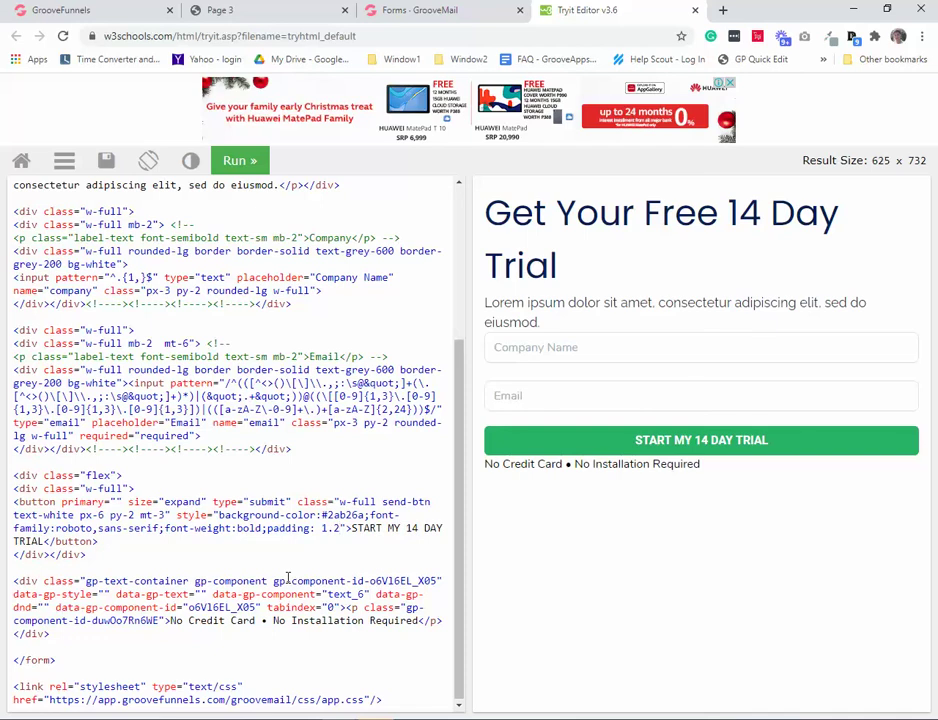
{"action": "type", "text": "5rem"}
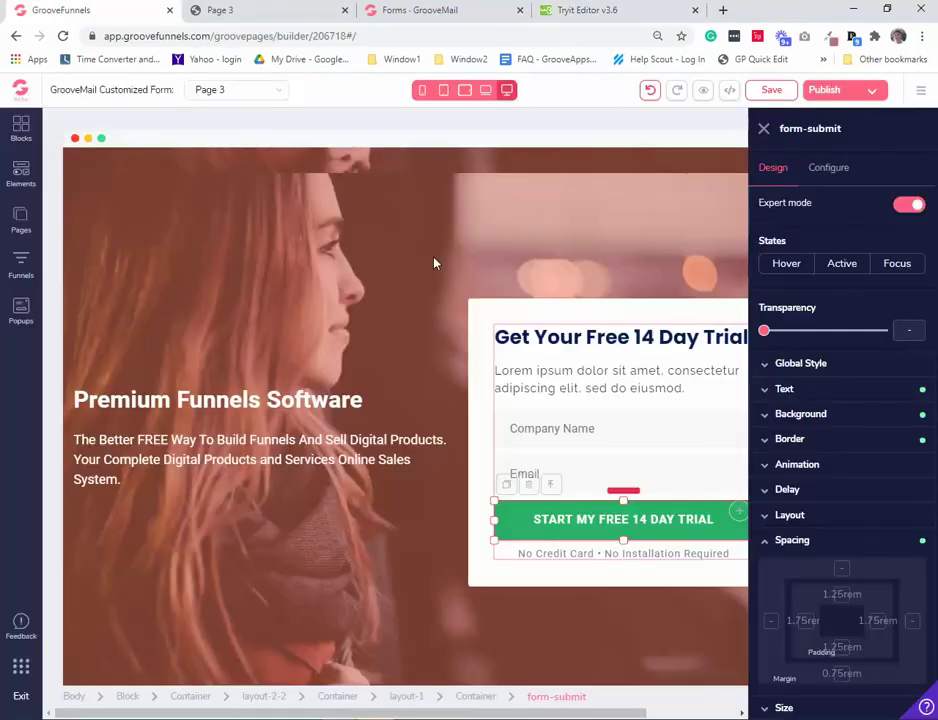
{"action": "left_click", "coordinate": [579, 12]}
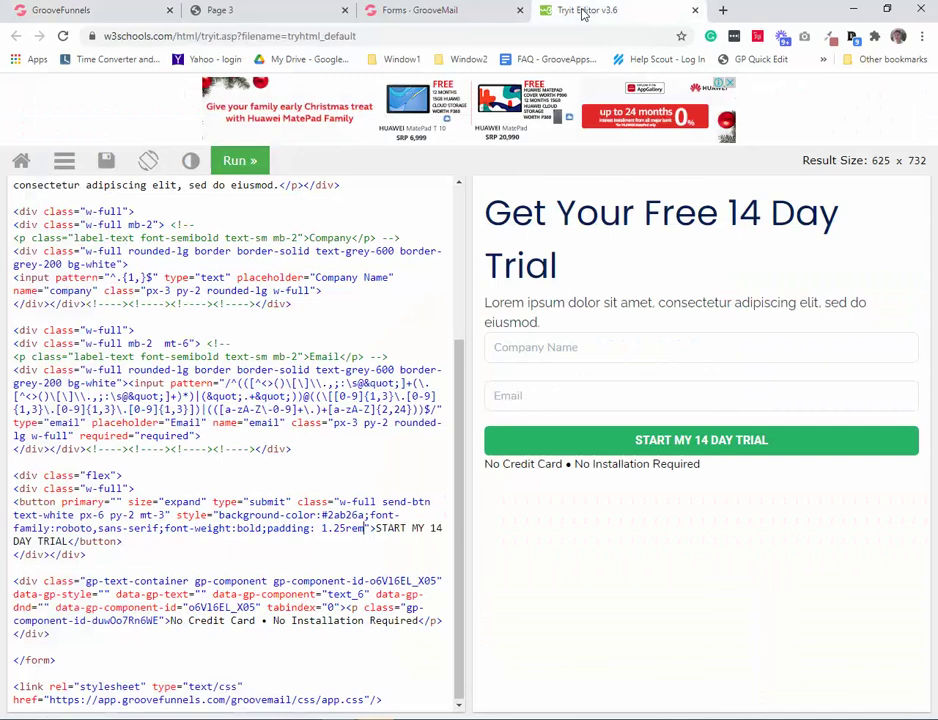
{"action": "type", "text": "1.75"}
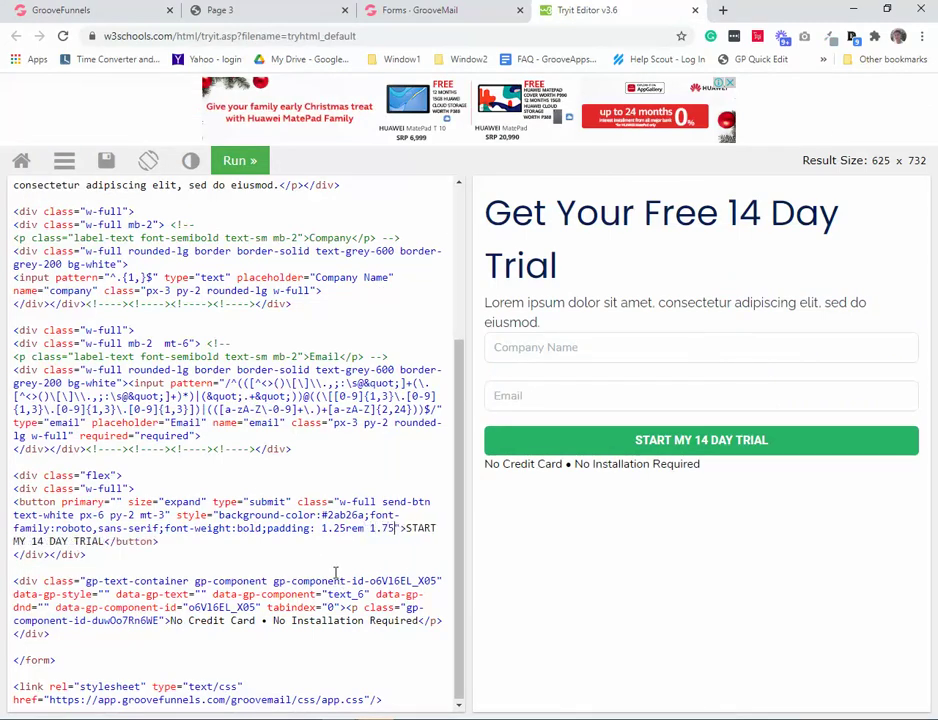
{"action": "type", "text": "rem"}
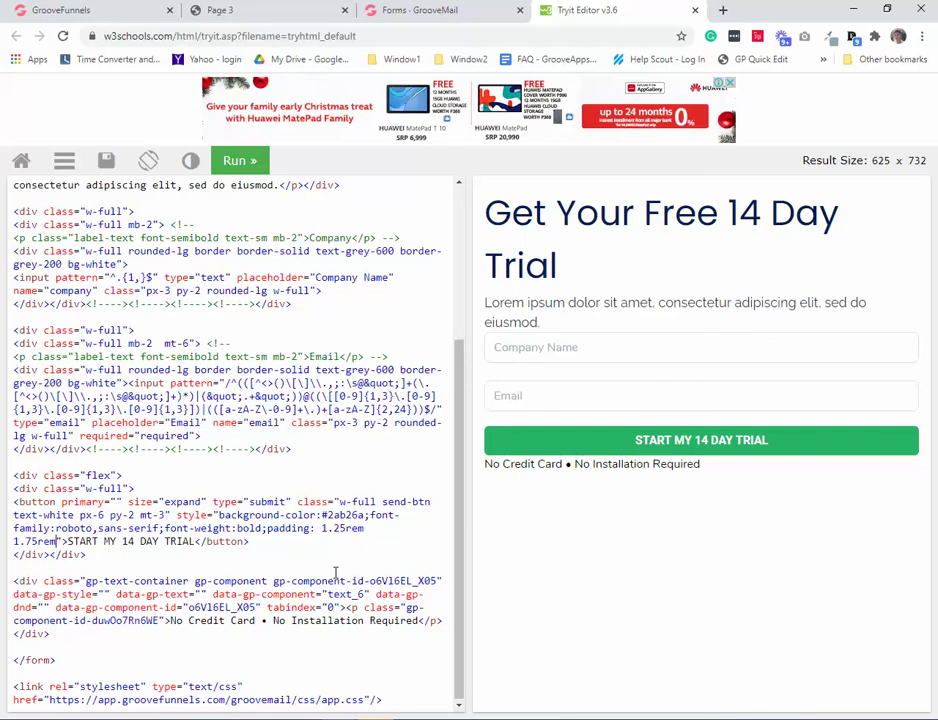
{"action": "type", "text": ";"}
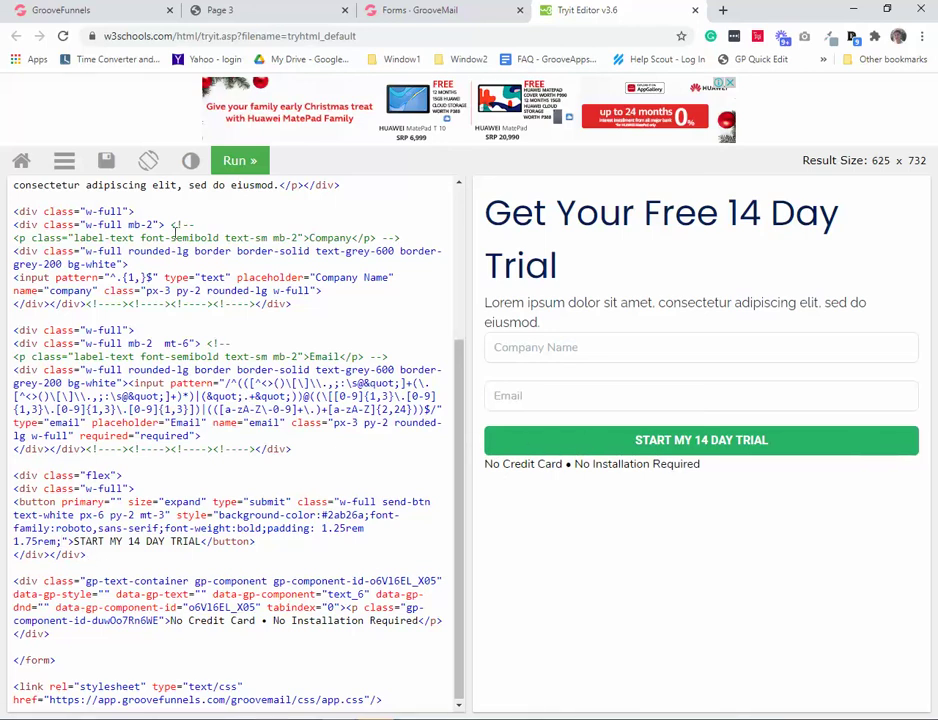
{"action": "left_click", "coordinate": [236, 170]}
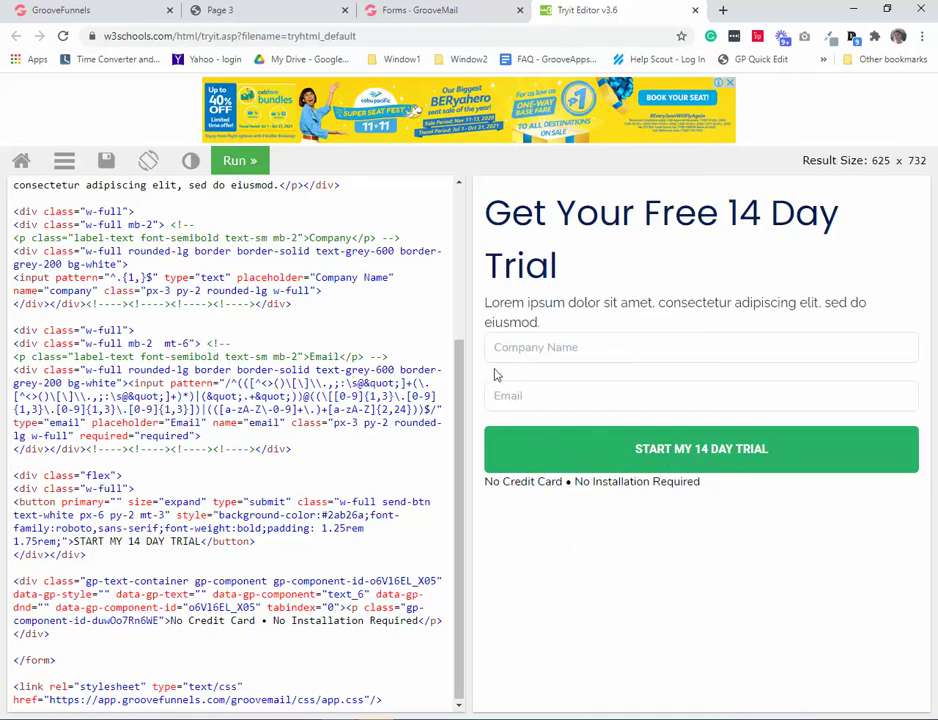
Try focusing the Company Name and Email fields in the result, and inspect the Company Name field's styling in the Page 3 preview
{"action": "left_click", "coordinate": [637, 351]}
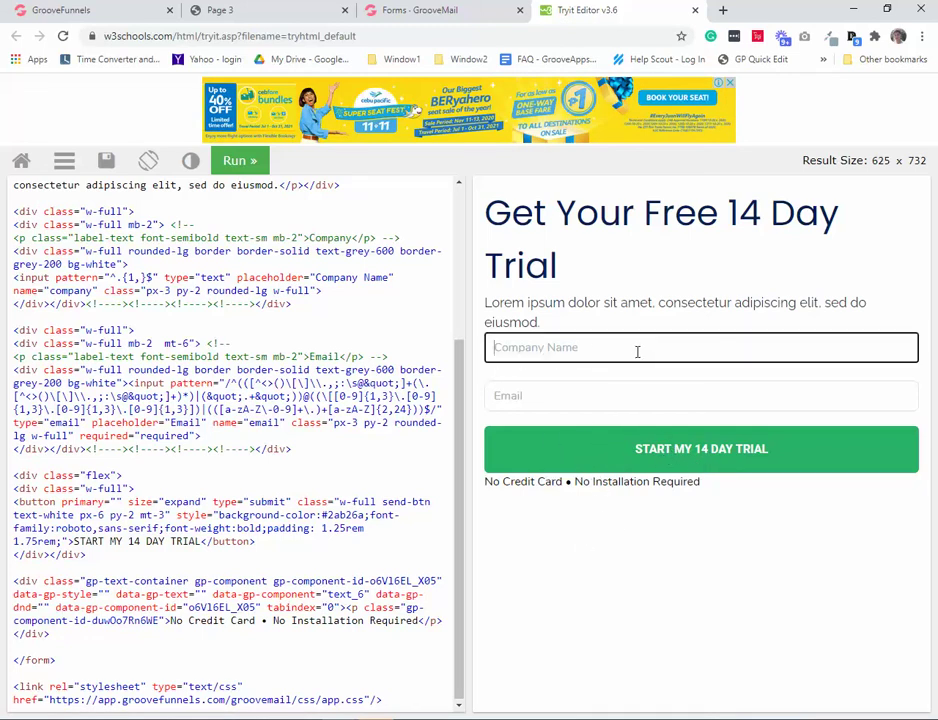
{"action": "left_click", "coordinate": [620, 396]}
{"action": "left_click", "coordinate": [603, 349]}
{"action": "left_click", "coordinate": [601, 395]}
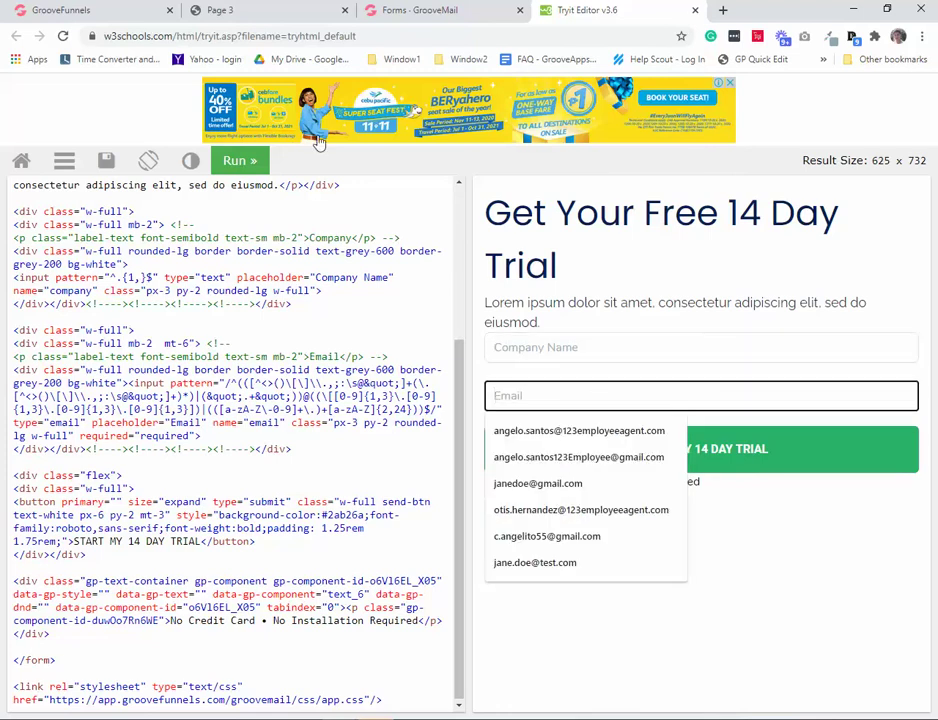
{"action": "left_click", "coordinate": [245, 10]}
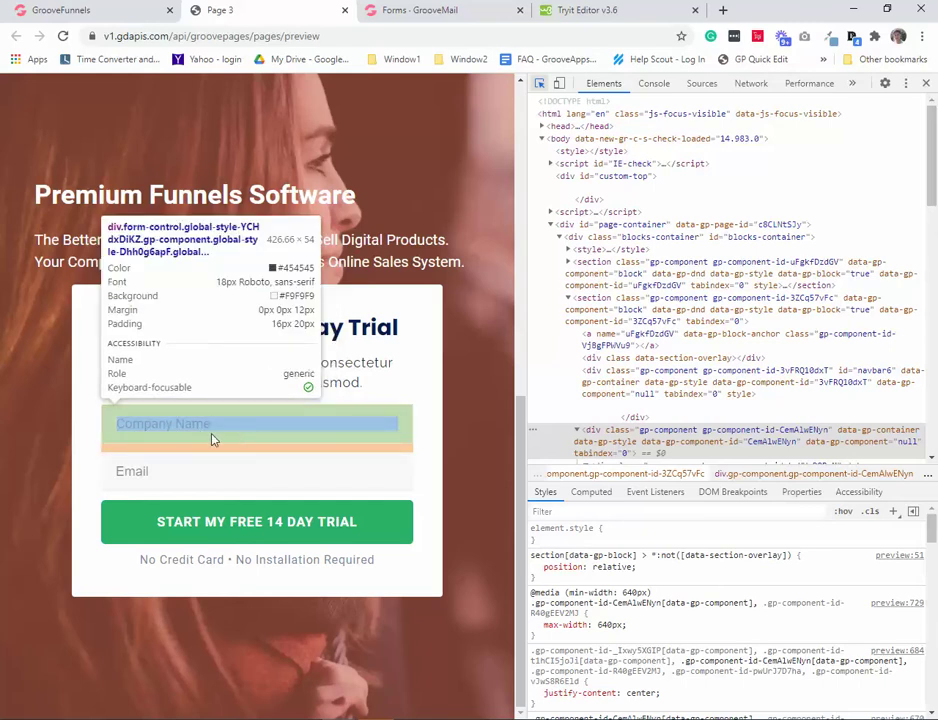
In the Tryit Editor, add an inline style with "font-family:roboto,sans-serif;" to the Company Name input tag
{"action": "left_click", "coordinate": [587, 10]}
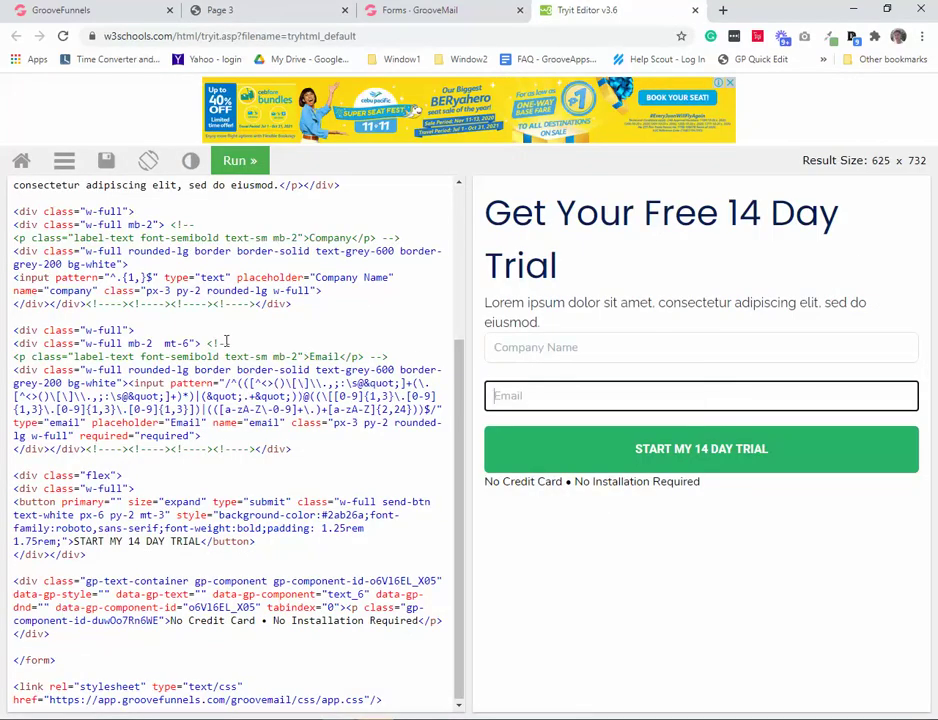
{"action": "scroll", "coordinate": [237, 339], "scroll_direction": "up", "scroll_amount": 3}
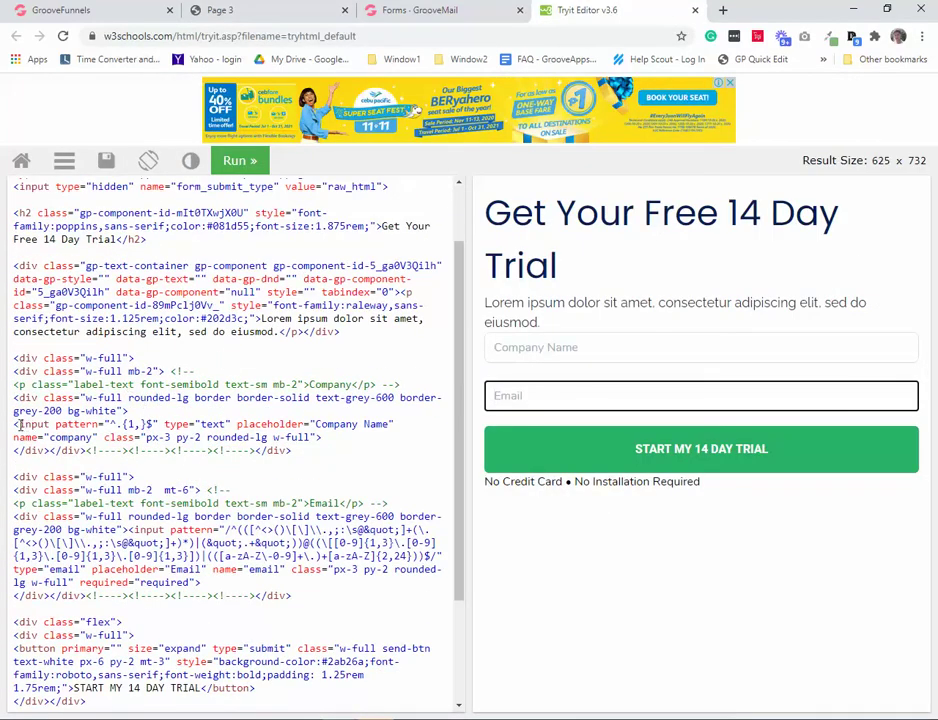
{"action": "left_click_drag", "start_coordinate": [19, 424], "coordinate": [48, 424]}
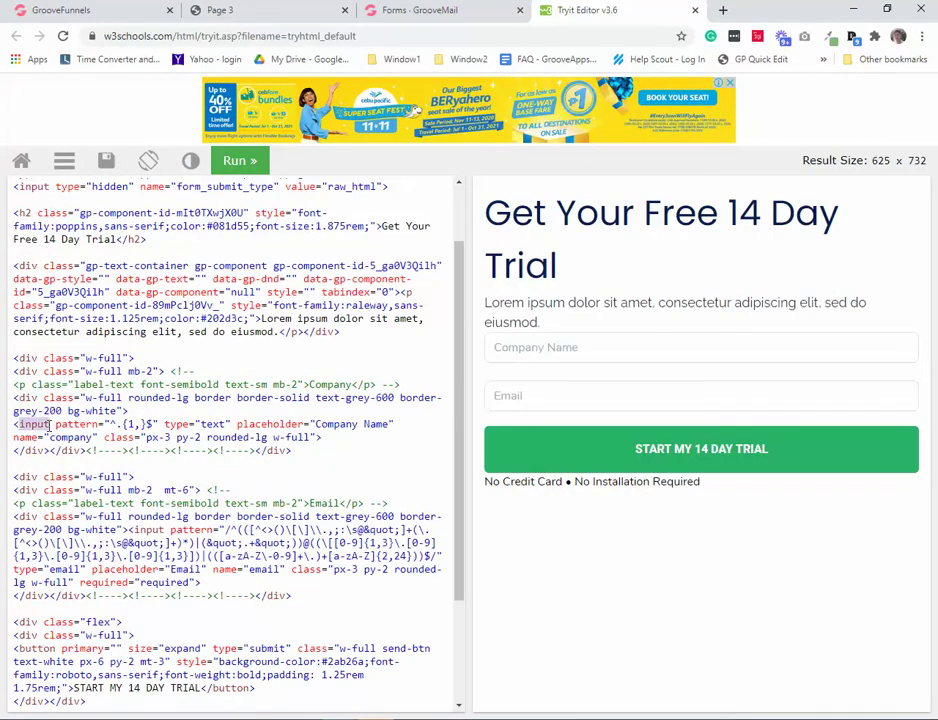
{"action": "left_click", "coordinate": [319, 437]}
{"action": "type", "text": "style"}
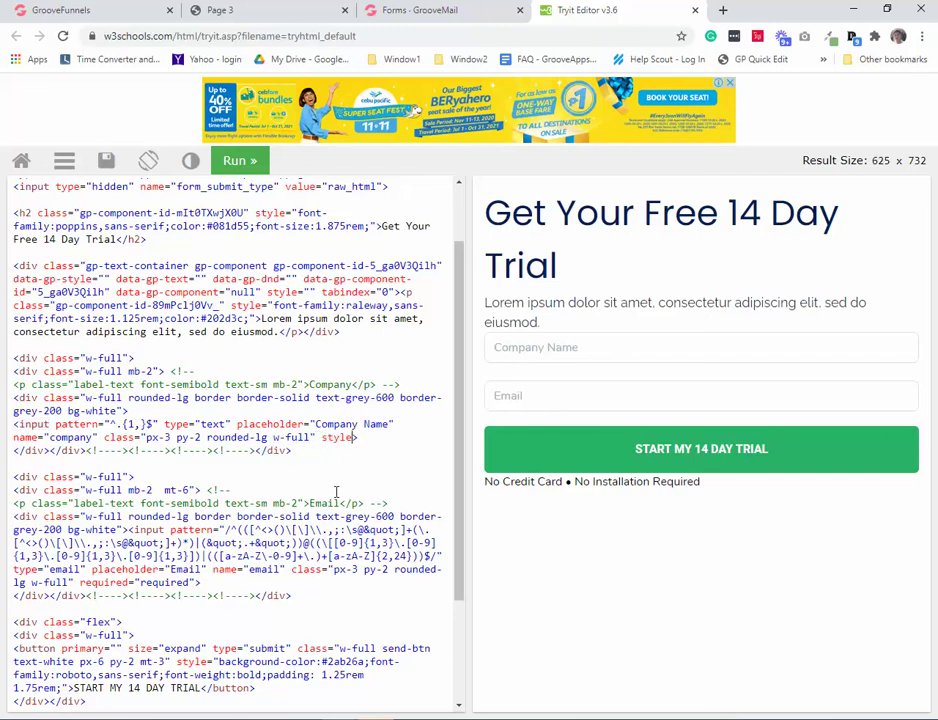
{"action": "type", "text": "=\"\""}
{"action": "type", "text": "font-family:"}
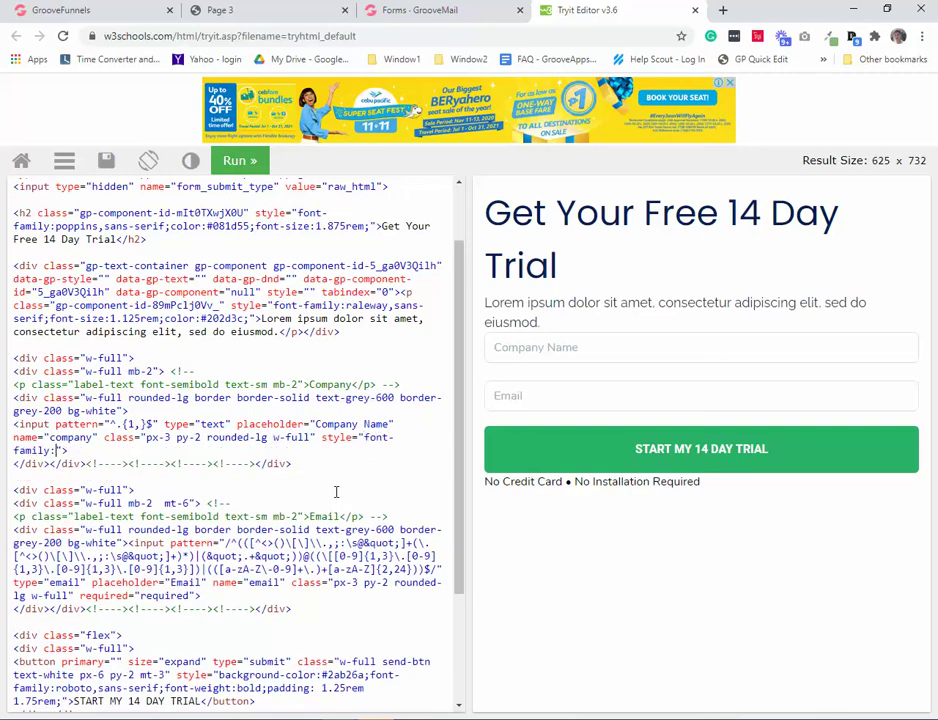
{"action": "type", "text": "roboto,sans-serif;"}
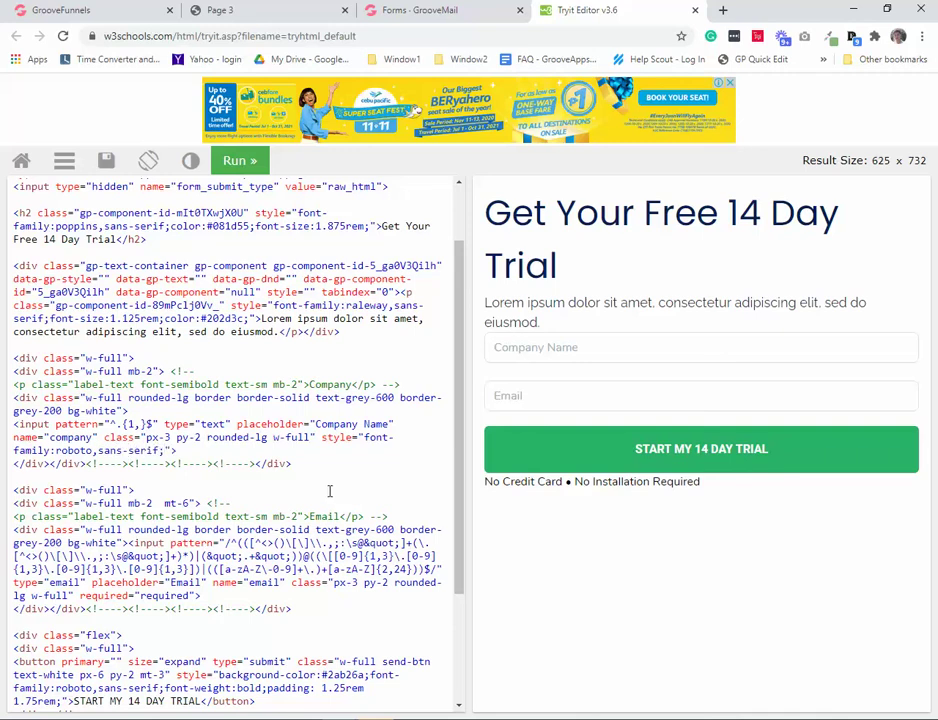
Check the text color in the Page 3 preview, add "color:#454545;" to the Company Name input's inline style, and run the code
{"action": "key", "text": "ctrl+2"}
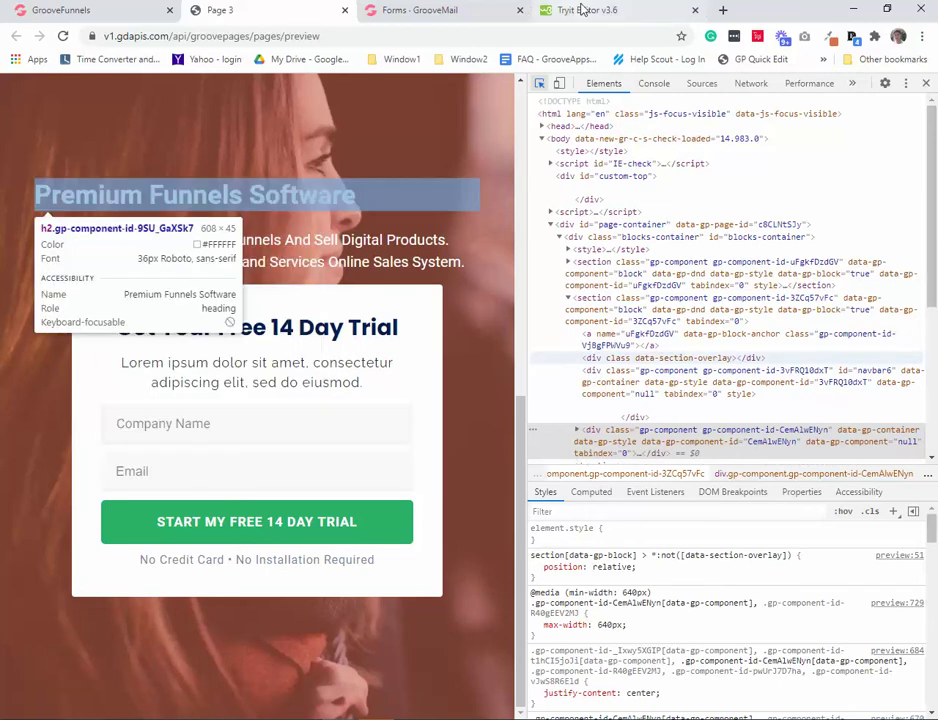
{"action": "left_click", "coordinate": [428, 10]}
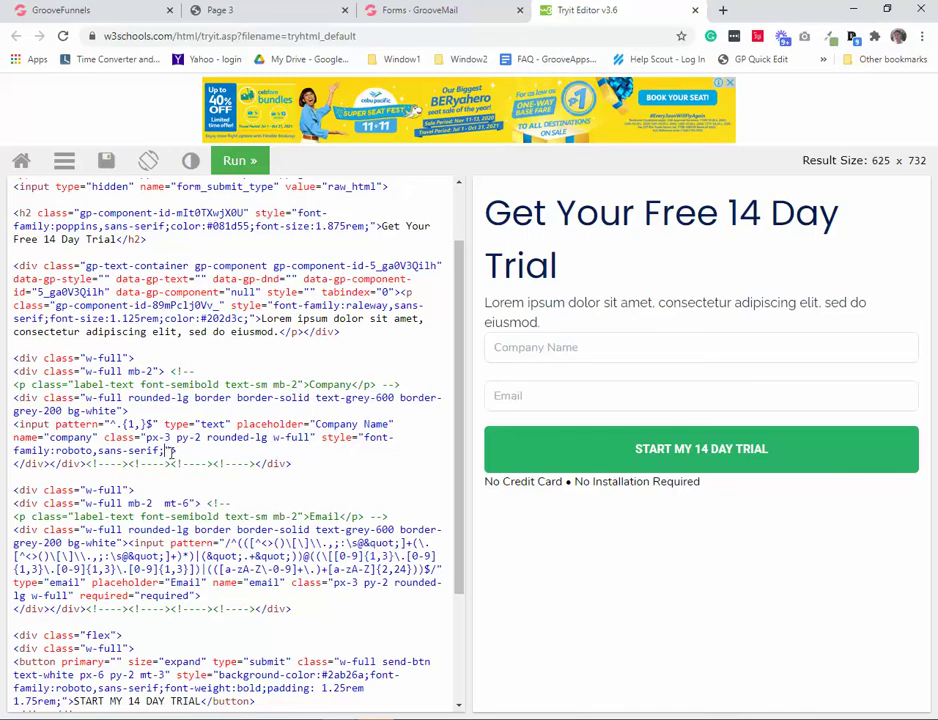
{"action": "type", "text": "color:#454545;"}
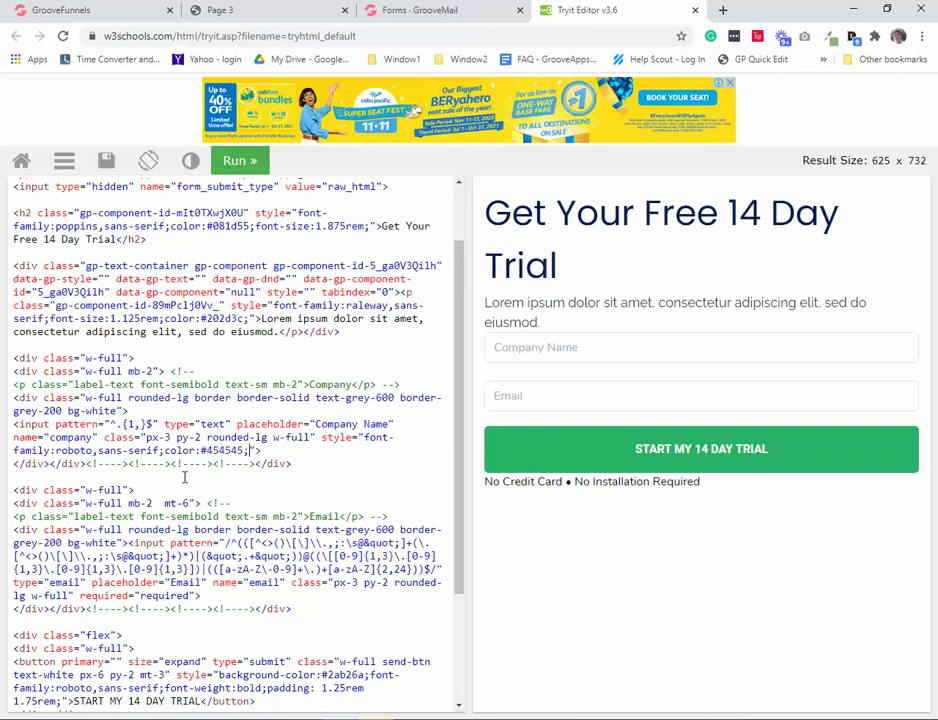
{"action": "left_click", "coordinate": [233, 164]}
Test the Company Name field in the result with some sample letters, and clear the field again
{"action": "left_click", "coordinate": [572, 347]}
{"action": "type", "text": "a"}
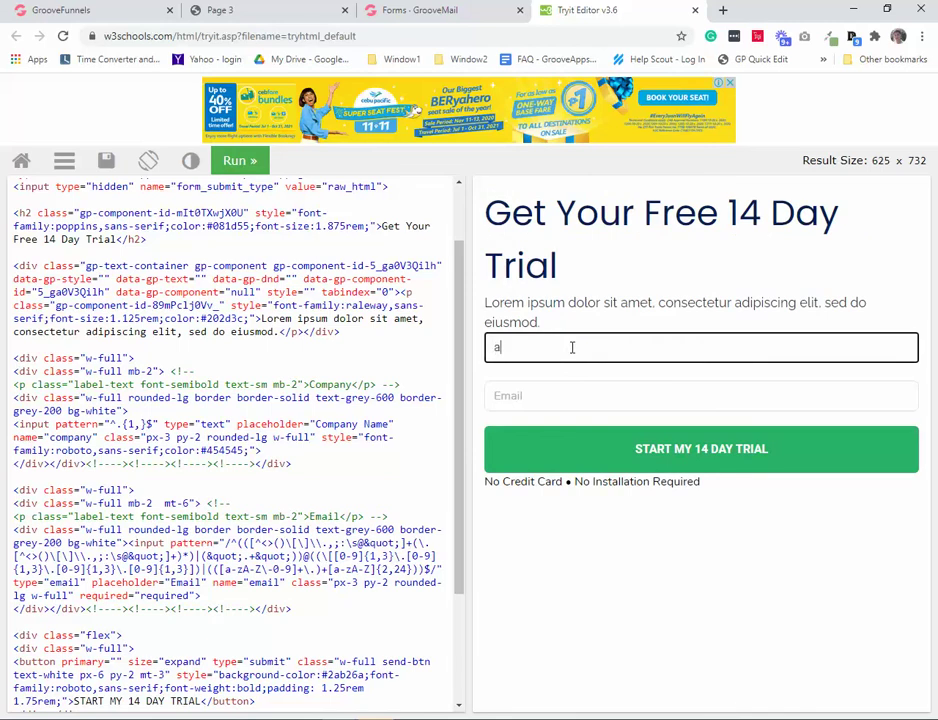
{"action": "type", "text": "ssssss"}
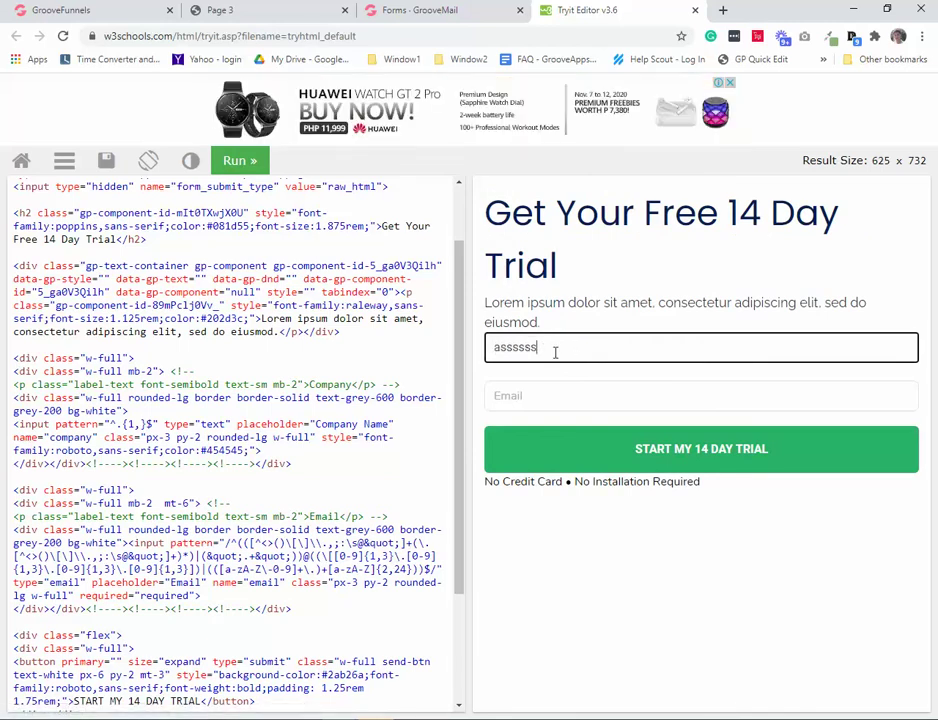
{"action": "left_click_drag", "start_coordinate": [555, 349], "coordinate": [489, 347]}
{"action": "key", "text": "BackSpace"}
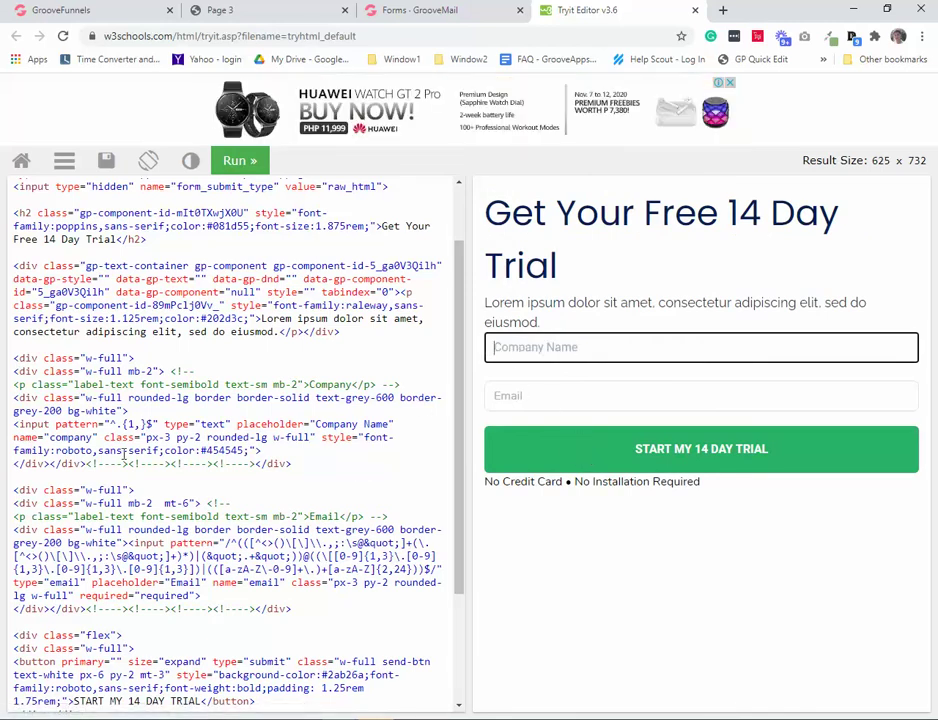
Put the Email input tag on its own line, copy the Company Name input's inline style into it, and run the code
{"action": "left_click_drag", "start_coordinate": [321, 437], "coordinate": [256, 451]}
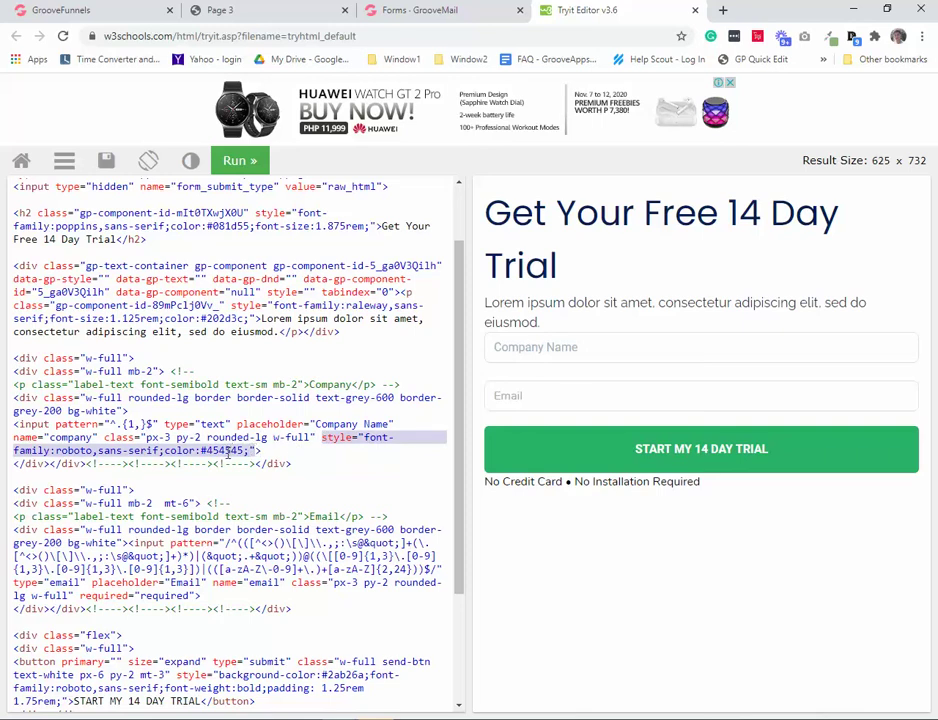
{"action": "right_click", "coordinate": [247, 451]}
{"action": "left_click", "coordinate": [280, 234]}
{"action": "scroll", "coordinate": [275, 510], "scroll_direction": "down", "scroll_amount": 2}
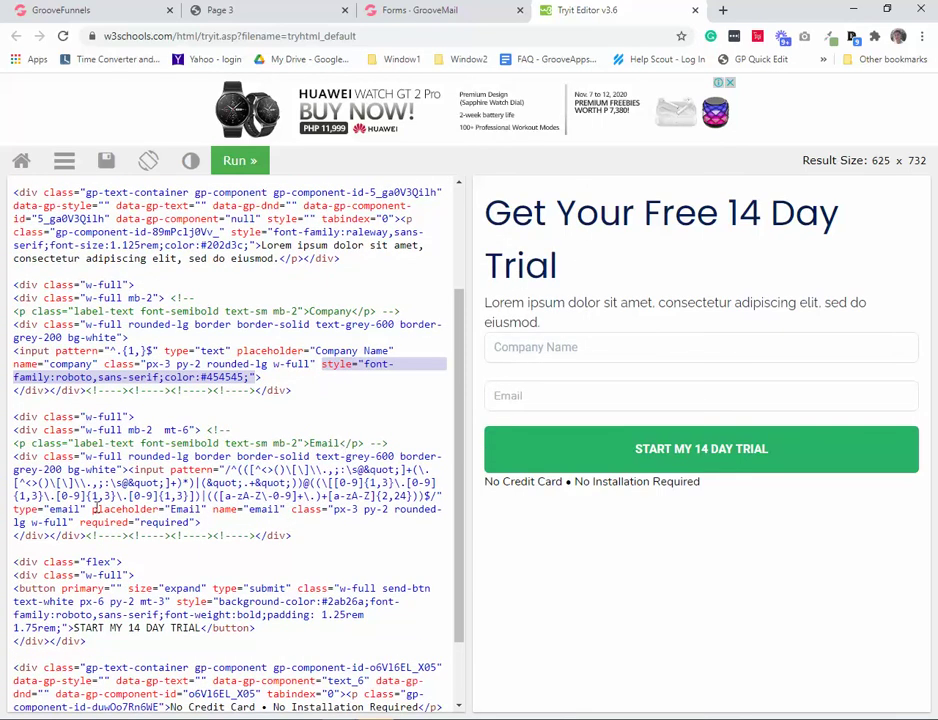
{"action": "left_click", "coordinate": [108, 510]}
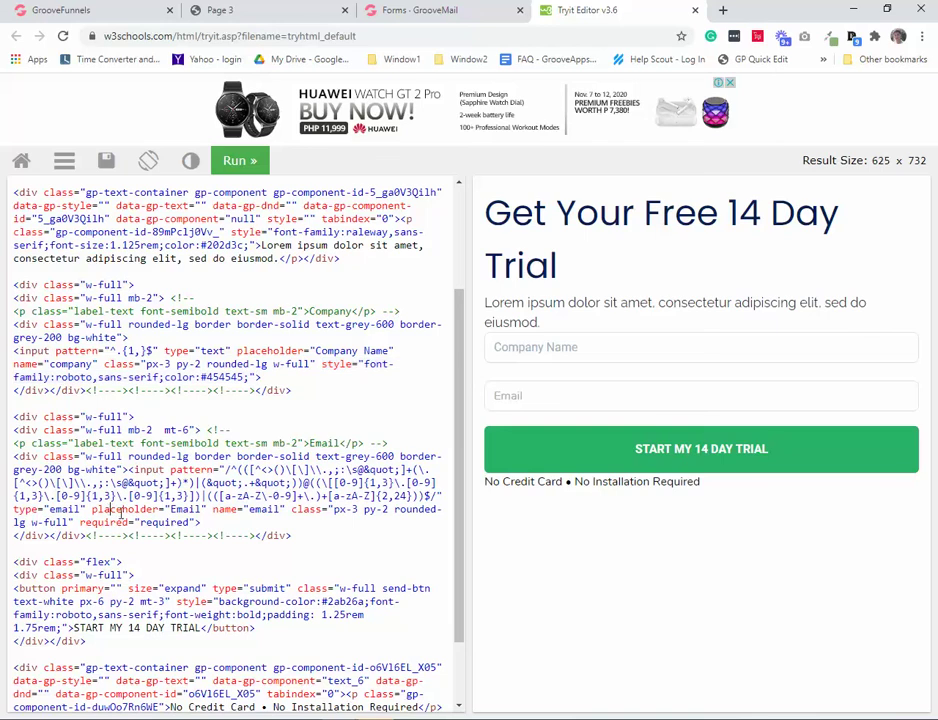
{"action": "left_click", "coordinate": [127, 469]}
{"action": "key", "text": "Return"}
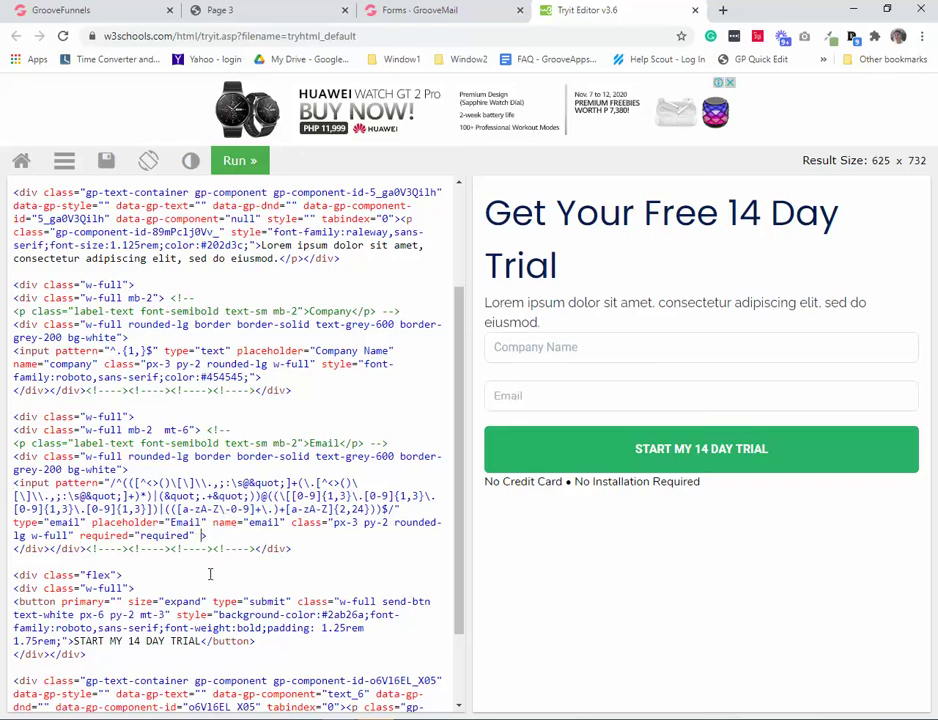
{"action": "key", "text": "ctrl+v"}
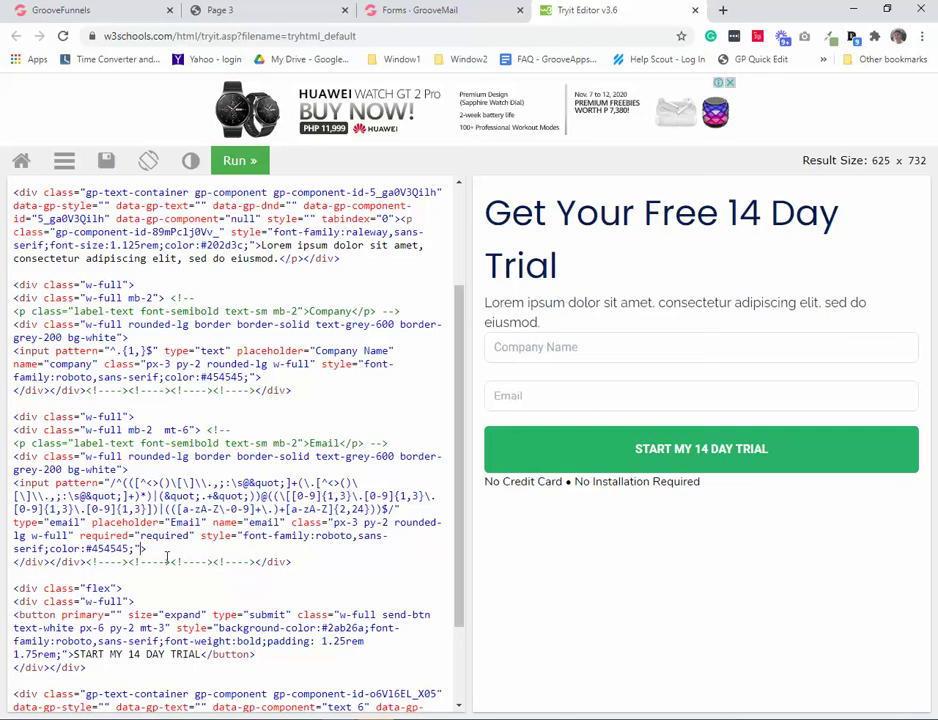
{"action": "left_click", "coordinate": [236, 166]}
Test the Email field in the result with the sample text "ssss", clear it, and leave the field
{"action": "left_click", "coordinate": [542, 398]}
{"action": "type", "text": "sss"}
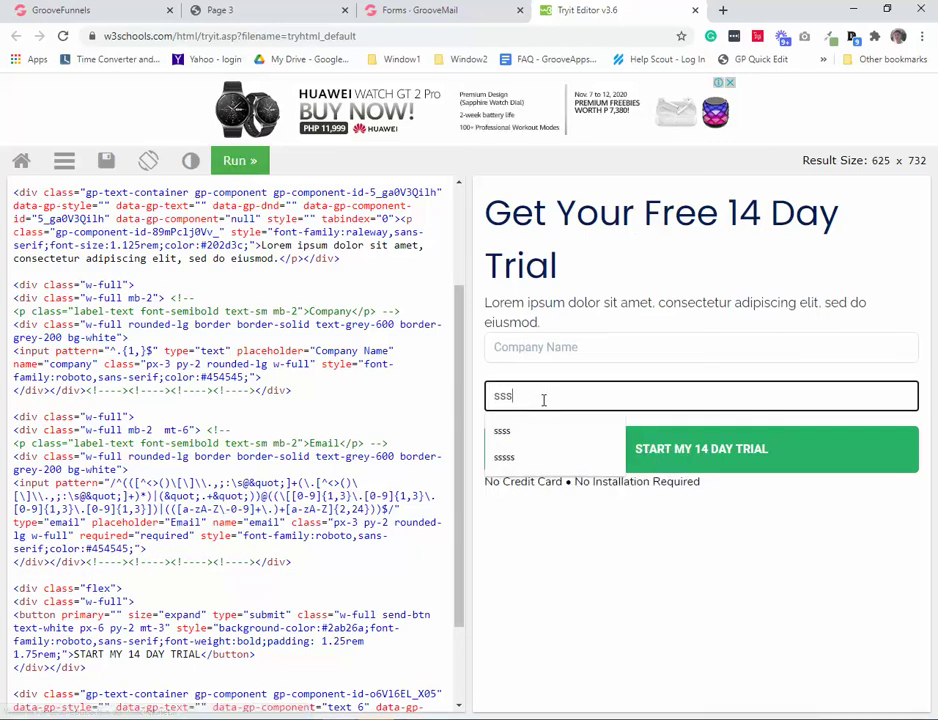
{"action": "type", "text": "s"}
{"action": "key", "text": "BackSpace"}
{"action": "key", "text": "BackSpace"}
{"action": "key", "text": "BackSpace"}
{"action": "key", "text": "BackSpace"}
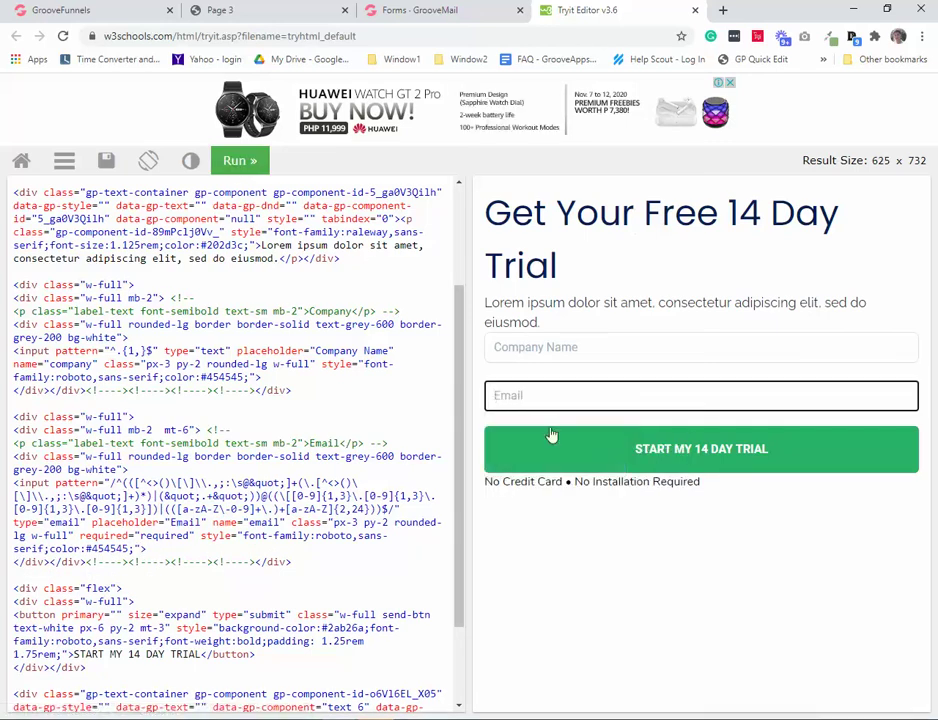
{"action": "left_click", "coordinate": [613, 544]}
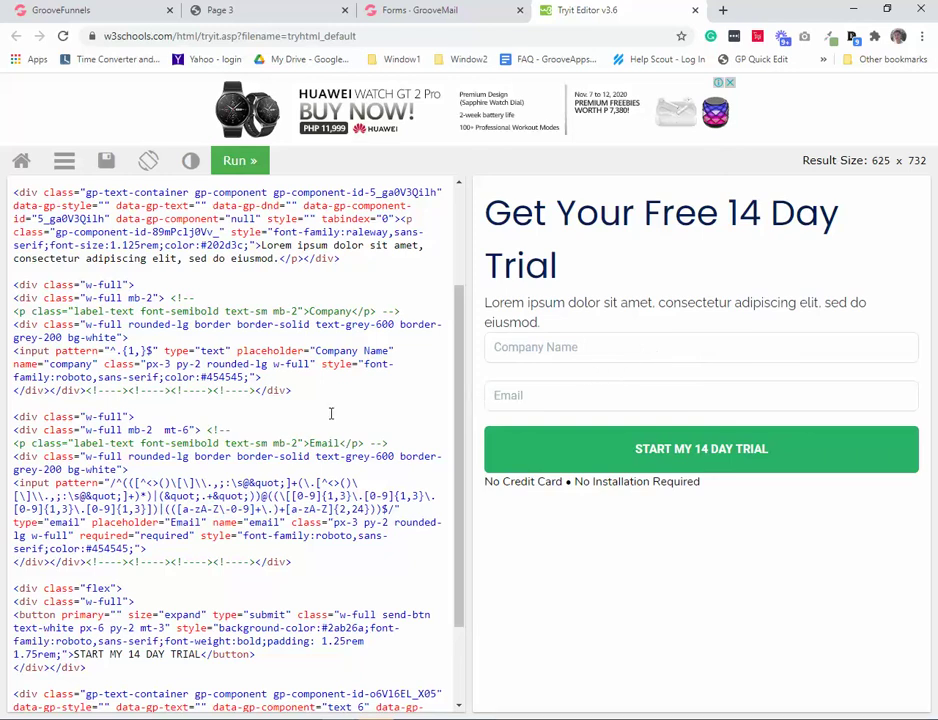
Replace "rounded-lg" with "rounded-sm" in the class of the div wrapping the Company Name input, and run the code
{"action": "scroll", "coordinate": [222, 374], "scroll_direction": "up", "scroll_amount": 1}
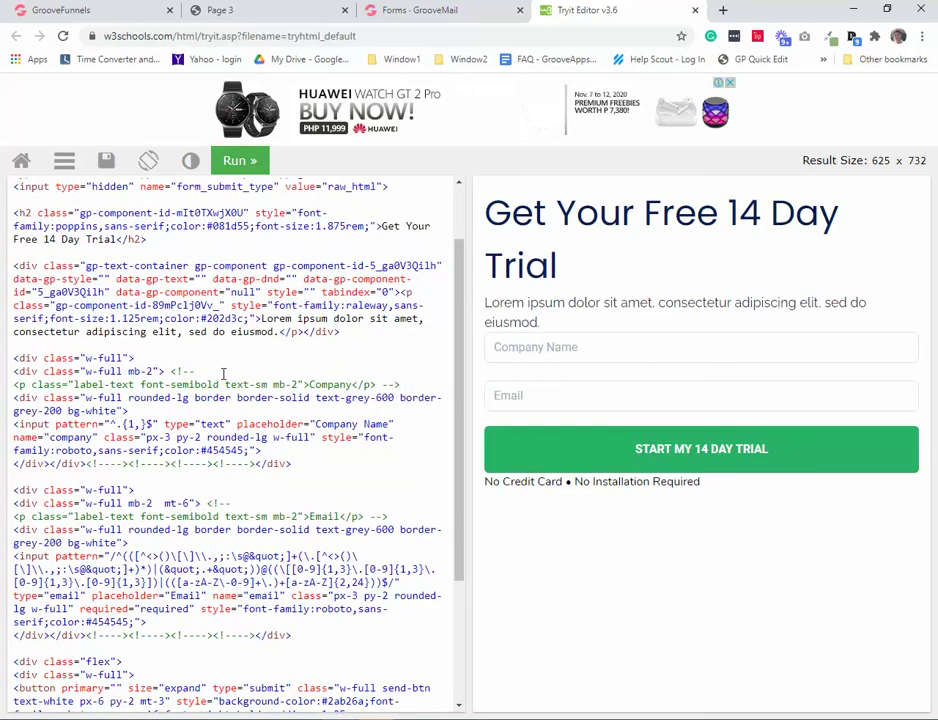
{"action": "scroll", "coordinate": [205, 368], "scroll_direction": "down", "scroll_amount": 1}
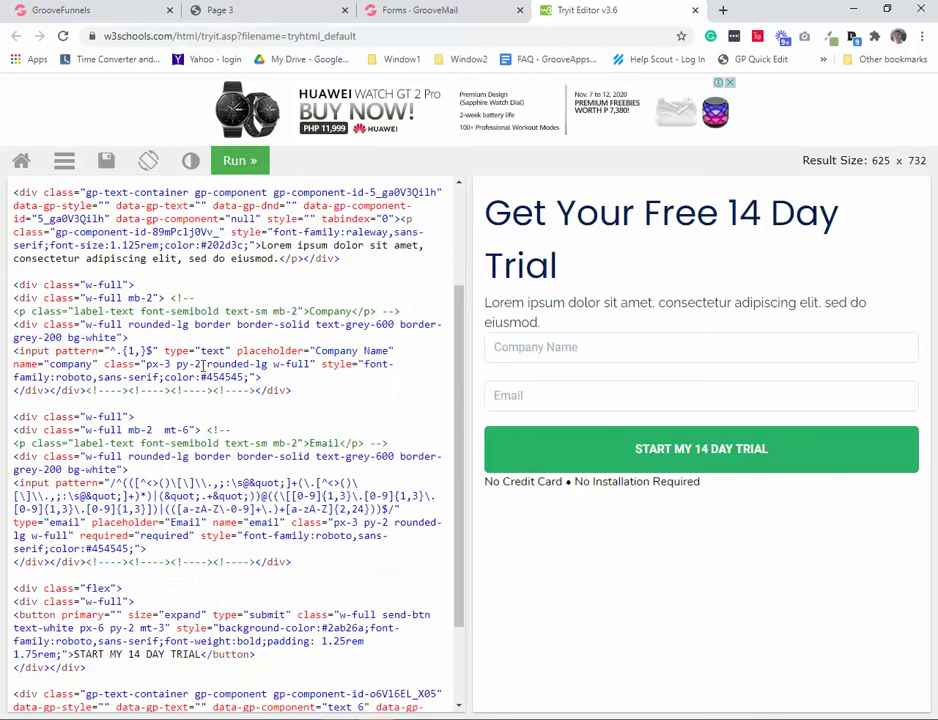
{"action": "triple_click", "coordinate": [134, 337]}
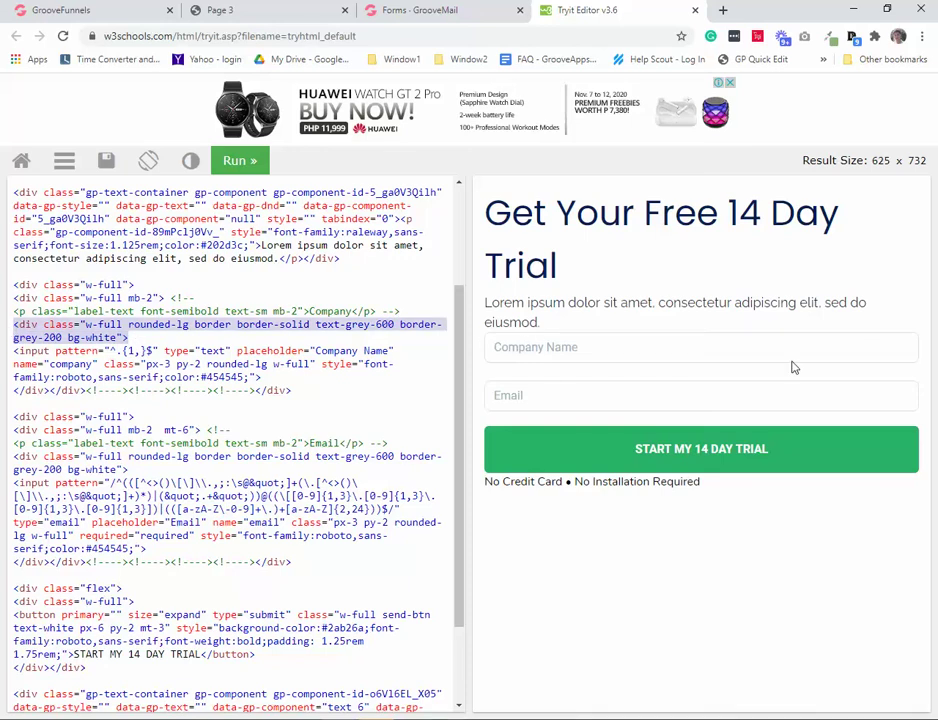
{"action": "left_click", "coordinate": [173, 340]}
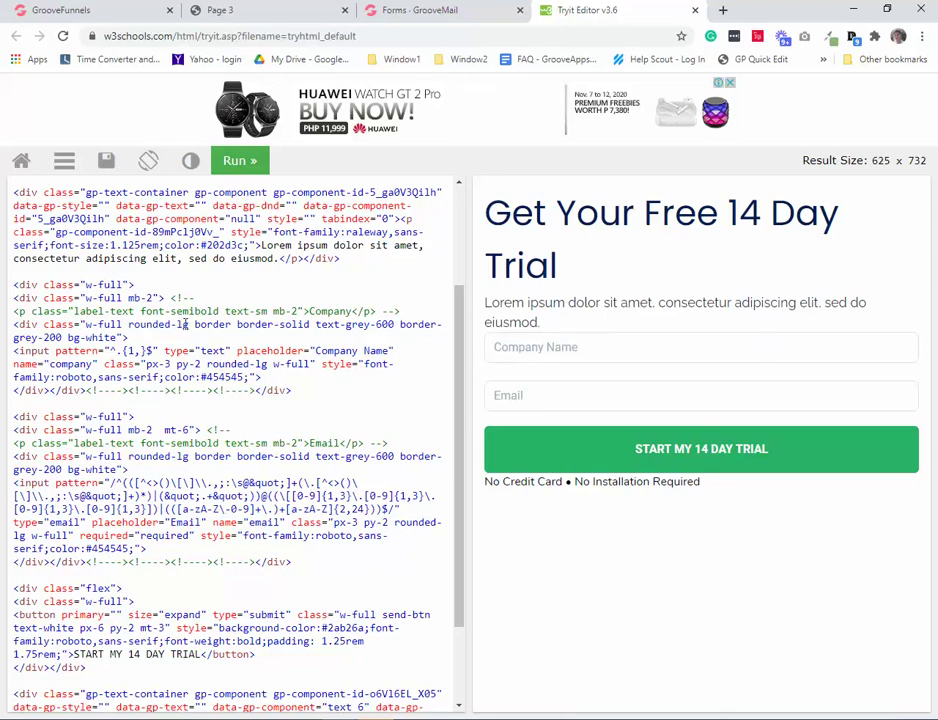
{"action": "double_click", "coordinate": [184, 325]}
{"action": "type", "text": "sm"}
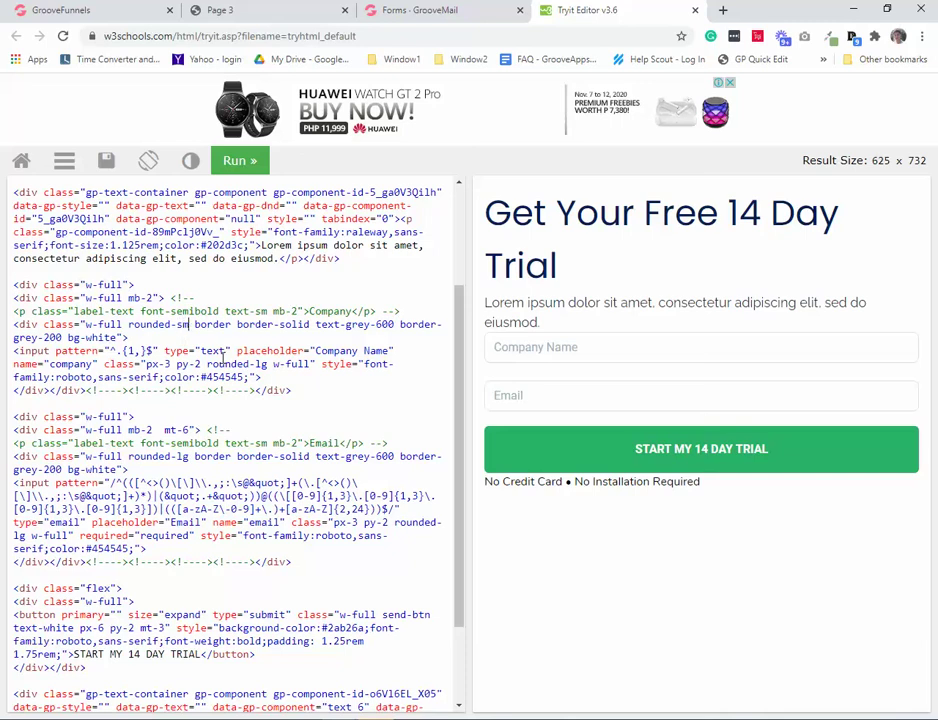
{"action": "left_click", "coordinate": [238, 163]}
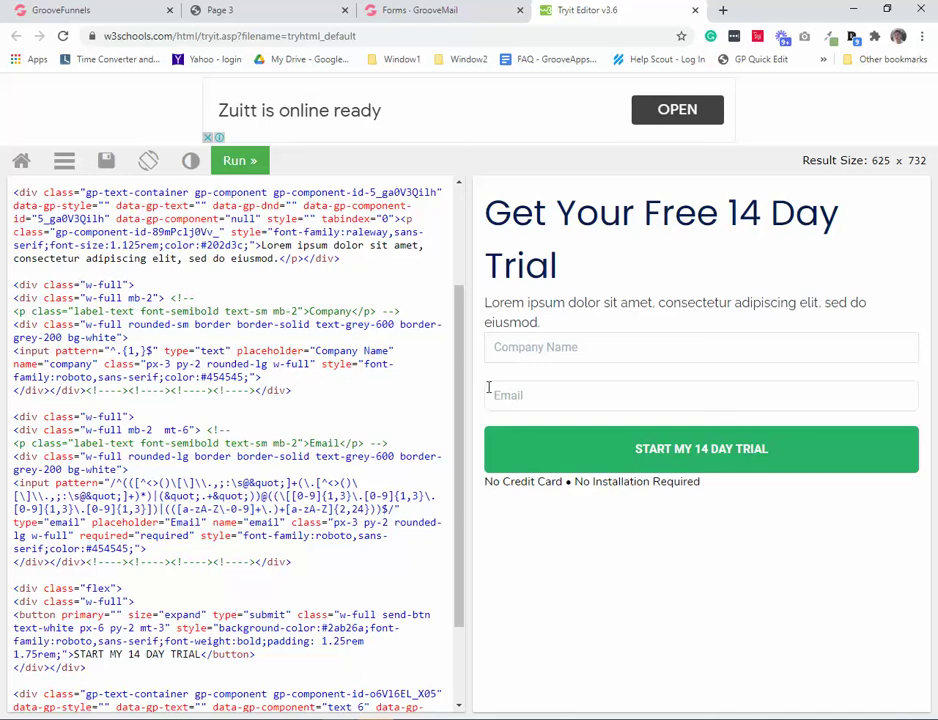
Change the class of the div around the Email input from "rounded-lg" to "rounded-sm", run the code, and check the field in the result
{"action": "double_click", "coordinate": [184, 457]}
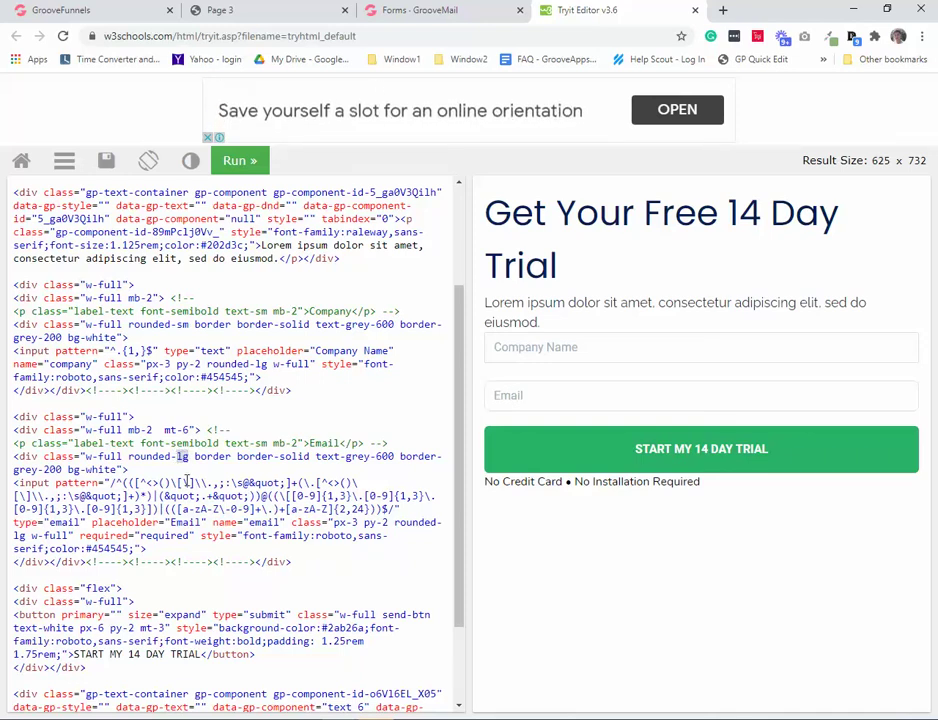
{"action": "type", "text": "sm"}
{"action": "left_click", "coordinate": [240, 165]}
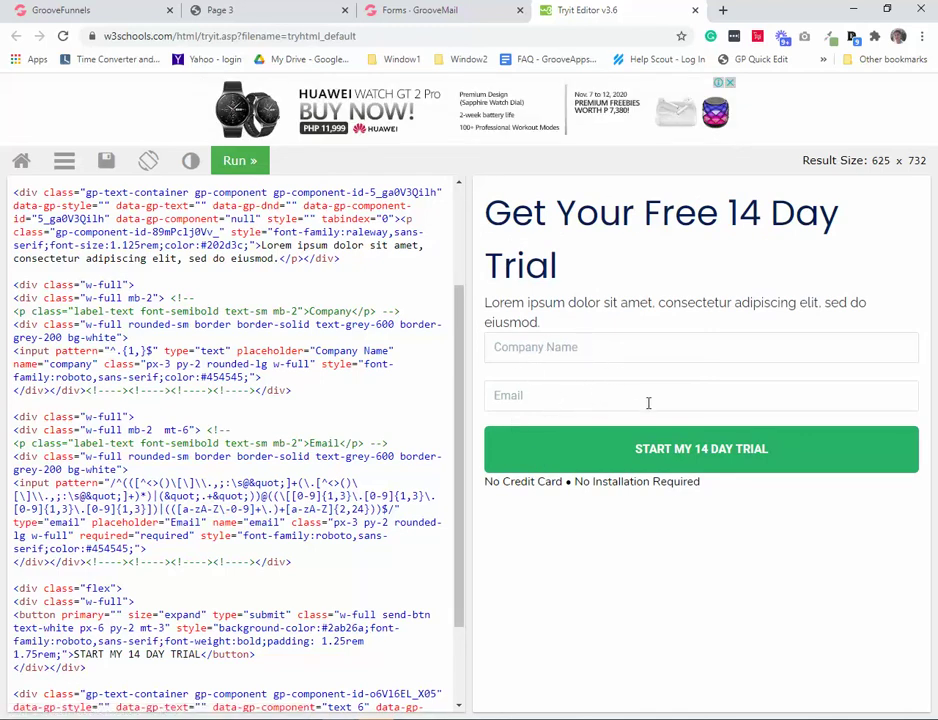
{"action": "left_click", "coordinate": [500, 395]}
{"action": "left_click", "coordinate": [570, 377]}
Examine the Company Name field's spacing settings in the GrooveFunnels page builder, and return to the form code in the Tryit Editor
{"action": "scroll", "coordinate": [200, 370], "scroll_direction": "down", "scroll_amount": 2}
{"action": "scroll", "coordinate": [195, 405], "scroll_direction": "up", "scroll_amount": 3}
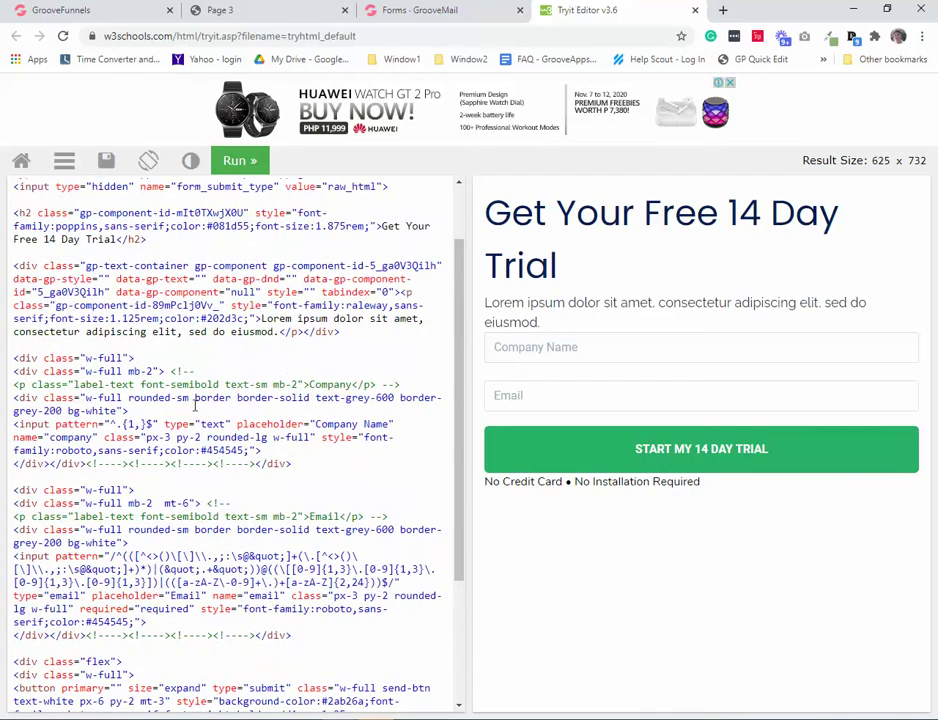
{"action": "scroll", "coordinate": [140, 418], "scroll_direction": "down", "scroll_amount": 2}
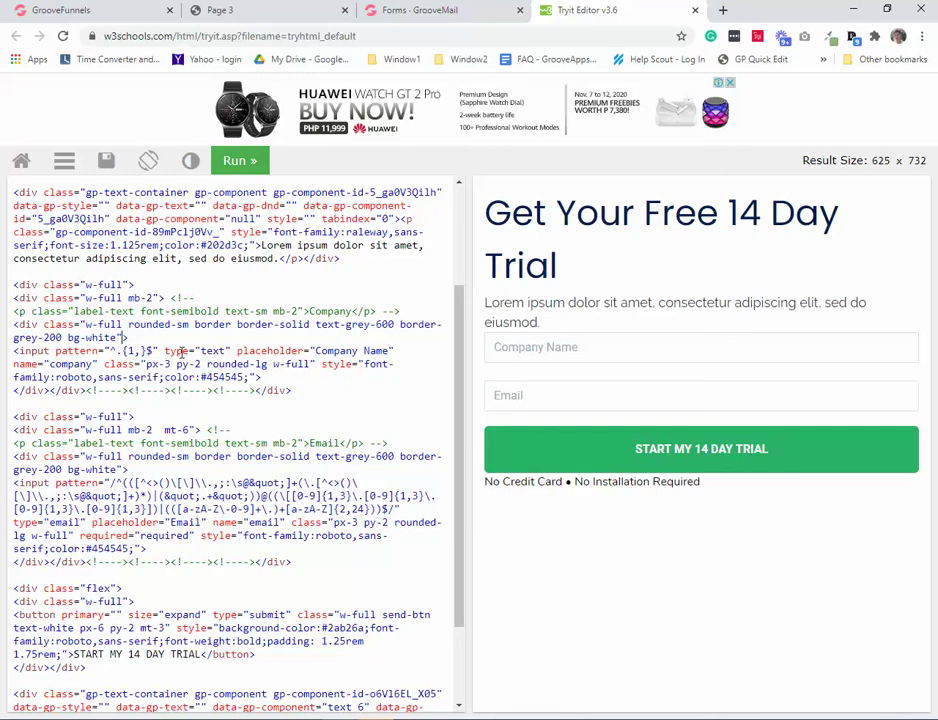
{"action": "left_click", "coordinate": [262, 10]}
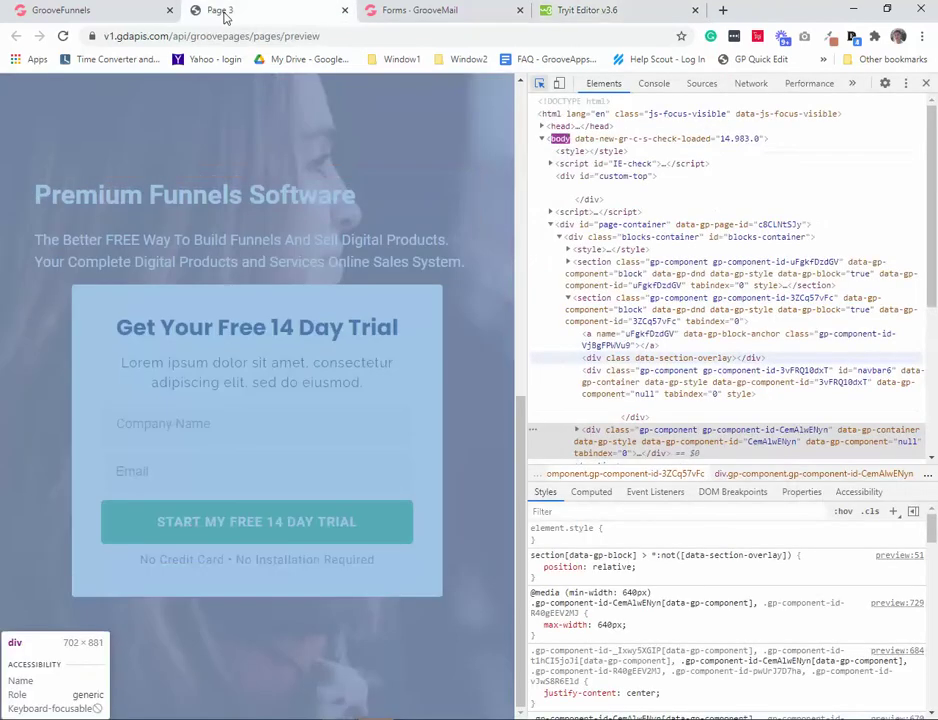
{"action": "left_click", "coordinate": [92, 10]}
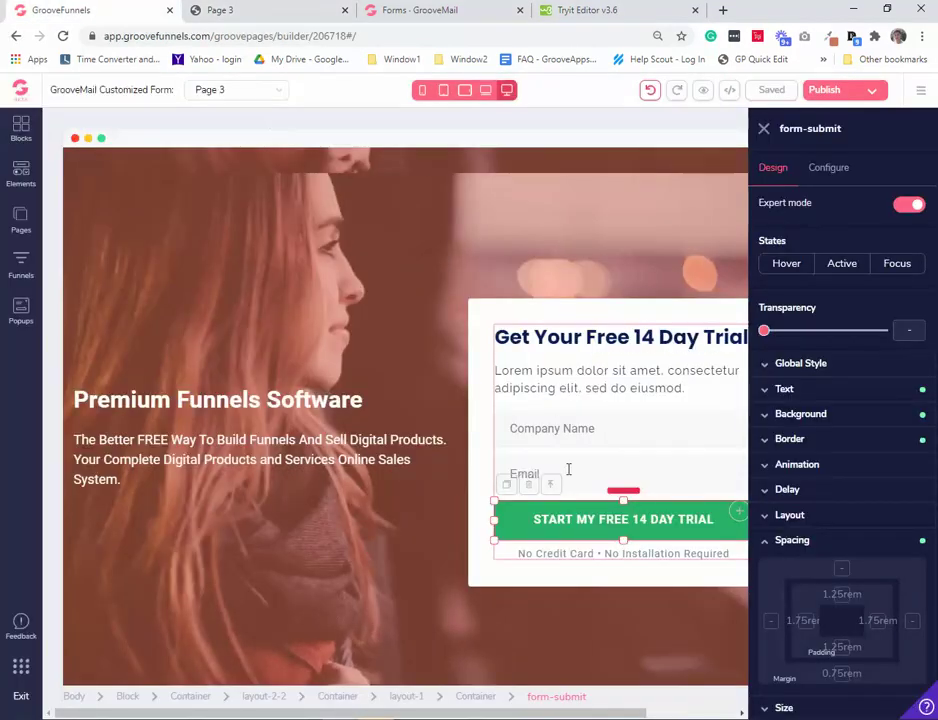
{"action": "left_click", "coordinate": [595, 440]}
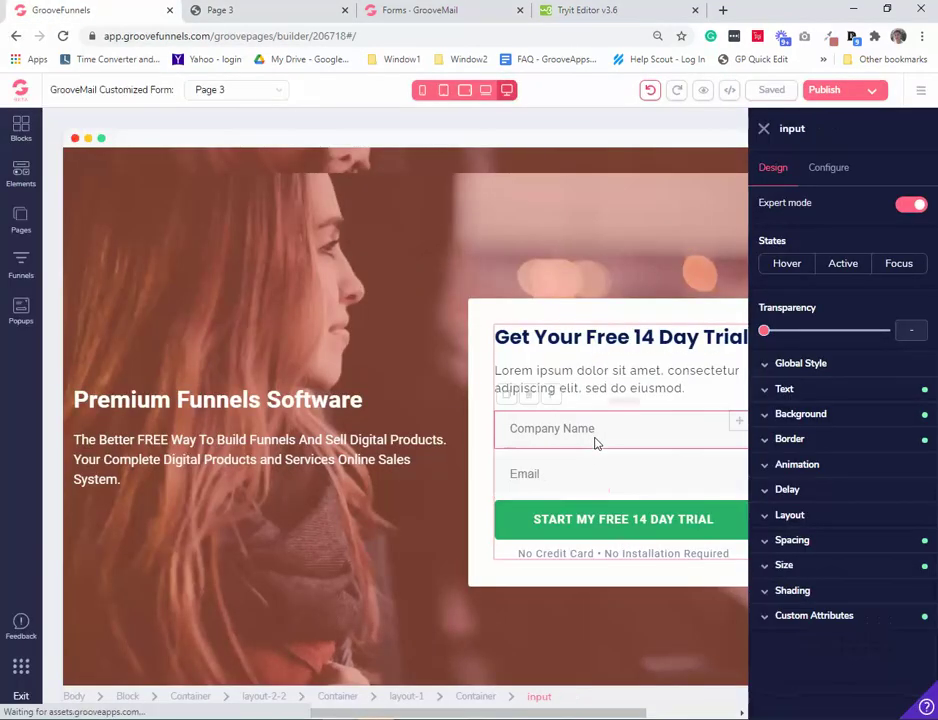
{"action": "left_click", "coordinate": [820, 545]}
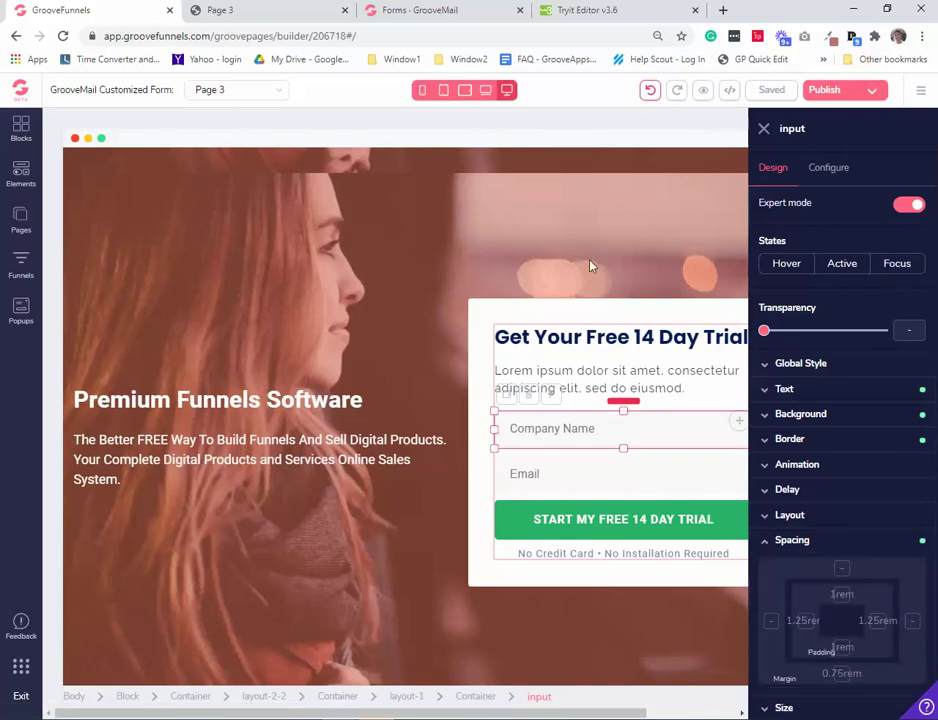
{"action": "left_click", "coordinate": [566, 11]}
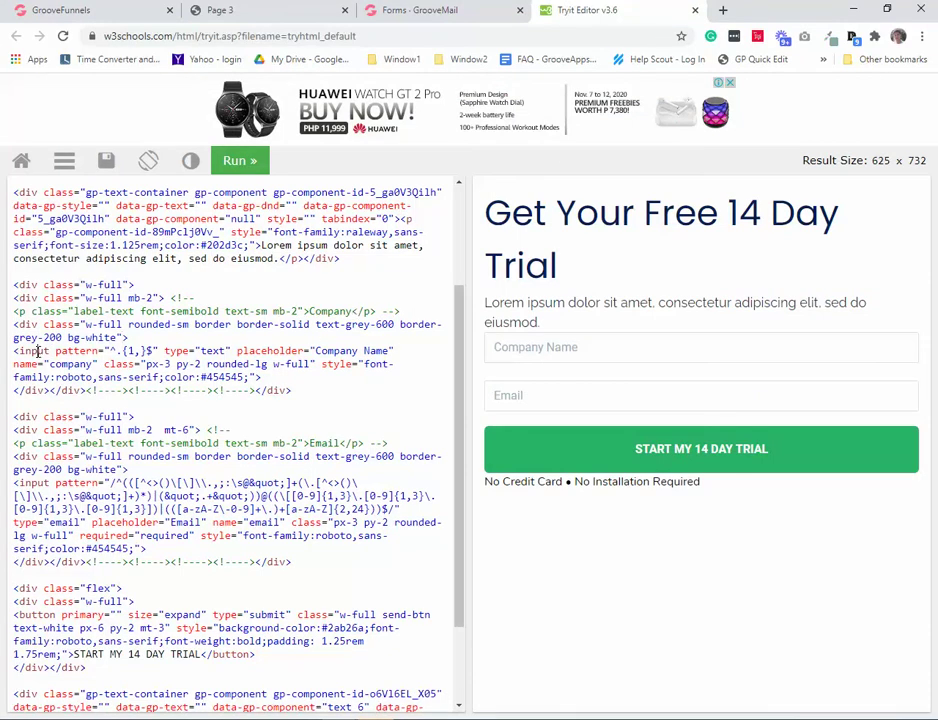
Add "padding:1rem 1.25rem;" to the inline style of the Company Name input and run the code
{"action": "left_click", "coordinate": [509, 348]}
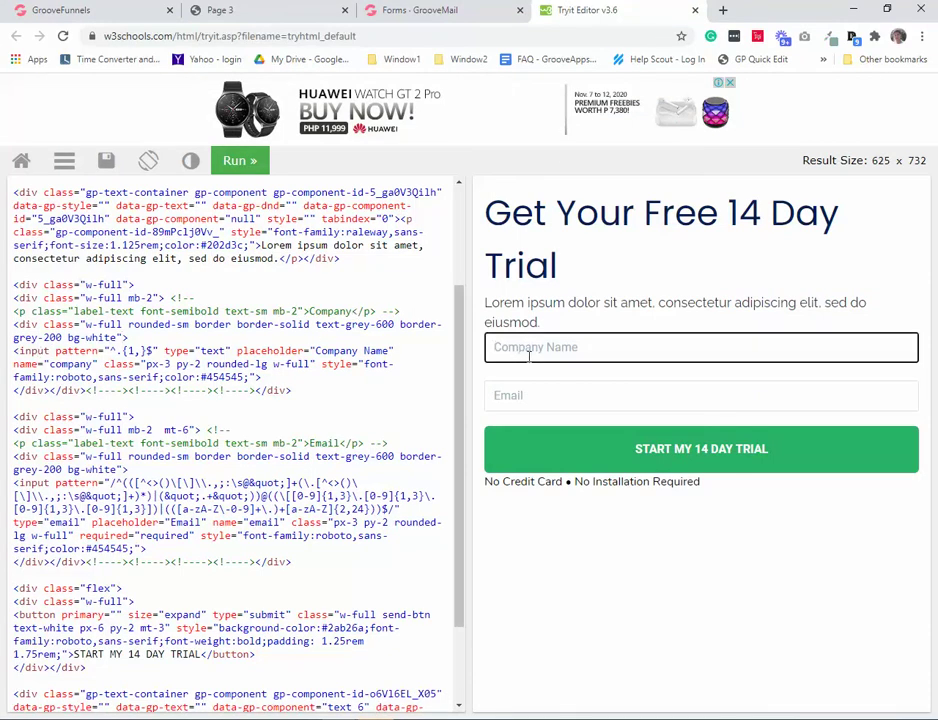
{"action": "left_click", "coordinate": [544, 394]}
{"action": "left_click", "coordinate": [567, 353]}
{"action": "left_click", "coordinate": [250, 378]}
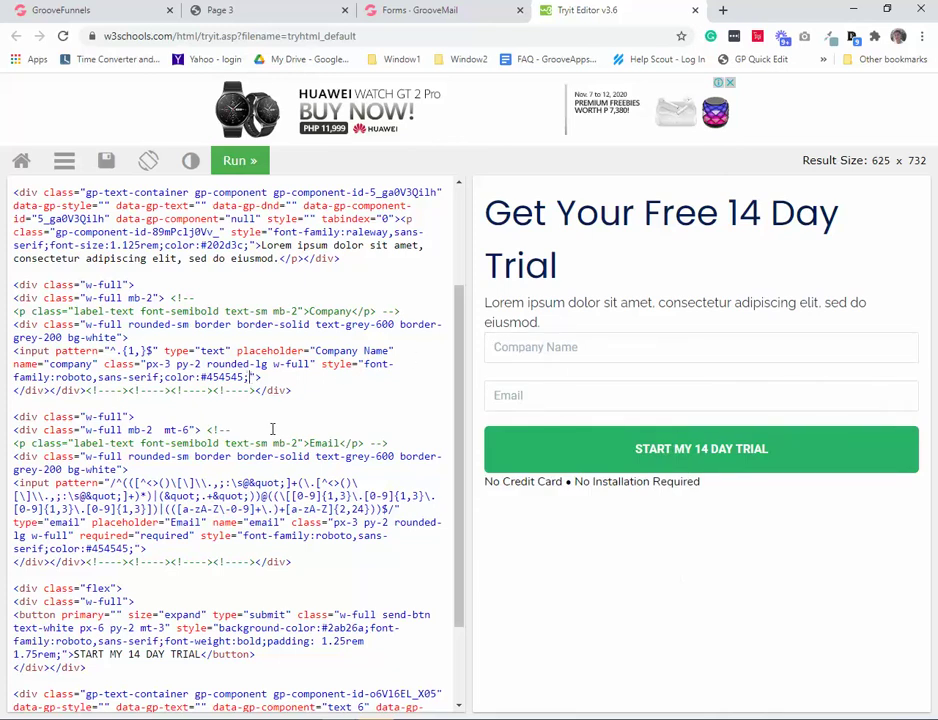
{"action": "type", "text": "padding:1rem 1.2"}
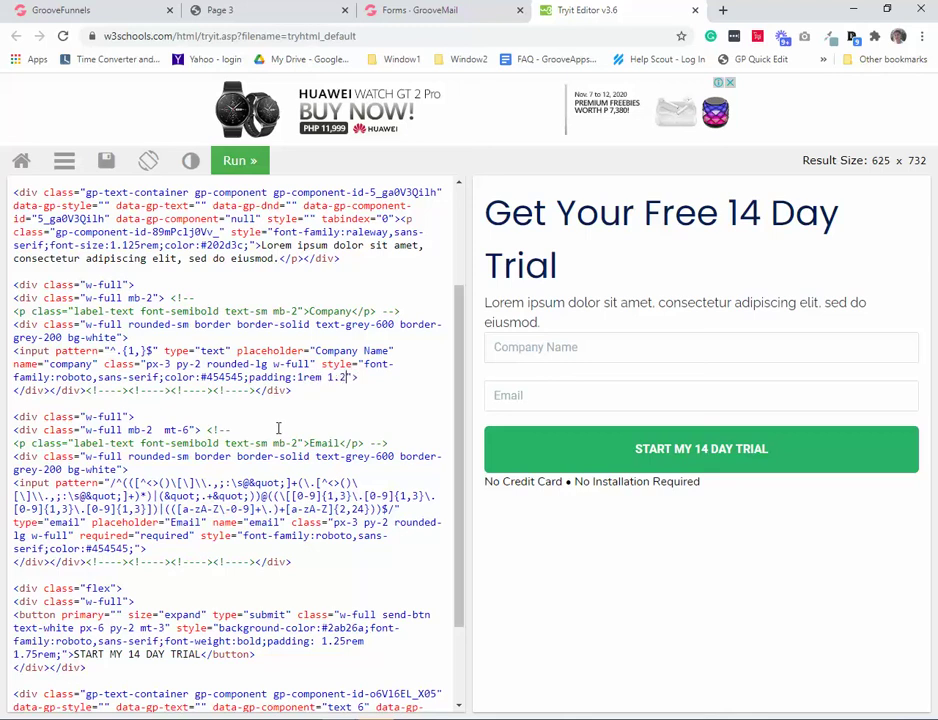
{"action": "type", "text": "5rem;"}
{"action": "left_click", "coordinate": [238, 164]}
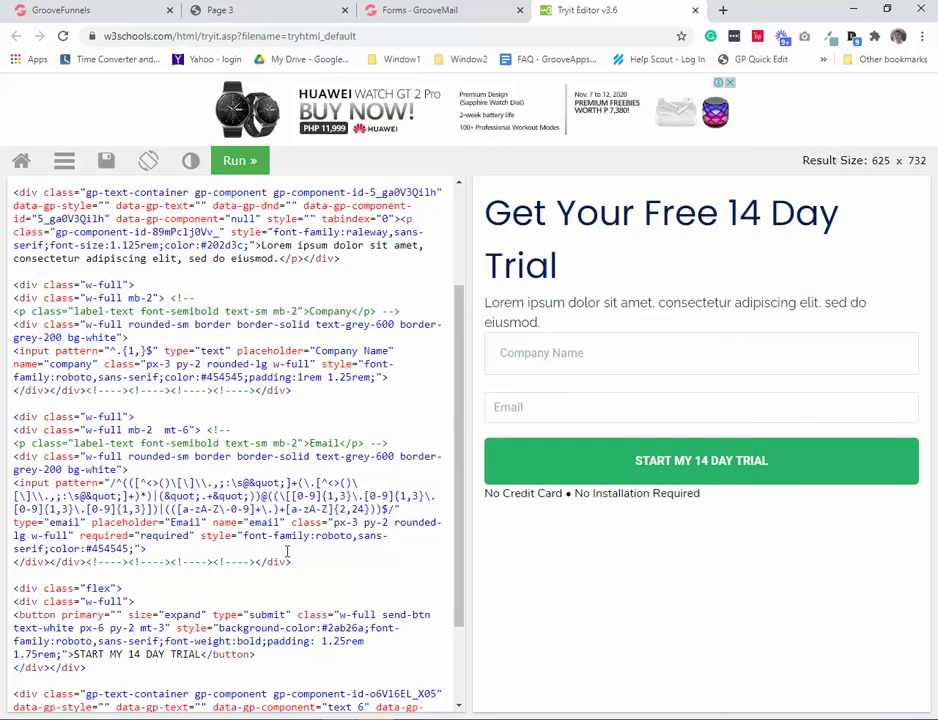
Add "padding:1rem 1.25rem;" to the Email input's inline style, run the code, and check the fields in the result
{"action": "left_click", "coordinate": [134, 549]}
{"action": "type", "text": "padding:1rem"}
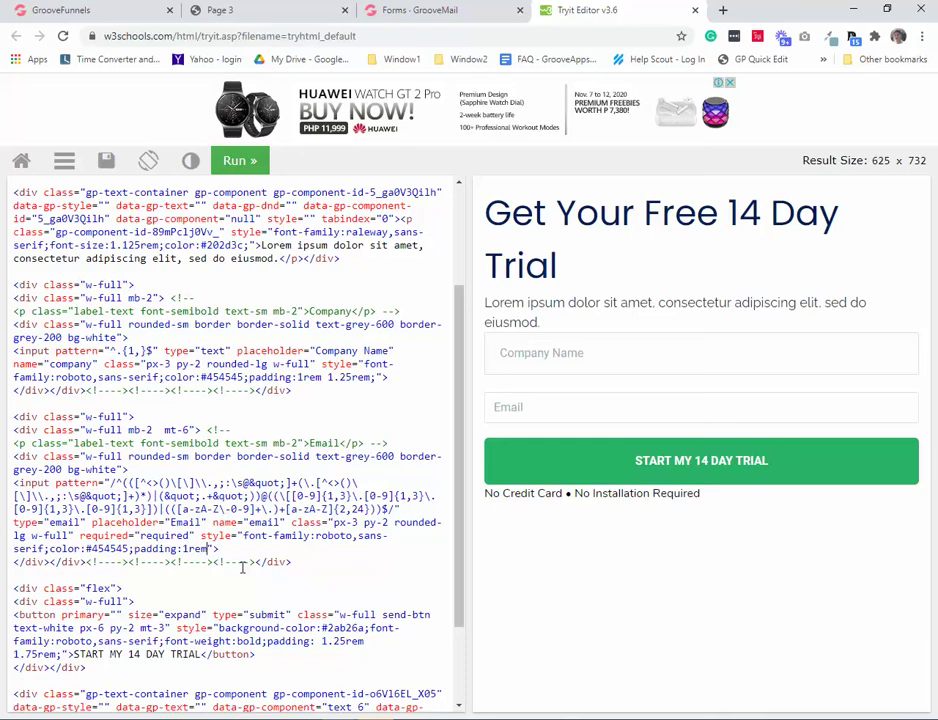
{"action": "type", "text": " 1.25rem;"}
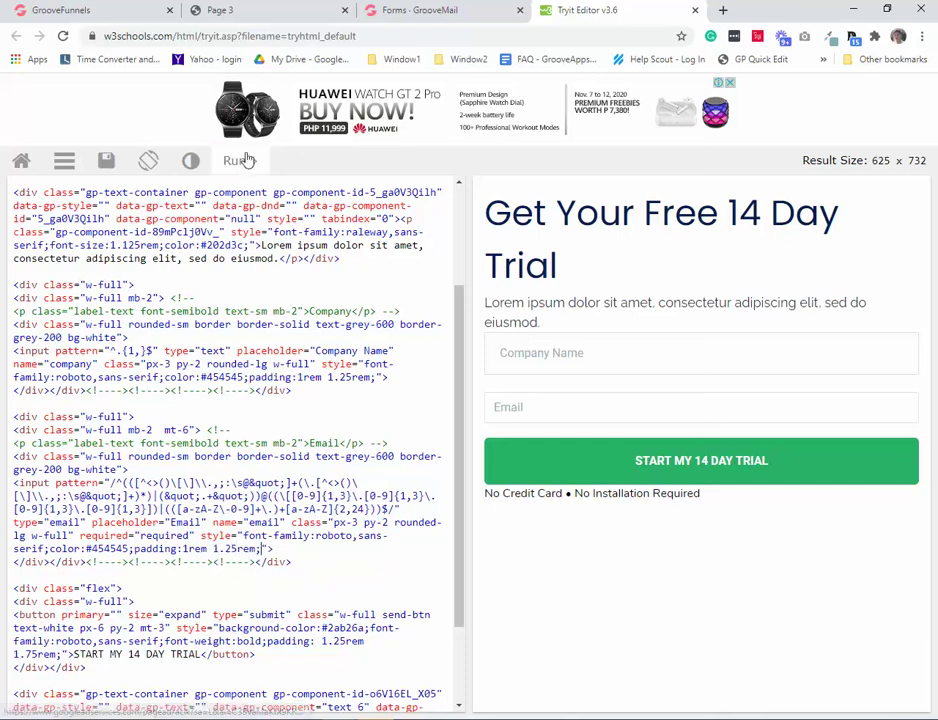
{"action": "left_click", "coordinate": [243, 166]}
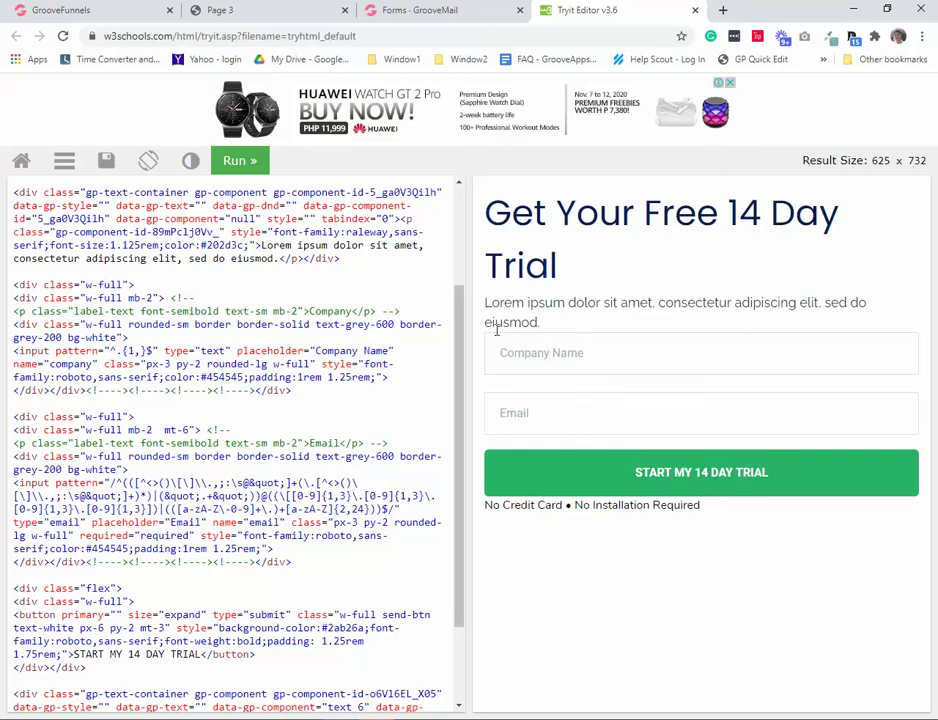
{"action": "left_click", "coordinate": [562, 324]}
{"action": "left_click", "coordinate": [624, 359]}
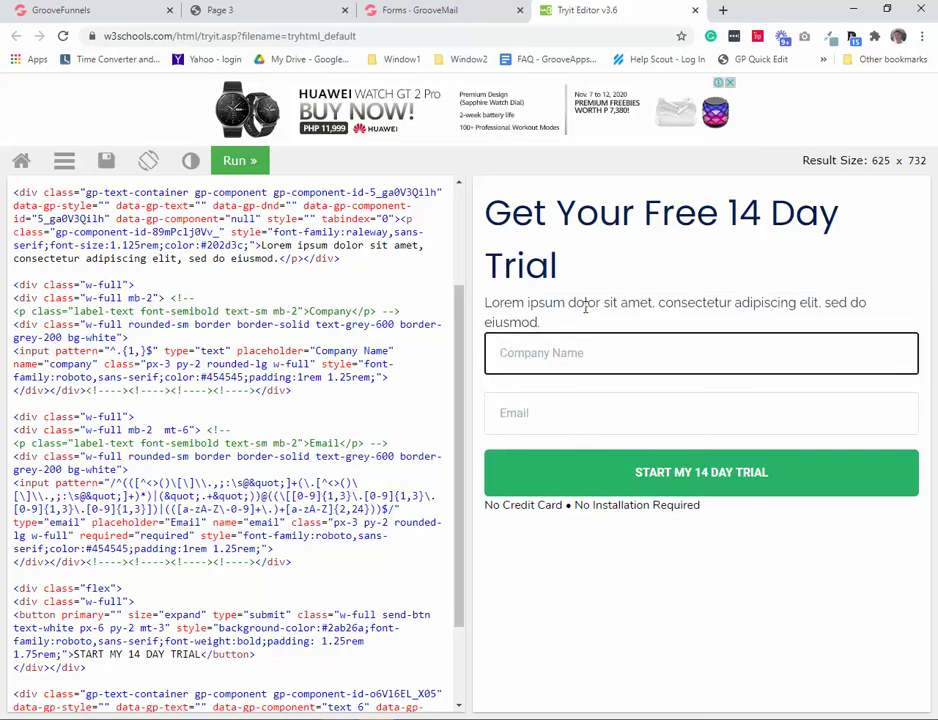
Examine the spacing settings of the "Get Your Free 14 Day Trial" heading in the GrooveFunnels page builder, and return to the Tryit Editor
{"action": "left_click", "coordinate": [222, 10]}
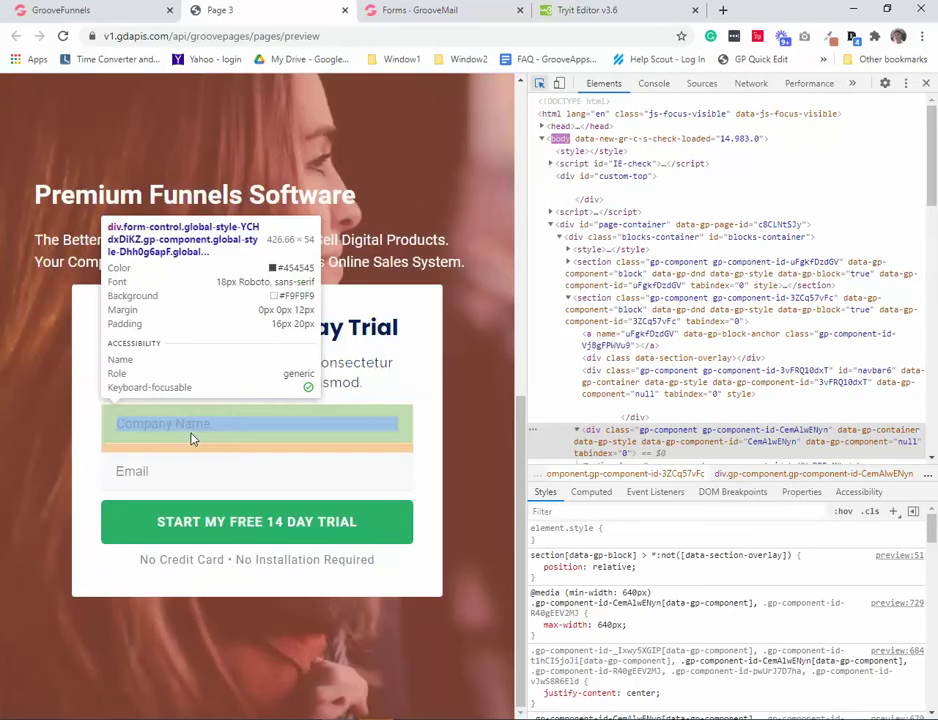
{"action": "key", "text": "ctrl+shift+Tab"}
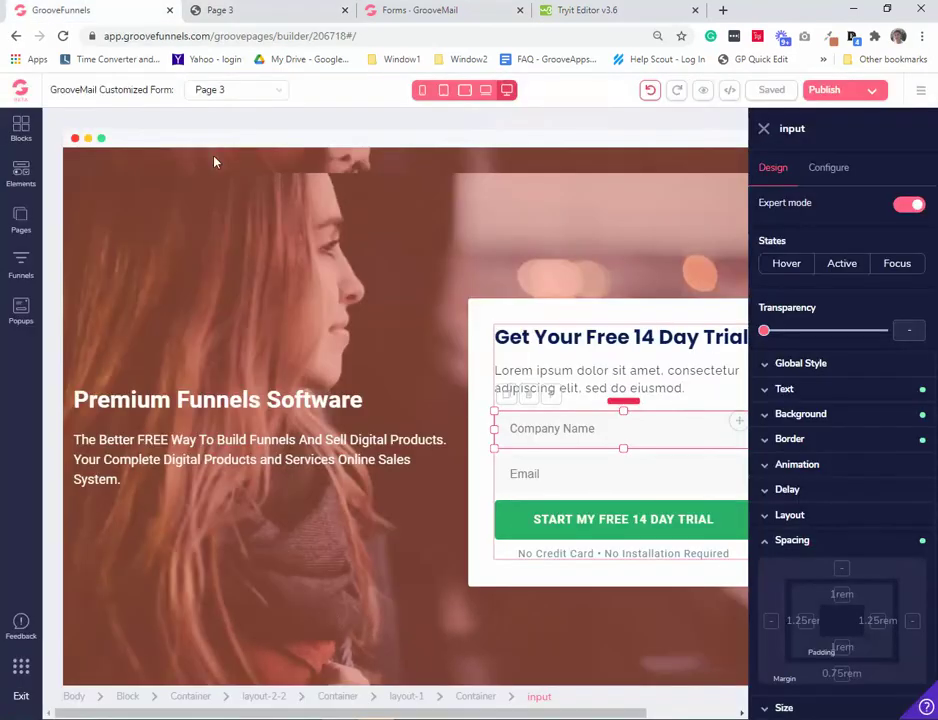
{"action": "left_click", "coordinate": [576, 339]}
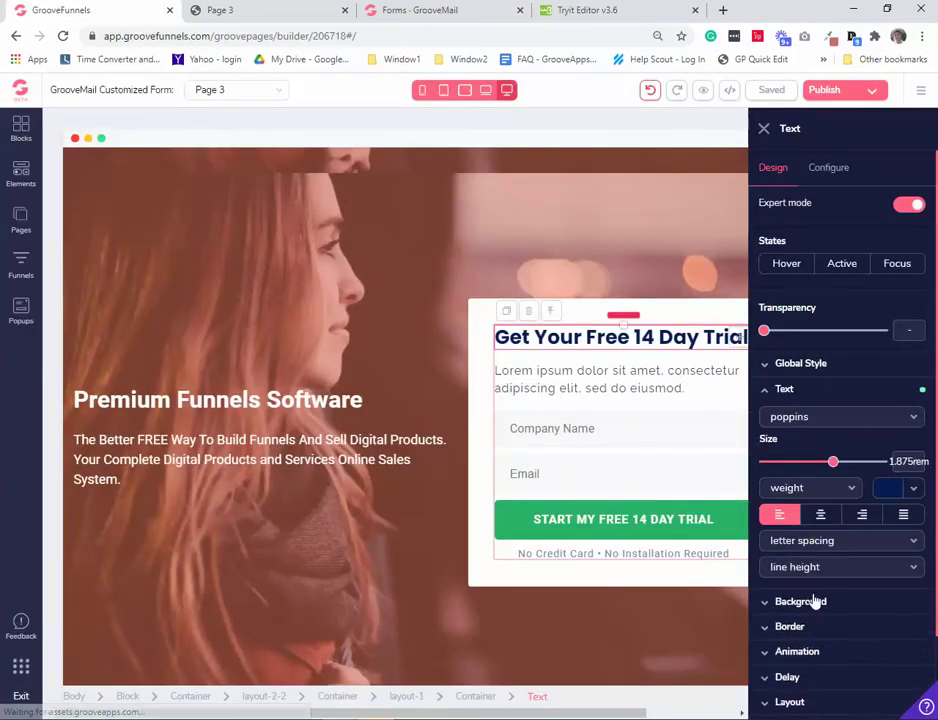
{"action": "scroll", "coordinate": [812, 601], "scroll_direction": "down", "scroll_amount": 1}
{"action": "left_click", "coordinate": [814, 629]}
{"action": "scroll", "coordinate": [815, 632], "scroll_direction": "down", "scroll_amount": 1}
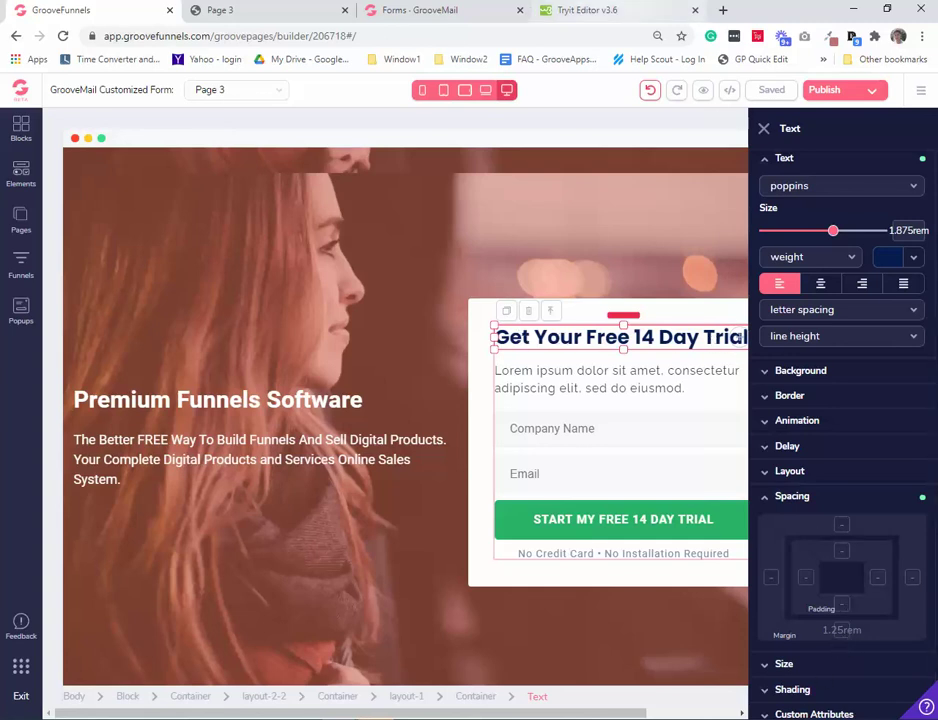
{"action": "left_click", "coordinate": [590, 10]}
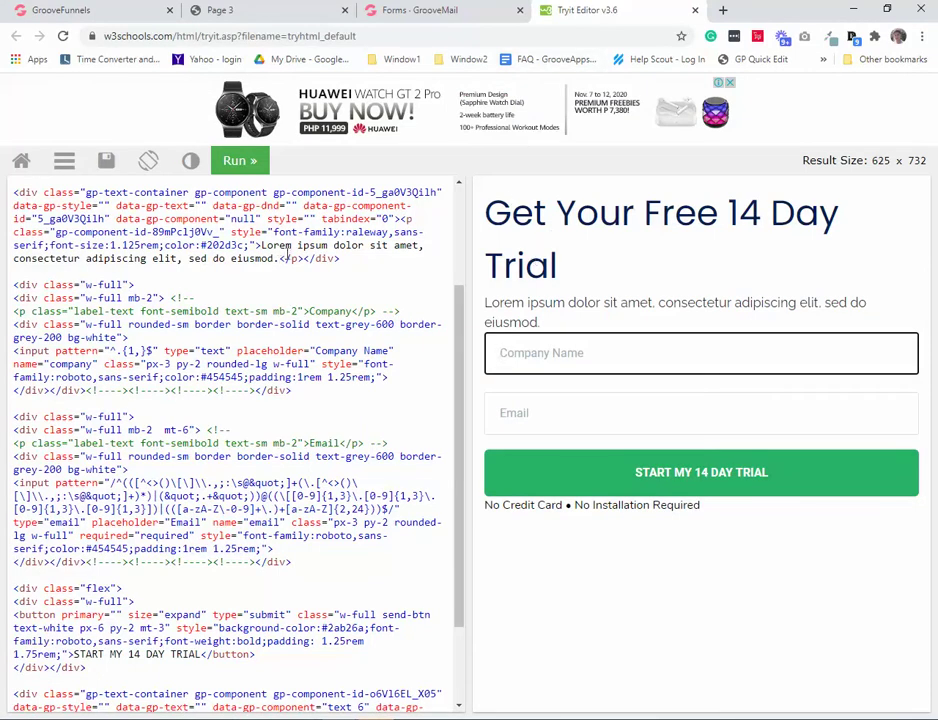
Add "margin-bottom:1.25rem;" to the h2 heading's inline style, rechecking the value in the GrooveFunnels builder, and run the code
{"action": "scroll", "coordinate": [444, 330], "scroll_direction": "up", "scroll_amount": 3}
{"action": "left_click", "coordinate": [396, 307]}
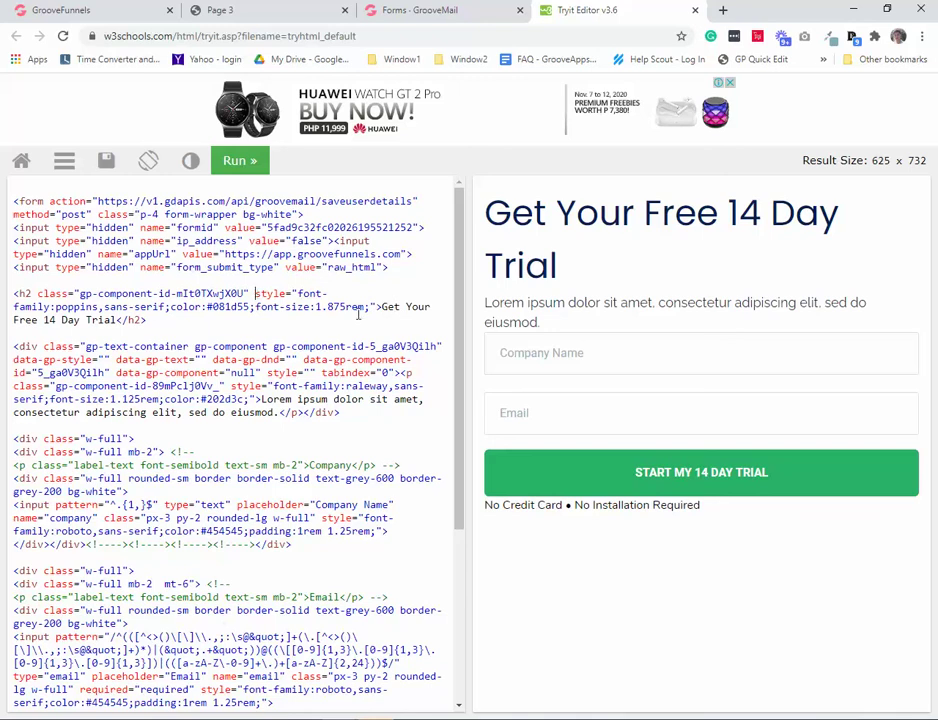
{"action": "left_click", "coordinate": [371, 307]}
{"action": "type", "text": "mar"}
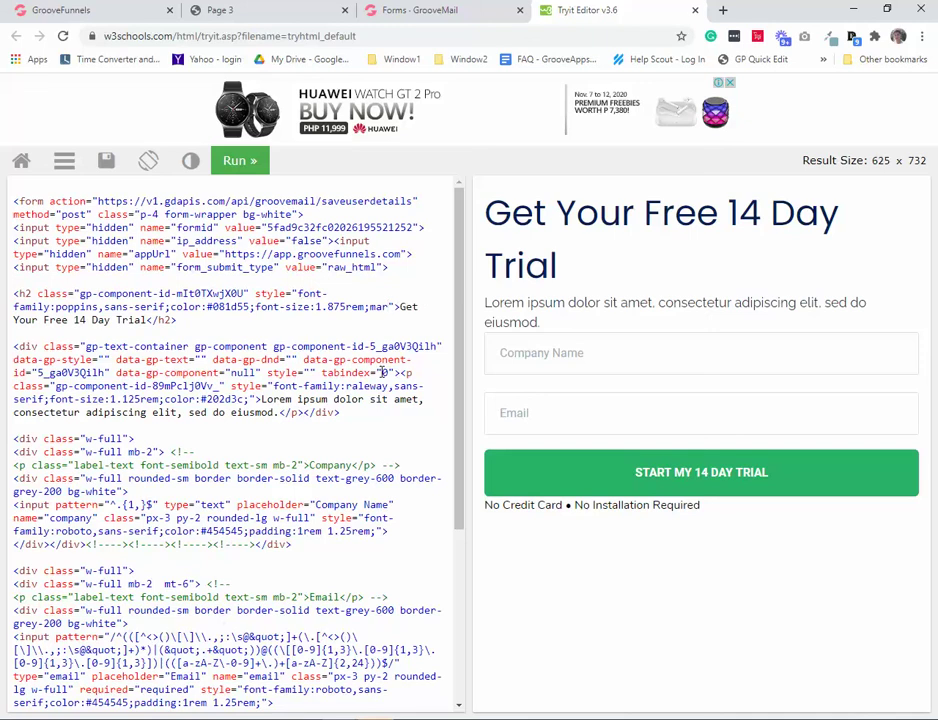
{"action": "type", "text": "gin-bo"}
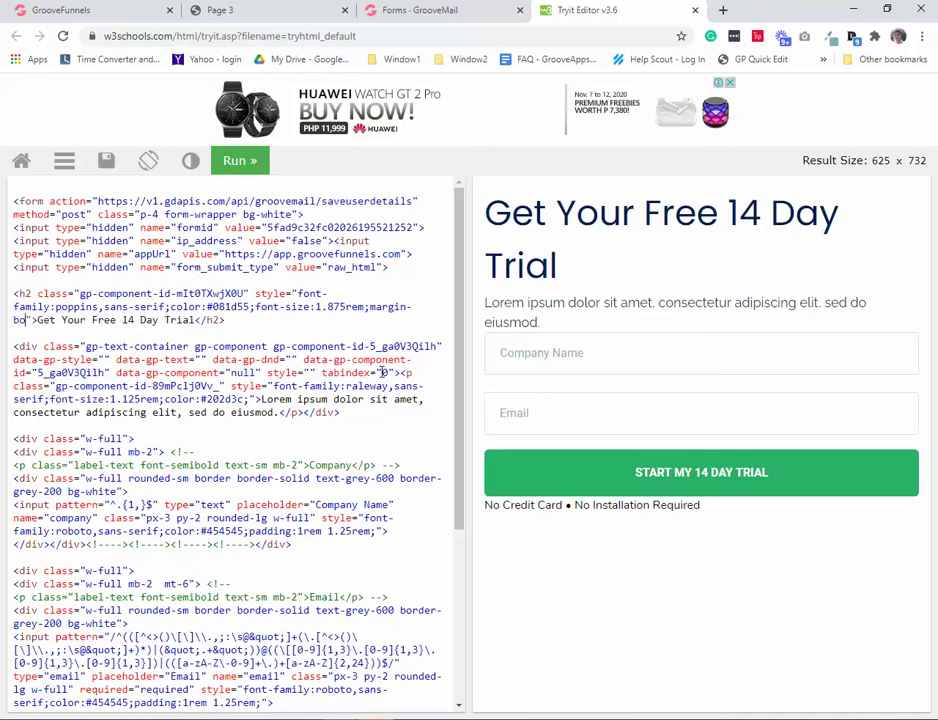
{"action": "type", "text": "ttom"}
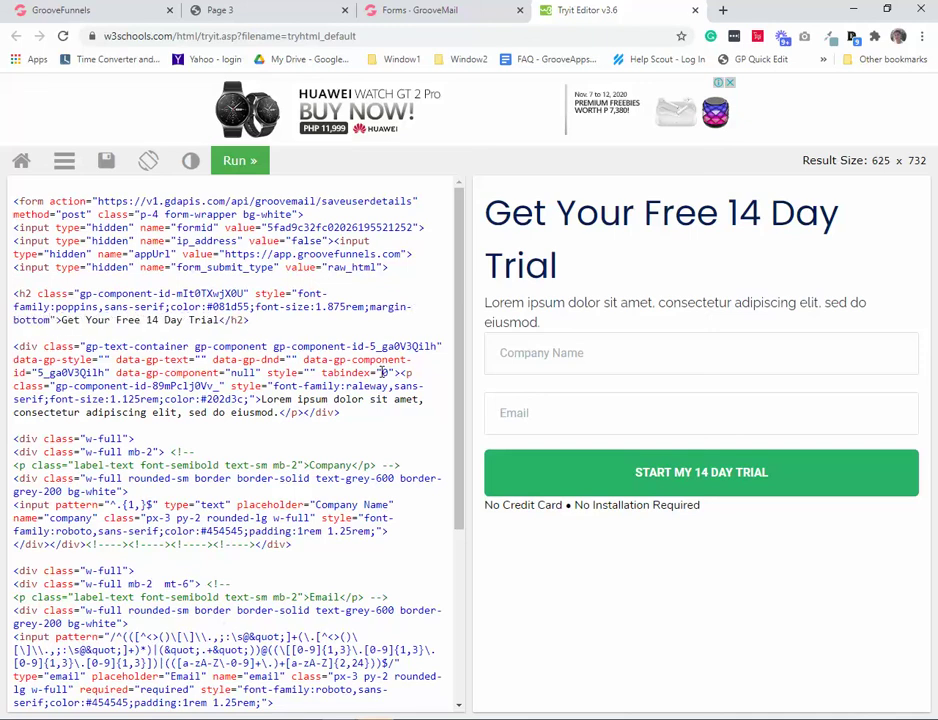
{"action": "type", "text": ":"}
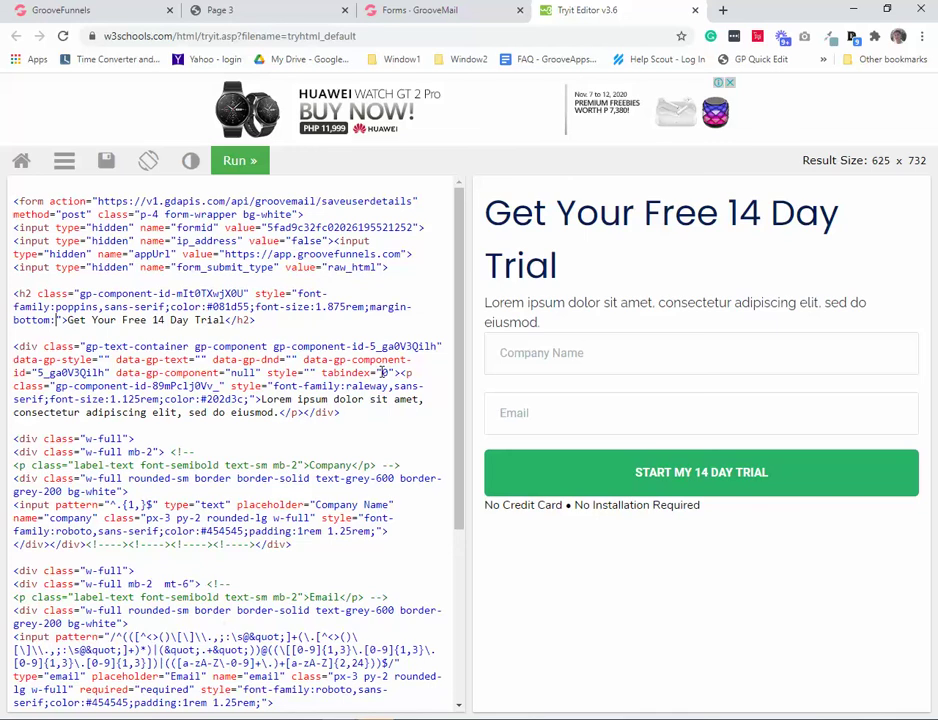
{"action": "left_click", "coordinate": [75, 10]}
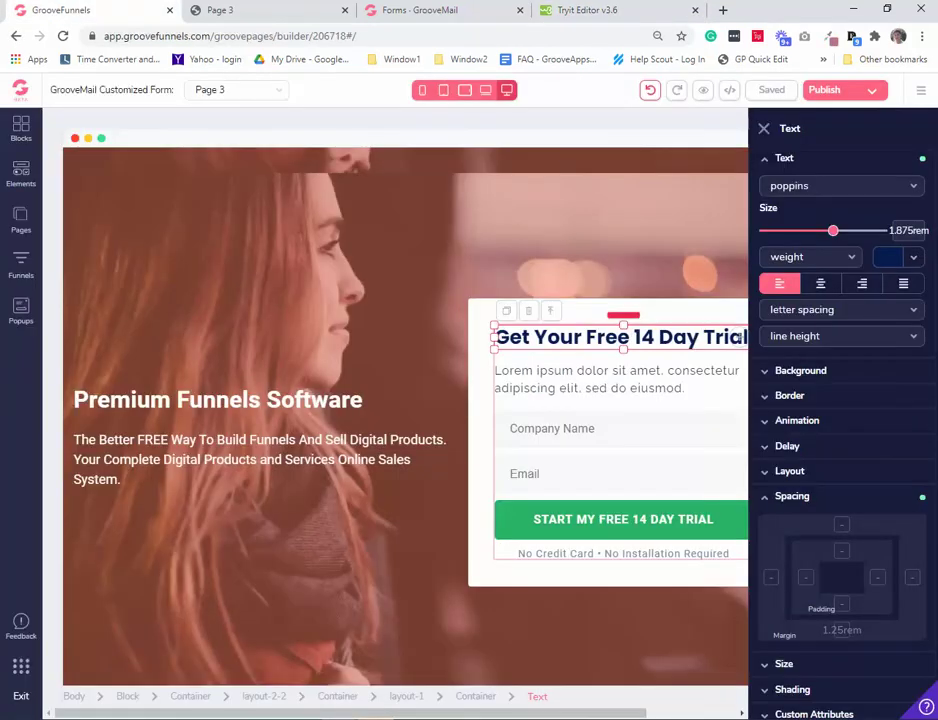
{"action": "left_click", "coordinate": [587, 10]}
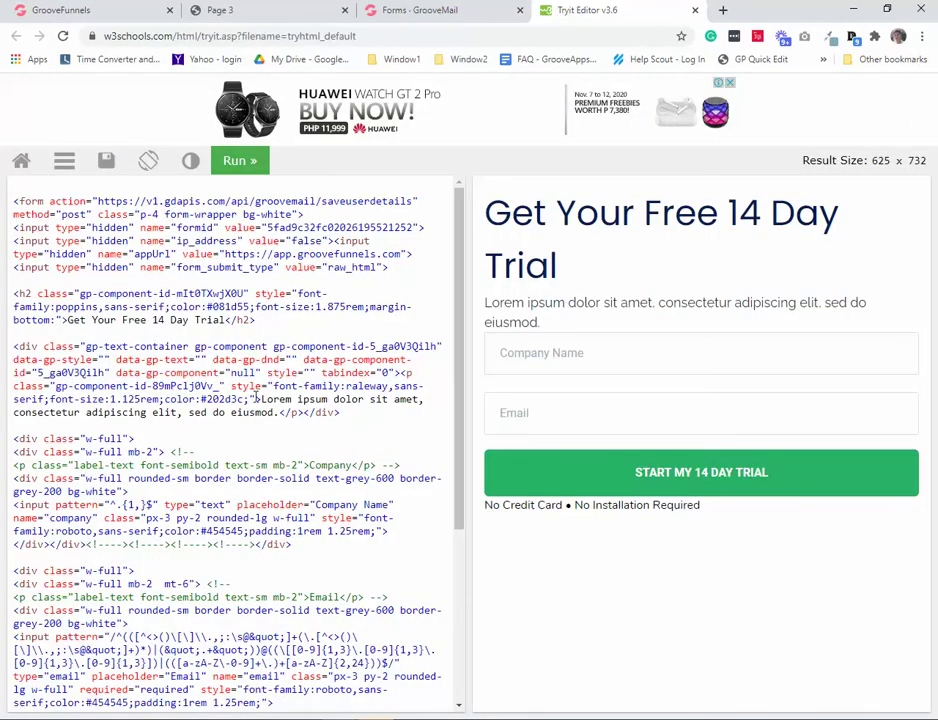
{"action": "type", "text": "1.25"}
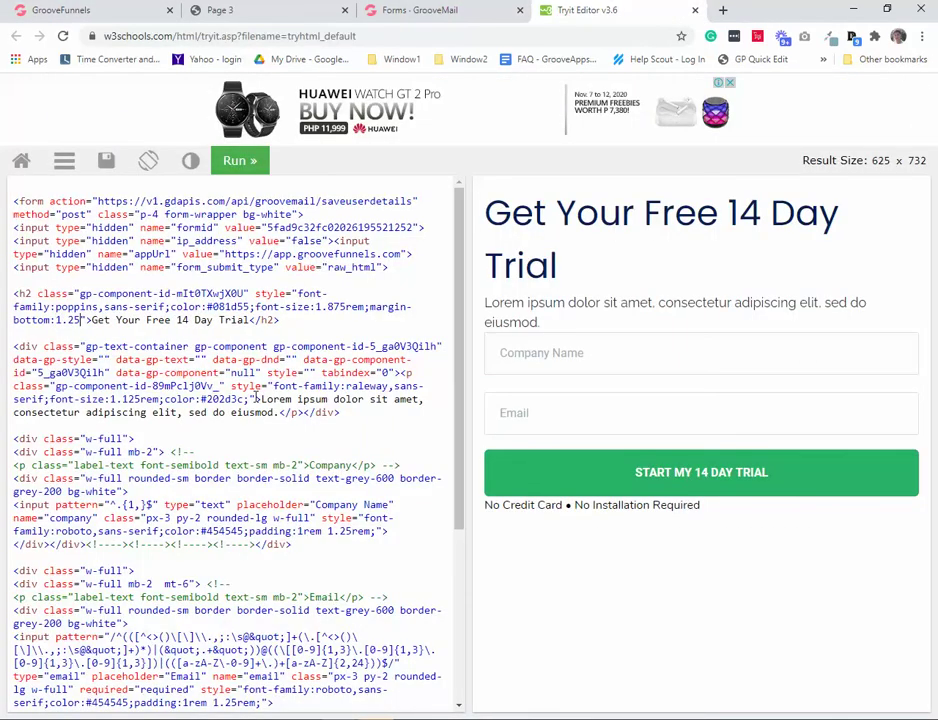
{"action": "type", "text": "rem;"}
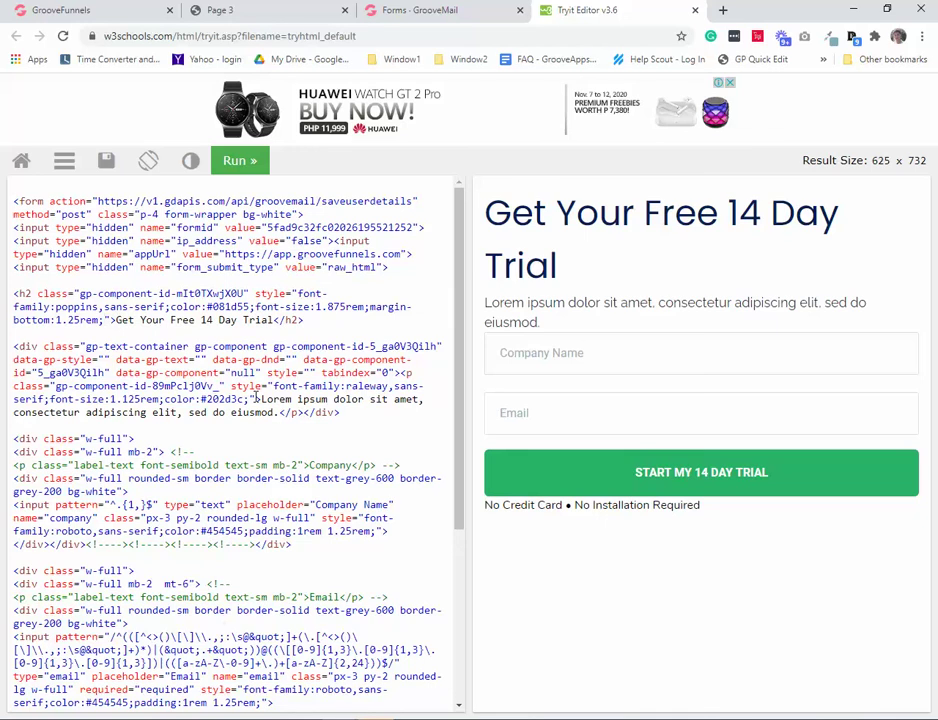
{"action": "left_click", "coordinate": [241, 162]}
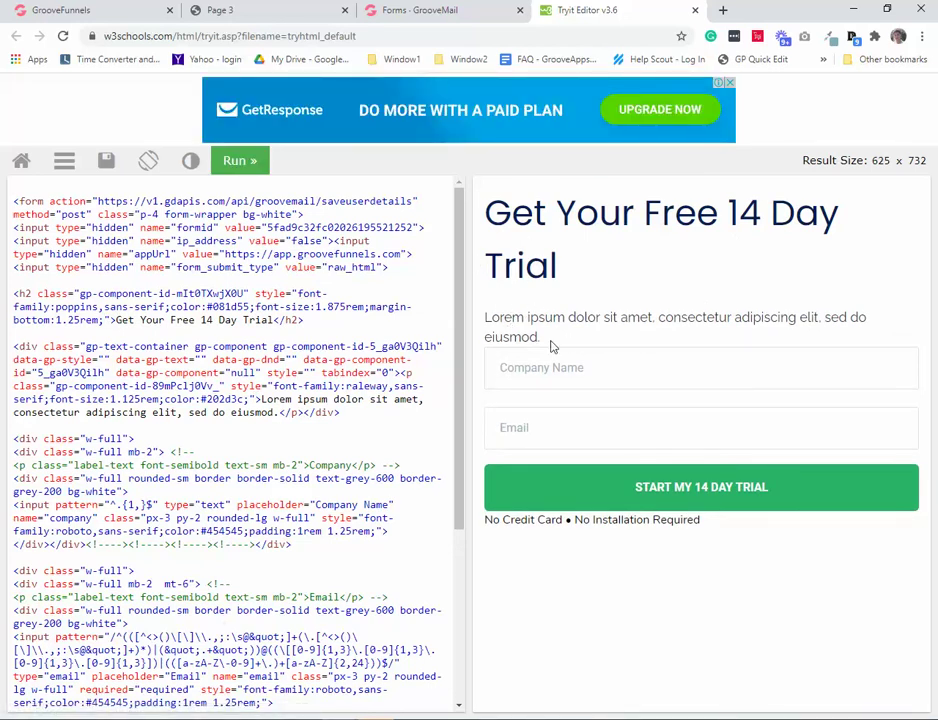
Examine the spacing settings of the "Lorem ipsum" paragraph in the GrooveFunnels page builder, and return to the Tryit Editor
{"action": "left_click", "coordinate": [225, 10]}
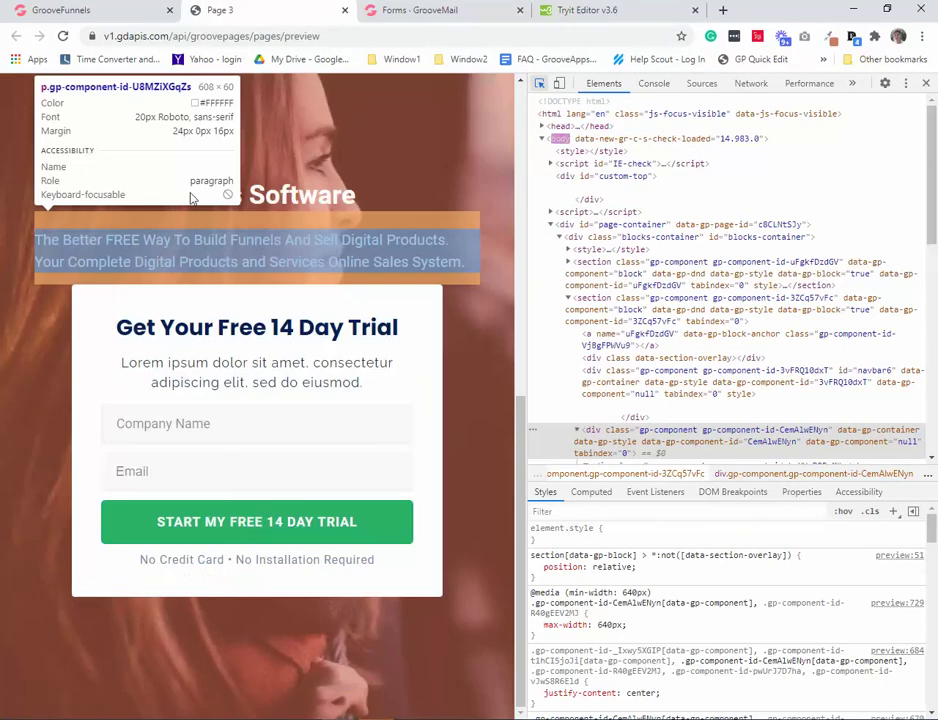
{"action": "left_click", "coordinate": [88, 11]}
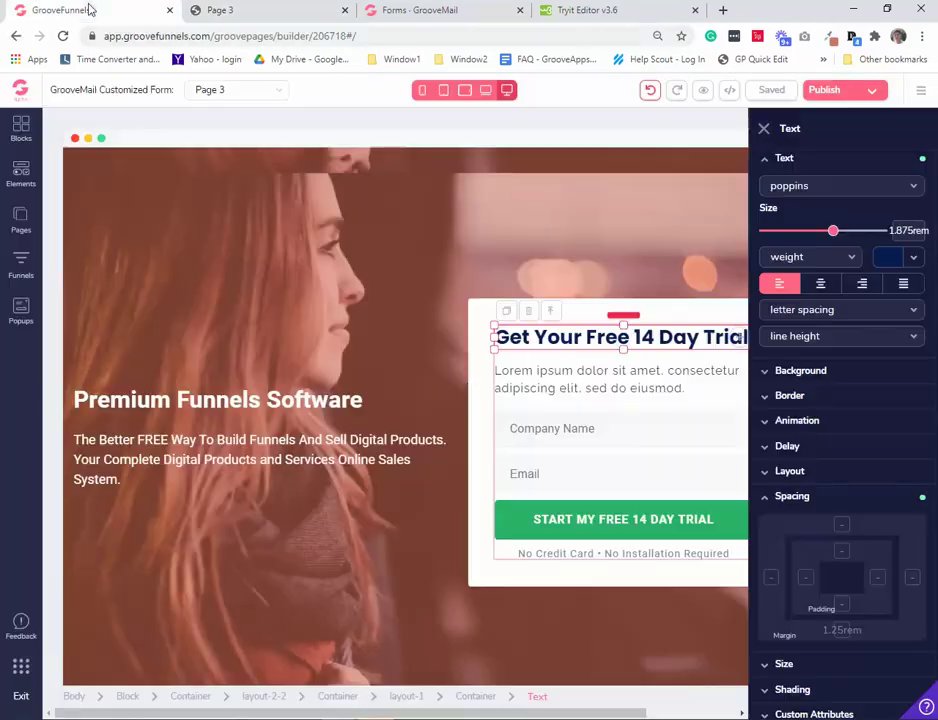
{"action": "left_click", "coordinate": [537, 382]}
{"action": "scroll", "coordinate": [833, 576], "scroll_direction": "down", "scroll_amount": 1}
{"action": "scroll", "coordinate": [825, 610], "scroll_direction": "down", "scroll_amount": 1}
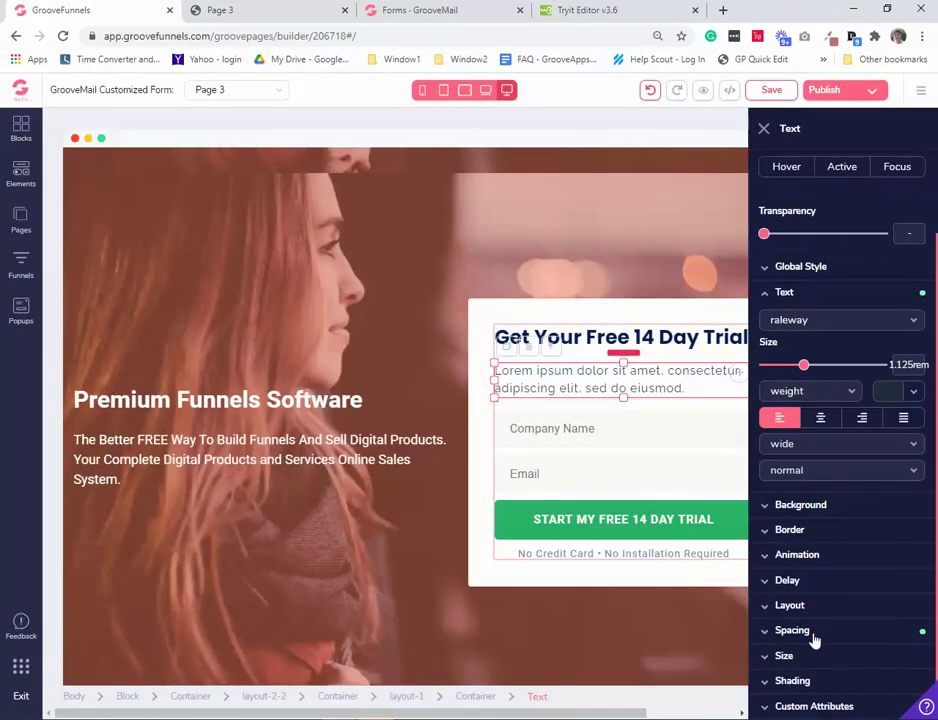
{"action": "left_click", "coordinate": [812, 640]}
{"action": "scroll", "coordinate": [829, 652], "scroll_direction": "down", "scroll_amount": 2}
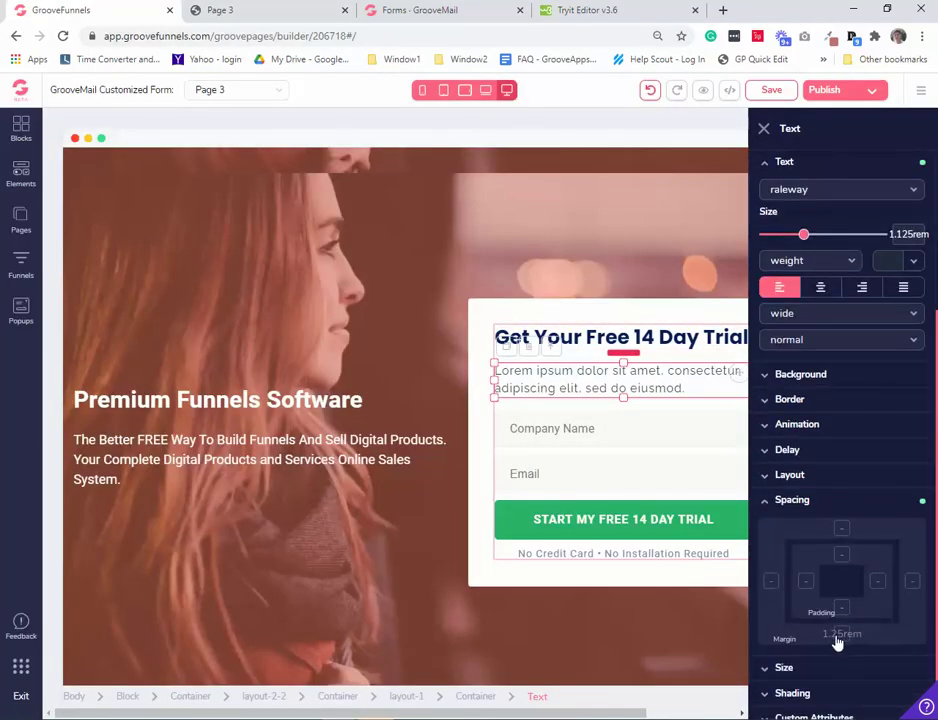
{"action": "left_click", "coordinate": [587, 10]}
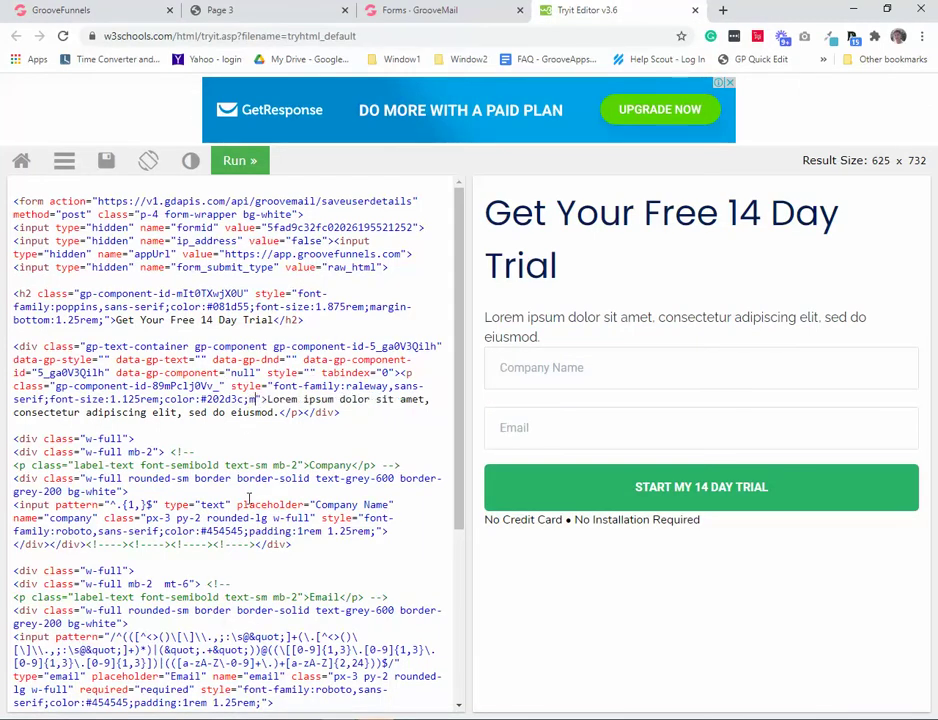
Add "margin-bottom:1.25rem;" to the inline style of the "Lorem ipsum" paragraph and run the code
{"action": "type", "text": "margin-"}
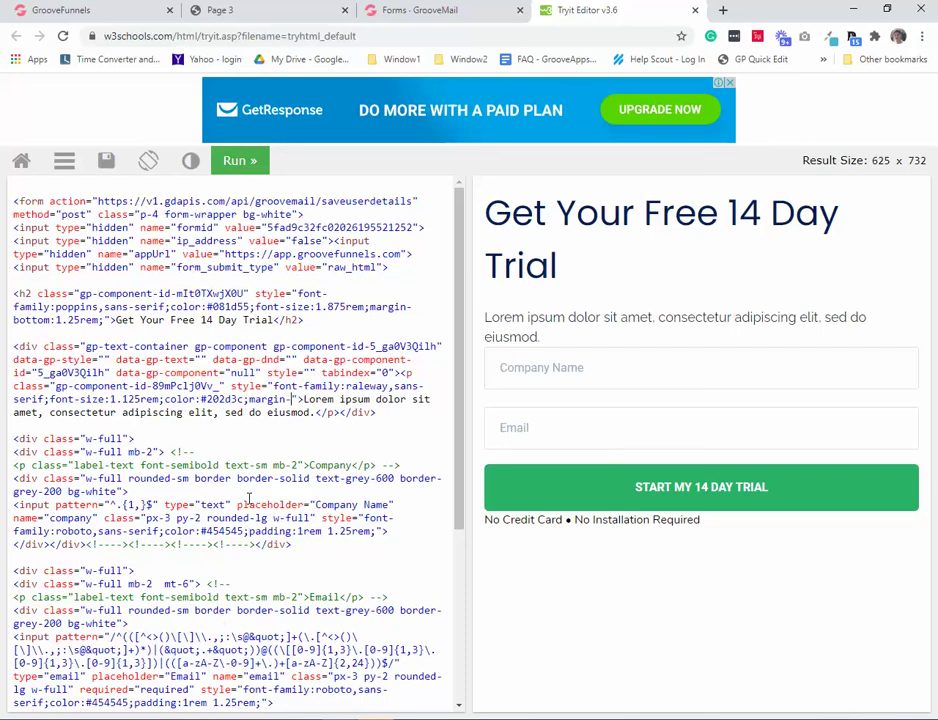
{"action": "type", "text": "t"}
{"action": "key", "text": "BackSpace"}
{"action": "type", "text": "bottom"}
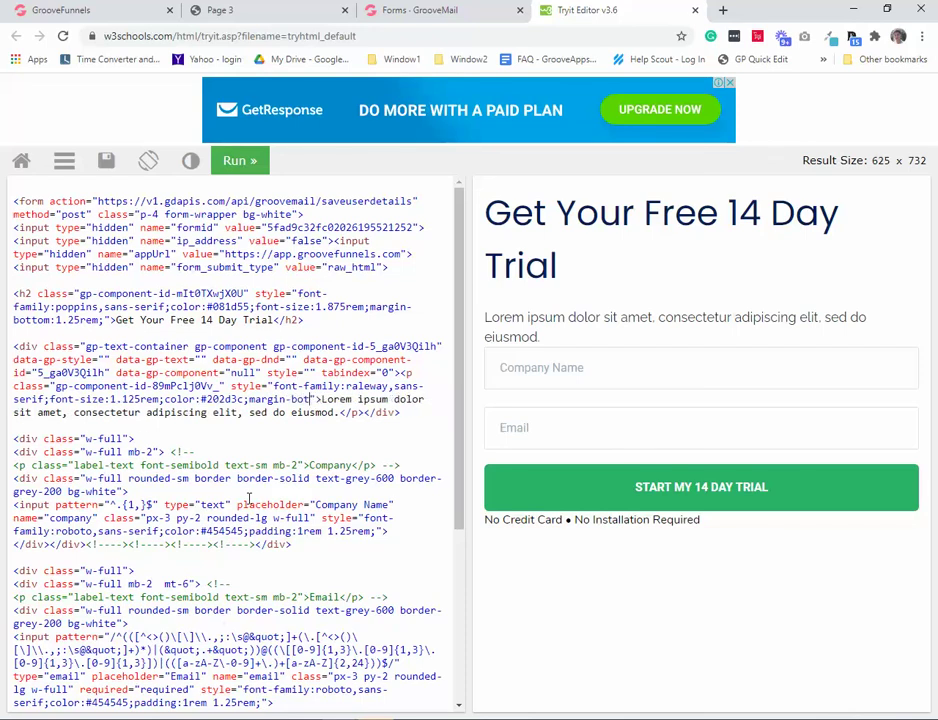
{"action": "type", "text": ":"}
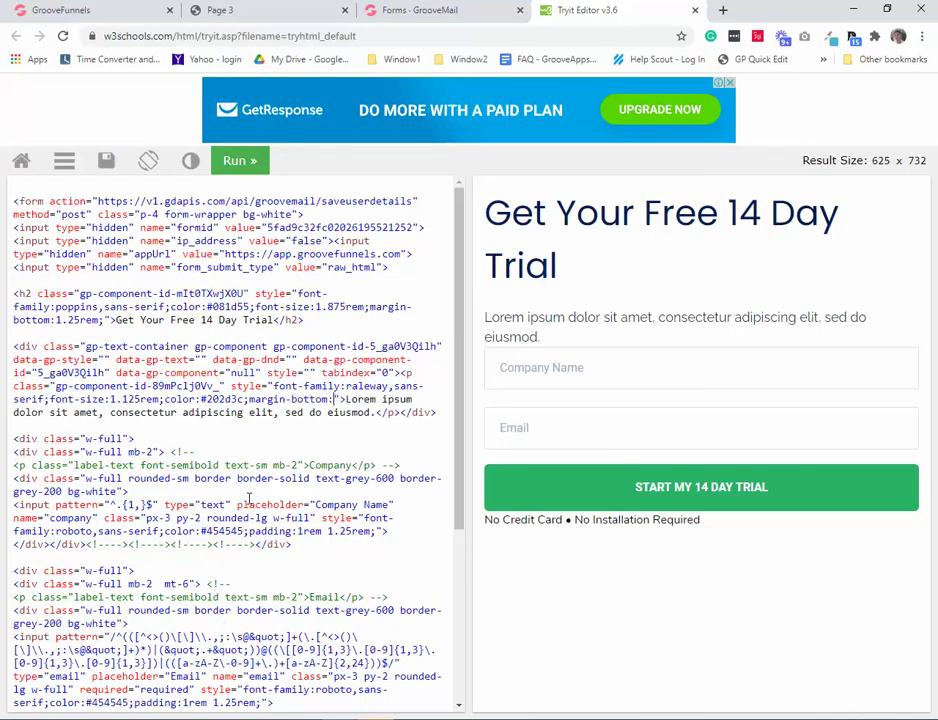
{"action": "type", "text": "1.25rem"}
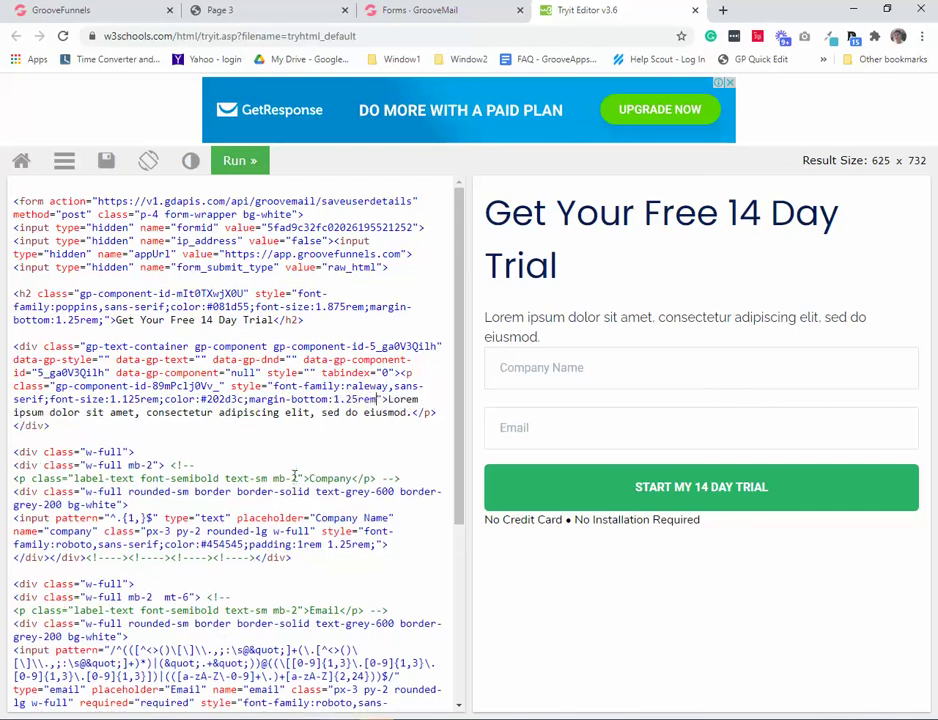
{"action": "type", "text": ";"}
{"action": "left_click", "coordinate": [239, 167]}
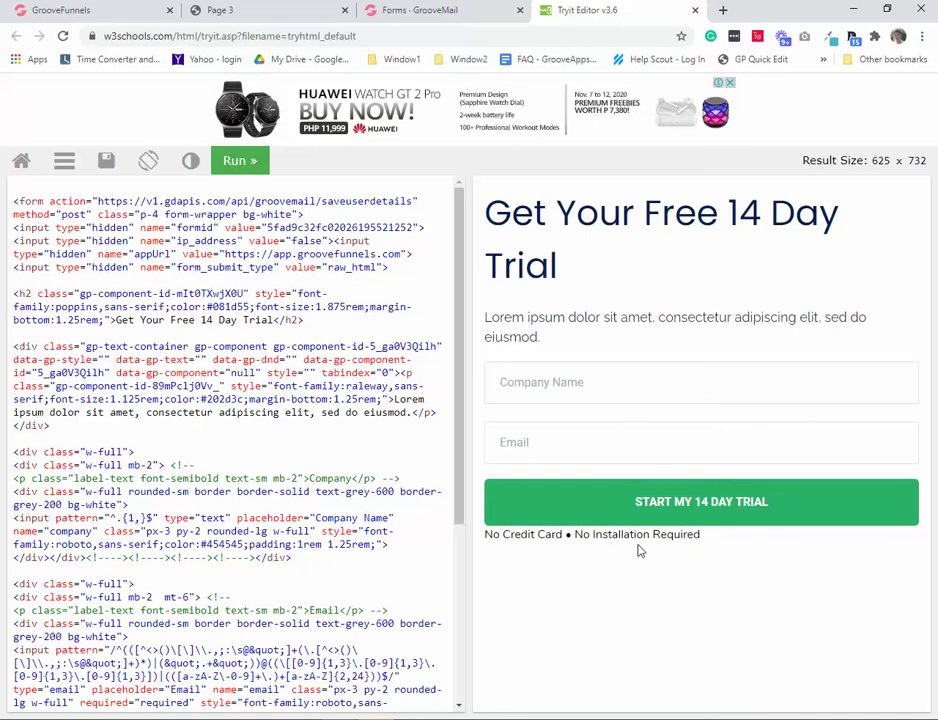
Examine the spacing settings of the form's submit button in the GrooveFunnels page builder, and return to the Tryit Editor
{"action": "key", "text": "ctrl+1"}
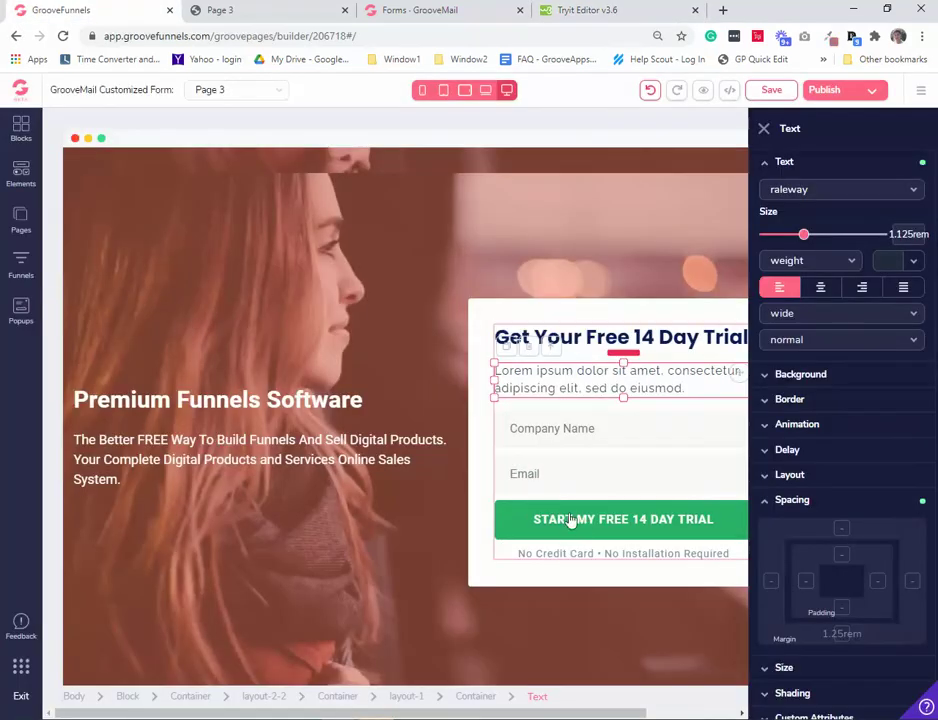
{"action": "left_click", "coordinate": [590, 528]}
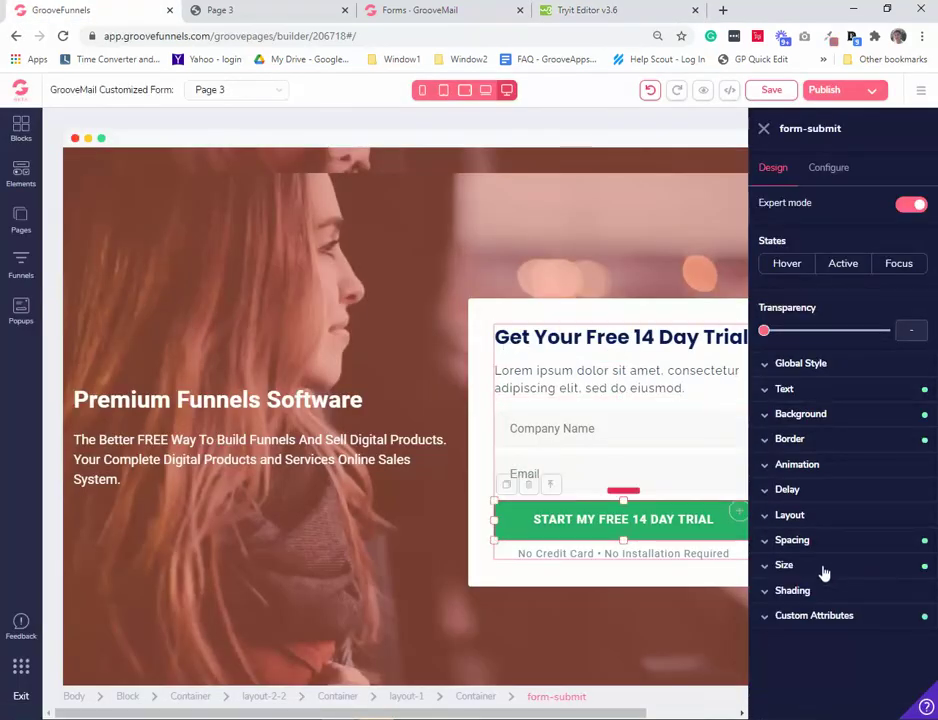
{"action": "left_click", "coordinate": [792, 540]}
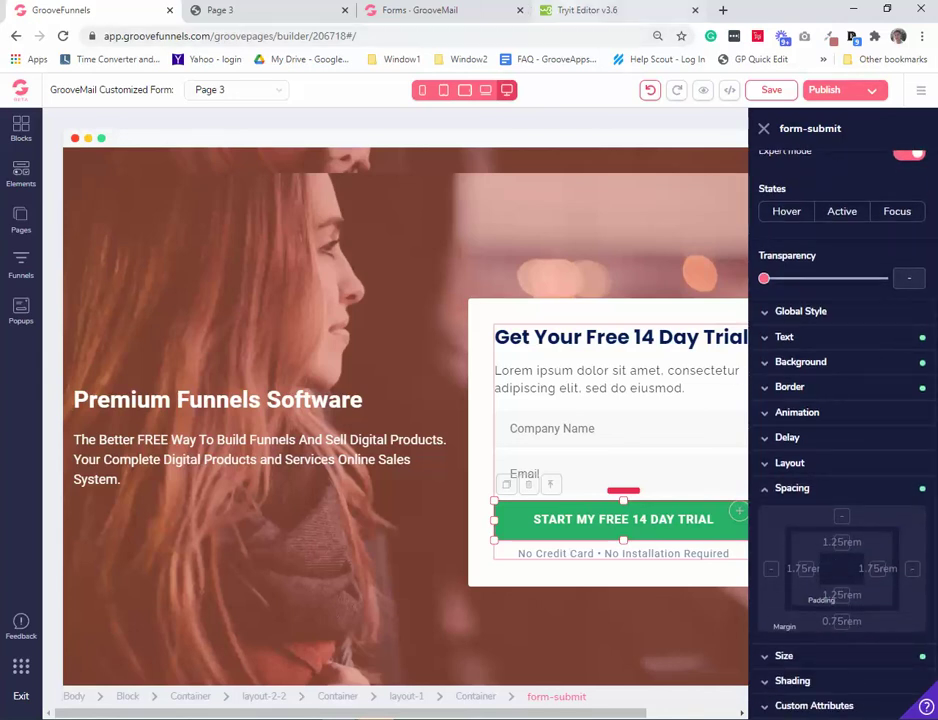
{"action": "left_click", "coordinate": [587, 10]}
Add "margin-bottom:0.75rem;" to the inline style of the "START MY 14 DAY TRIAL" button and run the code
{"action": "scroll", "coordinate": [290, 425], "scroll_direction": "down", "scroll_amount": 3}
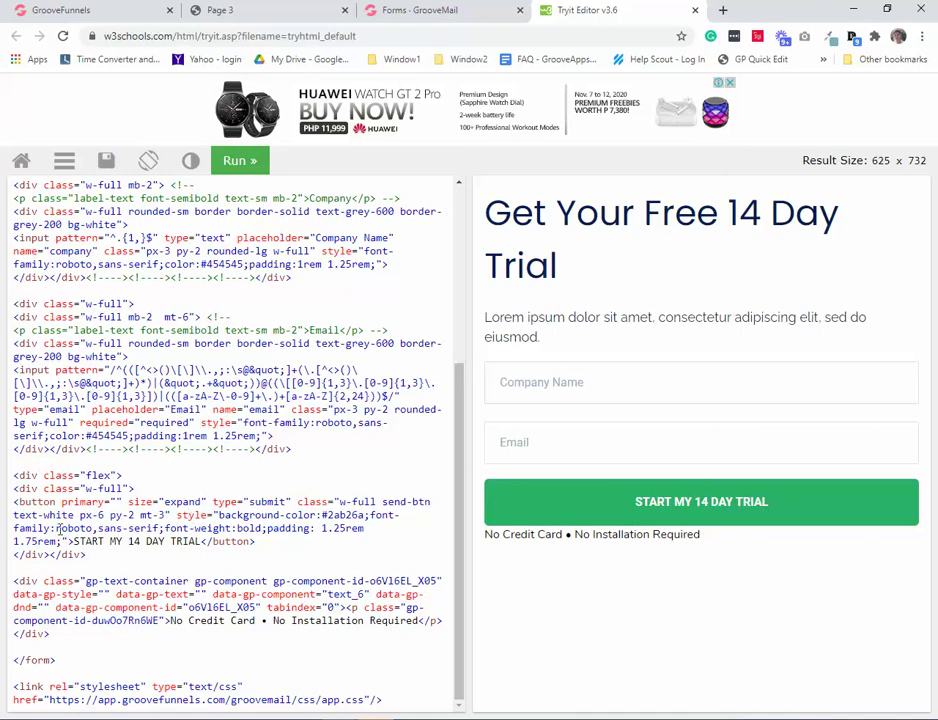
{"action": "left_click", "coordinate": [62, 541]}
{"action": "type", "text": ";margin"}
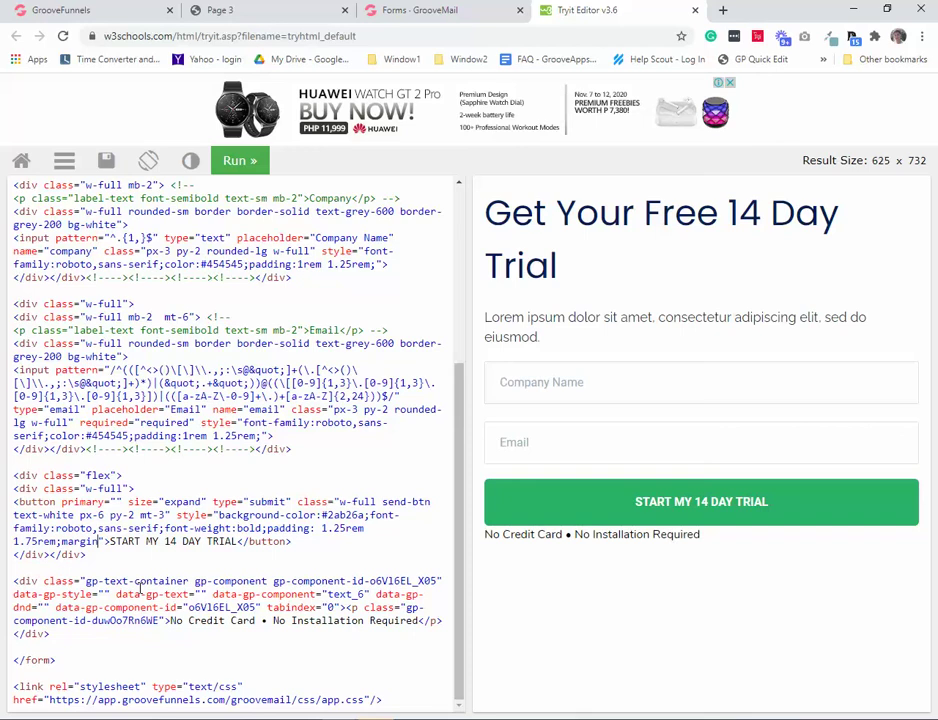
{"action": "type", "text": "-bot"}
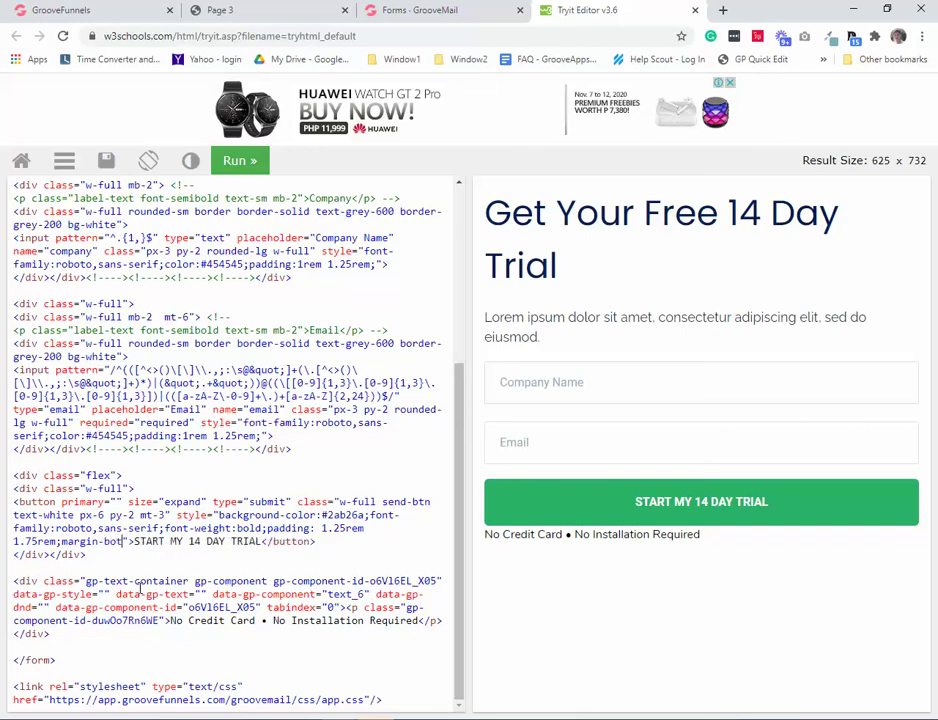
{"action": "type", "text": "tom:"}
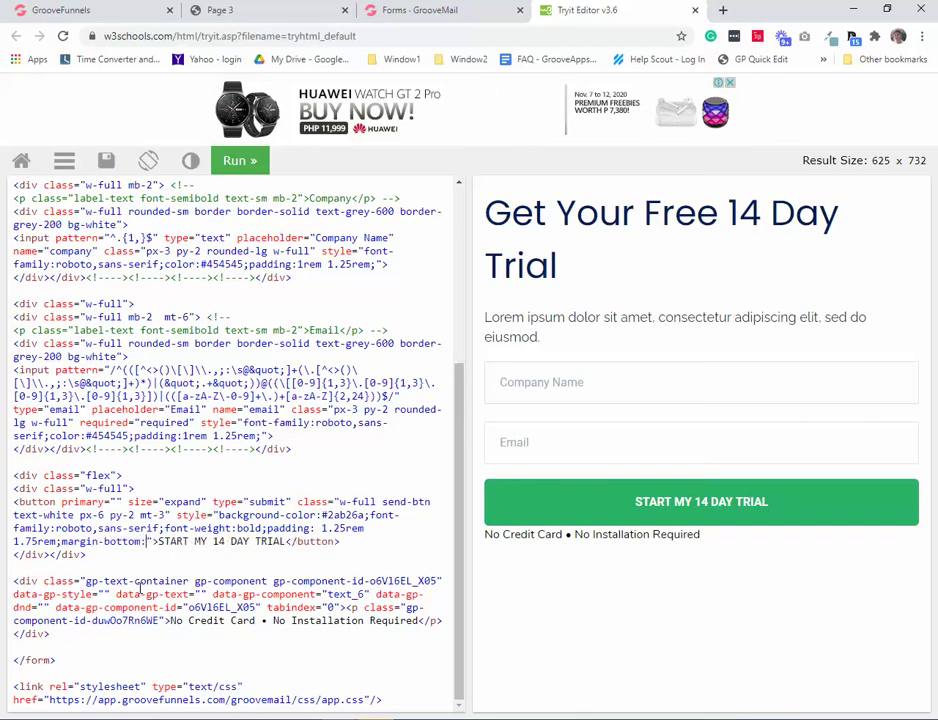
{"action": "type", "text": "0."}
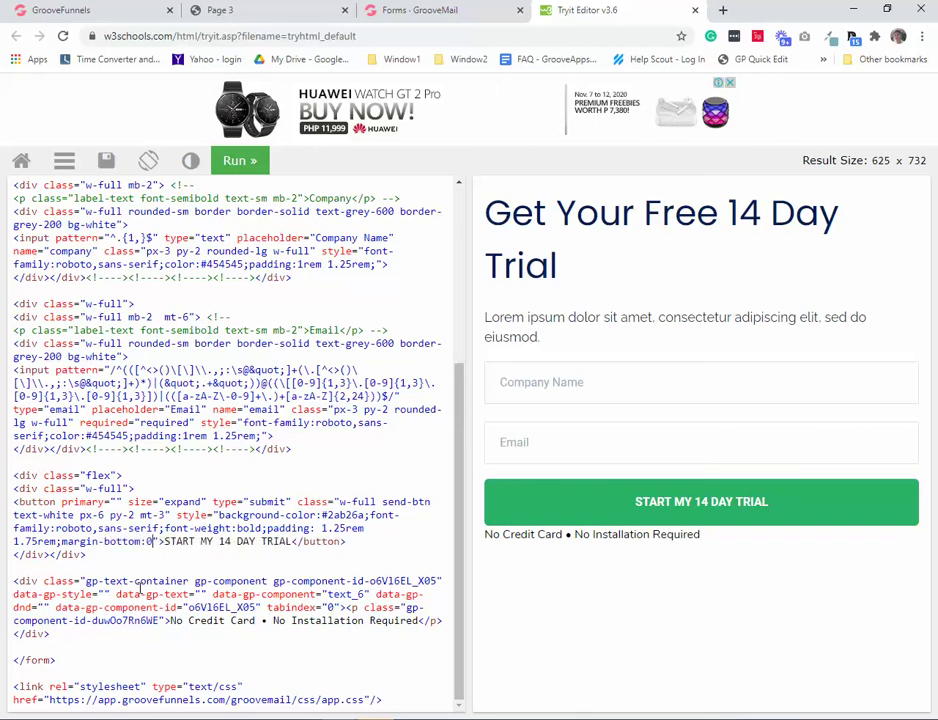
{"action": "type", "text": "75"}
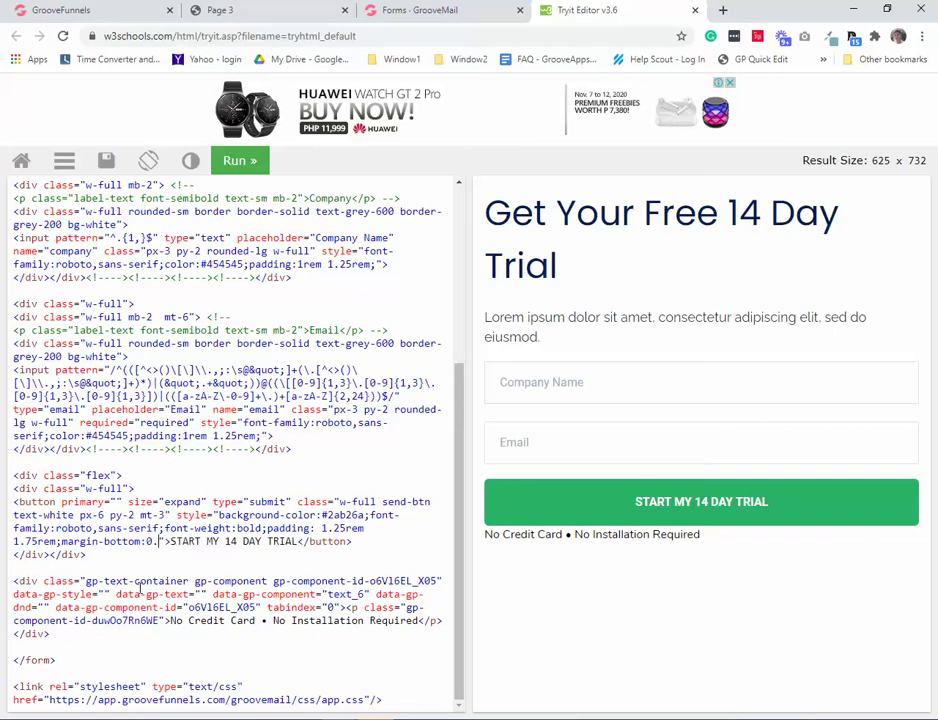
{"action": "type", "text": "rem"}
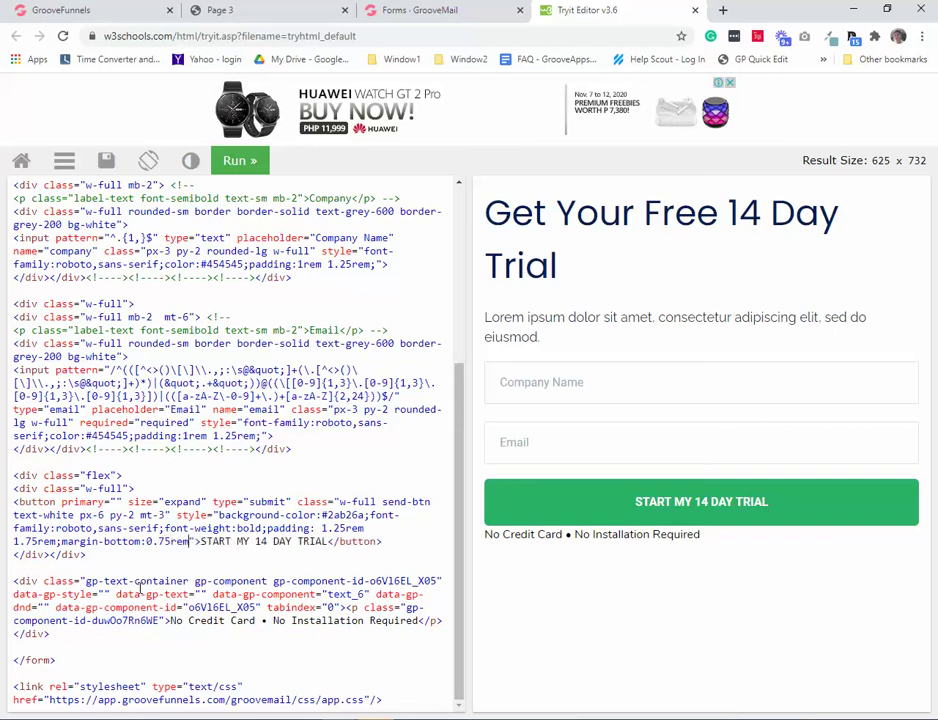
{"action": "type", "text": ";"}
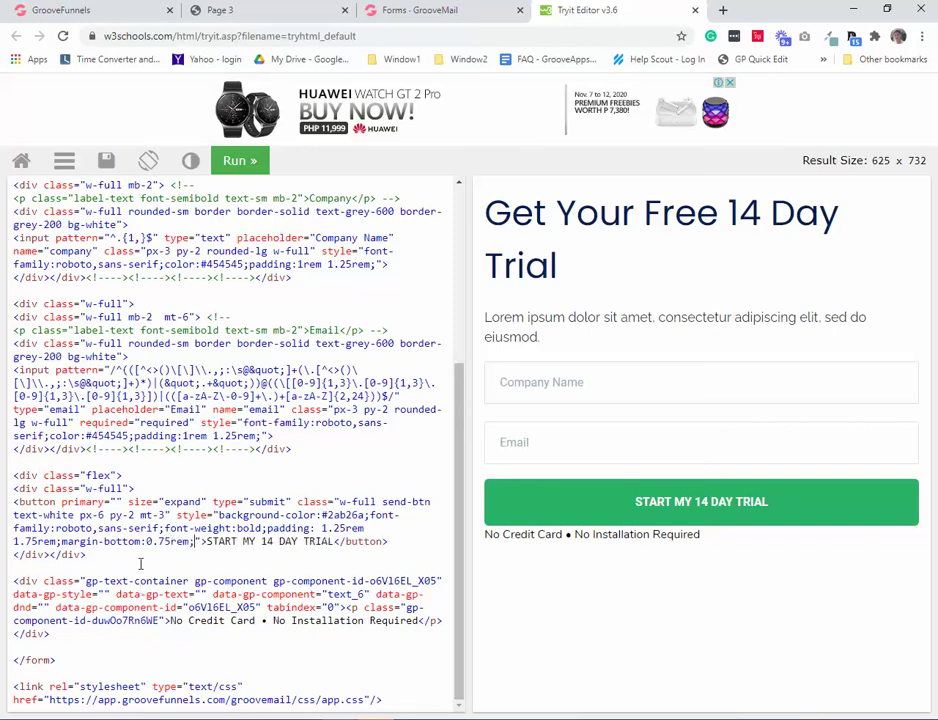
{"action": "left_click", "coordinate": [243, 162]}
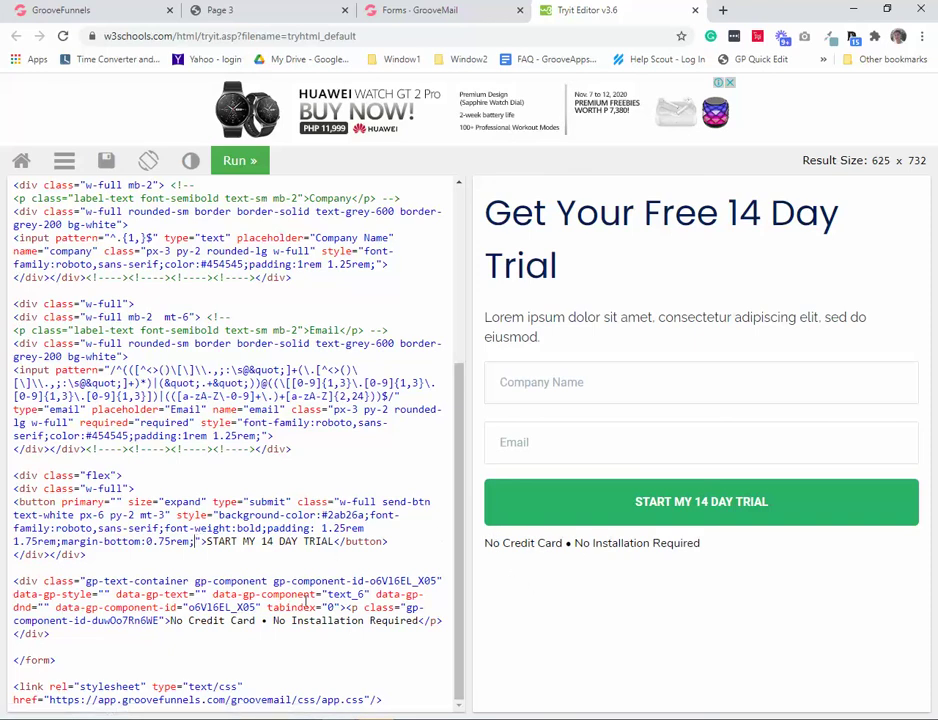
Try adding "text-align:center;" to the inline style of the "START MY 14 DAY TRIAL" button and run the code
{"action": "type", "text": "text"}
{"action": "type", "text": "-align"}
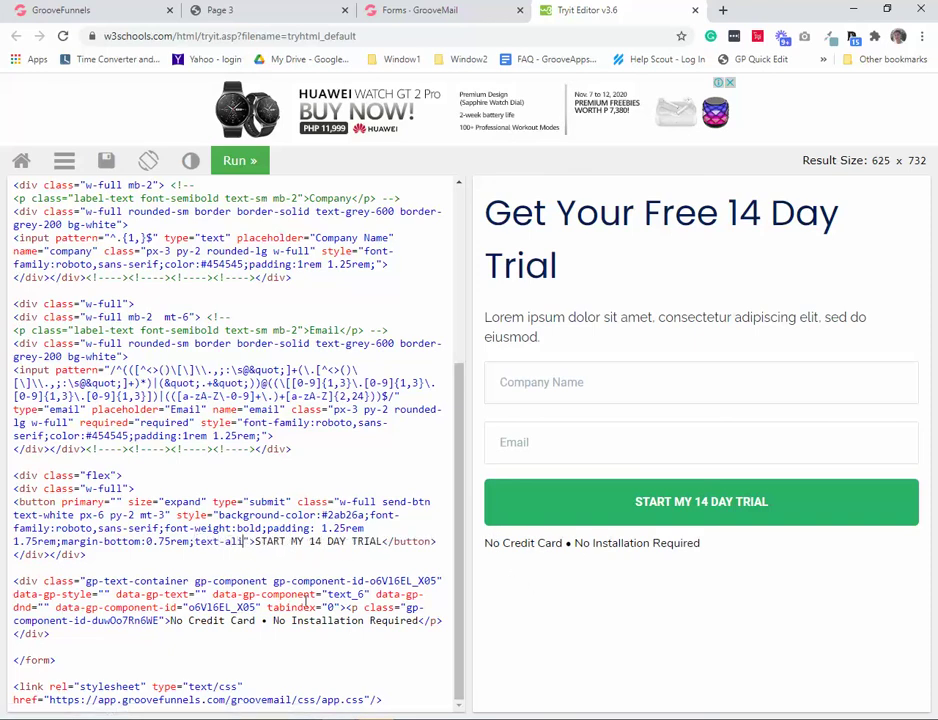
{"action": "type", "text": ":"}
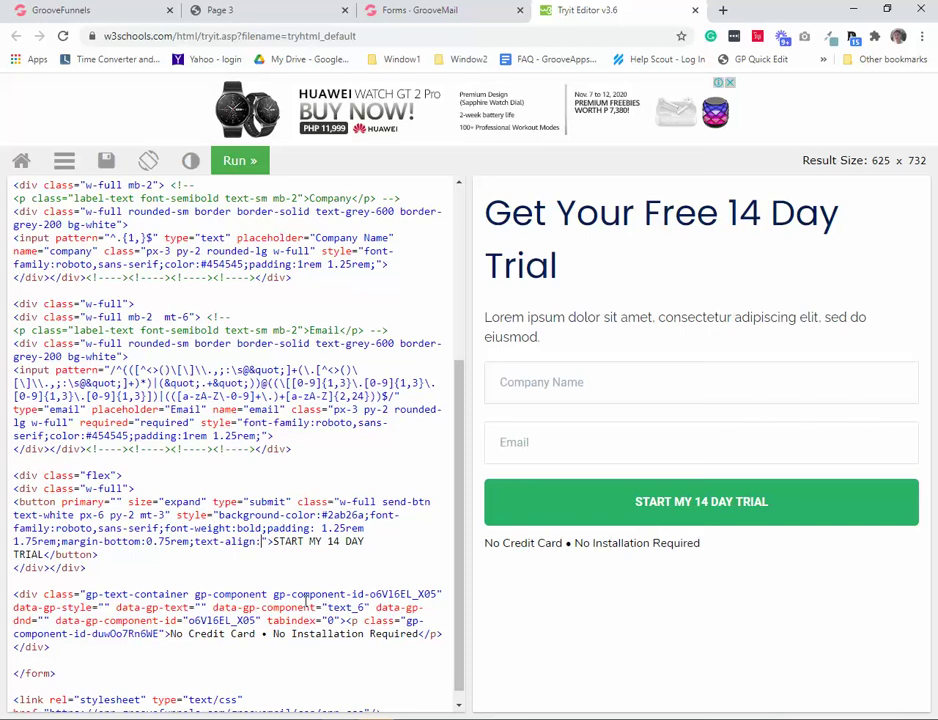
{"action": "type", "text": "center"}
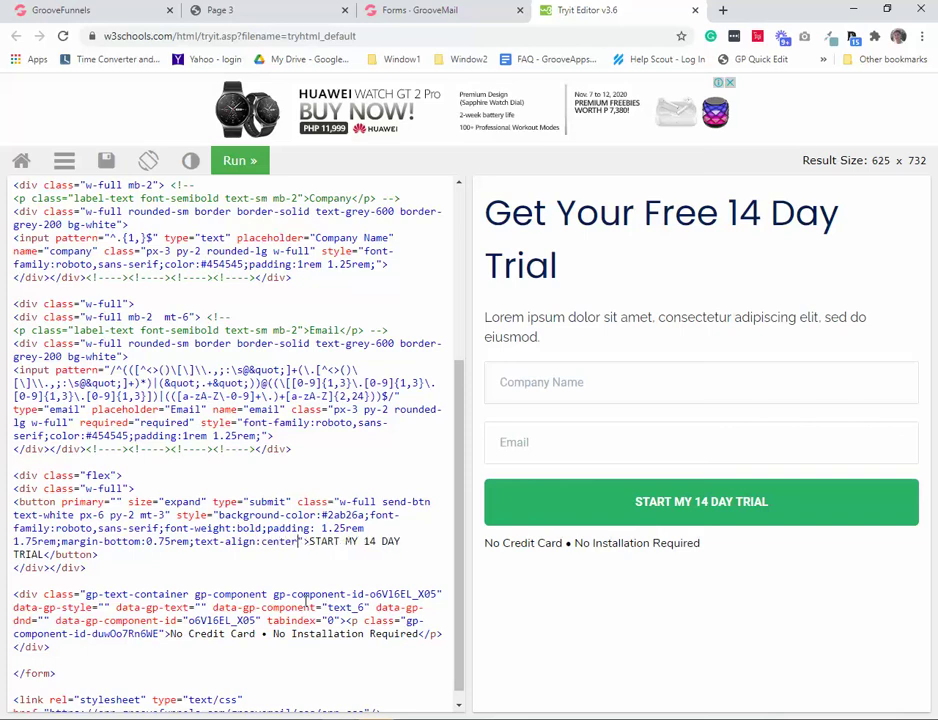
{"action": "type", "text": ";"}
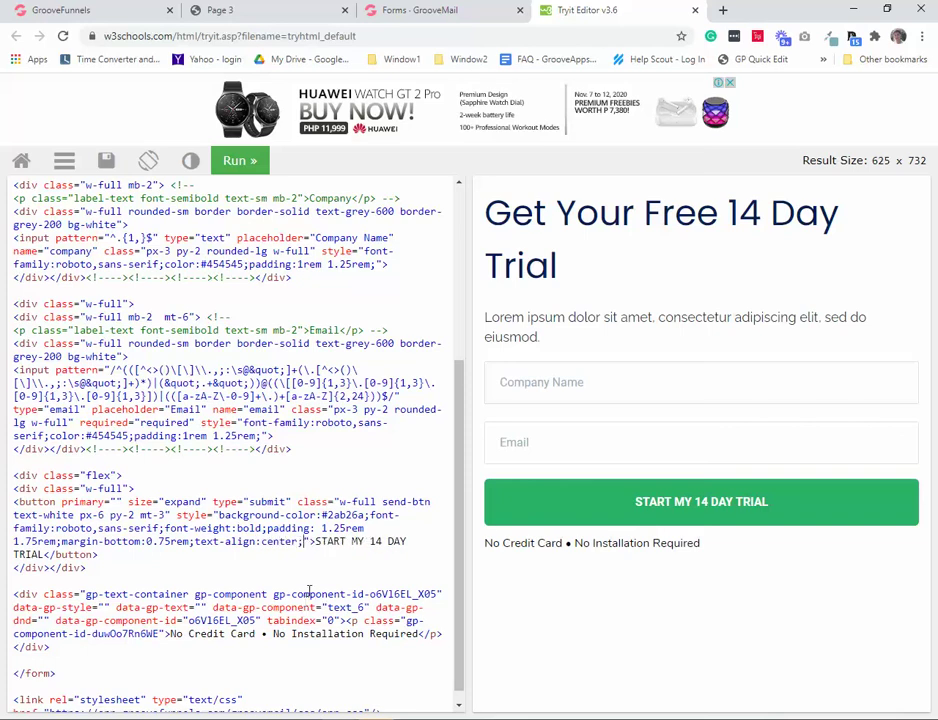
{"action": "left_click", "coordinate": [236, 167]}
{"action": "left_click", "coordinate": [233, 168]}
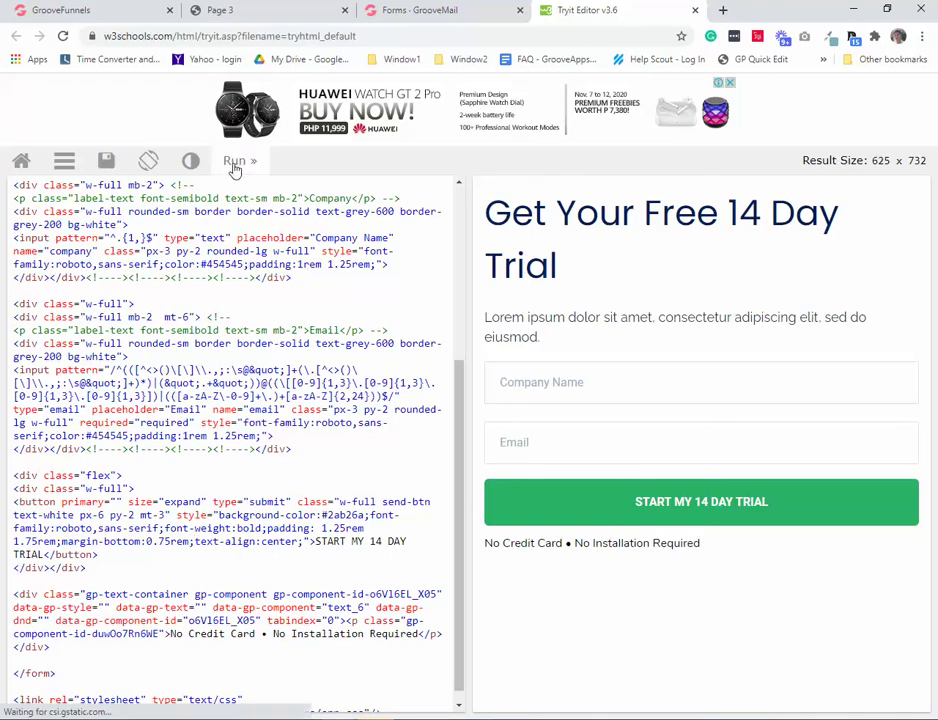
Remove "text-align:center;" from the inline style of the "START MY 14 DAY TRIAL" button
{"action": "left_click", "coordinate": [194, 541]}
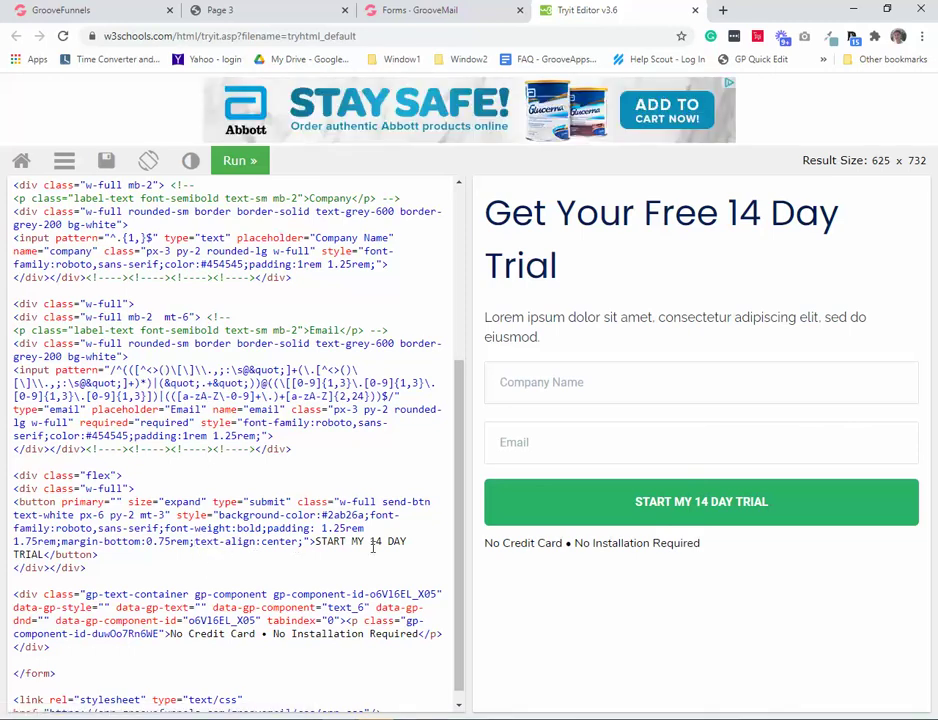
{"action": "scroll", "coordinate": [300, 539], "scroll_direction": "down", "scroll_amount": 1}
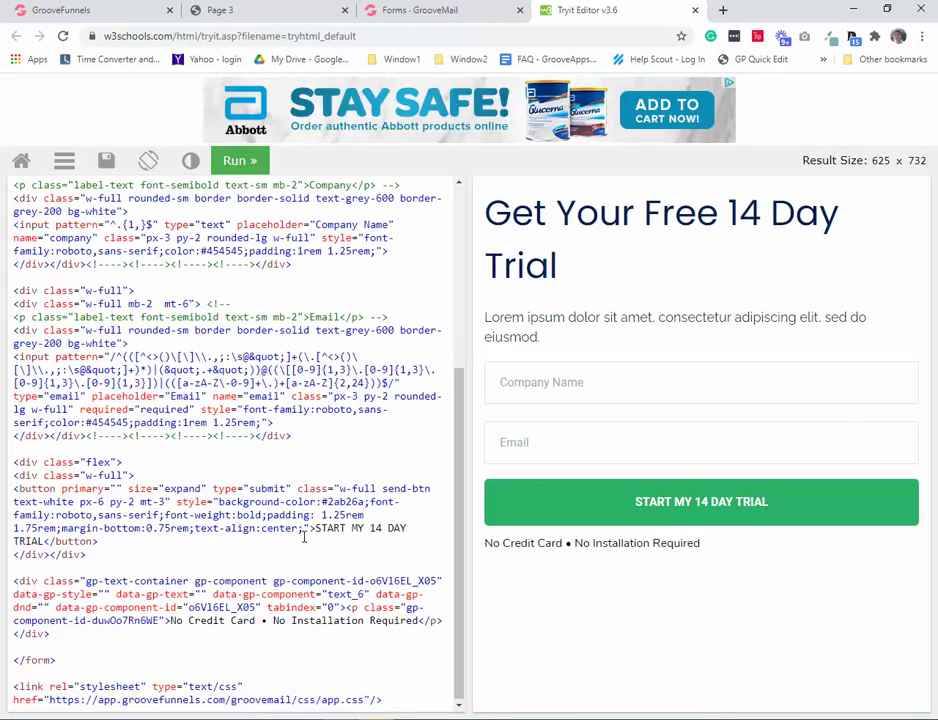
{"action": "left_click_drag", "start_coordinate": [304, 530], "coordinate": [196, 532]}
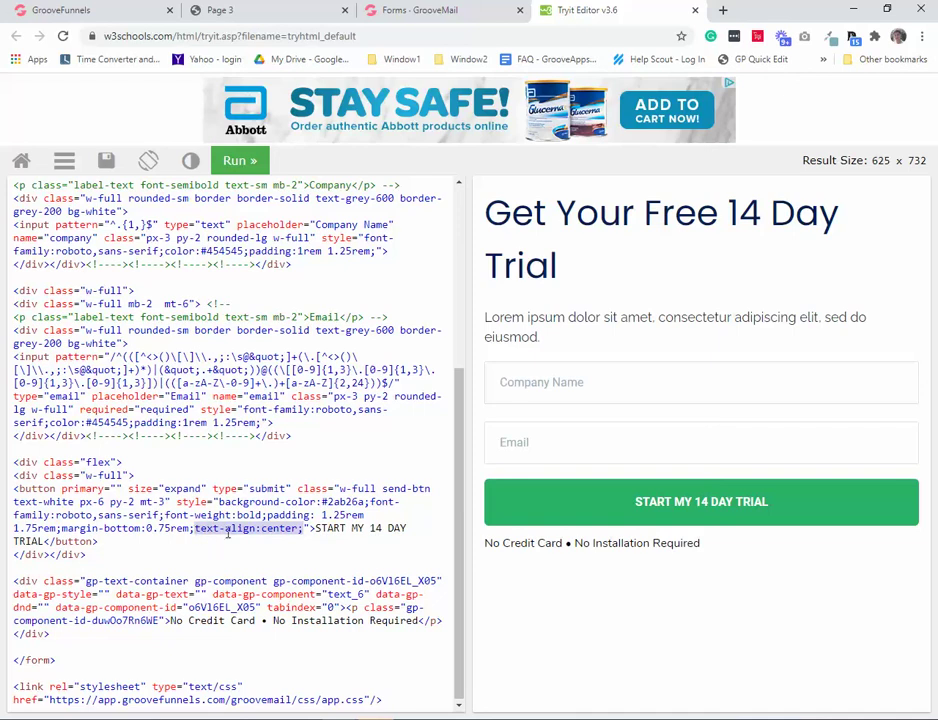
{"action": "key", "text": "BackSpace"}
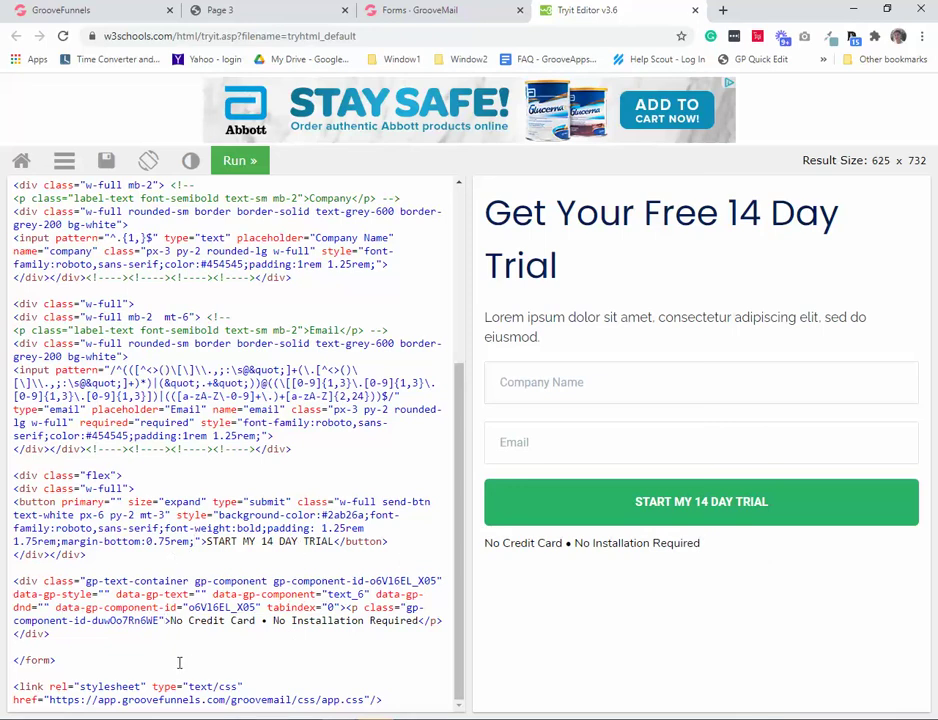
Add style="text-align:center;" to the "No Credit Card • No Installation Required" paragraph and run the code
{"action": "left_click", "coordinate": [167, 621]}
{"action": "type", "text": "sty"}
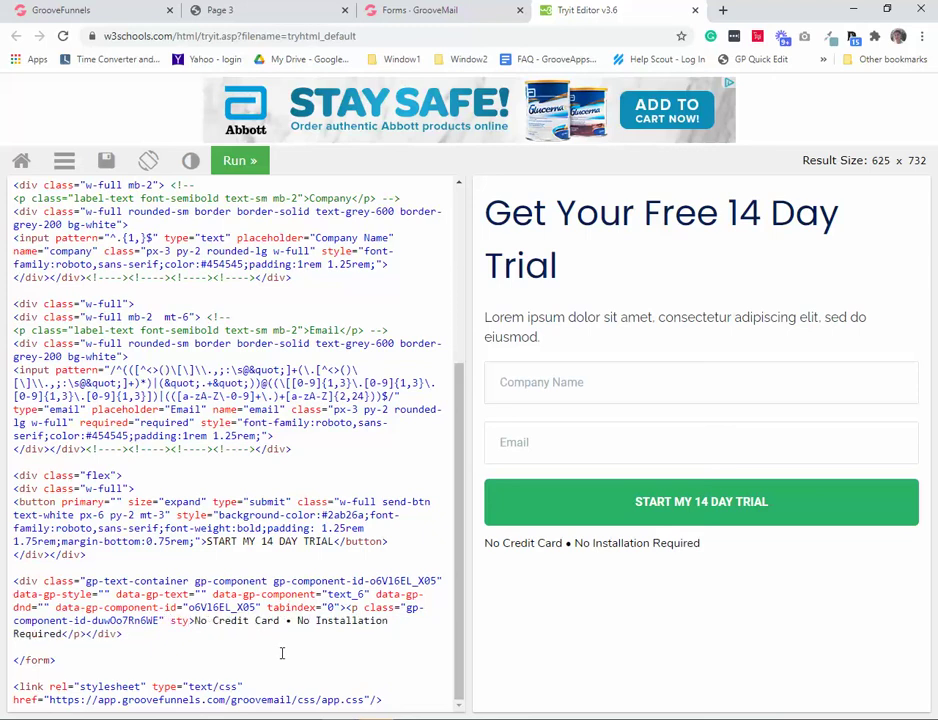
{"action": "type", "text": "le="}
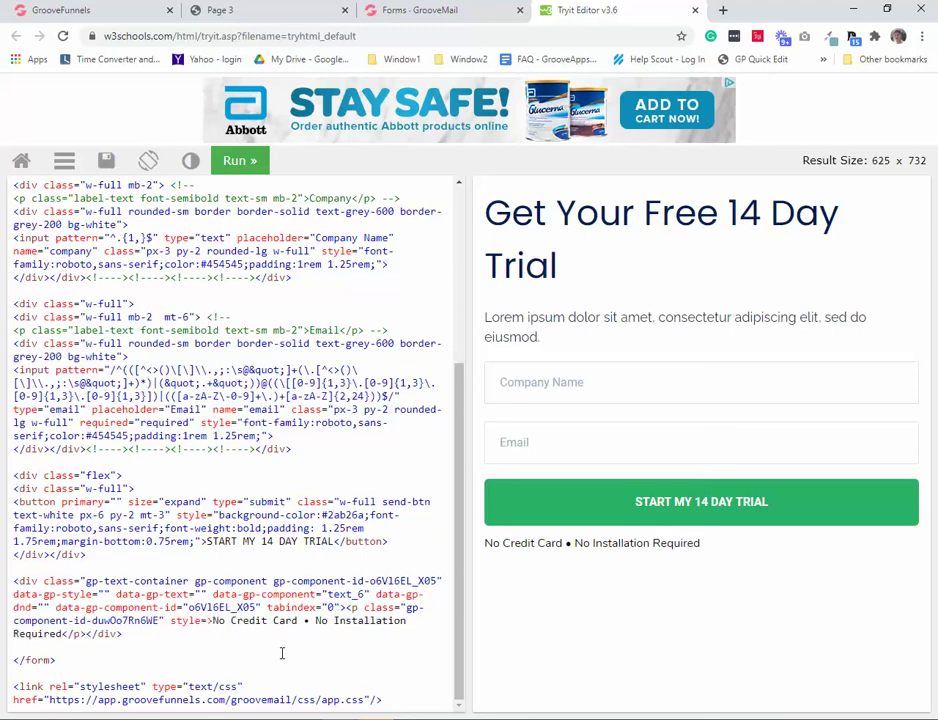
{"action": "type", "text": "\"\""}
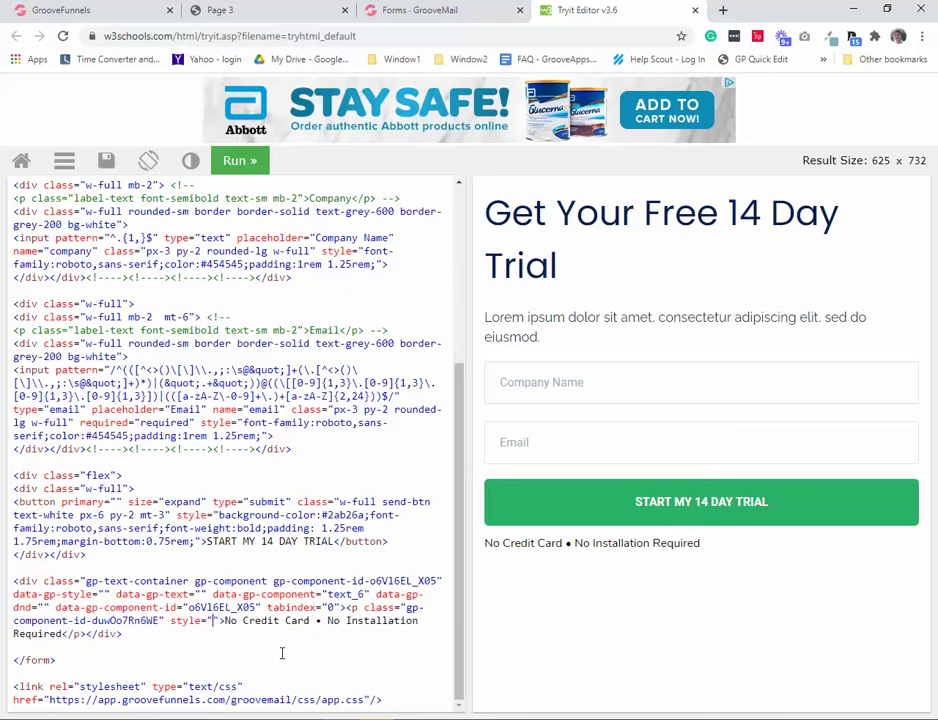
{"action": "type", "text": "text-align:center;"}
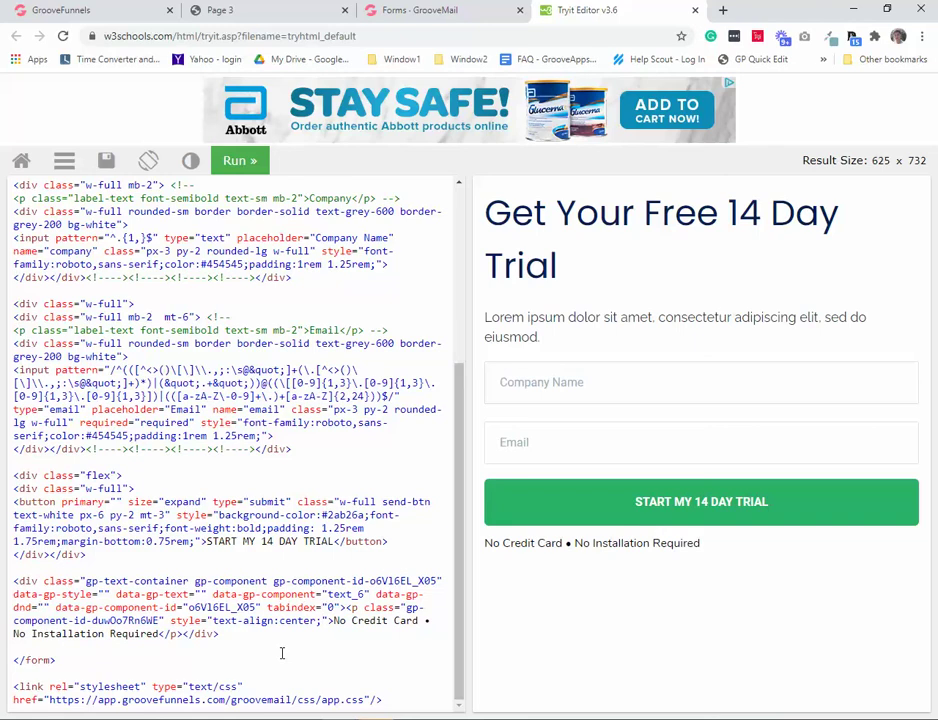
{"action": "left_click", "coordinate": [236, 163]}
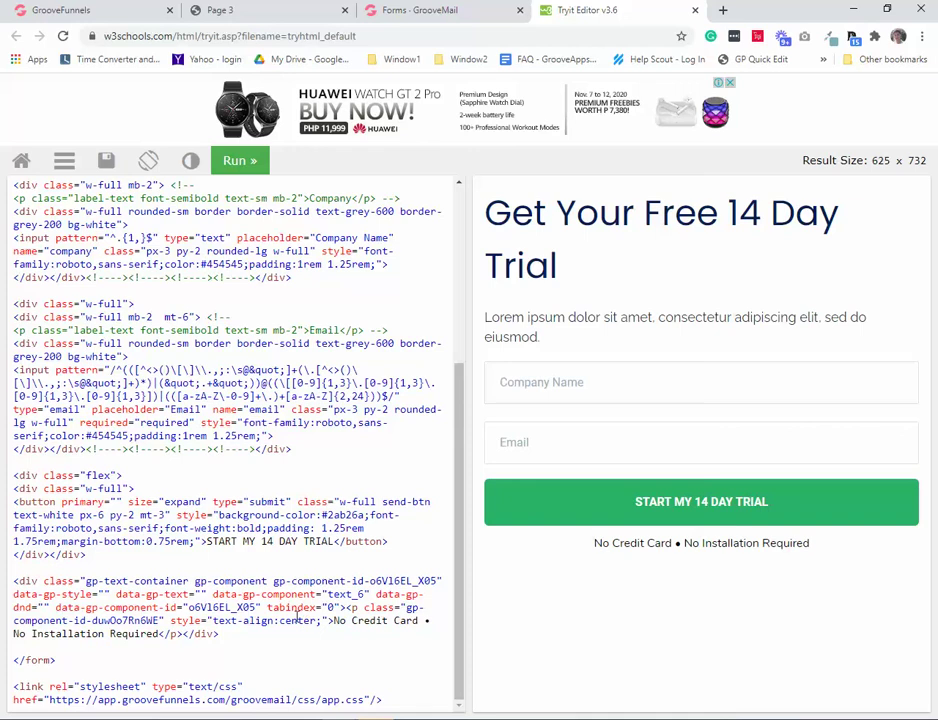
Compare the "No Credit Card" line in the GrooveFunnels builder and the Page 3 preview with the Tryit Editor result
{"action": "left_click", "coordinate": [60, 10]}
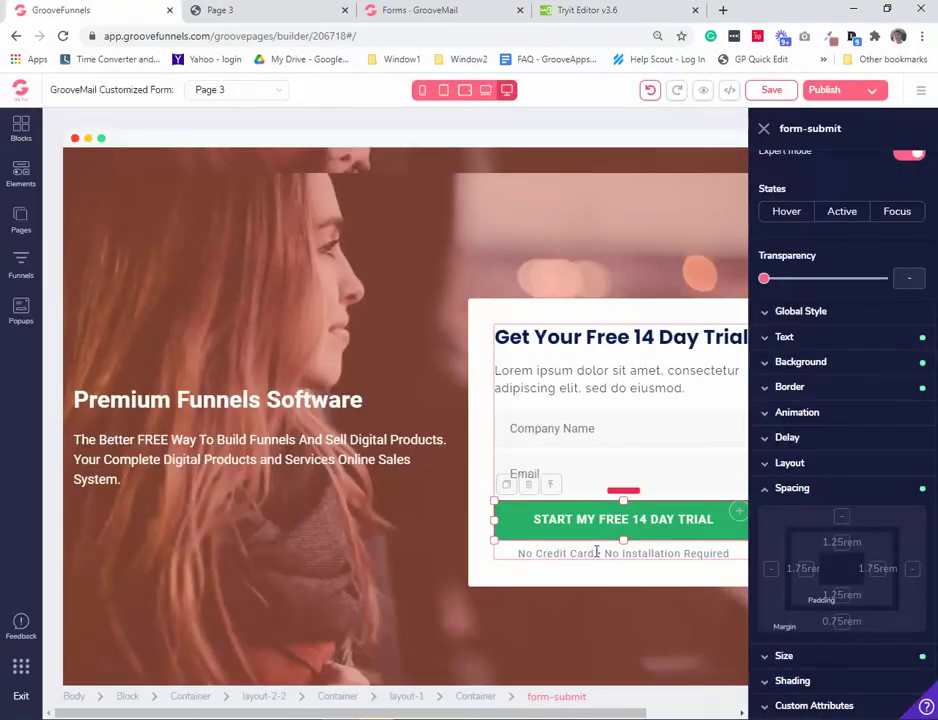
{"action": "left_click", "coordinate": [220, 10]}
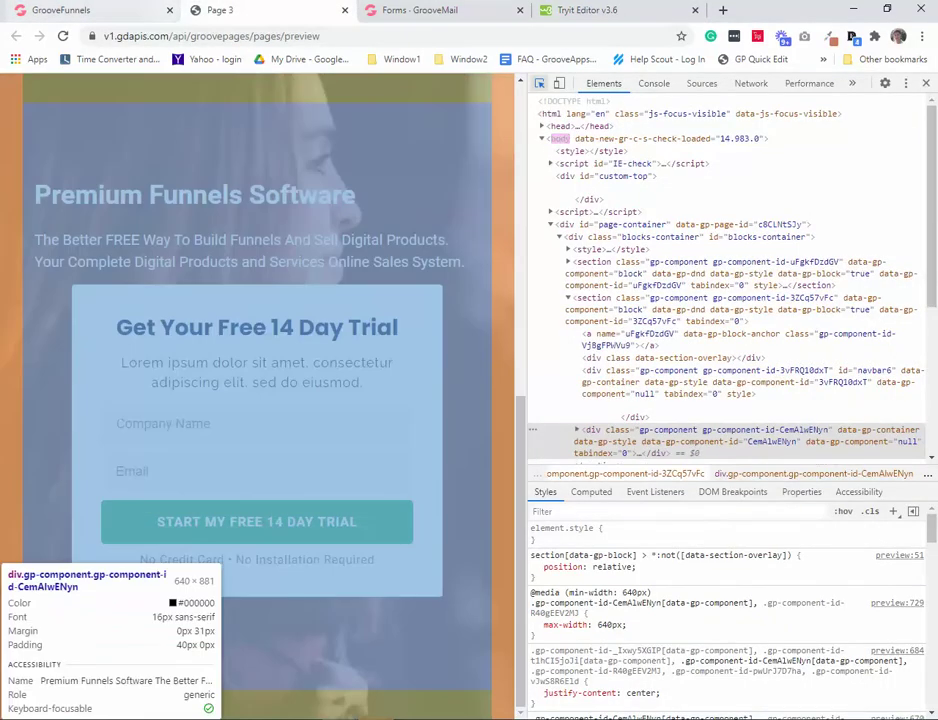
{"action": "left_click", "coordinate": [590, 10]}
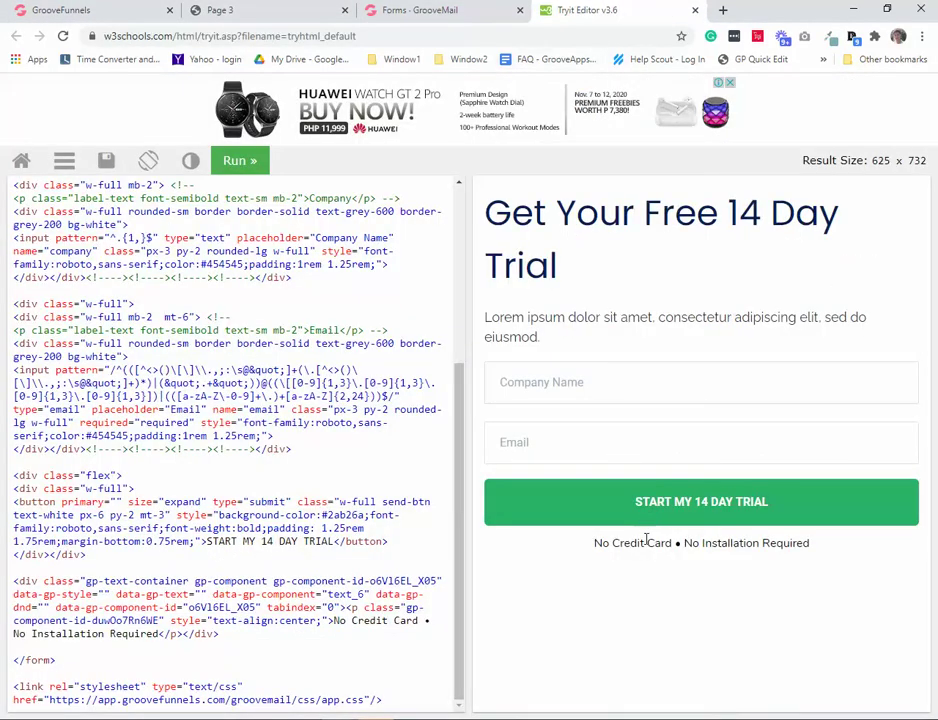
In the GrooveFunnels page builder, copy the hex text color #78889b of the "No Credit Card • No Installation Required" text and close the color picker
{"action": "left_click", "coordinate": [60, 10]}
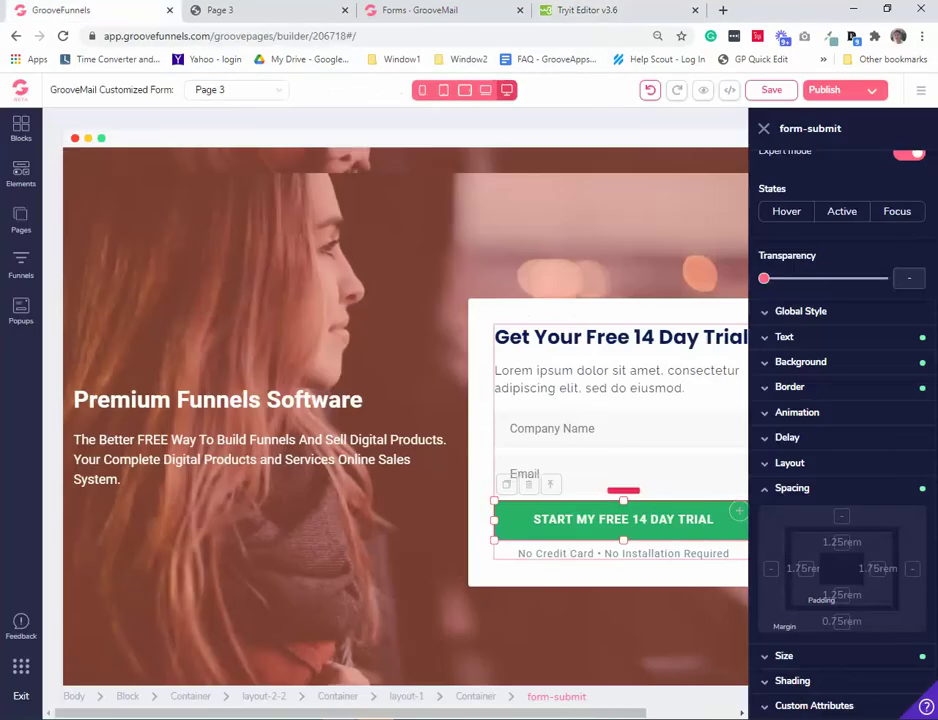
{"action": "left_click", "coordinate": [564, 556]}
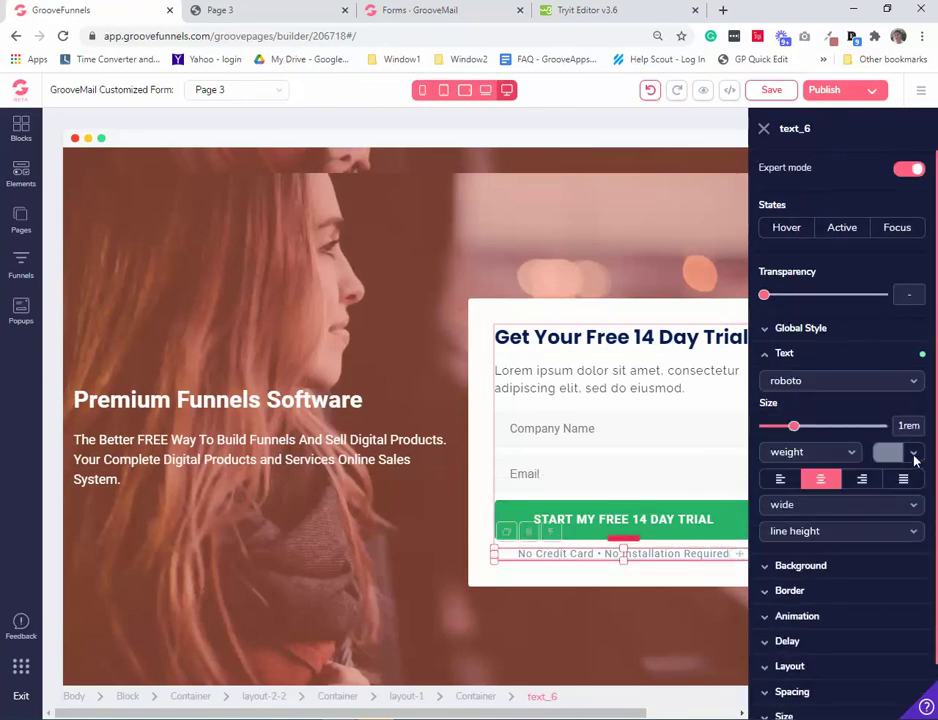
{"action": "left_click", "coordinate": [913, 452]}
{"action": "left_click", "coordinate": [821, 489]}
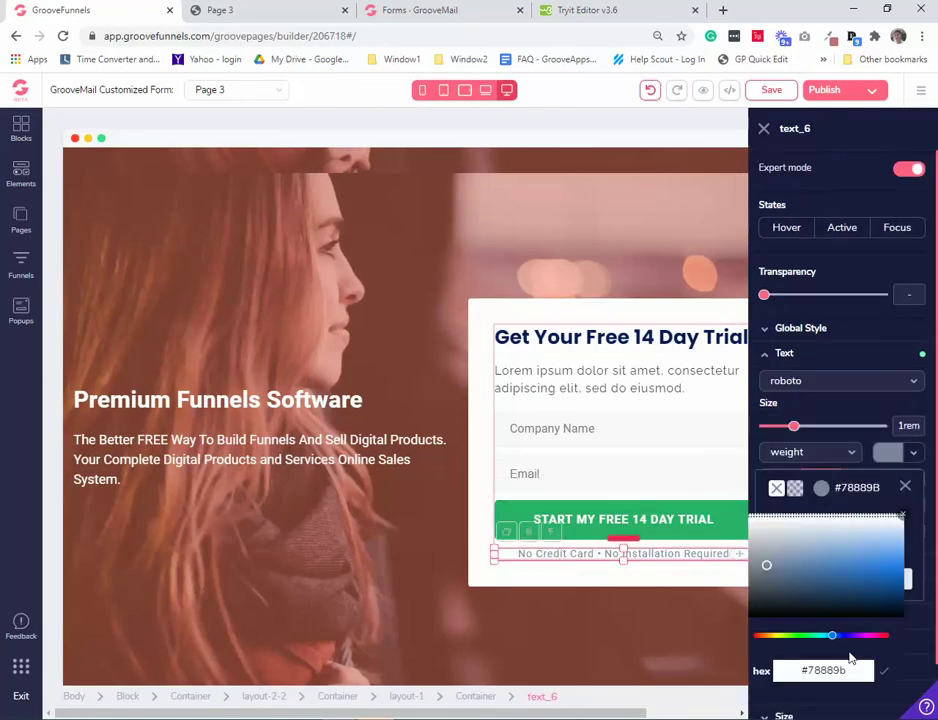
{"action": "left_click_drag", "start_coordinate": [850, 669], "coordinate": [779, 668]}
{"action": "right_click", "coordinate": [820, 677]}
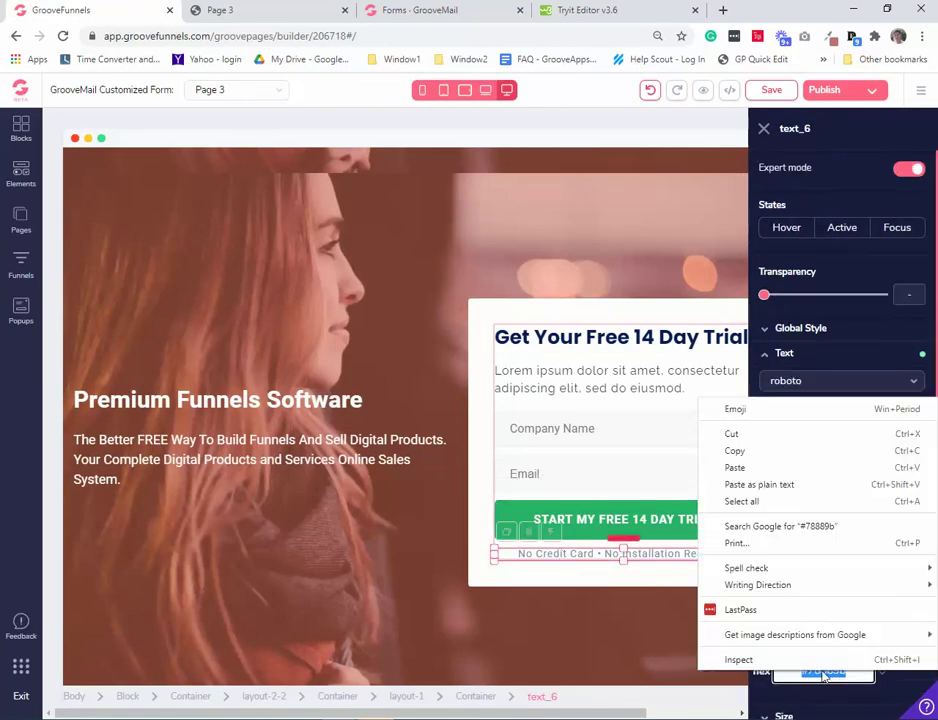
{"action": "left_click", "coordinate": [738, 450]}
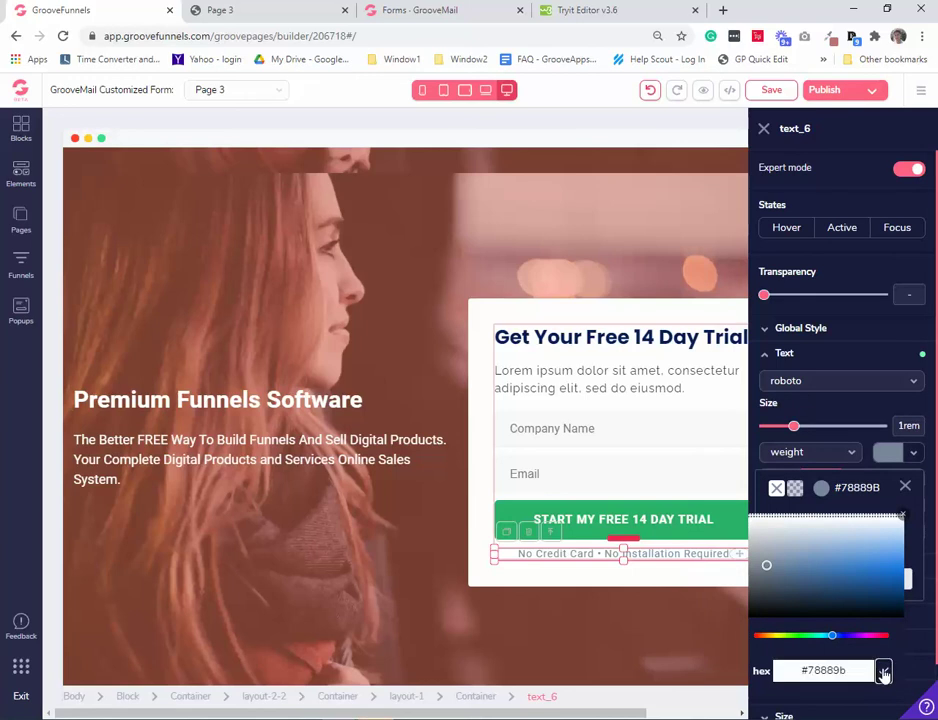
{"action": "left_click", "coordinate": [902, 514]}
{"action": "left_click", "coordinate": [905, 487]}
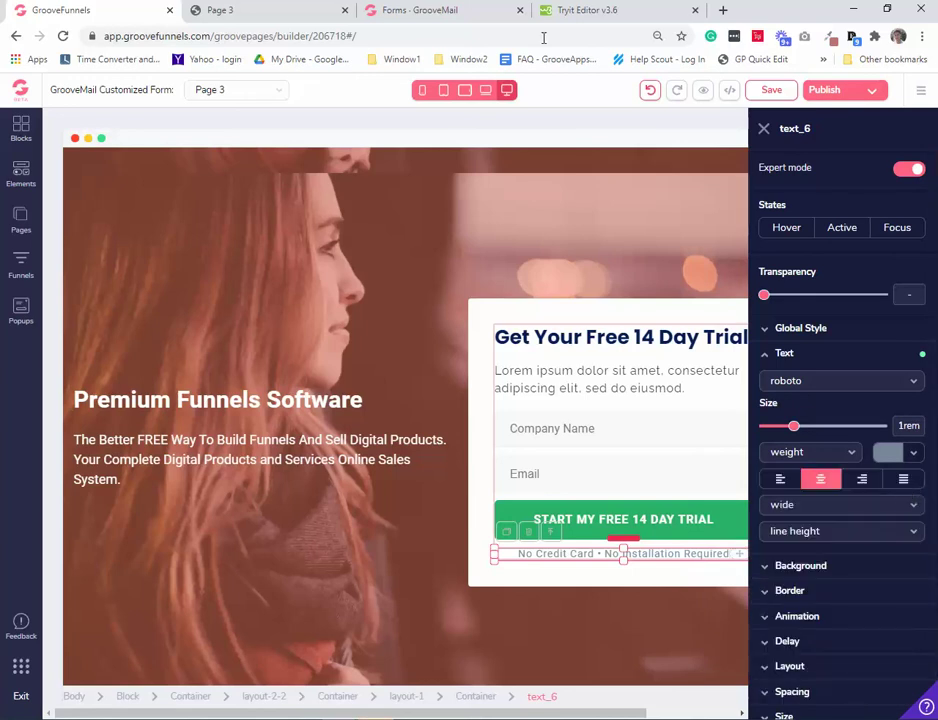
In the Tryit Editor, add "color:#78889b;" to the inline style of the "No Credit Card • No Installation Required" paragraph and run the code
{"action": "left_click", "coordinate": [587, 10]}
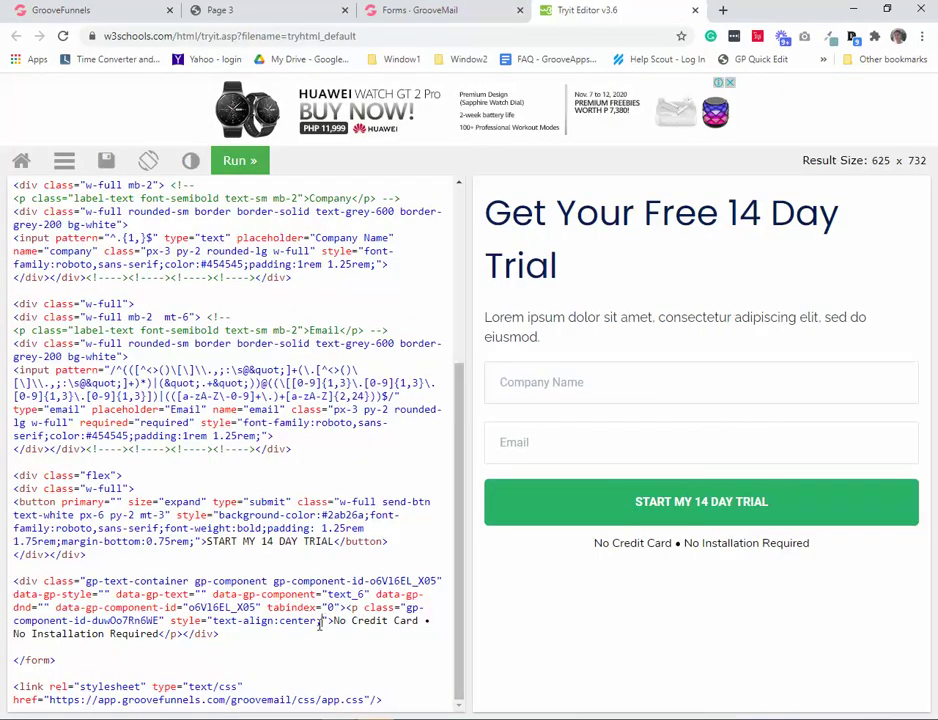
{"action": "type", "text": "color"}
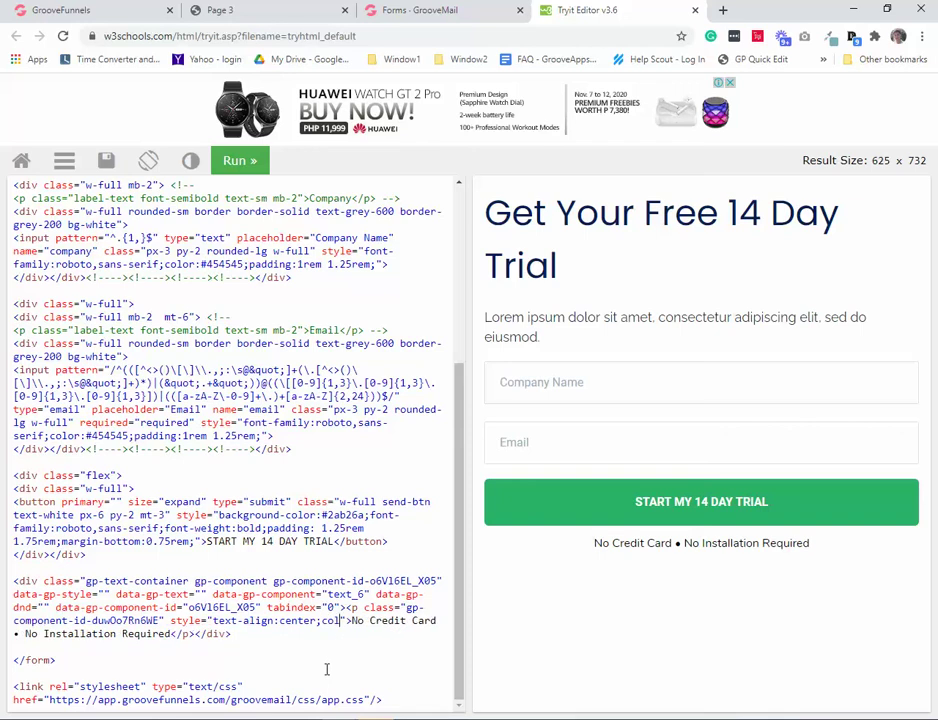
{"action": "type", "text": ":"}
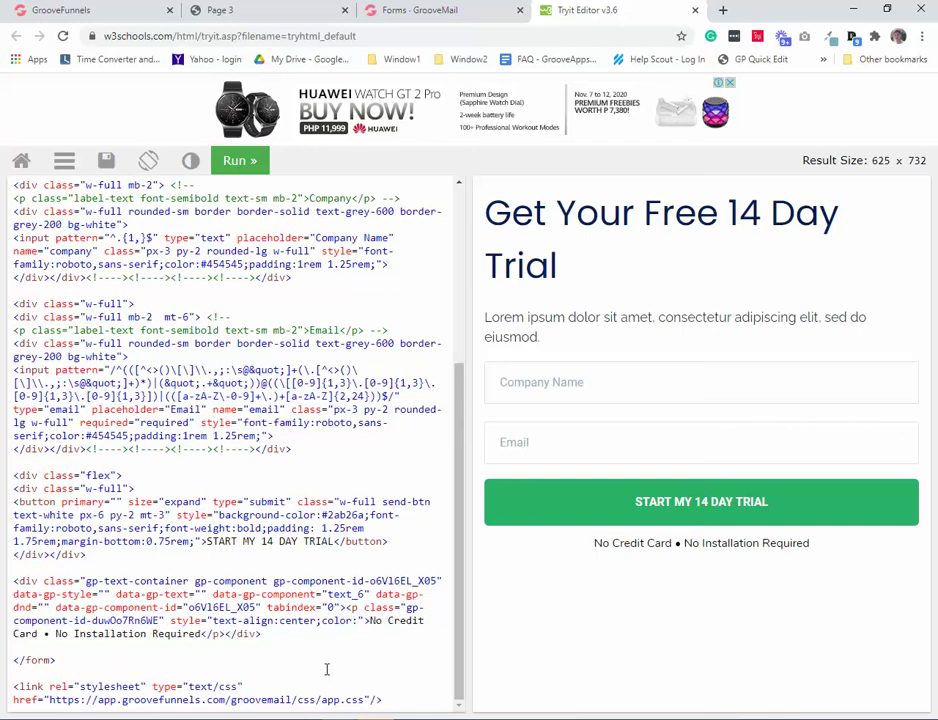
{"action": "key", "text": "ctrl+v"}
{"action": "type", "text": ";"}
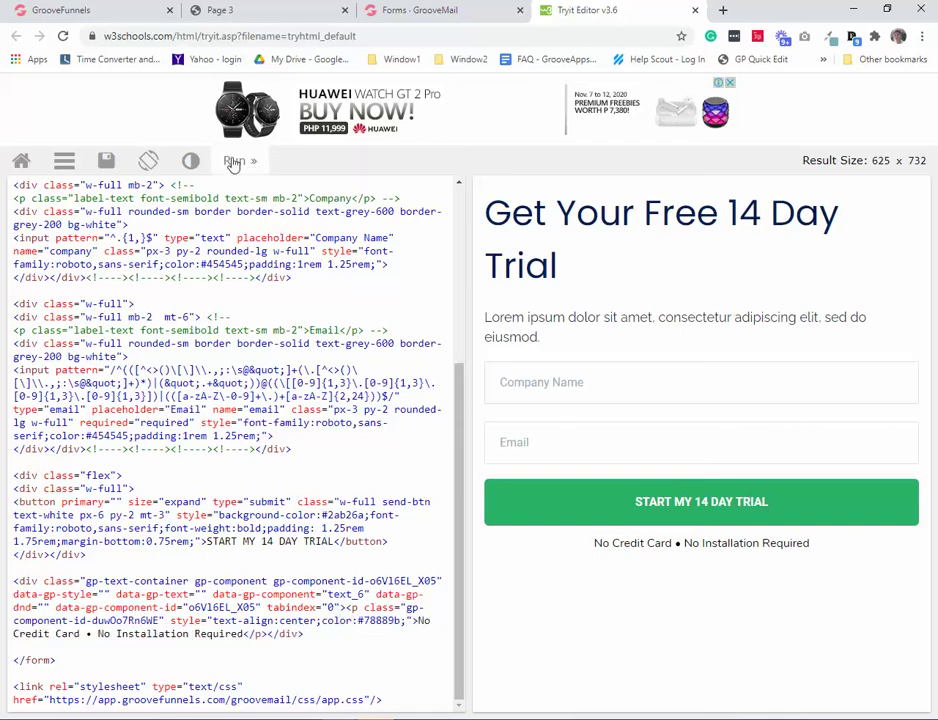
{"action": "left_click", "coordinate": [232, 162]}
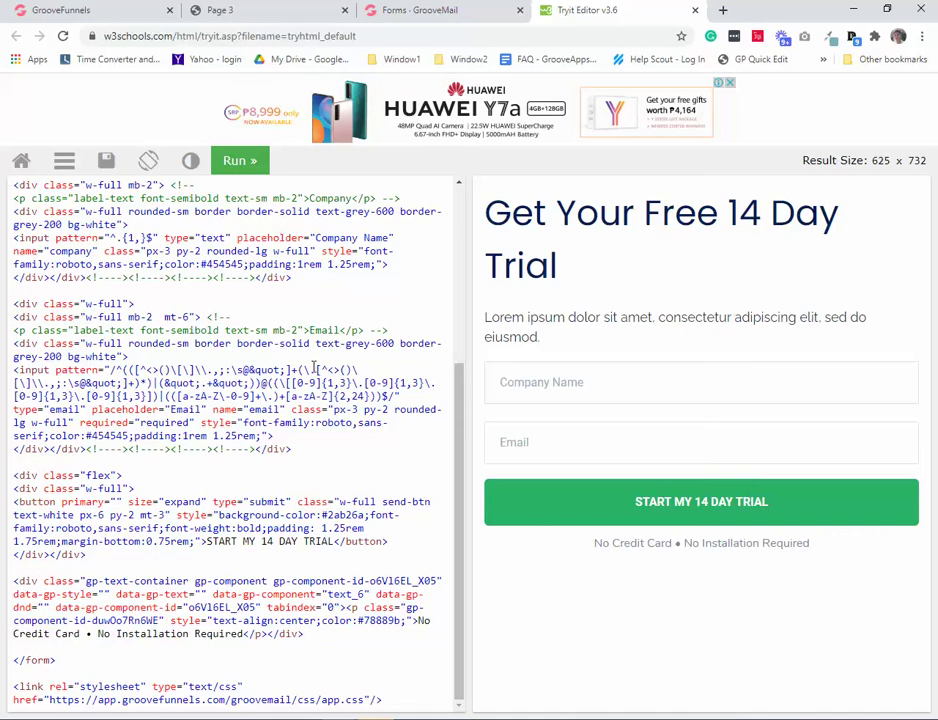
Select and copy the form's entire HTML code from the Tryit Editor
{"action": "right_click", "coordinate": [188, 466]}
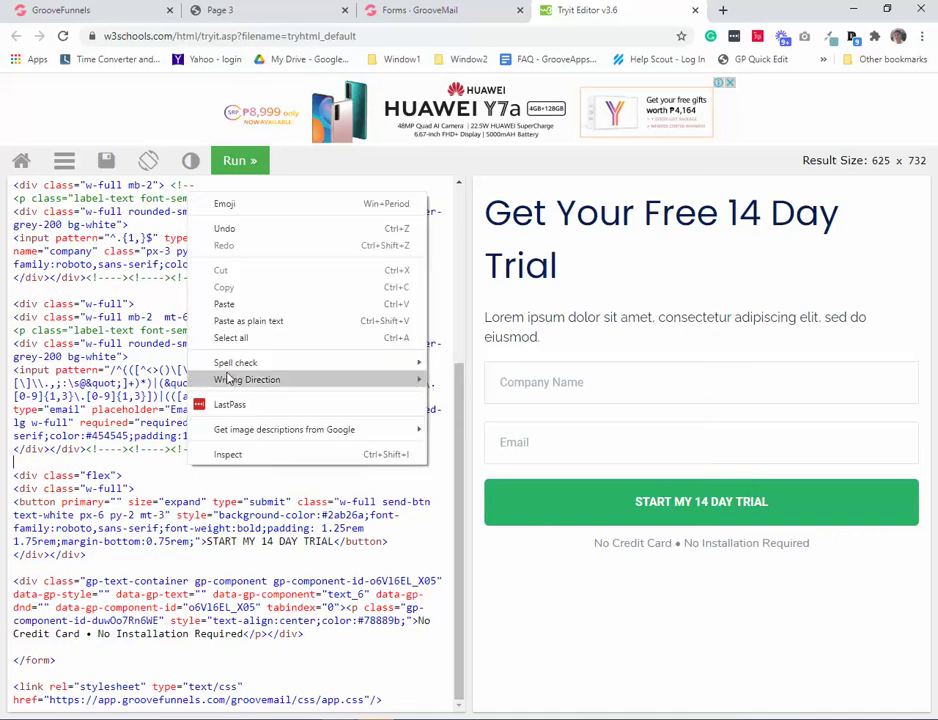
{"action": "left_click", "coordinate": [121, 453]}
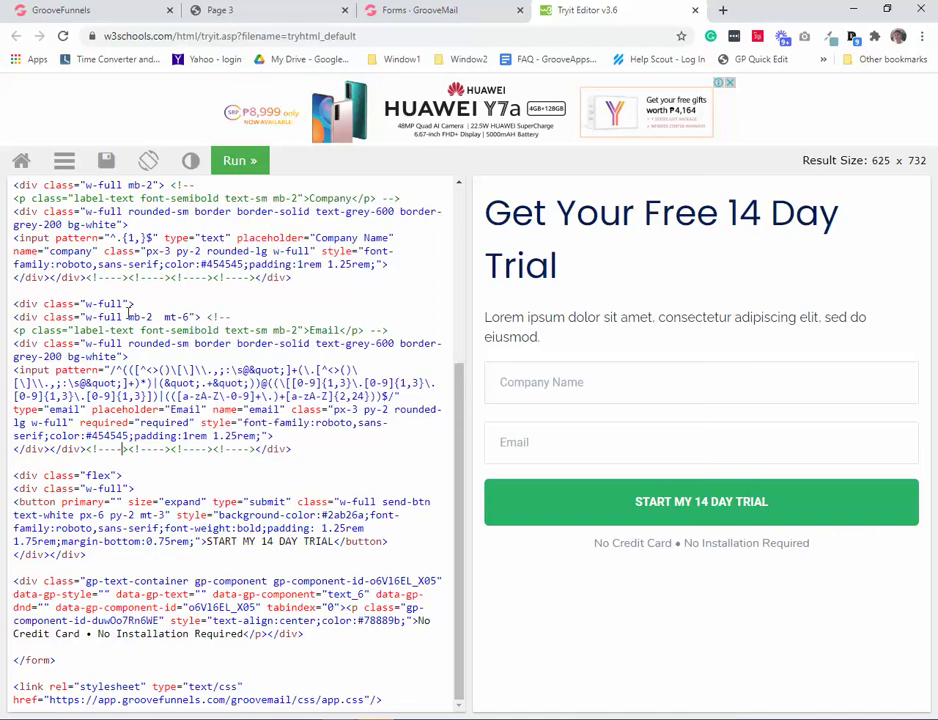
{"action": "key", "text": "ctrl+a"}
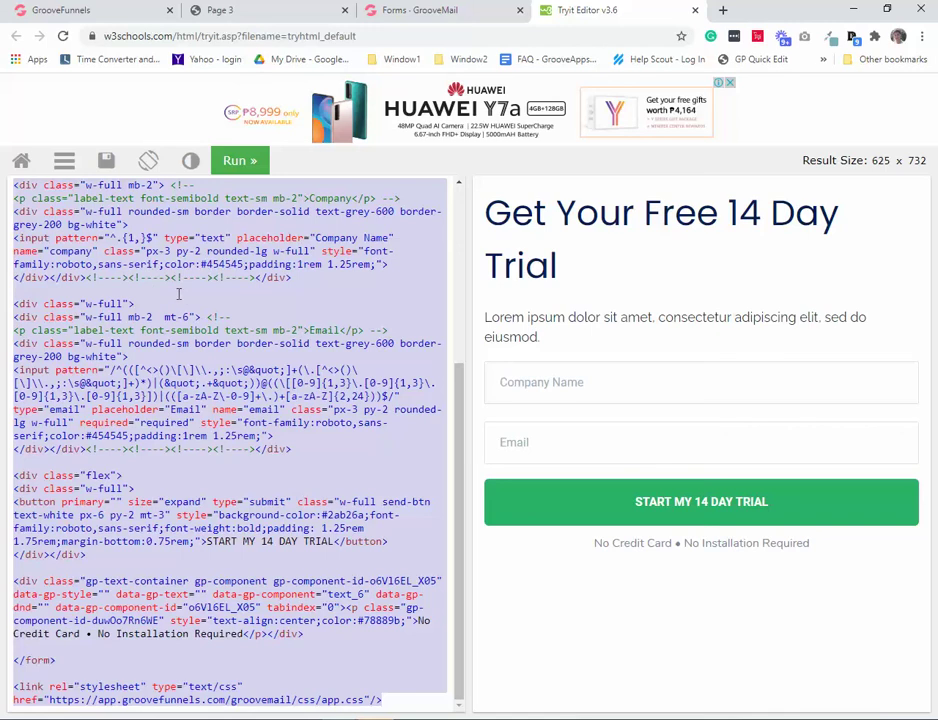
{"action": "right_click", "coordinate": [178, 293]}
{"action": "left_click", "coordinate": [224, 353]}
In the GrooveFunnels page builder, paste the copied form code into the embed element's source code, save it and close the element's settings
{"action": "left_click", "coordinate": [120, 10]}
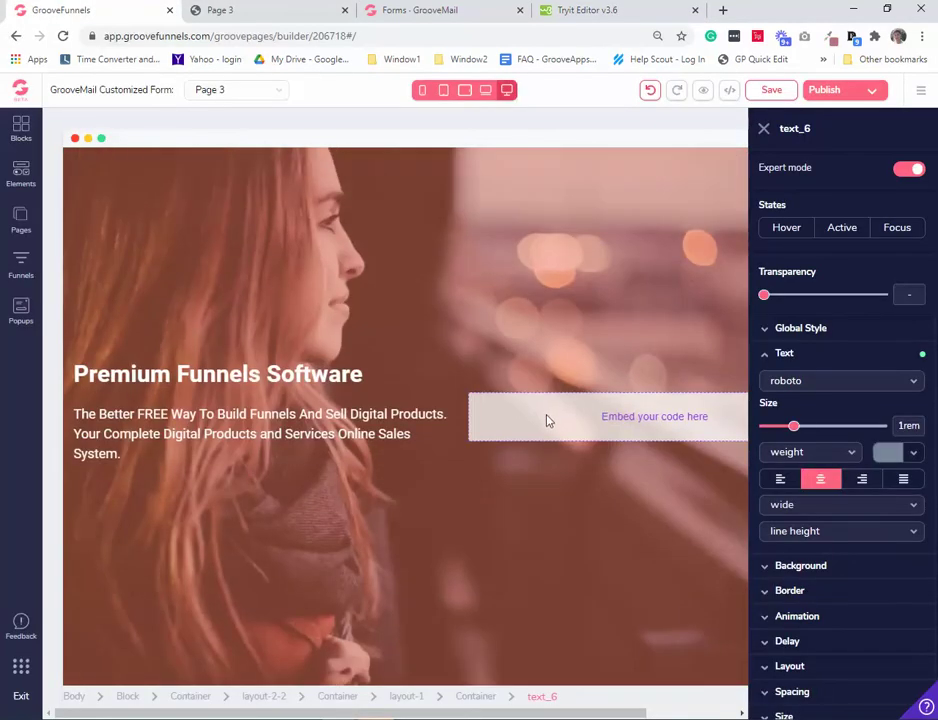
{"action": "left_click", "coordinate": [497, 397]}
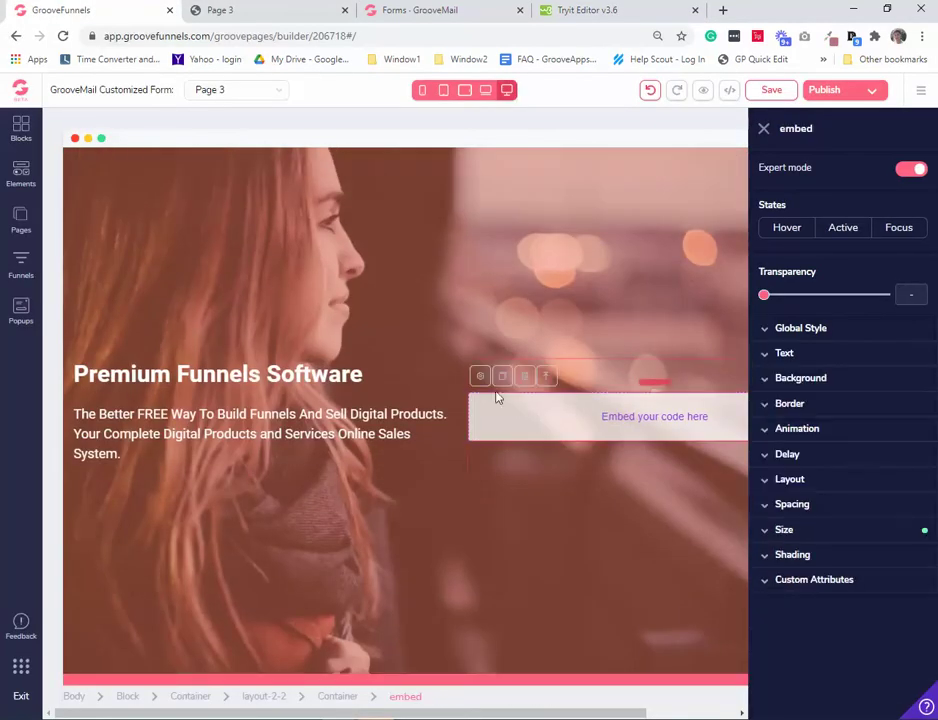
{"action": "left_click", "coordinate": [480, 377]}
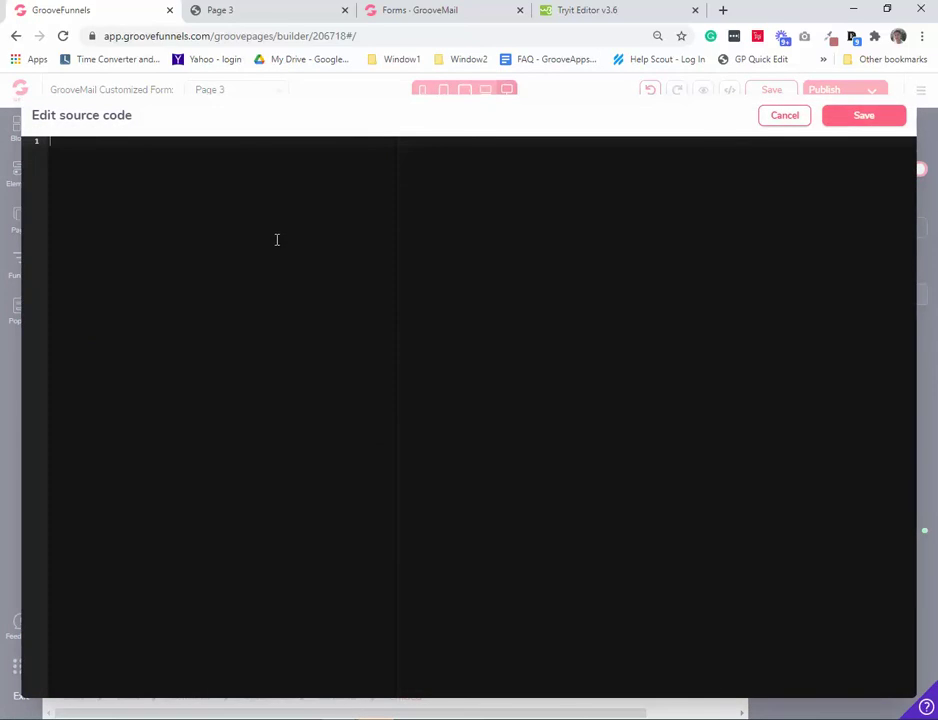
{"action": "key", "text": "ctrl+v"}
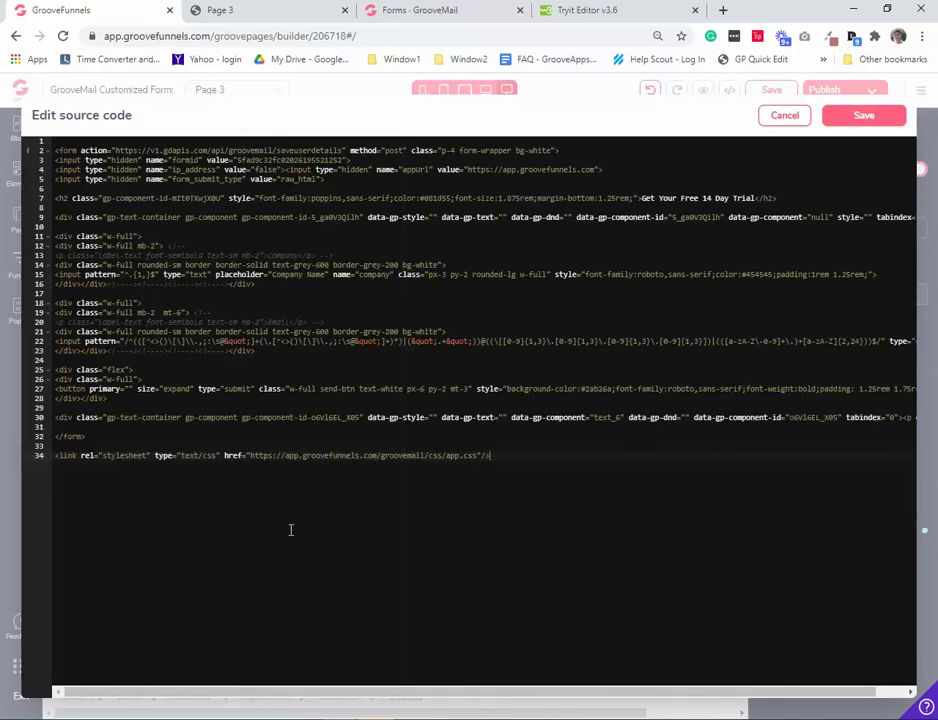
{"action": "left_click", "coordinate": [857, 116]}
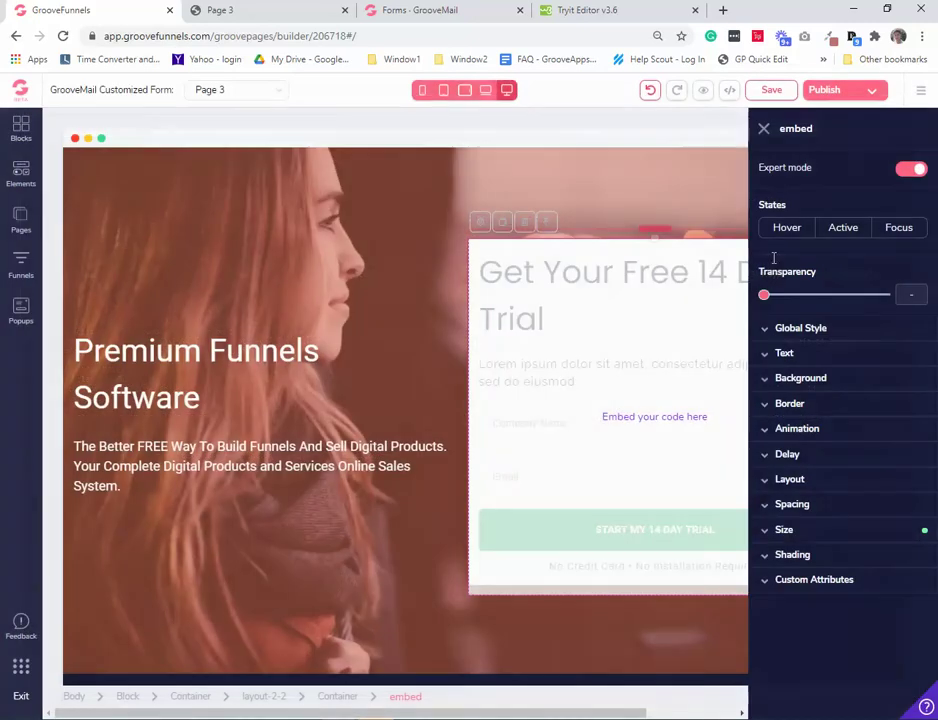
{"action": "left_click", "coordinate": [765, 131]}
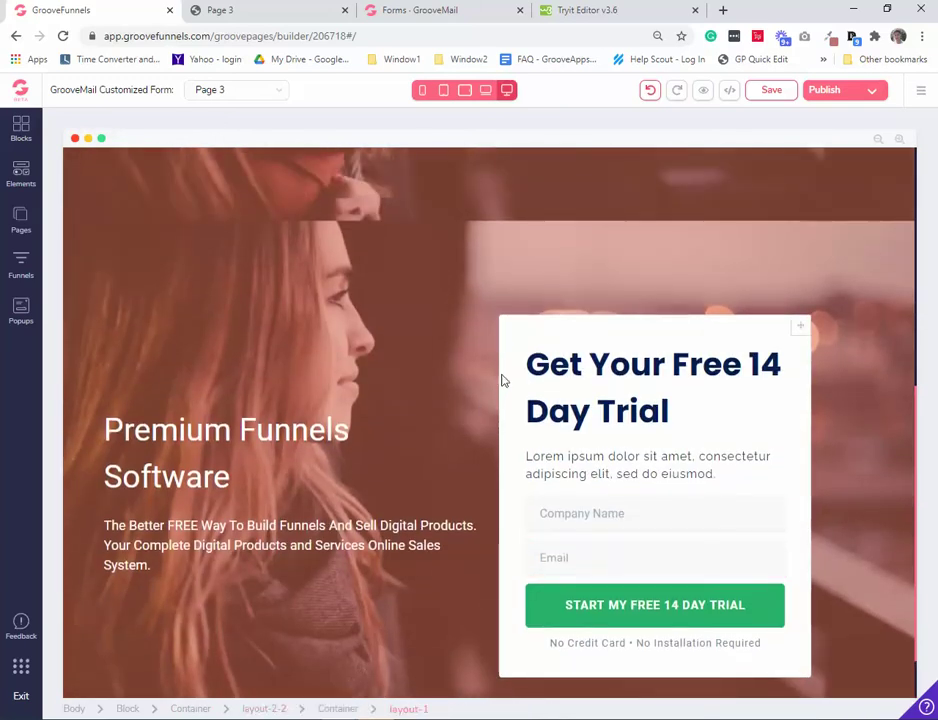
Inspect the original trial form's layout container and compare it with the embedded form above
{"action": "left_click", "coordinate": [503, 379]}
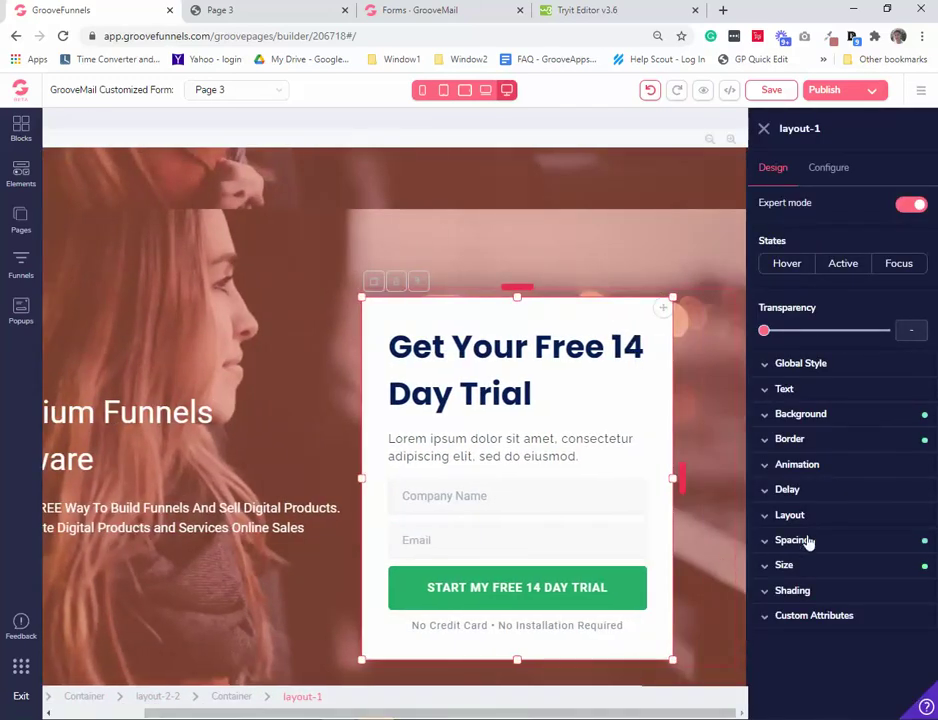
{"action": "left_click_drag", "start_coordinate": [670, 435], "coordinate": [503, 509]}
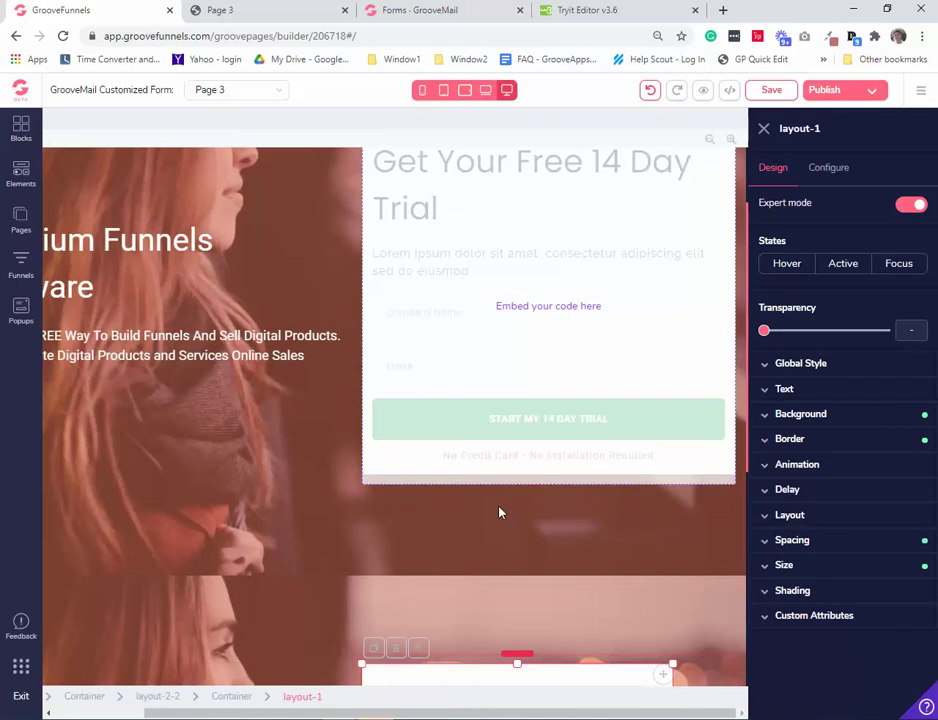
{"action": "left_click", "coordinate": [503, 509]}
{"action": "left_click", "coordinate": [765, 133]}
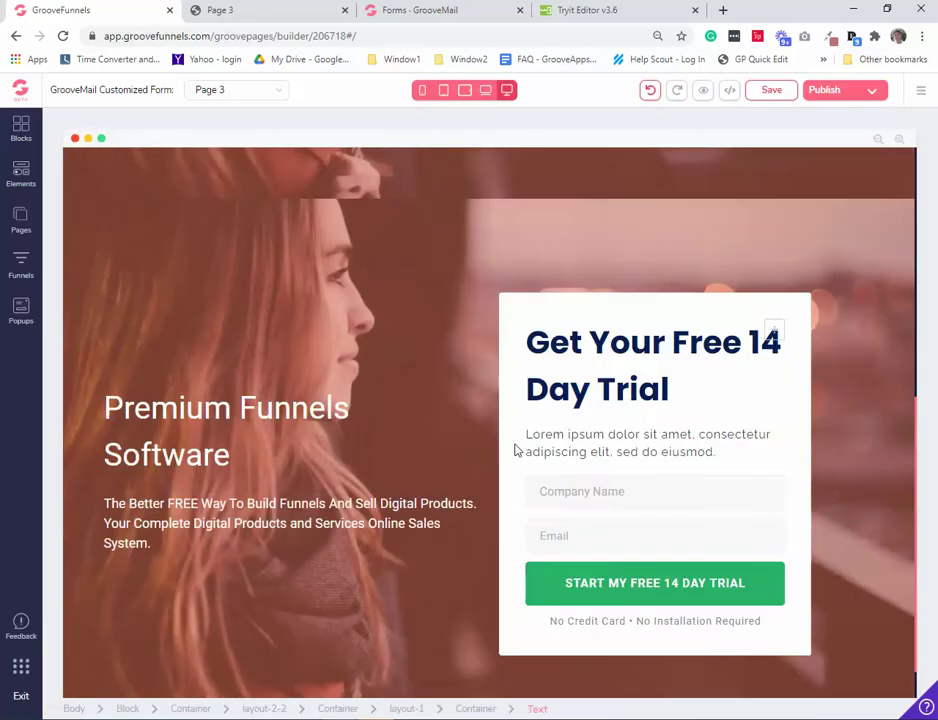
Set the embed element's width to 80% relative to its parent and close its settings
{"action": "left_click", "coordinate": [693, 406]}
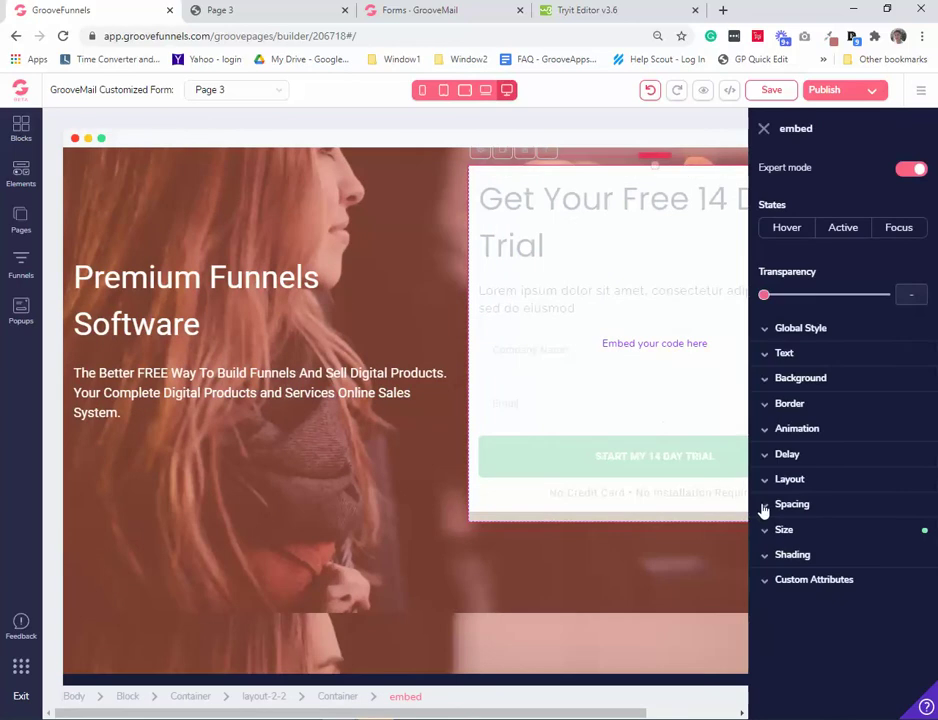
{"action": "left_click", "coordinate": [806, 533]}
{"action": "left_click_drag", "start_coordinate": [881, 610], "coordinate": [846, 609]}
{"action": "left_click_drag", "start_coordinate": [548, 714], "coordinate": [638, 714]}
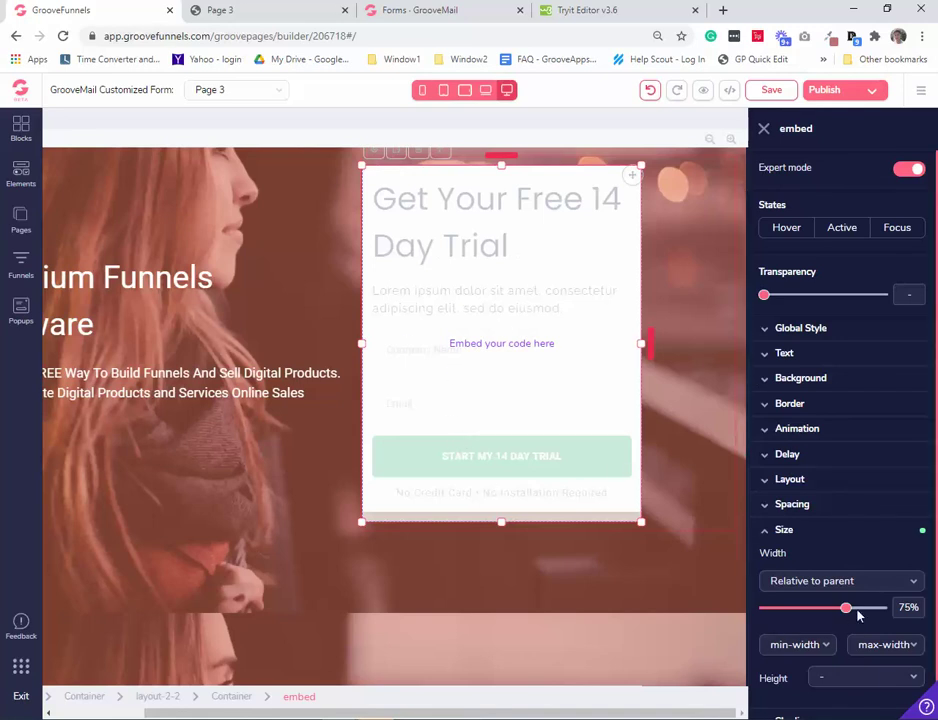
{"action": "left_click_drag", "start_coordinate": [849, 613], "coordinate": [857, 615]}
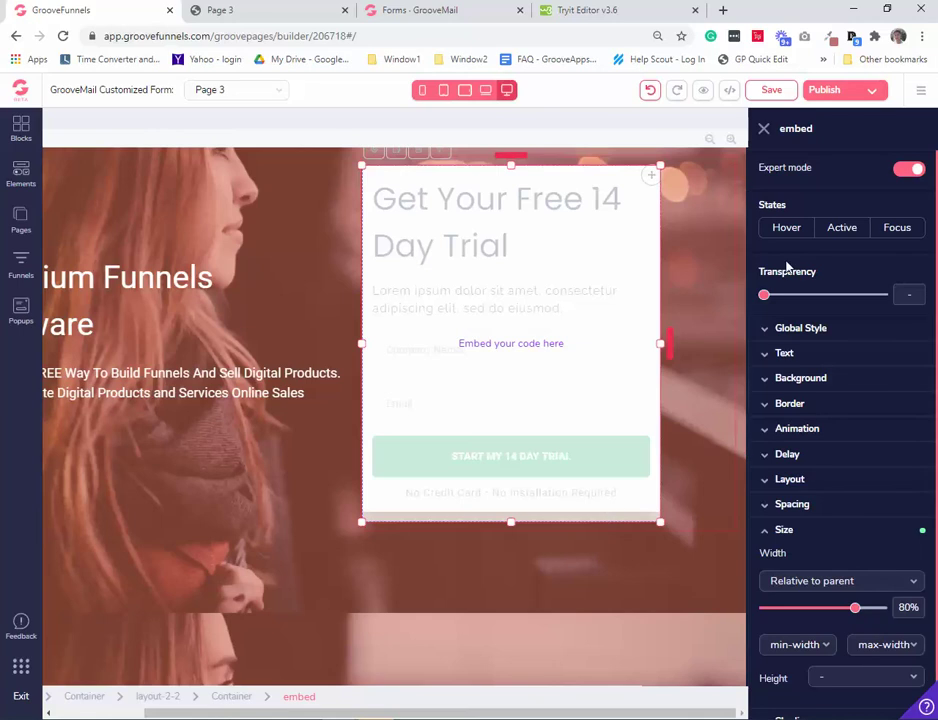
{"action": "left_click", "coordinate": [761, 131]}
Preview the page and compare the embedded form's heading, fields, button and bottom text with the original trial form
{"action": "scroll", "coordinate": [666, 406], "scroll_direction": "down", "scroll_amount": 5}
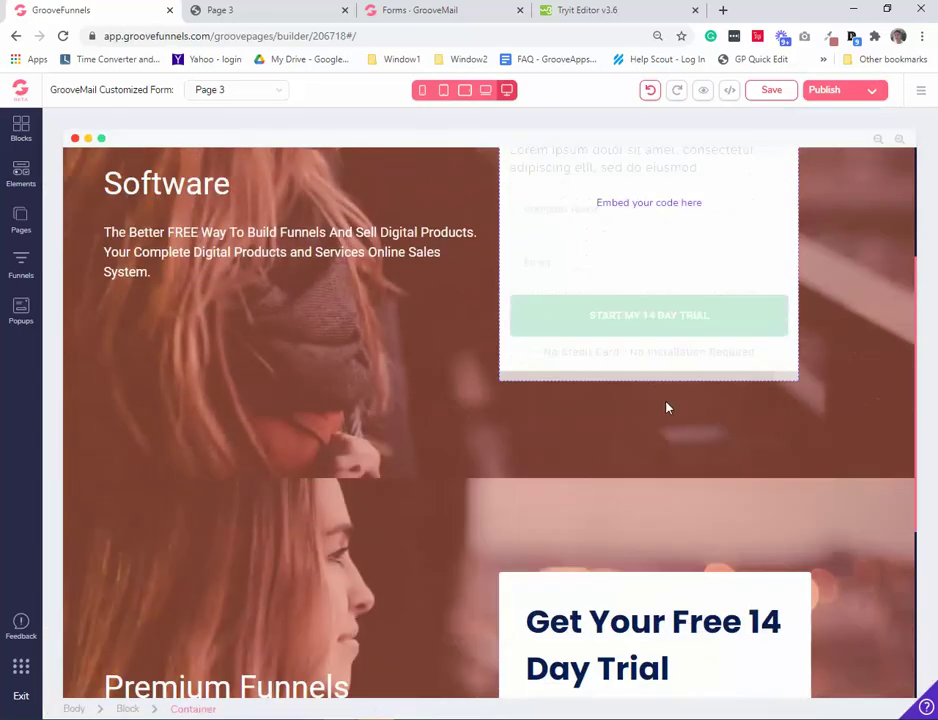
{"action": "scroll", "coordinate": [625, 480], "scroll_direction": "up", "scroll_amount": 3}
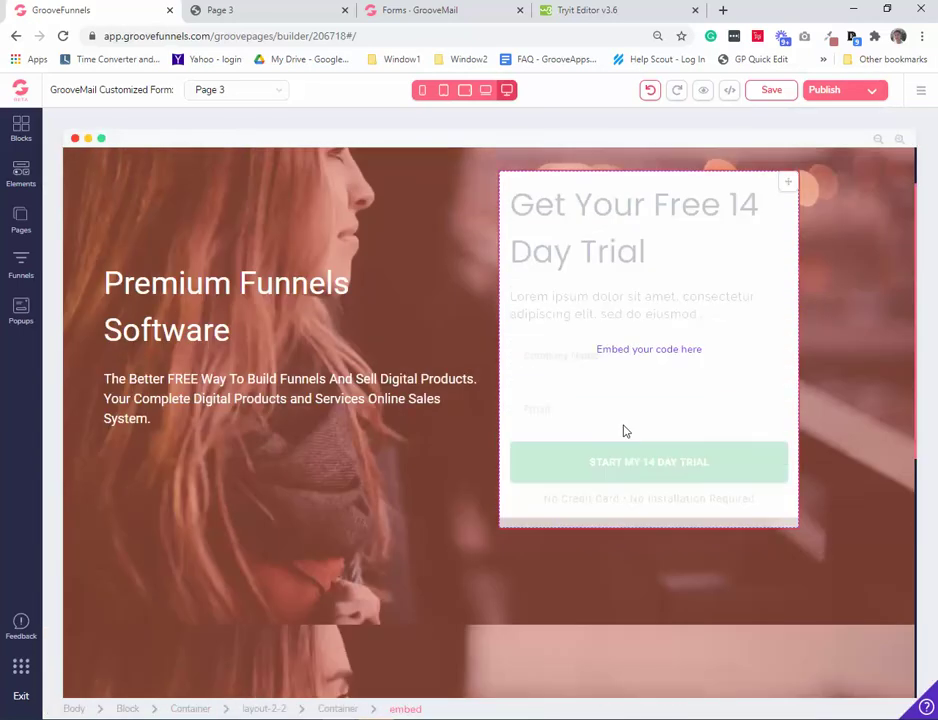
{"action": "left_click", "coordinate": [704, 92]}
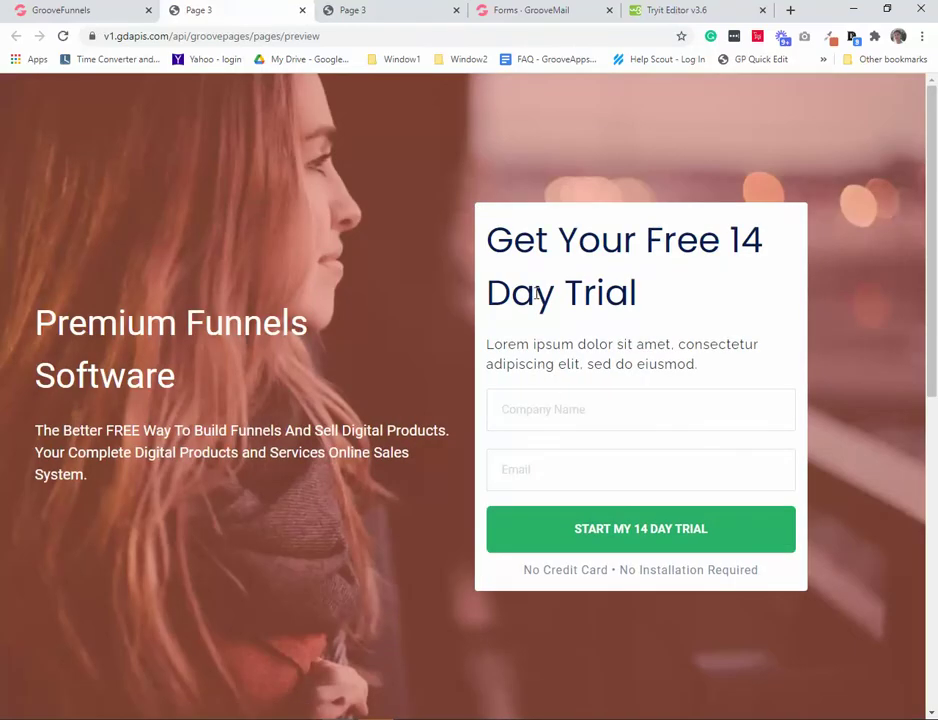
{"action": "scroll", "coordinate": [537, 293], "scroll_direction": "down", "scroll_amount": 5}
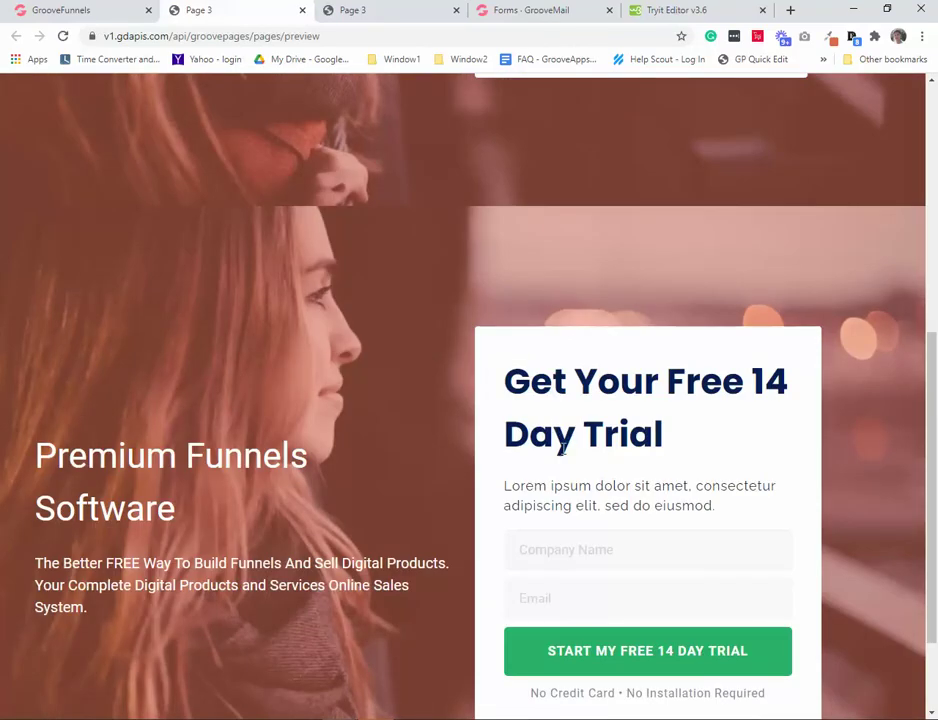
{"action": "left_click_drag", "start_coordinate": [504, 381], "coordinate": [661, 433]}
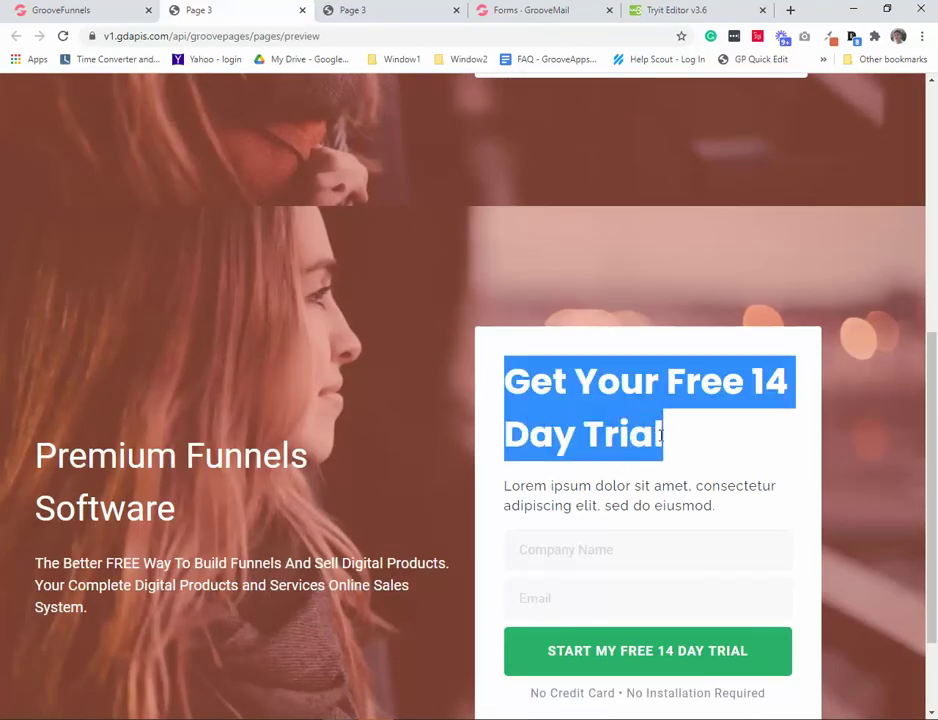
{"action": "left_click", "coordinate": [672, 469]}
{"action": "scroll", "coordinate": [674, 470], "scroll_direction": "down", "scroll_amount": 1}
{"action": "scroll", "coordinate": [674, 470], "scroll_direction": "up", "scroll_amount": 5}
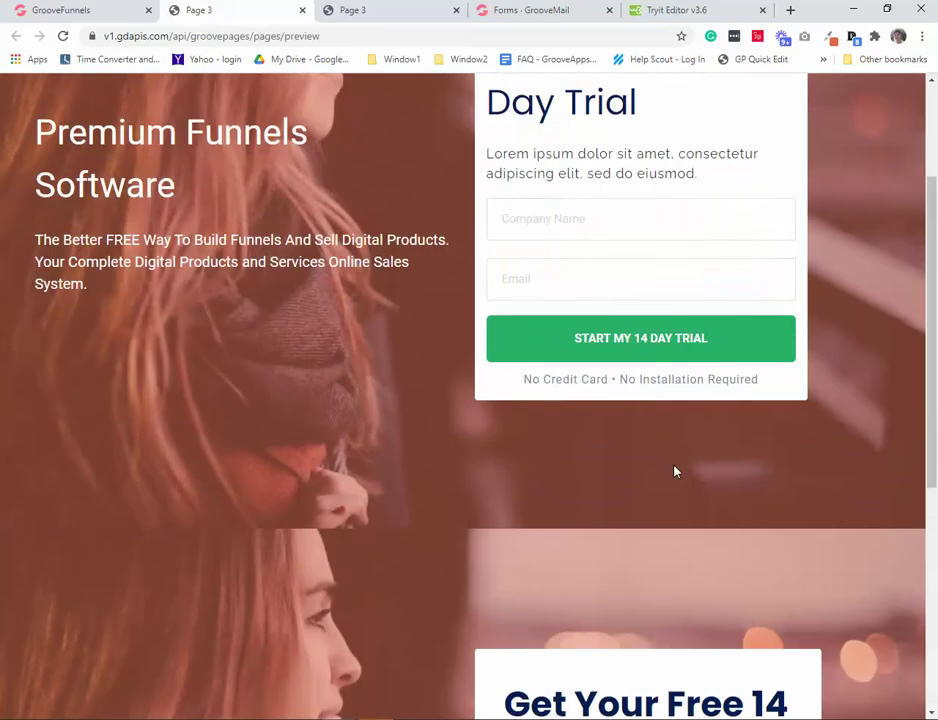
{"action": "scroll", "coordinate": [676, 472], "scroll_direction": "down", "scroll_amount": 5}
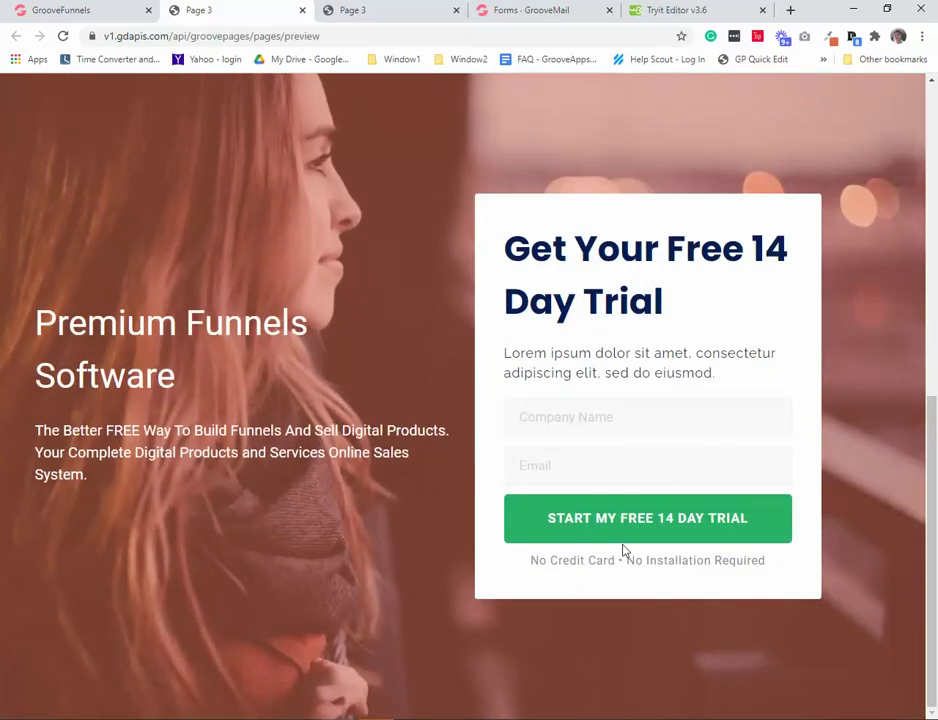
{"action": "scroll", "coordinate": [622, 547], "scroll_direction": "up", "scroll_amount": 3}
{"action": "scroll", "coordinate": [622, 547], "scroll_direction": "up", "scroll_amount": 2}
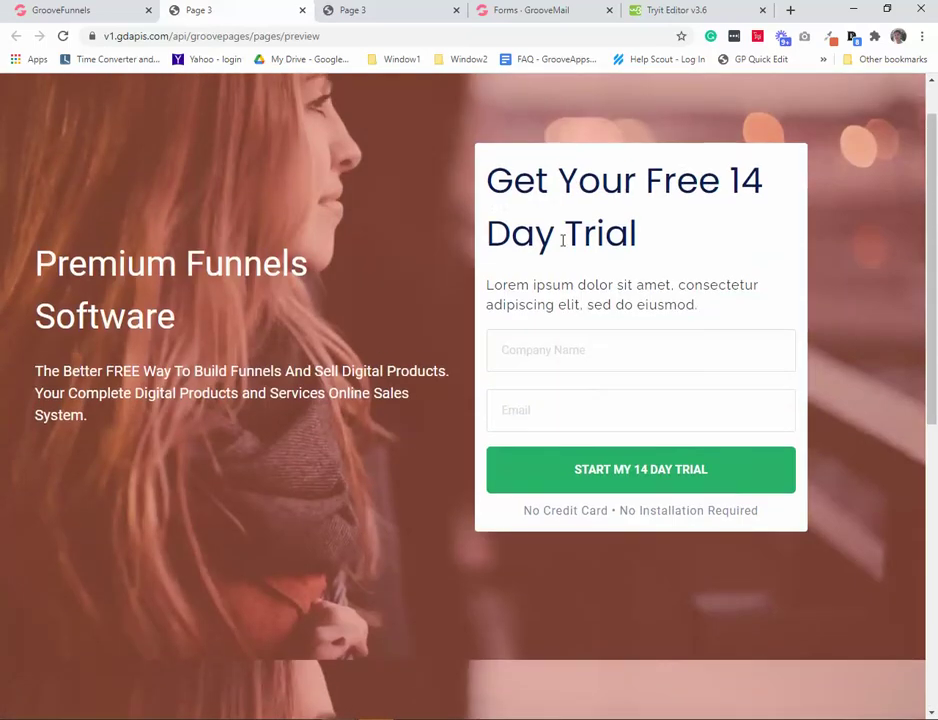
{"action": "scroll", "coordinate": [561, 250], "scroll_direction": "down", "scroll_amount": 1}
{"action": "scroll", "coordinate": [576, 440], "scroll_direction": "down", "scroll_amount": 5}
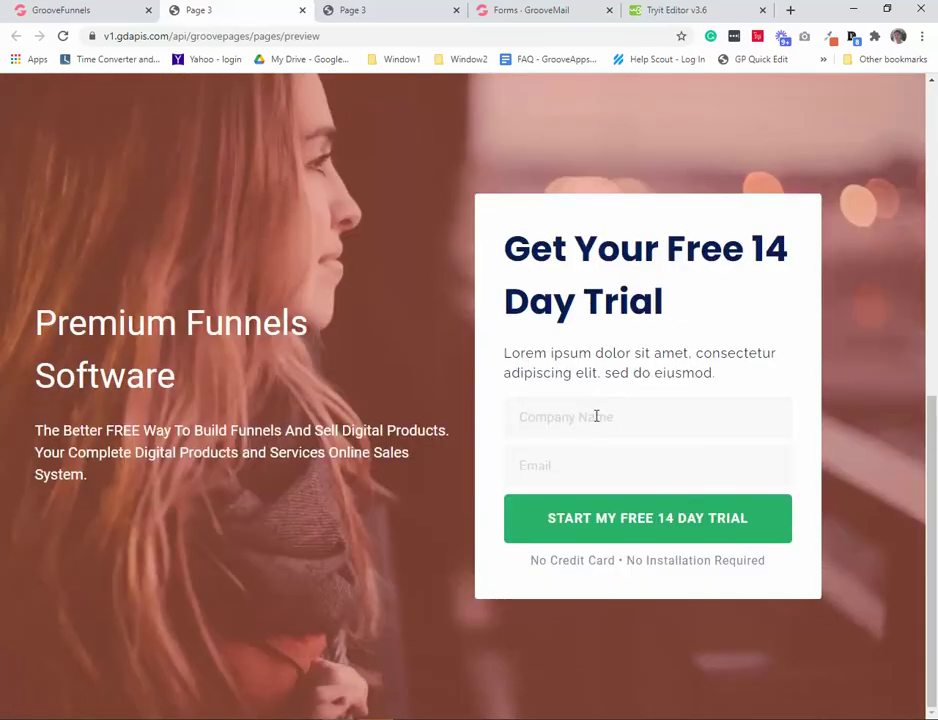
{"action": "scroll", "coordinate": [591, 410], "scroll_direction": "up", "scroll_amount": 3}
{"action": "scroll", "coordinate": [591, 410], "scroll_direction": "down", "scroll_amount": 3}
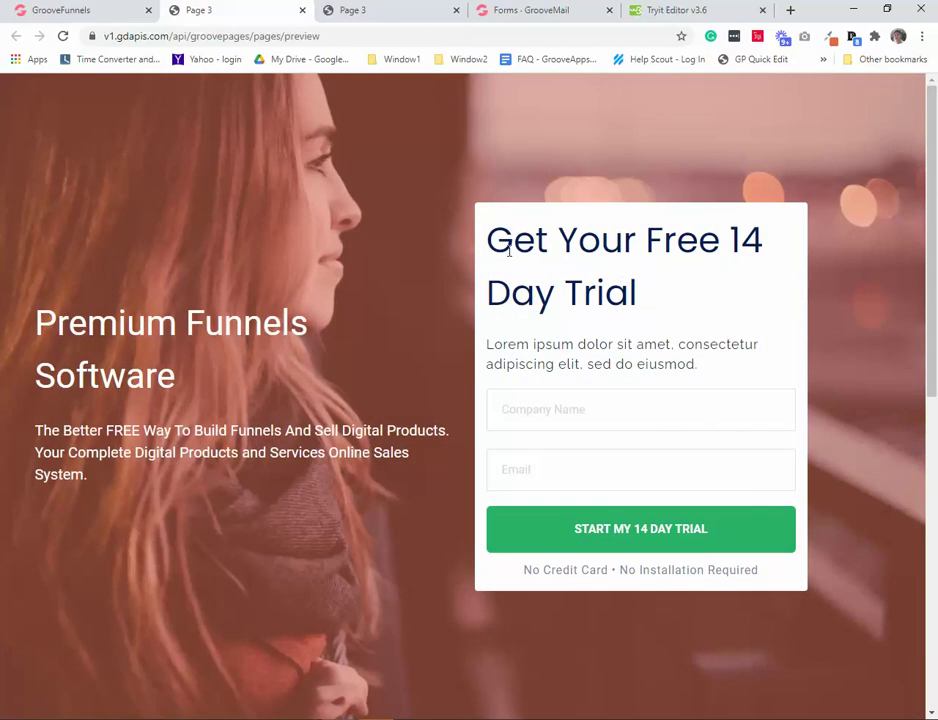
Switch to the Tryit Editor and paste the complete form code back into the empty code area
{"action": "left_click", "coordinate": [676, 10]}
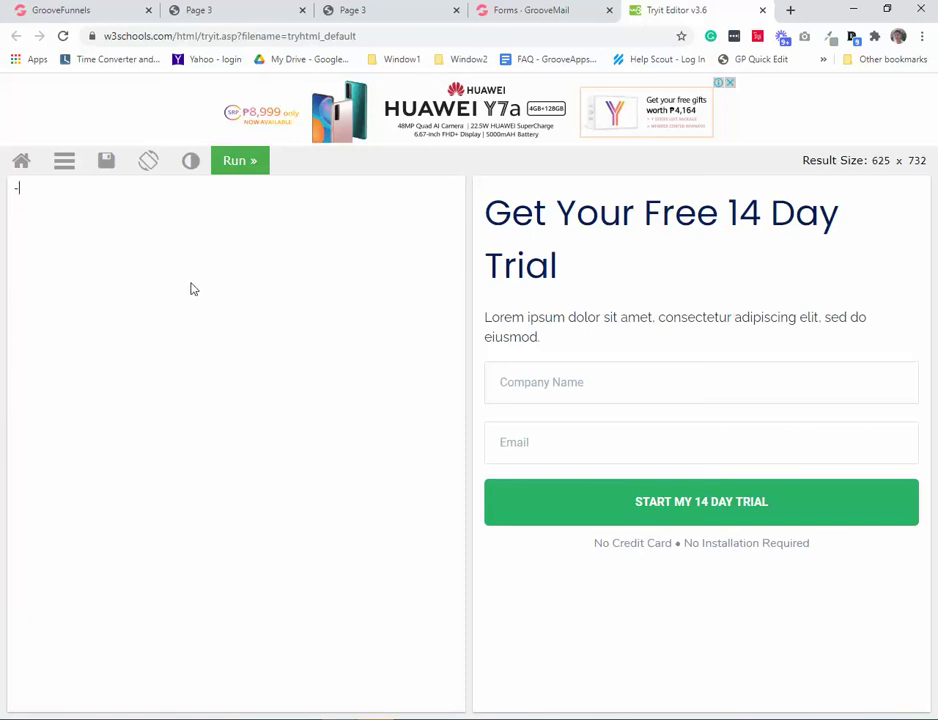
{"action": "key", "text": "ctrl+v"}
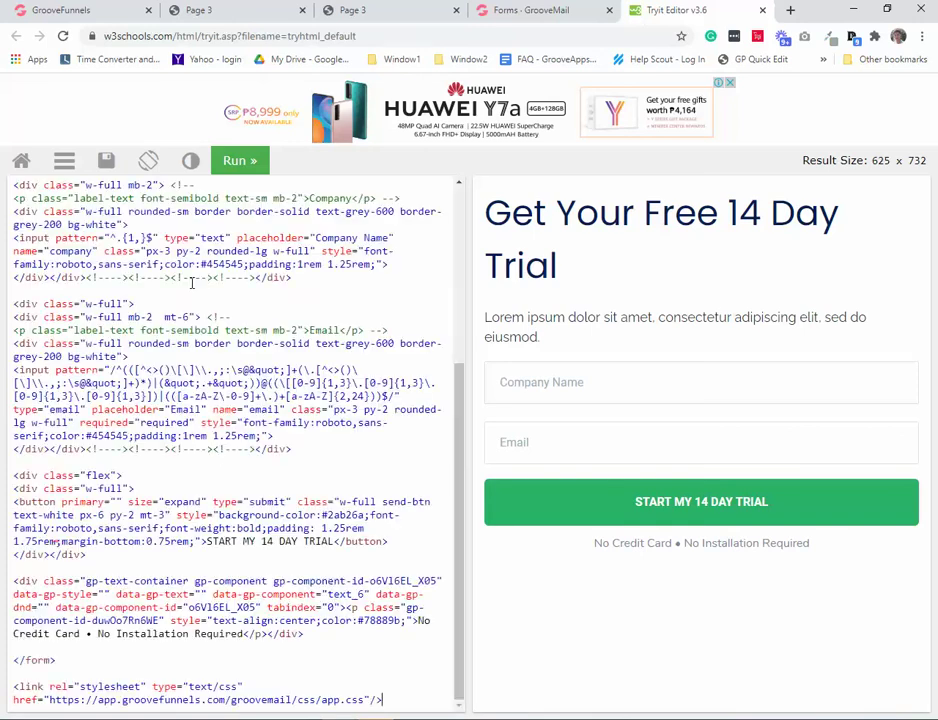
{"action": "scroll", "coordinate": [205, 264], "scroll_direction": "up", "scroll_amount": 5}
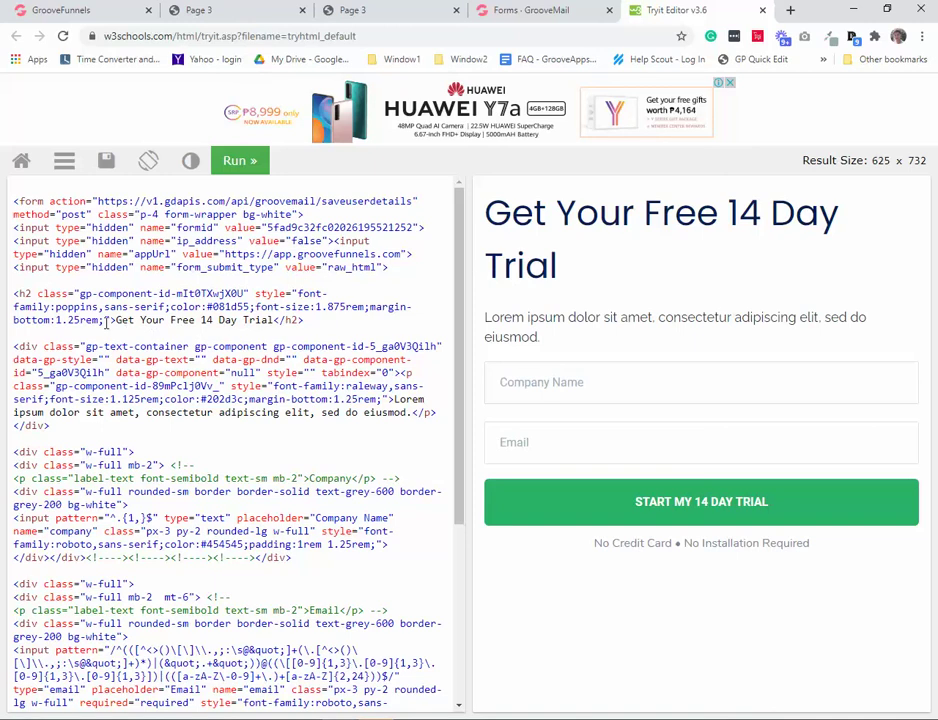
Add font-weight:bold; to the inline style of the "Get Your Free 14 Day Trial" h2 heading and run the code
{"action": "type", "text": "font"}
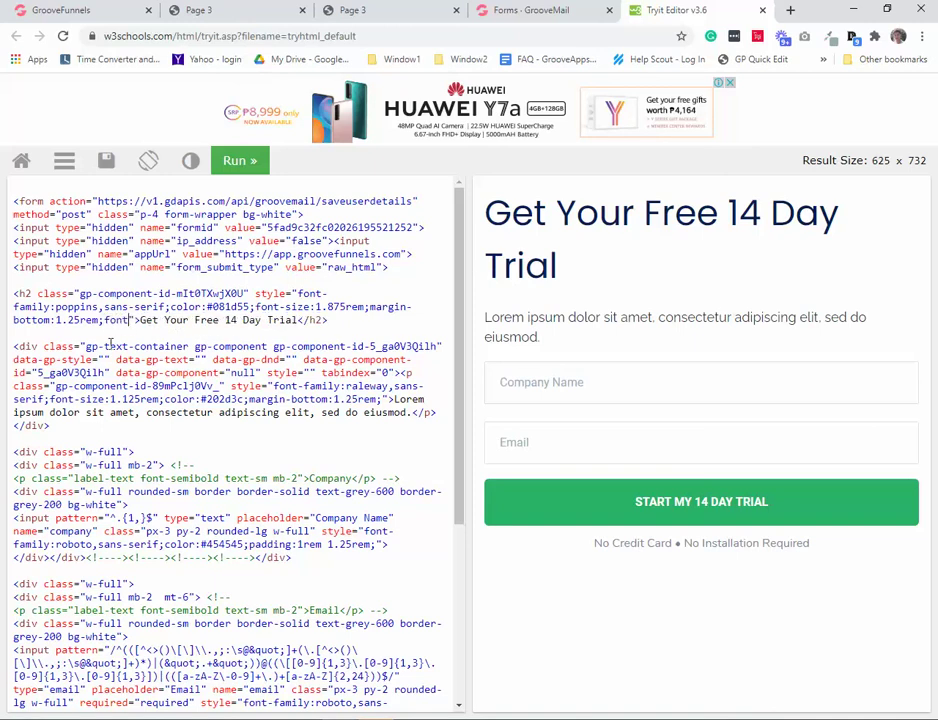
{"action": "type", "text": "-wi"}
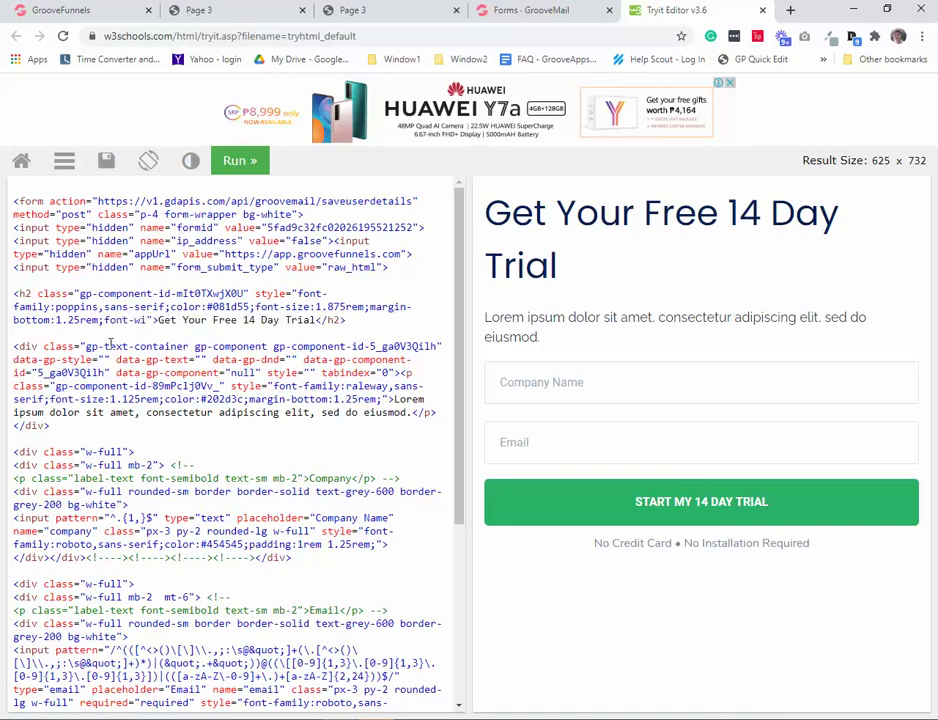
{"action": "type", "text": "ig"}
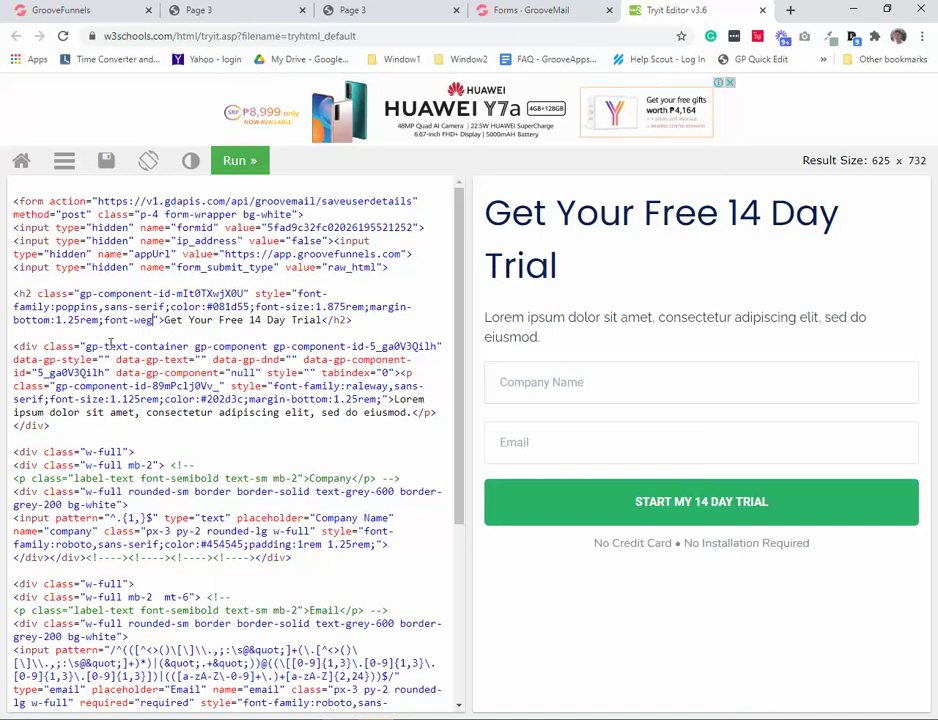
{"action": "type", "text": "h"}
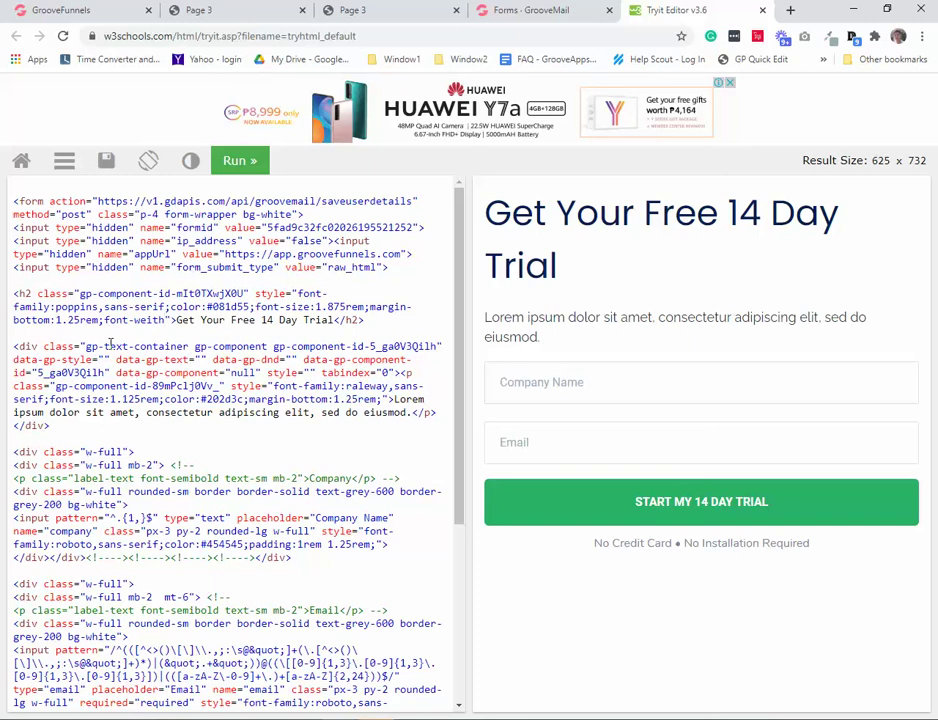
{"action": "key", "text": "BackSpace"}
{"action": "key", "text": "BackSpace"}
{"action": "type", "text": "ght"}
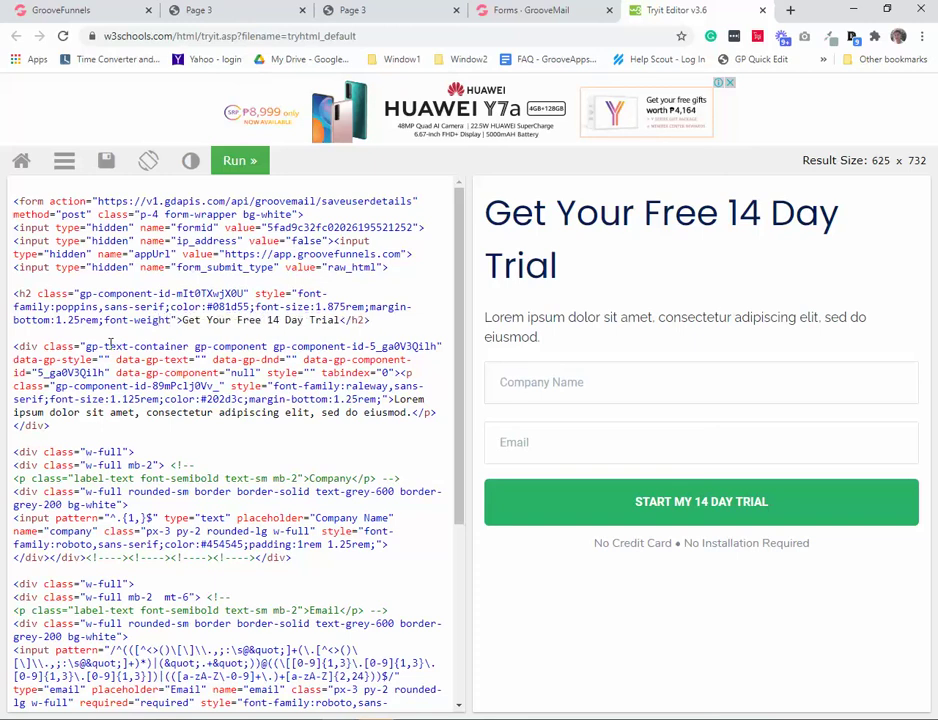
{"action": "type", "text": ":"}
{"action": "type", "text": "bold"}
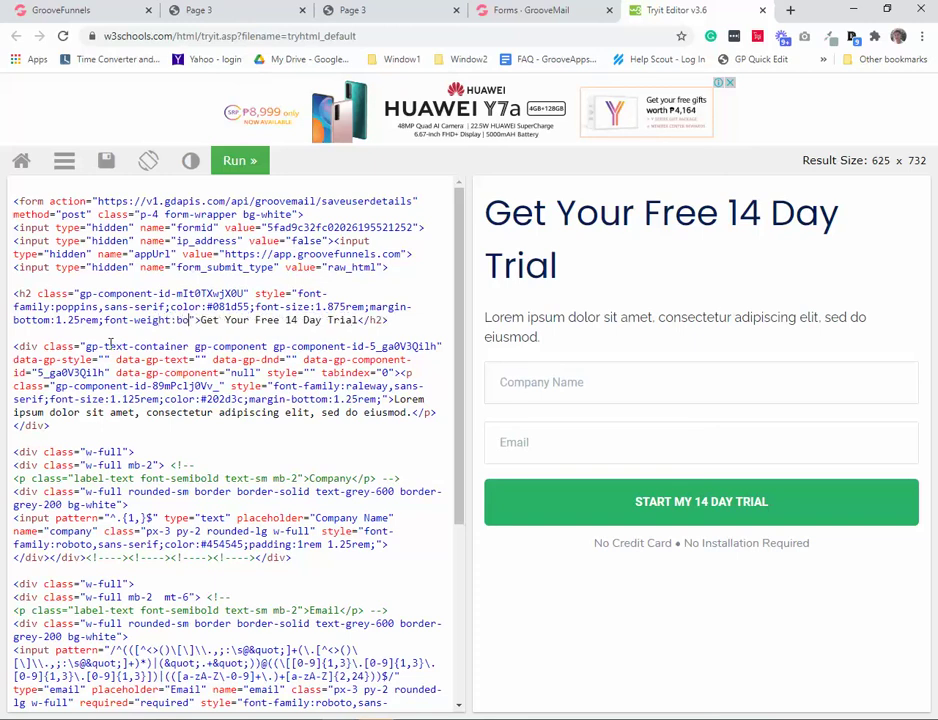
{"action": "type", "text": ";"}
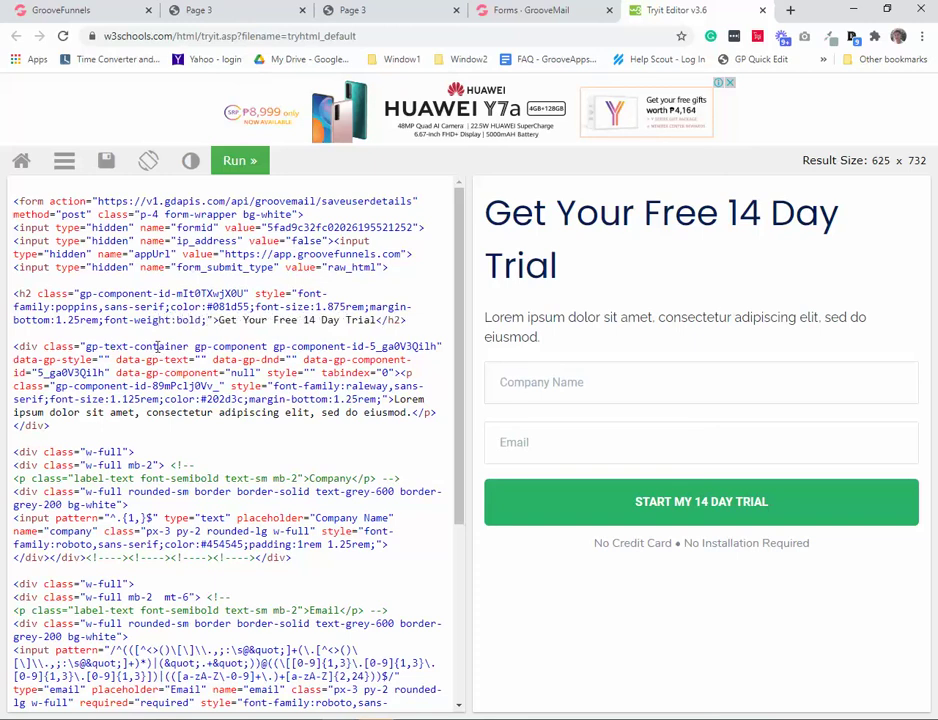
{"action": "left_click", "coordinate": [241, 163]}
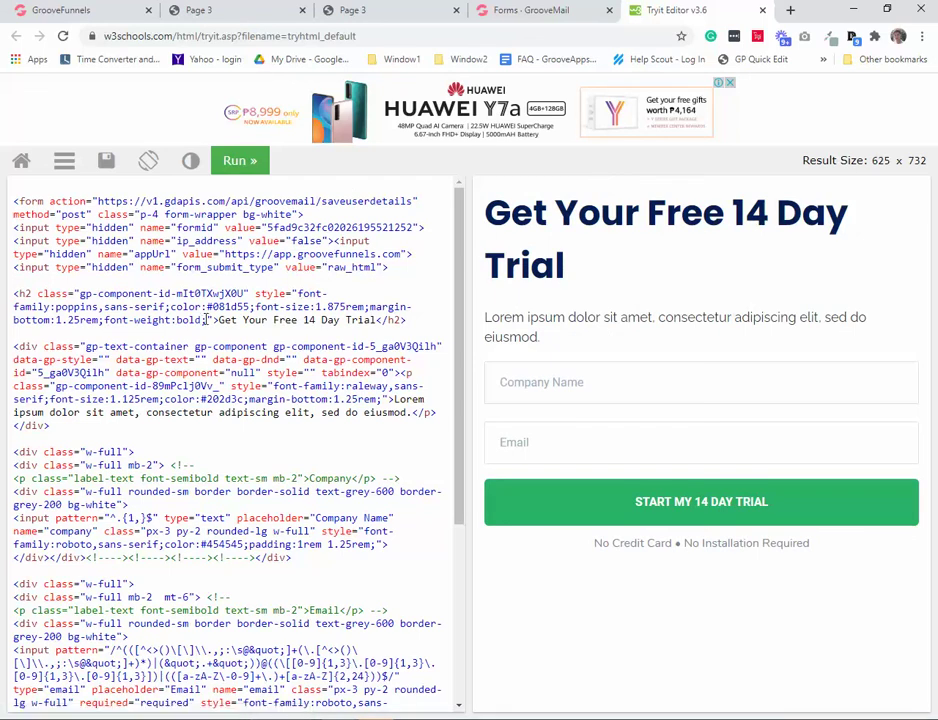
Copy the font-weight:bold; declaration from the heading's style and switch to the GrooveFunnels page builder
{"action": "left_click_drag", "start_coordinate": [209, 320], "coordinate": [115, 324]}
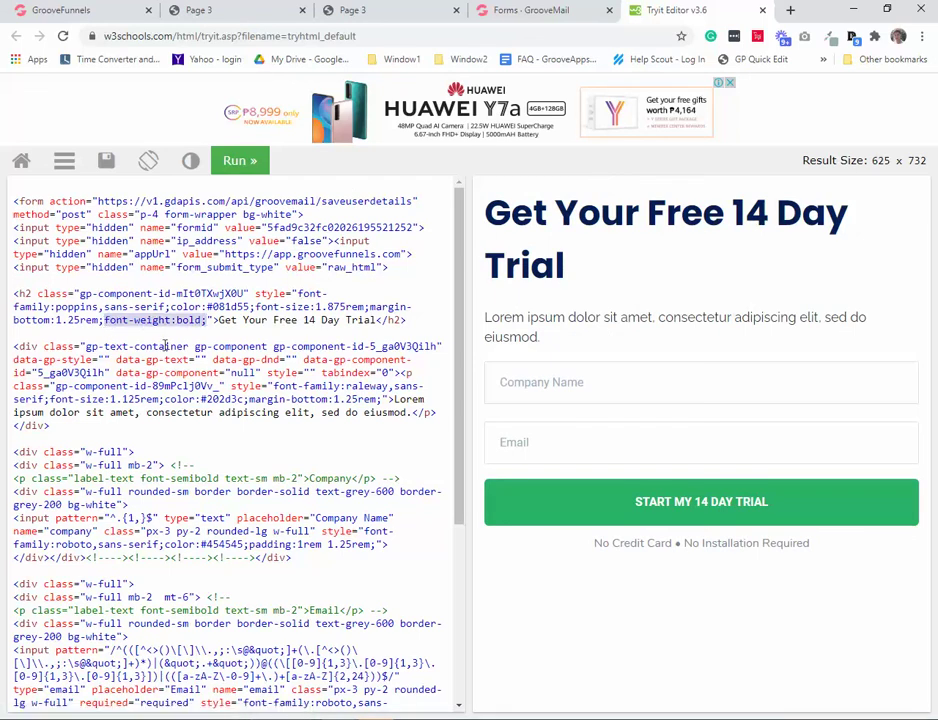
{"action": "right_click", "coordinate": [153, 329]}
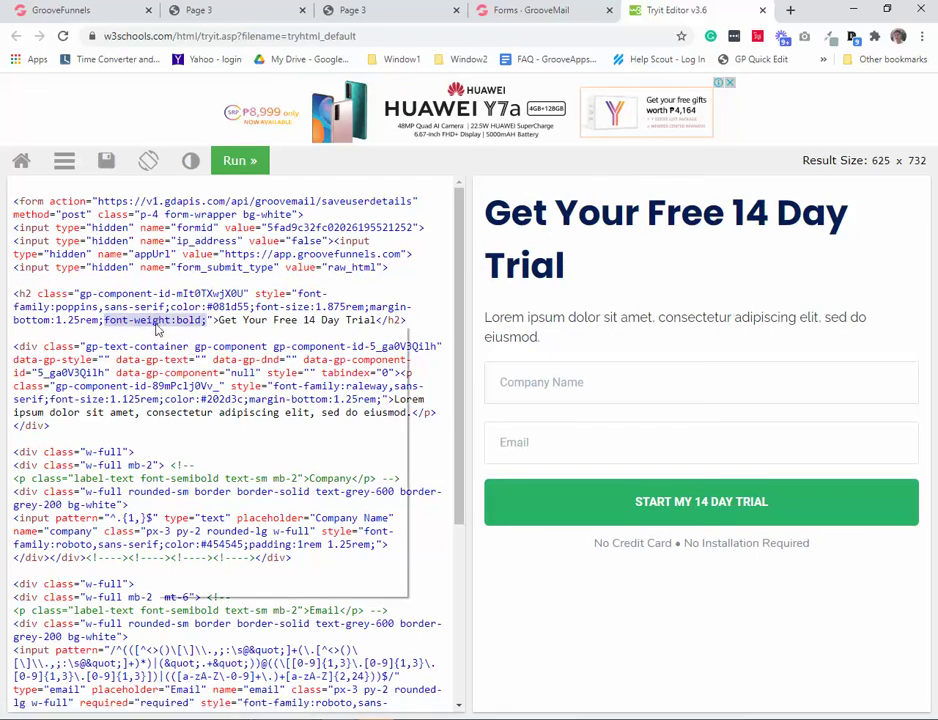
{"action": "left_click", "coordinate": [200, 376]}
{"action": "left_click", "coordinate": [200, 10]}
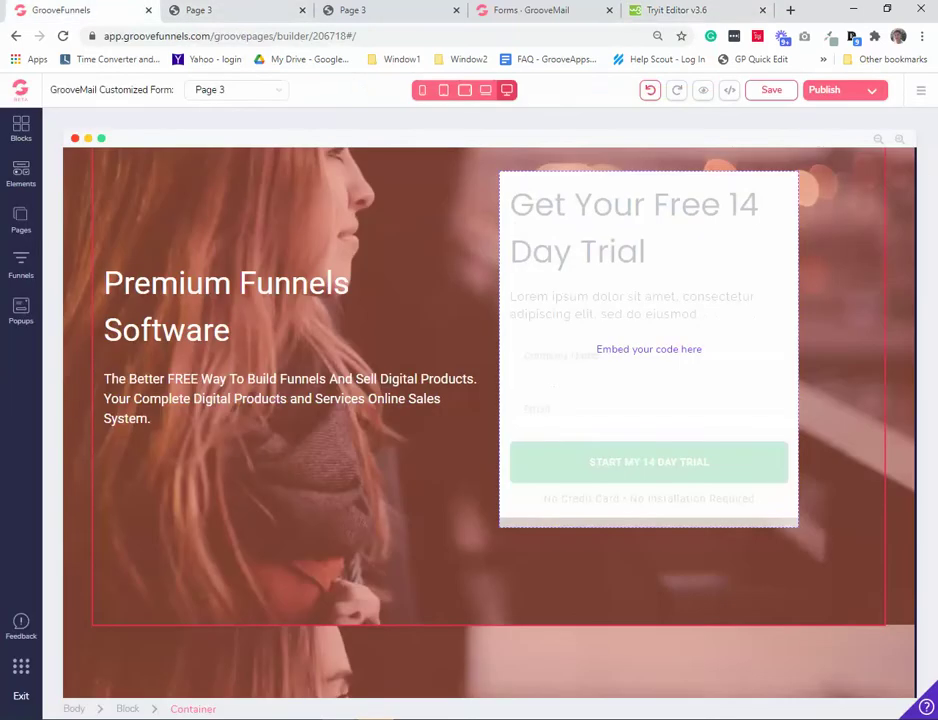
{"action": "left_click", "coordinate": [356, 10]}
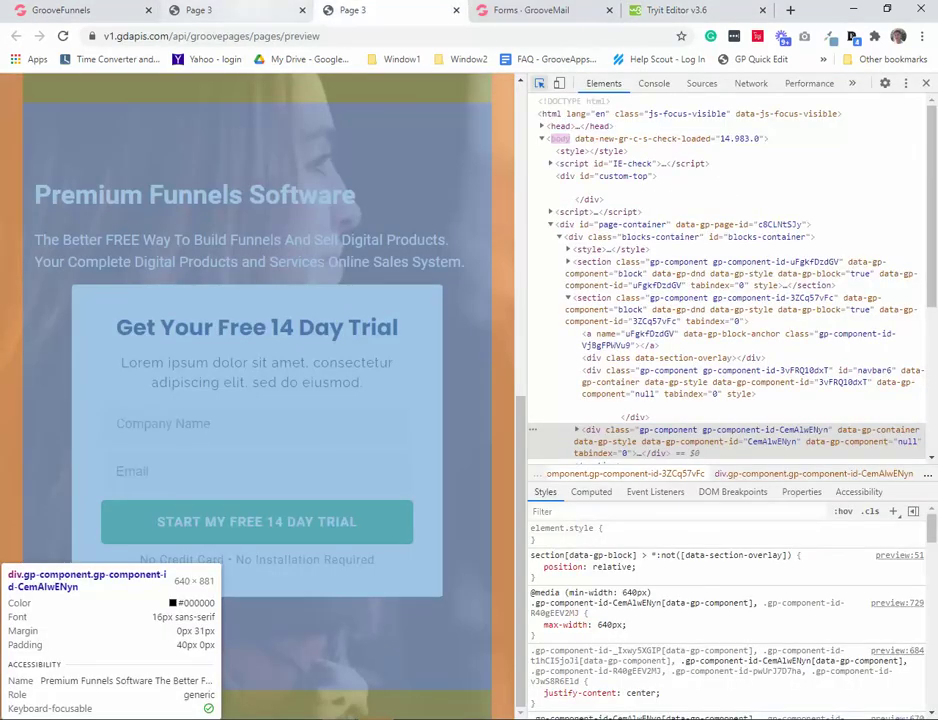
{"action": "left_click", "coordinate": [200, 10]}
{"action": "left_click", "coordinate": [100, 12]}
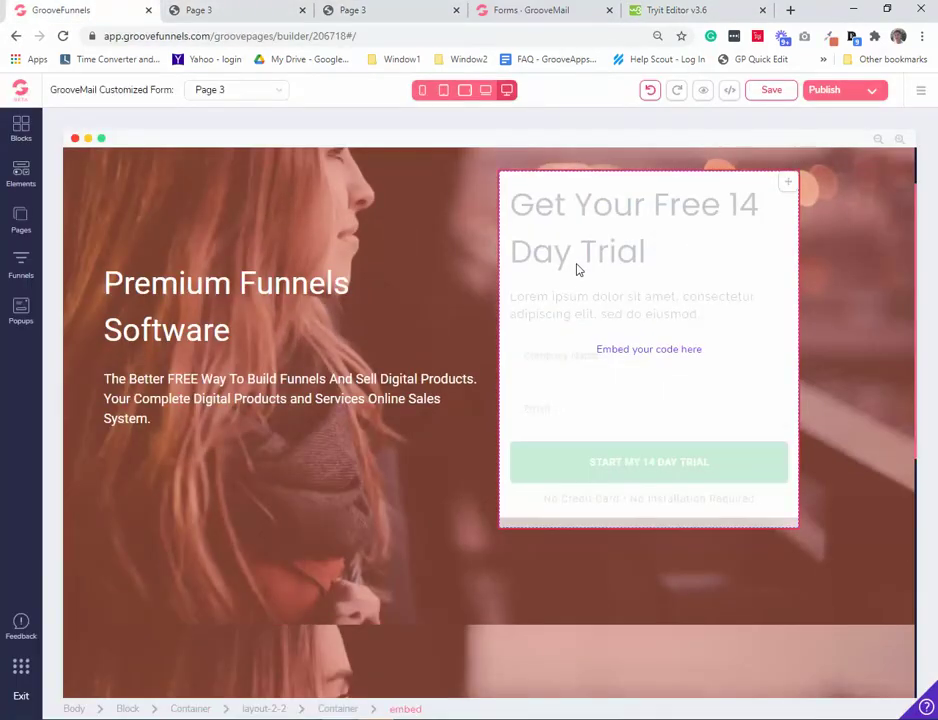
Paste font-weight:bold; into the h2 heading's style in the embed element's source code, save it and close the element's settings
{"action": "left_click", "coordinate": [549, 226]}
{"action": "double_click", "coordinate": [490, 226]}
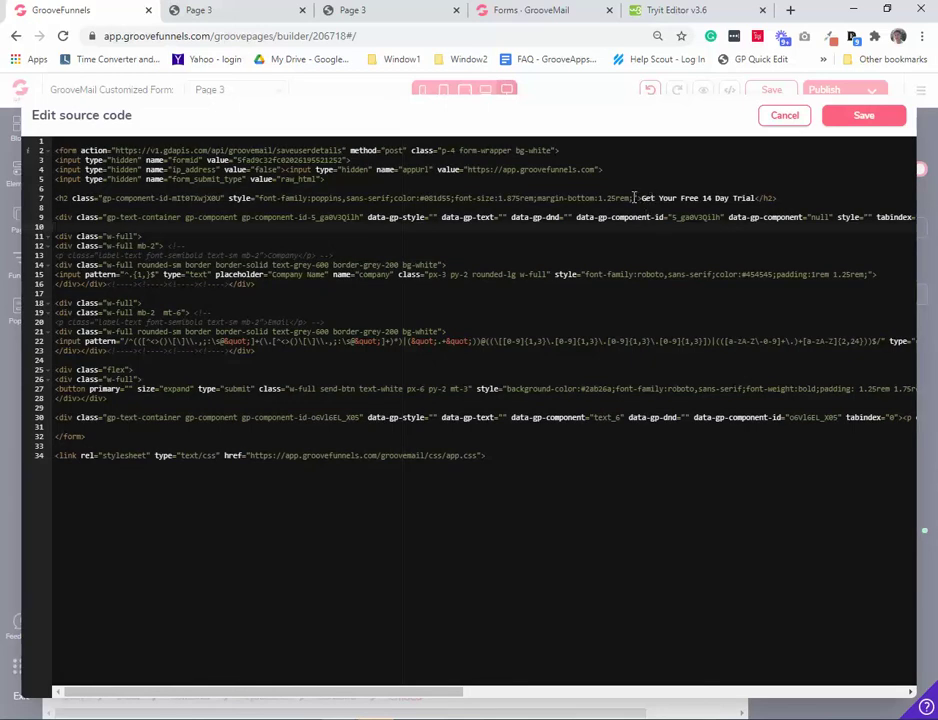
{"action": "key", "text": "ctrl+v"}
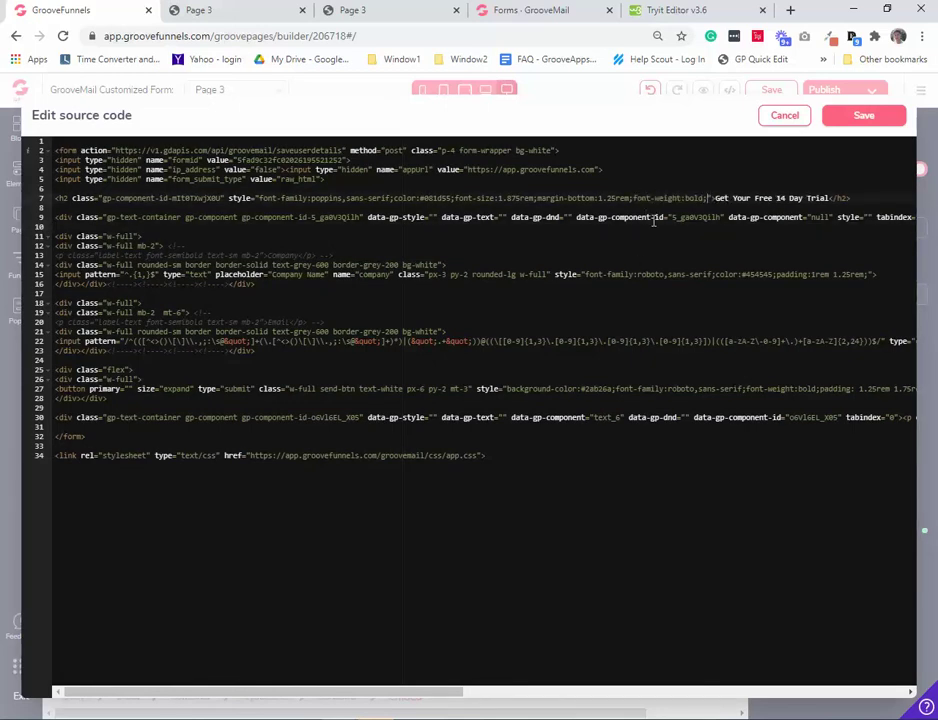
{"action": "left_click", "coordinate": [873, 117]}
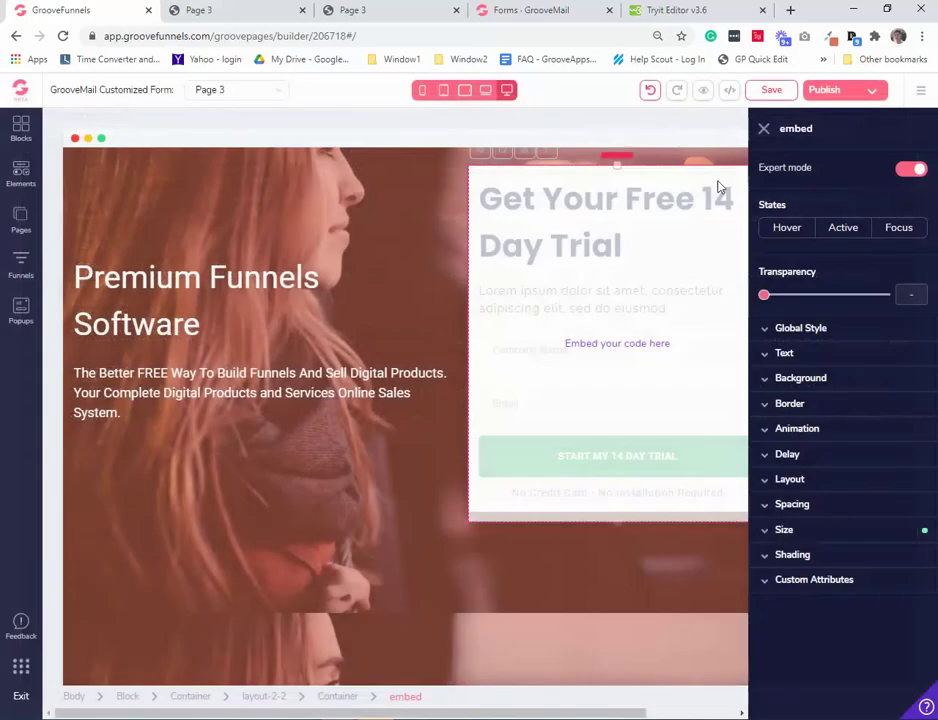
{"action": "left_click", "coordinate": [765, 128]}
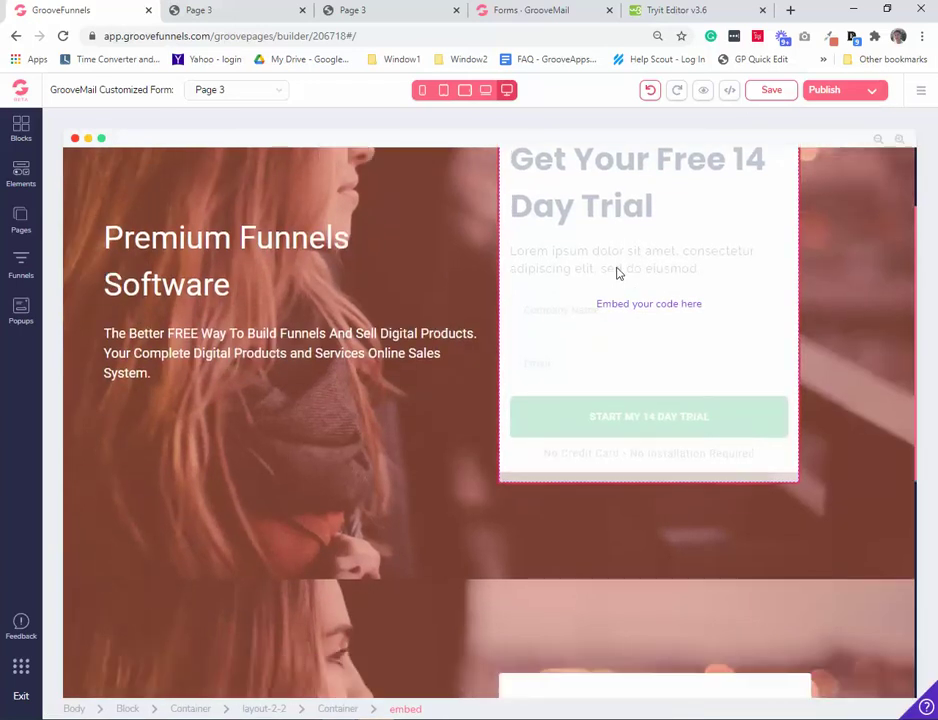
Preview the page and compare the embedded form with the original trial form below it
{"action": "left_click", "coordinate": [605, 389]}
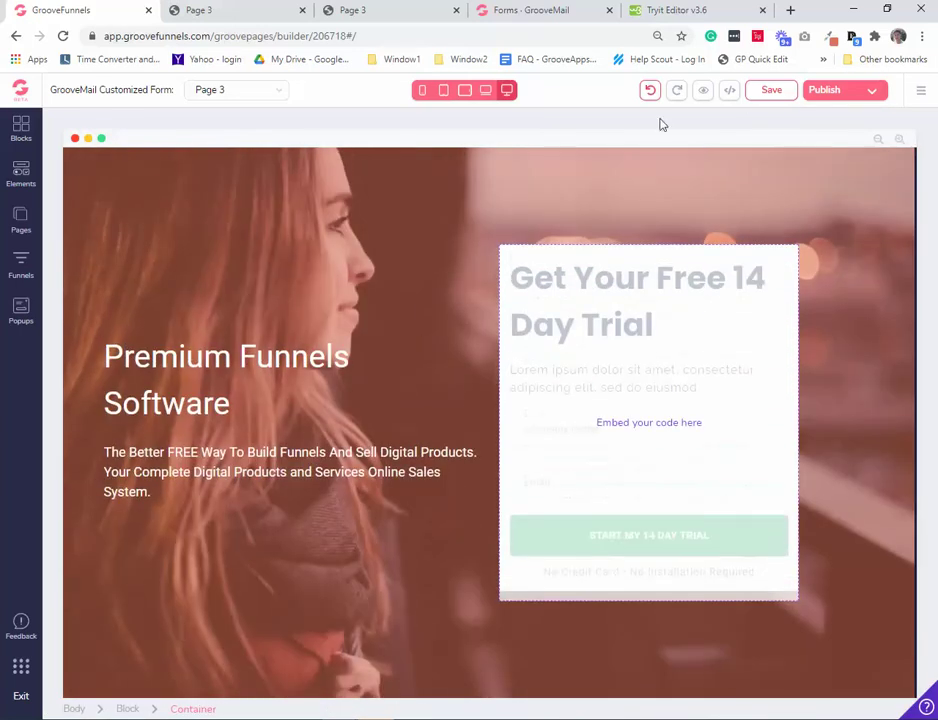
{"action": "left_click", "coordinate": [703, 91]}
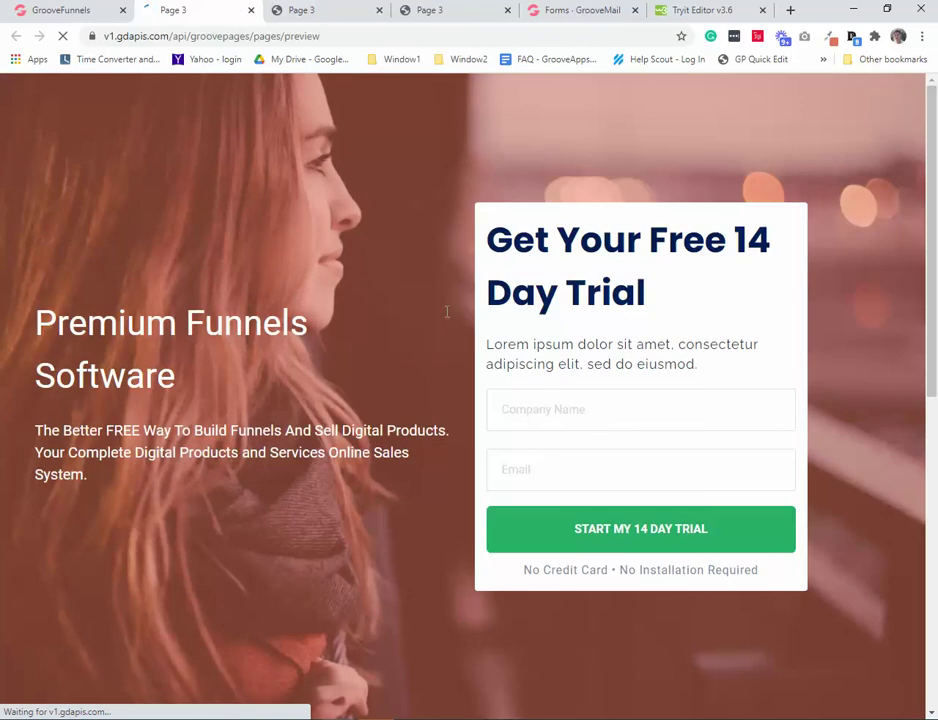
{"action": "scroll", "coordinate": [563, 362], "scroll_direction": "down", "scroll_amount": 6}
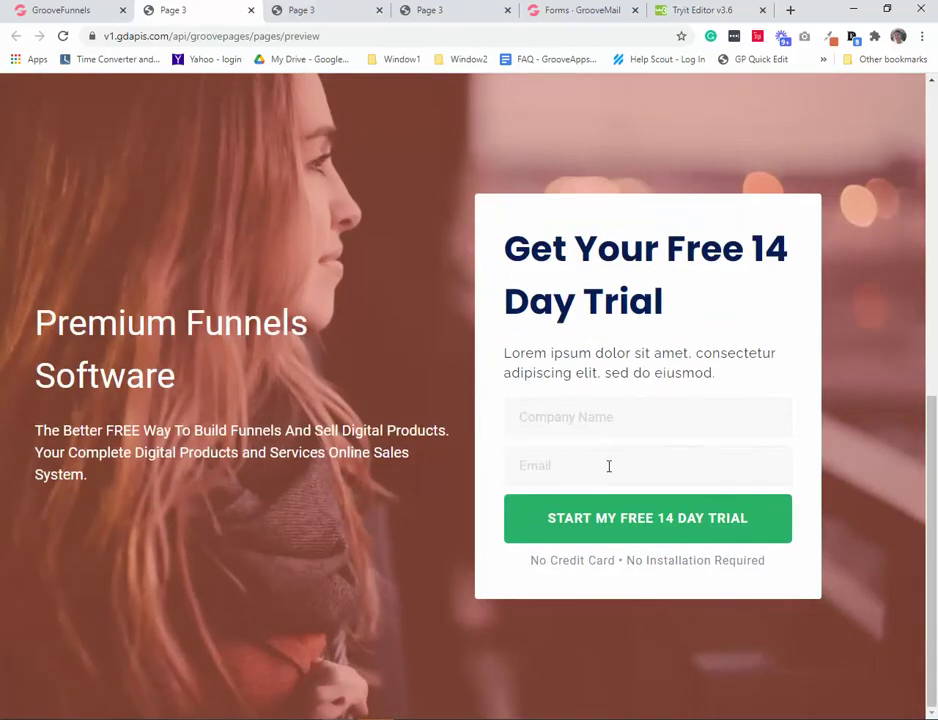
{"action": "scroll", "coordinate": [616, 488], "scroll_direction": "up", "scroll_amount": 5}
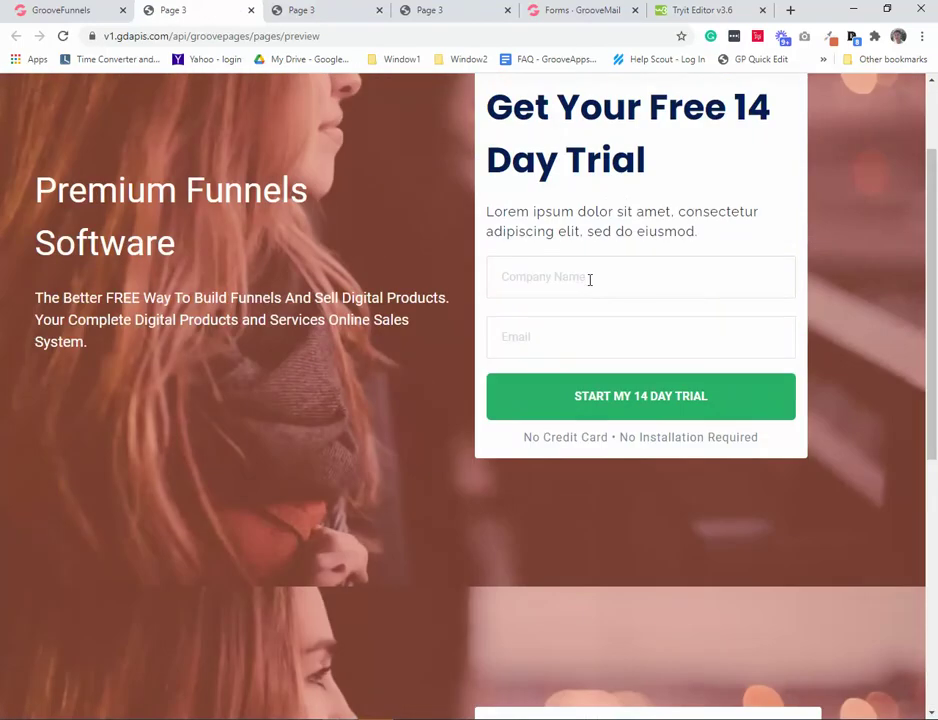
{"action": "scroll", "coordinate": [592, 279], "scroll_direction": "up", "scroll_amount": 2}
{"action": "scroll", "coordinate": [613, 497], "scroll_direction": "down", "scroll_amount": 3}
{"action": "scroll", "coordinate": [605, 430], "scroll_direction": "up", "scroll_amount": 2}
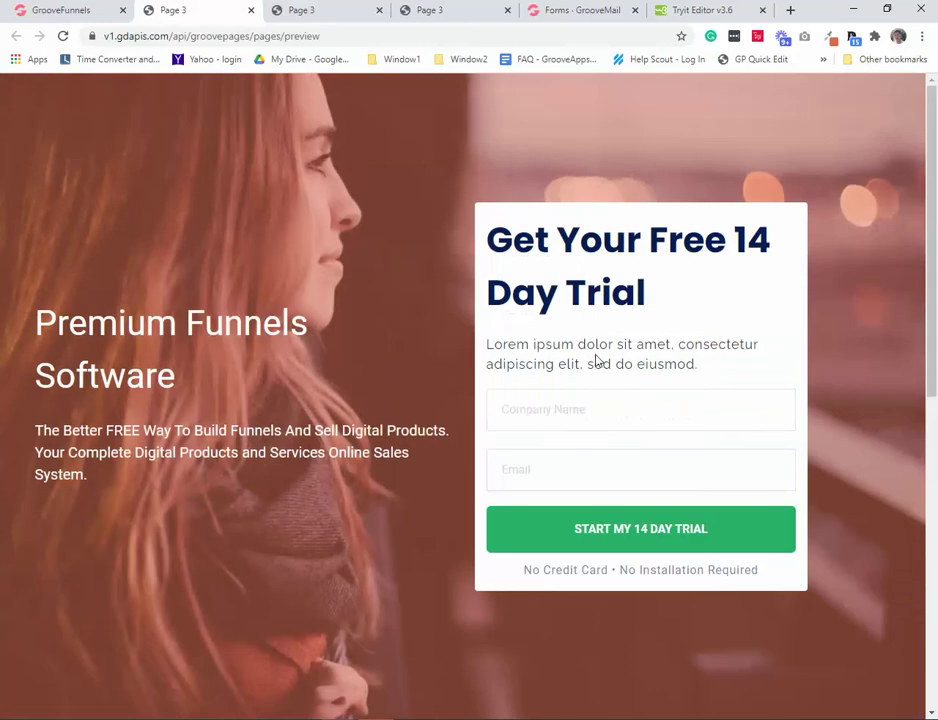
{"action": "scroll", "coordinate": [597, 360], "scroll_direction": "up", "scroll_amount": 2}
{"action": "scroll", "coordinate": [588, 484], "scroll_direction": "down", "scroll_amount": 3}
{"action": "scroll", "coordinate": [588, 484], "scroll_direction": "up", "scroll_amount": 2}
{"action": "scroll", "coordinate": [574, 420], "scroll_direction": "up", "scroll_amount": 2}
{"action": "scroll", "coordinate": [566, 390], "scroll_direction": "down", "scroll_amount": 2}
Close all the Page 3 preview tabs and return to the GrooveFunnels page builder
{"action": "left_click", "coordinate": [350, 10]}
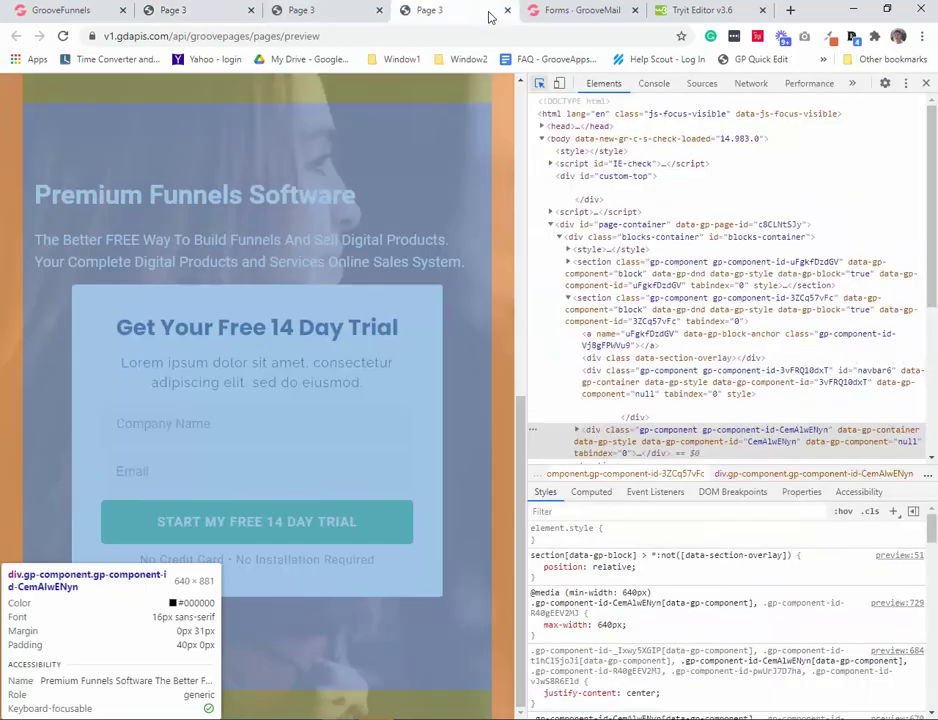
{"action": "left_click", "coordinate": [378, 10]}
{"action": "left_click", "coordinate": [352, 10]}
{"action": "left_click", "coordinate": [378, 10]}
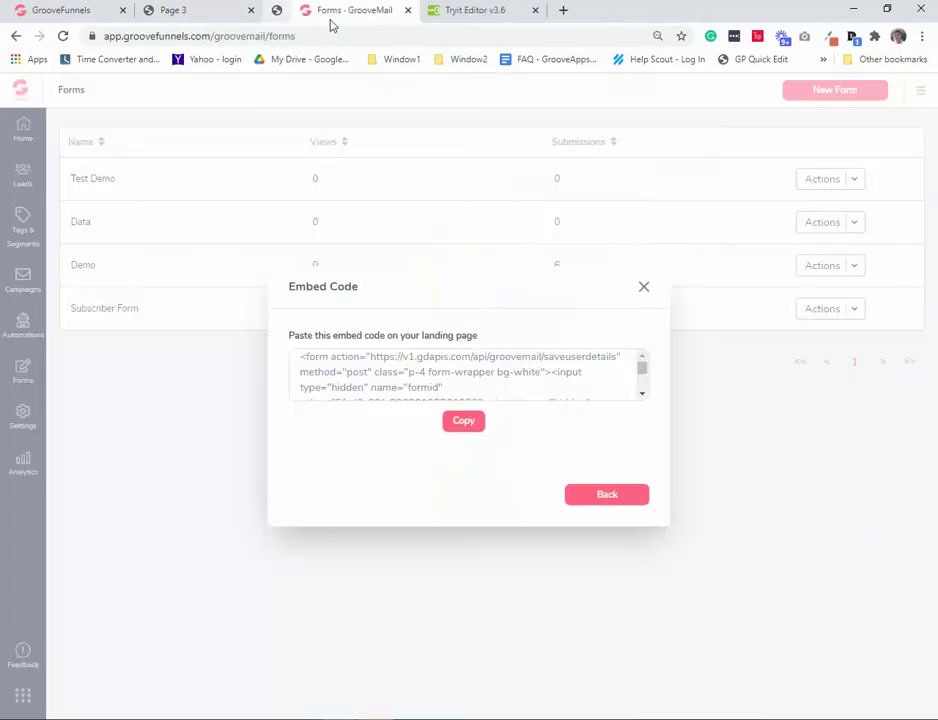
{"action": "left_click", "coordinate": [172, 10]}
{"action": "left_click", "coordinate": [251, 11]}
{"action": "left_click", "coordinate": [86, 10]}
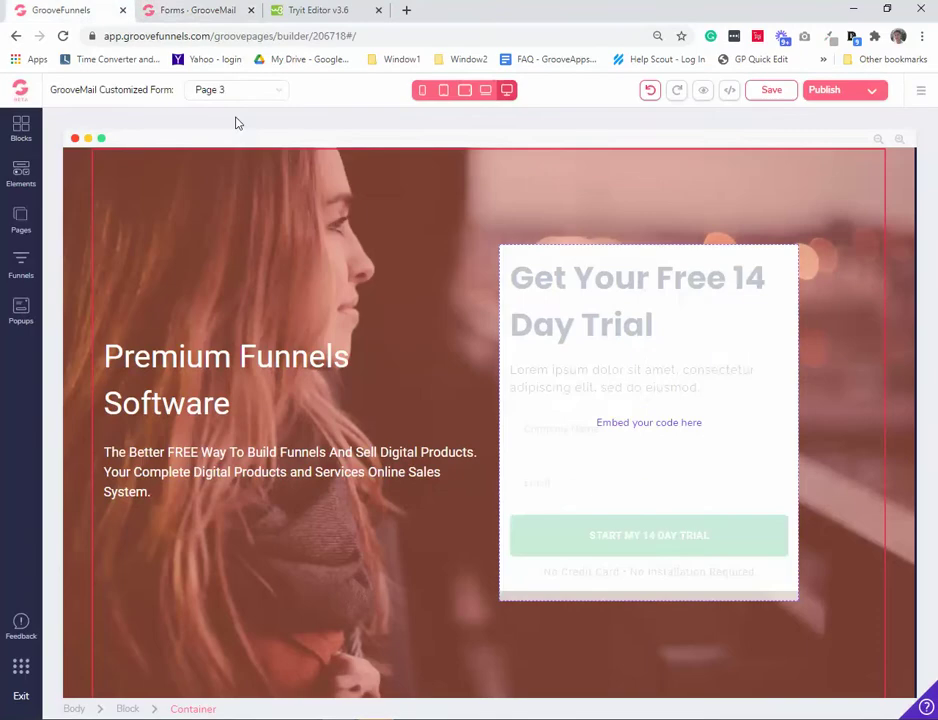
Publish the page changes and open the hosted grmail site from the publishing settings
{"action": "left_click", "coordinate": [827, 94]}
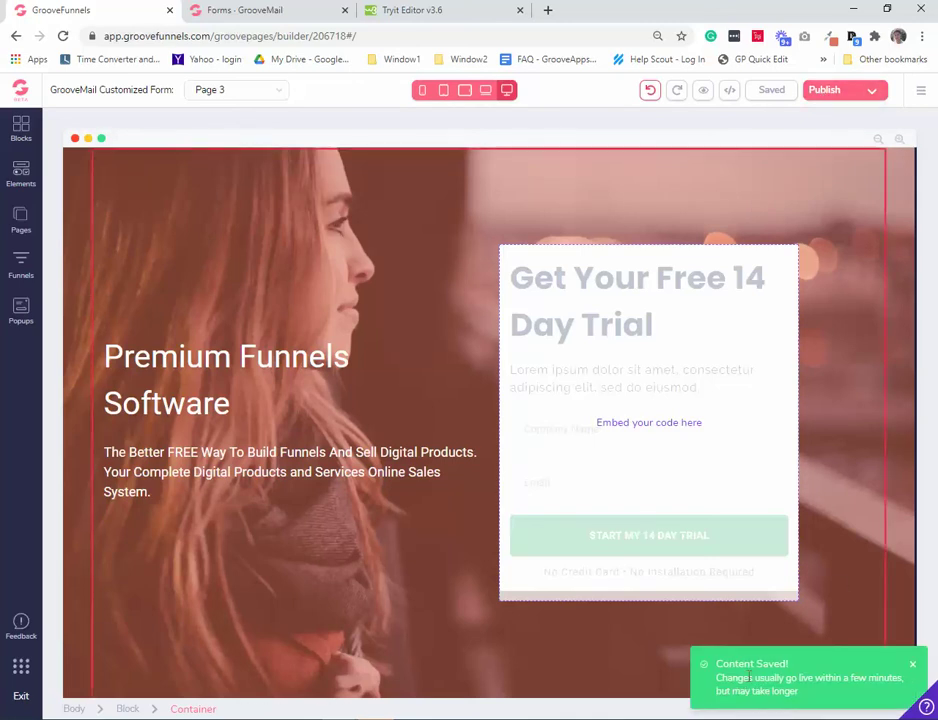
{"action": "left_click", "coordinate": [866, 90]}
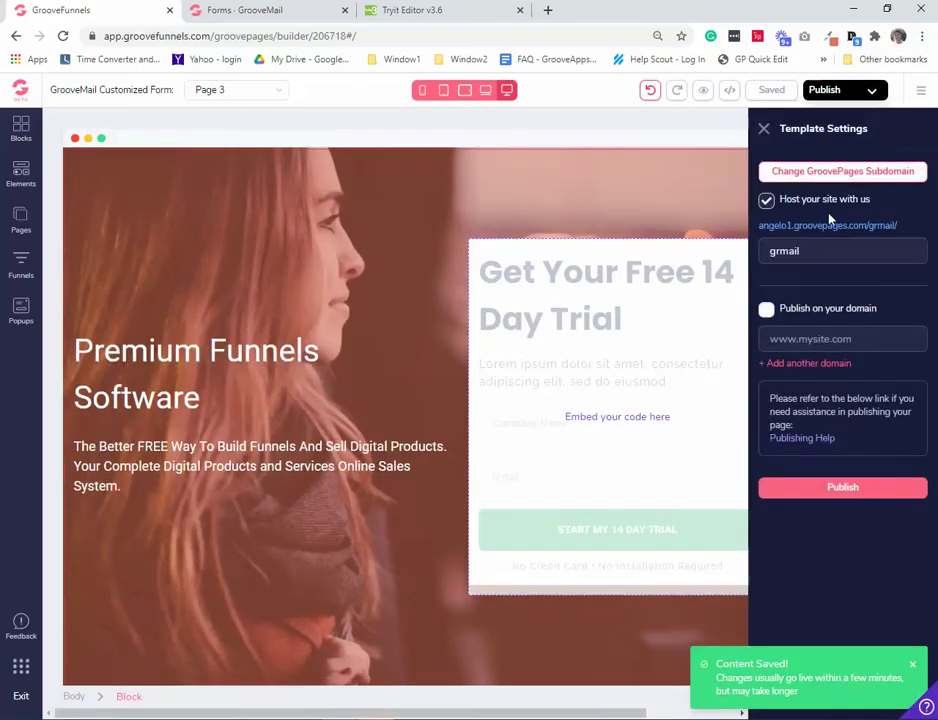
{"action": "left_click", "coordinate": [834, 230]}
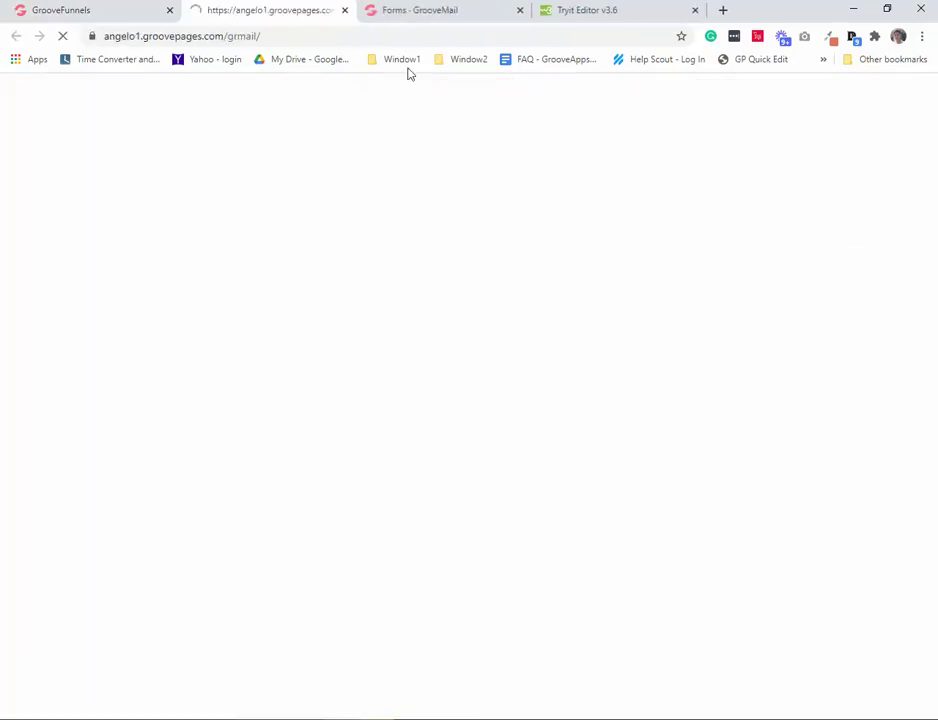
Open the published site's page-3 address and compare the live embedded form with the original trial form
{"action": "left_click", "coordinate": [314, 36]}
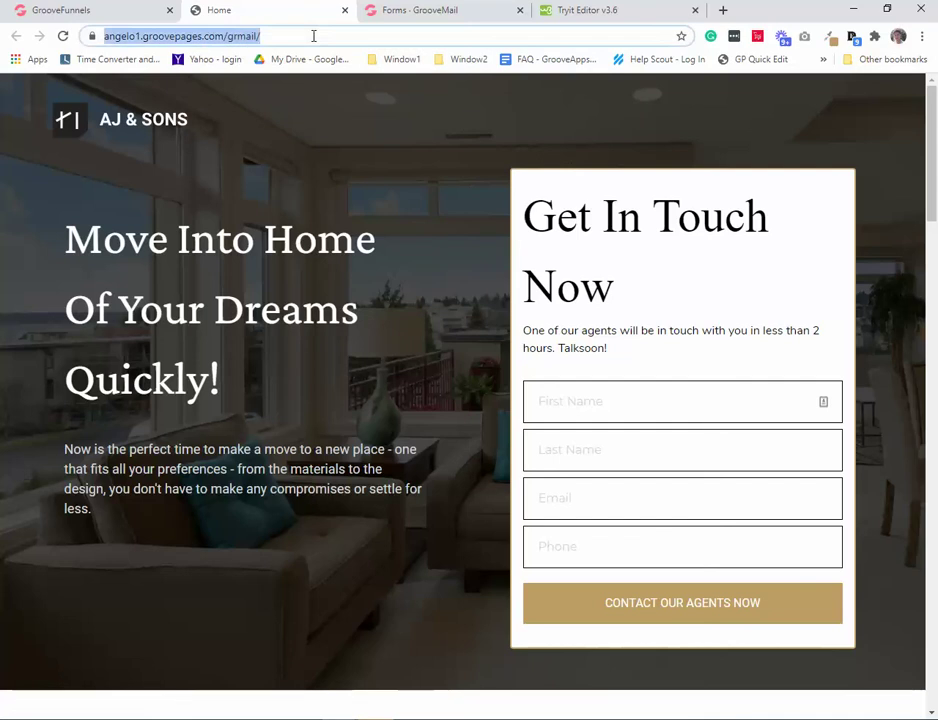
{"action": "left_click", "coordinate": [314, 36]}
{"action": "type", "text": "page-"}
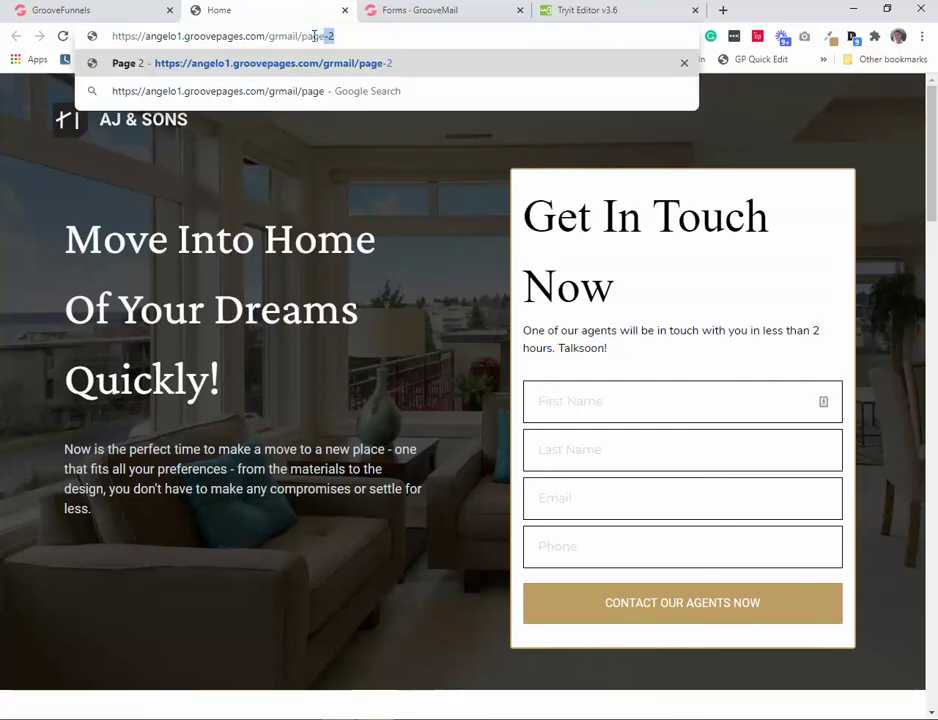
{"action": "type", "text": "3"}
{"action": "key", "text": "Return"}
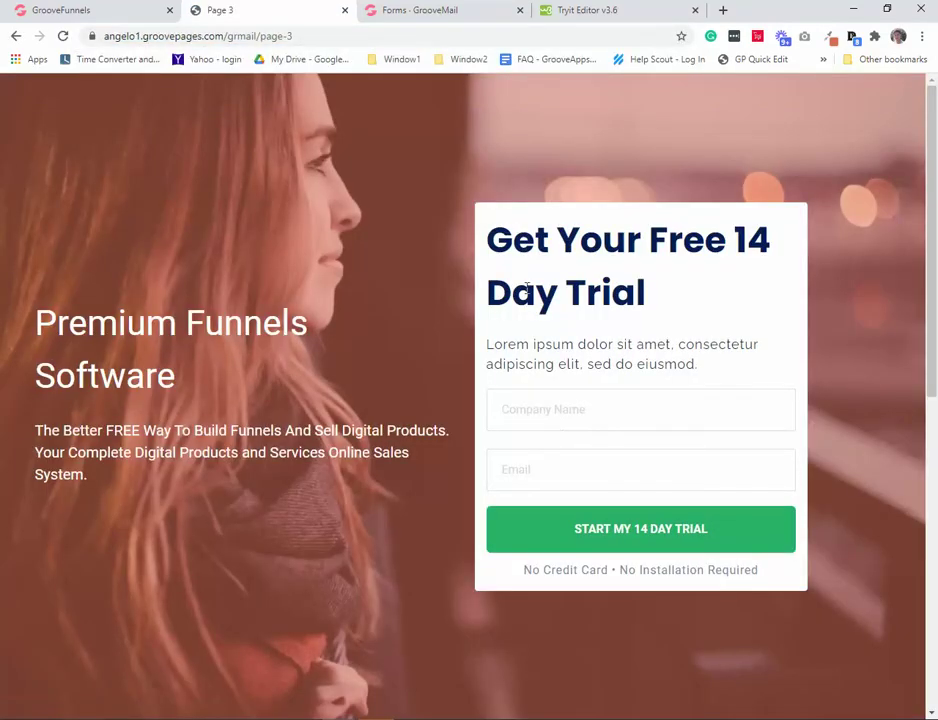
{"action": "scroll", "coordinate": [527, 288], "scroll_direction": "down", "scroll_amount": 5}
{"action": "scroll", "coordinate": [536, 470], "scroll_direction": "down", "scroll_amount": 2}
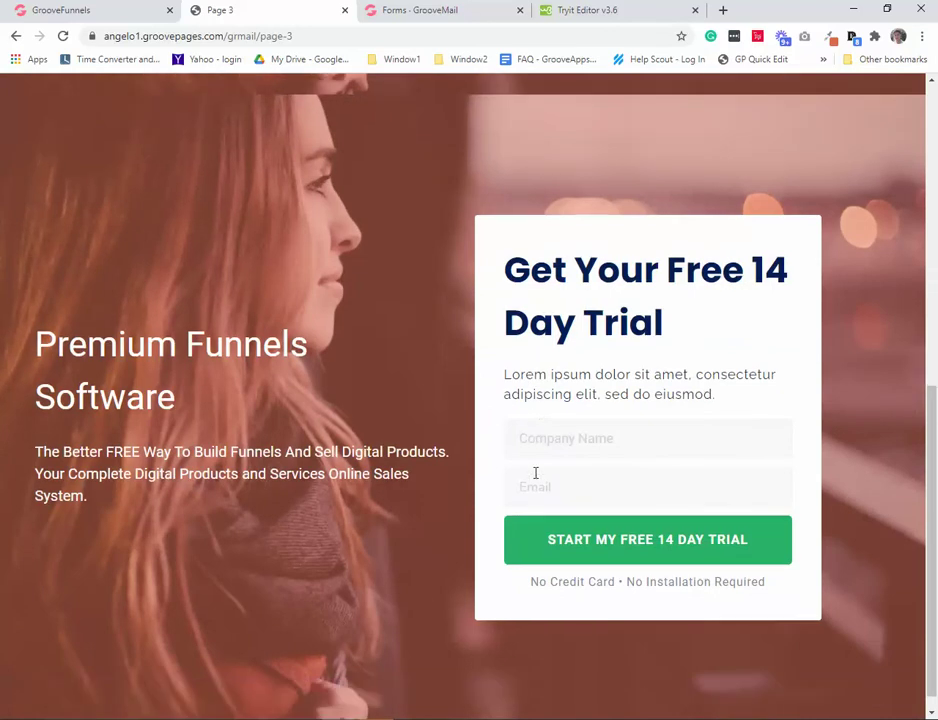
Submit the live embedded form with the company name Groove Digital Support and a test email, and look over the redirect page
{"action": "scroll", "coordinate": [605, 530], "scroll_direction": "up", "scroll_amount": 10}
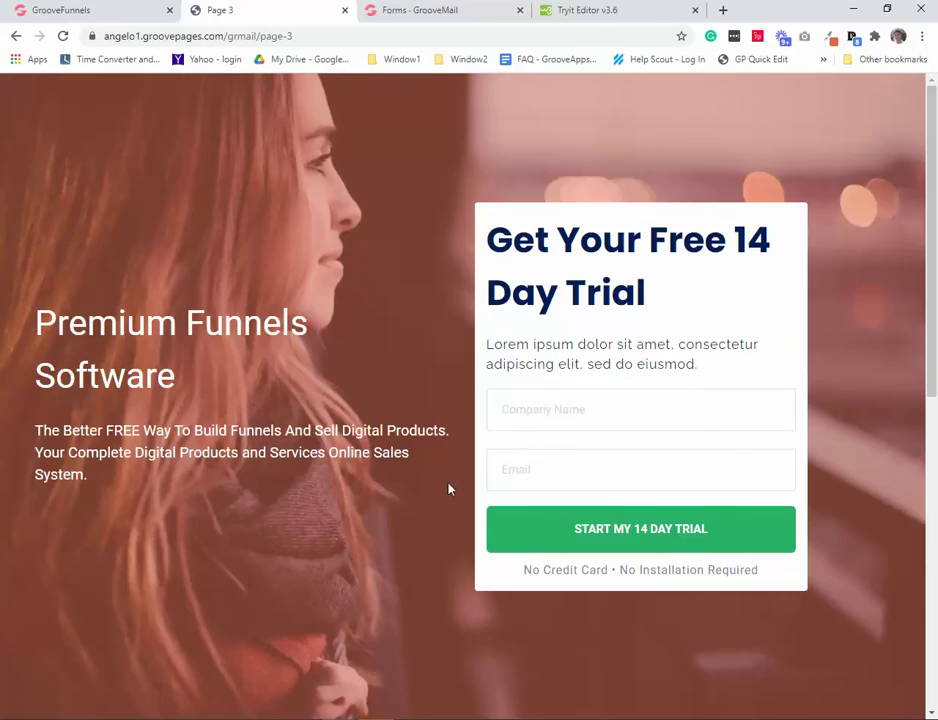
{"action": "type", "text": "Groove Digital S"}
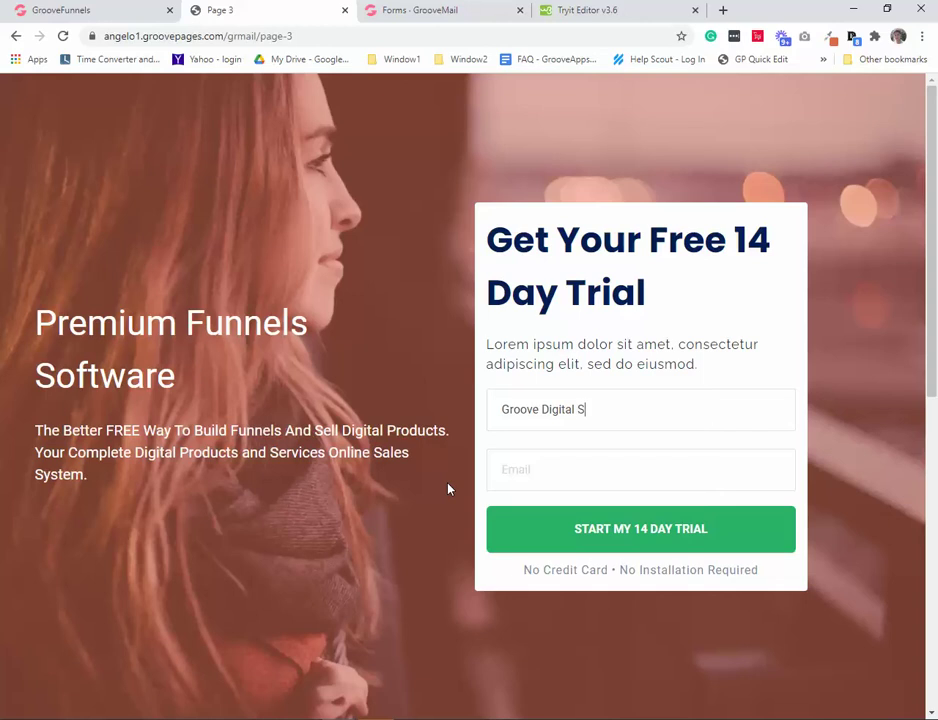
{"action": "type", "text": "upport"}
{"action": "left_click", "coordinate": [549, 473]}
{"action": "left_click", "coordinate": [549, 562]}
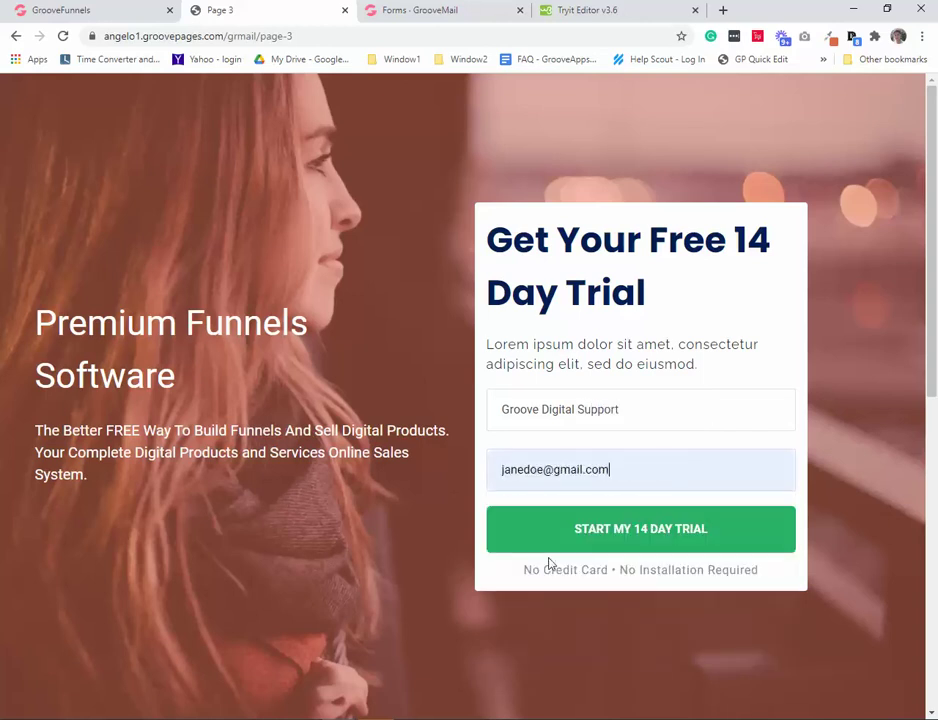
{"action": "left_click", "coordinate": [630, 538]}
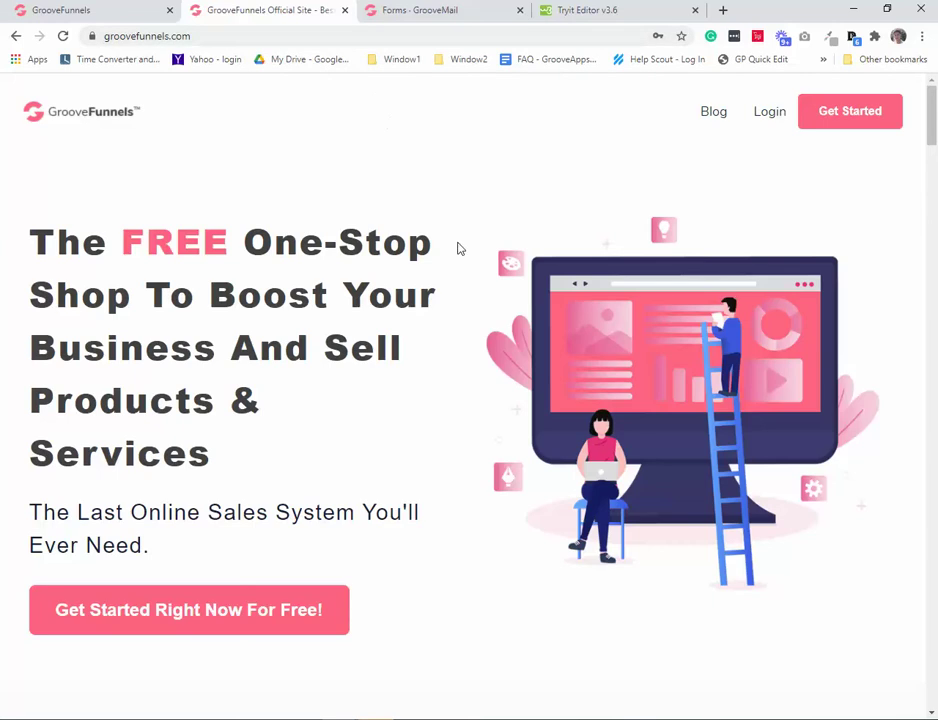
{"action": "scroll", "coordinate": [458, 248], "scroll_direction": "down", "scroll_amount": 5}
{"action": "scroll", "coordinate": [449, 285], "scroll_direction": "down", "scroll_amount": 12}
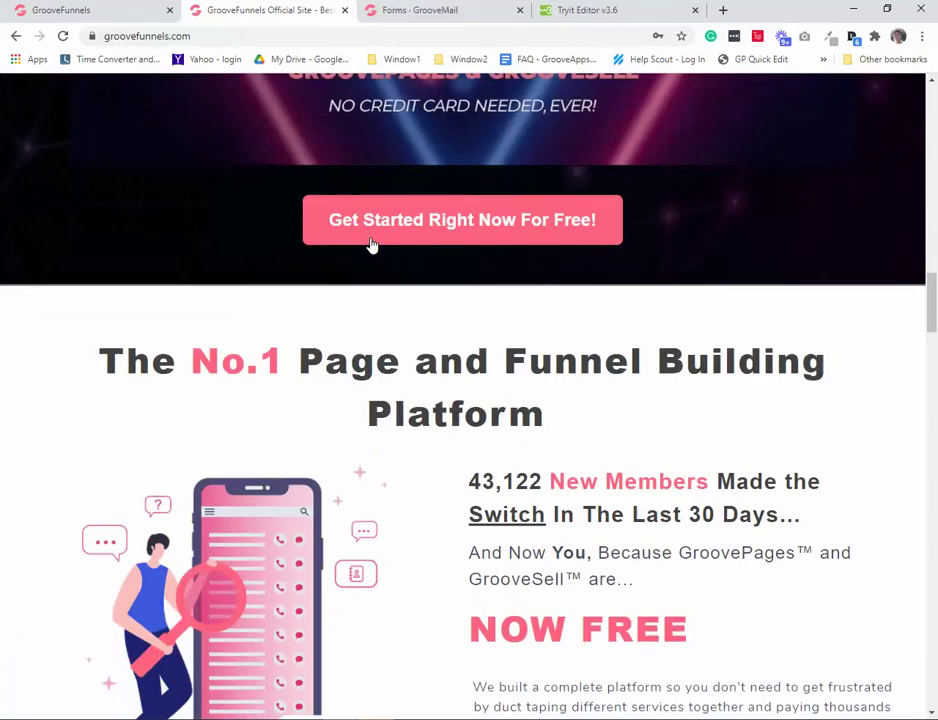
{"action": "scroll", "coordinate": [383, 255], "scroll_direction": "up", "scroll_amount": 7}
{"action": "scroll", "coordinate": [383, 255], "scroll_direction": "up", "scroll_amount": 10}
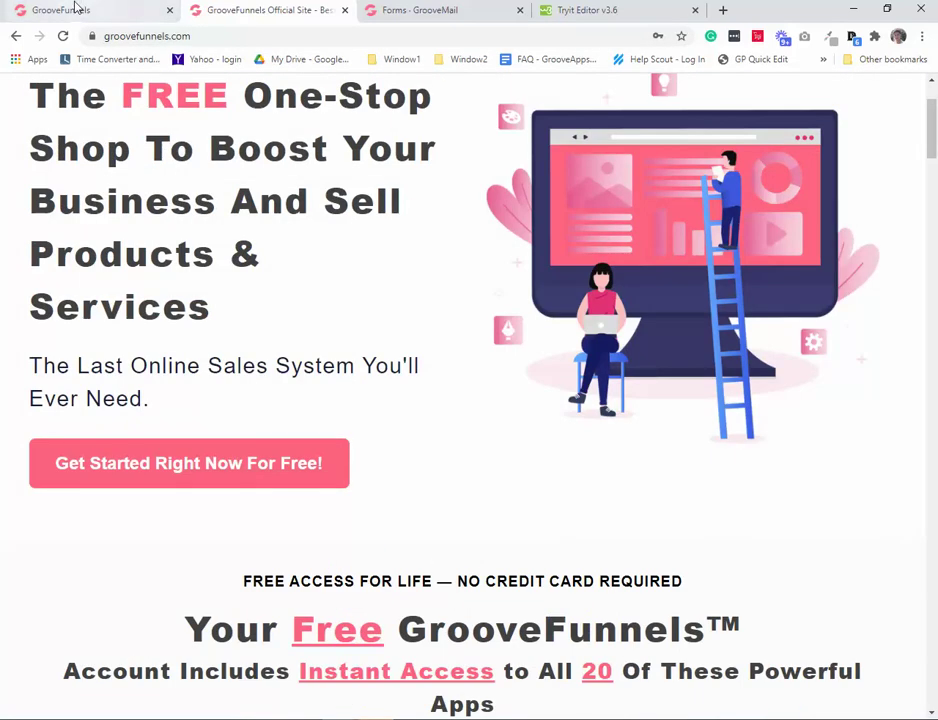
Close the embed code dialog in GrooveMail and open the leads list to check for the submitted entry
{"action": "left_click", "coordinate": [418, 9]}
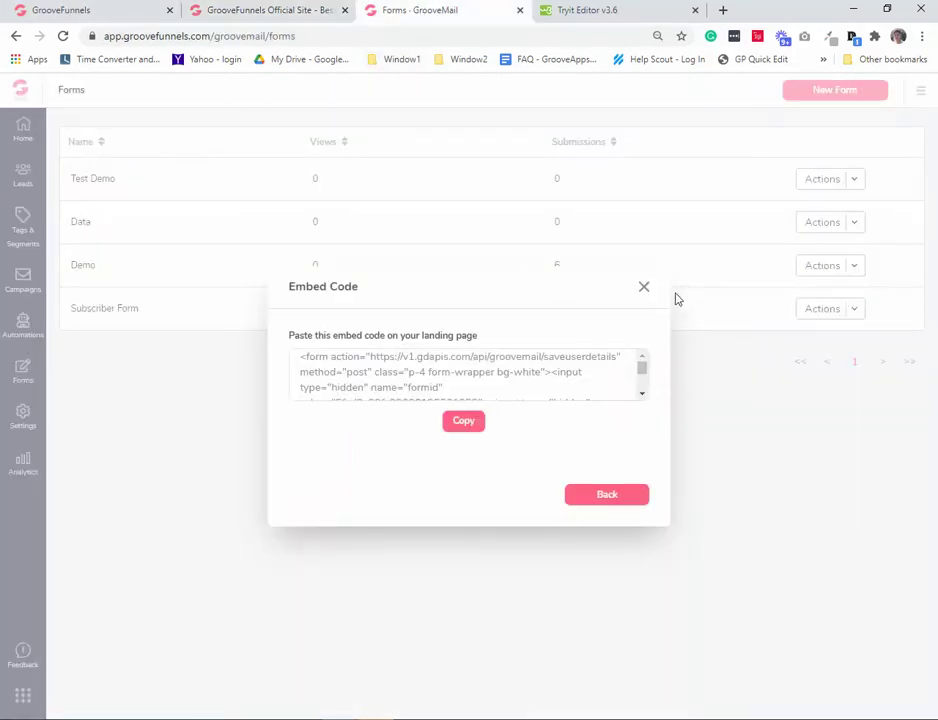
{"action": "left_click", "coordinate": [645, 290]}
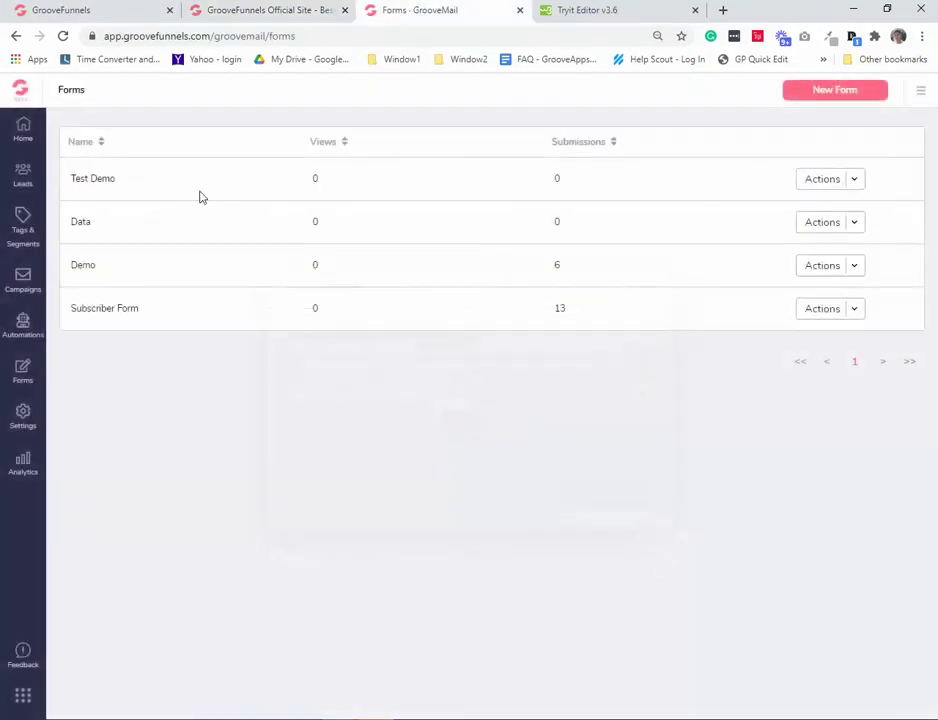
{"action": "left_click", "coordinate": [24, 176]}
{"action": "left_click", "coordinate": [70, 190]}
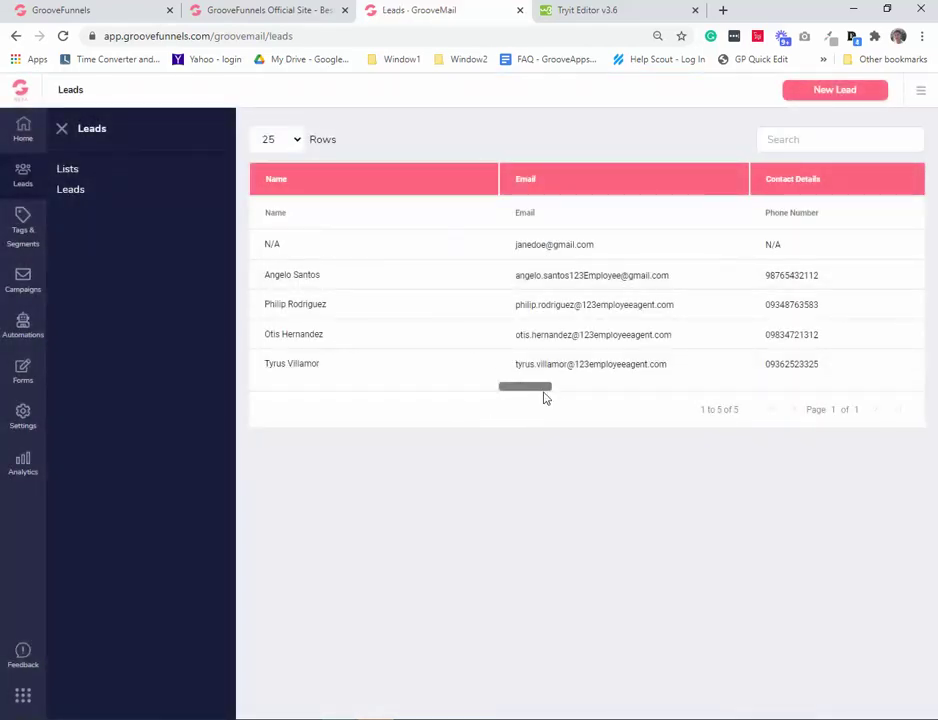
{"action": "left_click_drag", "start_coordinate": [545, 397], "coordinate": [423, 394]}
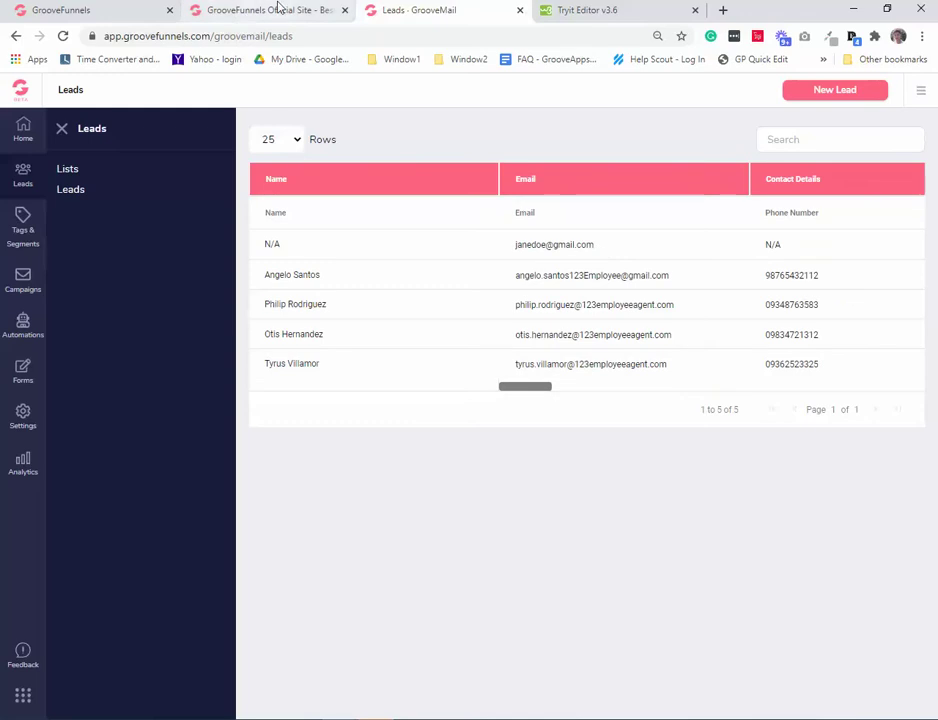
Close the GrooveFunnels official site page and return to the GroovePages builder
{"action": "left_click", "coordinate": [280, 8]}
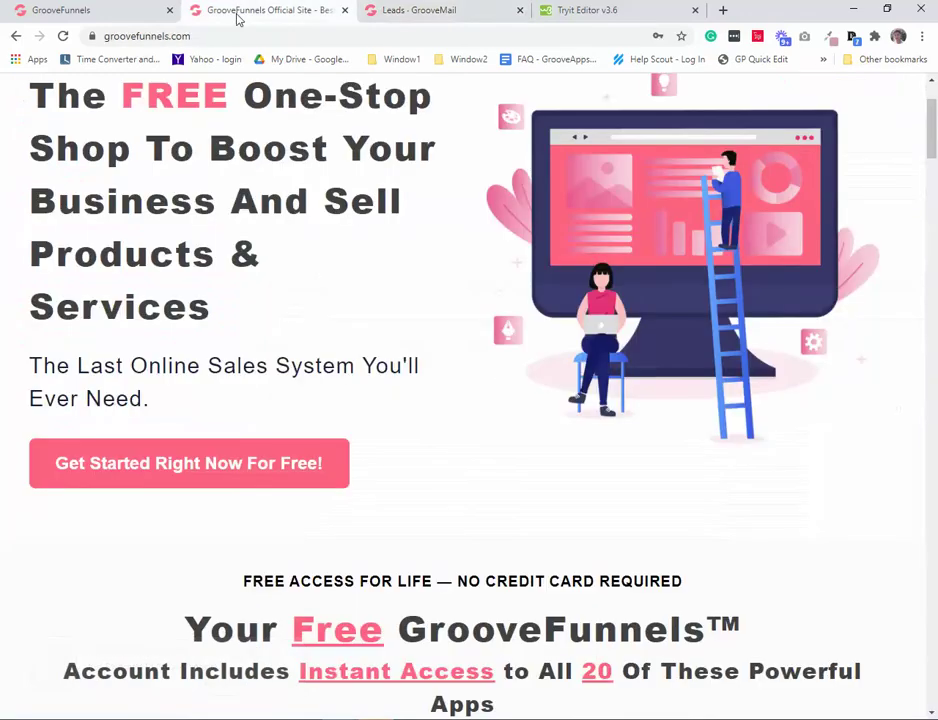
{"action": "left_click", "coordinate": [430, 13]}
{"action": "left_click", "coordinate": [275, 10]}
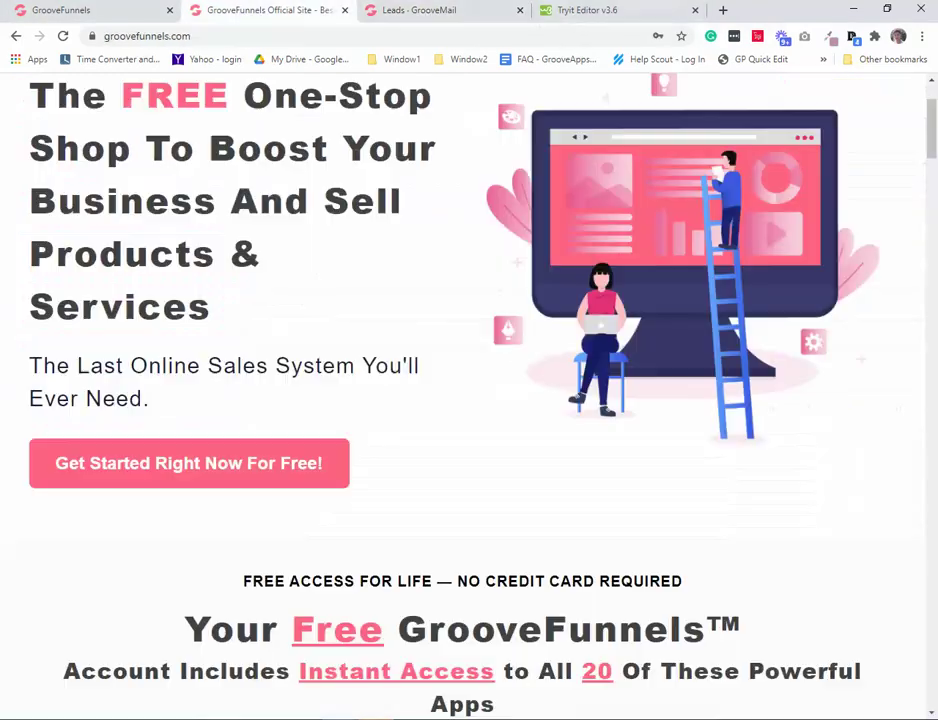
{"action": "left_click", "coordinate": [345, 10]}
{"action": "left_click", "coordinate": [85, 10]}
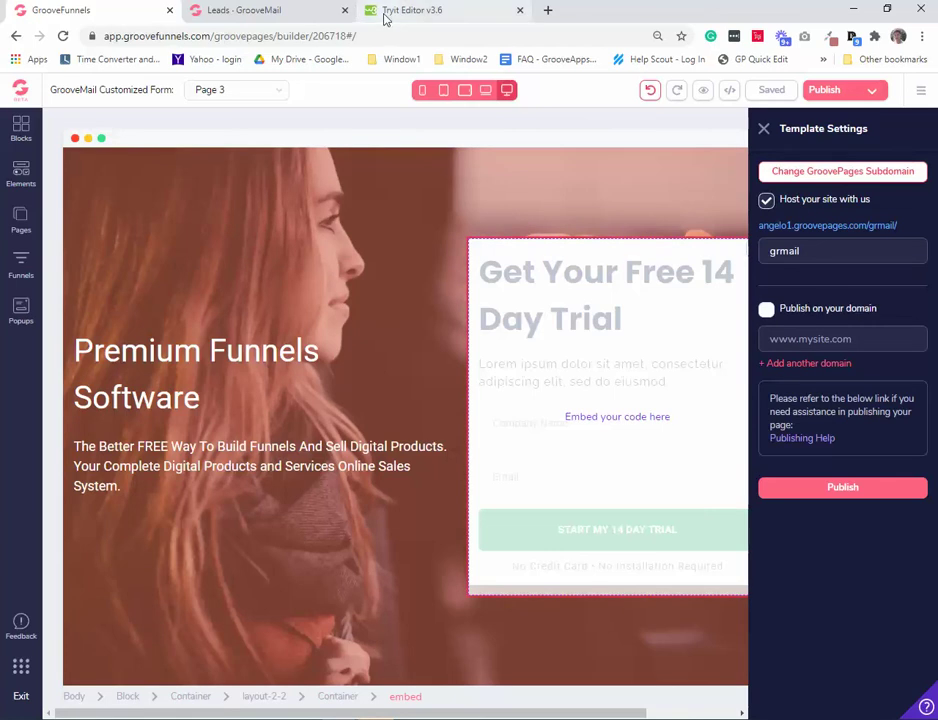
Open the forms list in GrooveMail and check the submissions of the Test Demo form
{"action": "left_click", "coordinate": [279, 11]}
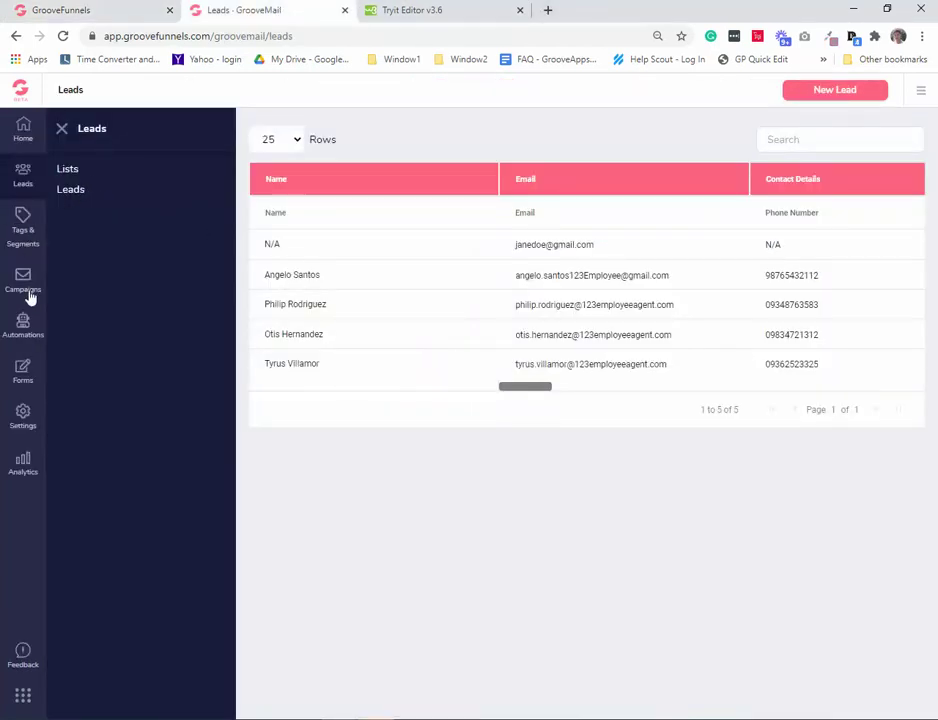
{"action": "left_click", "coordinate": [23, 373]}
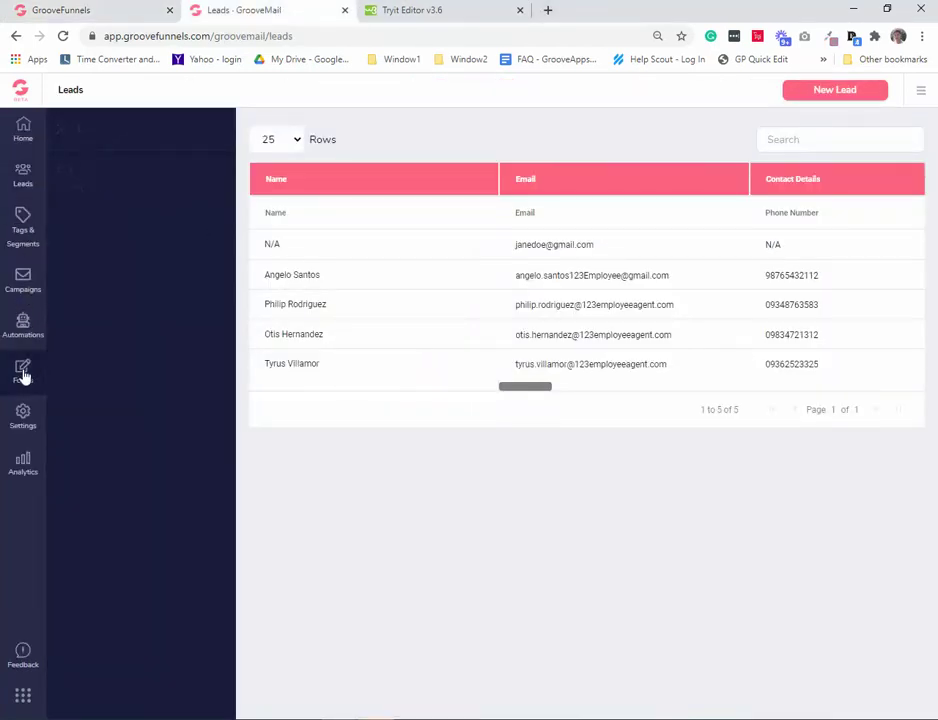
{"action": "left_click", "coordinate": [72, 172]}
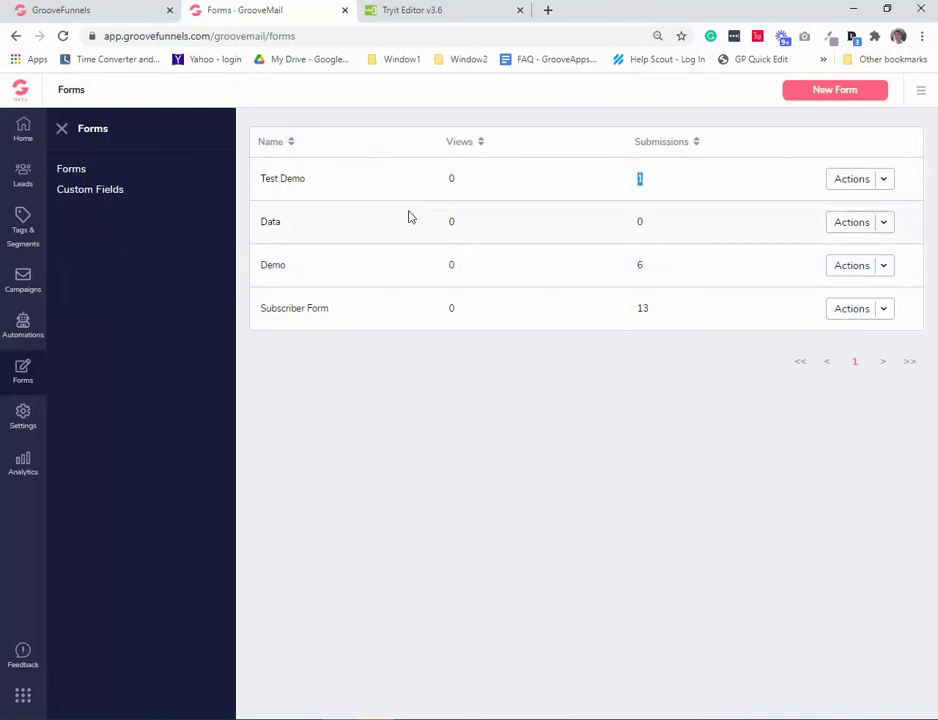
Open the leads list and check the company value recorded for the newly submitted lead
{"action": "left_click", "coordinate": [24, 178]}
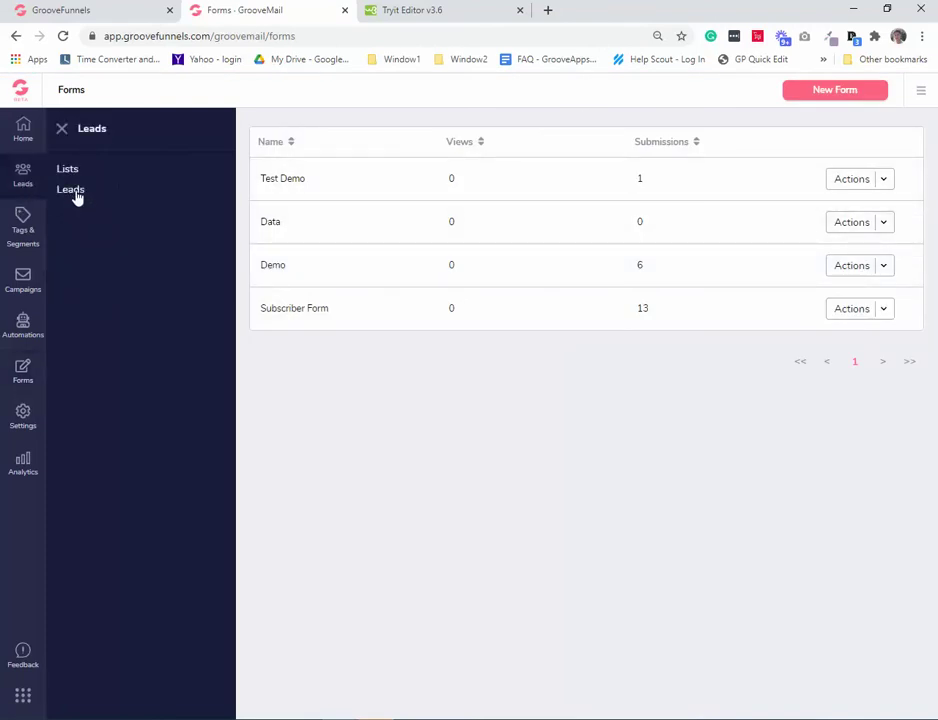
{"action": "left_click", "coordinate": [76, 193]}
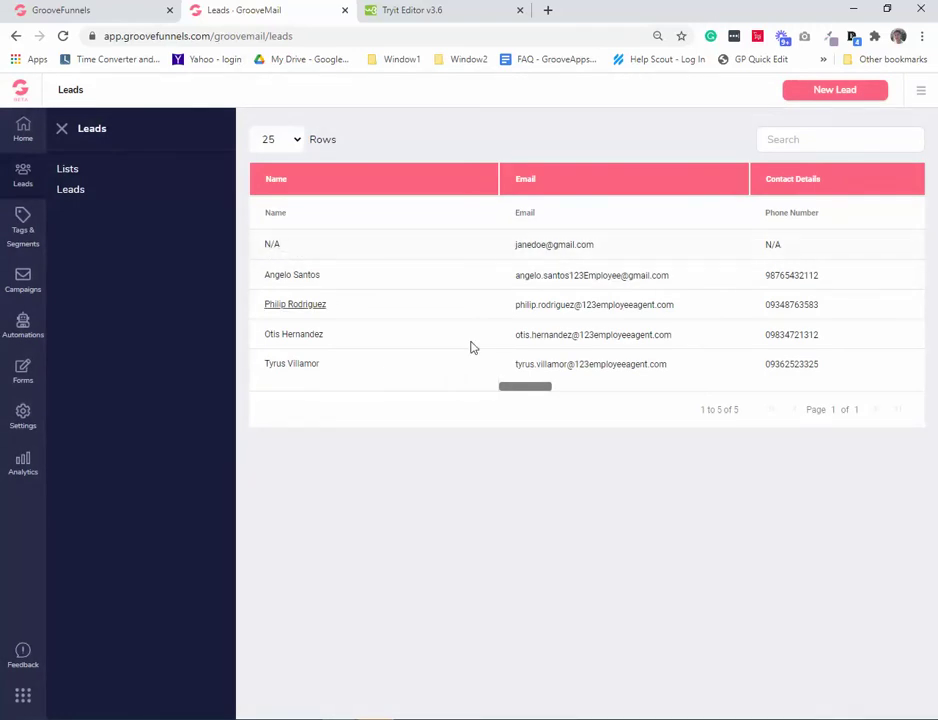
{"action": "left_click_drag", "start_coordinate": [521, 389], "coordinate": [578, 392]}
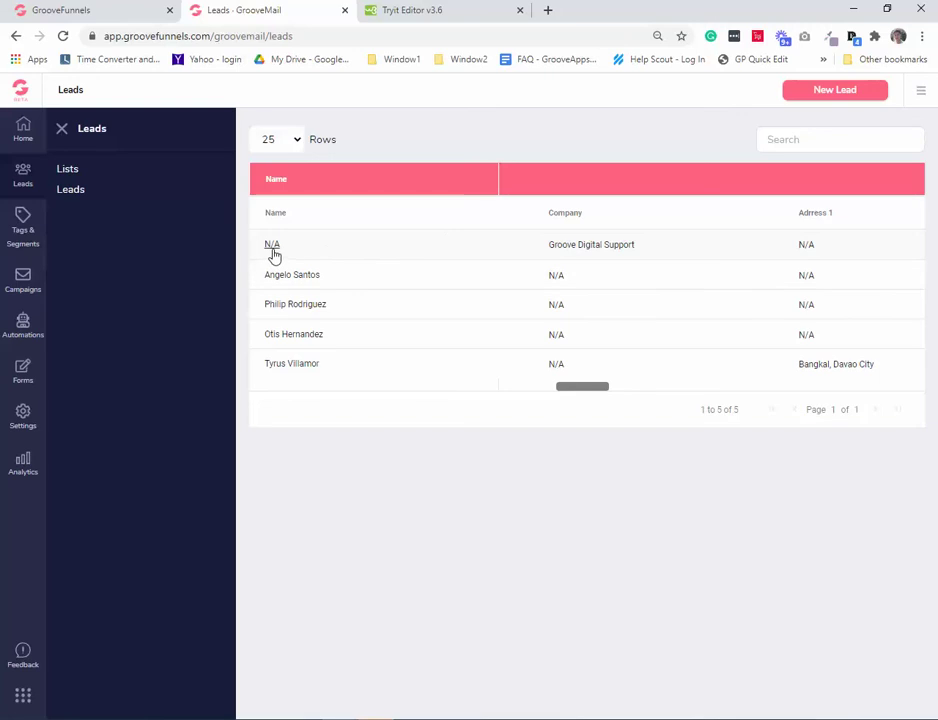
{"action": "left_click_drag", "start_coordinate": [587, 393], "coordinate": [453, 410]}
Revisit the GrooveMail forms list, return to the GroovePages builder and close the template settings
{"action": "left_click", "coordinate": [21, 368]}
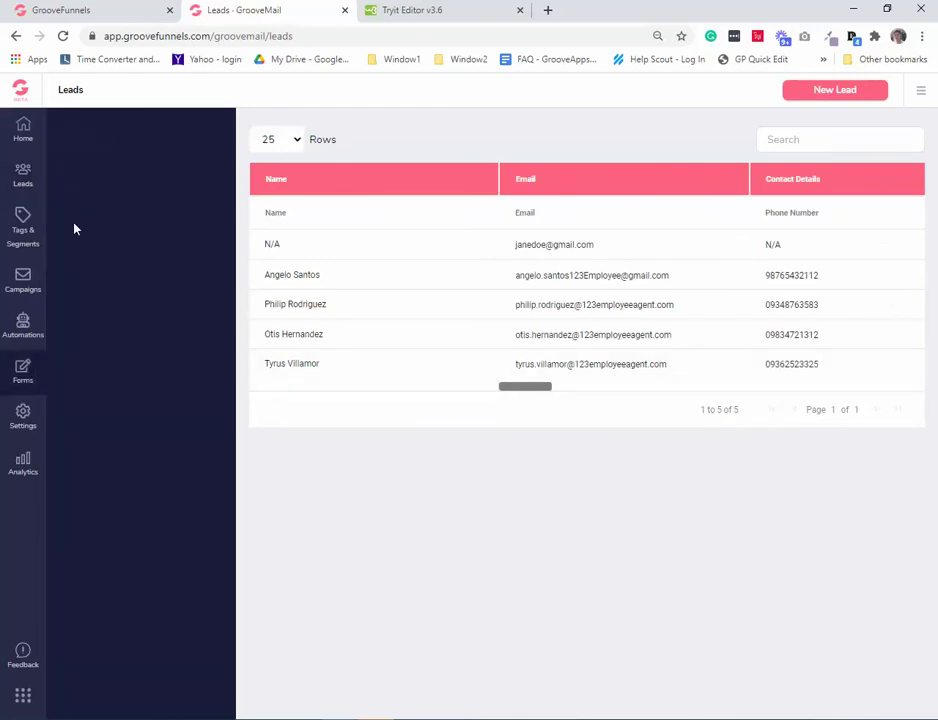
{"action": "left_click", "coordinate": [73, 170]}
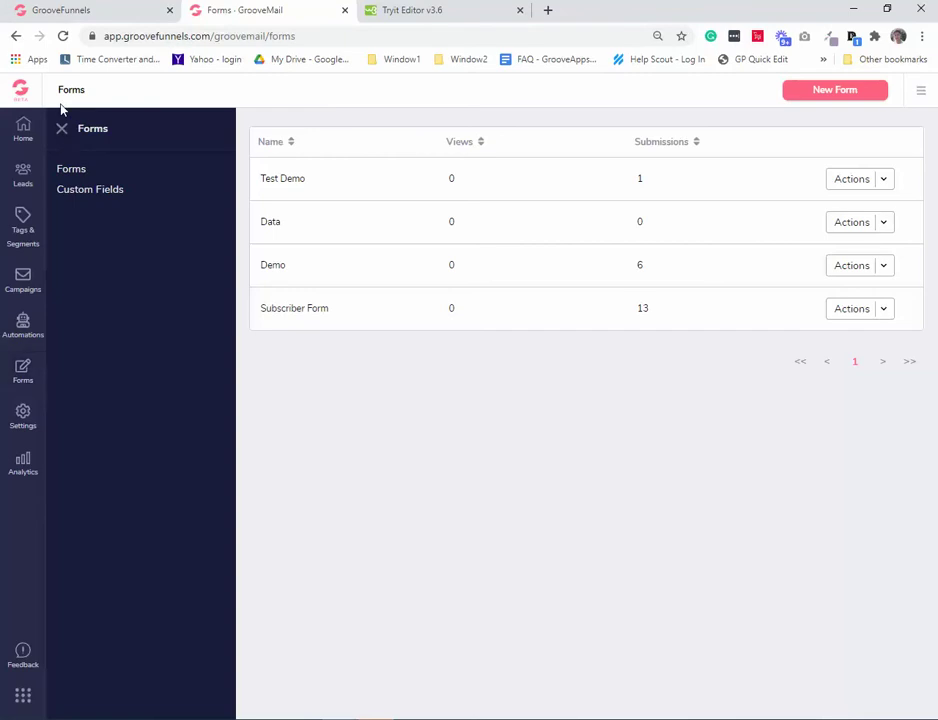
{"action": "left_click", "coordinate": [80, 10]}
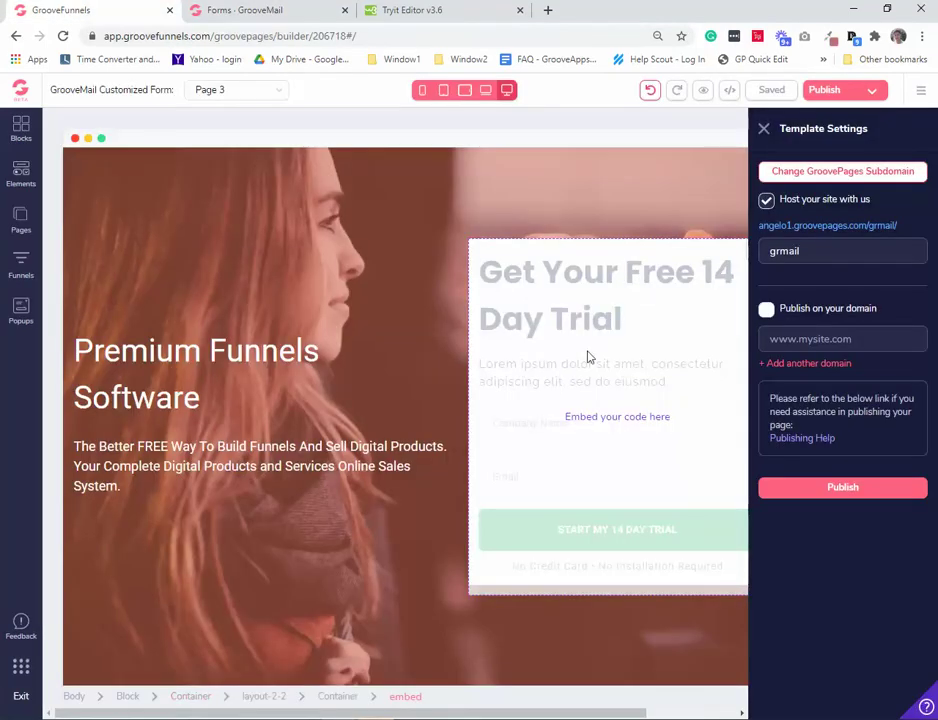
{"action": "left_click", "coordinate": [764, 129]}
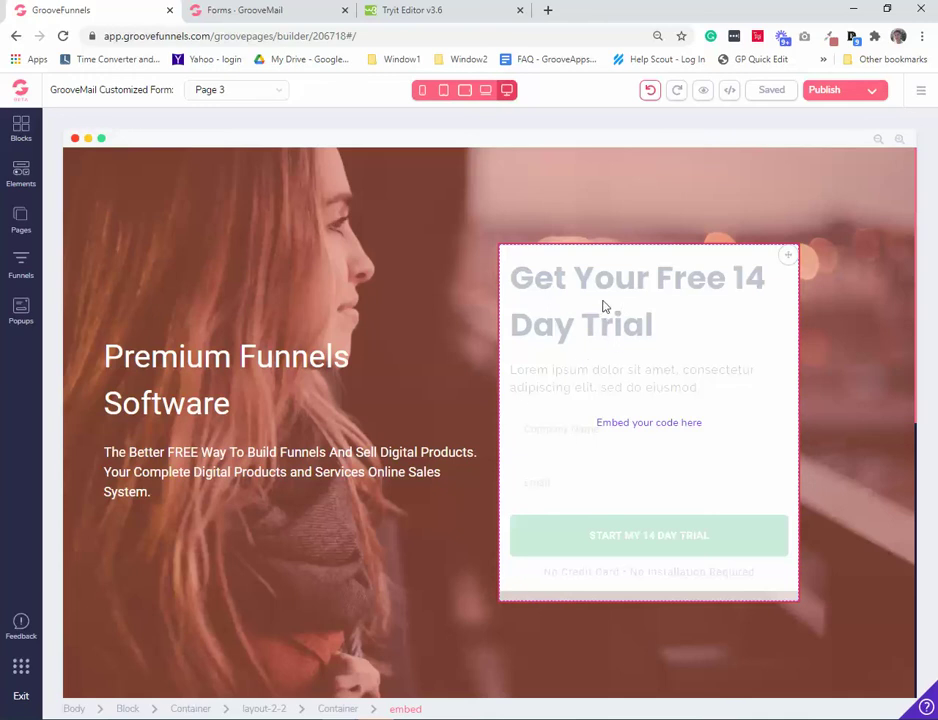
Compare the embedded form with the original trial form below it on the Page 3 canvas
{"action": "key", "text": "ctrl+z"}
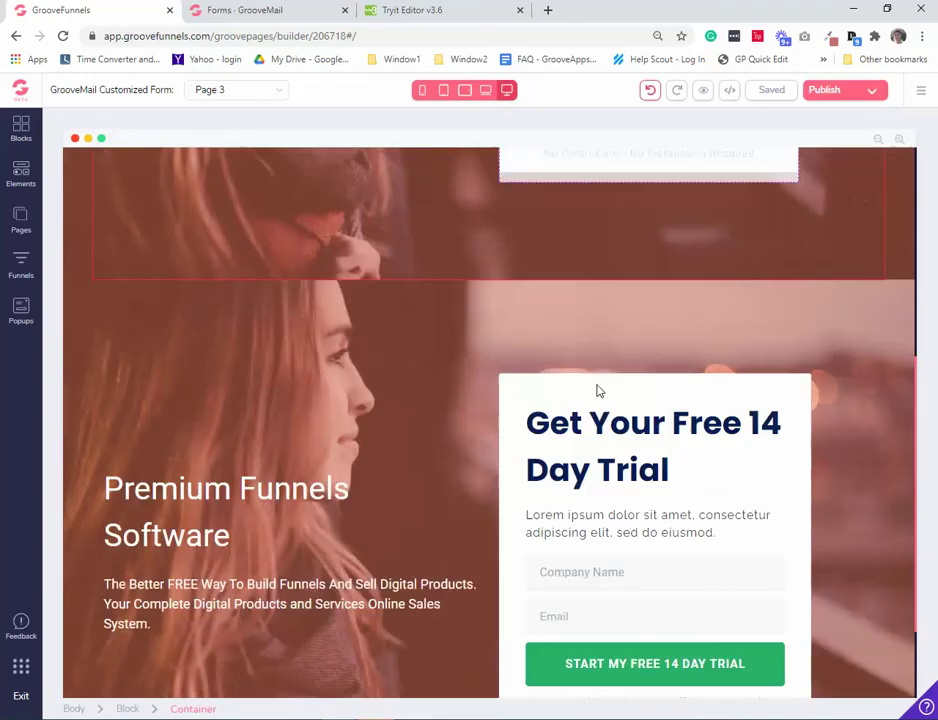
{"action": "key", "text": "ctrl+z"}
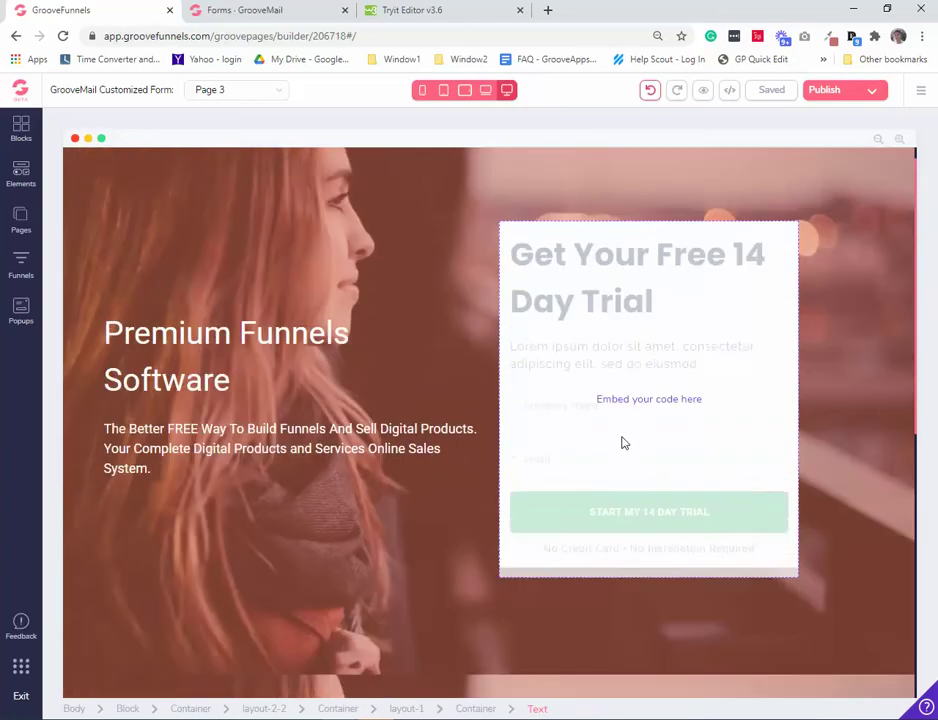
{"action": "scroll", "coordinate": [605, 340], "scroll_direction": "up", "scroll_amount": 2}
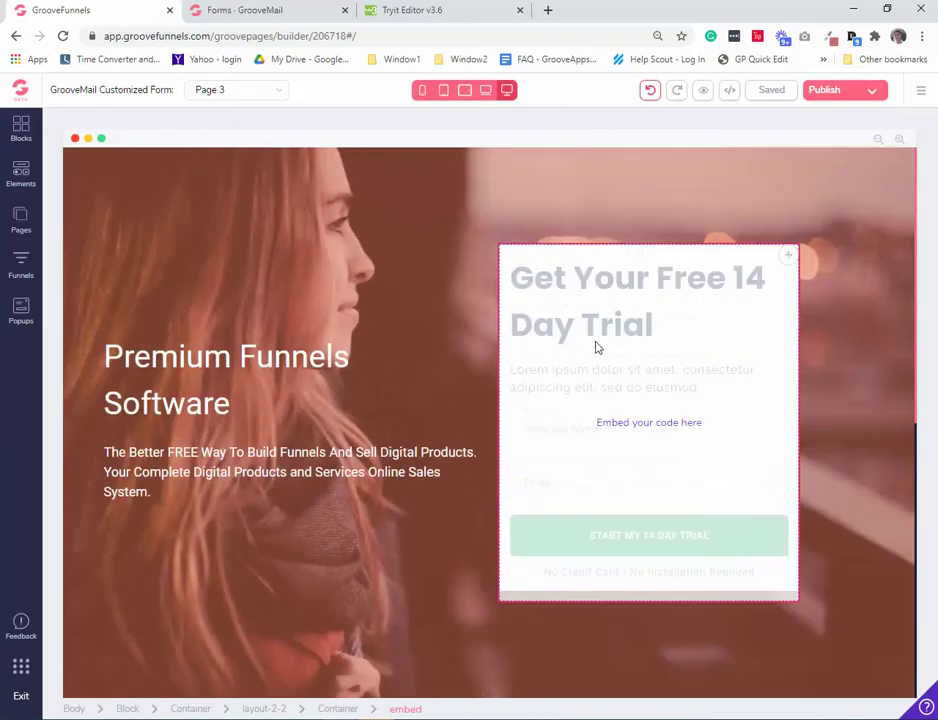
{"action": "scroll", "coordinate": [598, 347], "scroll_direction": "down", "scroll_amount": 2}
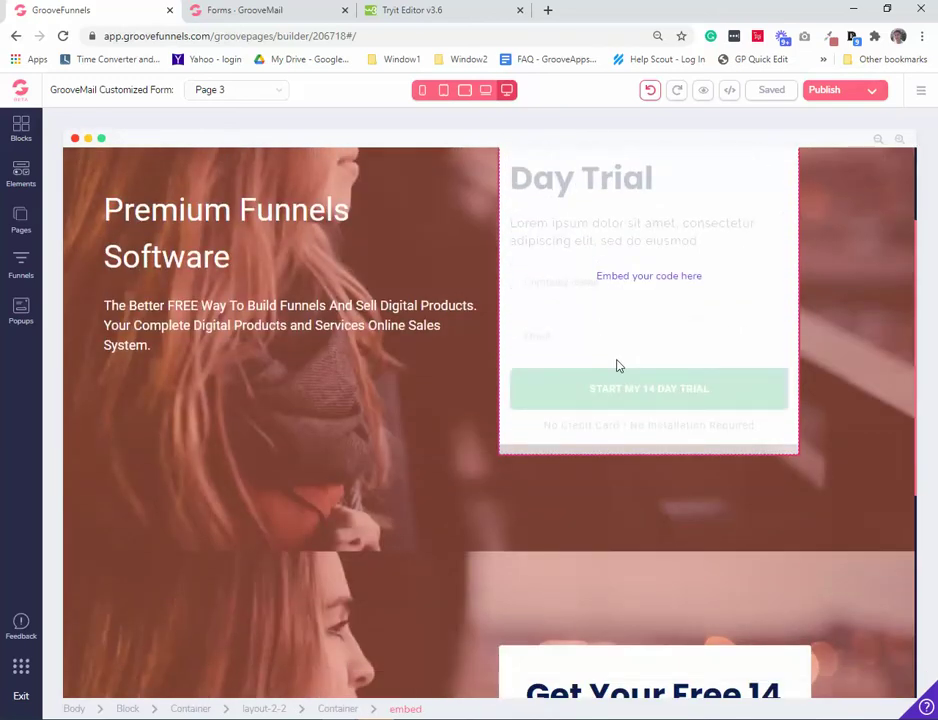
{"action": "scroll", "coordinate": [617, 366], "scroll_direction": "up", "scroll_amount": 2}
{"action": "scroll", "coordinate": [641, 364], "scroll_direction": "down", "scroll_amount": 2}
{"action": "scroll", "coordinate": [360, 341], "scroll_direction": "up", "scroll_amount": 2}
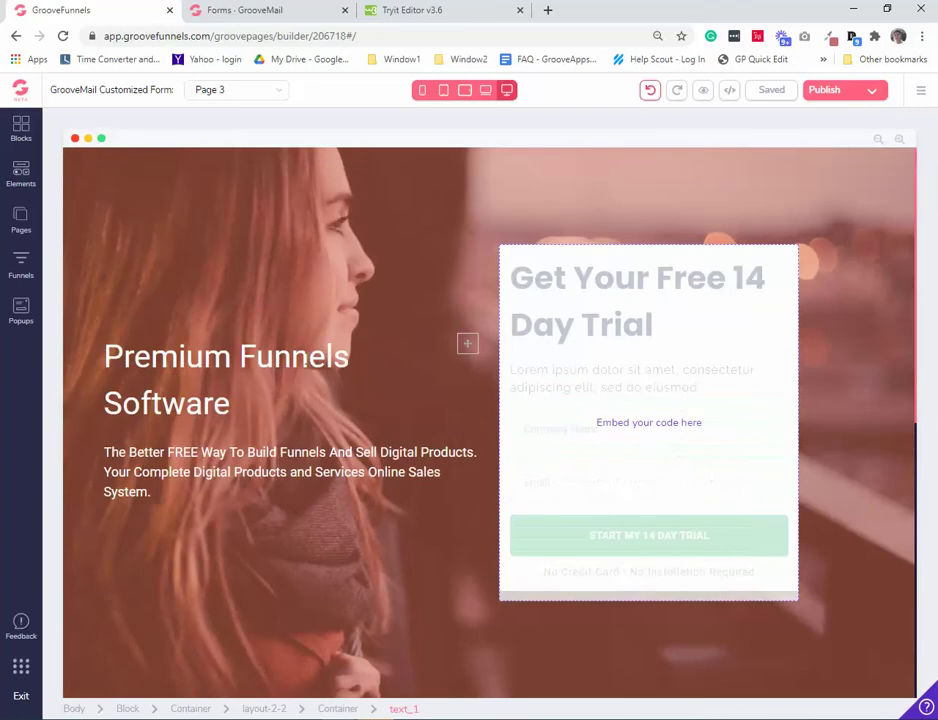